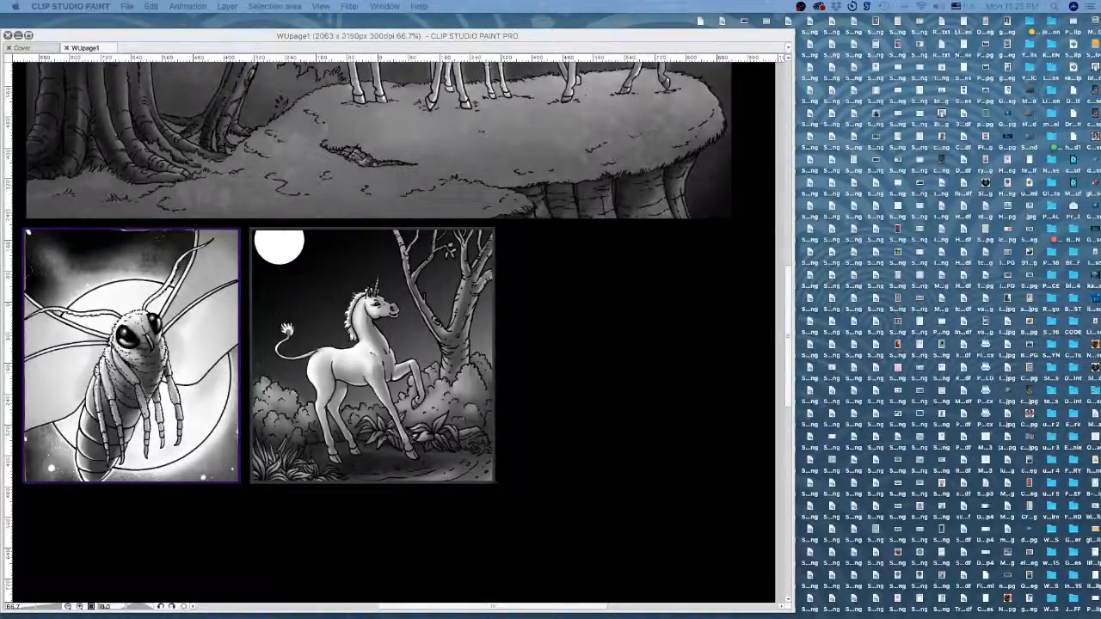
- Switch to the Blend tool and smooth the grey shading on the small unicorn's chest and neck
click(565, 35)
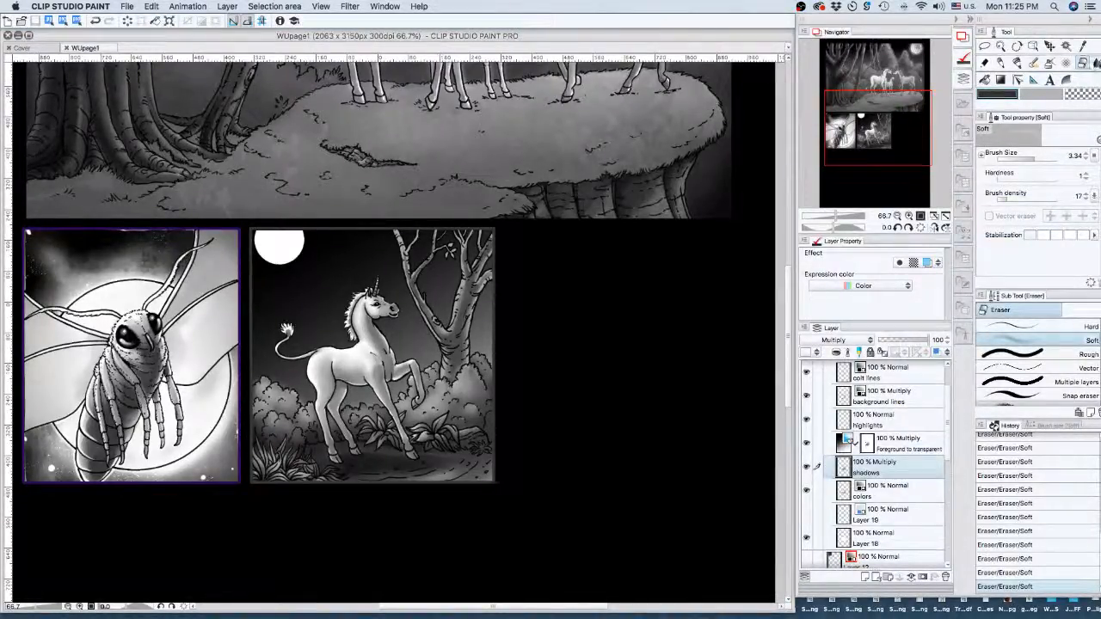
click(1096, 63)
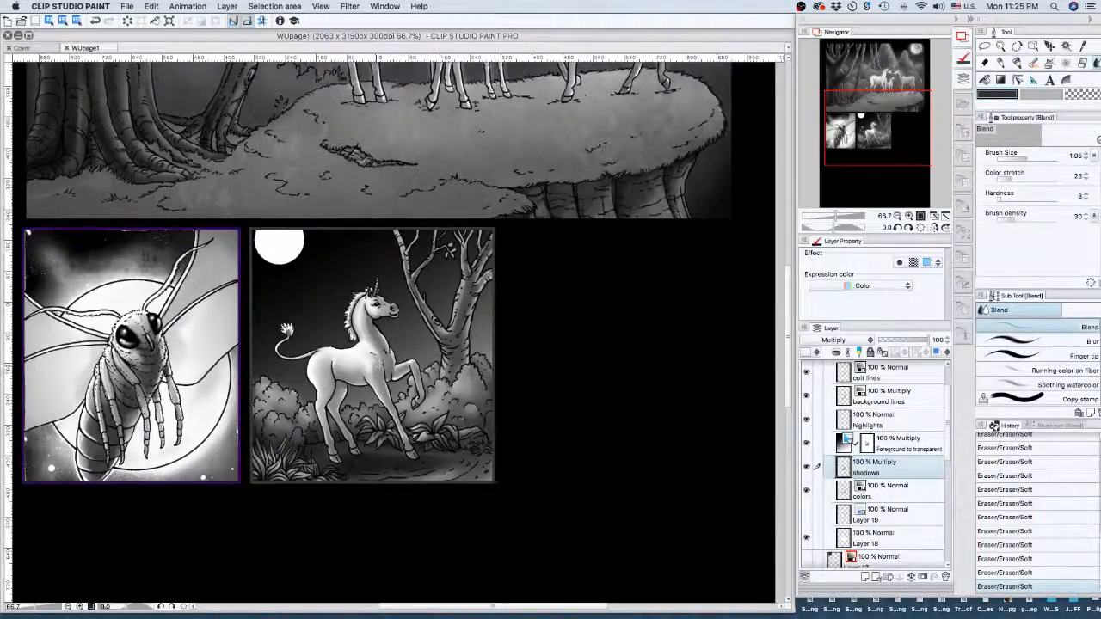
drag(381, 363, 377, 369)
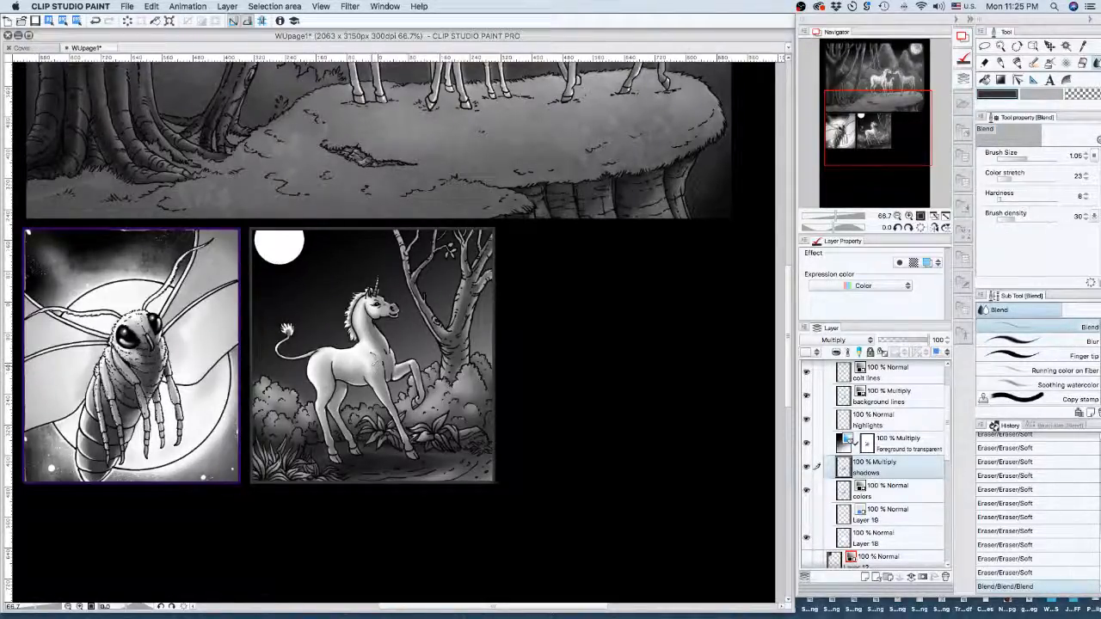
mouse_move(380, 363)
mouse_down()
mouse_move(381, 344)
mouse_move(386, 355)
mouse_up()
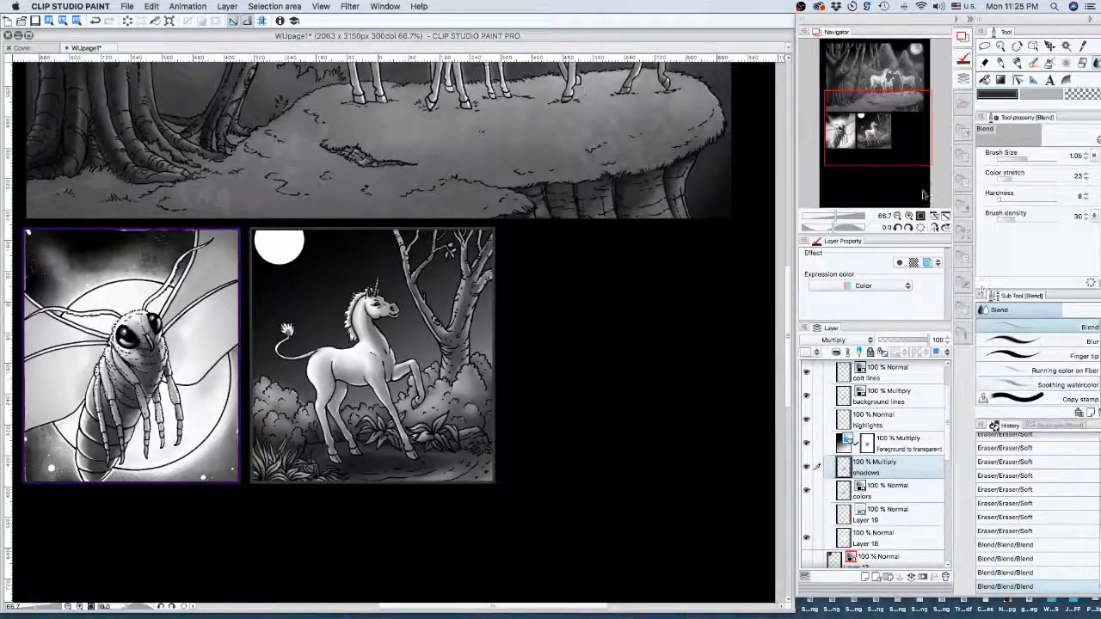
- Find the Background paper texture in the Material palette and drop it onto the unicorn panel
click(965, 80)
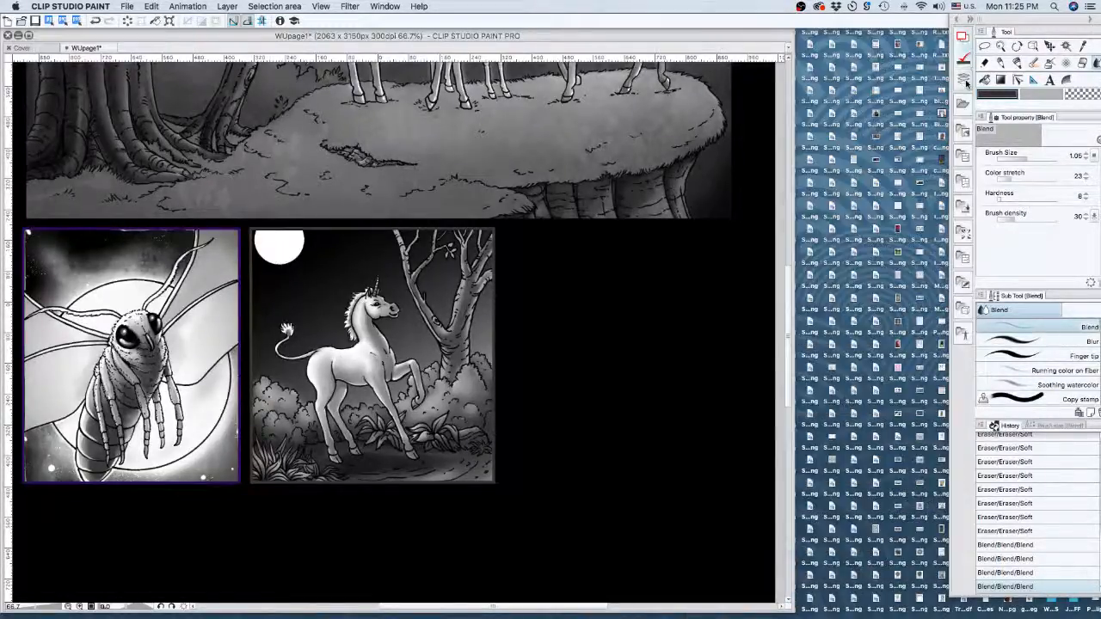
click(966, 81)
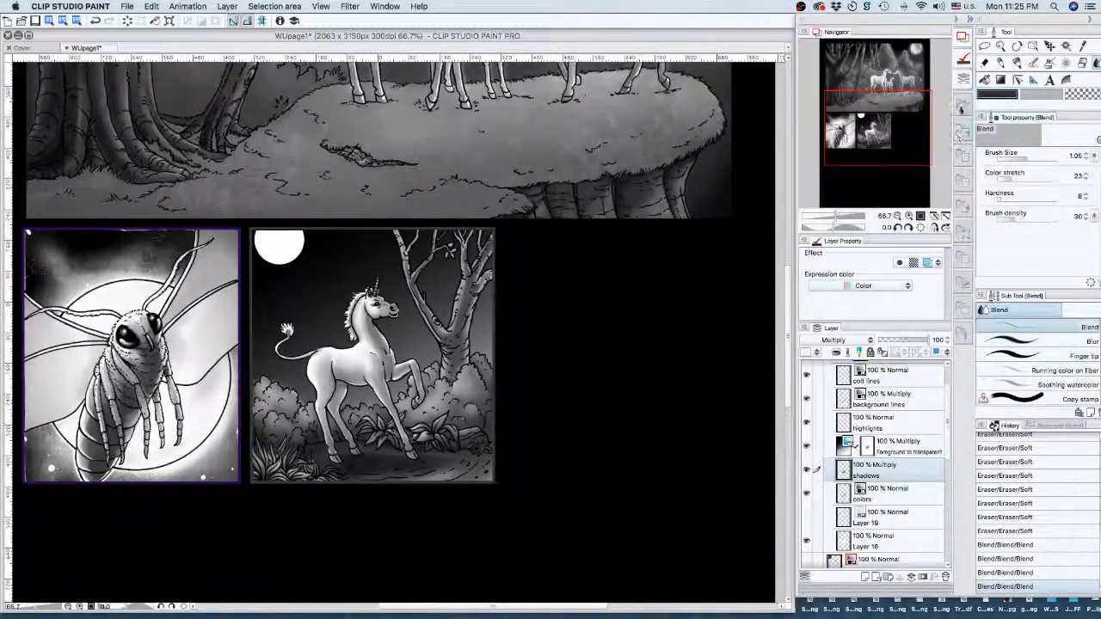
click(961, 107)
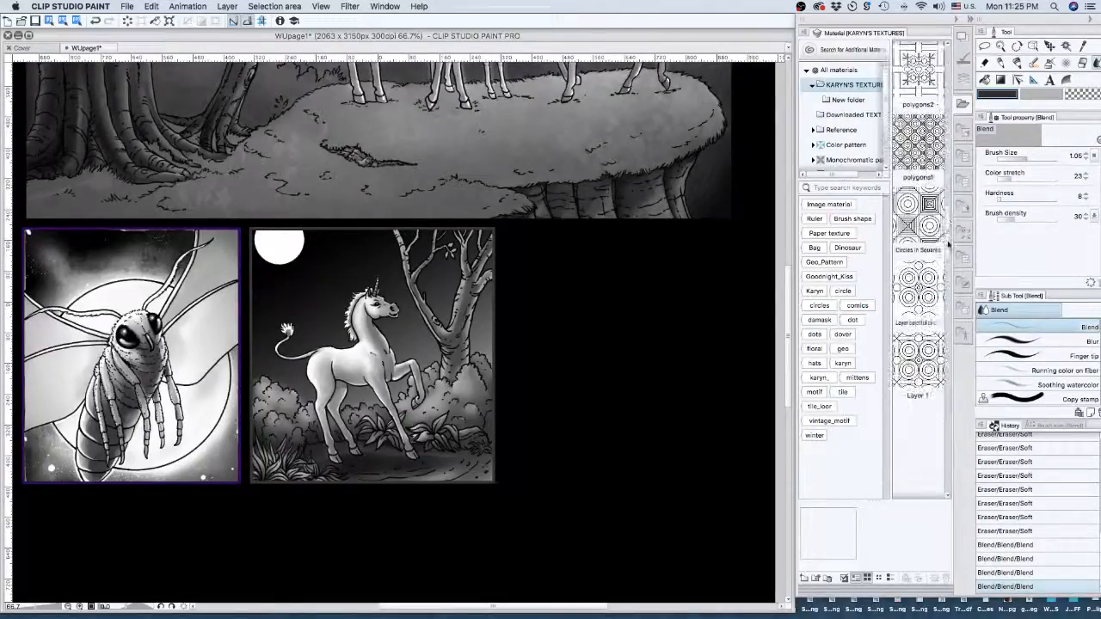
scroll(949, 246, down, 3)
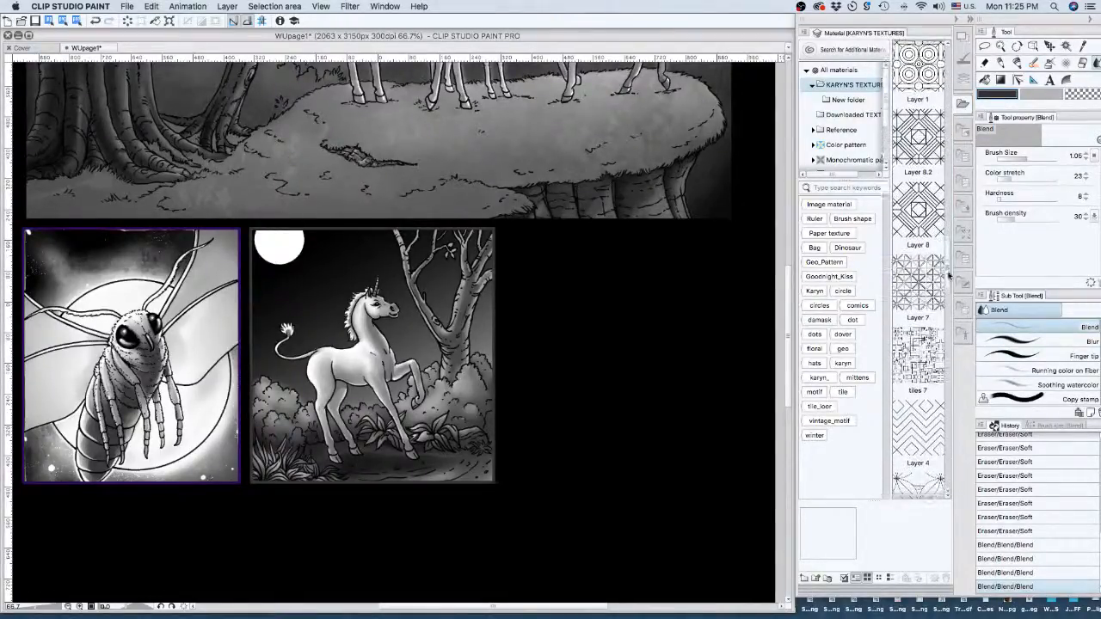
scroll(947, 299, down, 7)
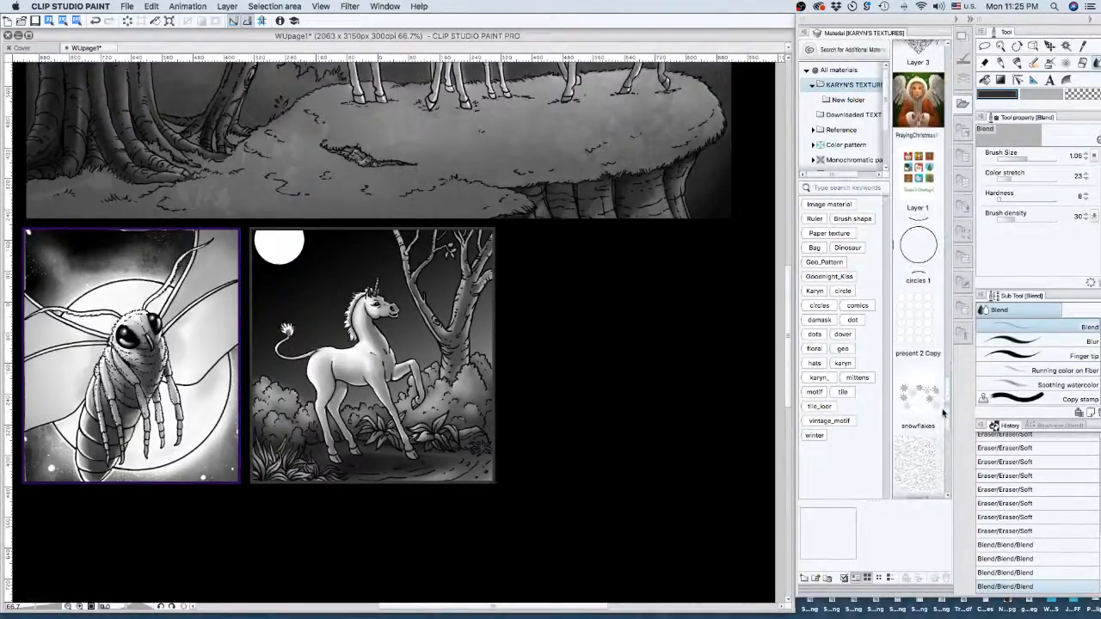
scroll(942, 414, down, 7)
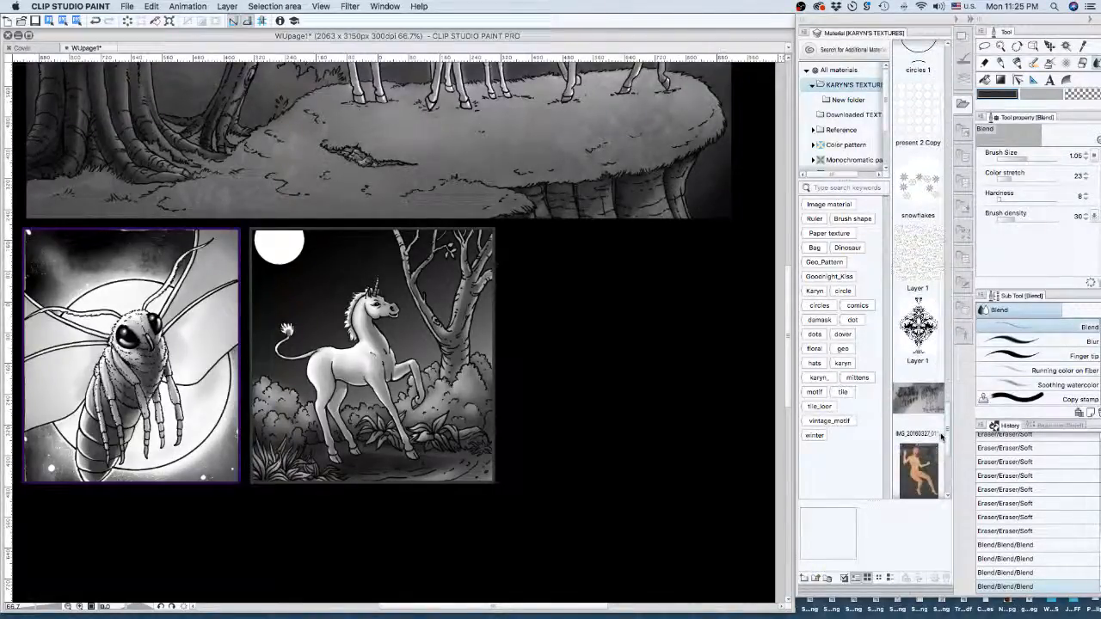
scroll(941, 437, down, 10)
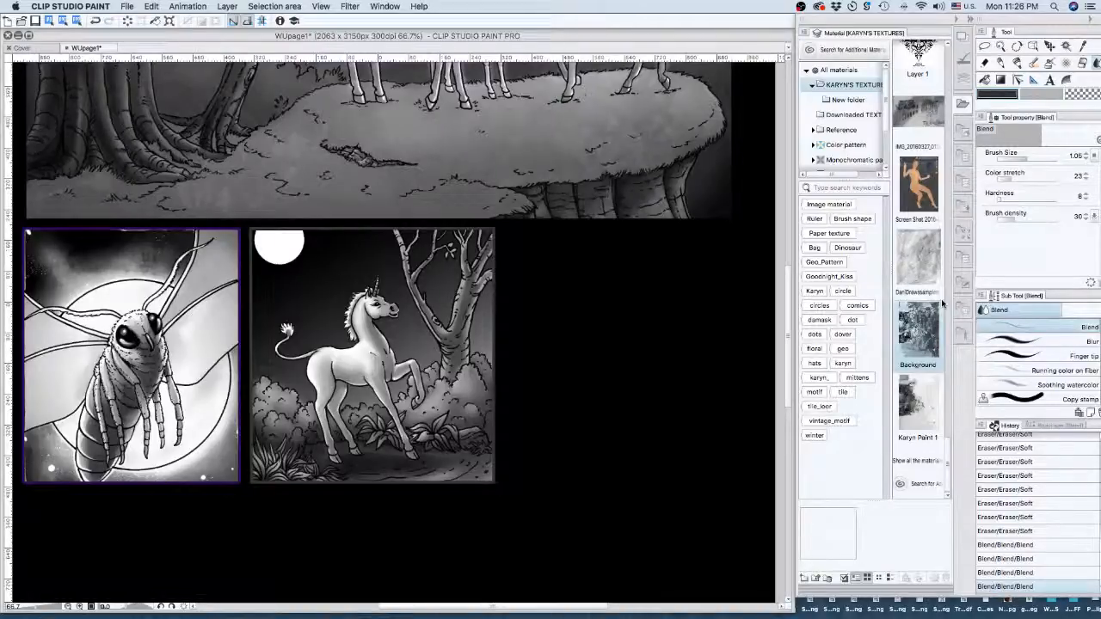
drag(918, 331, 375, 319)
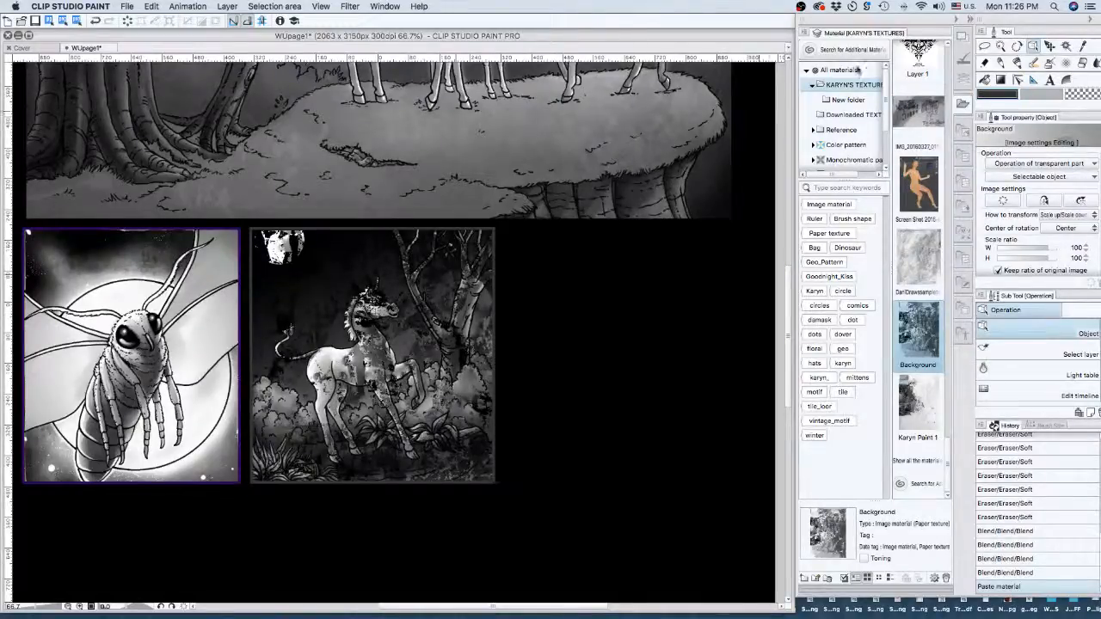
- Turn off Keep ratio and scale the Background texture to about 28% × 24% over the unicorn panel
click(964, 78)
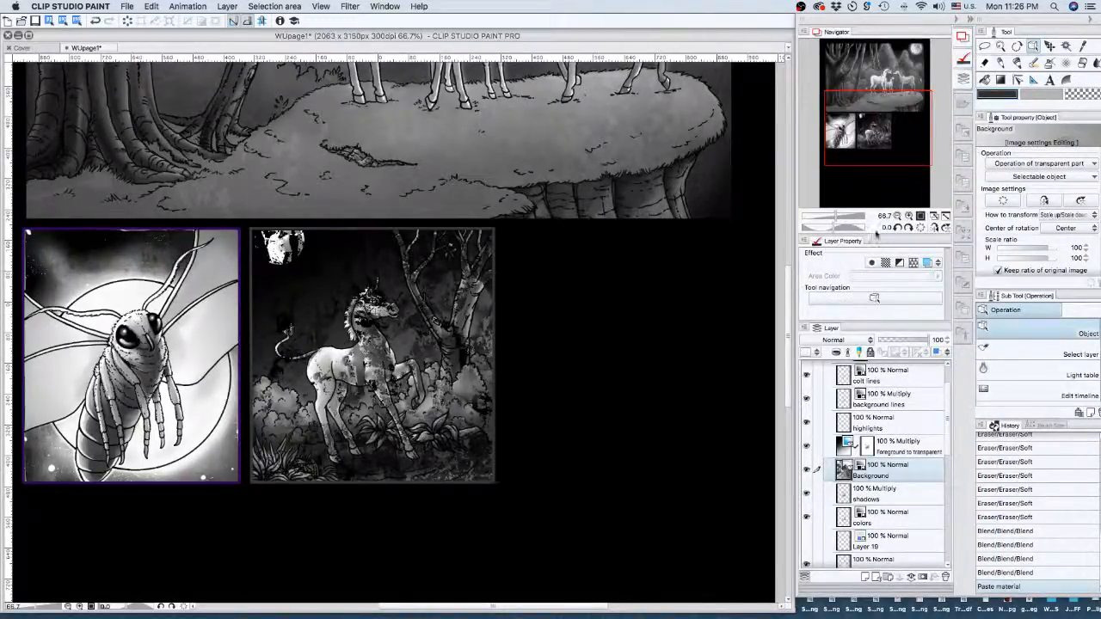
click(898, 216)
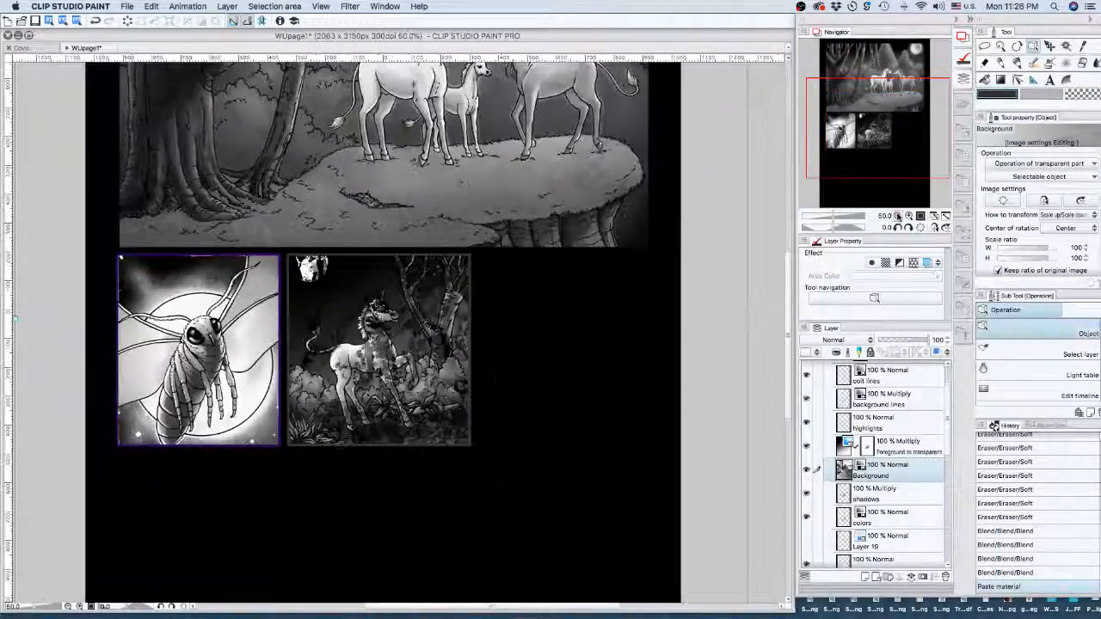
click(897, 216)
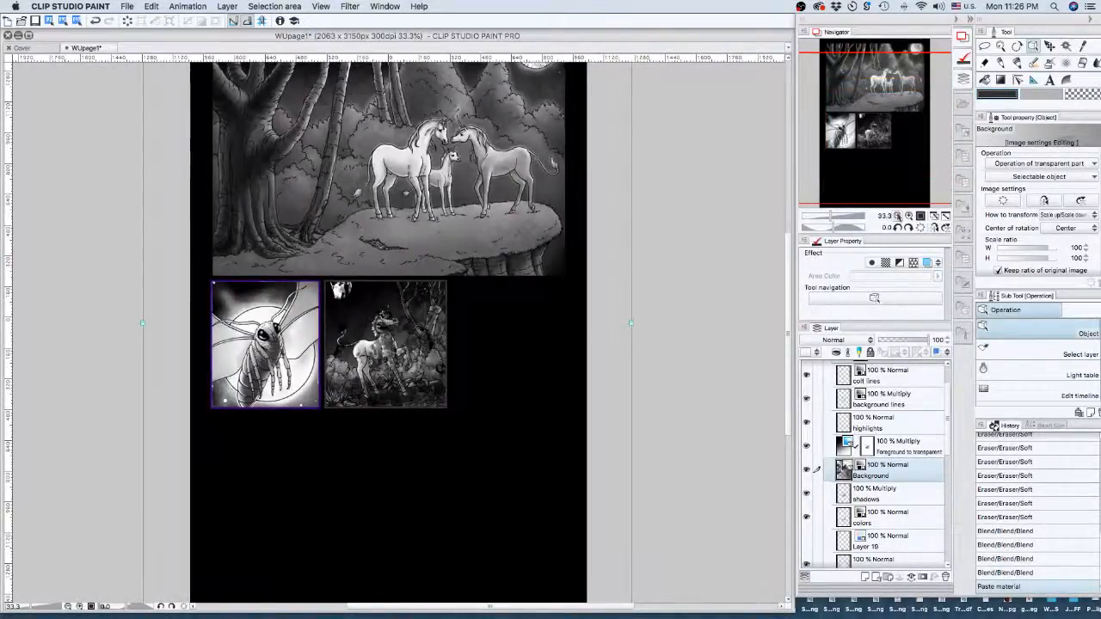
drag(883, 103, 879, 140)
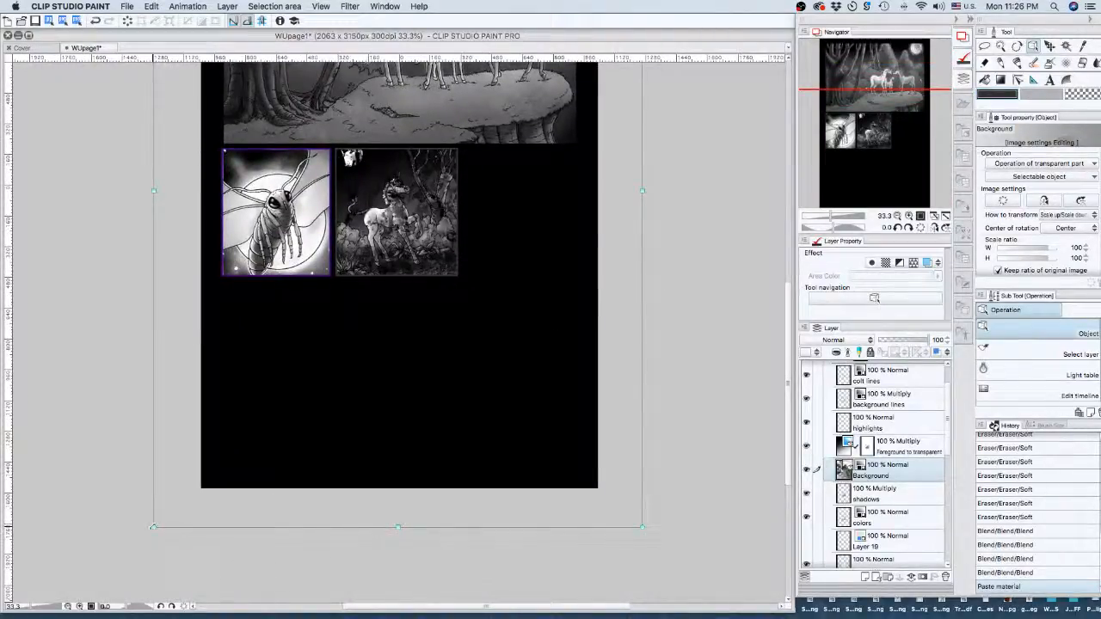
click(998, 270)
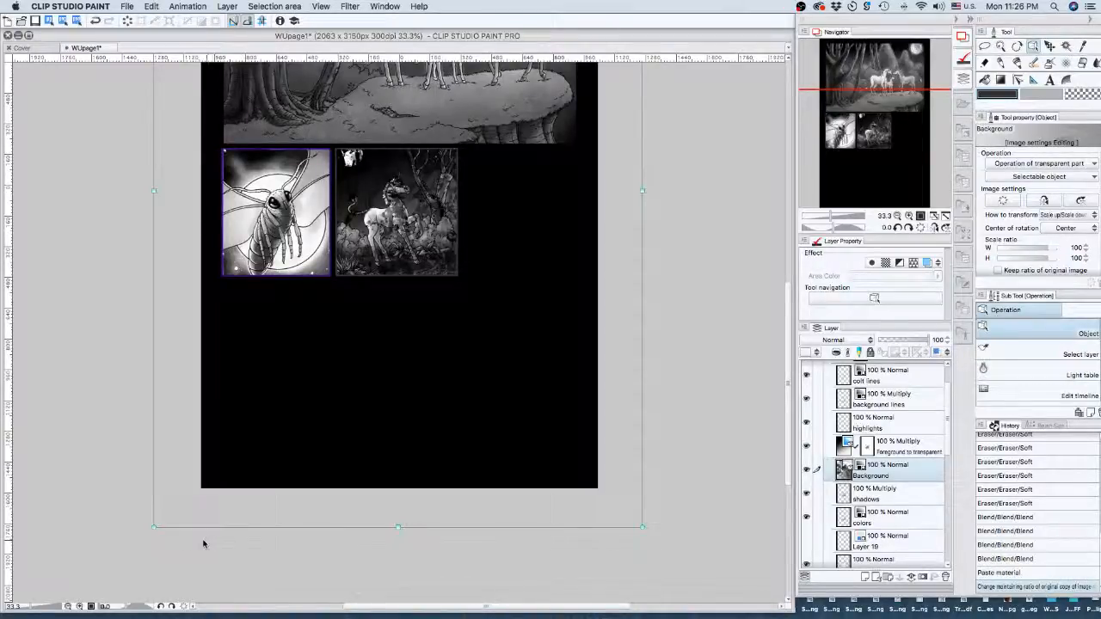
drag(233, 395, 334, 269)
drag(824, 110, 848, 120)
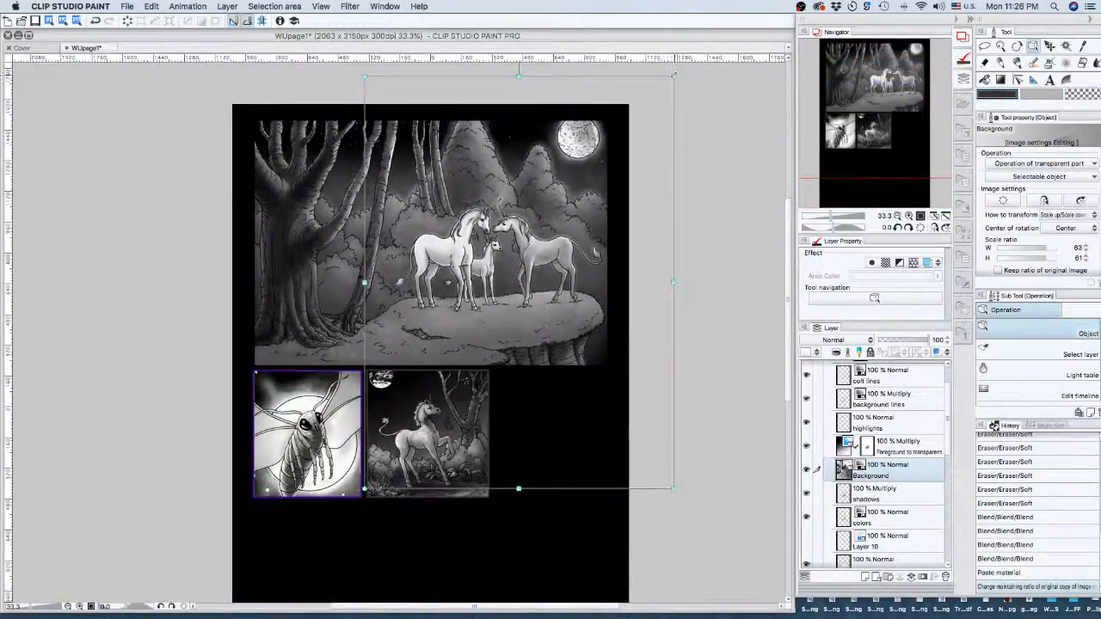
drag(671, 76, 503, 329)
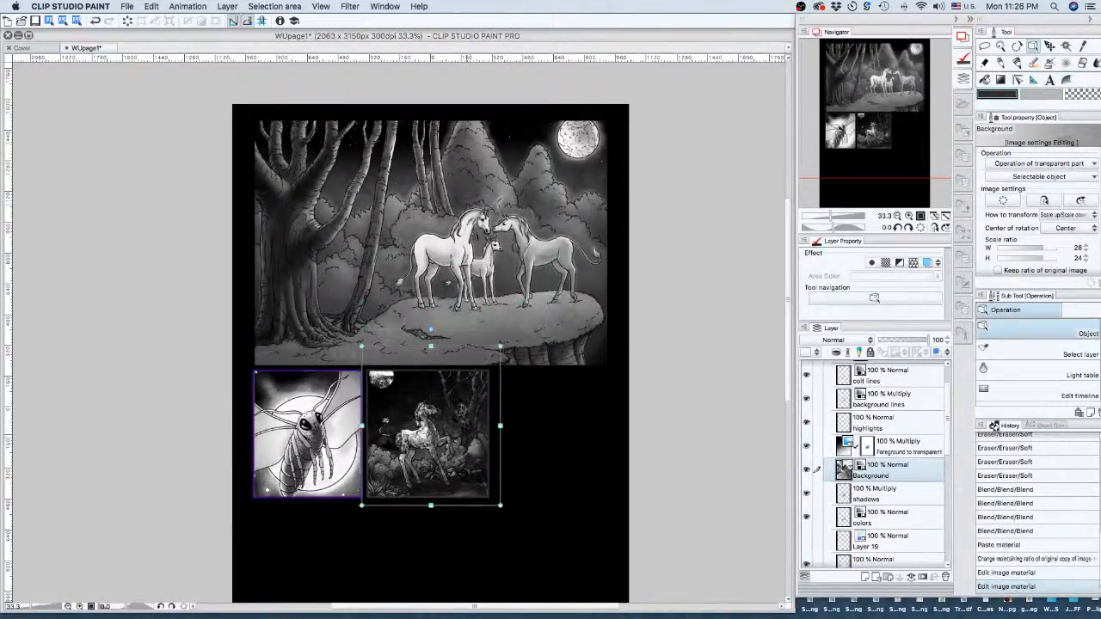
- Undo the gradient edit, lock the gradient layer, and move the Background layer above highlights
click(459, 428)
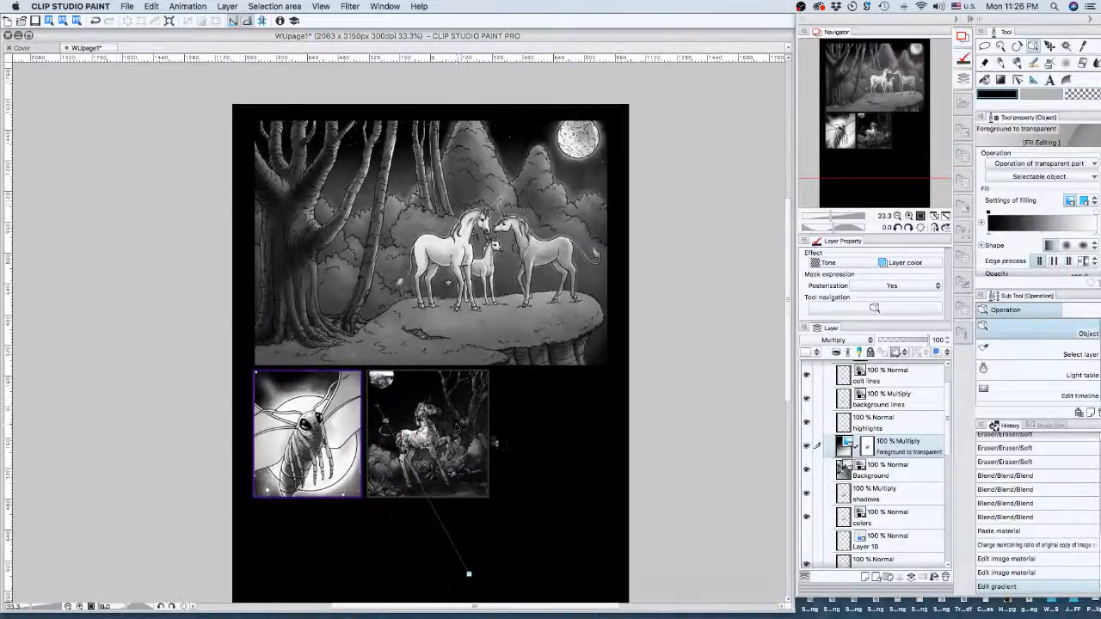
click(1018, 574)
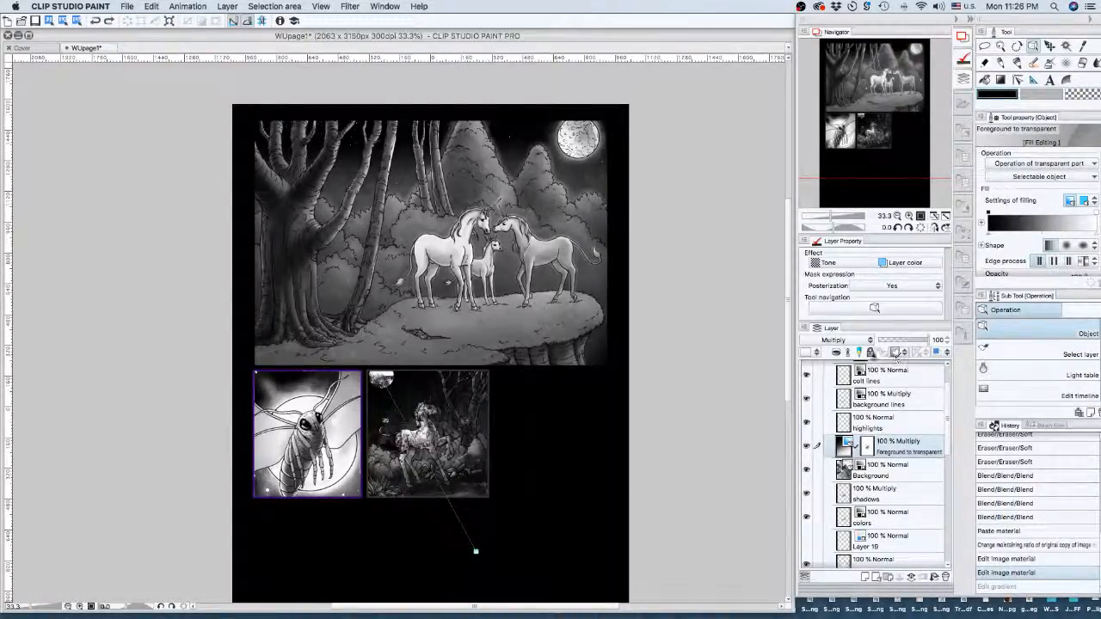
click(869, 351)
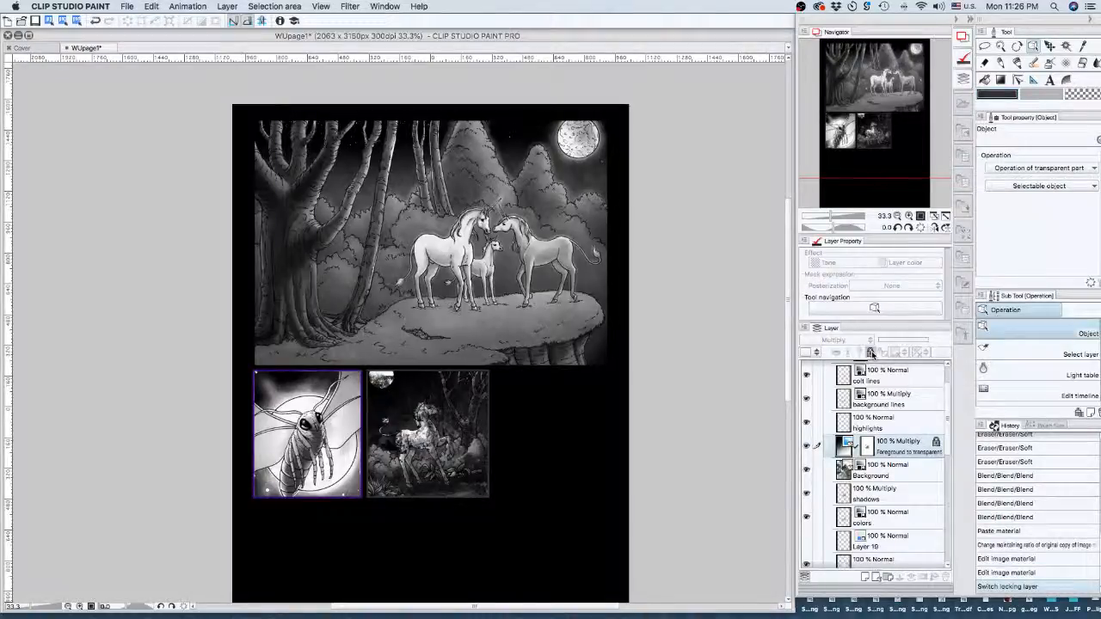
click(897, 472)
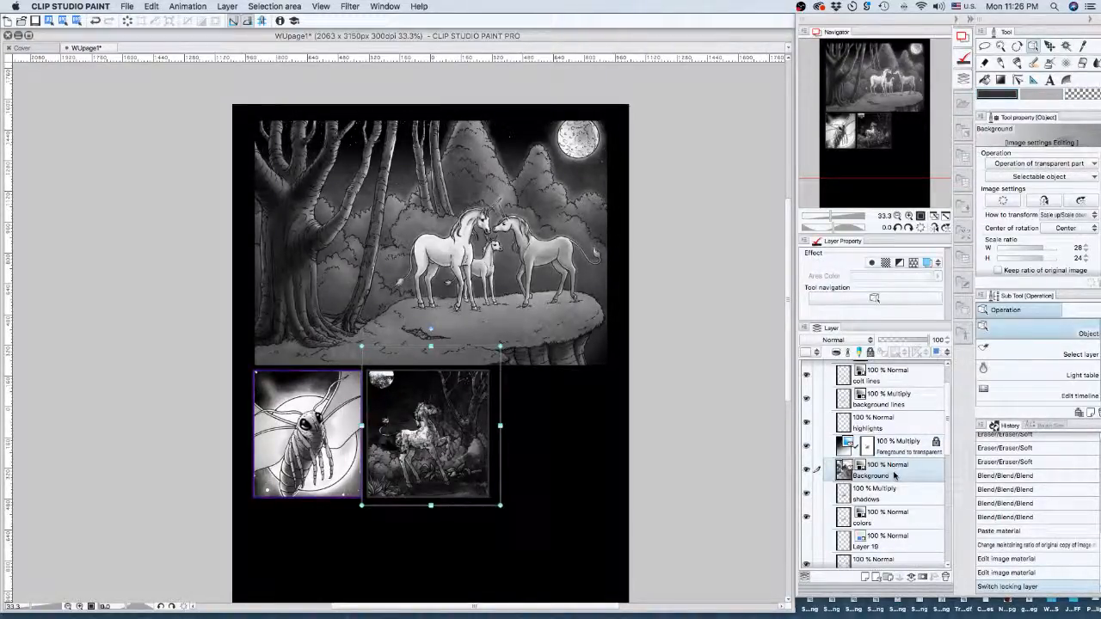
drag(894, 474, 888, 418)
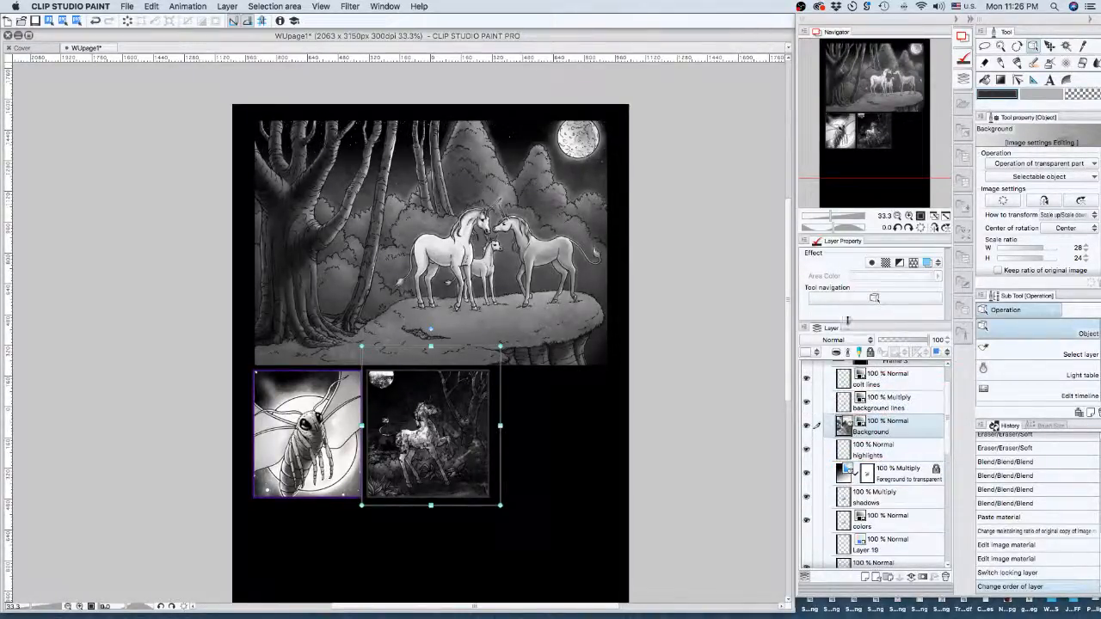
- Set the Background texture layer's blend mode to Soft light and view the unicorn panel at 150%
click(866, 343)
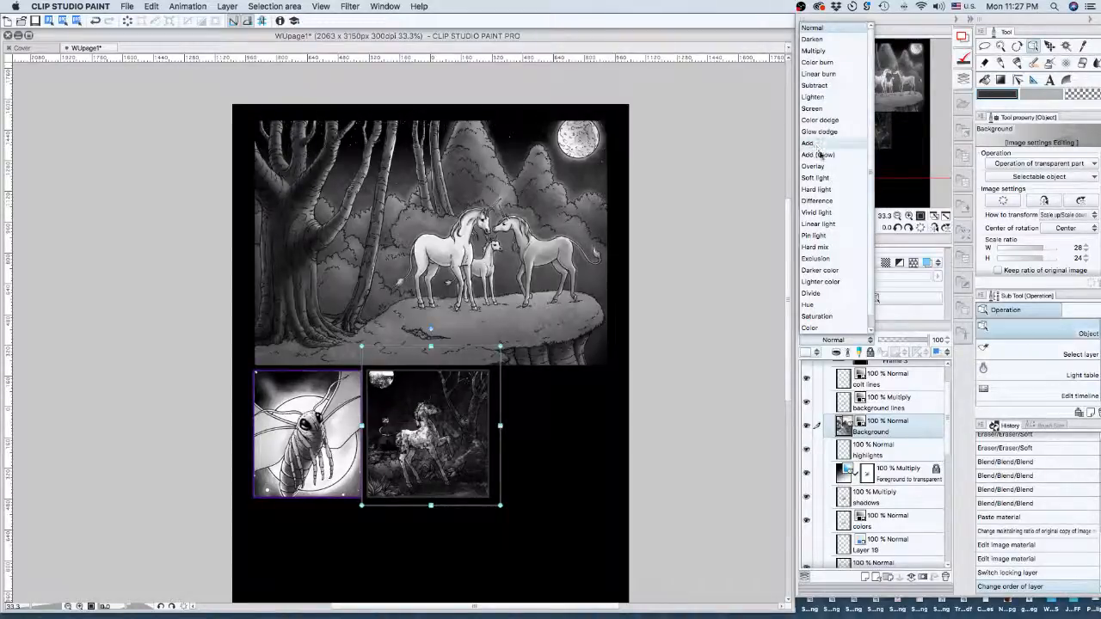
click(817, 178)
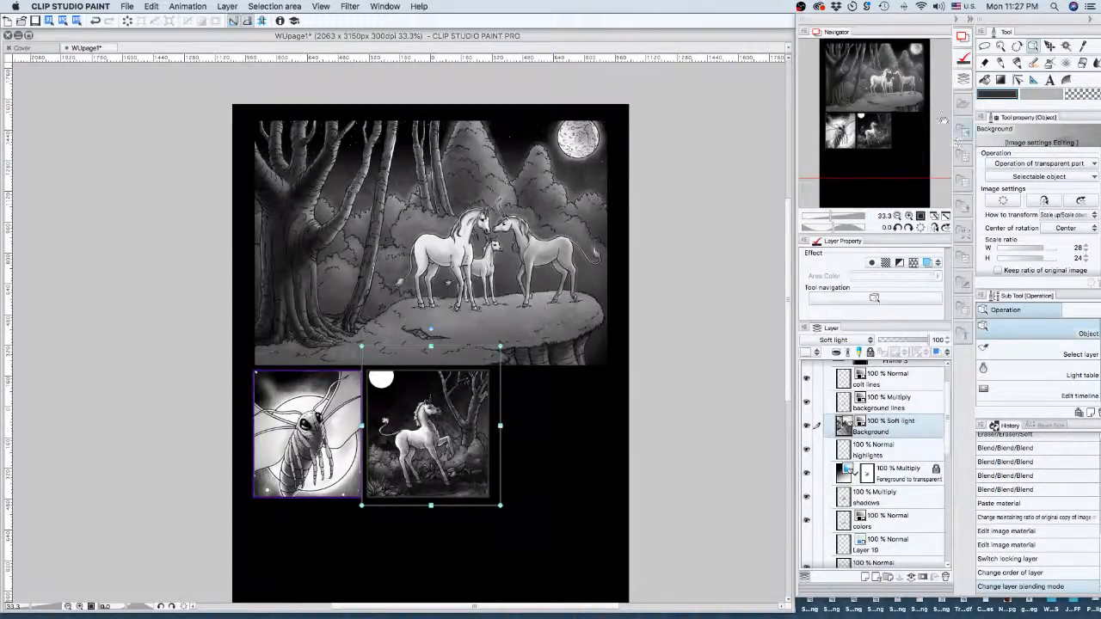
click(908, 216)
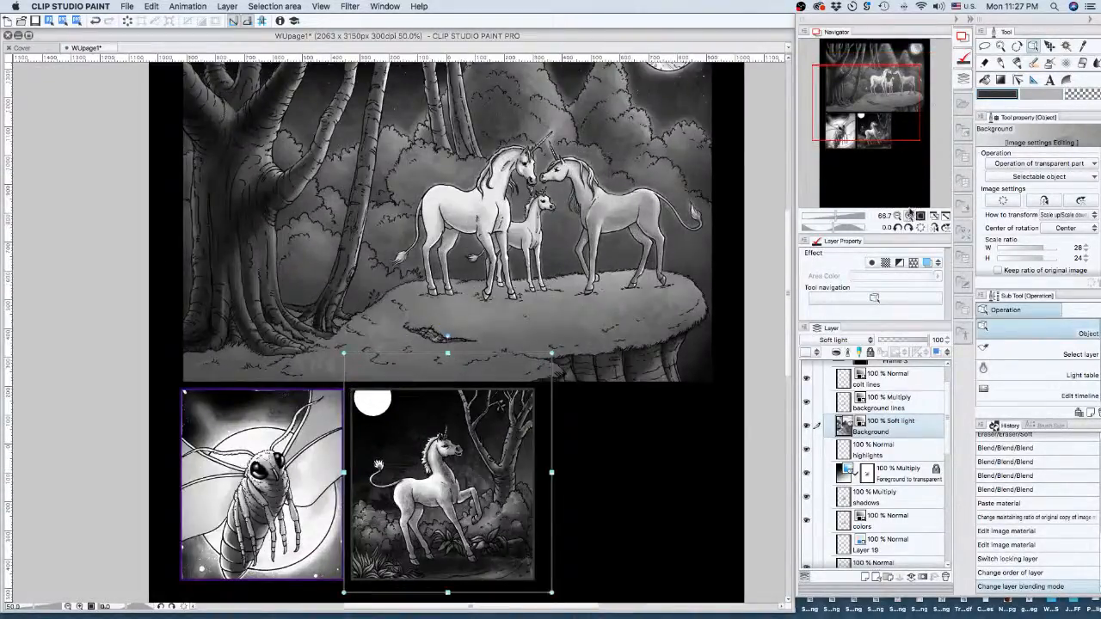
click(909, 216)
click(908, 216)
click(908, 216)
drag(881, 105, 887, 122)
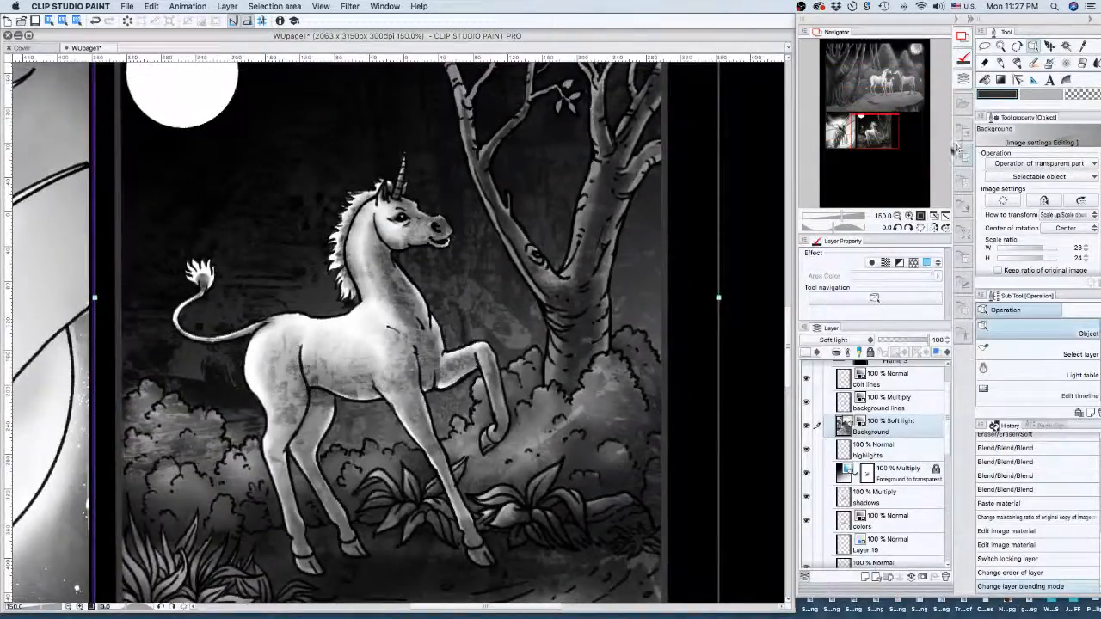
- Rescale the Background texture to about 39% × 38% and position it over the whole unicorn panel
click(897, 215)
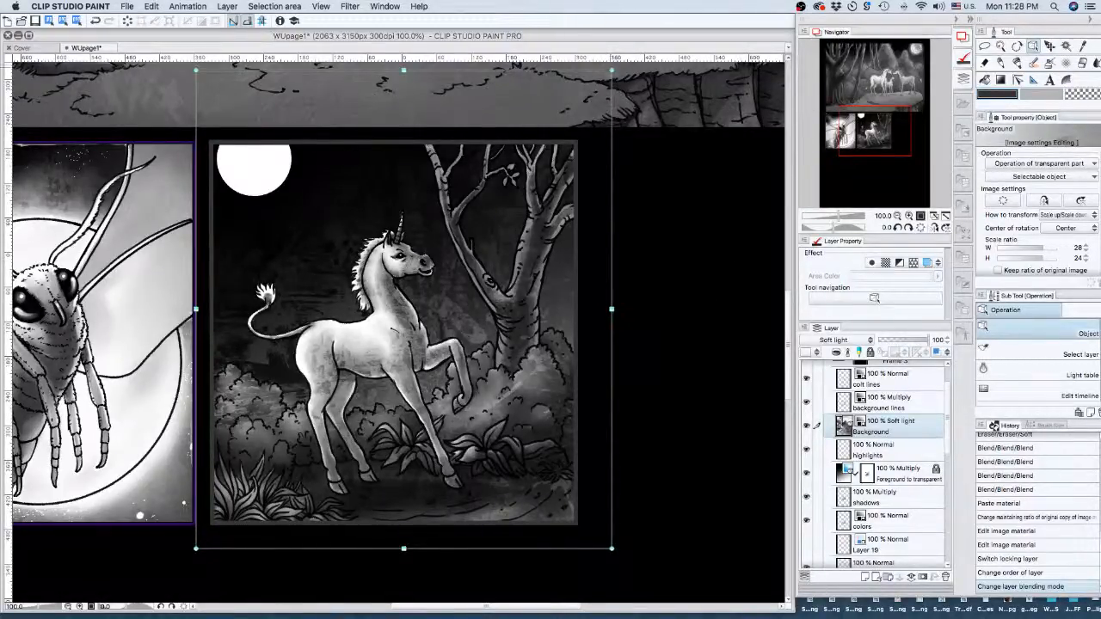
drag(612, 69, 662, 4)
click(897, 216)
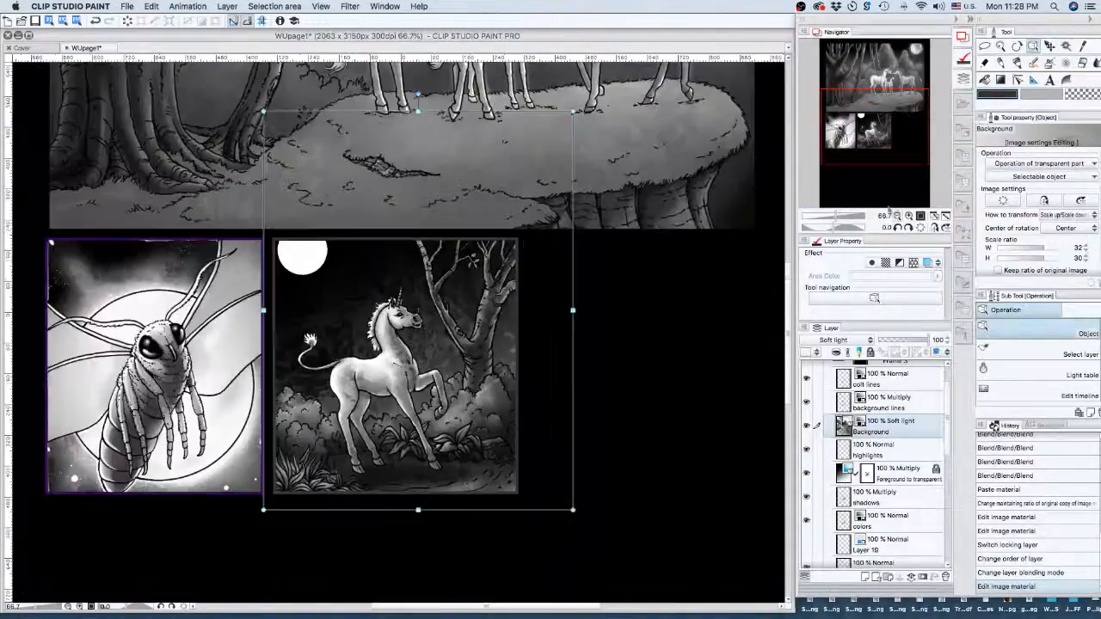
scroll(343, 461, down, 3)
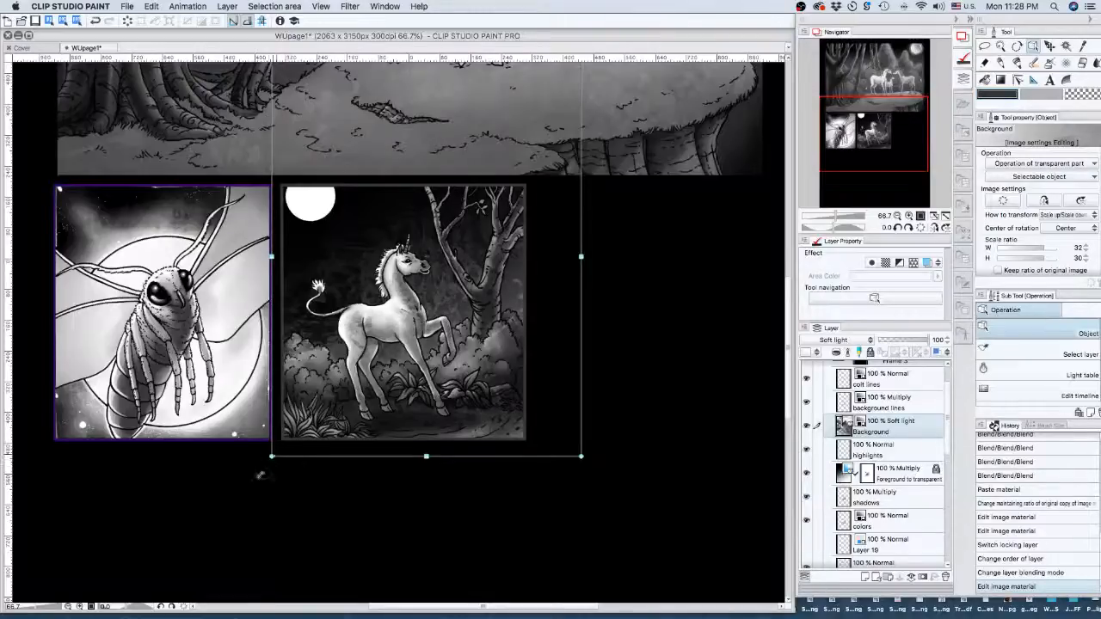
drag(191, 566, 192, 566)
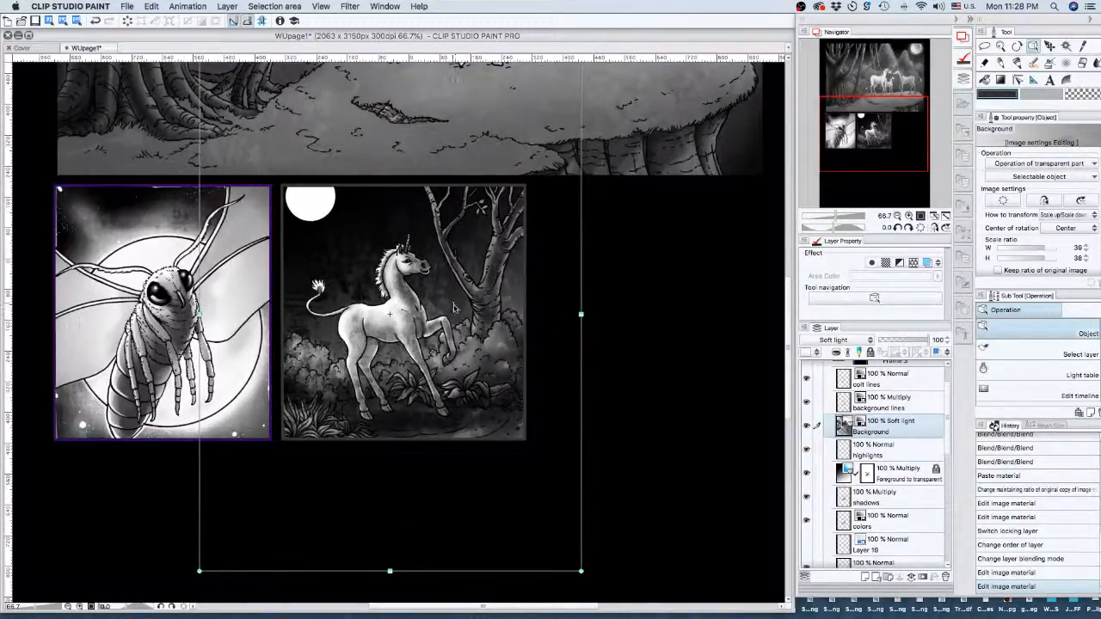
mouse_move(452, 304)
mouse_down()
mouse_move(461, 332)
mouse_move(462, 316)
mouse_up()
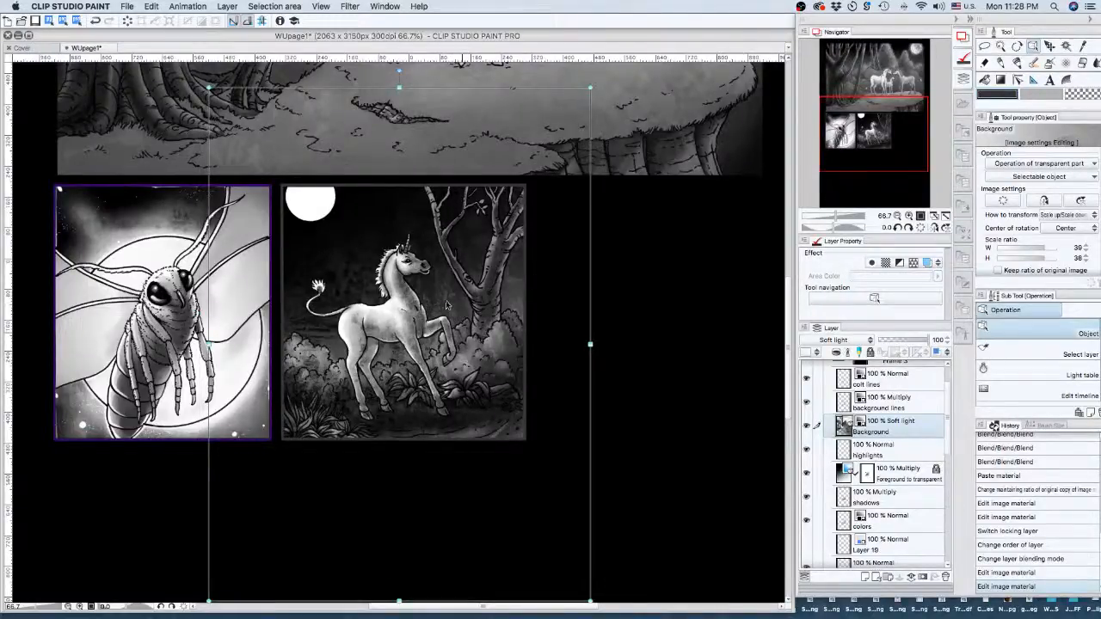
mouse_move(456, 336)
mouse_down()
mouse_move(464, 366)
mouse_move(473, 342)
mouse_up()
drag(465, 178, 471, 214)
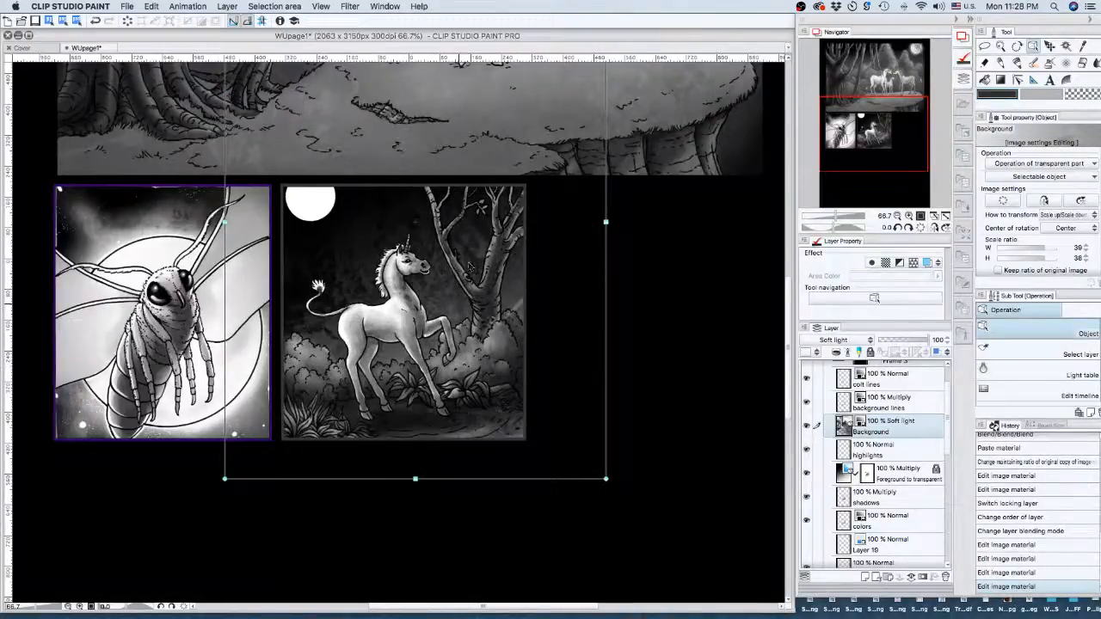
drag(497, 355, 493, 320)
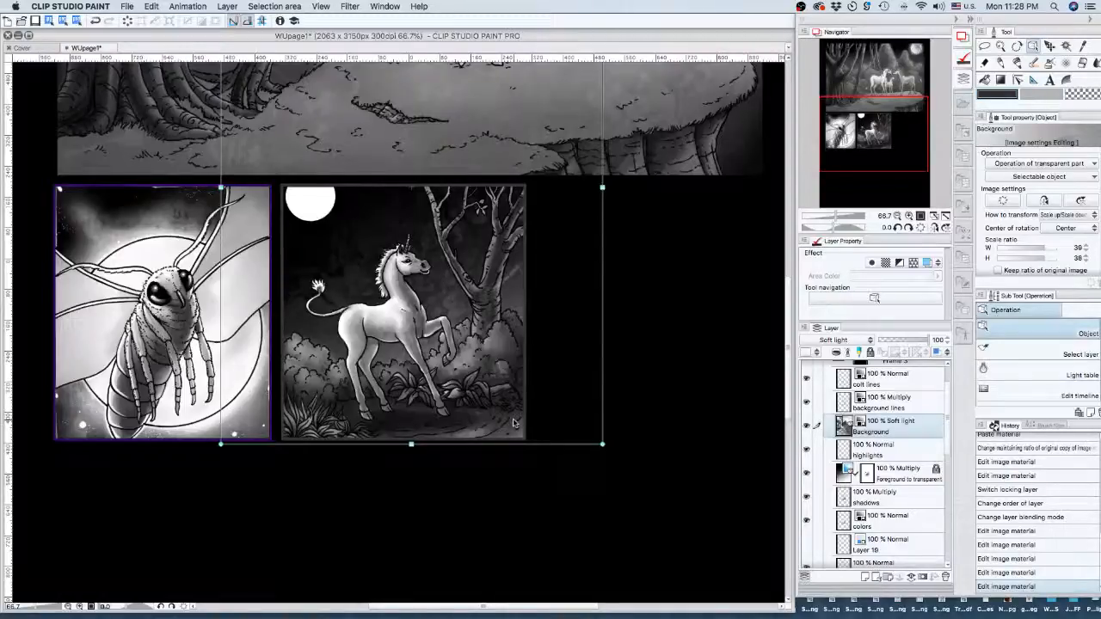
click(909, 216)
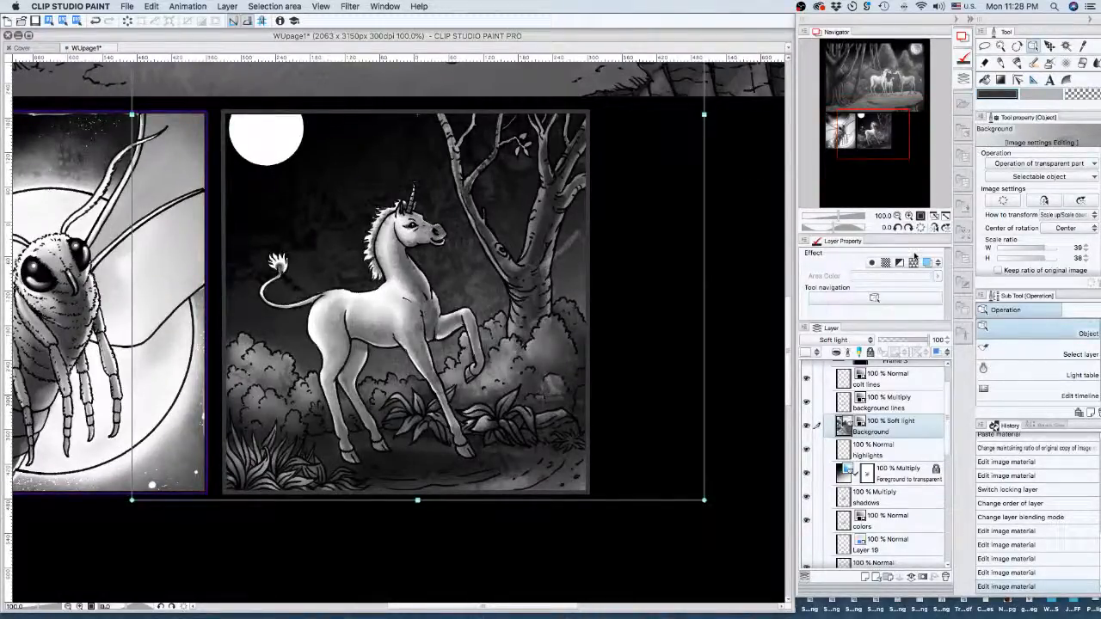
- Try Overlay and Screen on the Background layer, return it to Soft light, then hide it
click(843, 342)
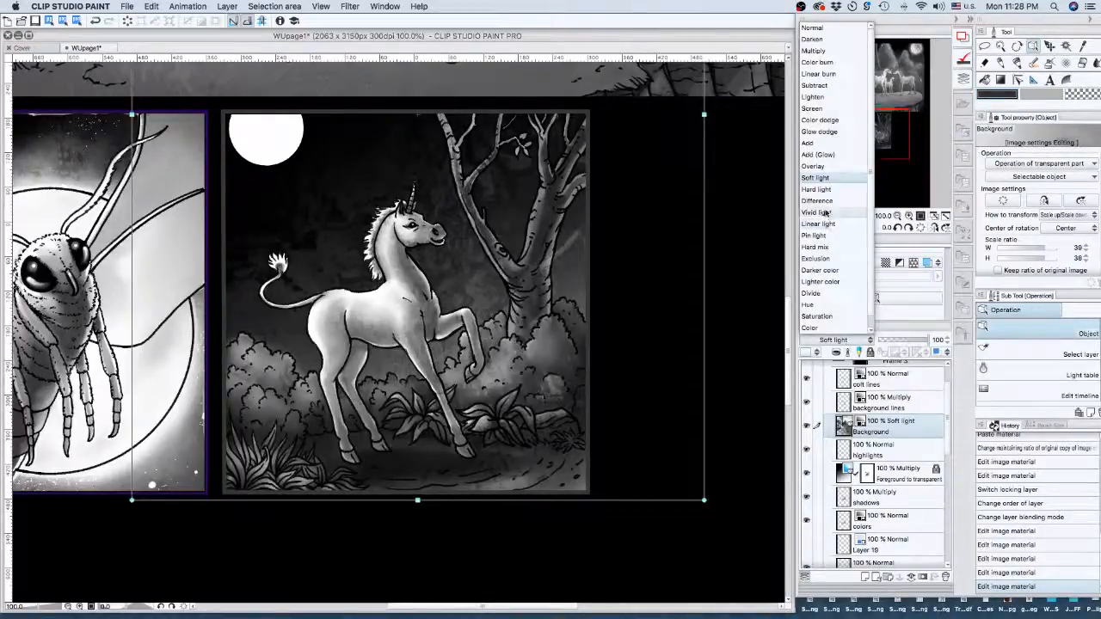
click(812, 166)
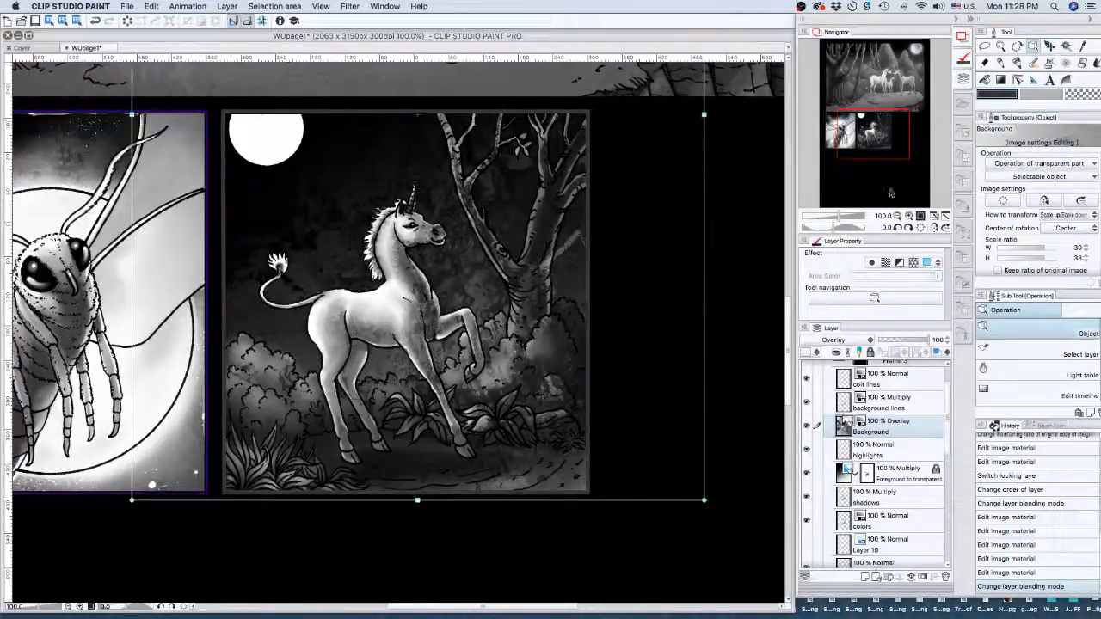
click(851, 344)
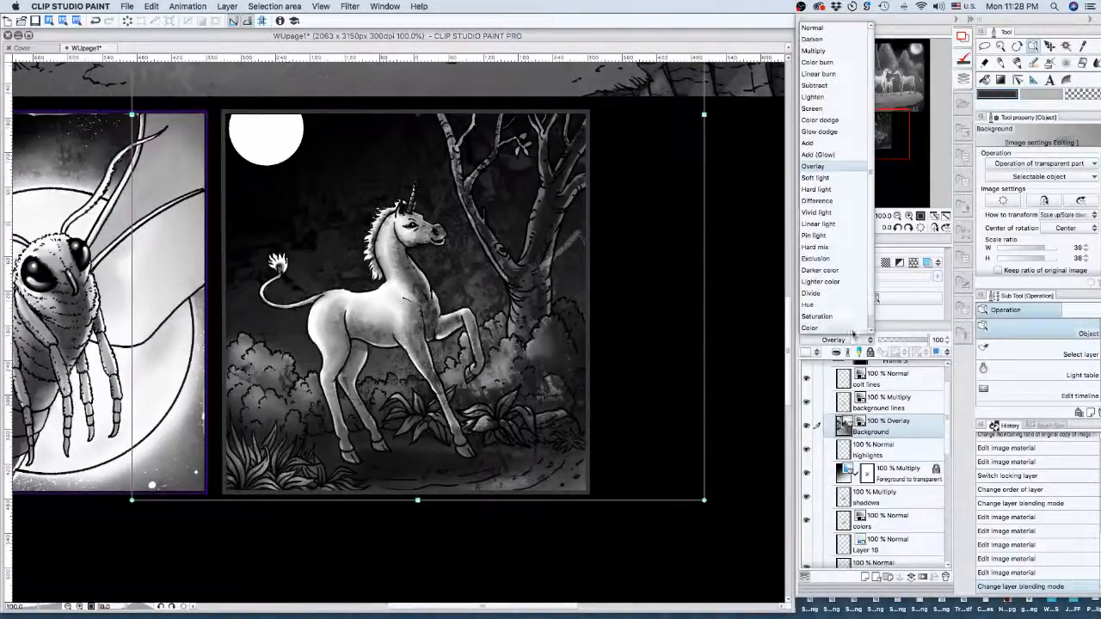
click(813, 108)
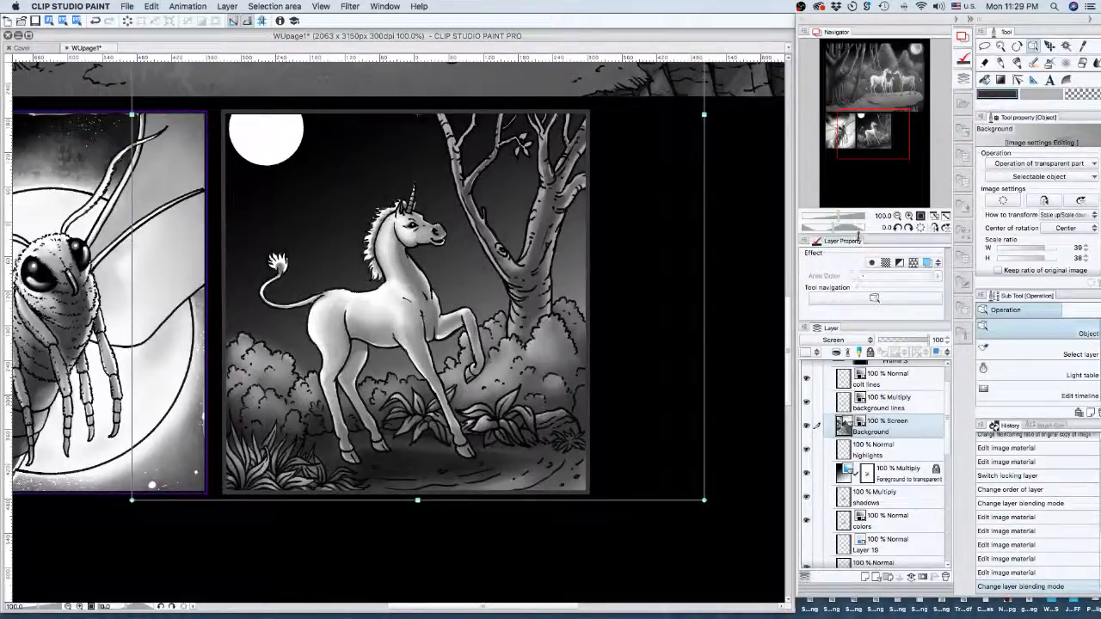
click(847, 340)
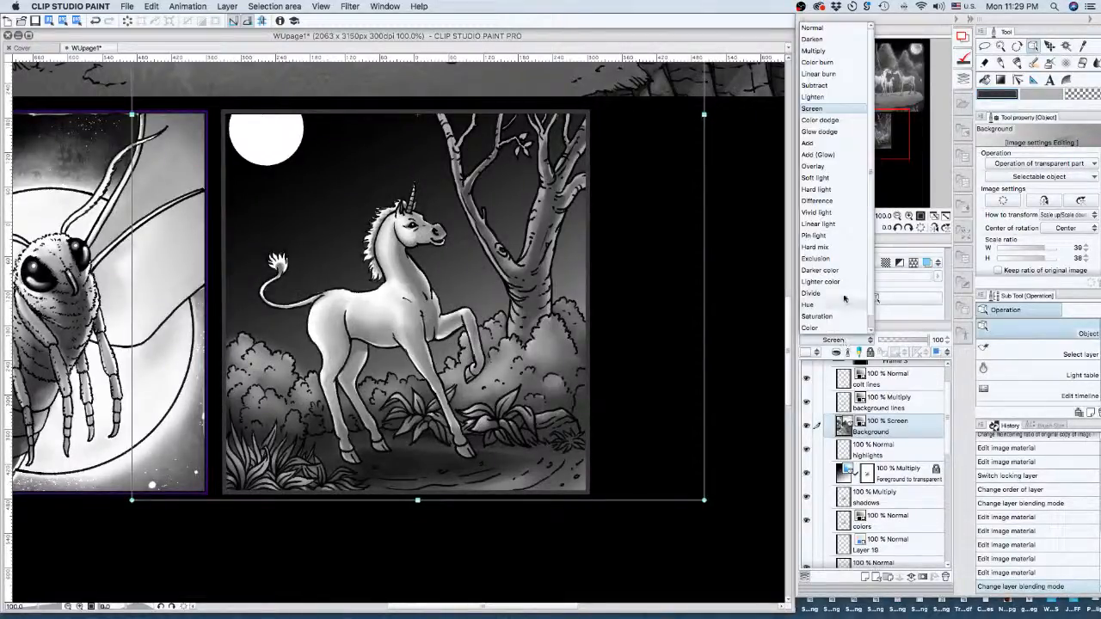
click(815, 177)
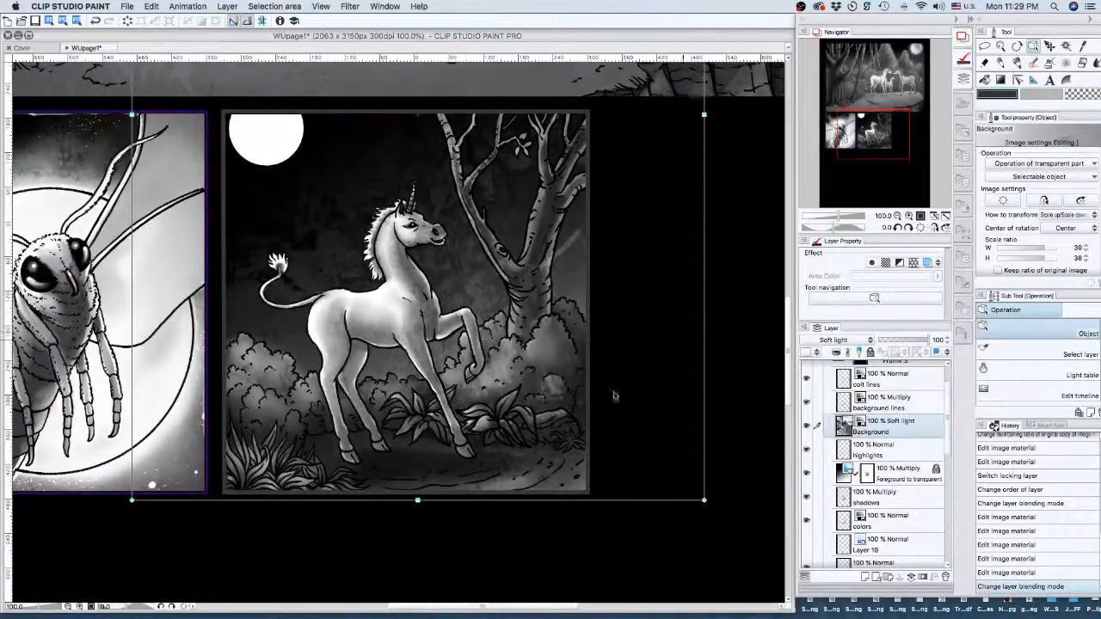
click(807, 426)
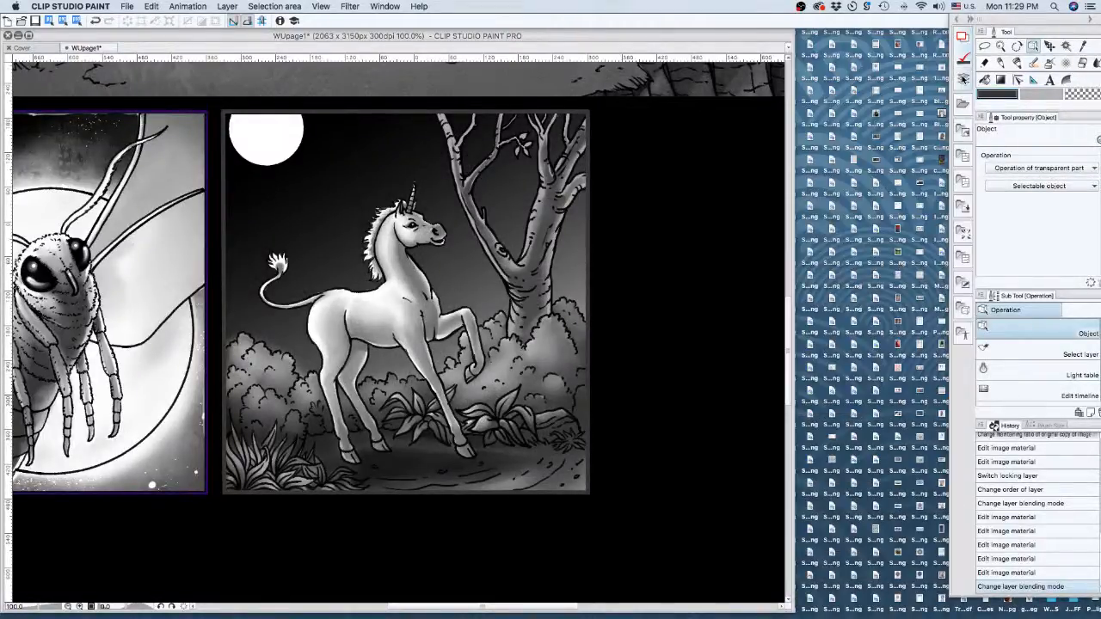
- Open the materials library and browse to the custom textures folder
click(965, 105)
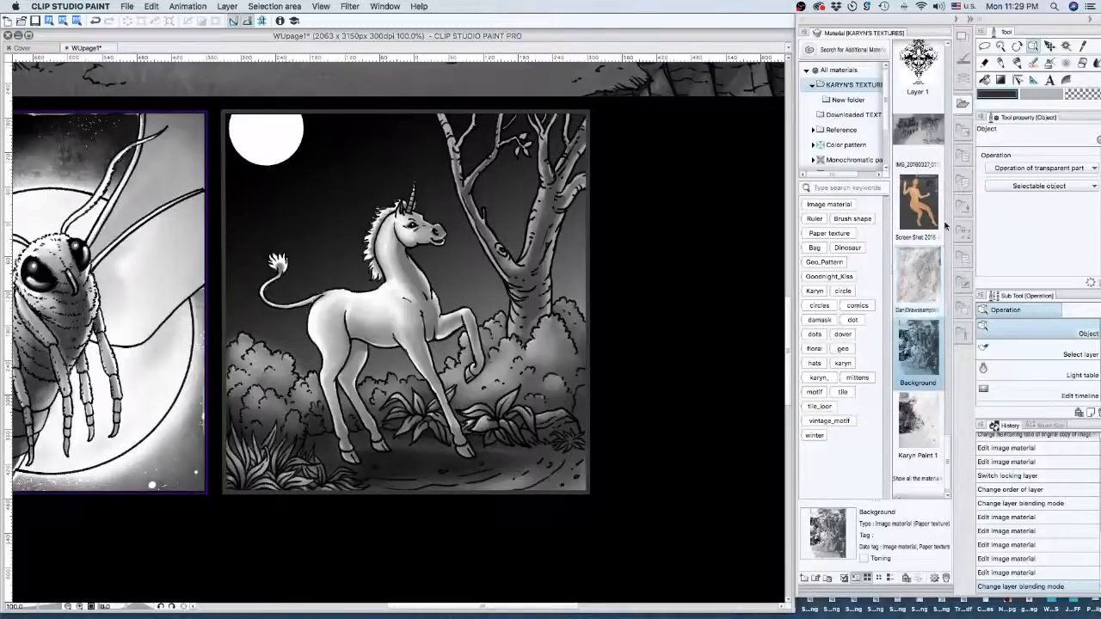
scroll(946, 447, up, 1)
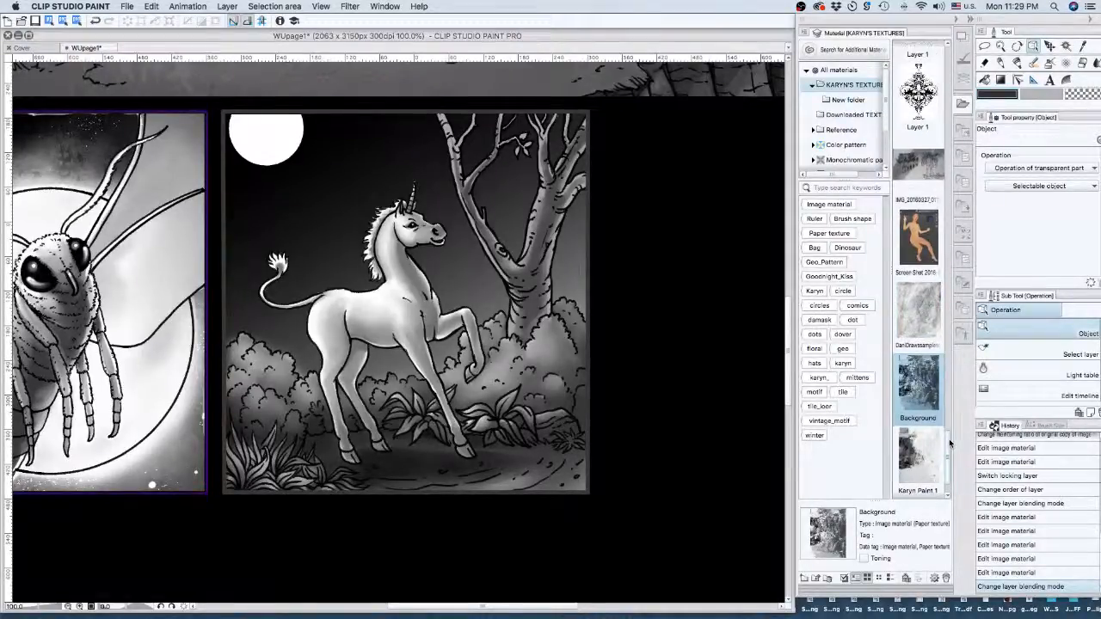
scroll(950, 443, up, 1)
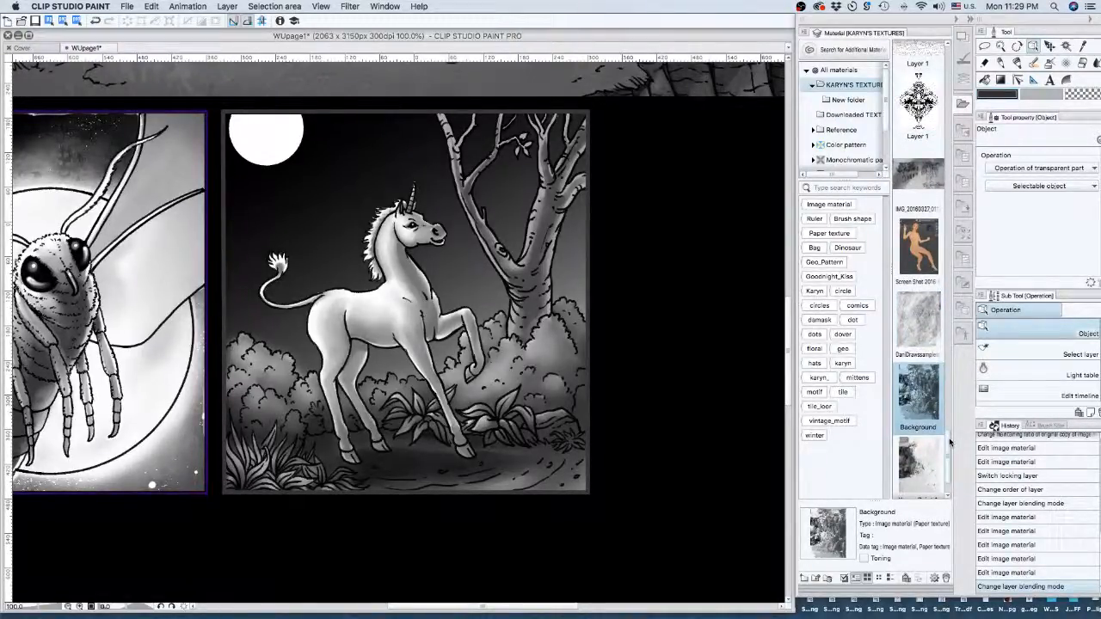
drag(949, 442, 950, 458)
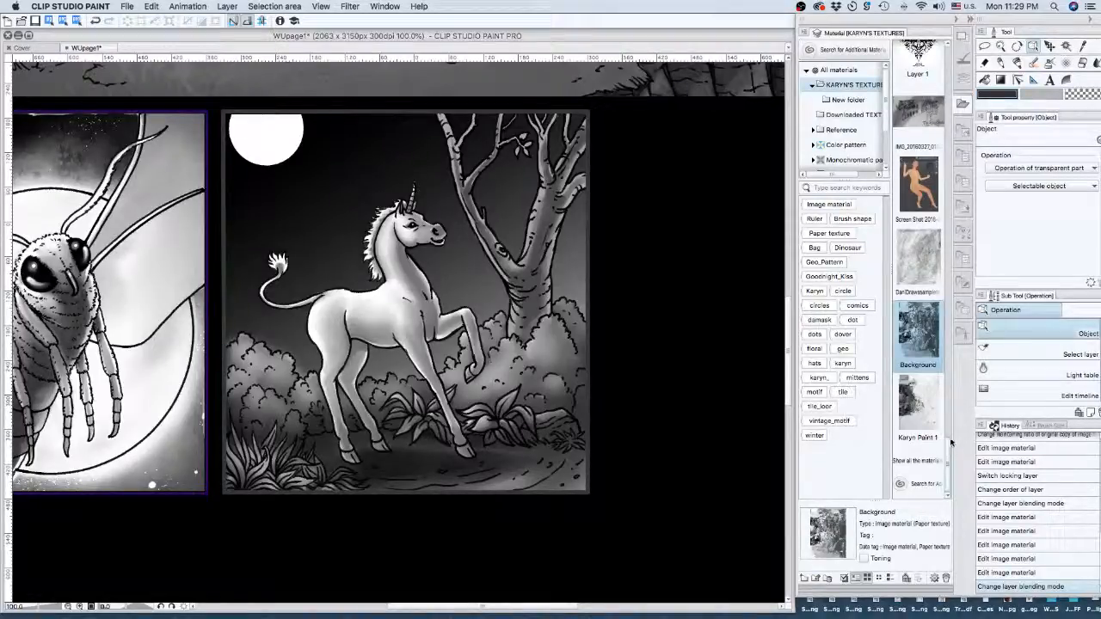
drag(948, 461, 951, 414)
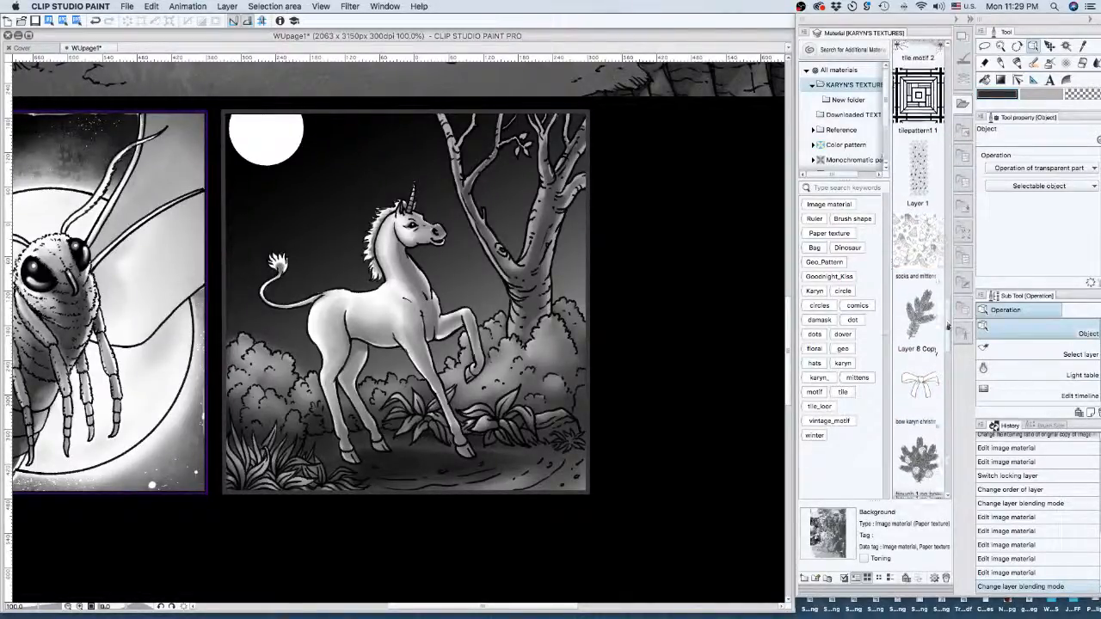
scroll(947, 376, down, 1)
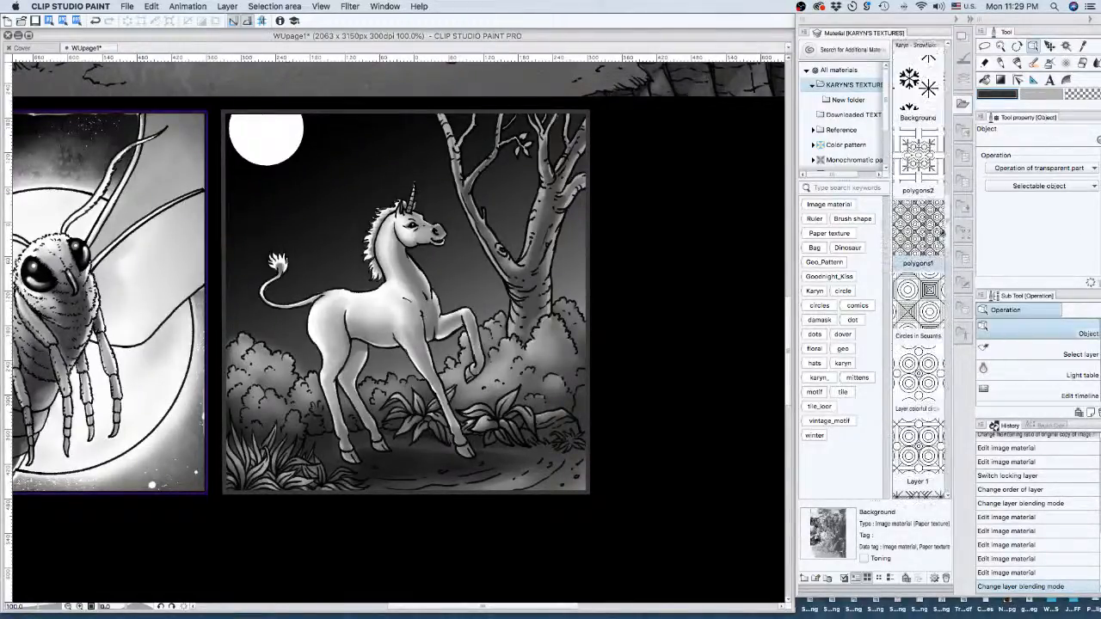
scroll(950, 234, up, 6)
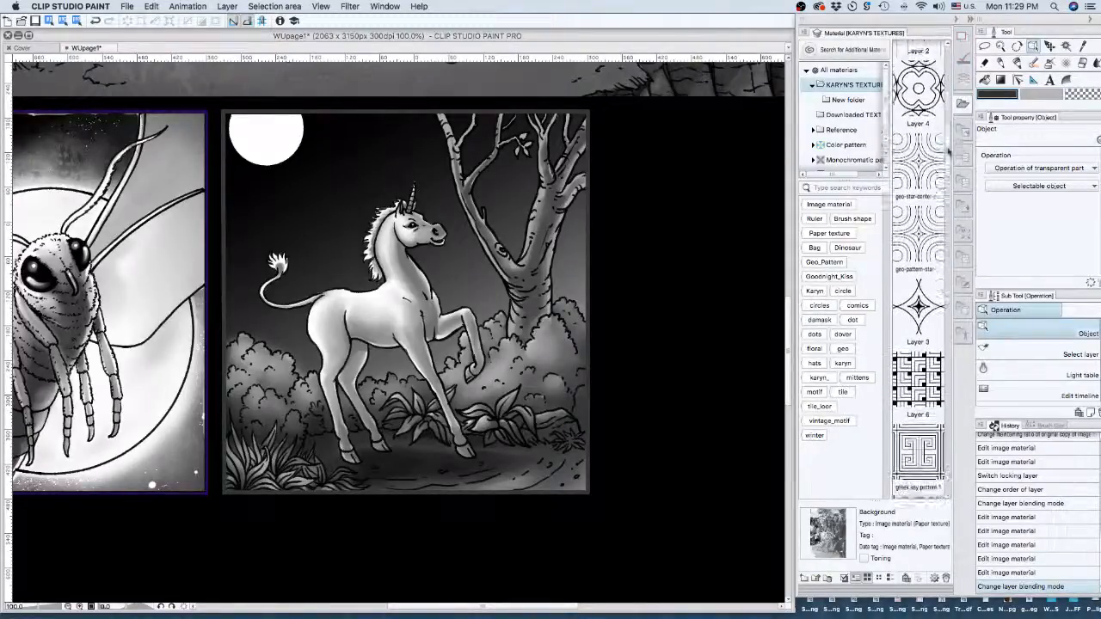
- Filter the materials by the Image material tag, then clear the filter to list all
click(845, 204)
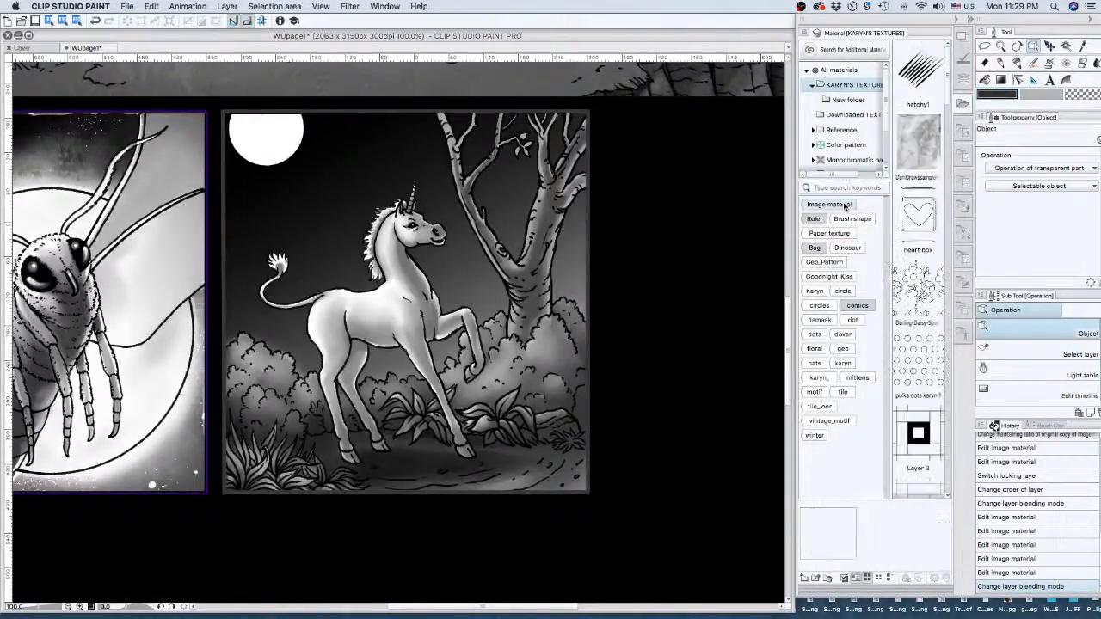
scroll(922, 172, down, 5)
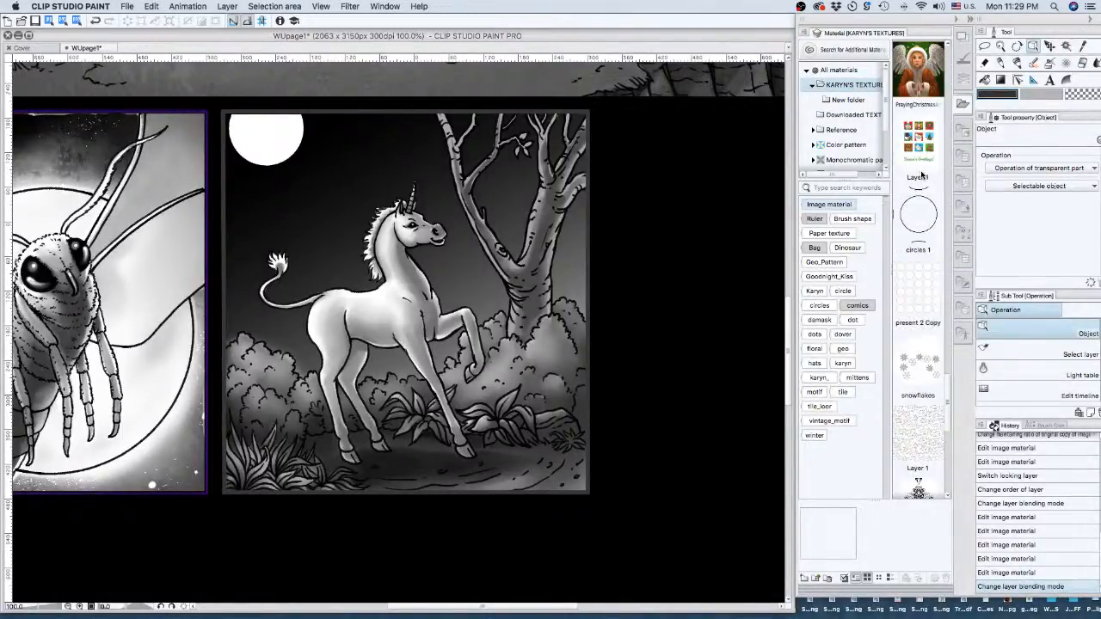
scroll(922, 175, down, 5)
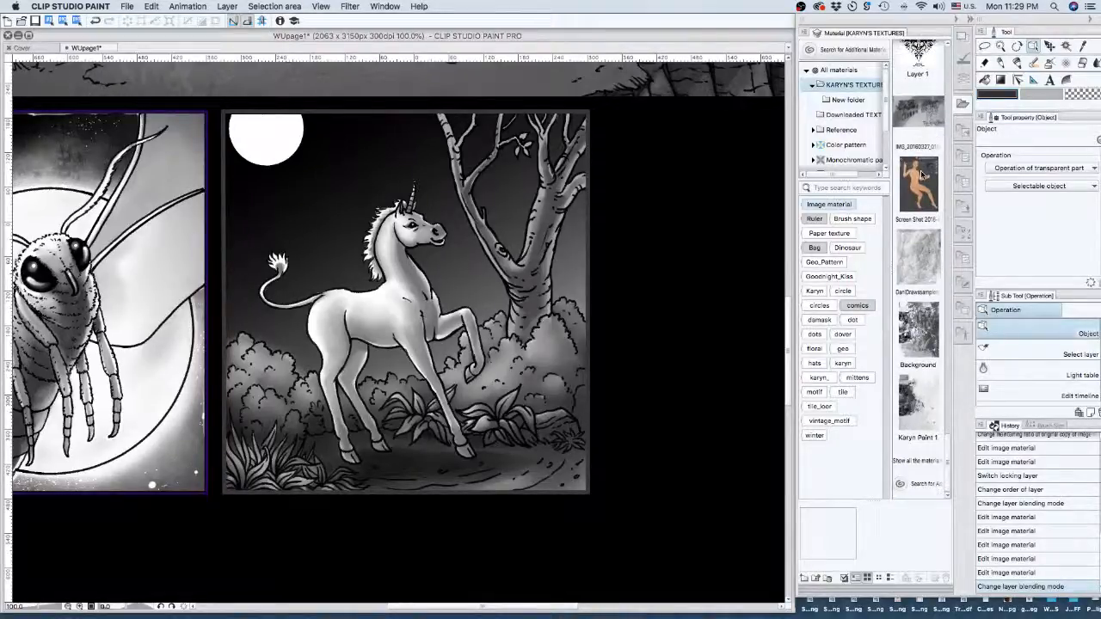
click(924, 468)
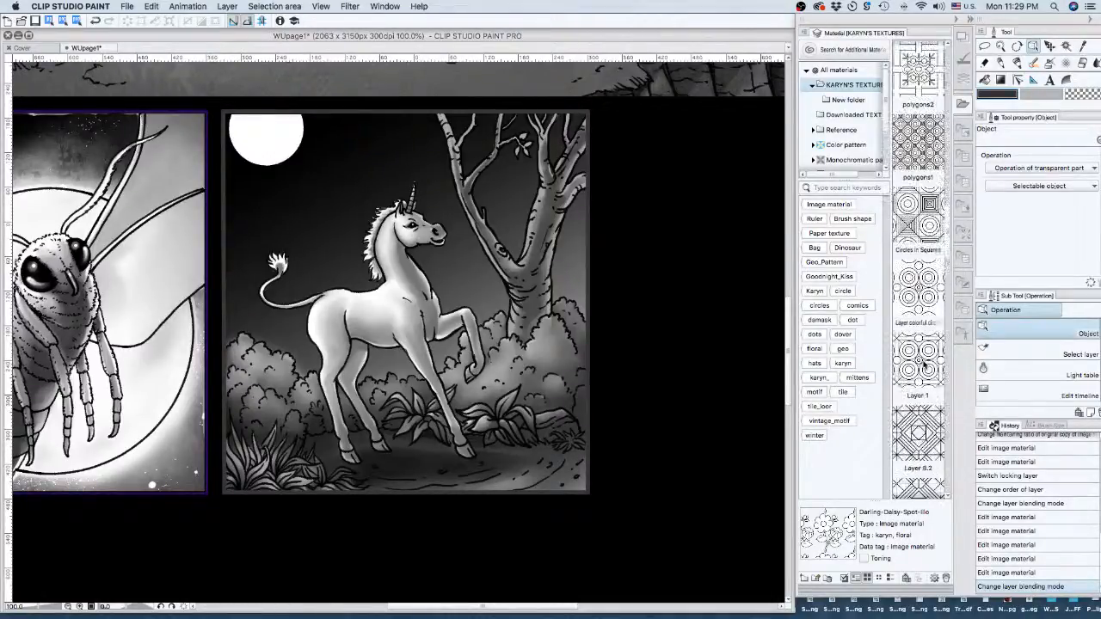
scroll(925, 367, down, 5)
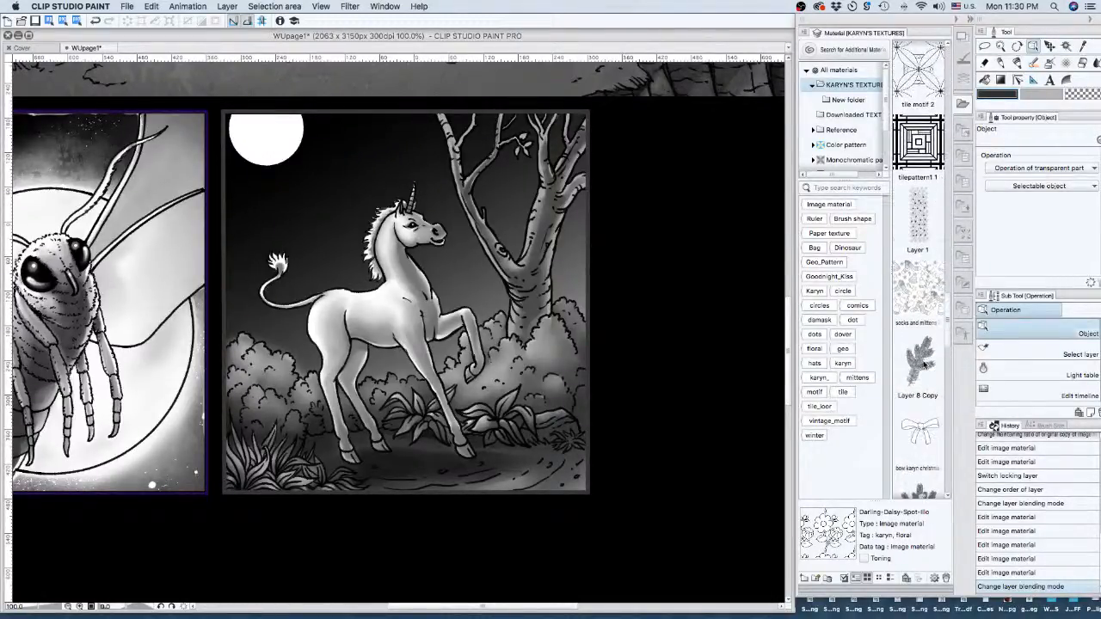
scroll(925, 366, down, 2)
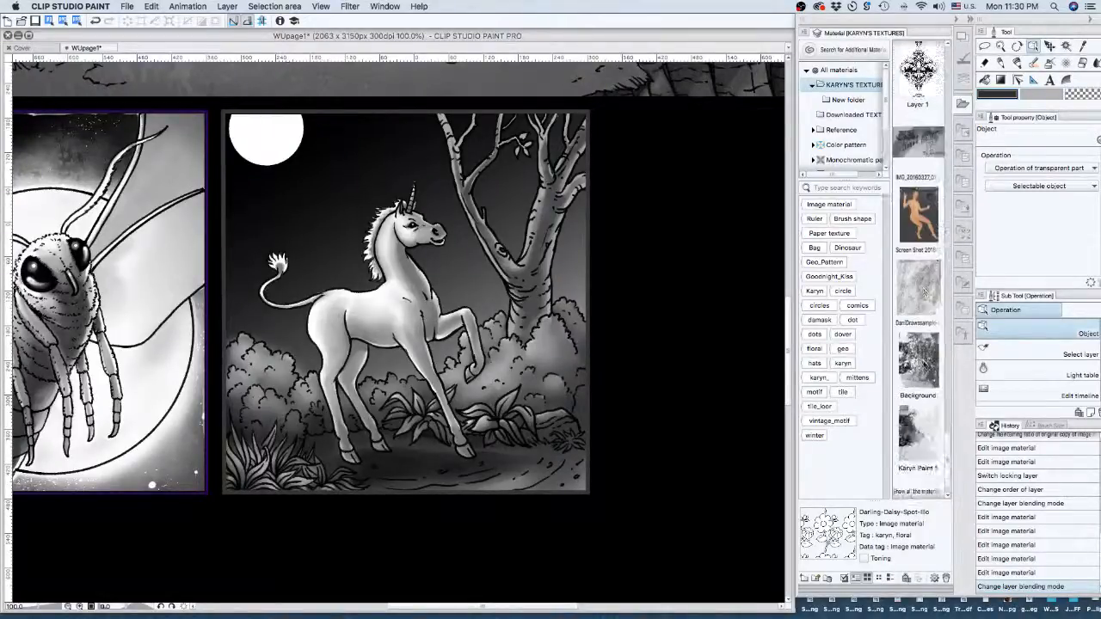
scroll(925, 366, down, 1)
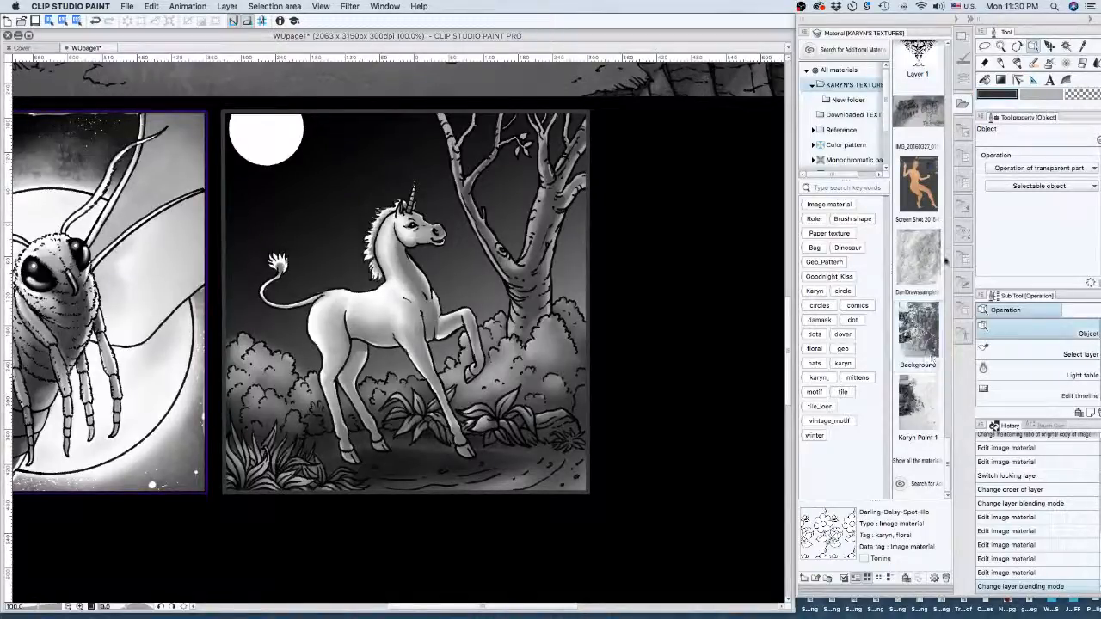
- Drop the DaniDrawssampletexture02 paper texture onto the canvas and blend it as Soft light at 15% opacity
drag(918, 258, 401, 325)
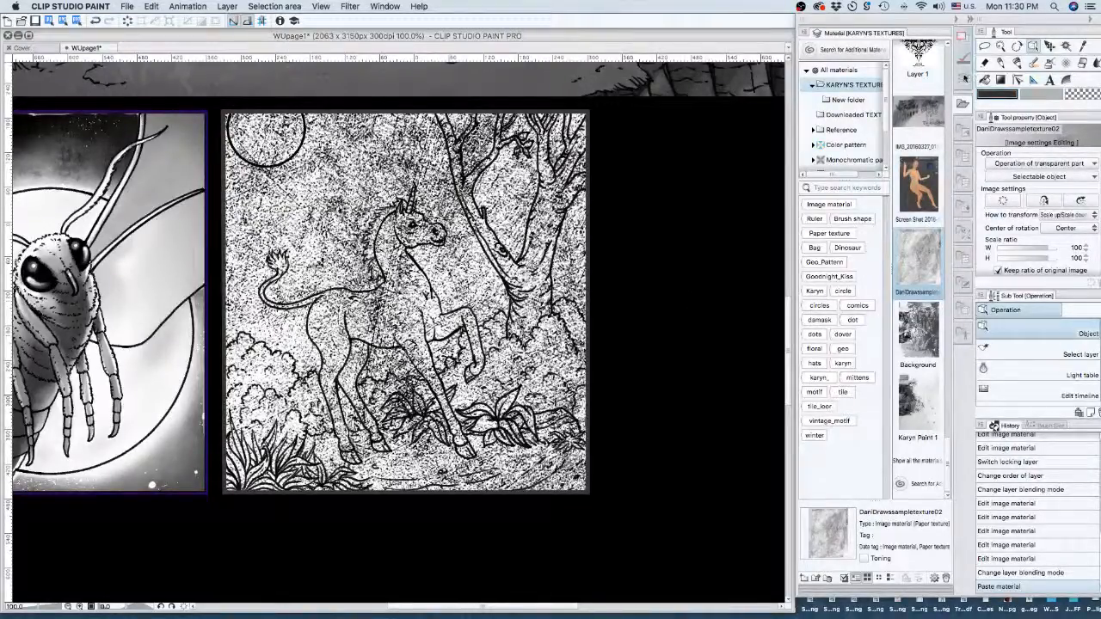
click(963, 77)
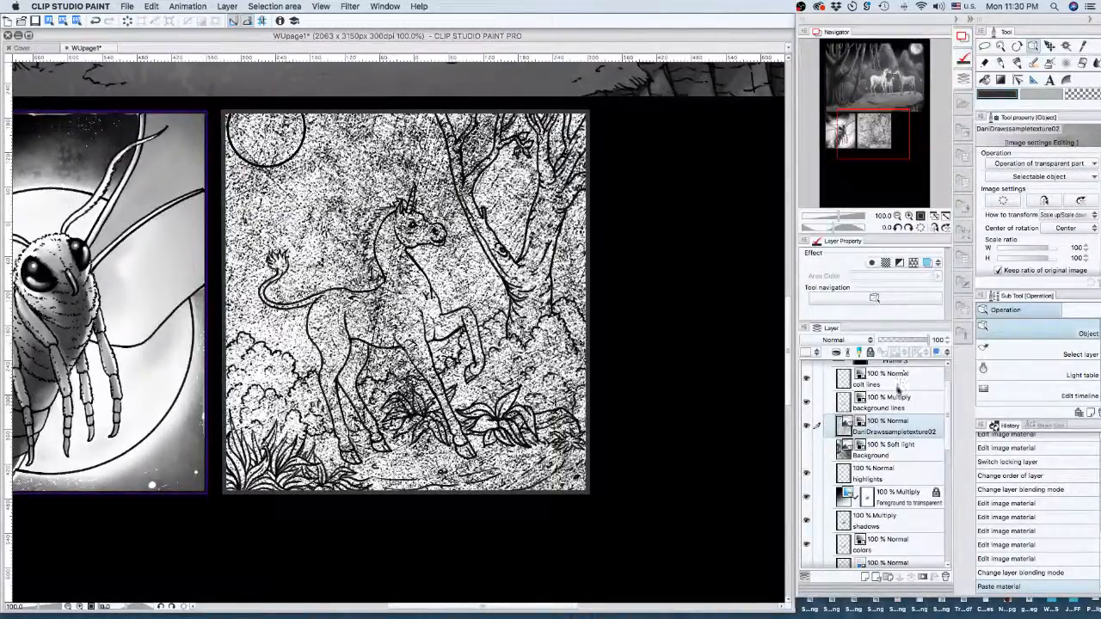
click(820, 341)
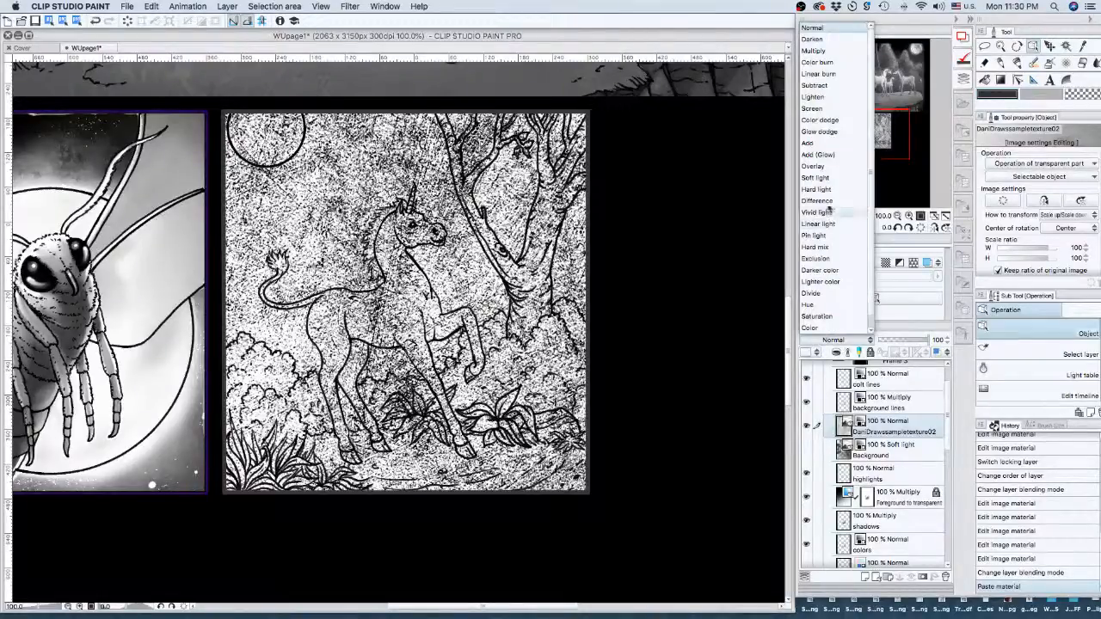
click(816, 178)
drag(926, 341, 887, 341)
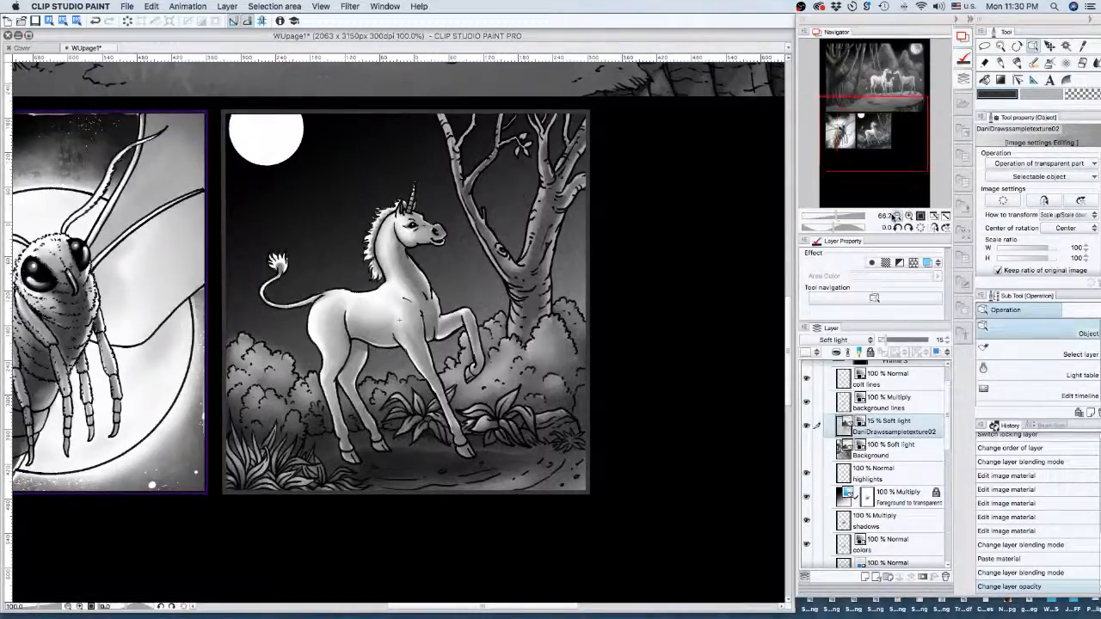
click(896, 216)
click(896, 216)
click(896, 216)
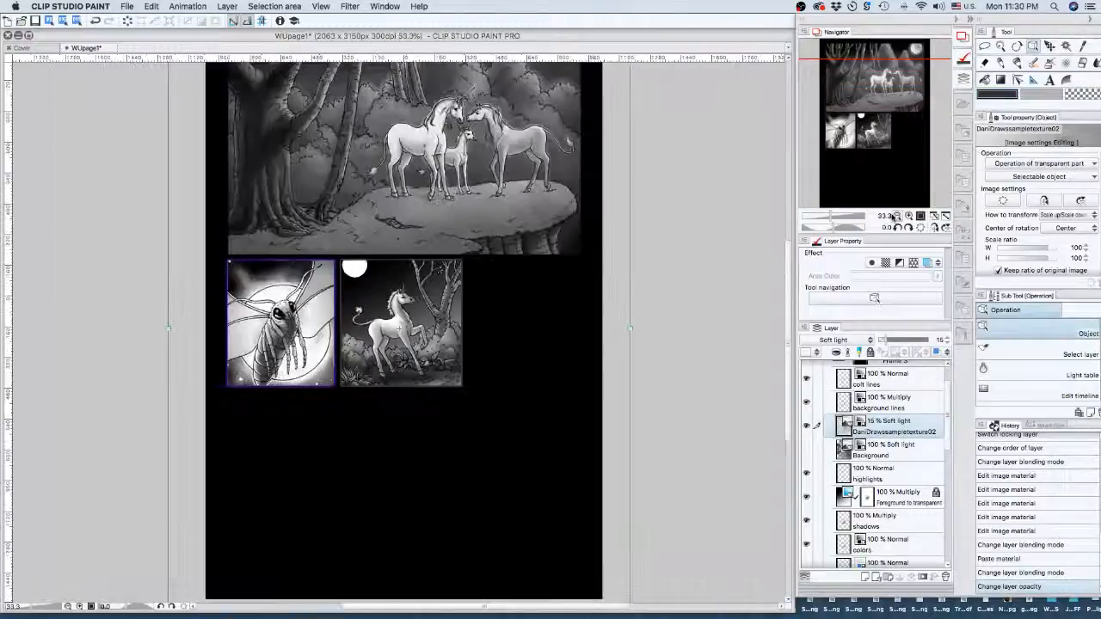
- Scale the paper texture down to about 36% so it covers just the unicorn panel
click(896, 216)
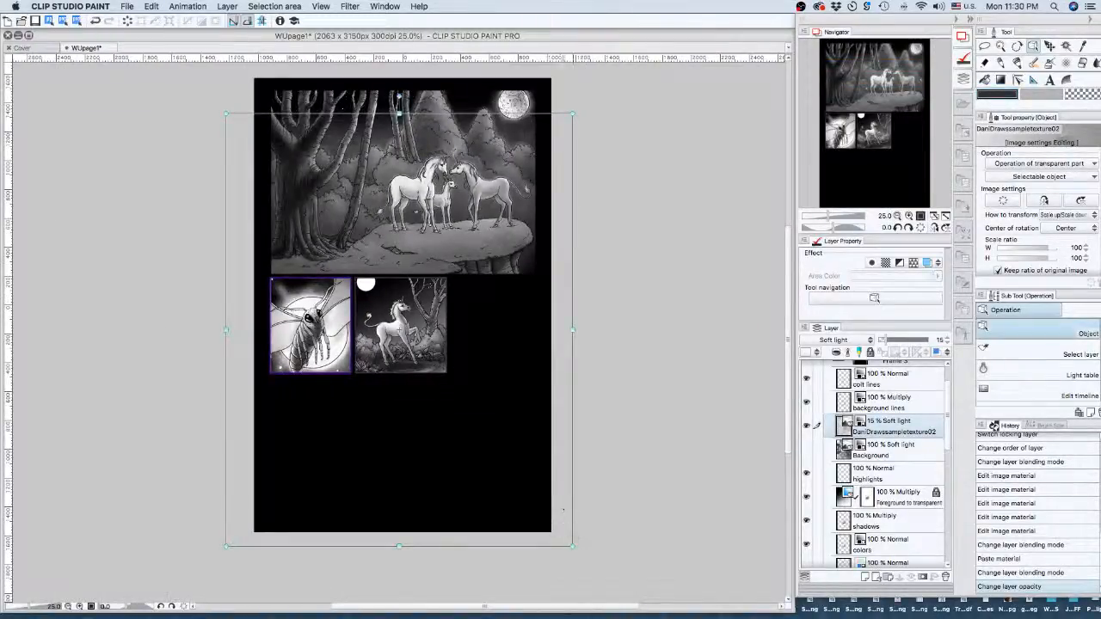
drag(572, 543, 444, 384)
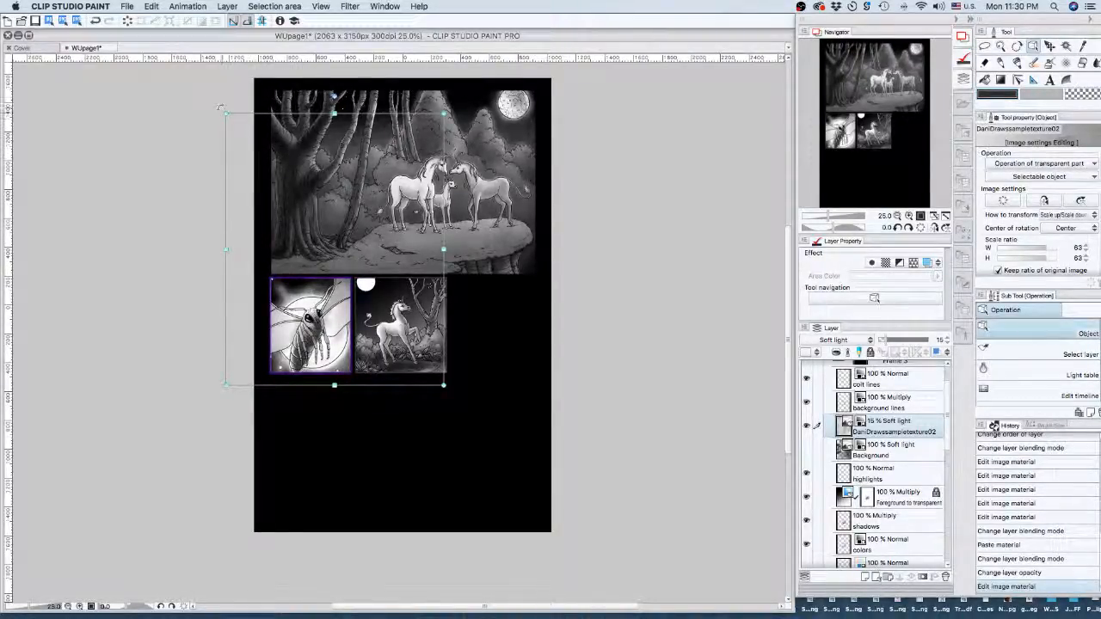
drag(225, 113, 326, 238)
drag(392, 303, 406, 310)
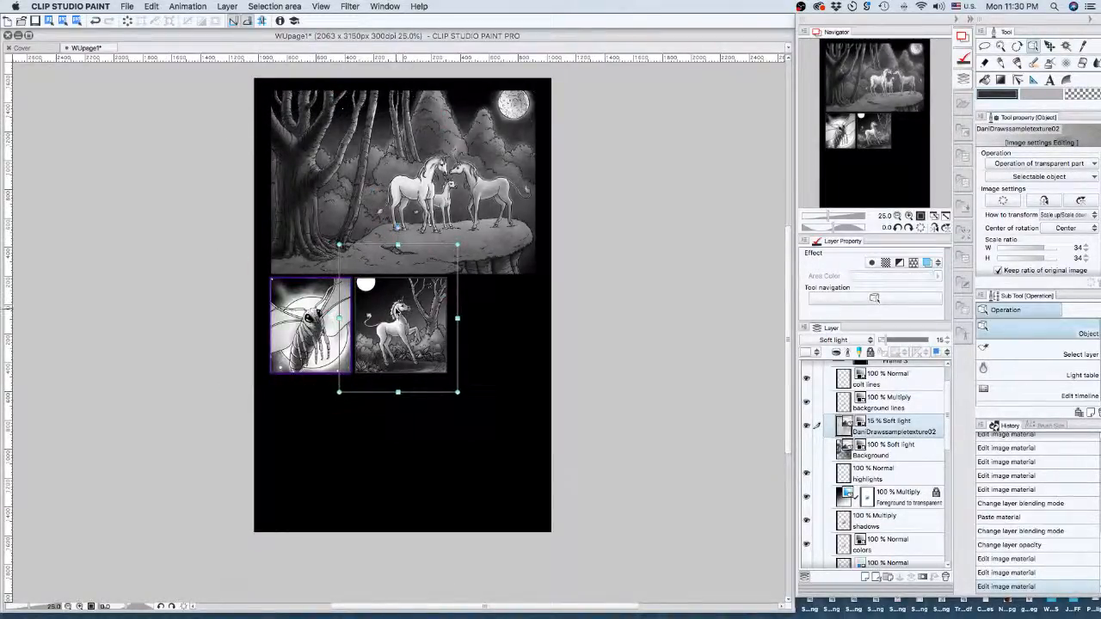
click(909, 216)
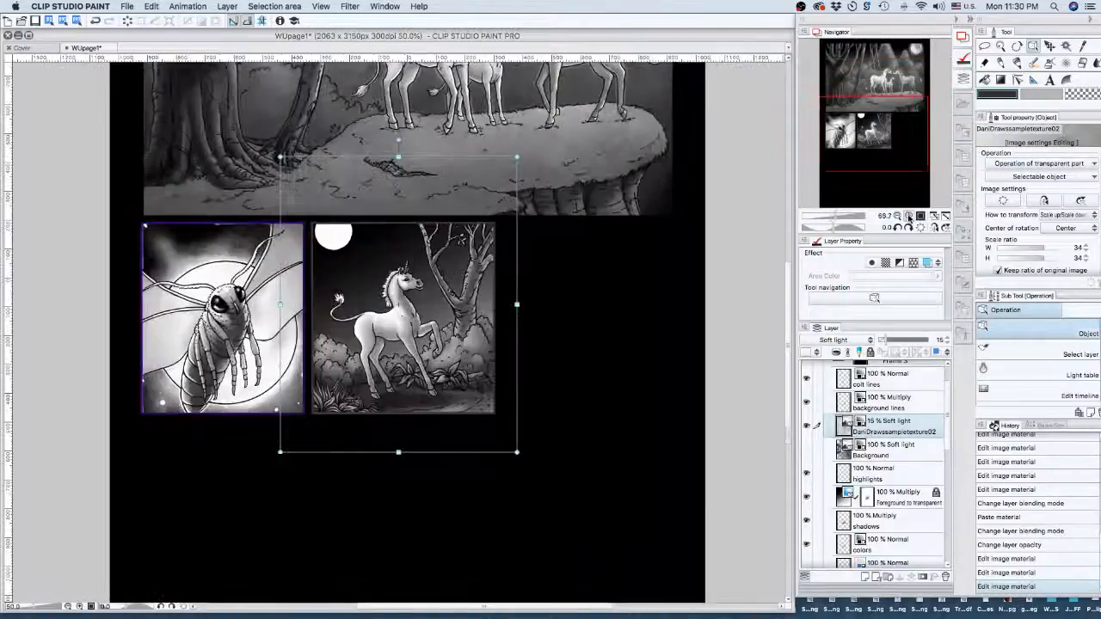
click(909, 216)
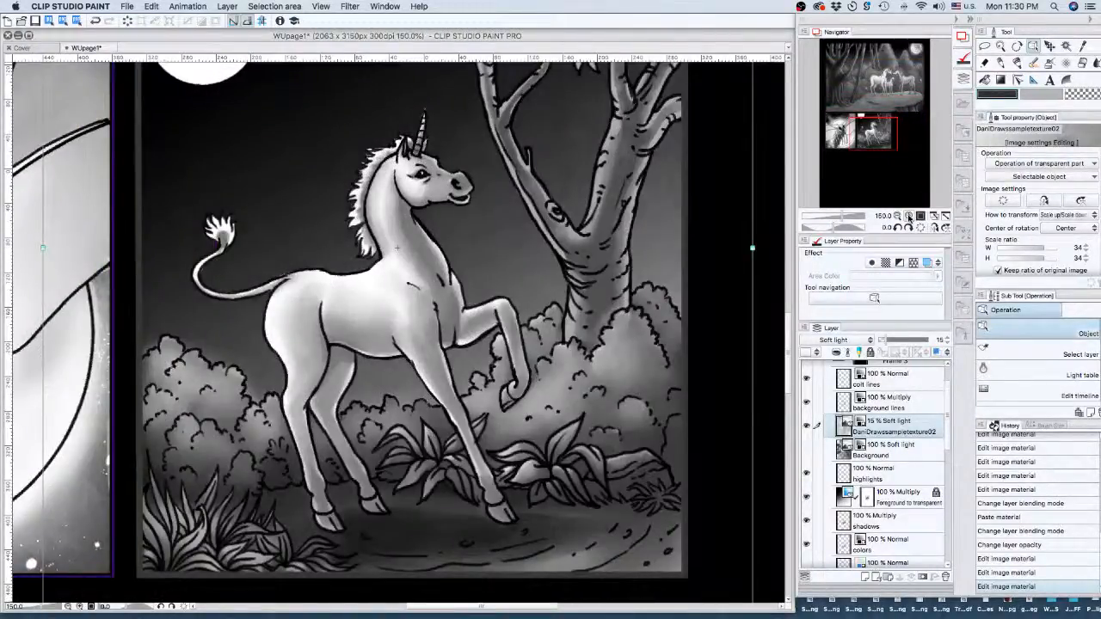
click(898, 216)
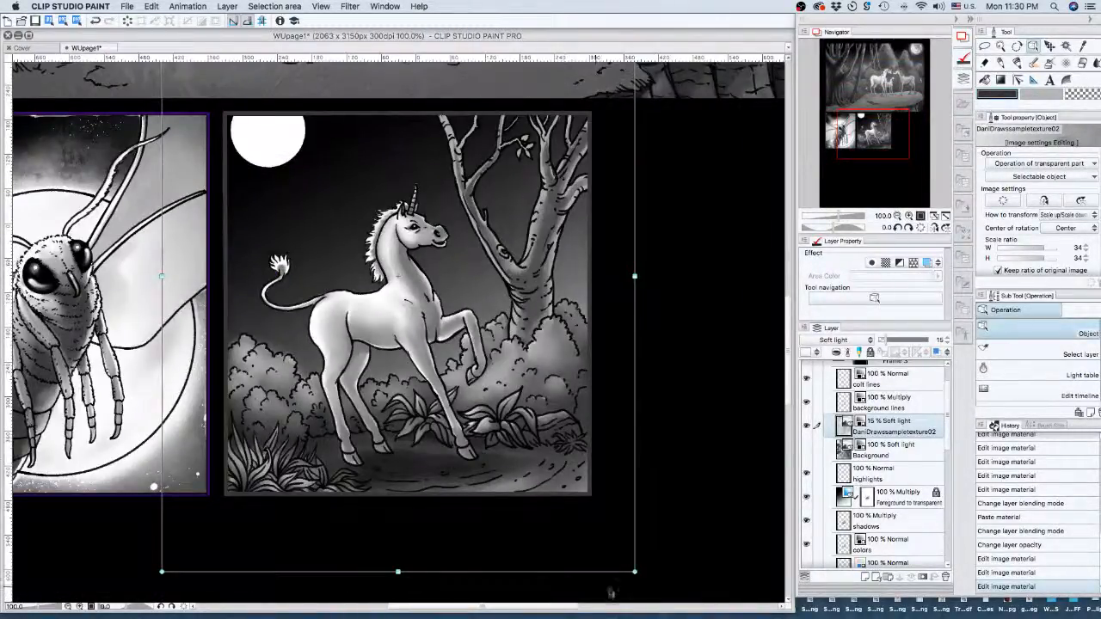
drag(634, 572, 681, 599)
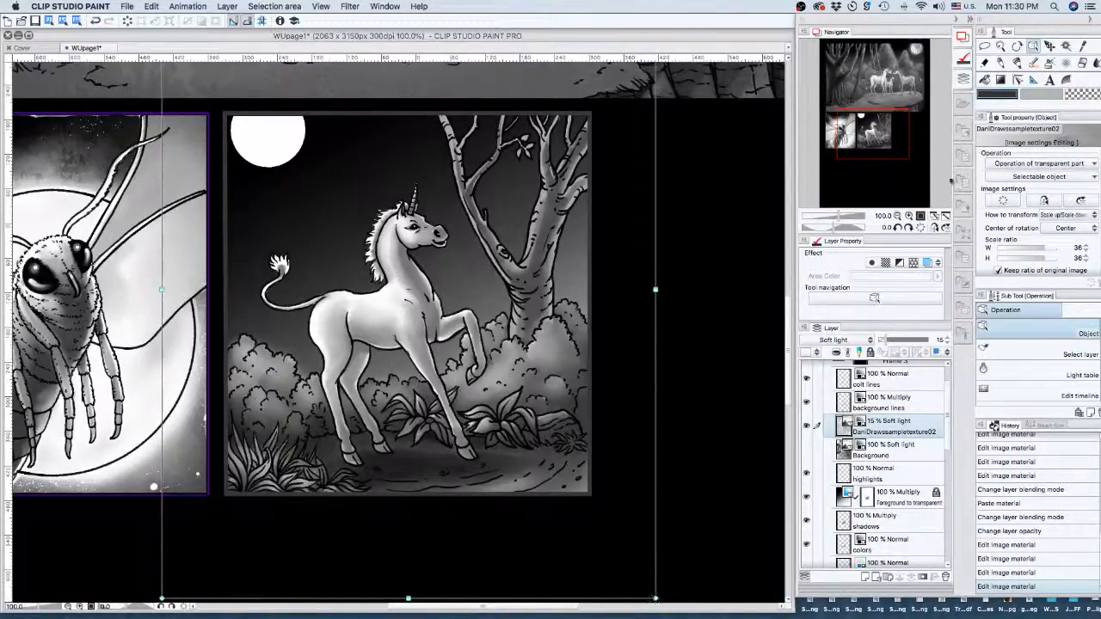
- Raise the texture layer's opacity to 18% and adjust its lower-left corner slightly
mouse_move(887, 340)
mouse_down()
mouse_move(904, 340)
mouse_move(888, 340)
mouse_up()
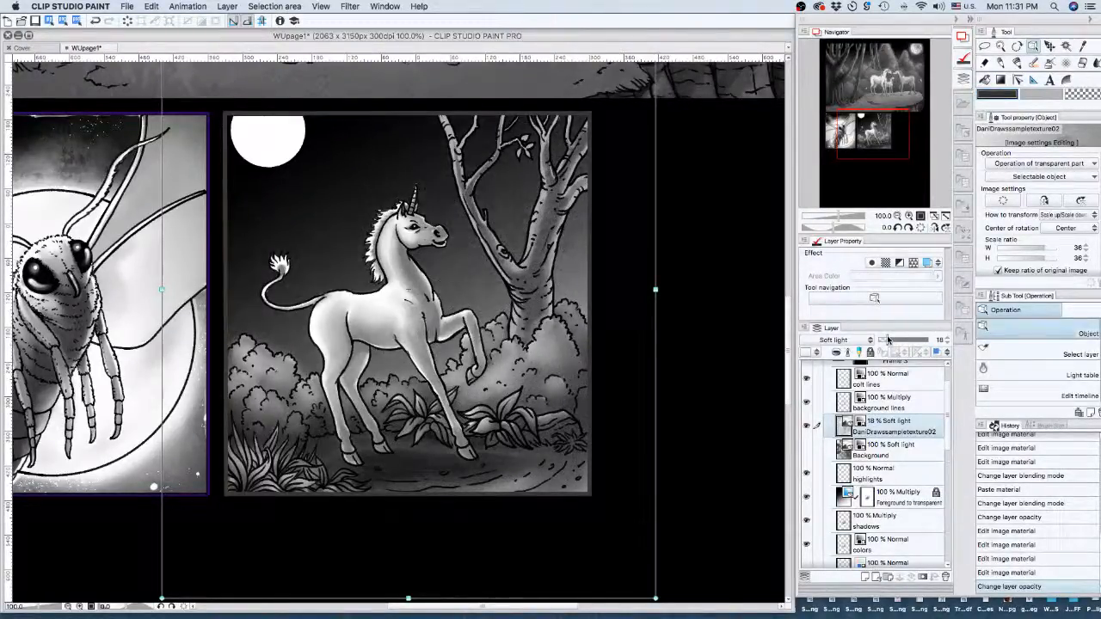
drag(877, 132, 875, 144)
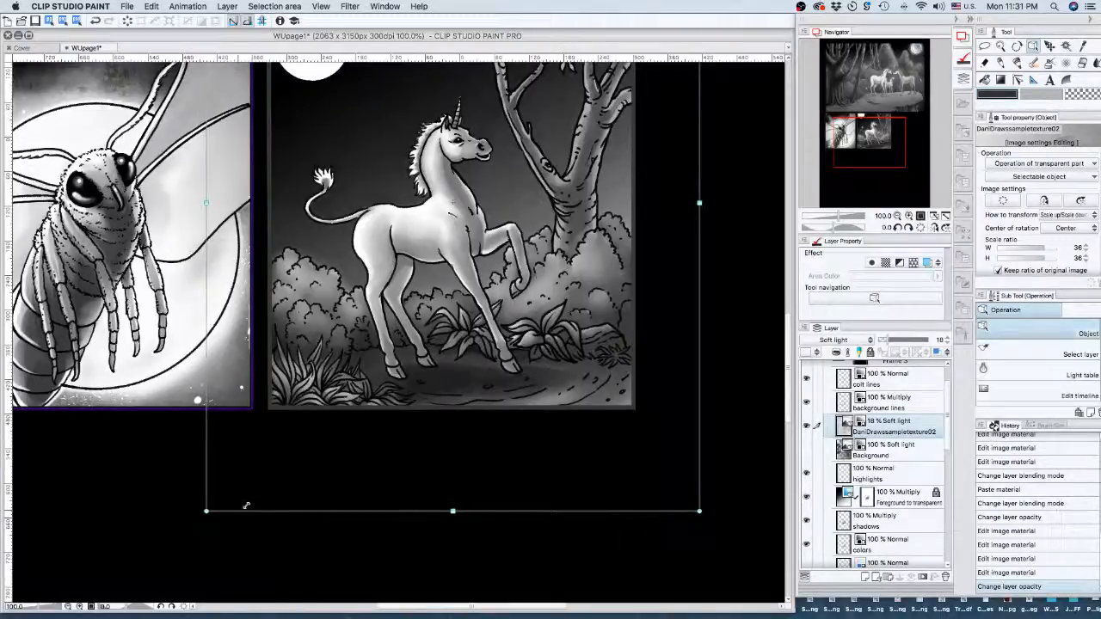
drag(245, 506, 234, 524)
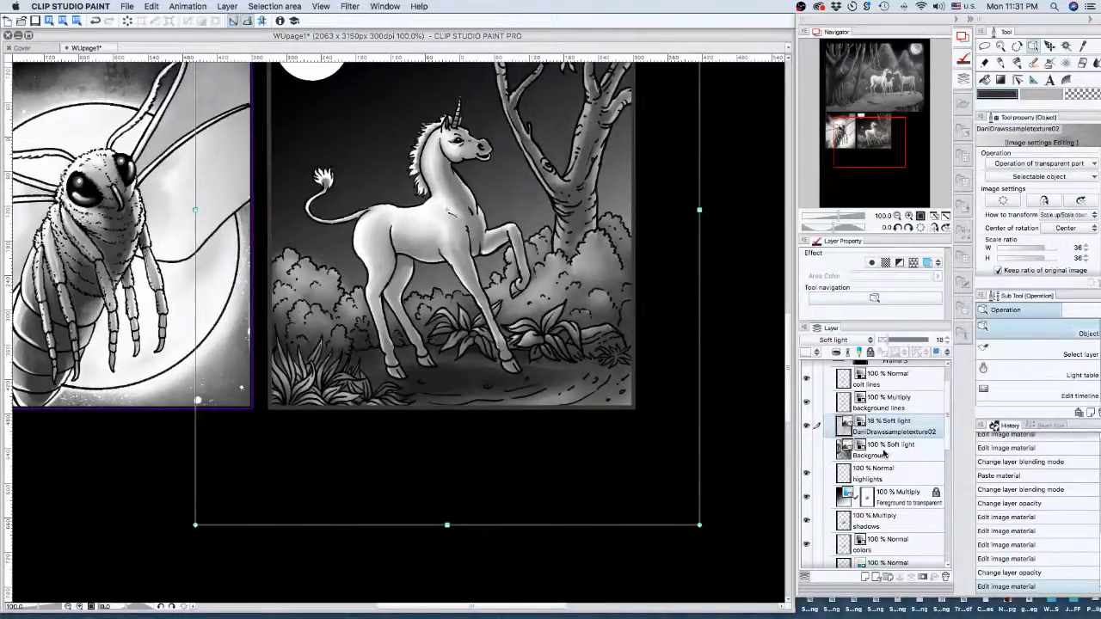
- Select the Background texture layer and turn its visibility on
click(884, 453)
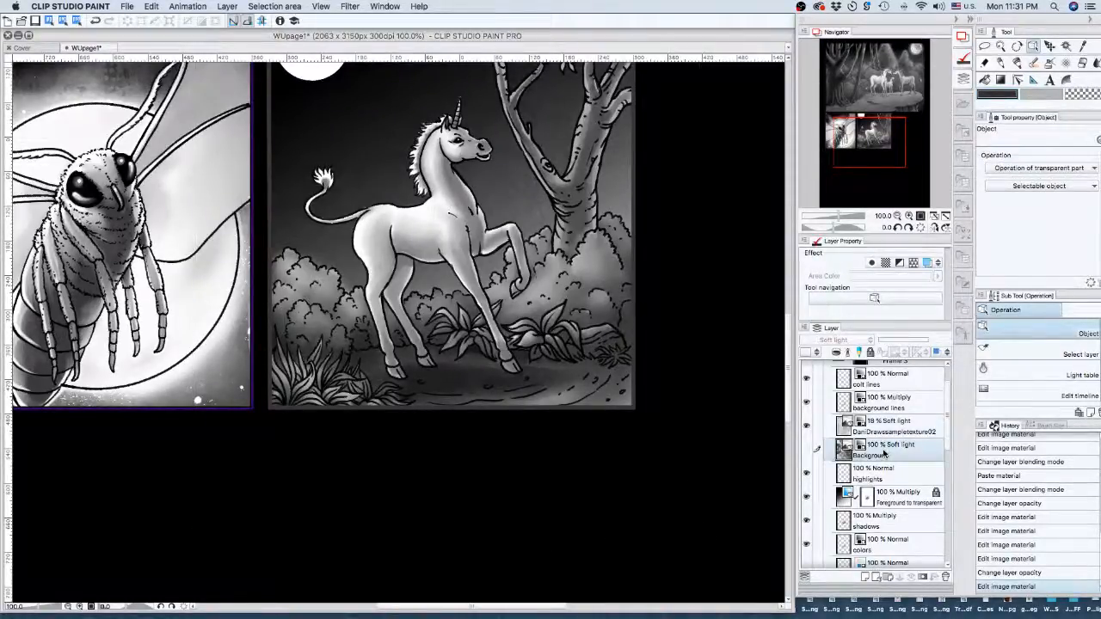
click(806, 450)
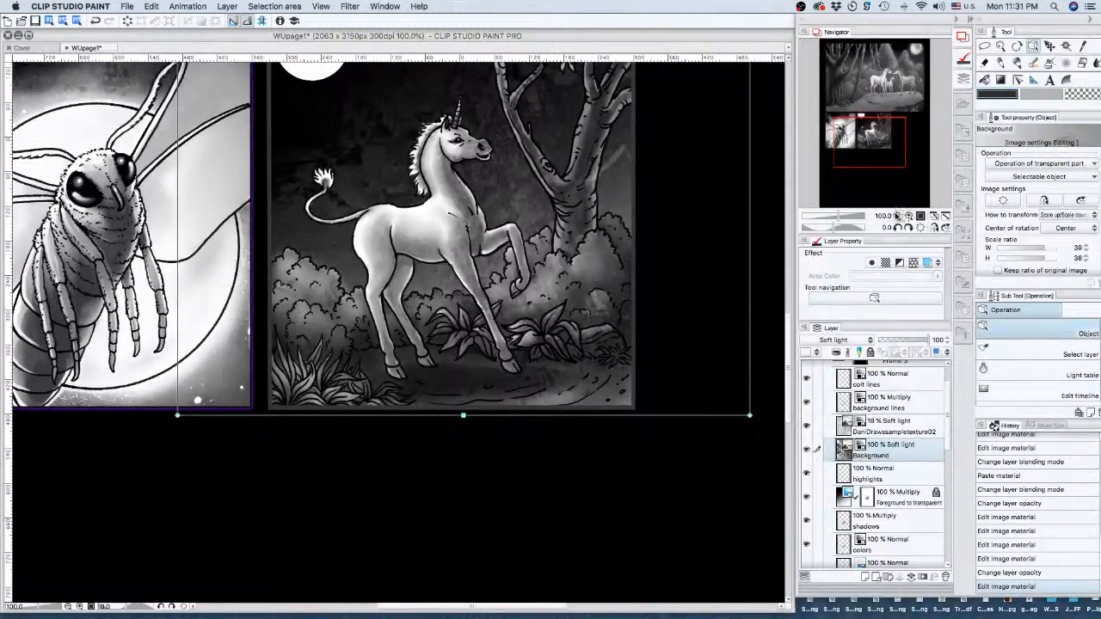
click(898, 216)
drag(872, 153, 872, 141)
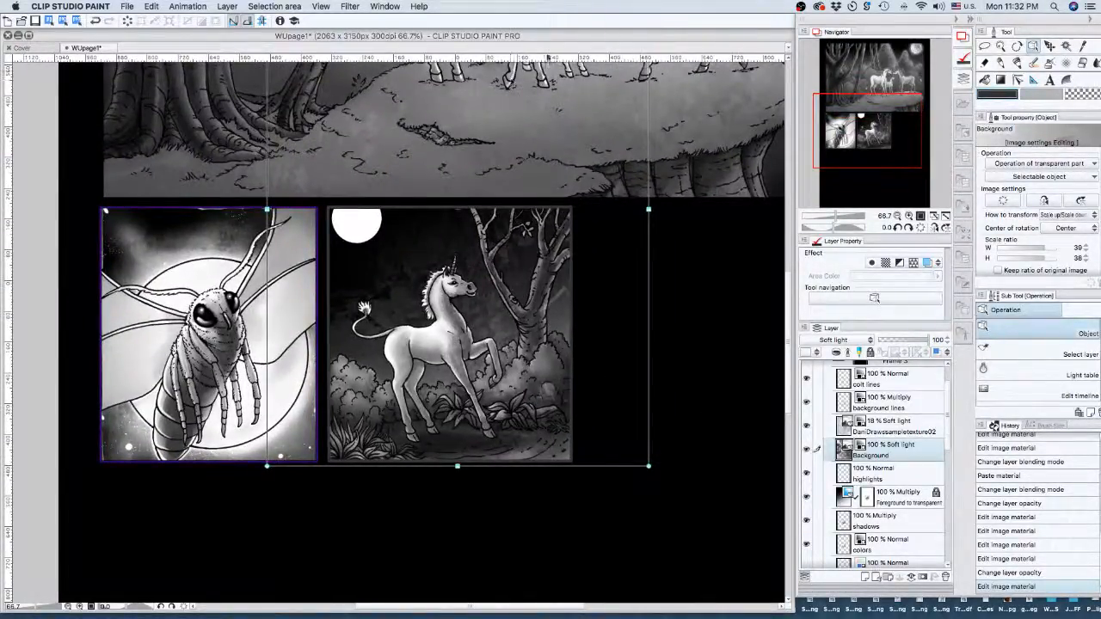
- Move the top panel's background image down, then undo so it stays put
click(488, 130)
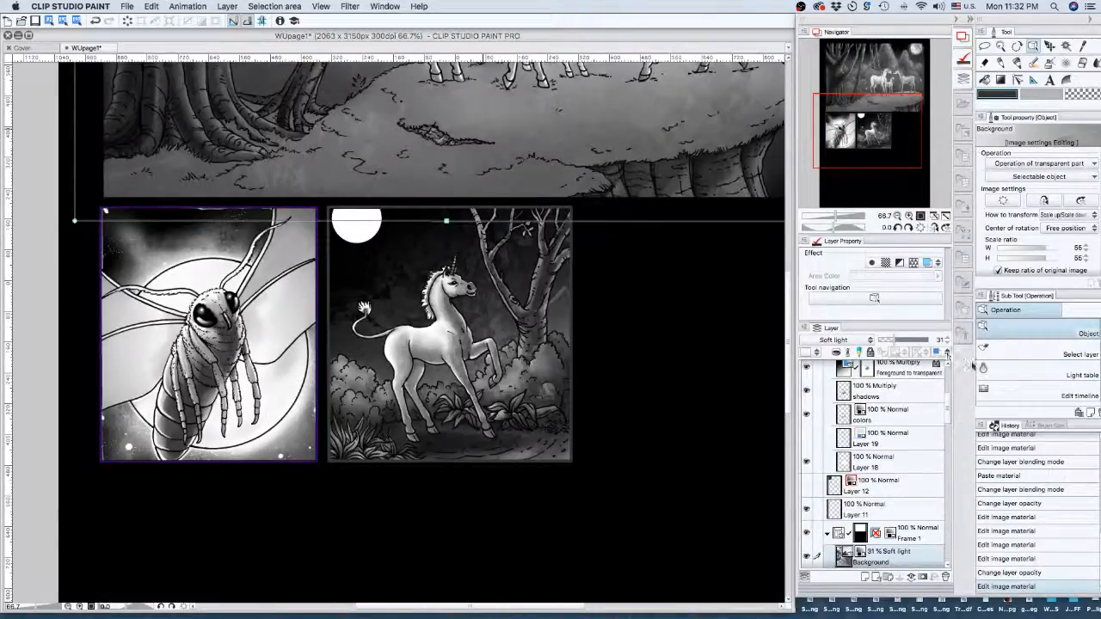
click(986, 583)
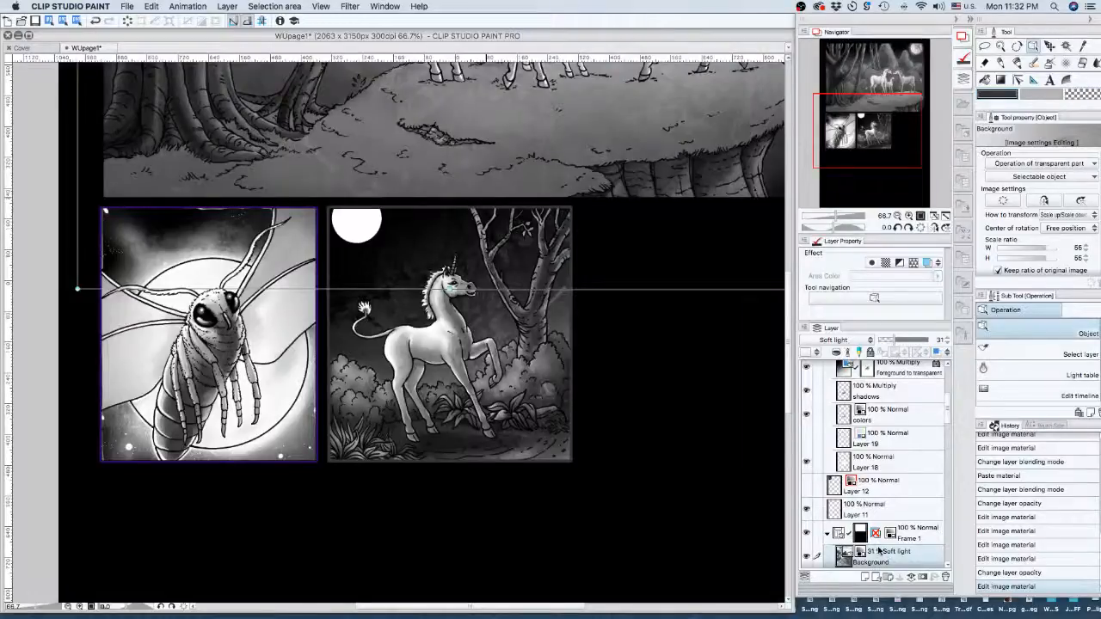
key(ctrl+z)
scroll(860, 464, down, 5)
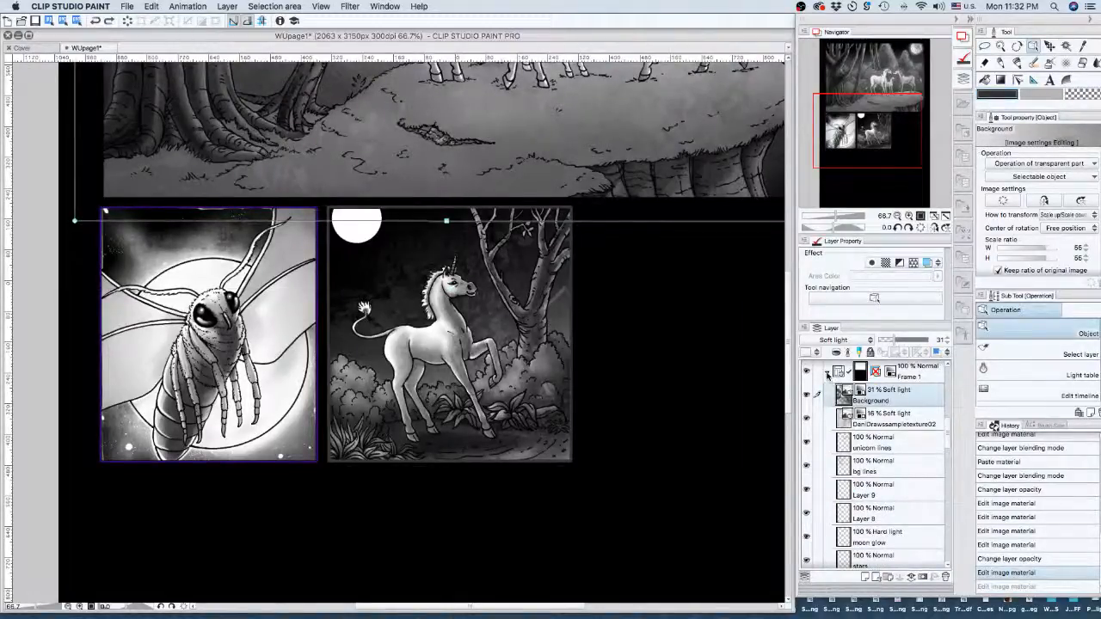
- Lock the Frame 1 and Frame 2 panel folders
click(827, 375)
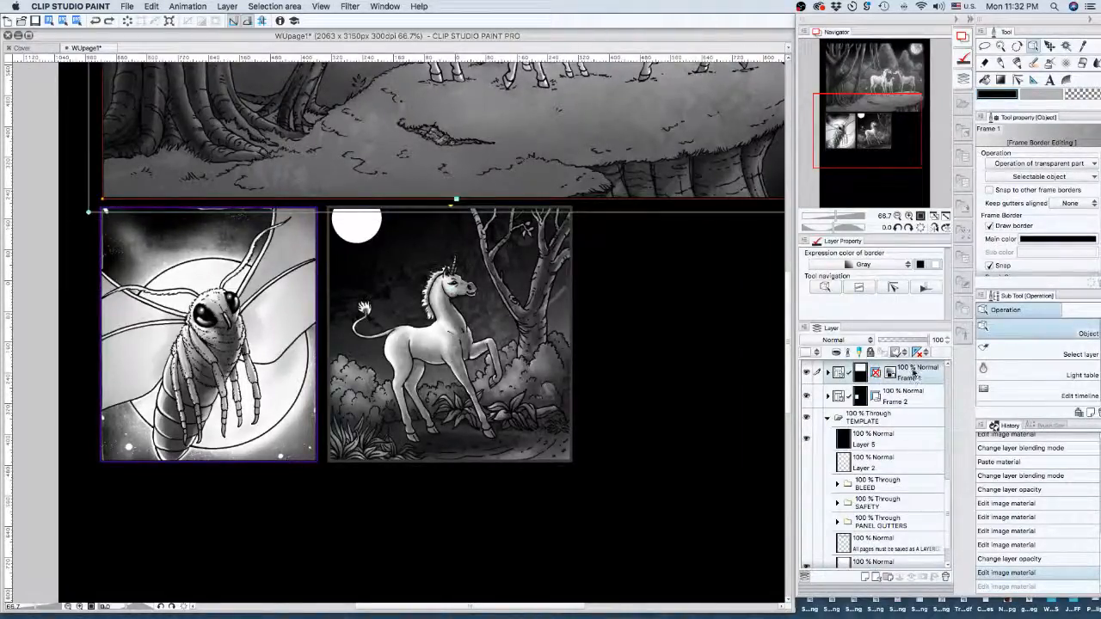
click(870, 352)
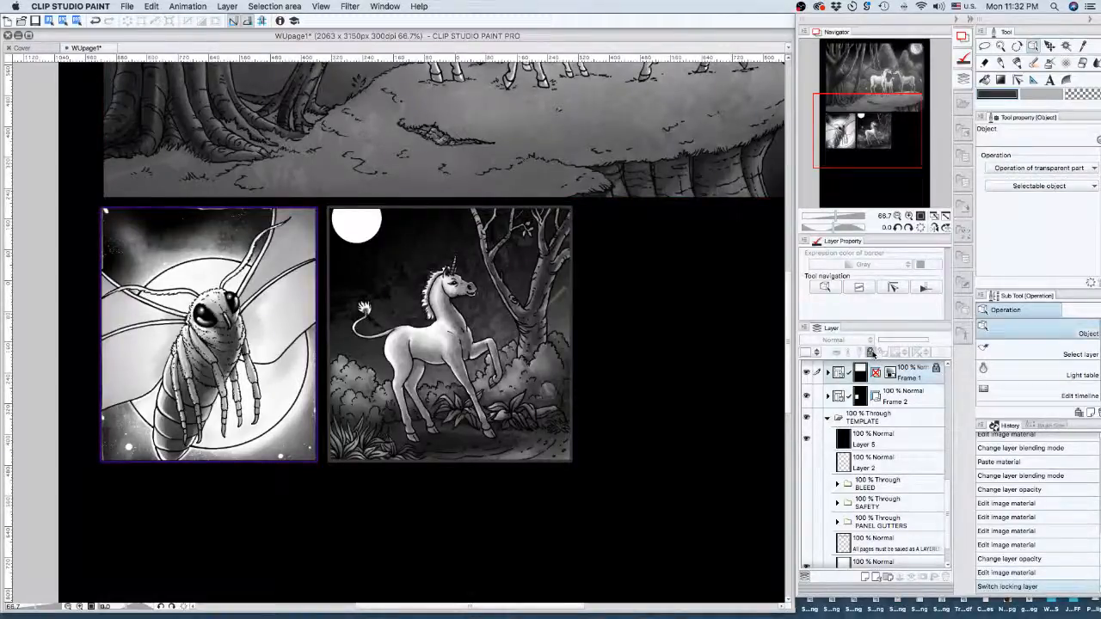
click(899, 396)
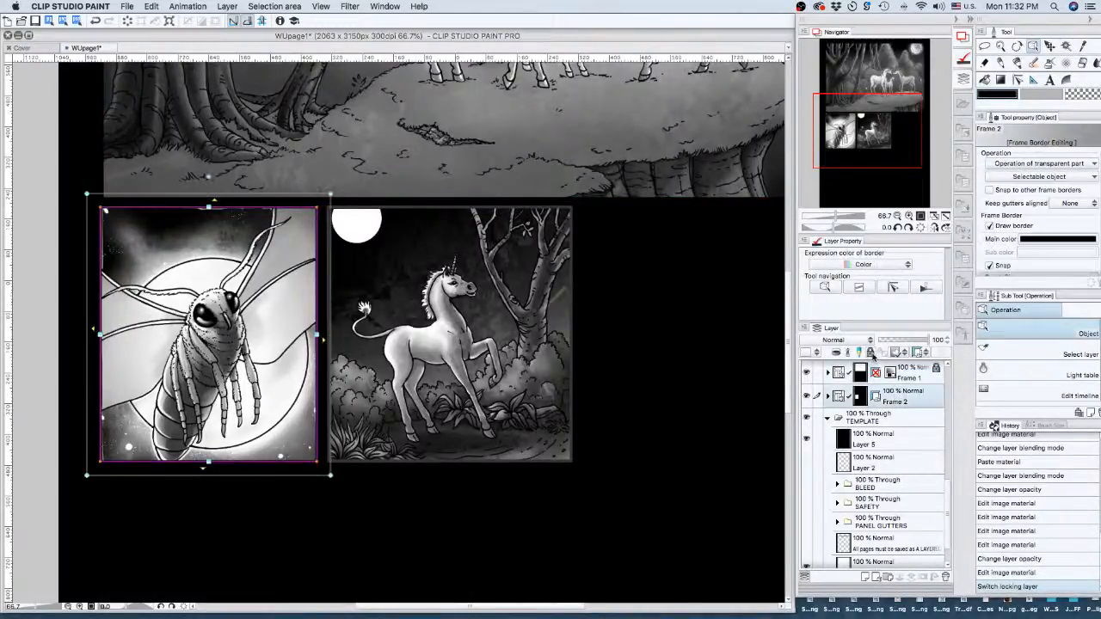
click(870, 352)
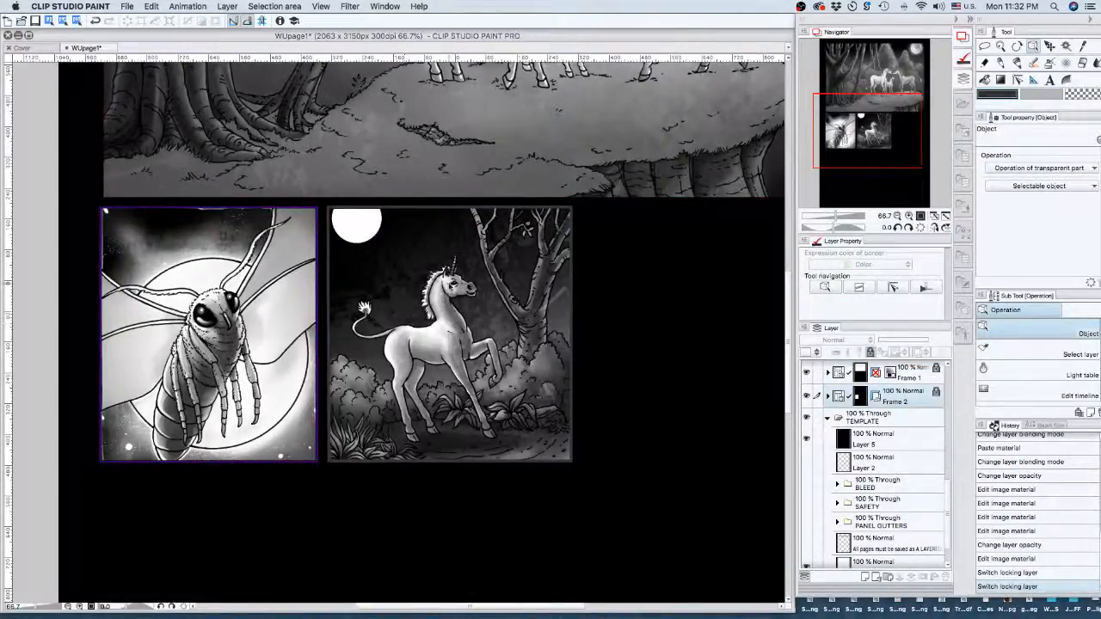
- Resize the paper texture to about 32% over the unicorn panel, then lock its layer
click(487, 353)
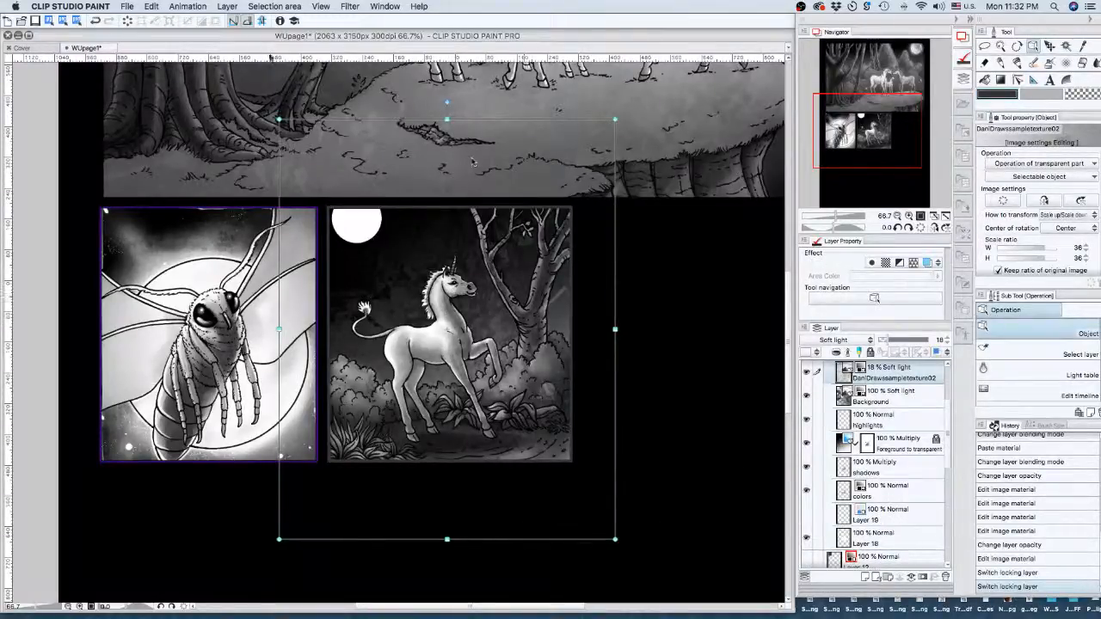
drag(280, 119, 336, 189)
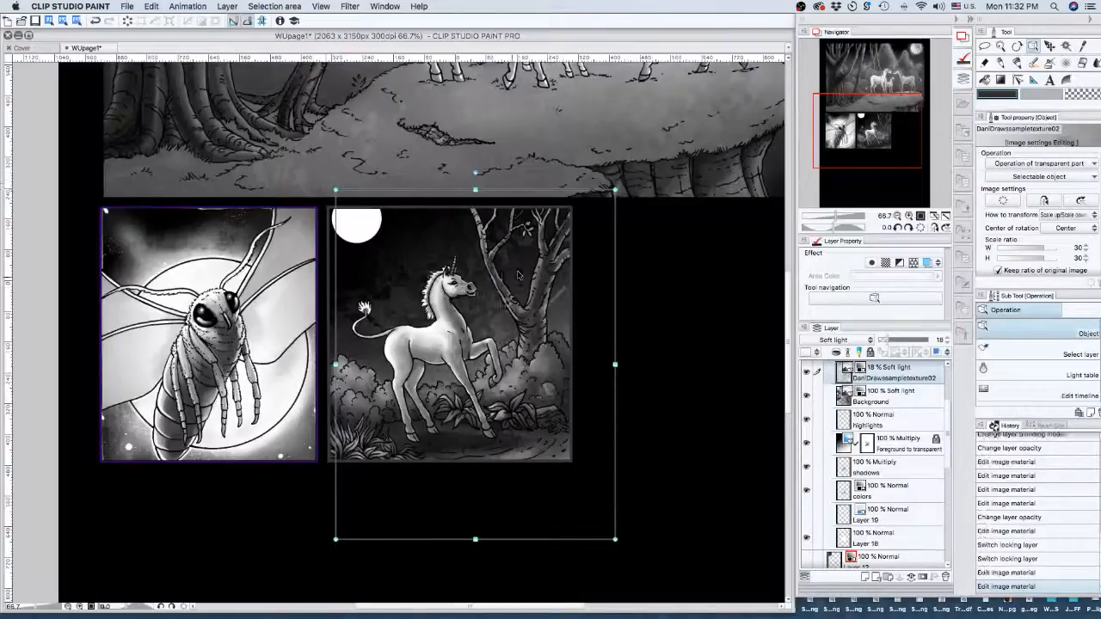
drag(519, 276, 486, 308)
drag(535, 406, 529, 371)
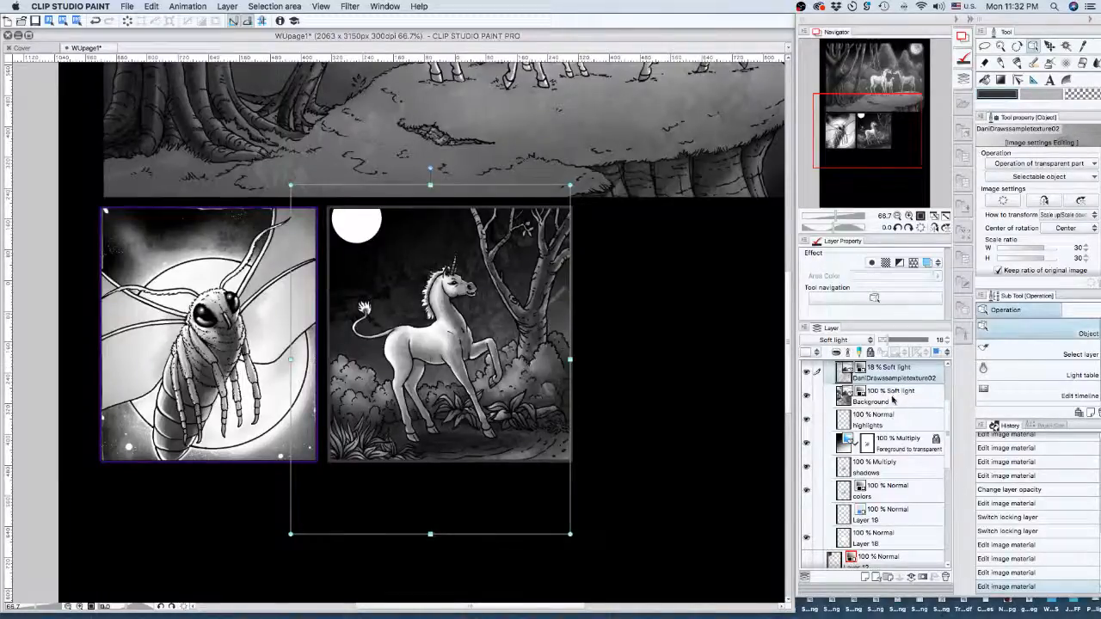
click(1002, 573)
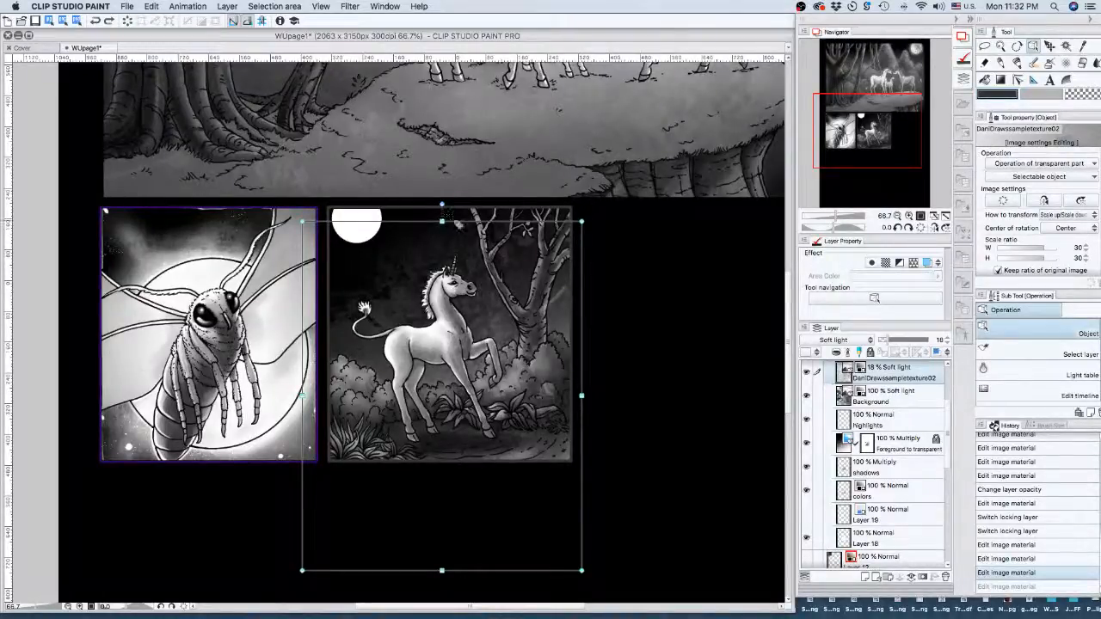
drag(443, 220, 449, 199)
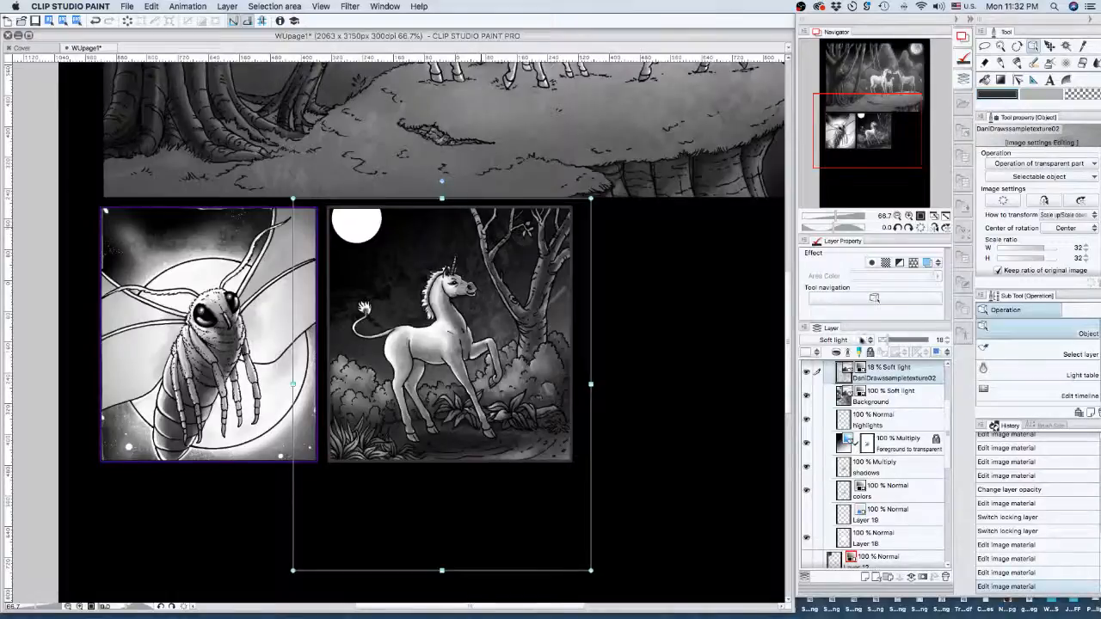
click(870, 352)
- Select the Background texture and drag its top edge down to the lower panels
click(876, 403)
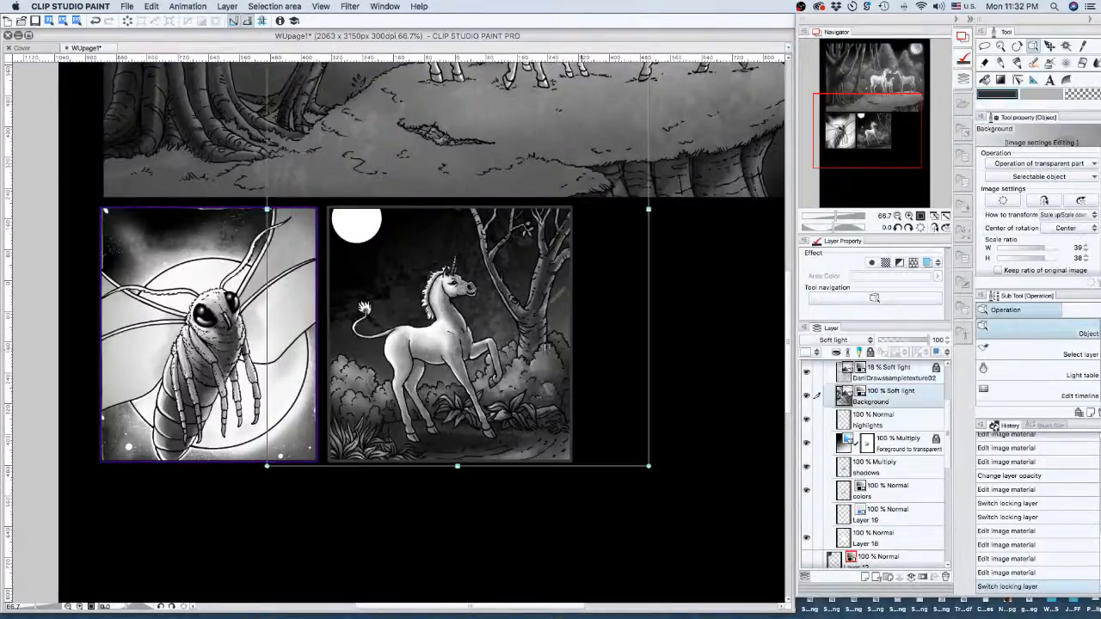
drag(858, 129, 863, 108)
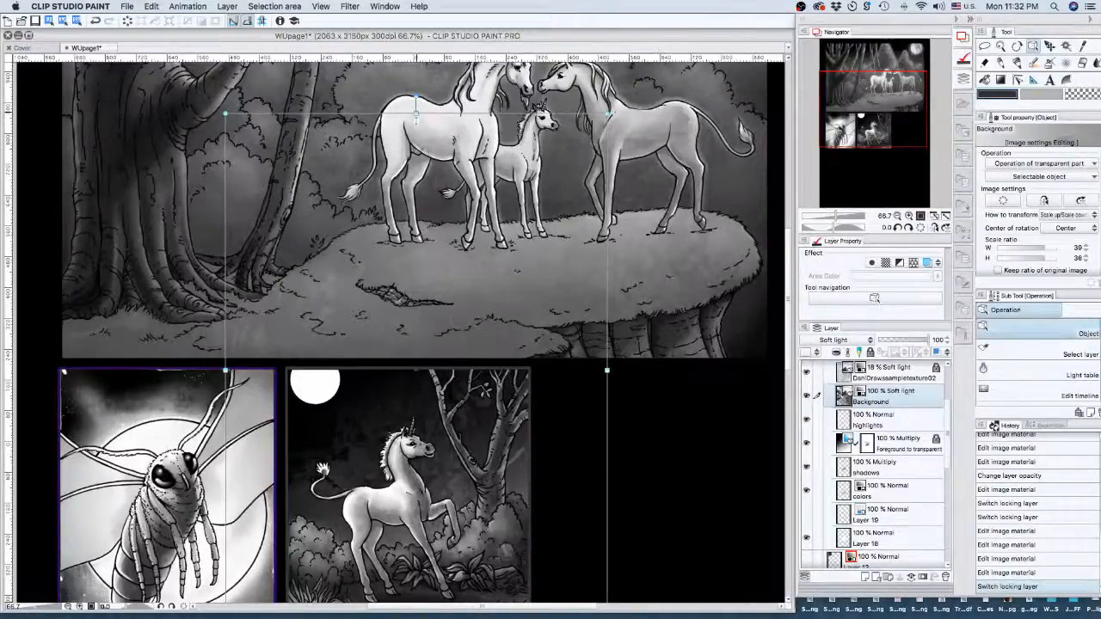
drag(416, 114, 408, 323)
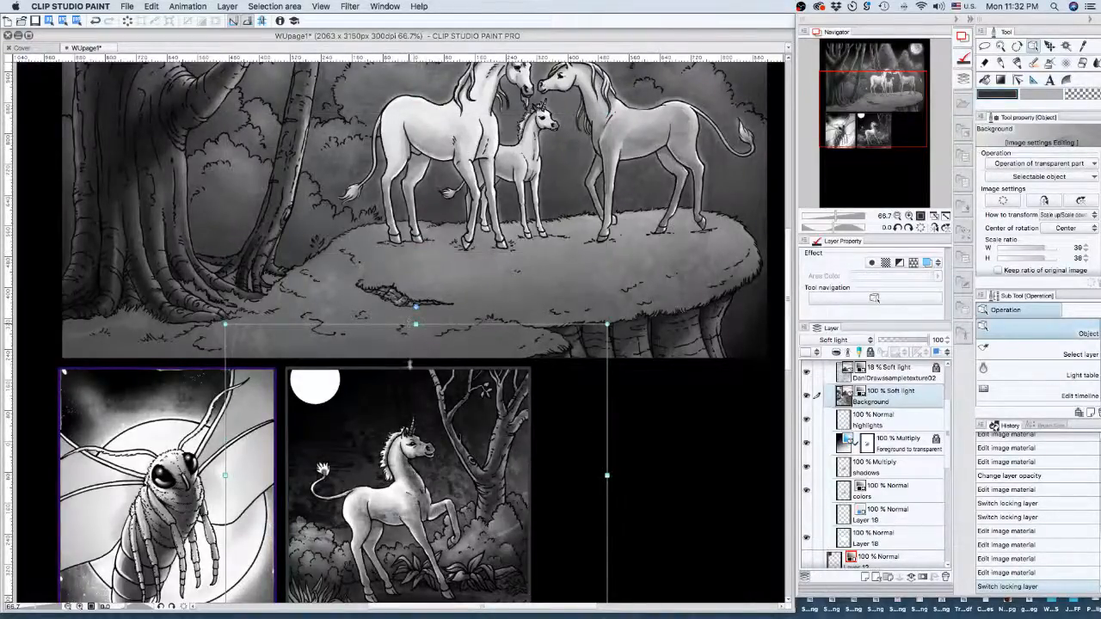
drag(409, 365, 409, 373)
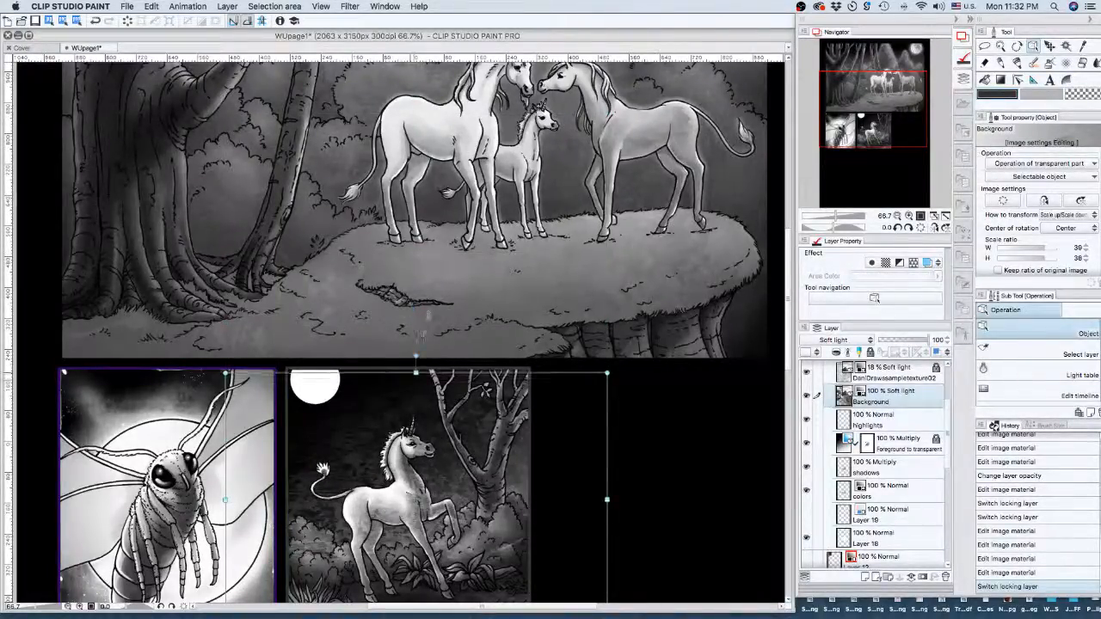
drag(422, 334, 416, 315)
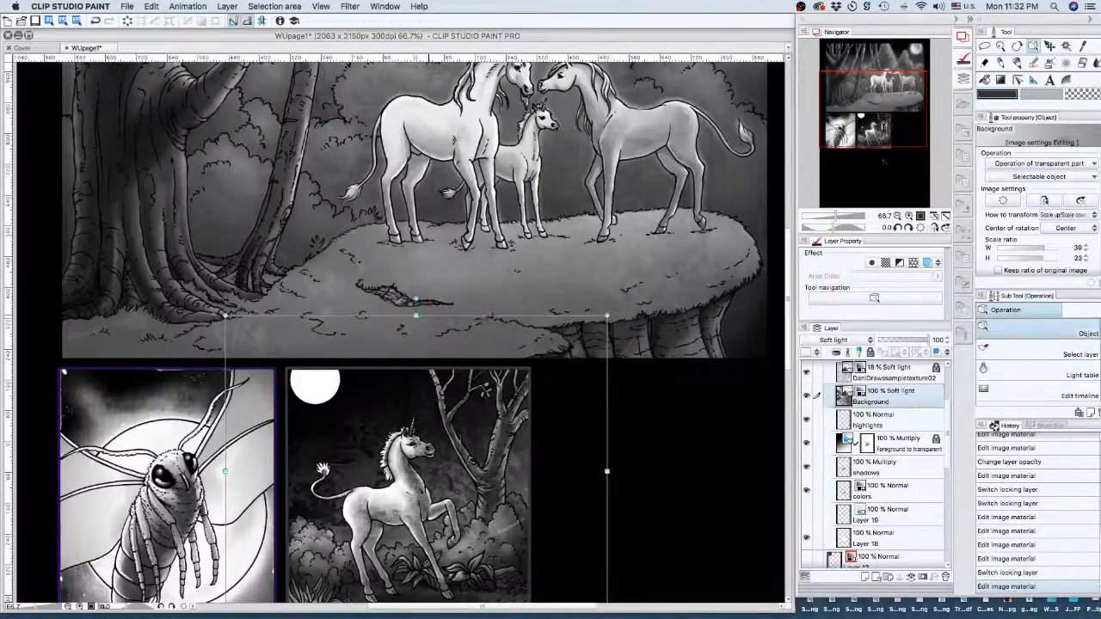
mouse_move(882, 125)
mouse_down()
mouse_move(880, 145)
mouse_move(878, 134)
mouse_up()
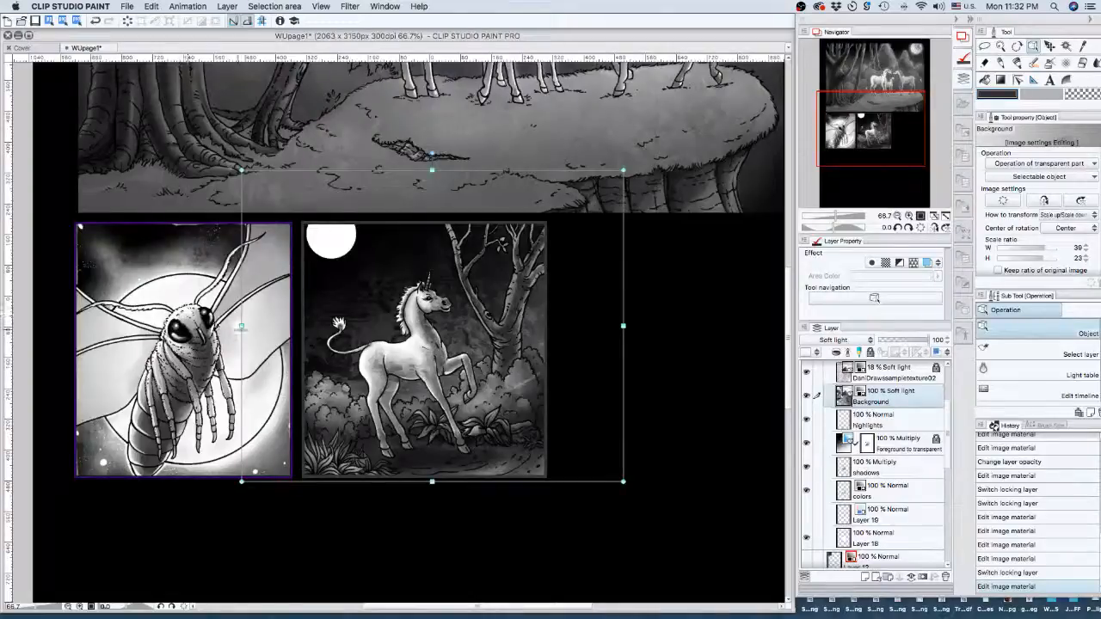
- Resize the texture to 38% × 35% using its side and corner handles, and set opacity to 45%
drag(242, 325, 279, 325)
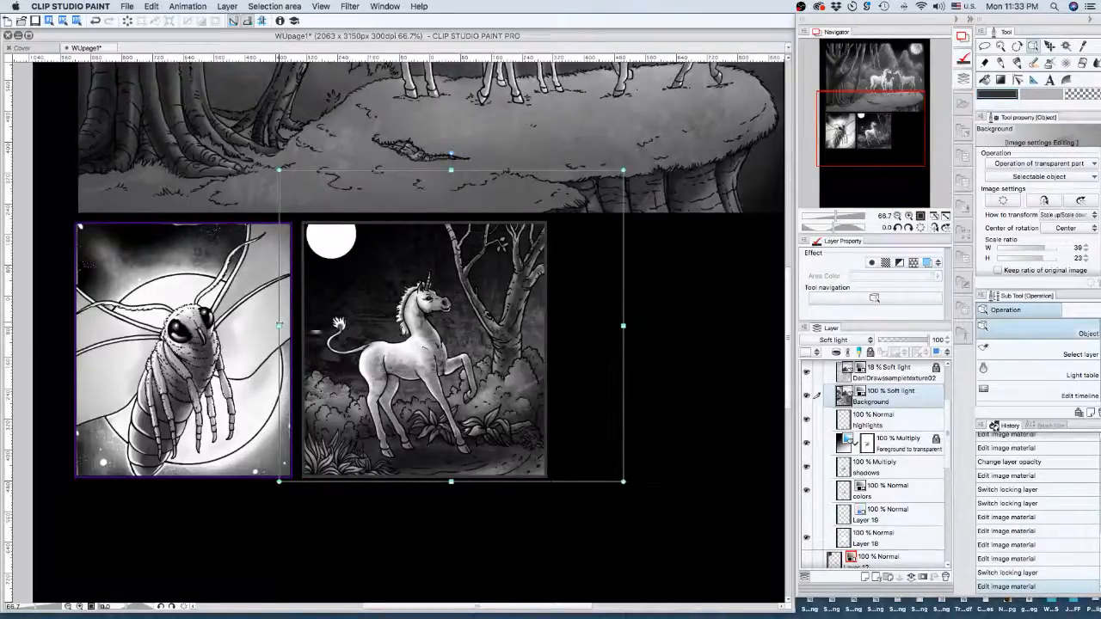
drag(625, 481, 654, 566)
scroll(590, 384, down, 5)
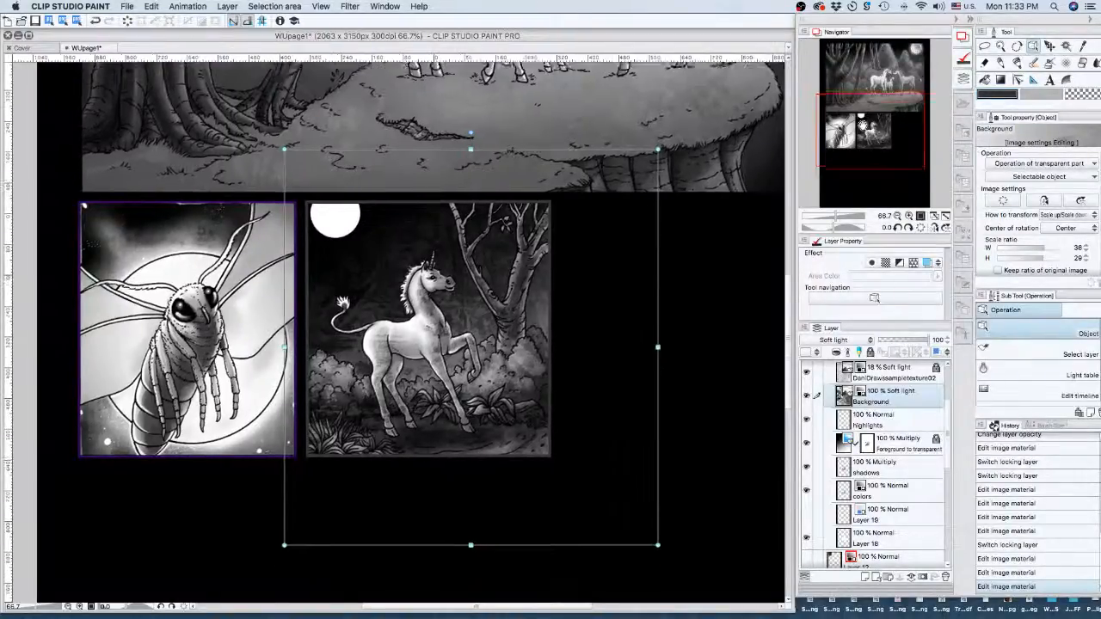
drag(475, 455, 474, 531)
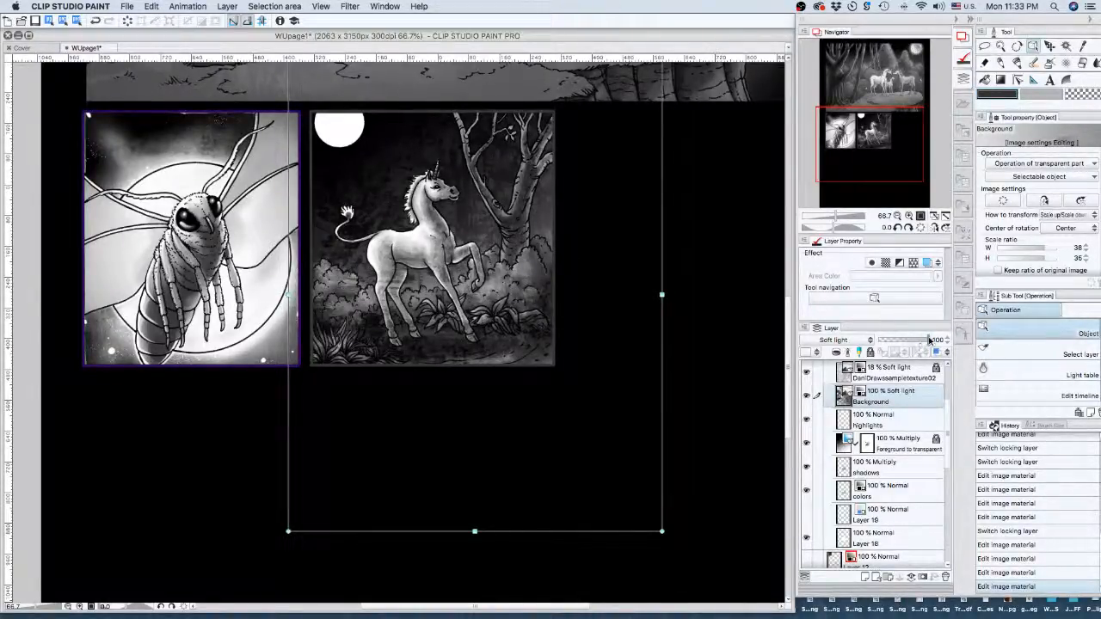
drag(931, 340, 902, 339)
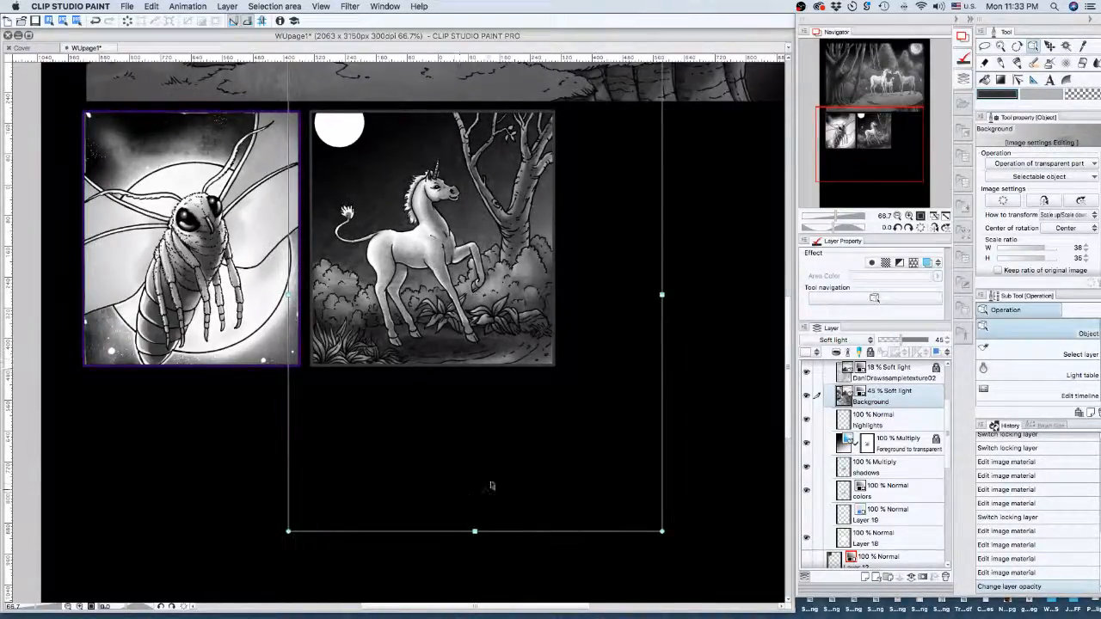
- Drag the Background texture's top edge upward, enlarging it to 38% × 41%
click(909, 216)
click(909, 217)
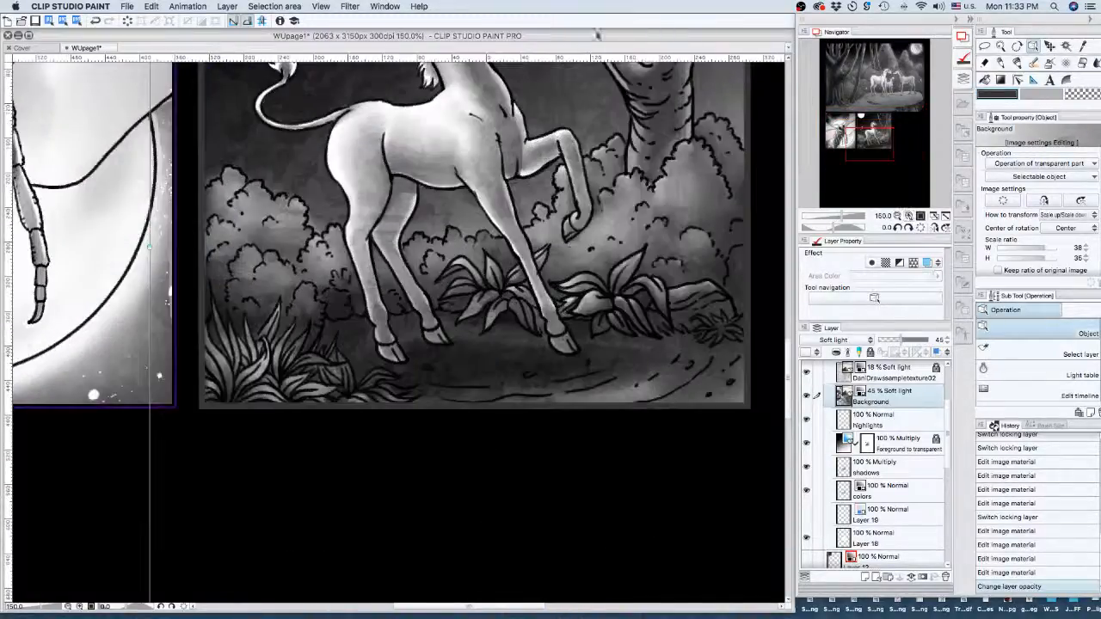
drag(890, 146, 886, 132)
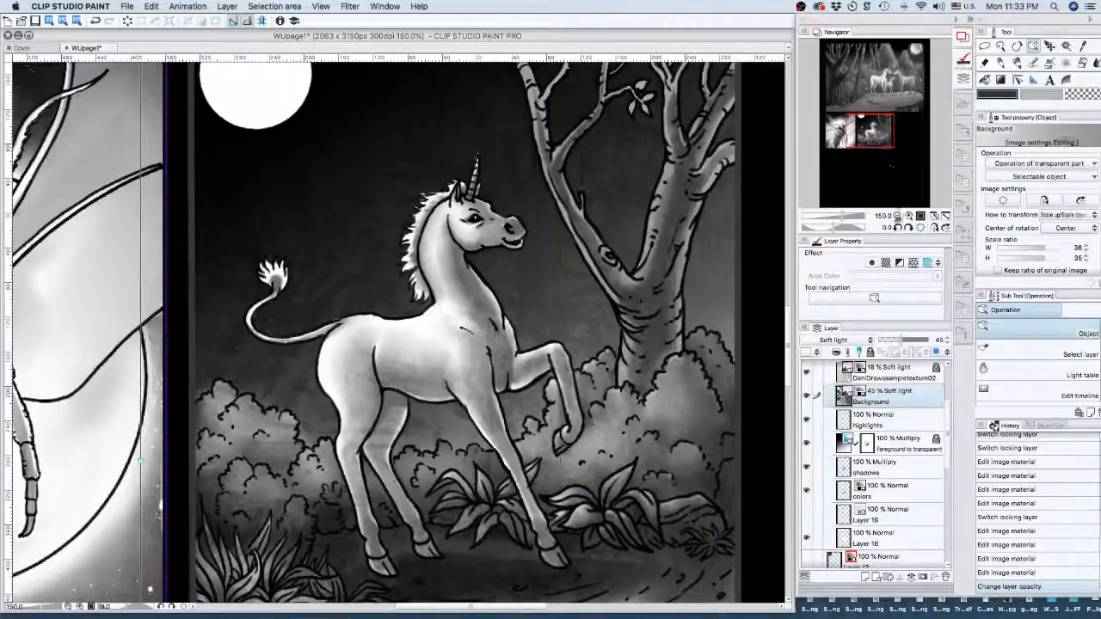
click(897, 216)
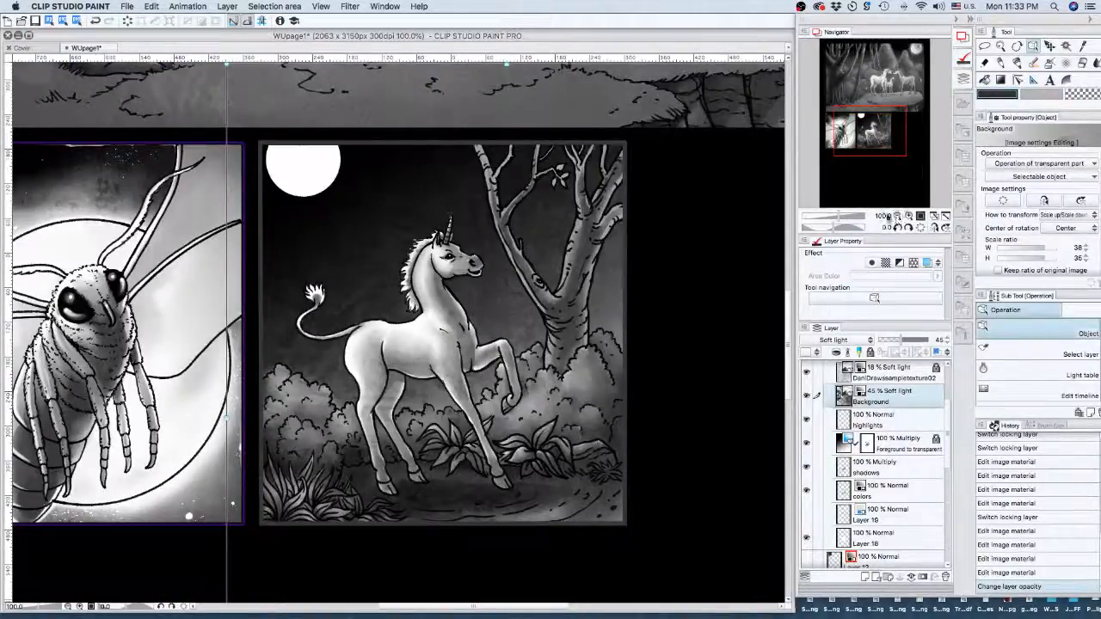
mouse_move(886, 121)
mouse_down()
mouse_move(892, 170)
mouse_move(892, 120)
mouse_up()
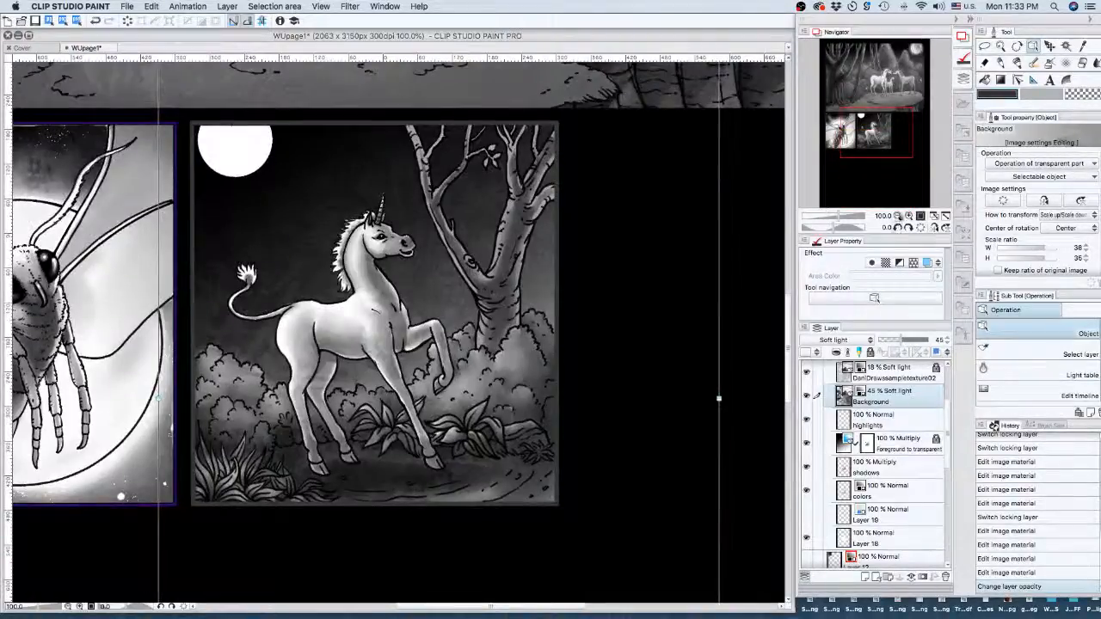
click(897, 216)
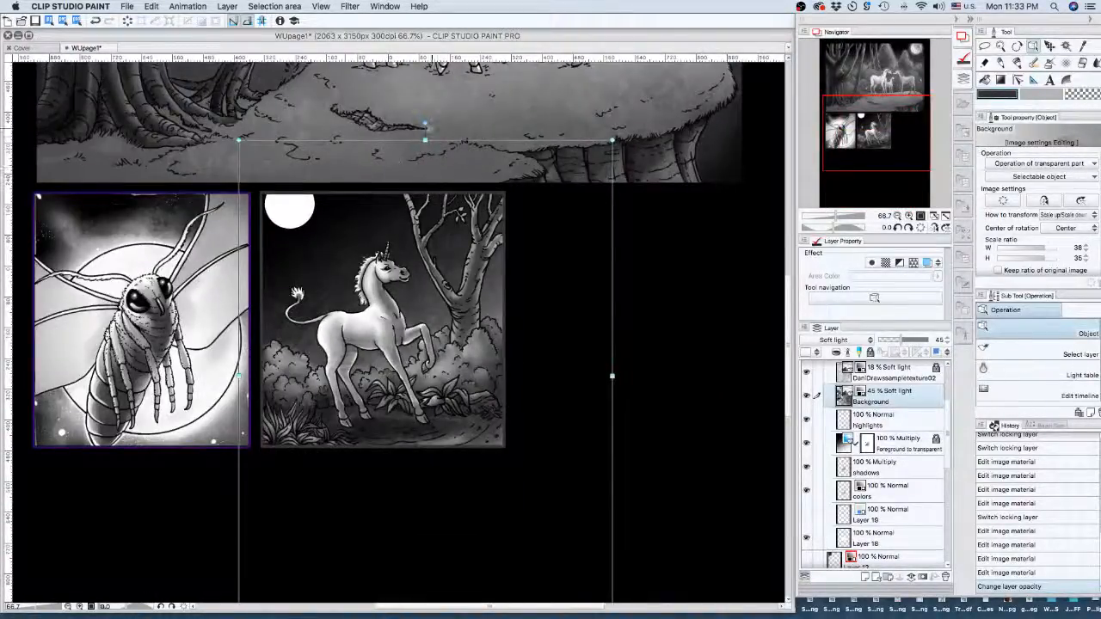
drag(425, 140, 425, 65)
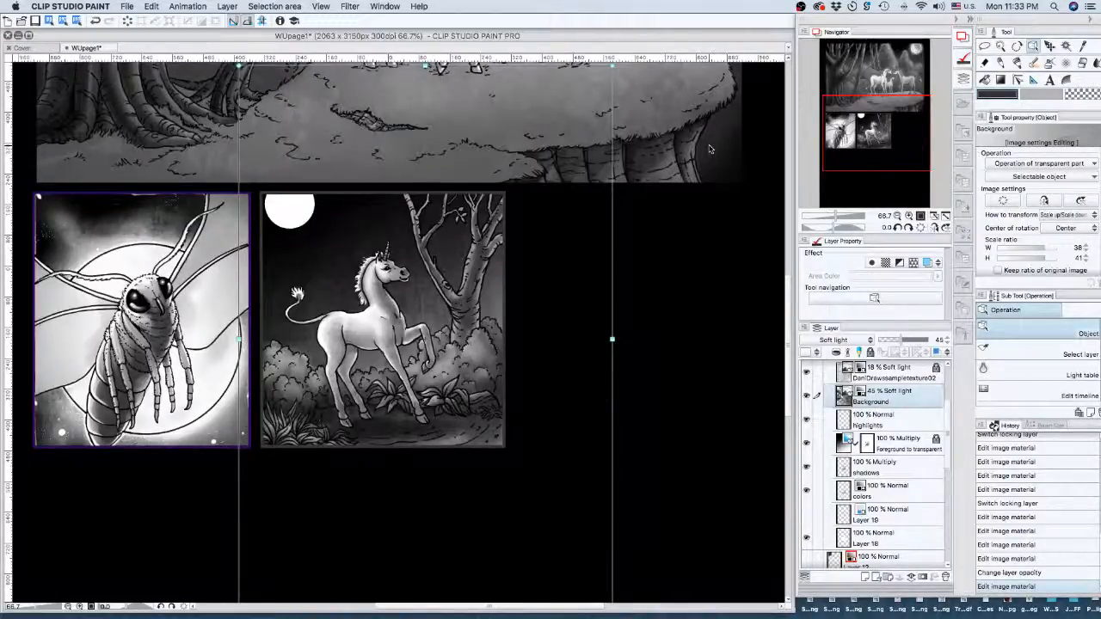
click(909, 216)
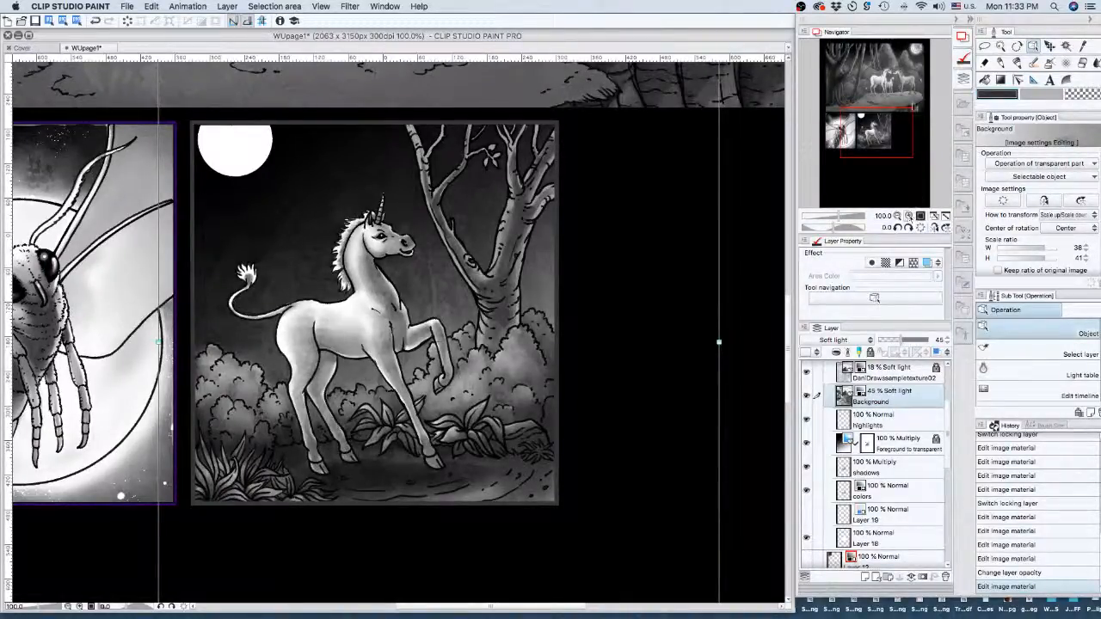
- Pull the Background texture's bottom edge up toward the unicorn panel
drag(886, 117, 883, 147)
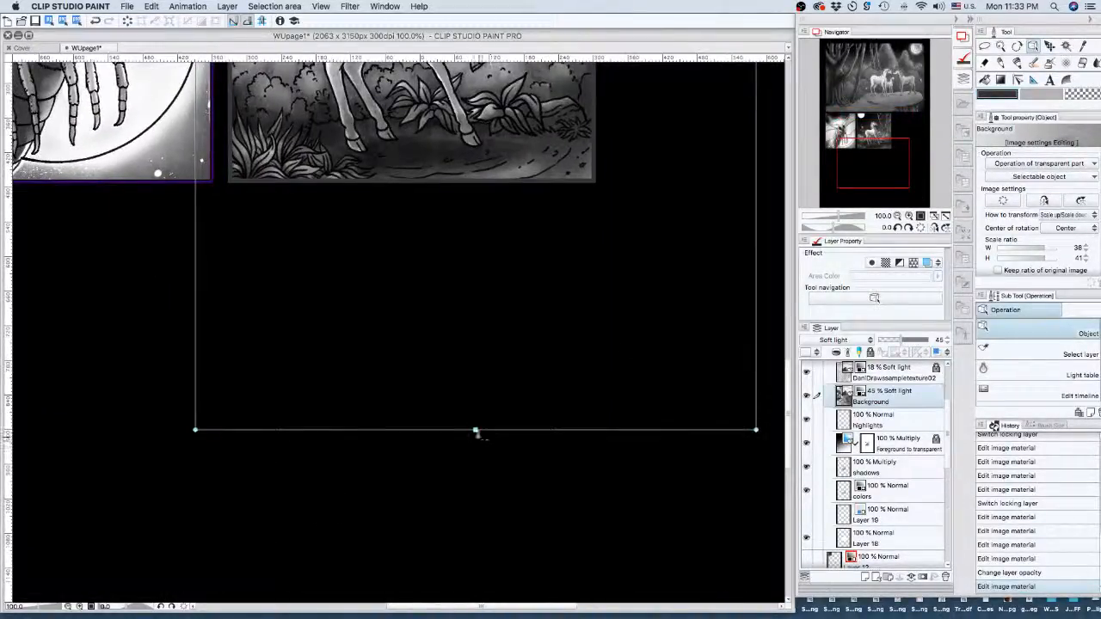
drag(476, 430, 478, 303)
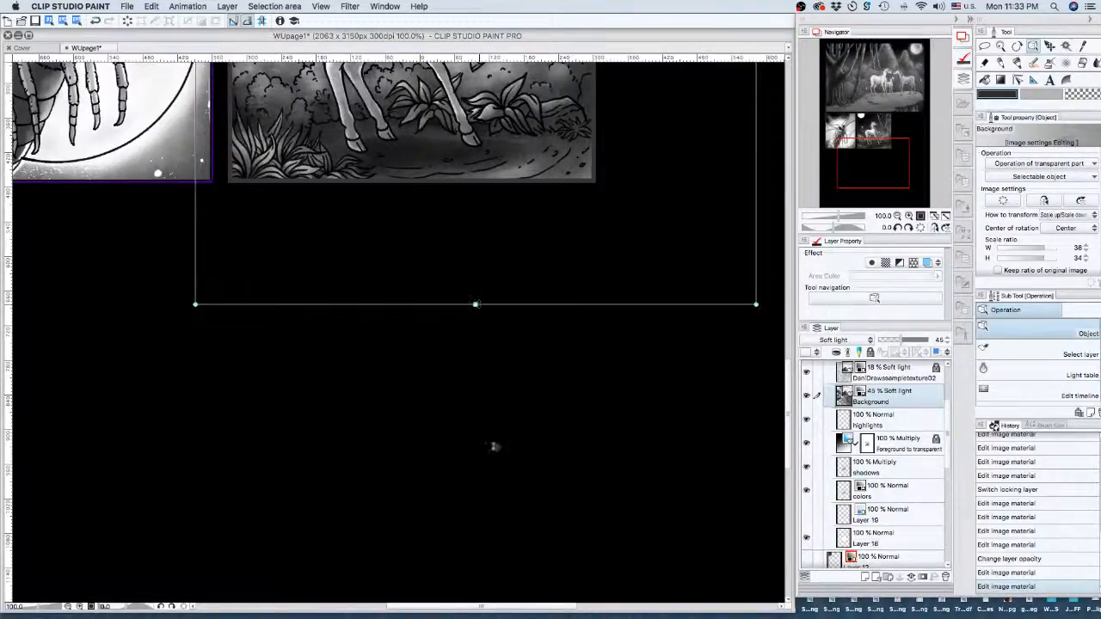
drag(883, 165, 882, 124)
click(882, 127)
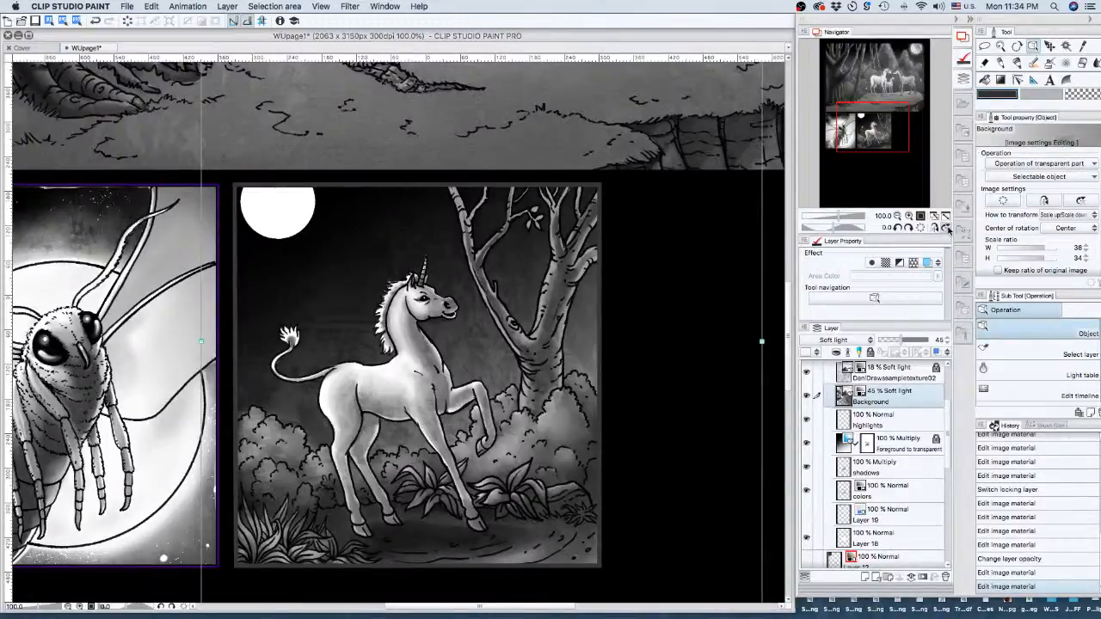
click(945, 227)
click(946, 228)
- Flip the texture vertically and horizontally, and narrow its right and left sides to −28% × −34%
click(1081, 201)
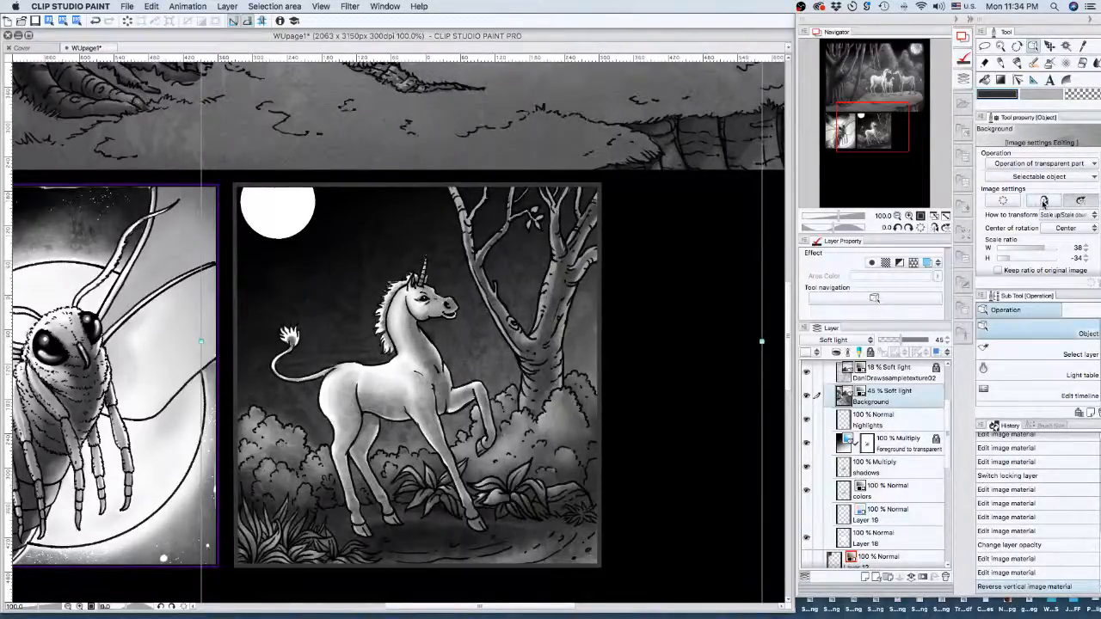
click(1043, 201)
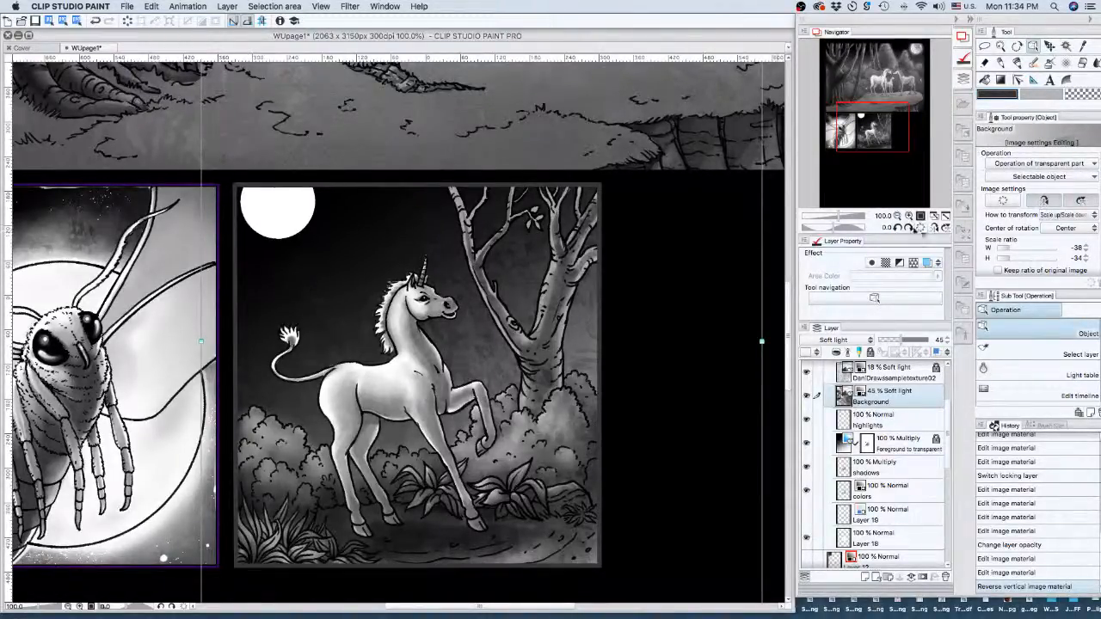
drag(761, 341, 643, 342)
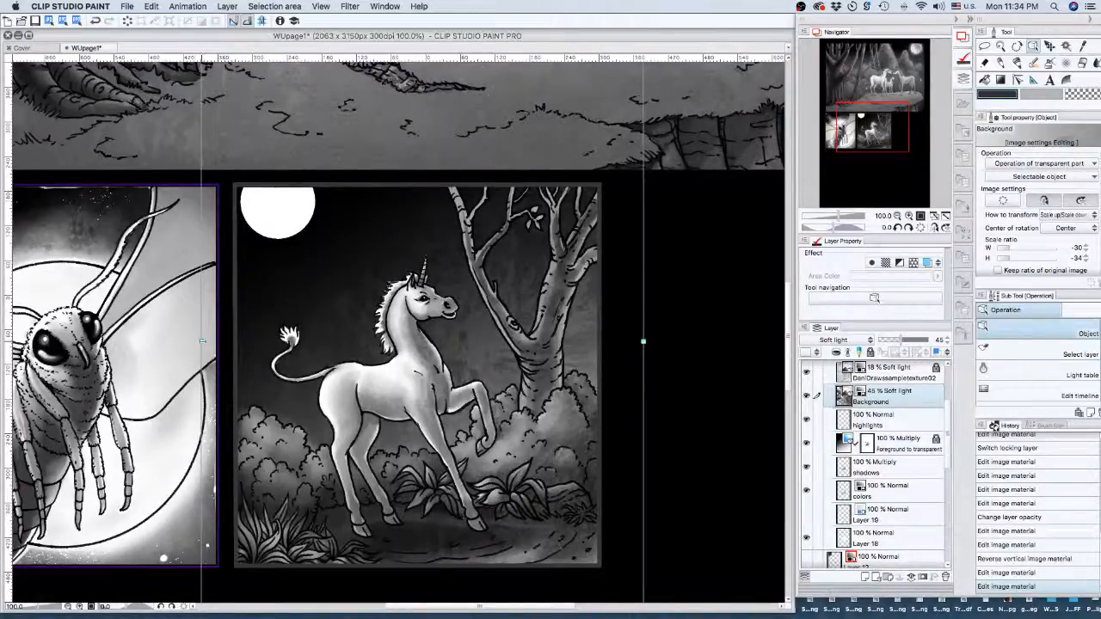
drag(202, 341, 236, 342)
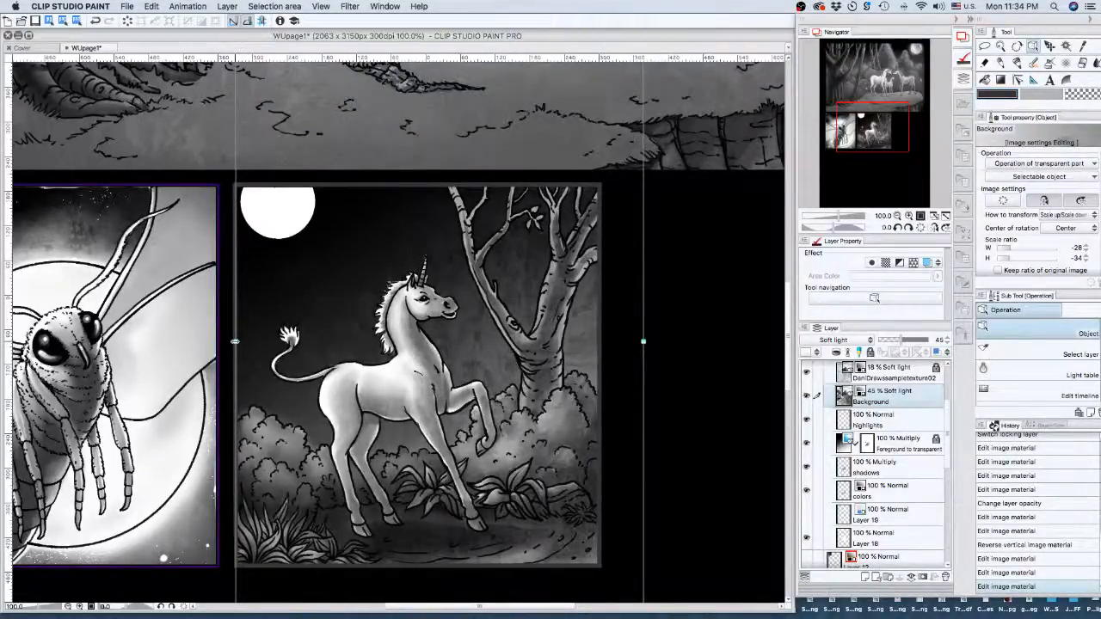
- Shorten the texture's bottom edge to −28% × −36% and lower its opacity to 29%
scroll(470, 495, down, 5)
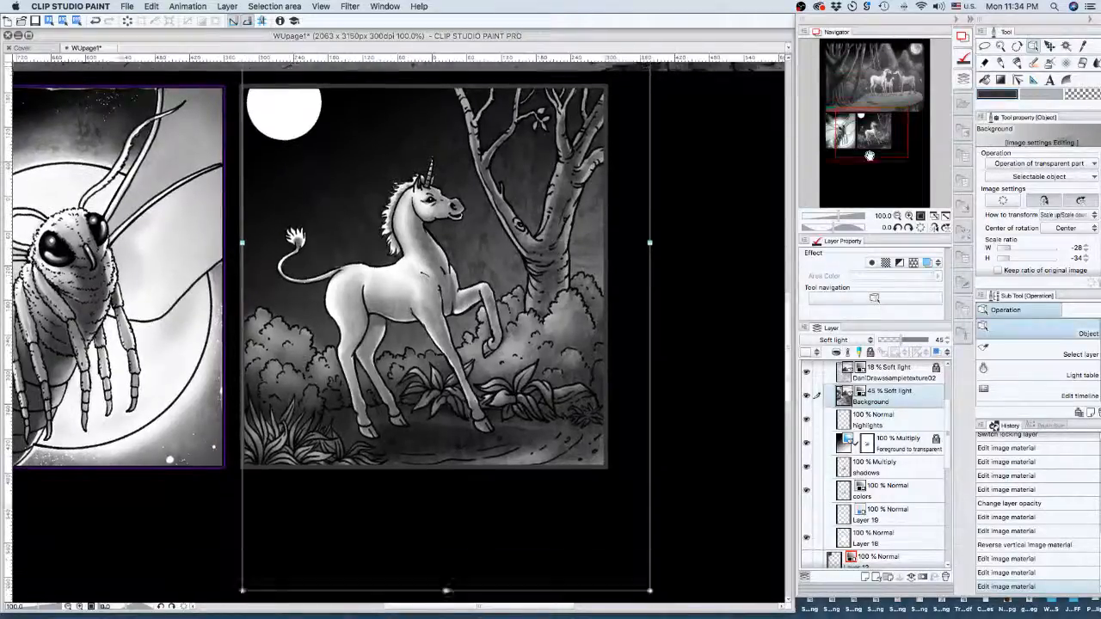
mouse_move(452, 472)
mouse_down()
mouse_move(452, 413)
mouse_move(453, 480)
mouse_up()
drag(861, 142, 860, 127)
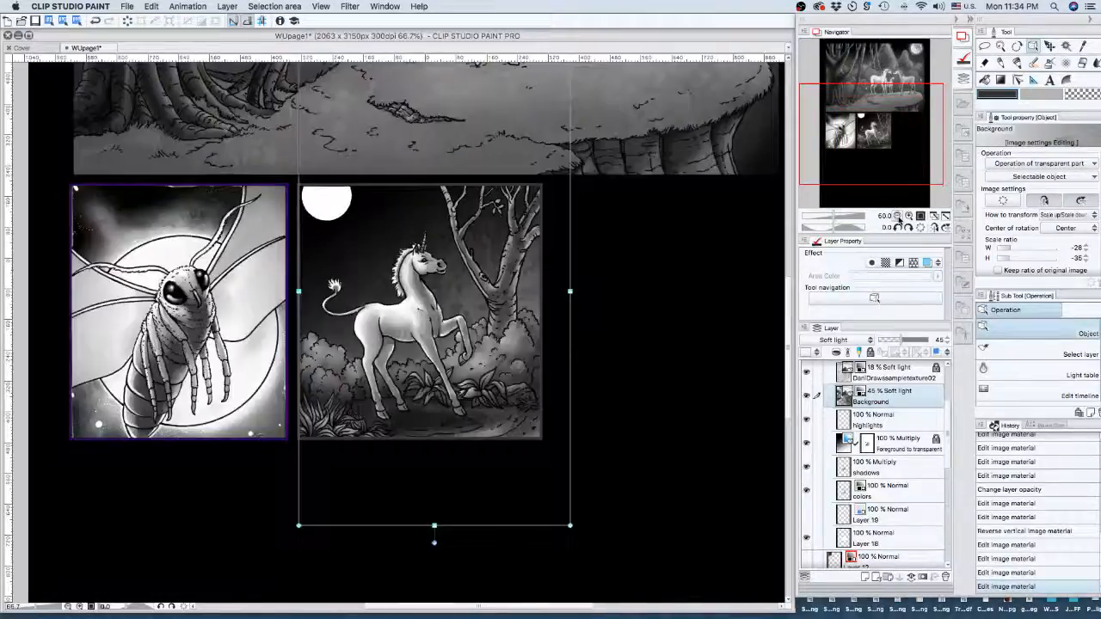
click(898, 217)
click(898, 217)
click(894, 341)
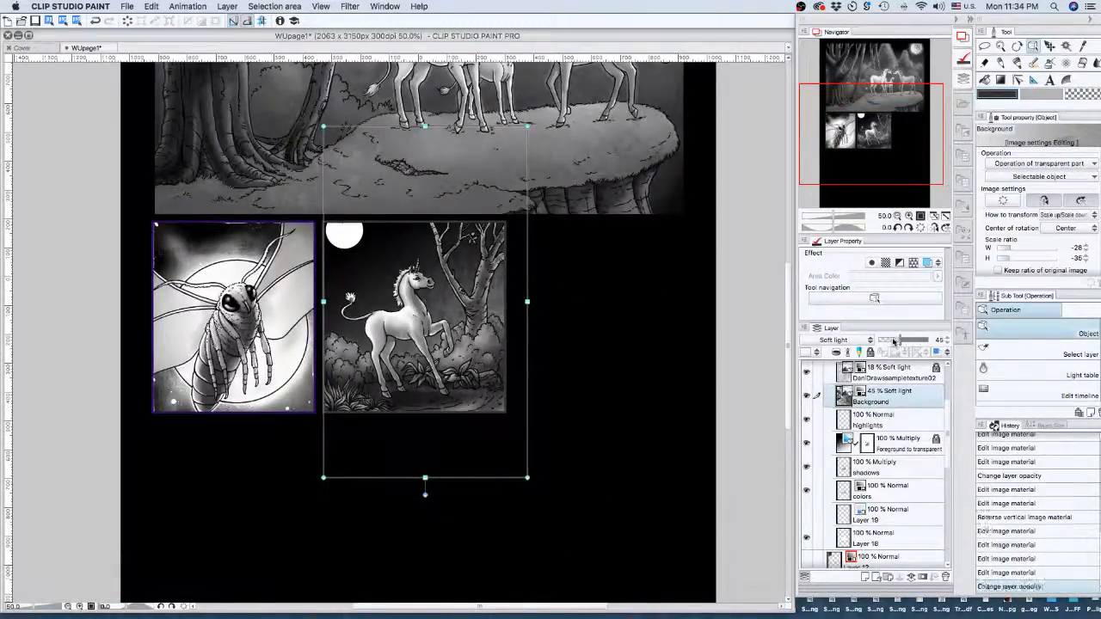
click(895, 341)
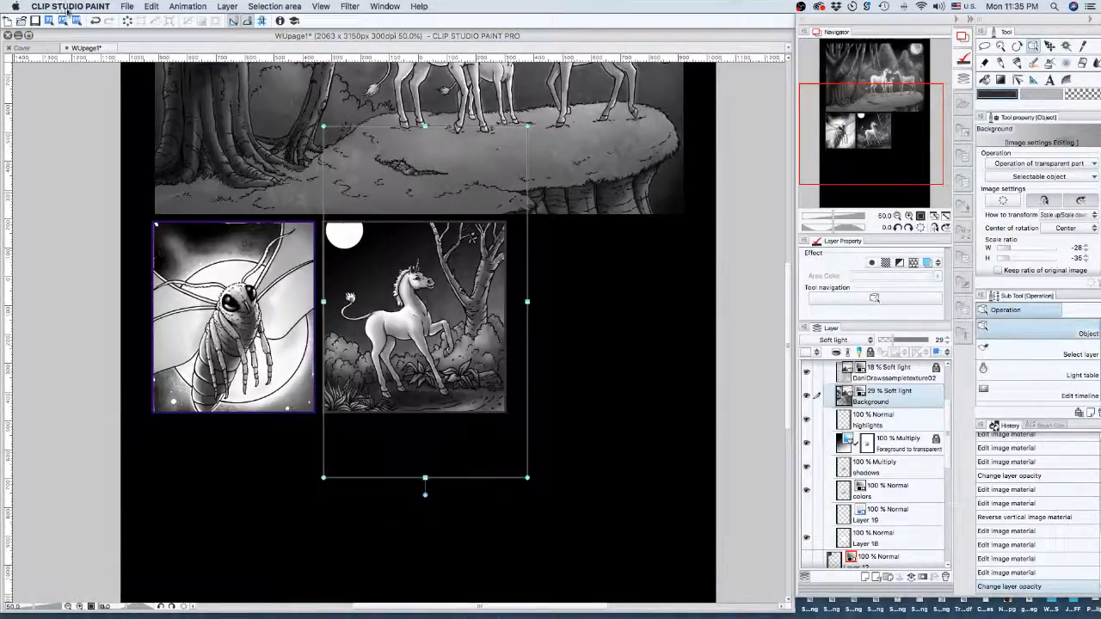
click(126, 6)
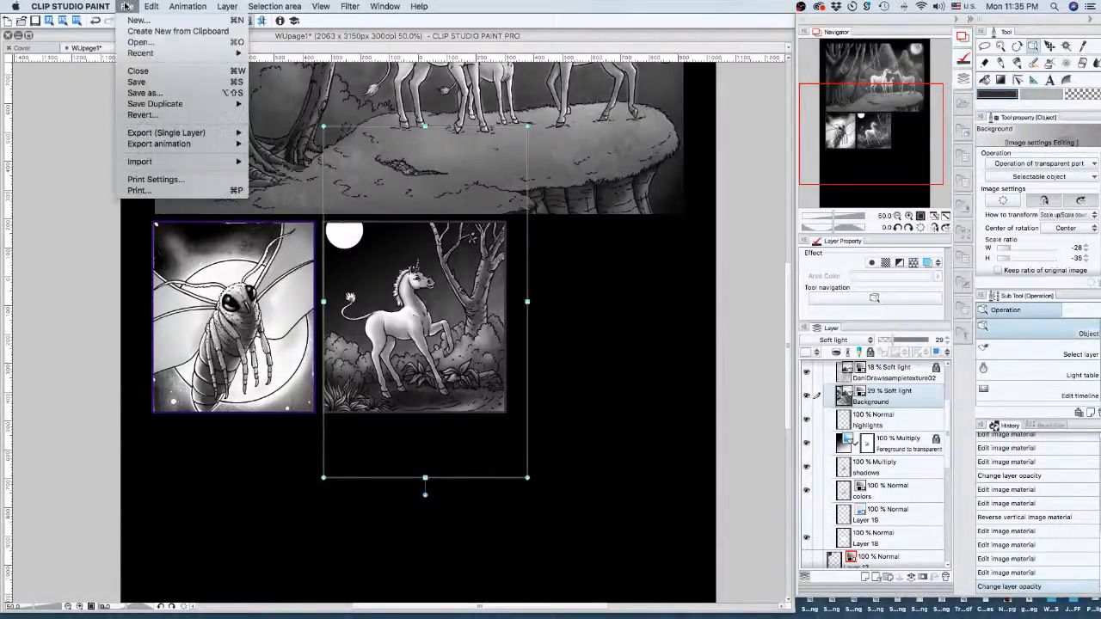
- Open Page1-Thumb.clip from the werewolf-unicorn folder
click(149, 46)
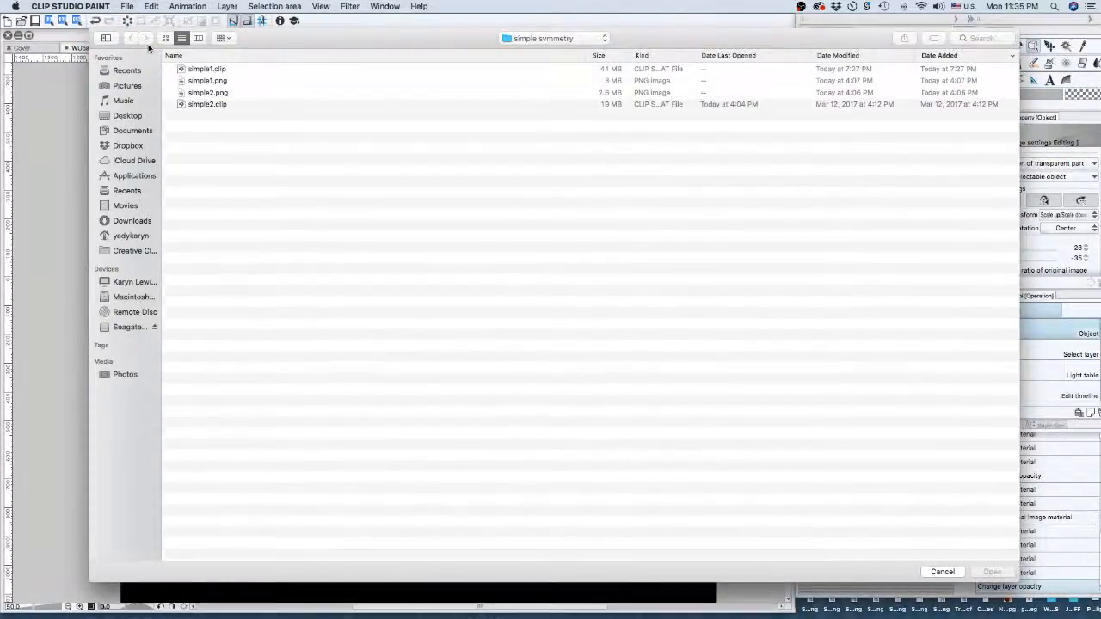
click(542, 38)
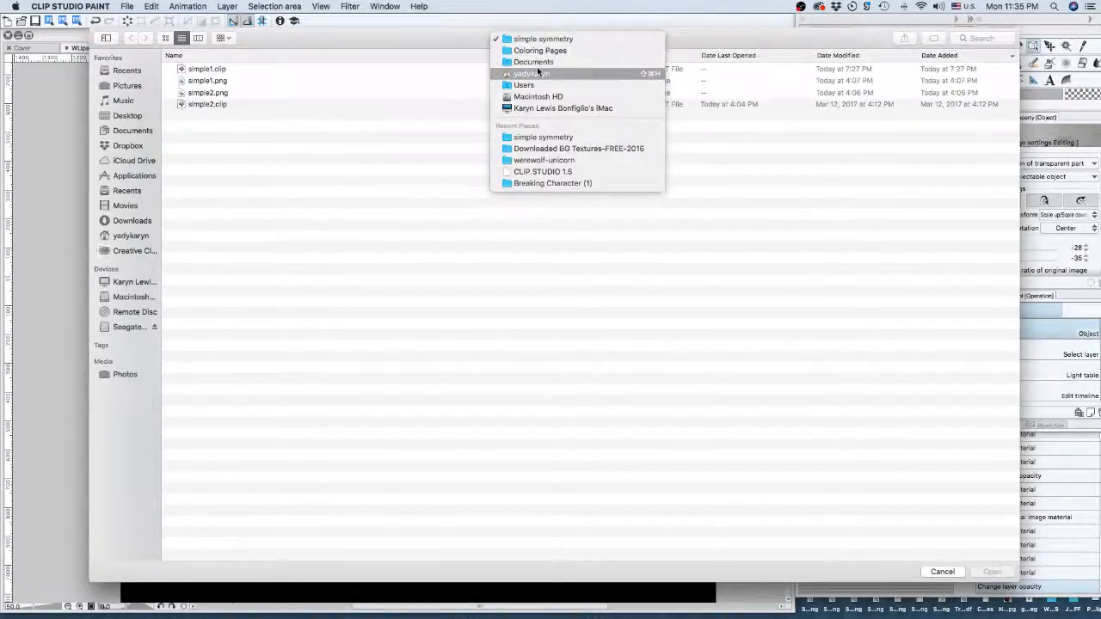
click(544, 161)
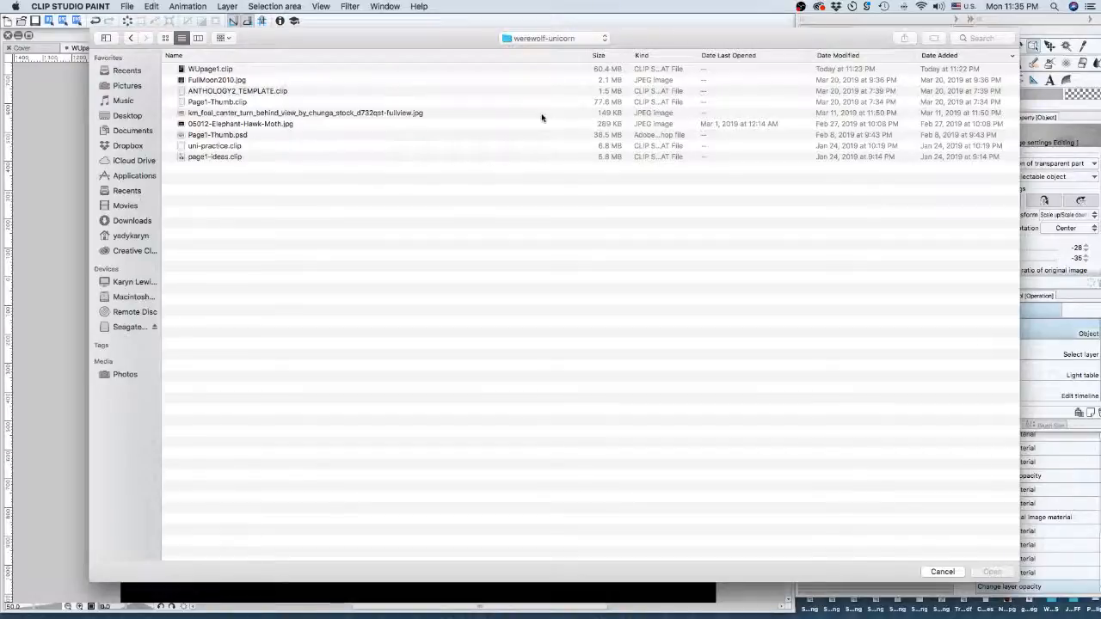
click(239, 102)
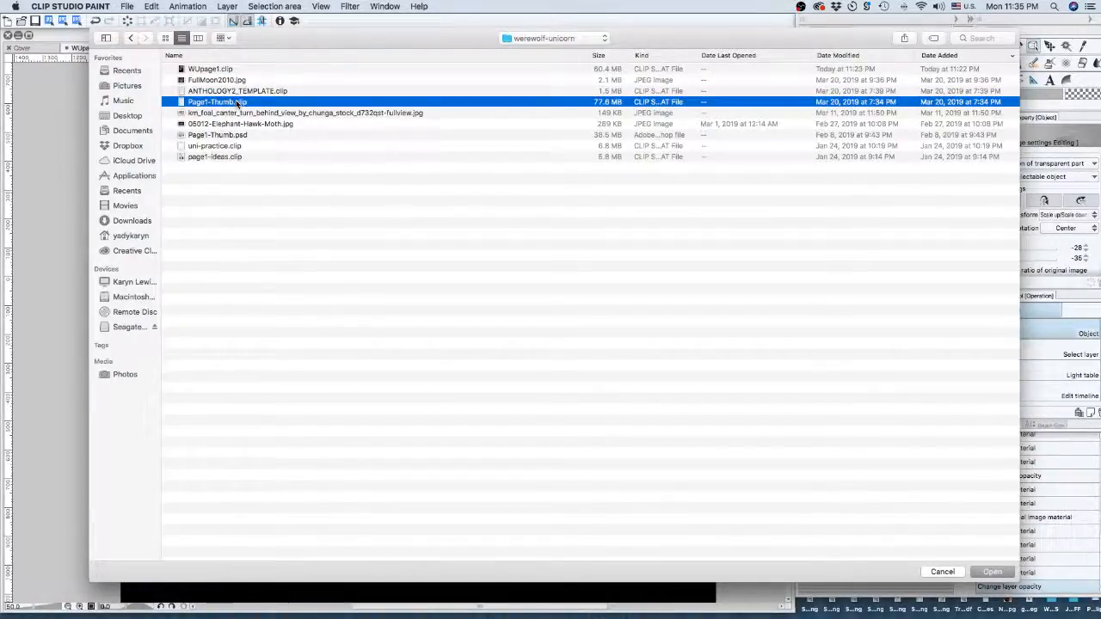
double_click(237, 103)
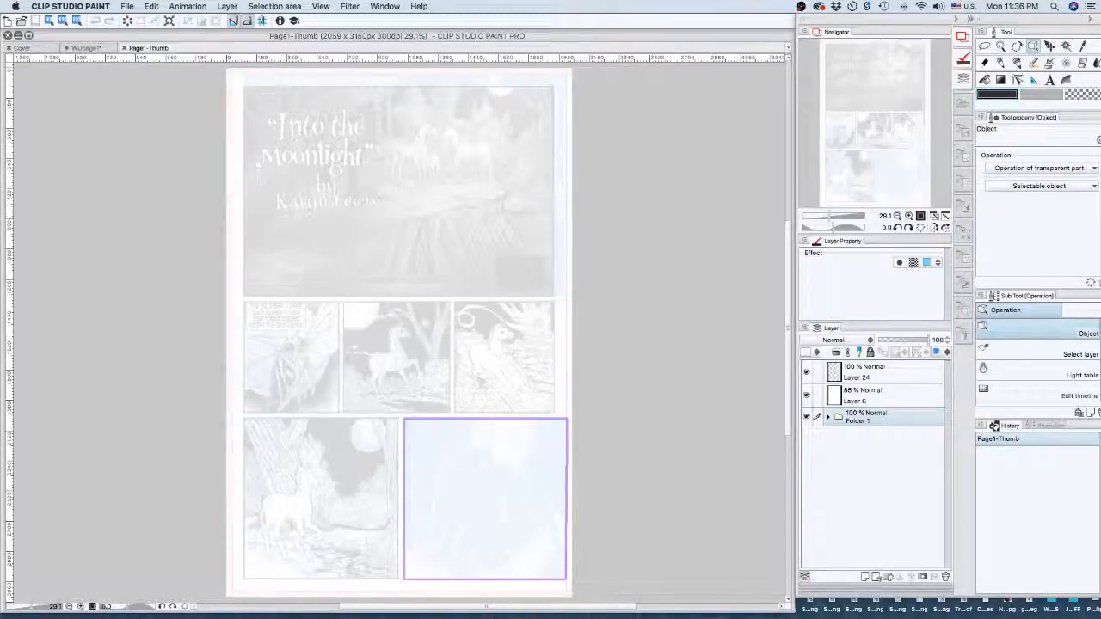
- Hide all the side palettes with Tab
key(Tab)
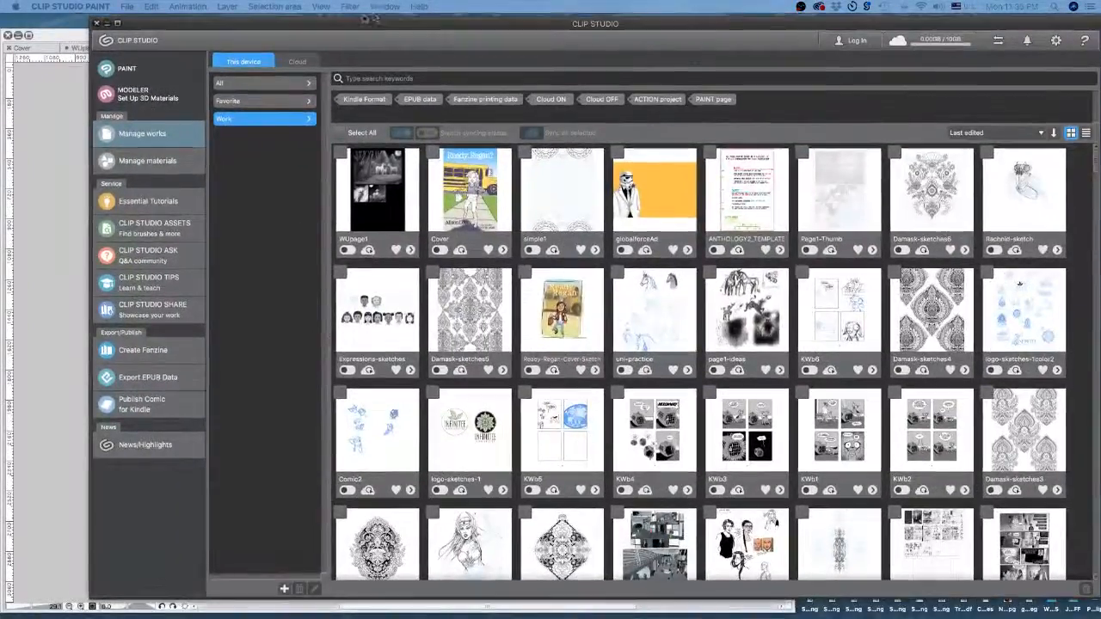
- Browse Manage materials, Essential Tutorials, CLIP STUDIO ASSETS and TIPS, ending on CLIP STUDIO SHARE
drag(465, 23, 435, 21)
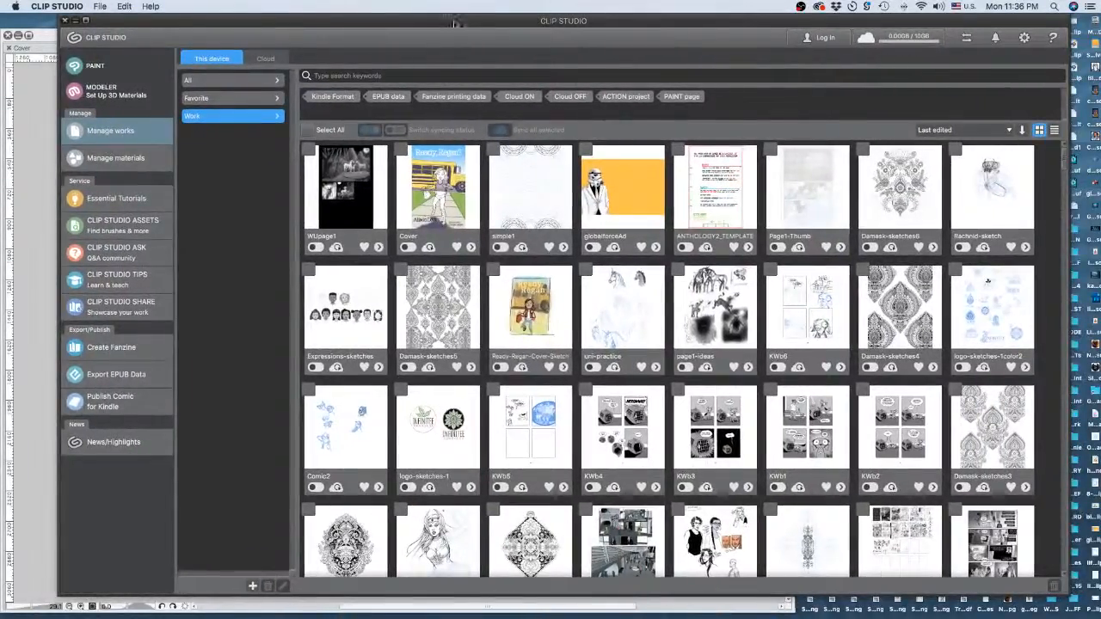
click(120, 160)
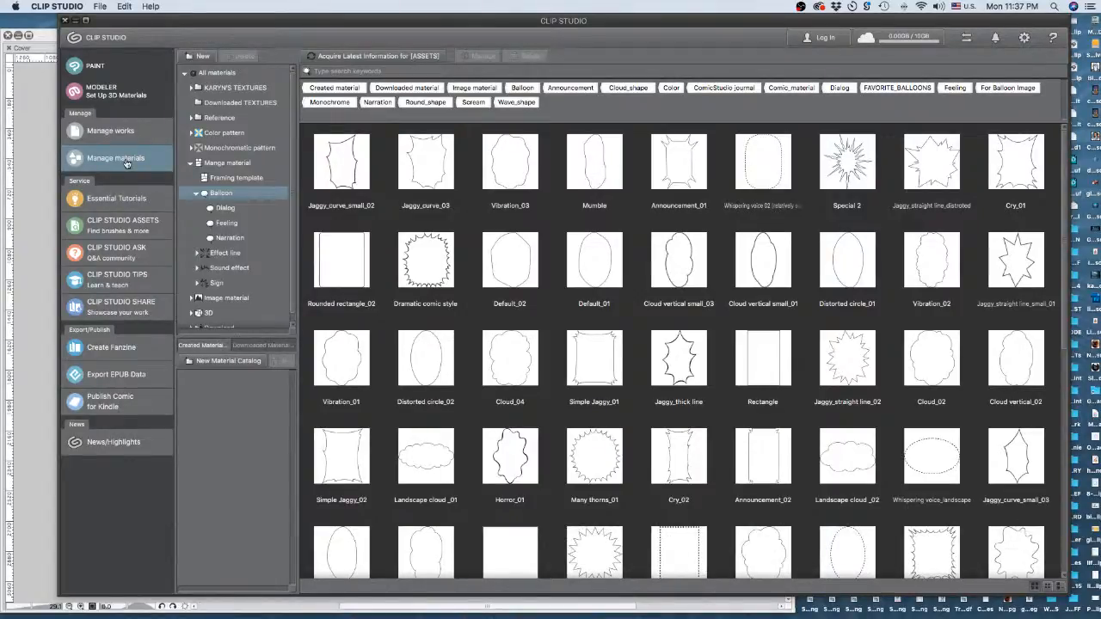
click(116, 199)
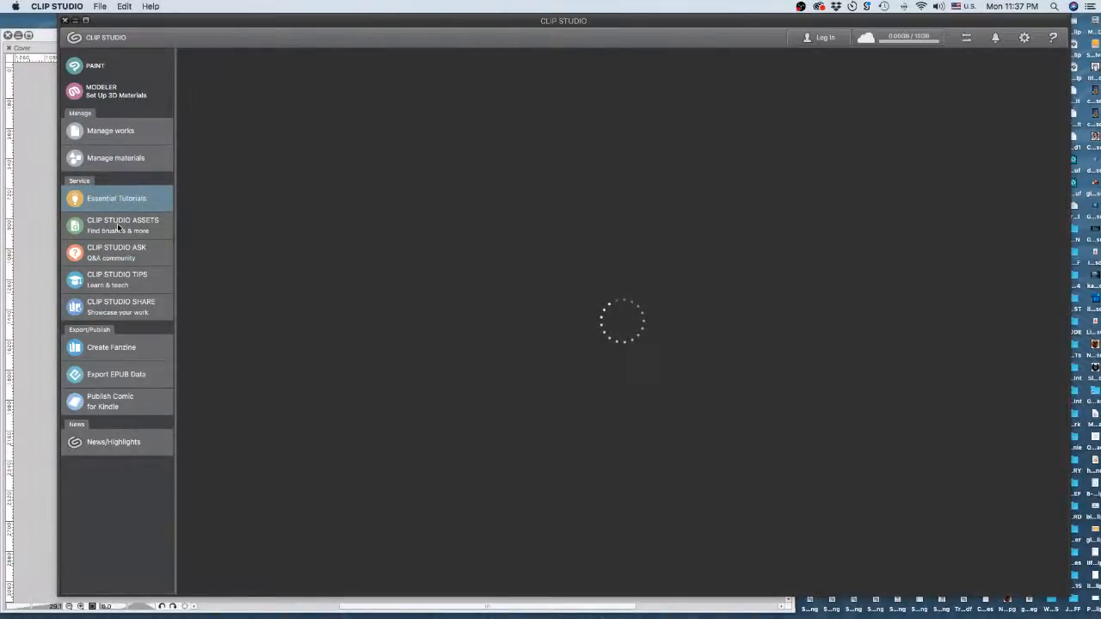
click(118, 227)
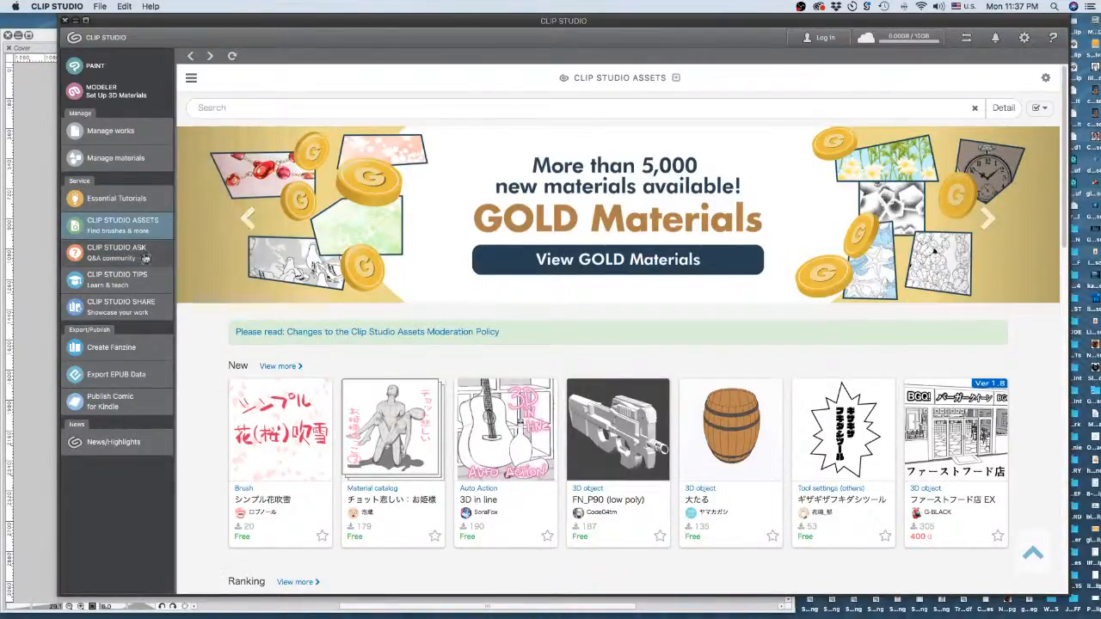
click(118, 277)
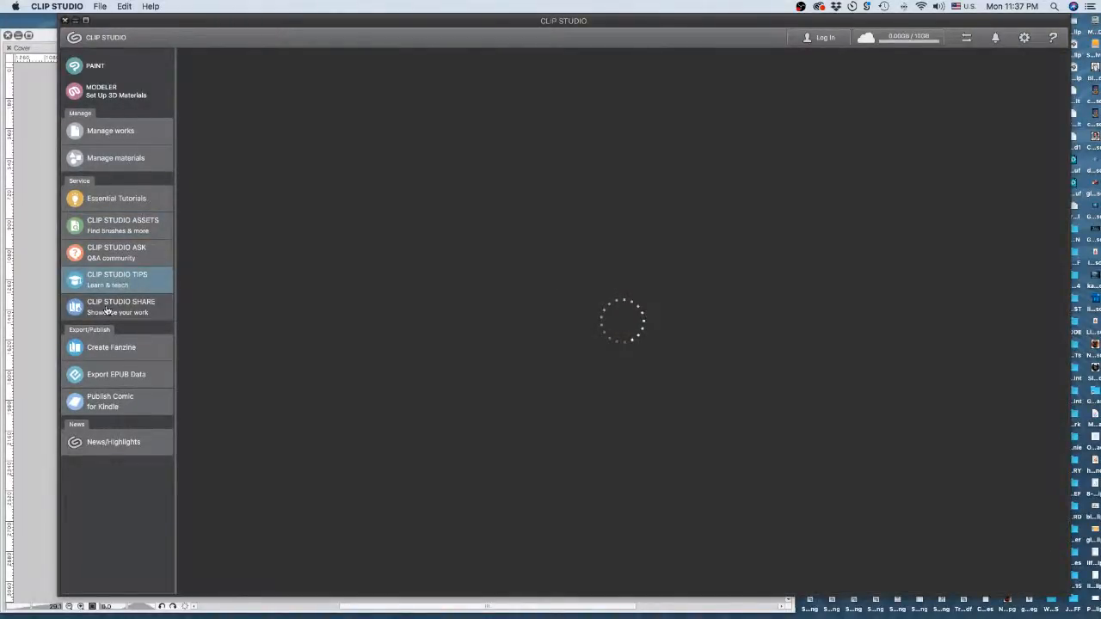
click(106, 308)
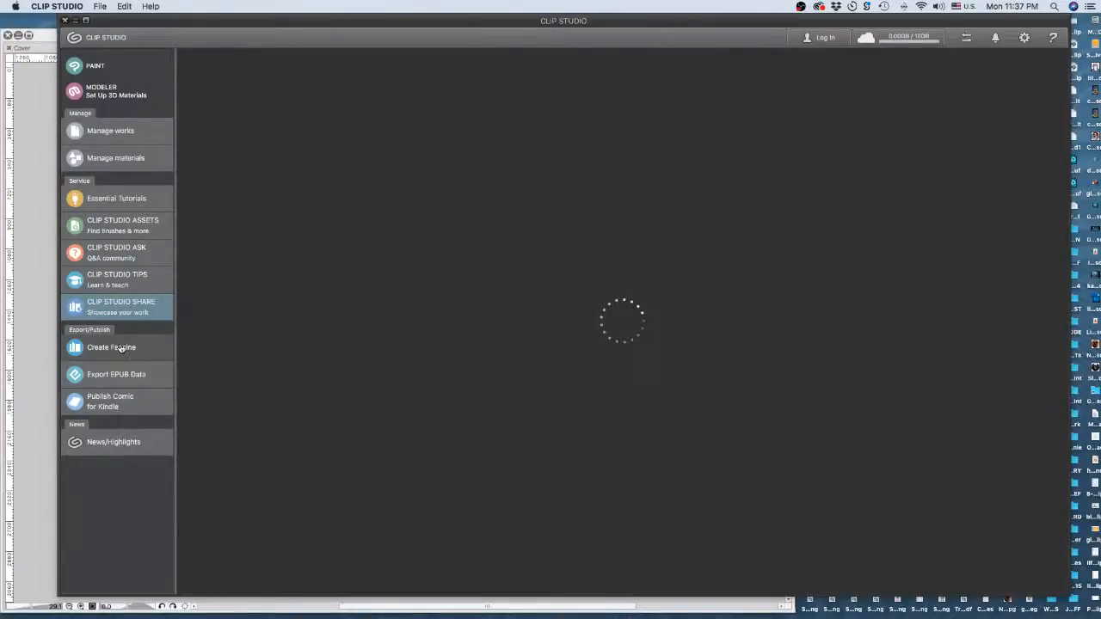
- Scroll the CLIP STUDIO SHARE page down to the sample stories, then go to Create Fanzine
click(100, 330)
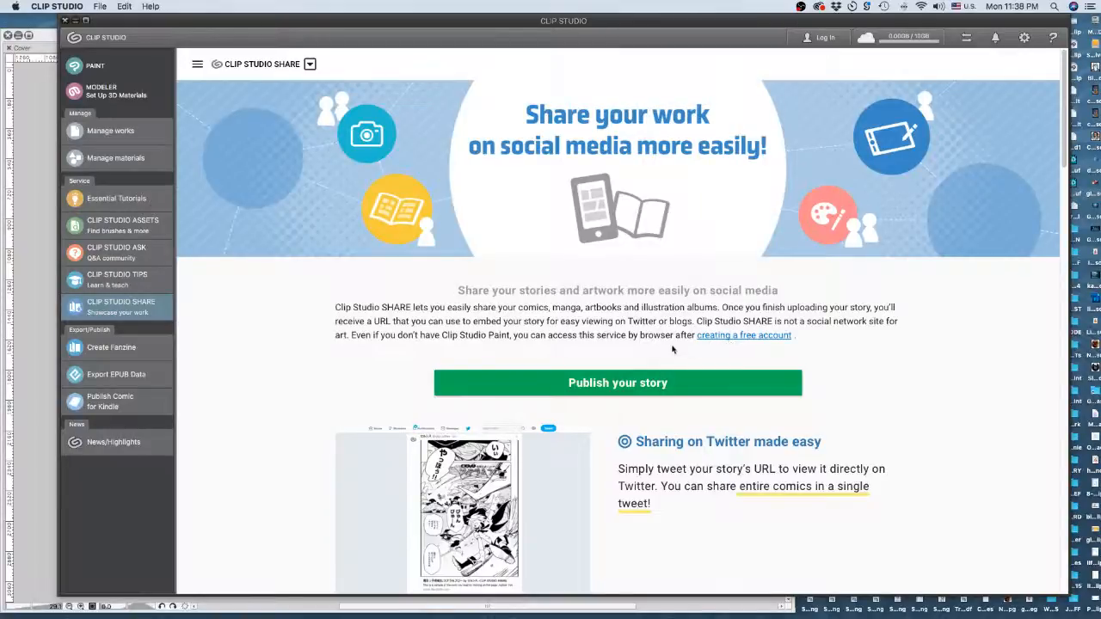
scroll(671, 348, down, 3)
scroll(671, 349, down, 1)
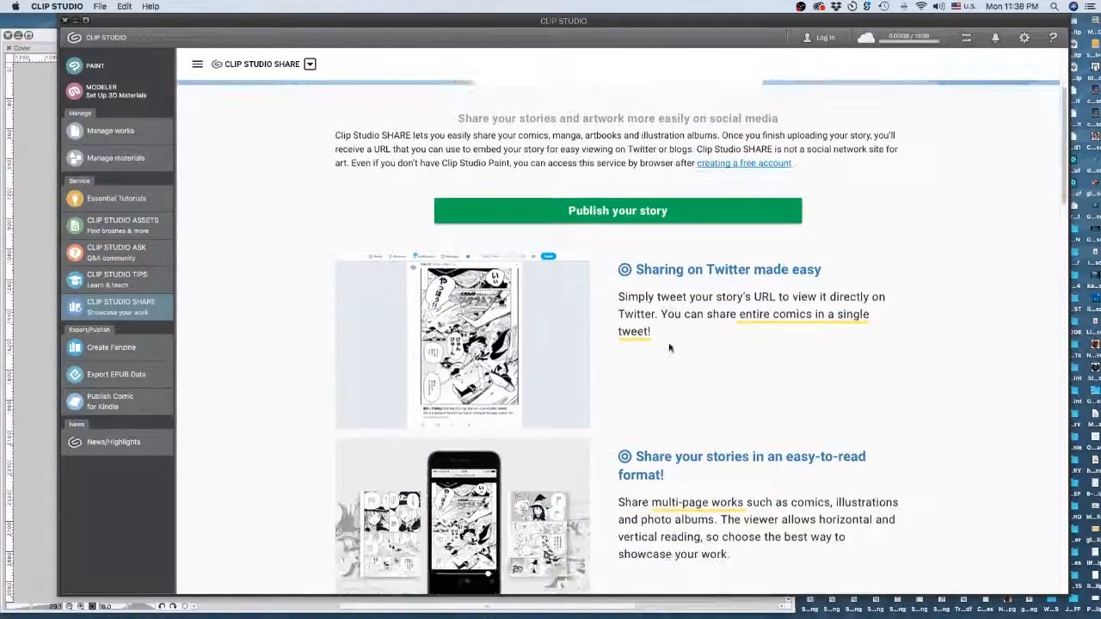
scroll(670, 349, down, 4)
scroll(670, 349, down, 2)
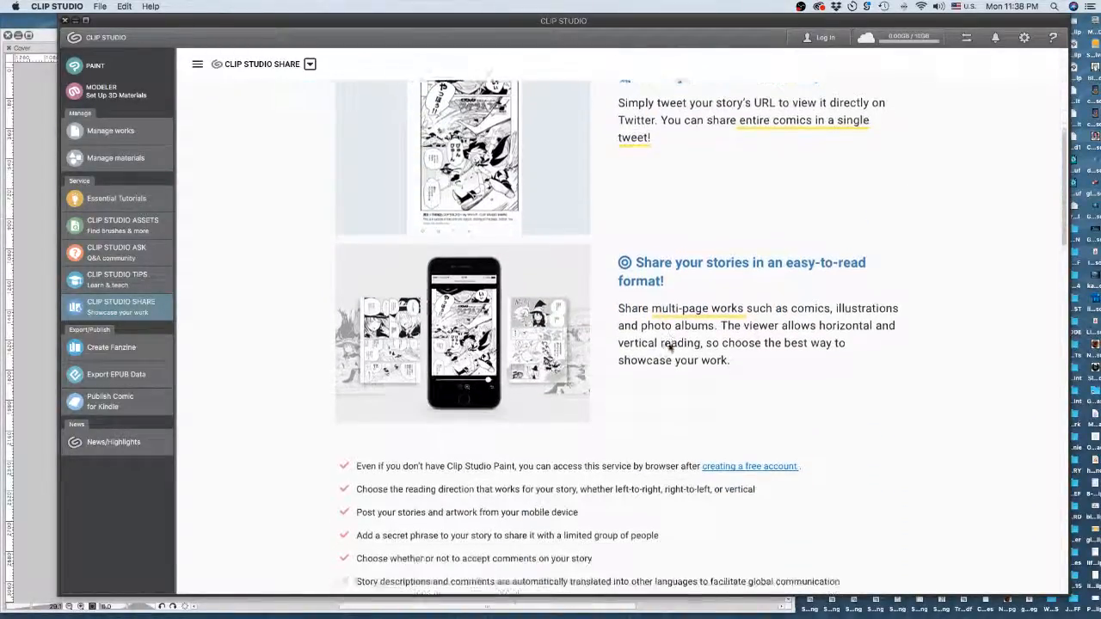
scroll(670, 348, down, 1)
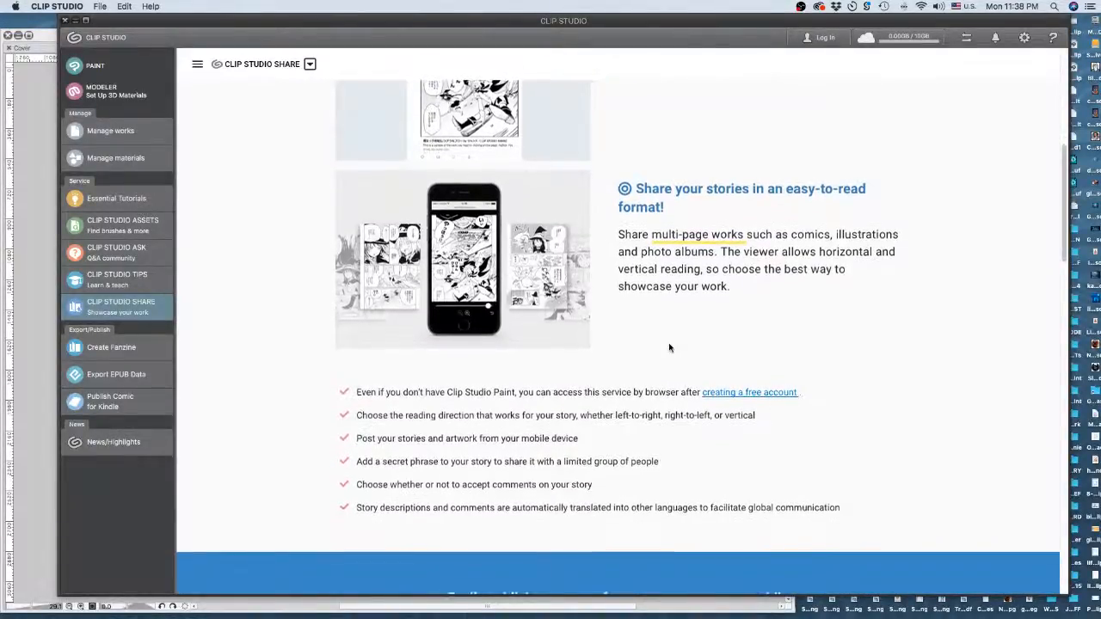
scroll(670, 348, down, 2)
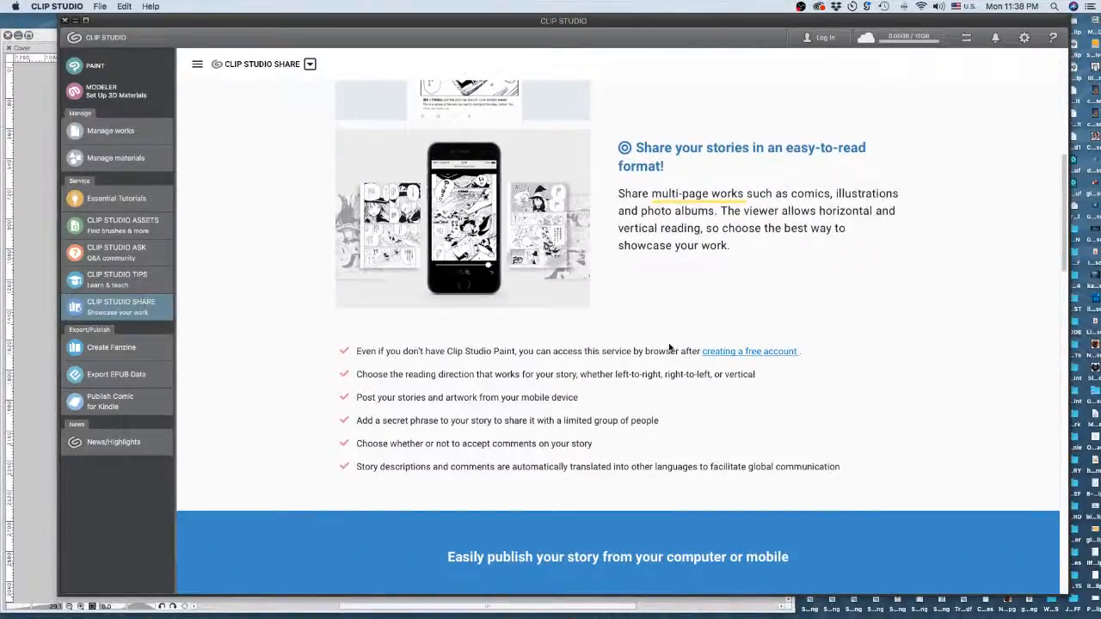
scroll(670, 348, down, 1)
scroll(670, 347, down, 6)
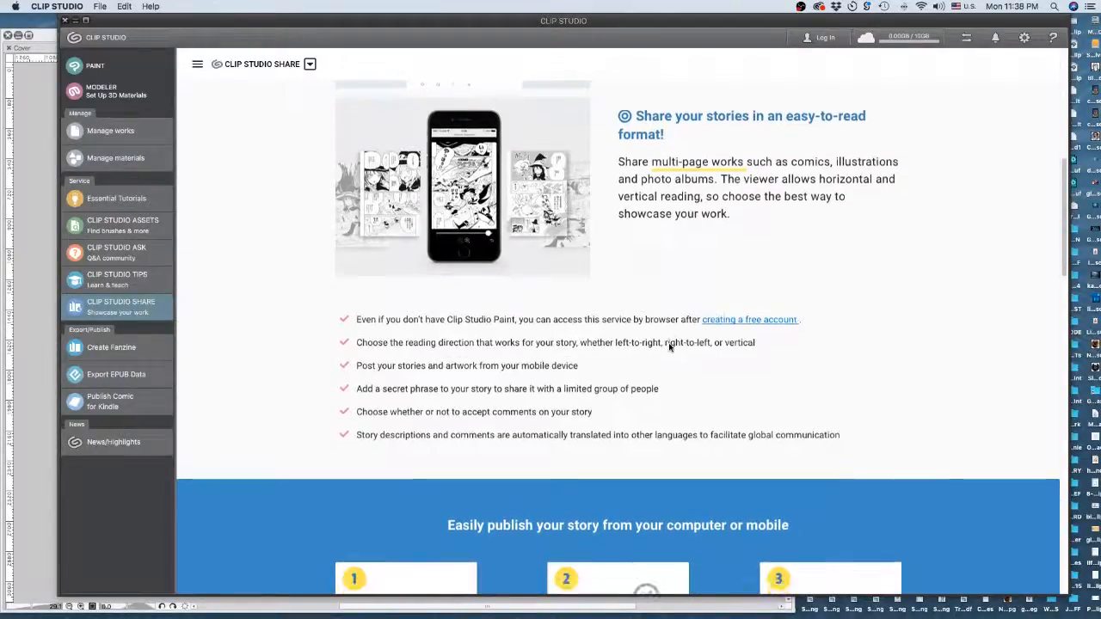
scroll(669, 347, down, 7)
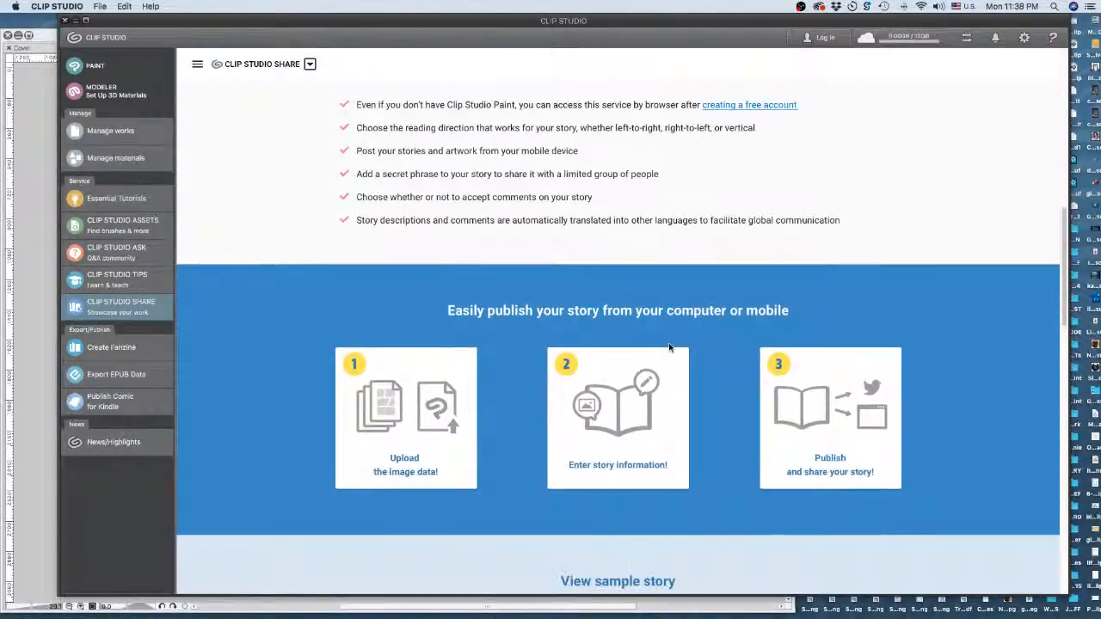
scroll(669, 347, down, 5)
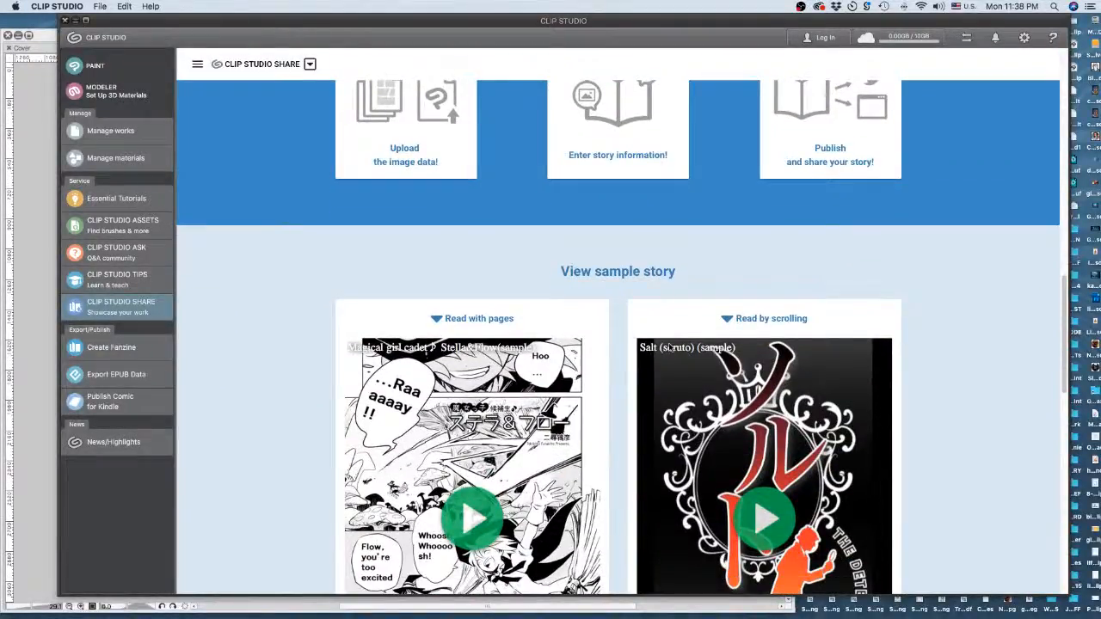
scroll(670, 348, down, 5)
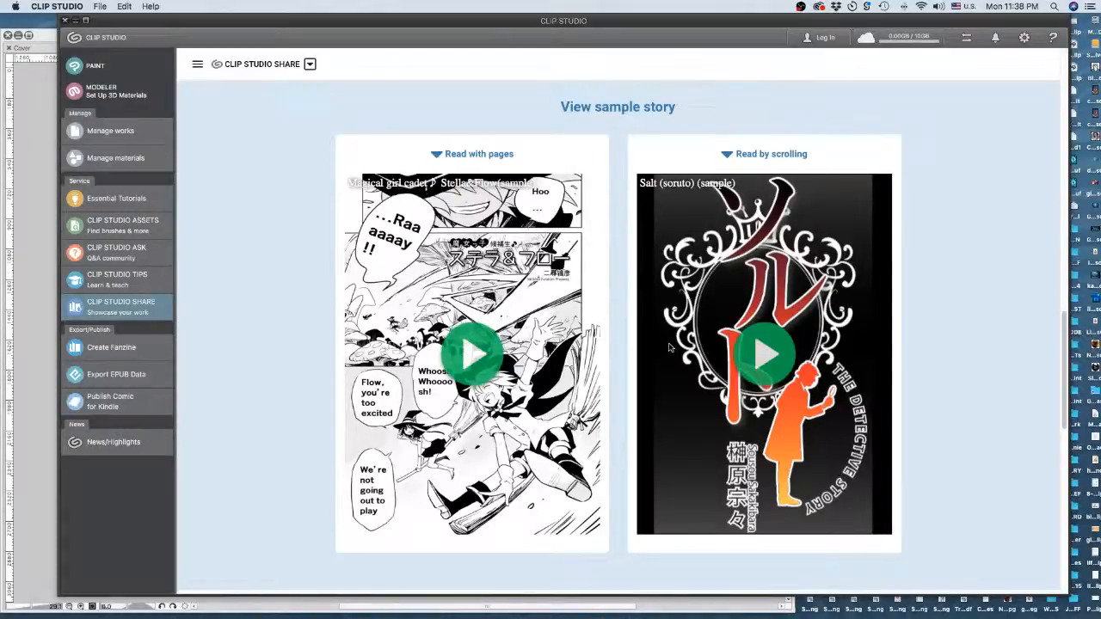
click(120, 349)
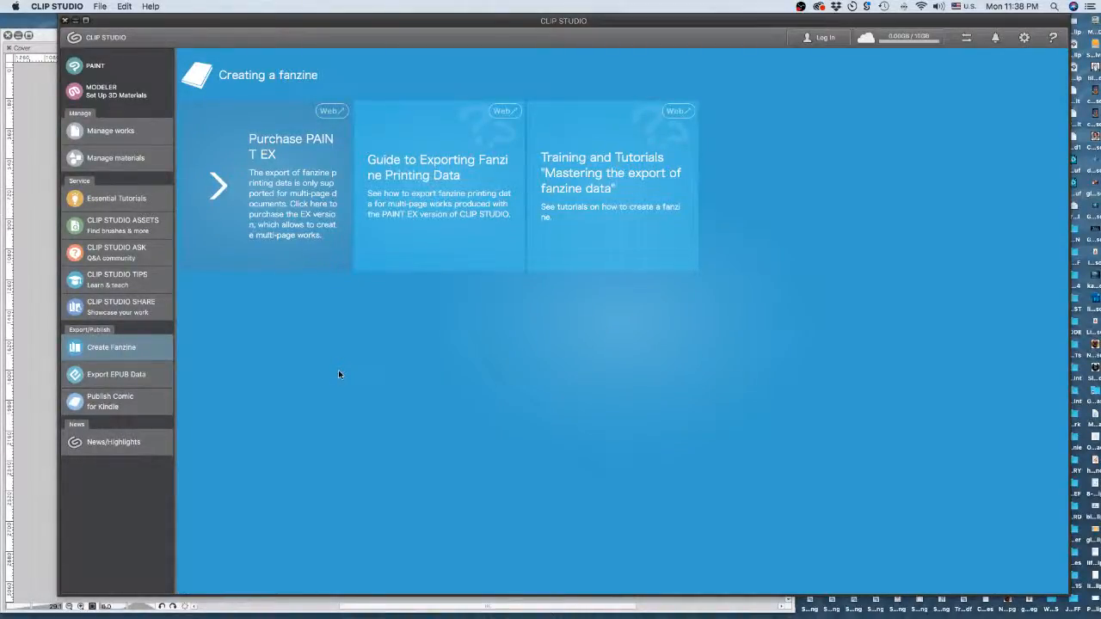
- Browse the Export EPUB Data and Kindle comic publishing pages, ending on News/Highlights
click(126, 380)
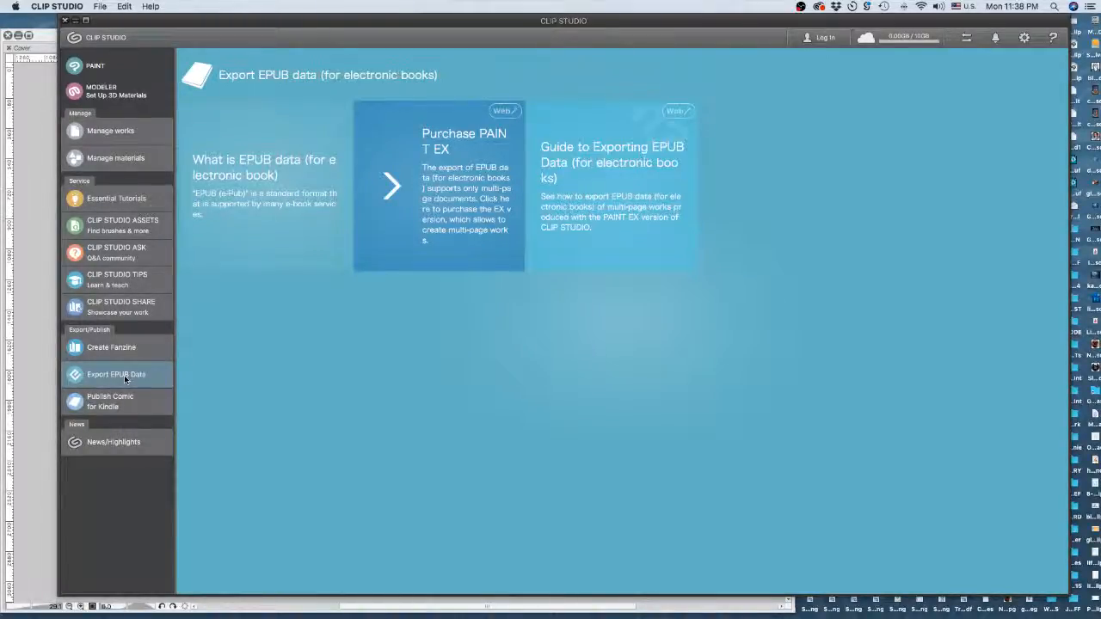
click(118, 406)
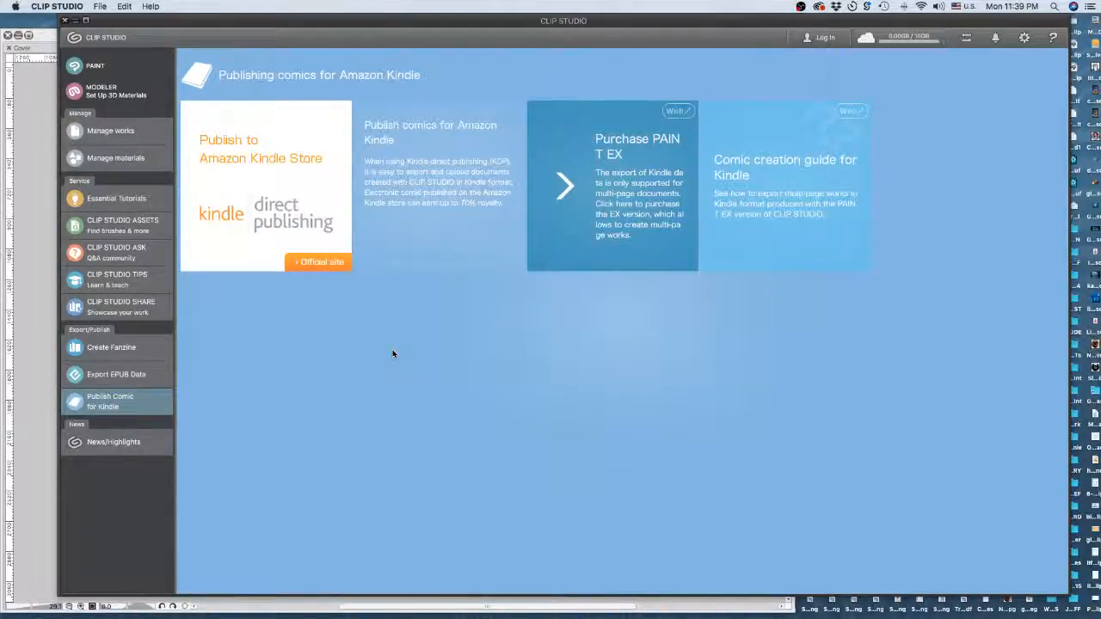
click(102, 446)
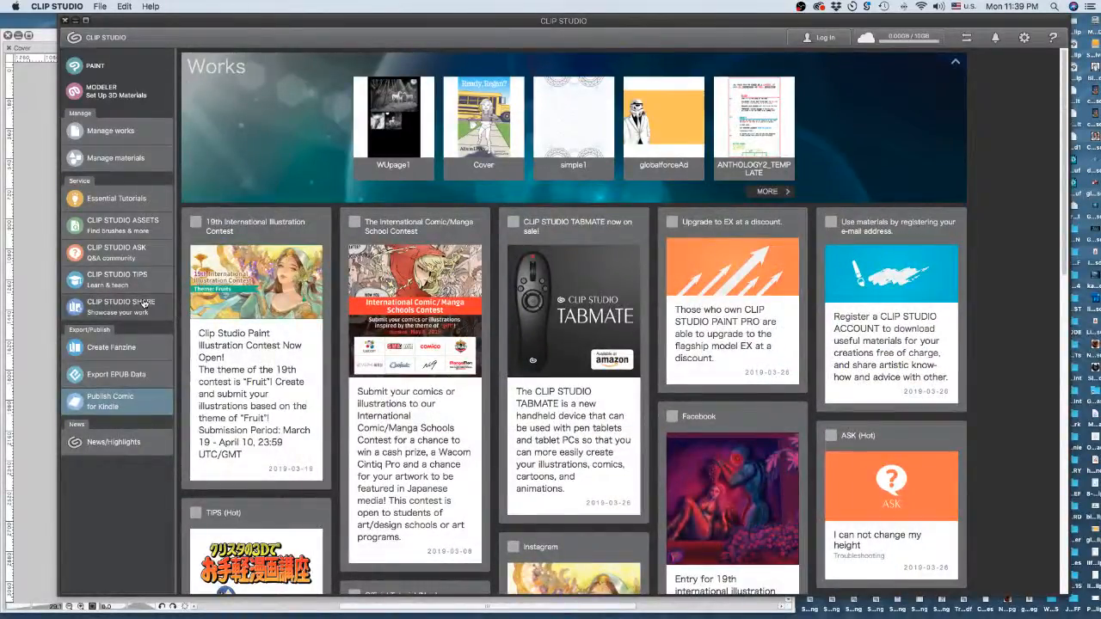
- Scroll through the saved works in Manage works, then drag the launcher window aside
click(111, 130)
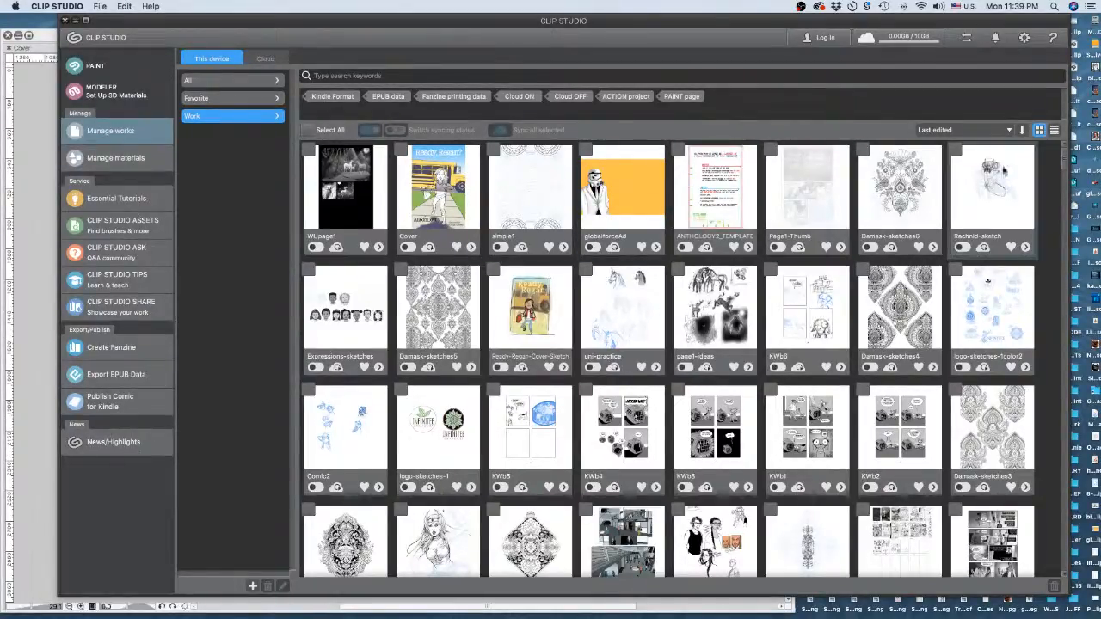
scroll(1065, 168, down, 10)
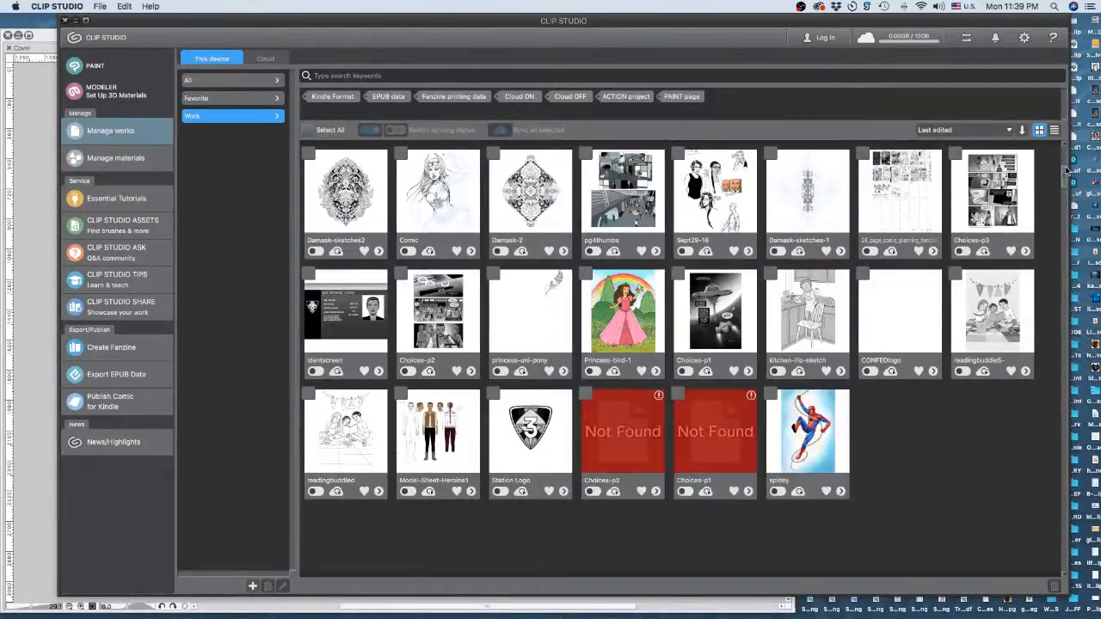
scroll(1065, 172, down, 4)
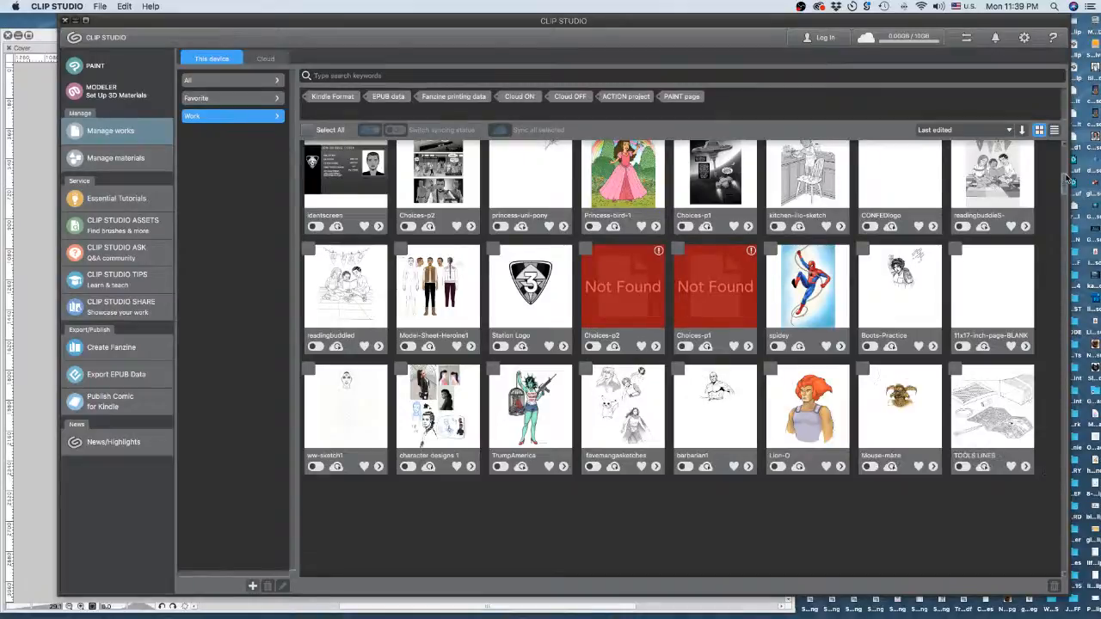
scroll(1067, 178, down, 4)
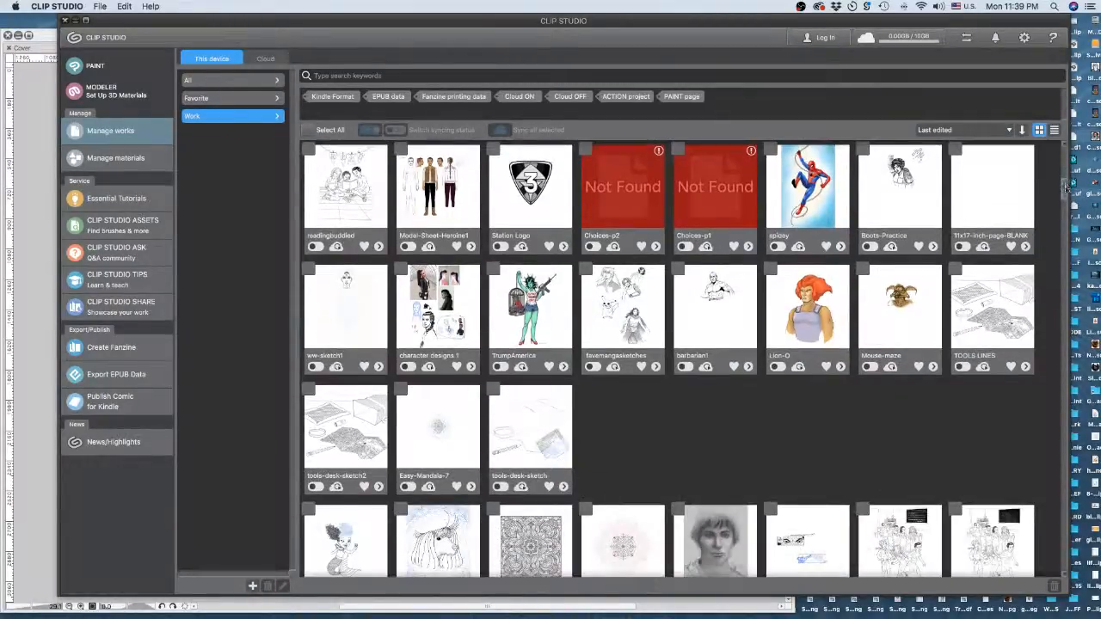
scroll(1067, 207, down, 10)
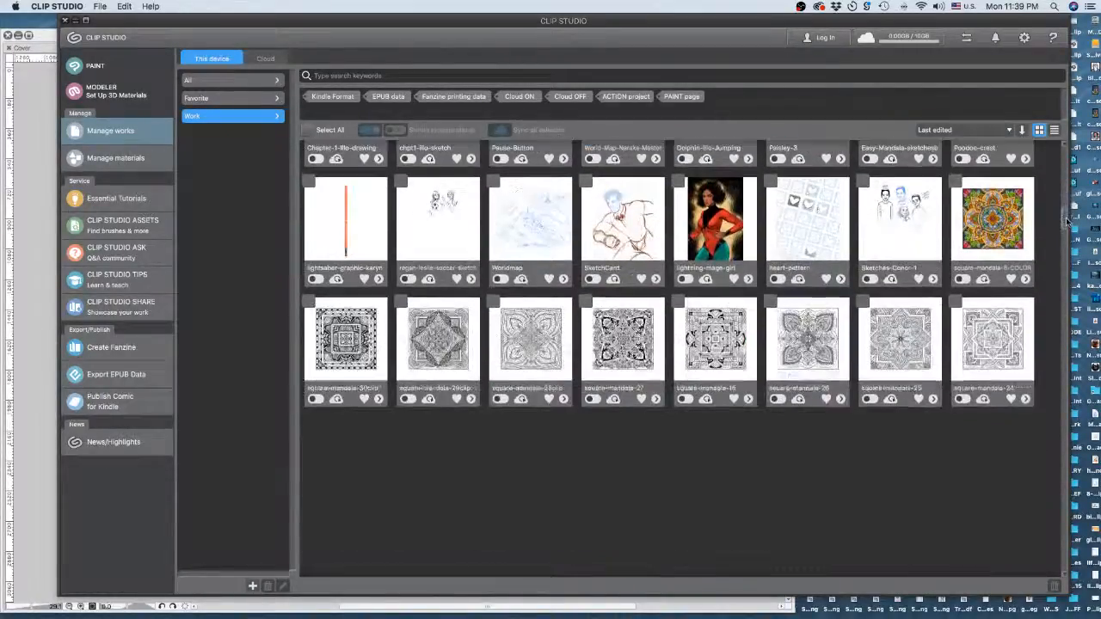
scroll(1067, 225, down, 2)
scroll(1066, 225, up, 20)
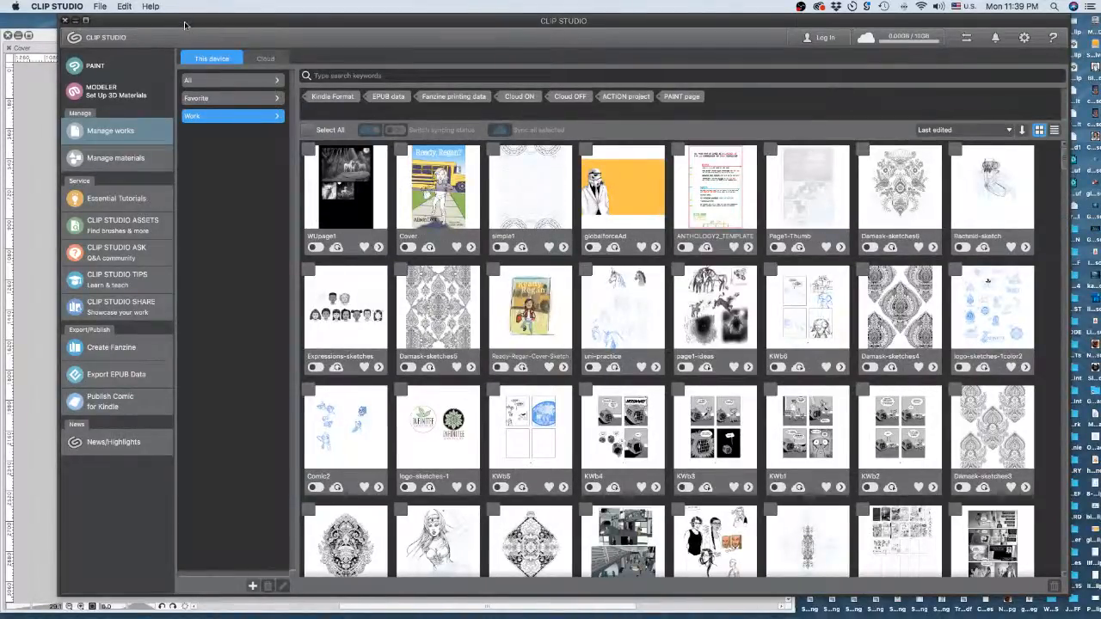
drag(78, 24, 1100, 46)
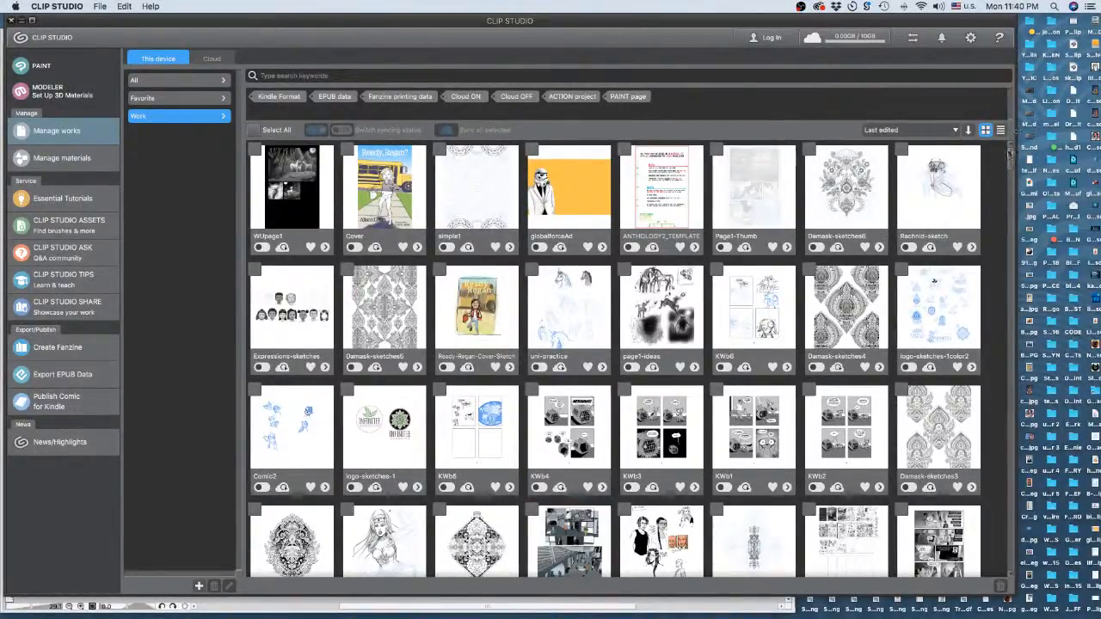
- Select the Sept29-18 work and scroll up and down the works grid
drag(1011, 153, 1012, 174)
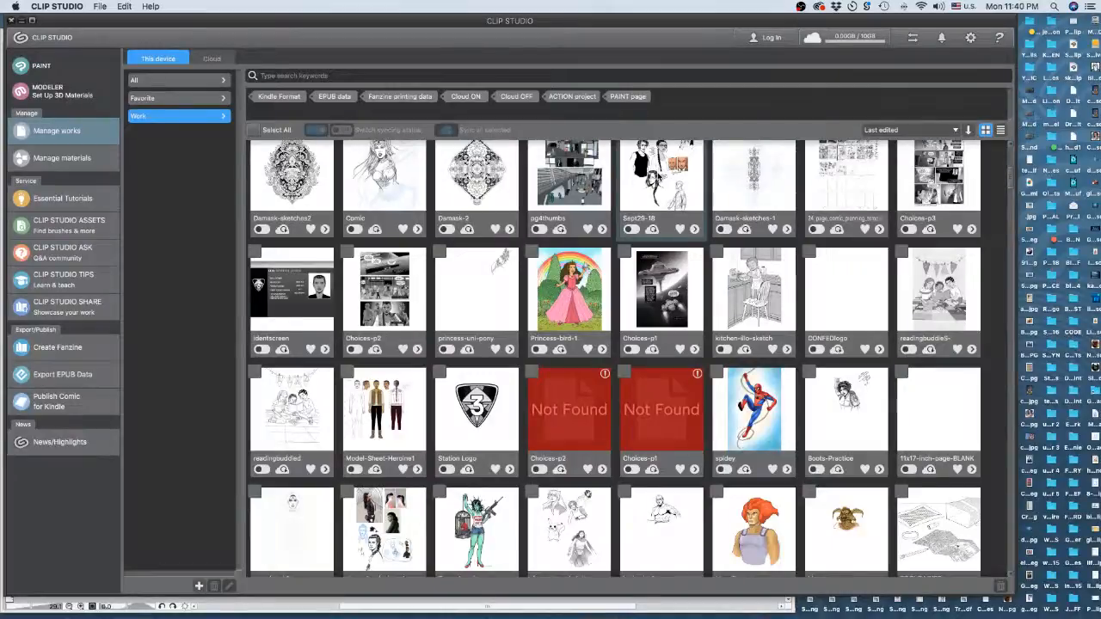
click(672, 189)
scroll(1012, 173, up, 2)
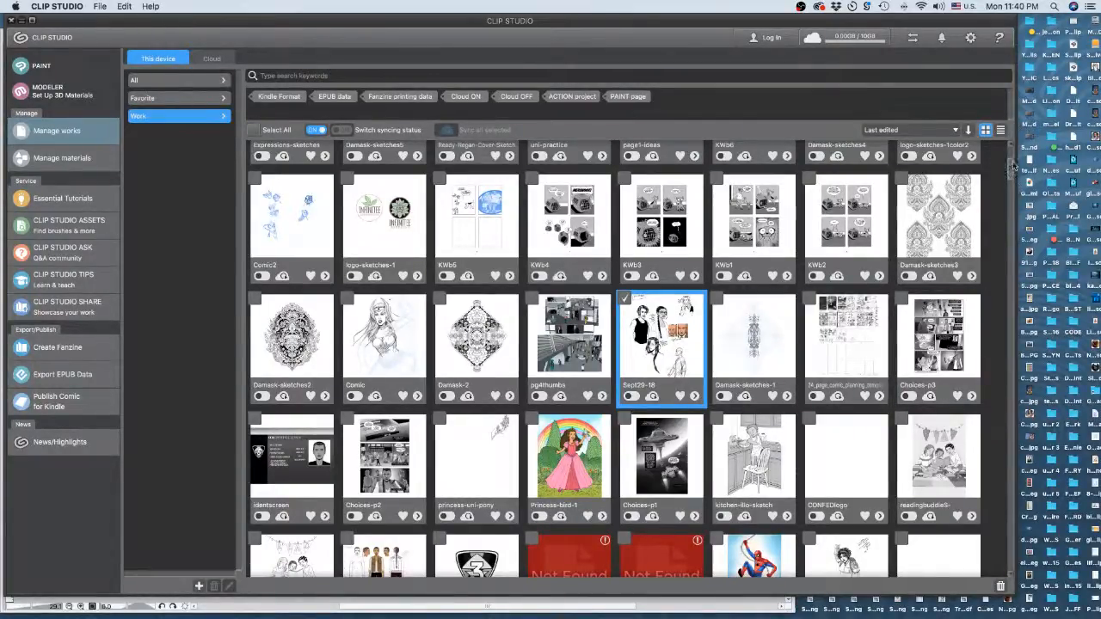
scroll(1014, 170, down, 1)
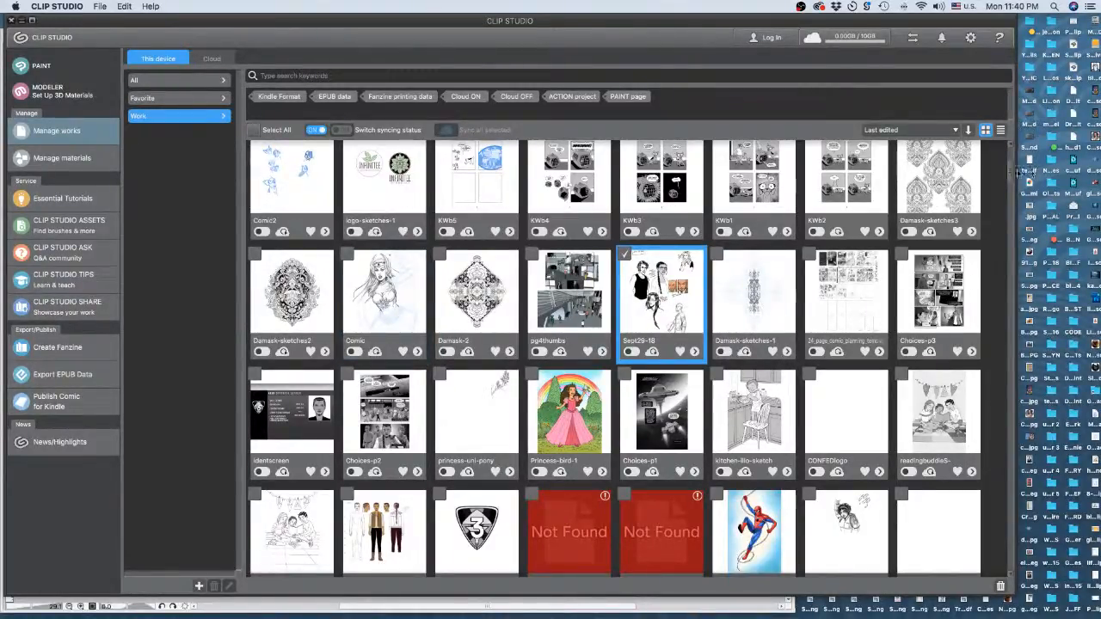
scroll(1013, 180, down, 15)
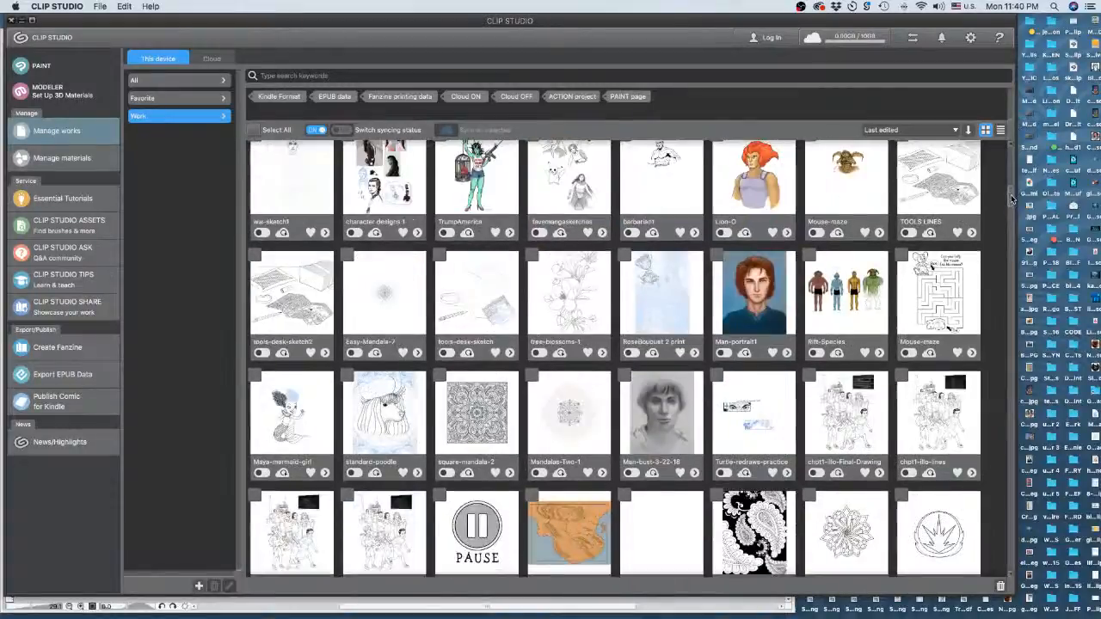
scroll(1012, 198, down, 3)
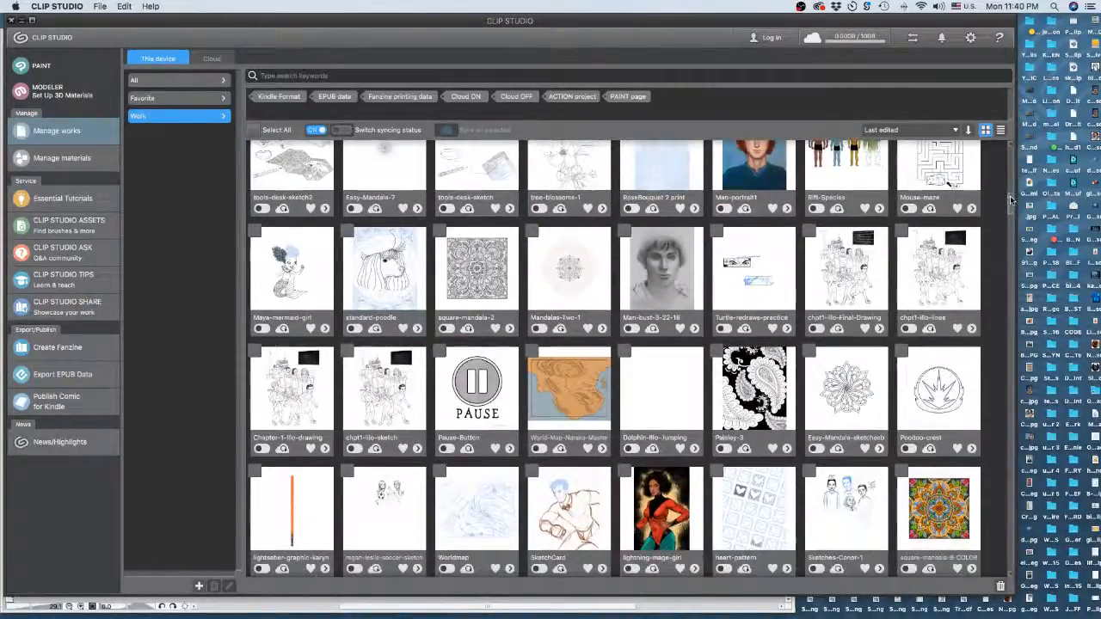
scroll(1011, 199, up, 3)
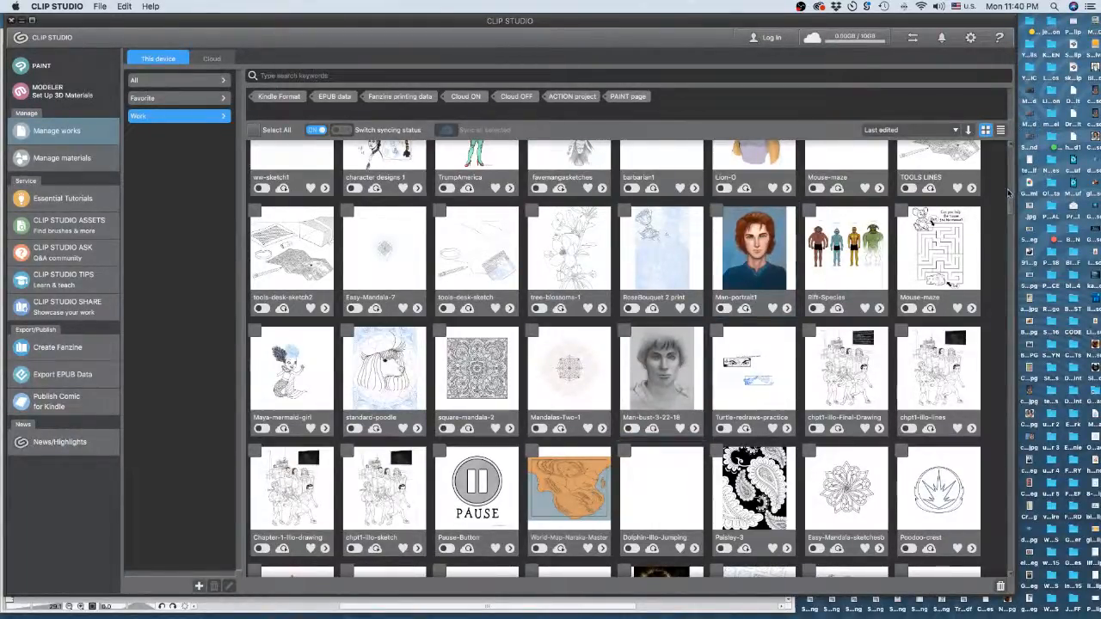
- Scroll further down through the remaining saved works in the grid
scroll(1012, 193, down, 15)
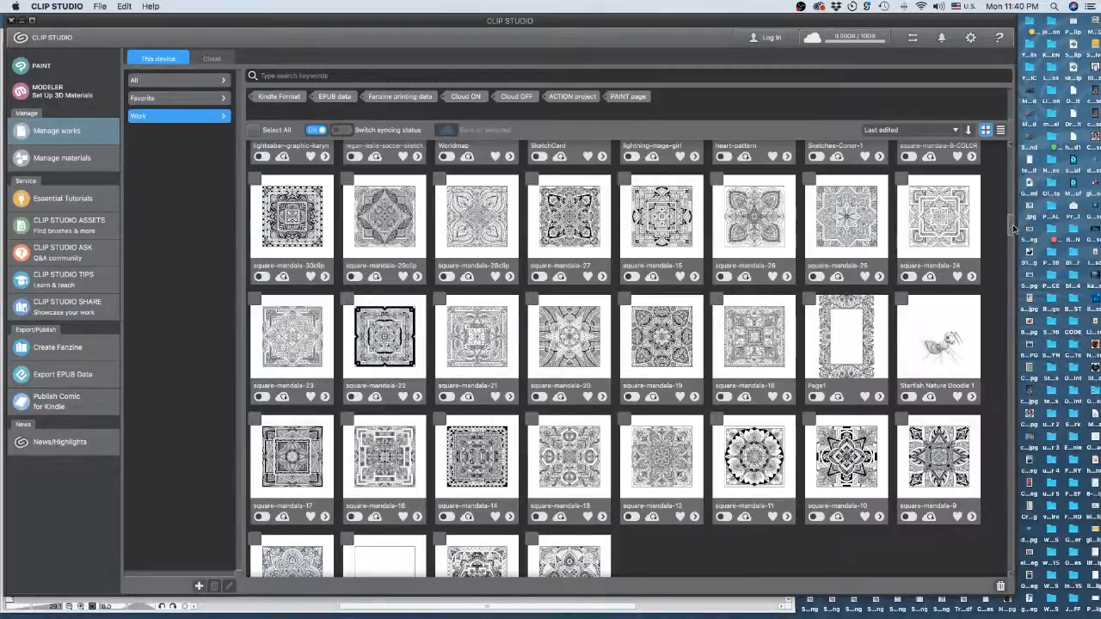
scroll(1013, 226, down, 5)
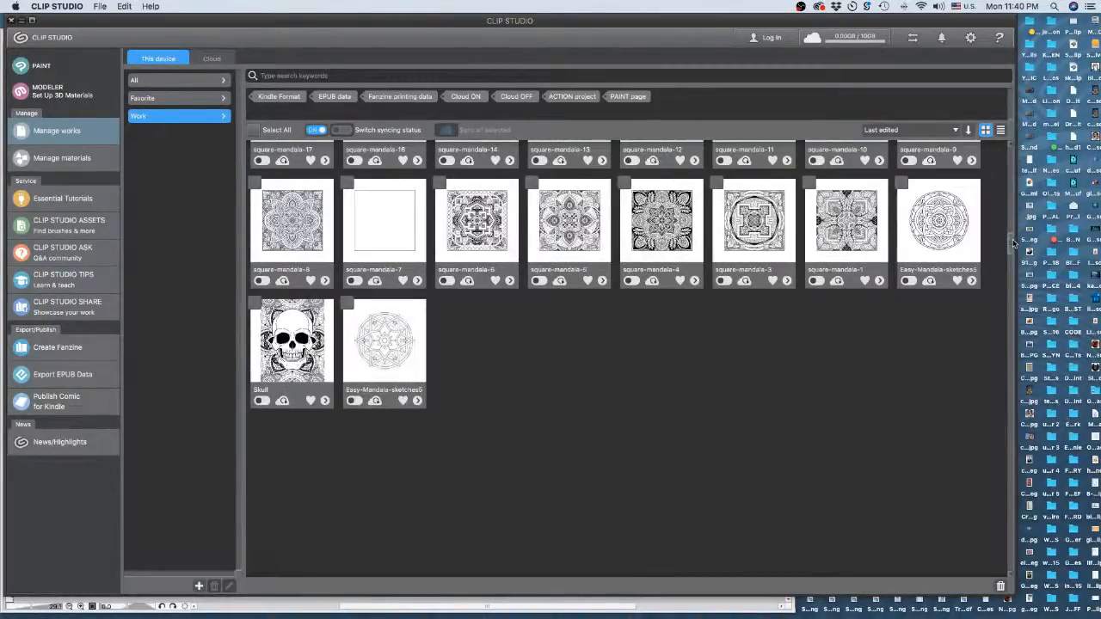
scroll(1012, 233, down, 3)
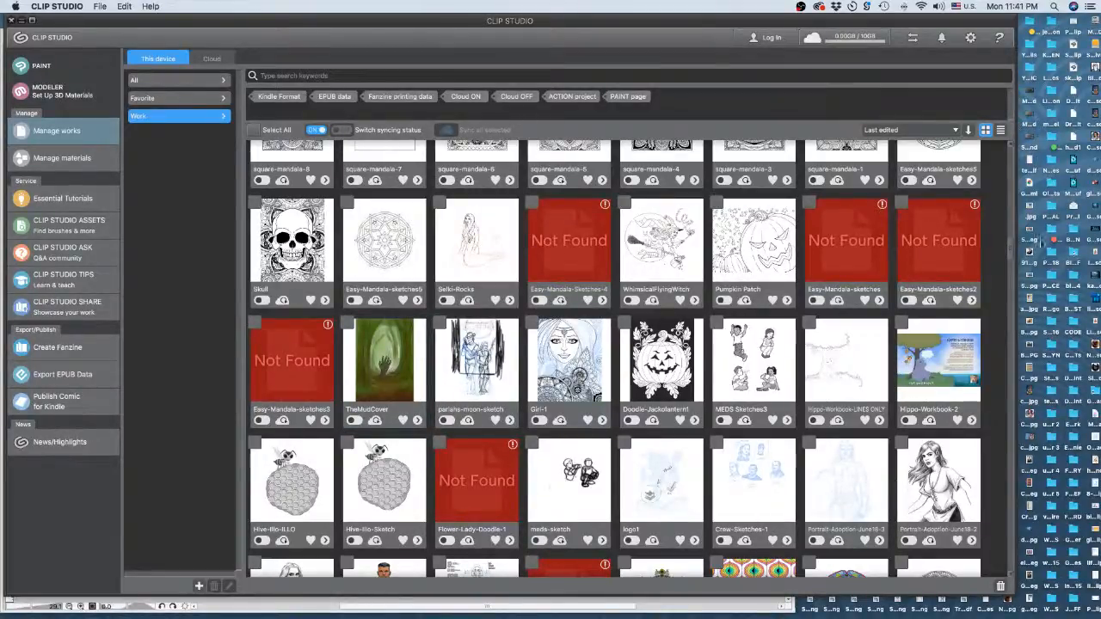
scroll(1011, 254, down, 10)
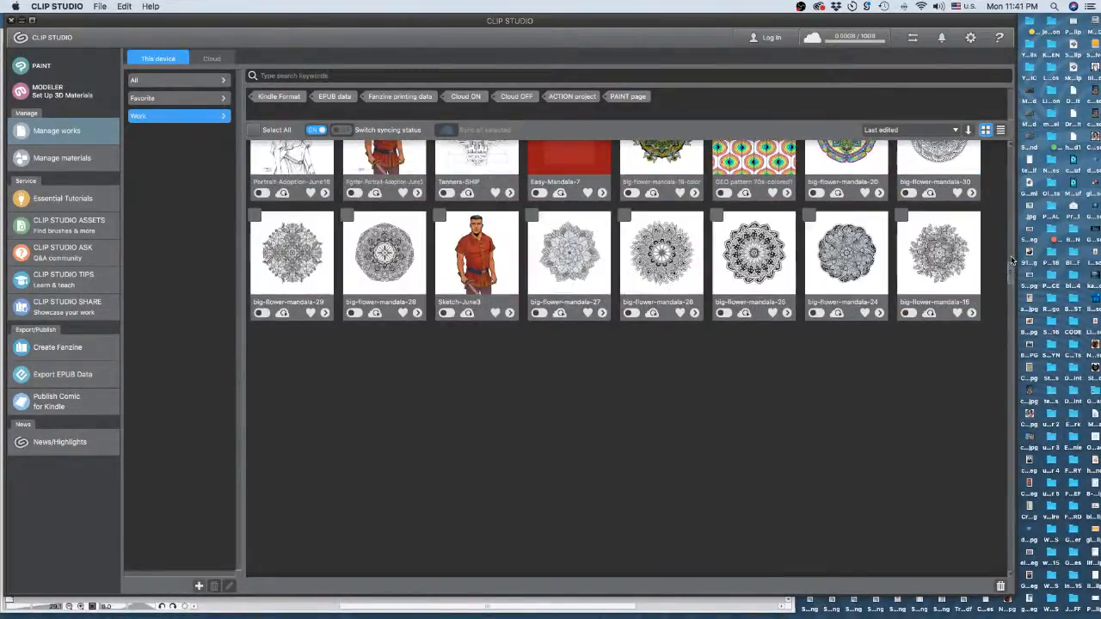
drag(1012, 257, 1010, 271)
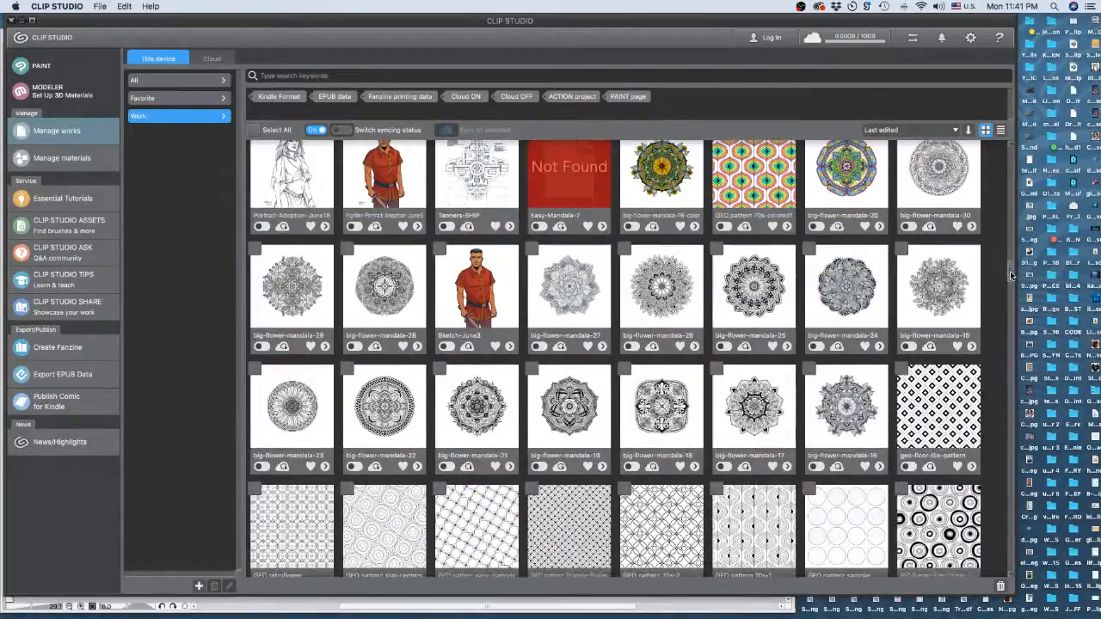
scroll(1010, 271, down, 8)
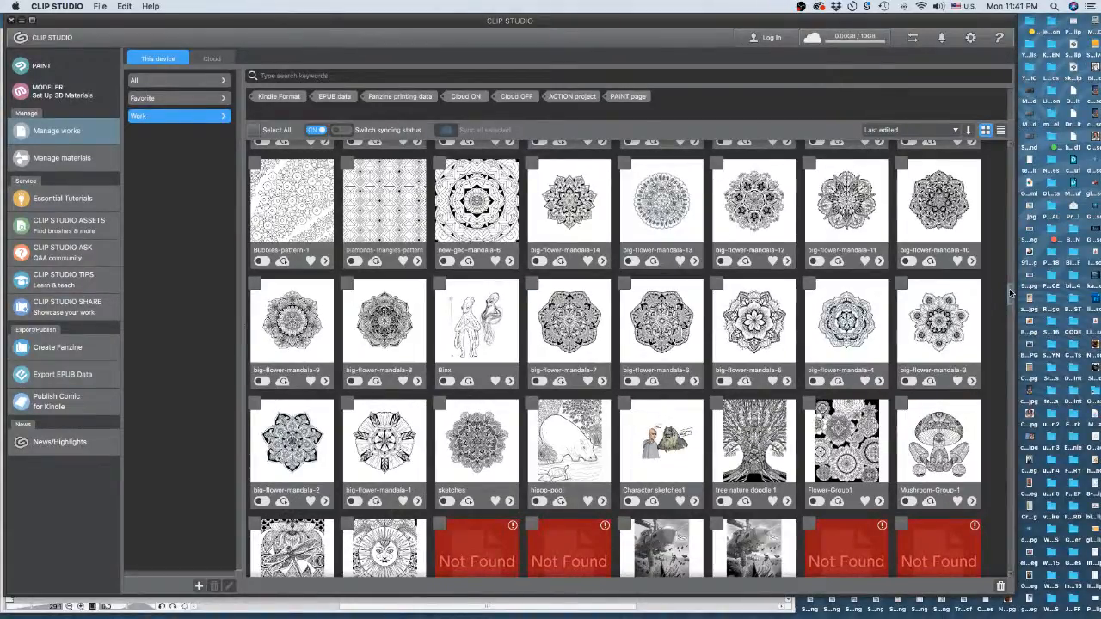
scroll(1010, 292, down, 6)
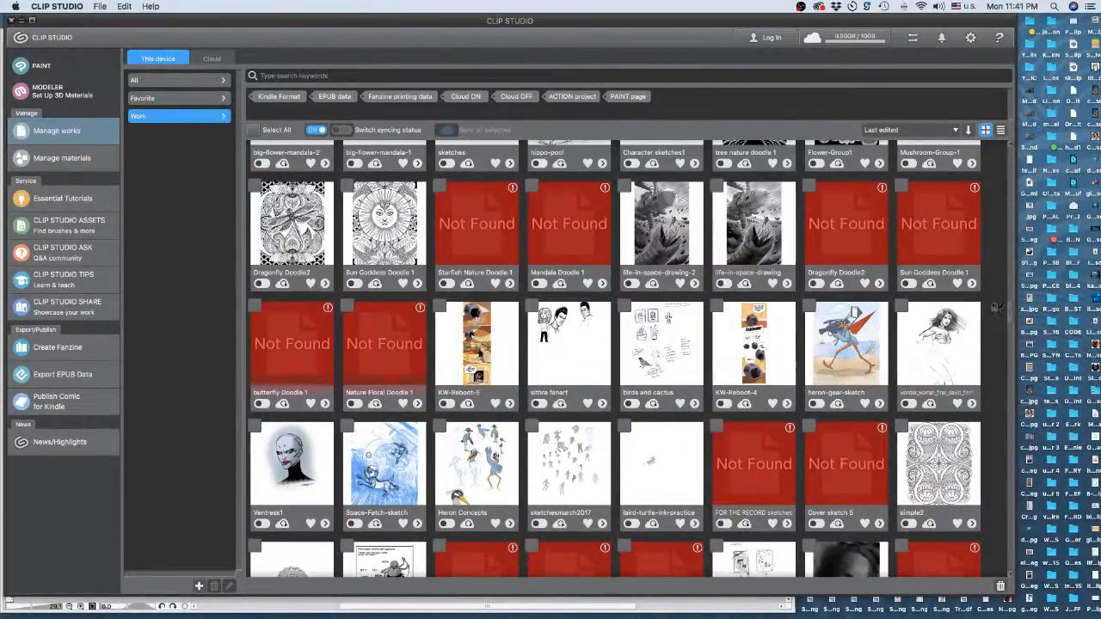
scroll(1012, 319, down, 1)
scroll(1010, 319, down, 10)
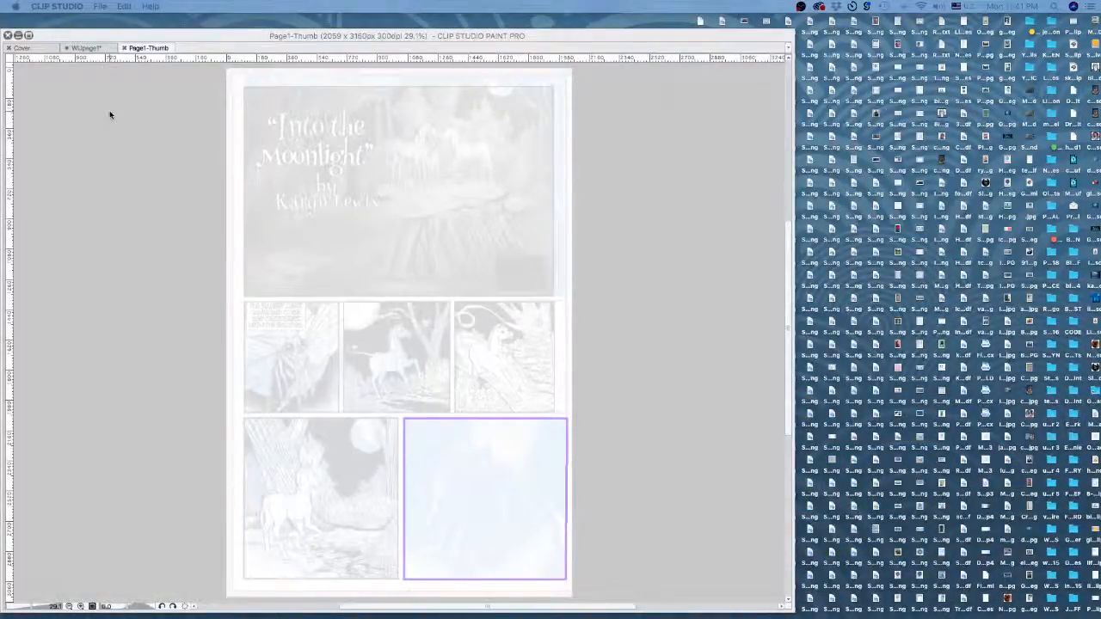
- Back in Clip Studio Paint, lower Layer 6 opacity to 23 and view the page without palettes
click(508, 36)
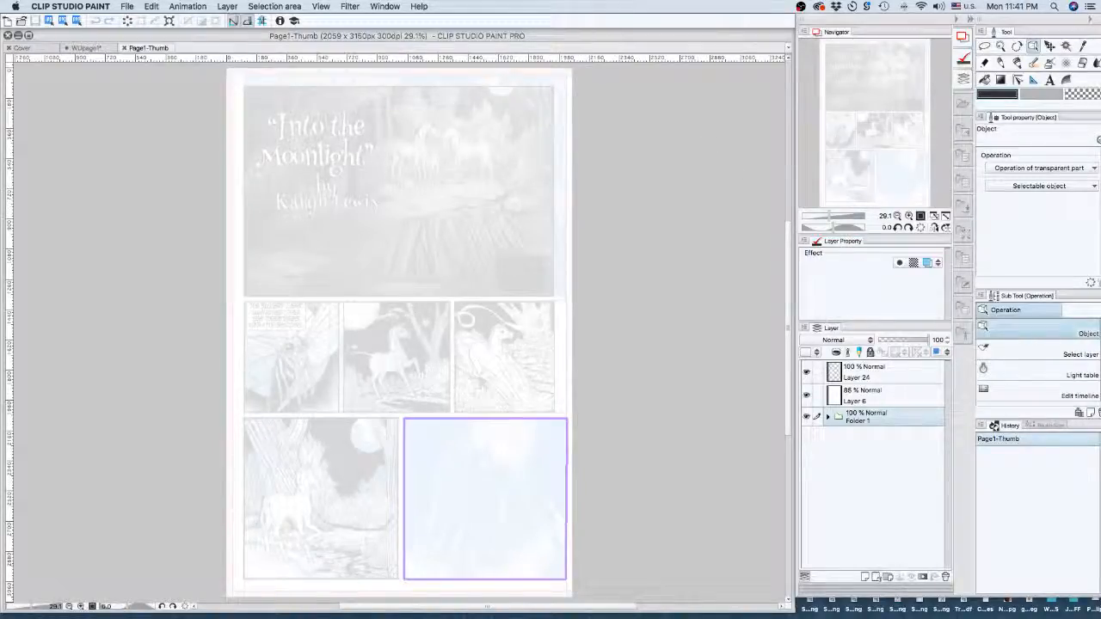
key(Tab)
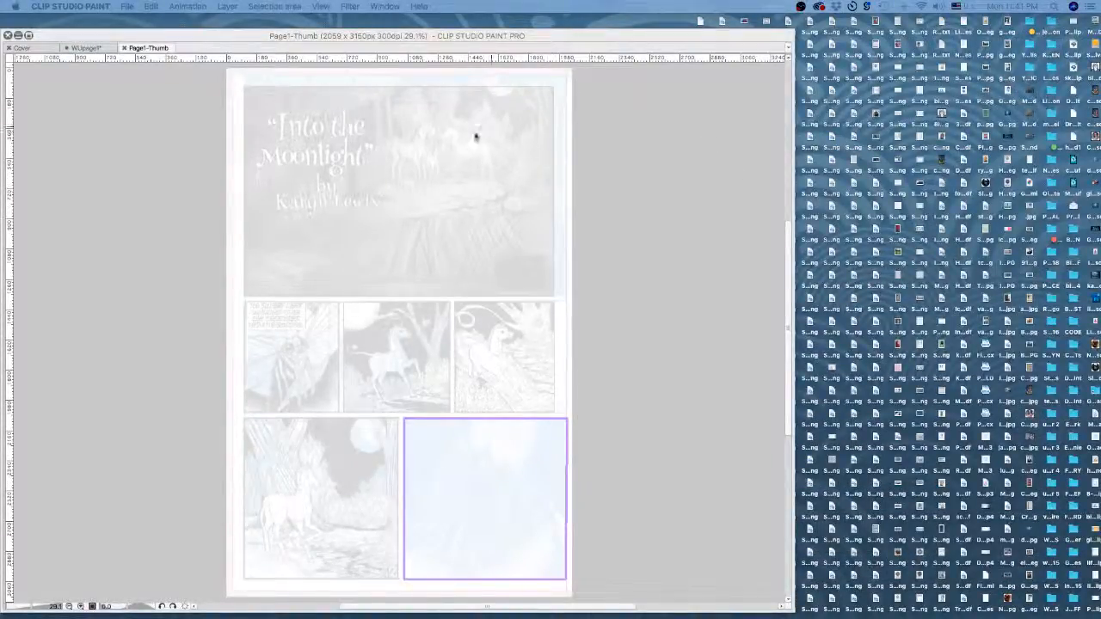
key(Tab)
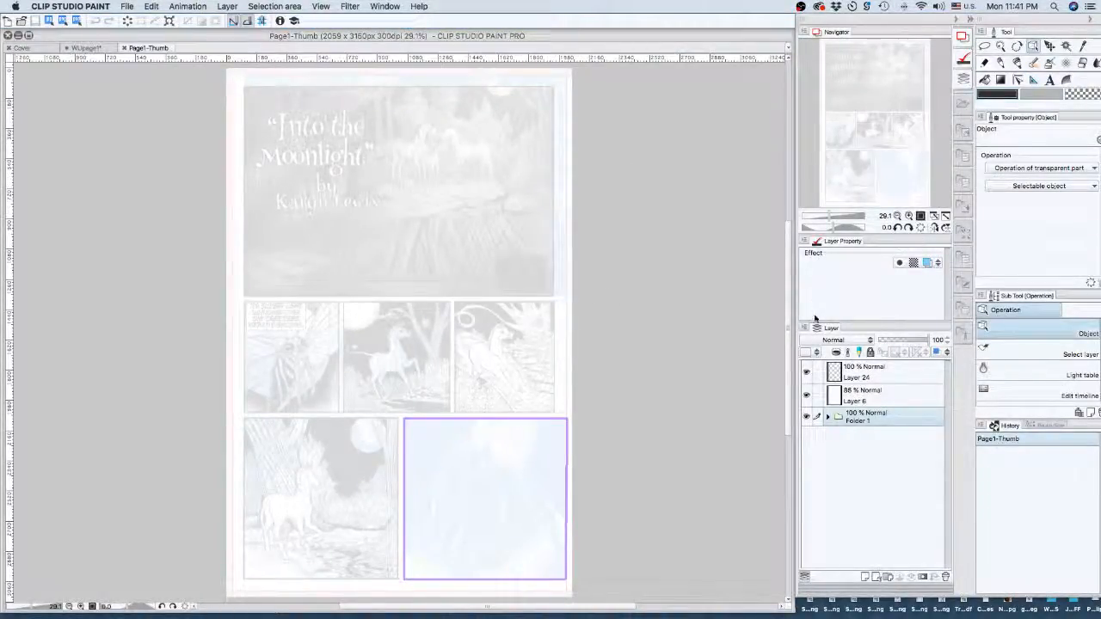
click(865, 394)
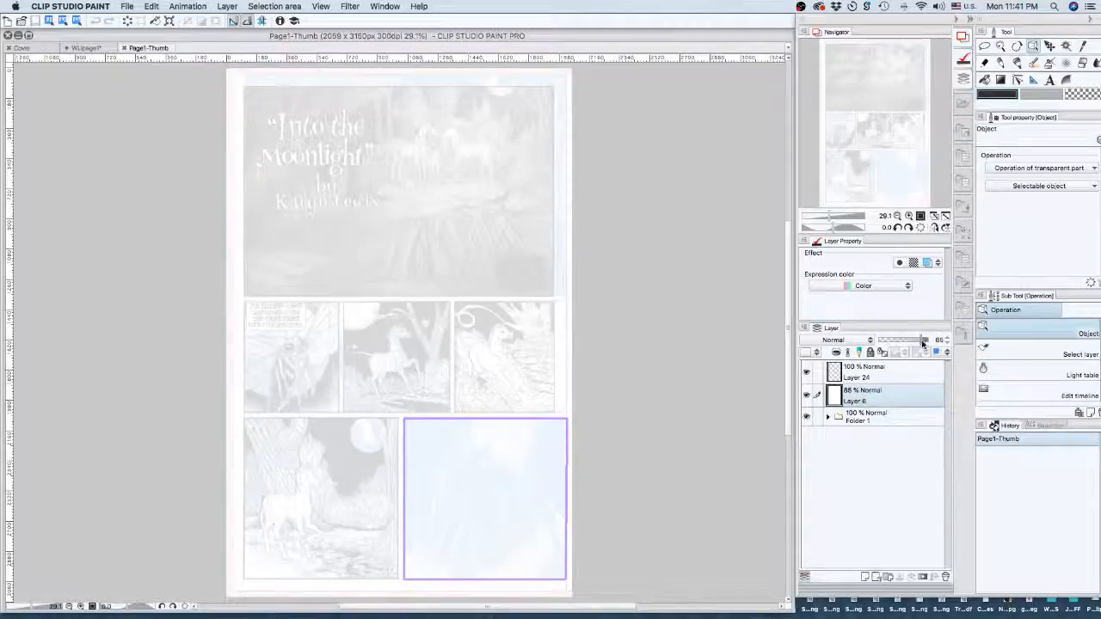
drag(924, 340, 890, 343)
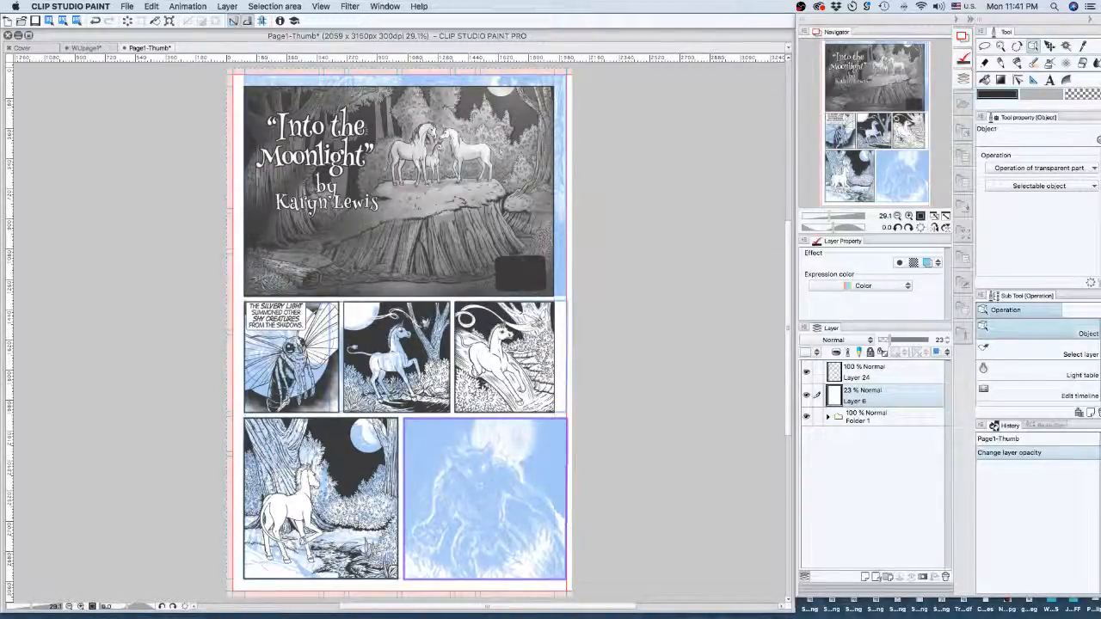
key(Tab)
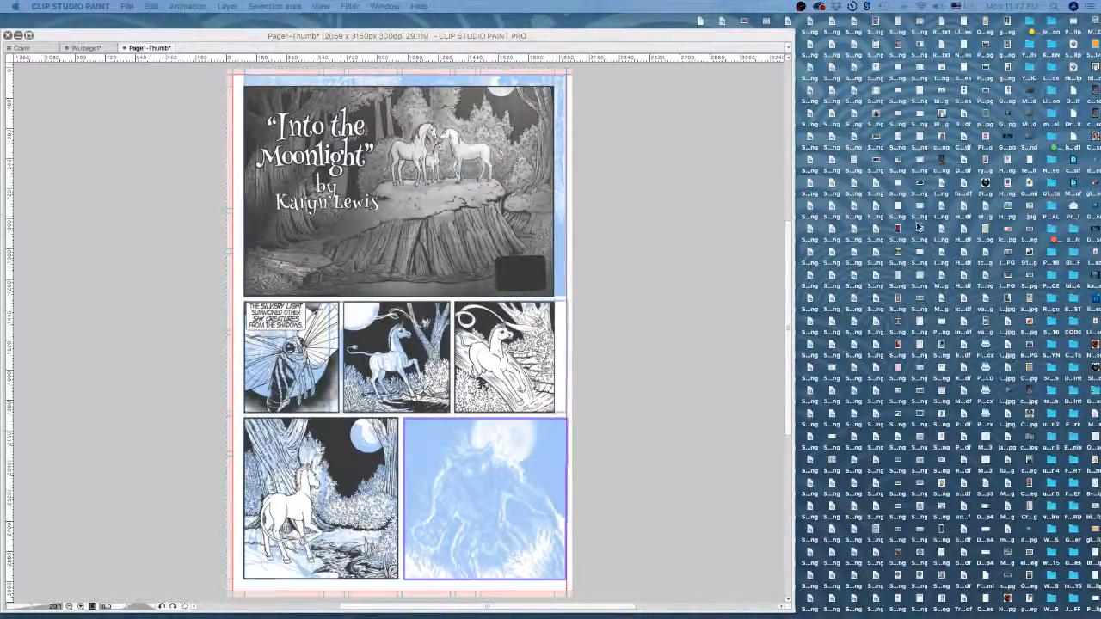
- Switch to WUpage1, bring the unicorn panel into view and reorder the Frame 3 layer
click(86, 49)
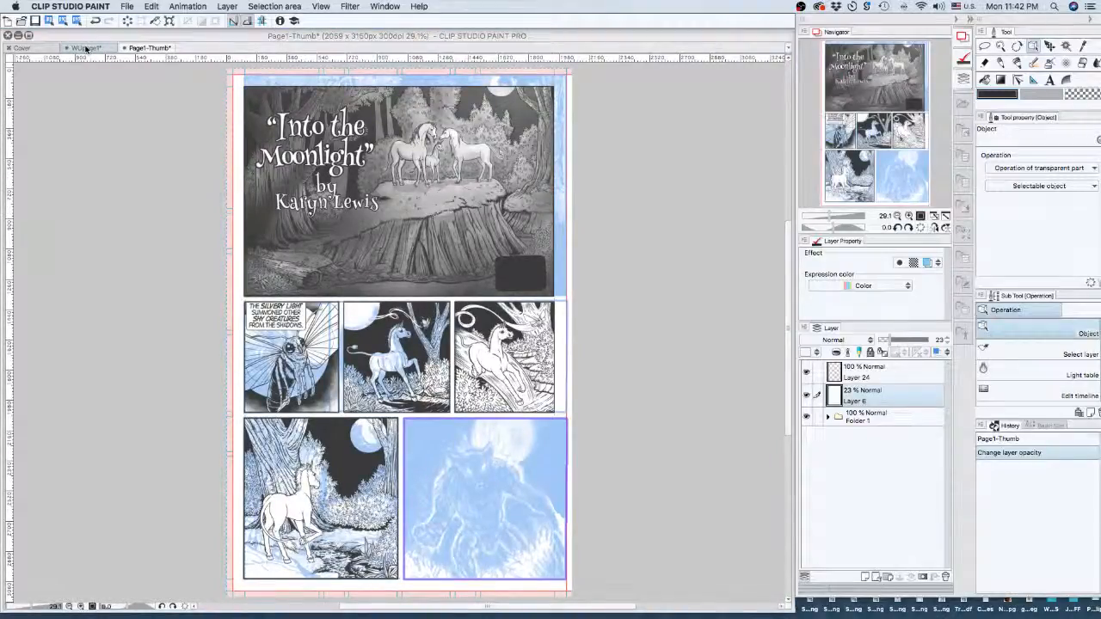
click(86, 49)
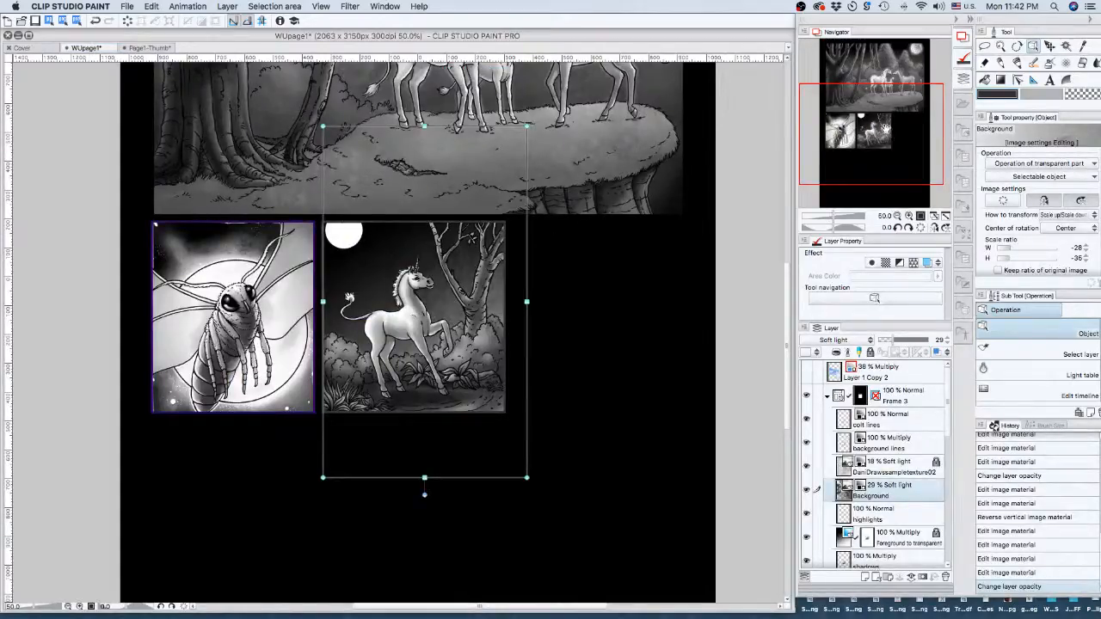
drag(887, 131, 885, 110)
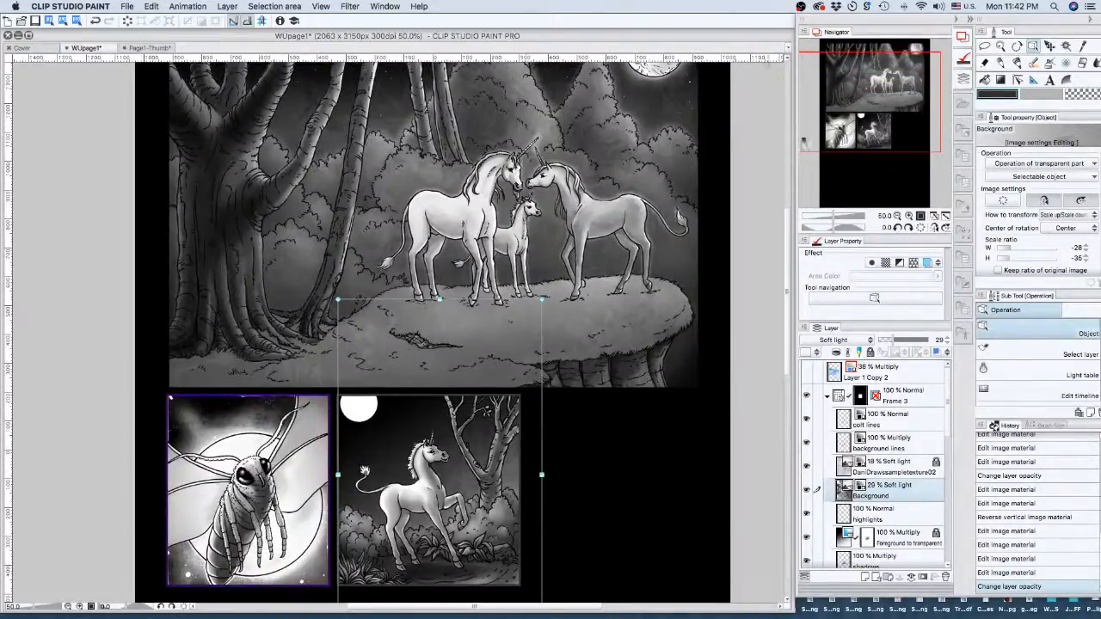
scroll(640, 254, up, 3)
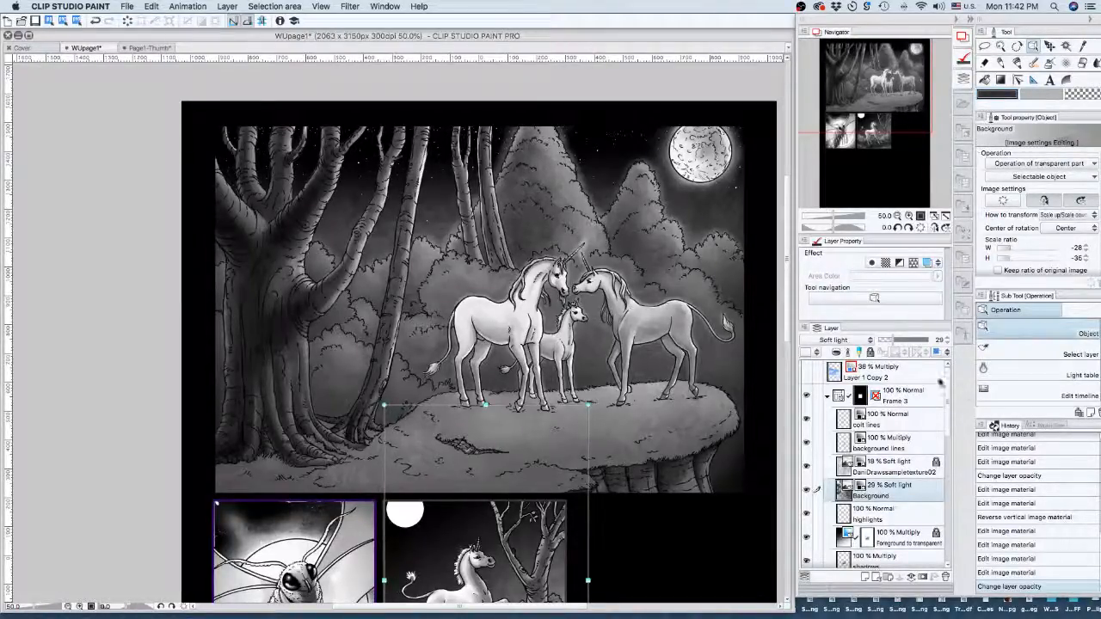
drag(943, 391, 953, 485)
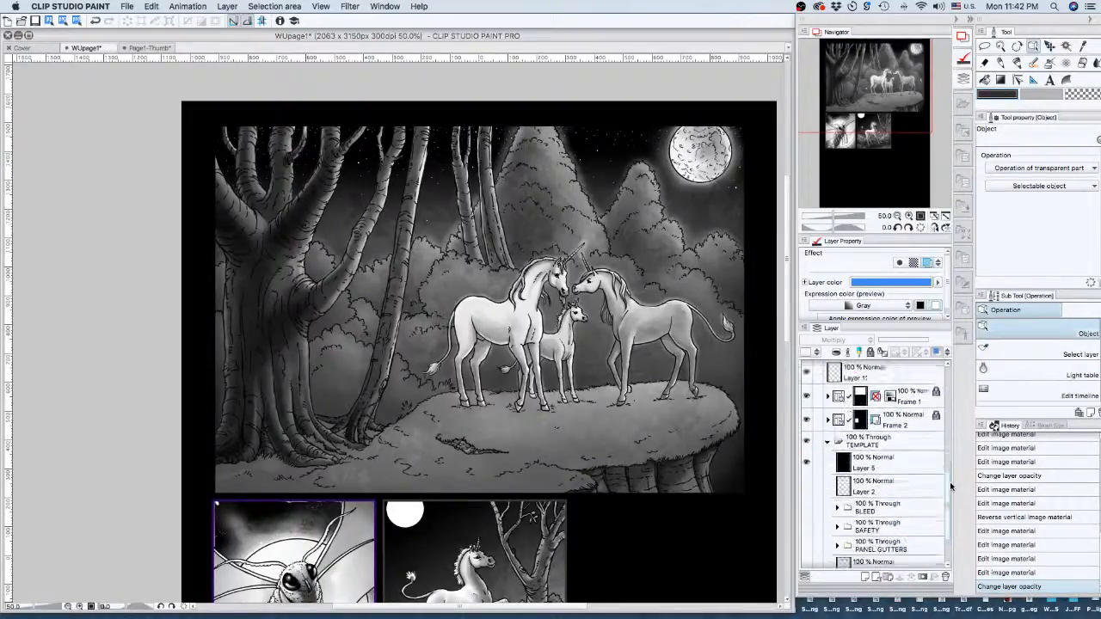
- Unlock the Frame 1 panel layer, select it and expand its contents
click(910, 394)
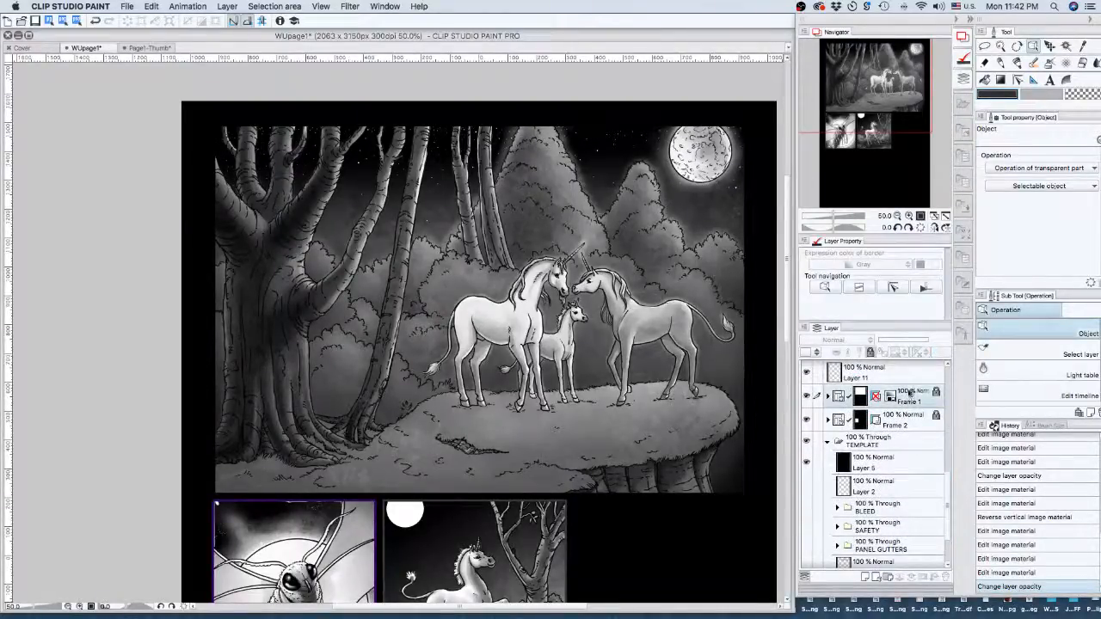
click(870, 352)
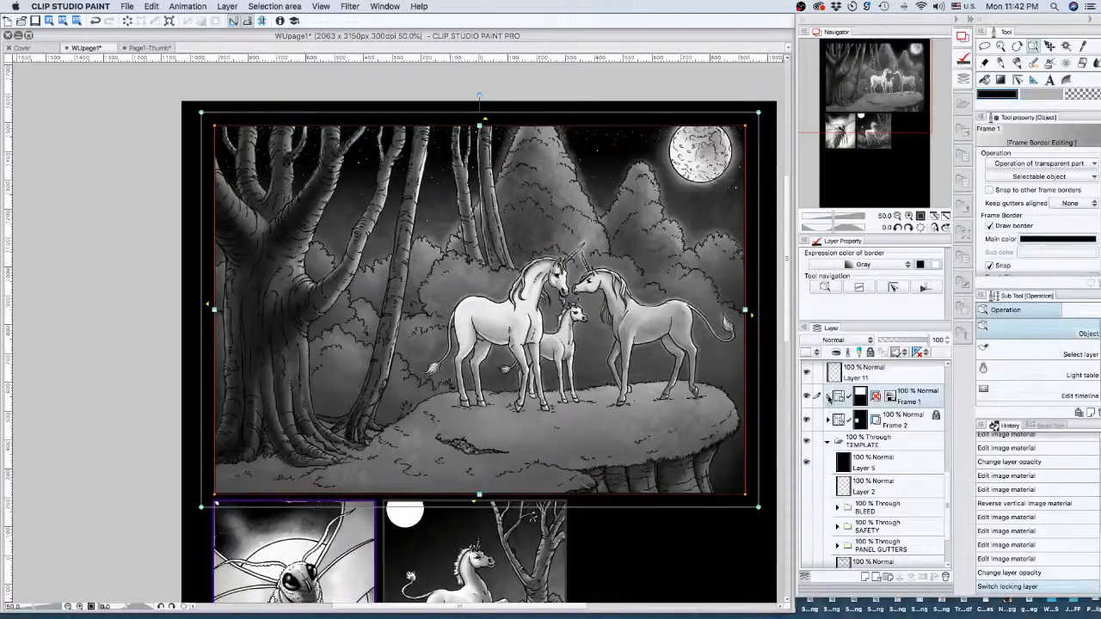
click(827, 395)
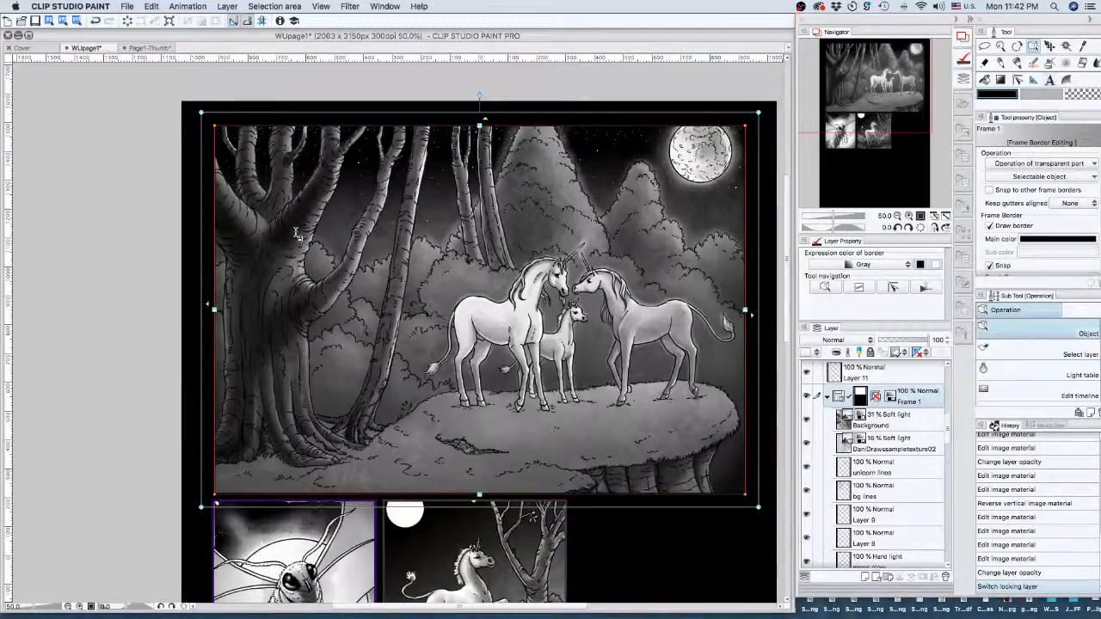
- Type the two-line title over the trees with the Text tool
key(t)
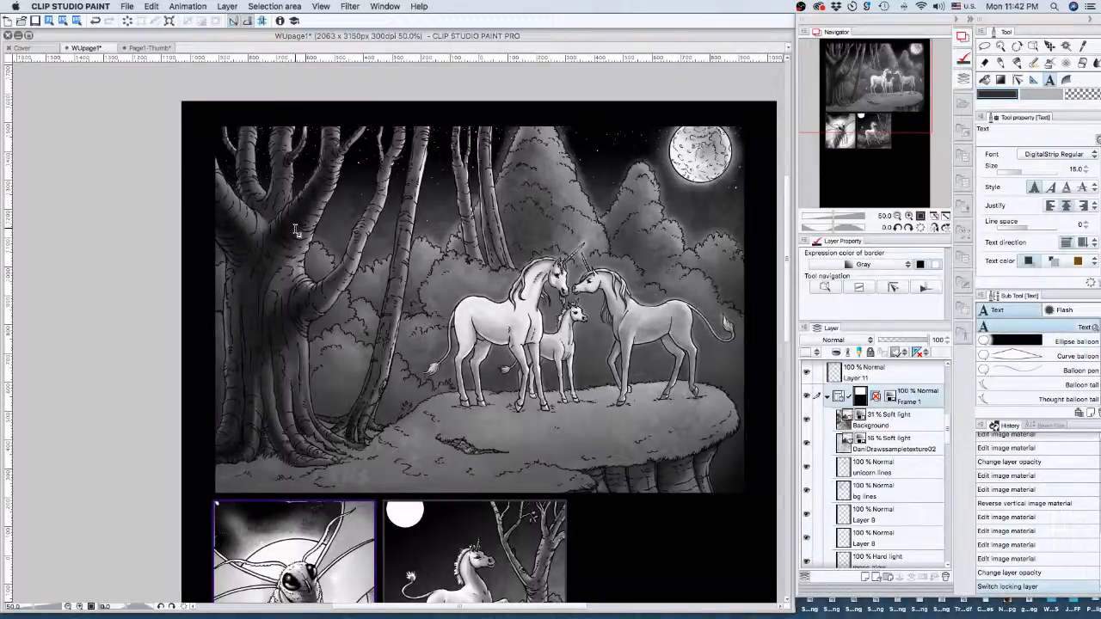
click(294, 228)
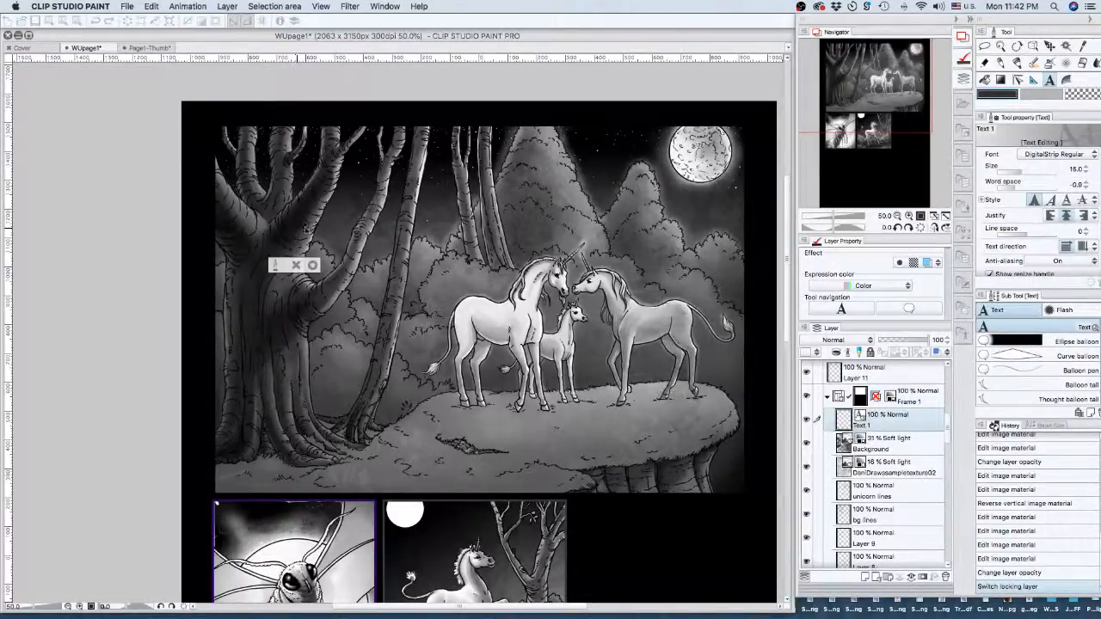
text(The)
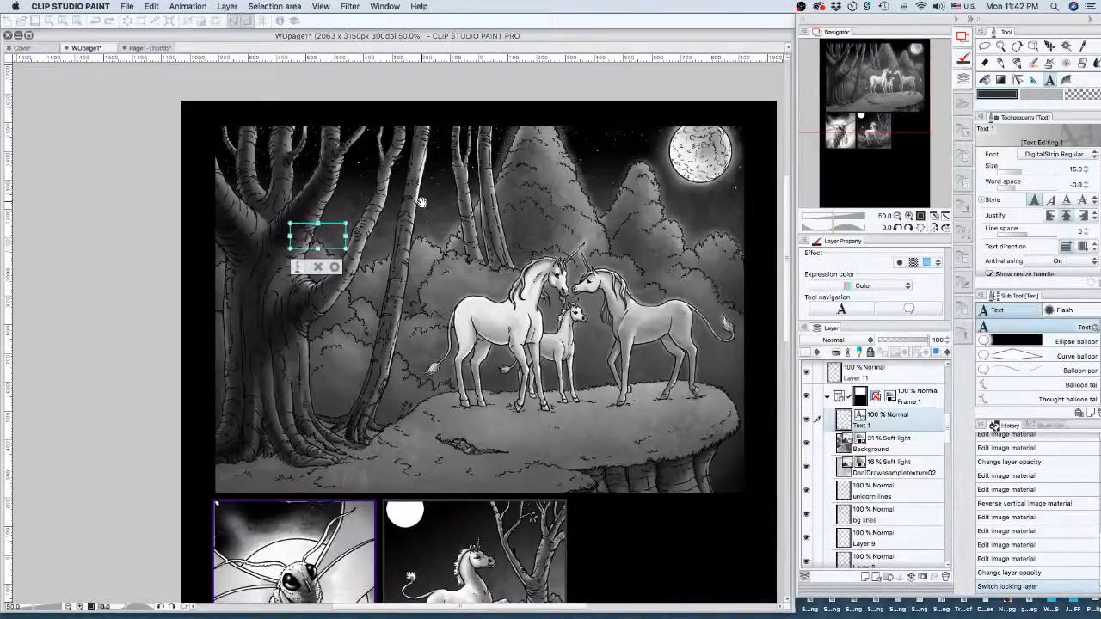
text( un)
key(Return)
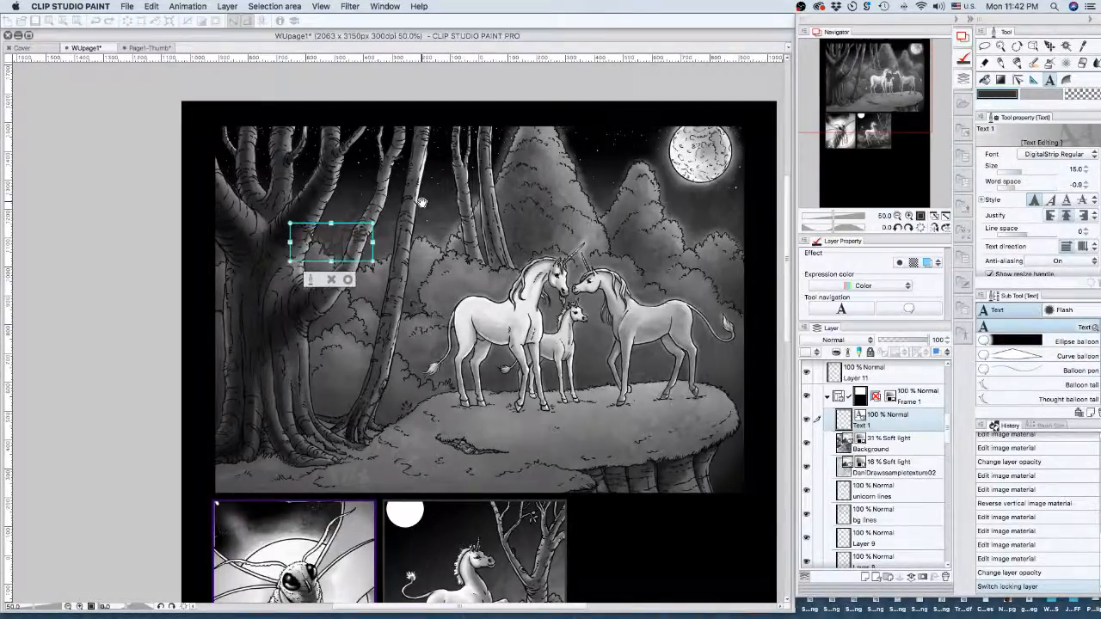
text(moonlight)
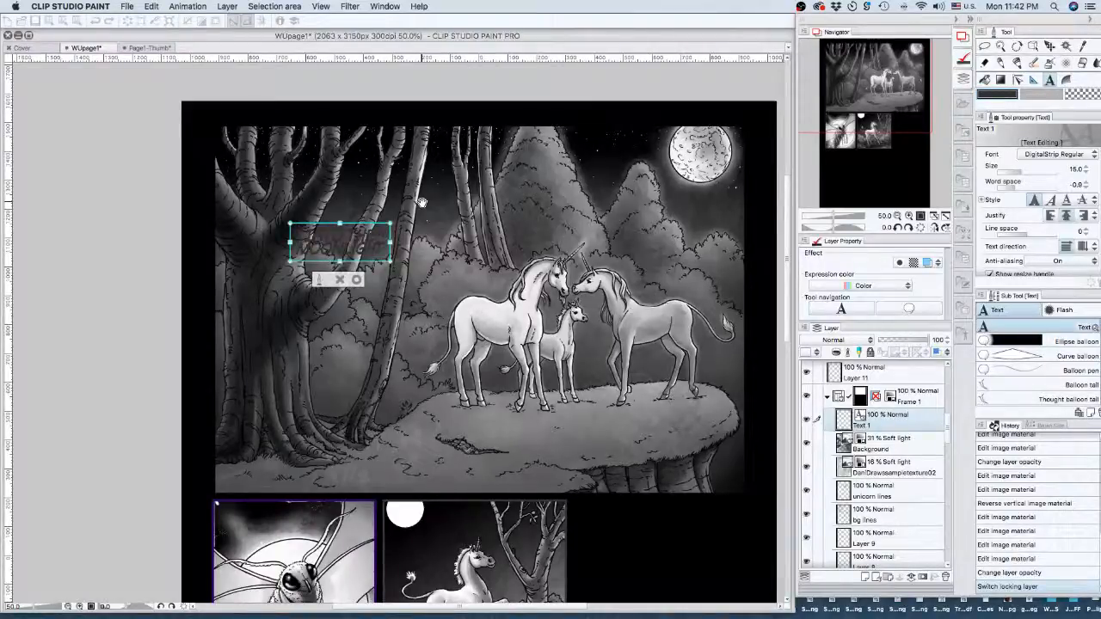
click(356, 280)
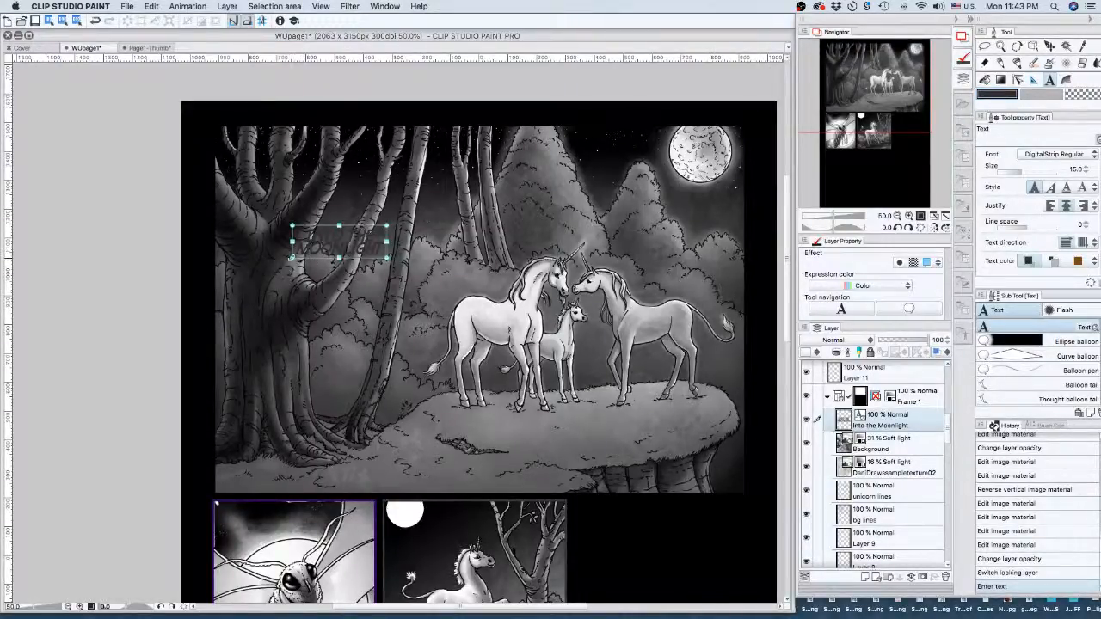
- Enlarge the title box, shift it right and tighten its word spacing to -1.6
drag(292, 258, 225, 319)
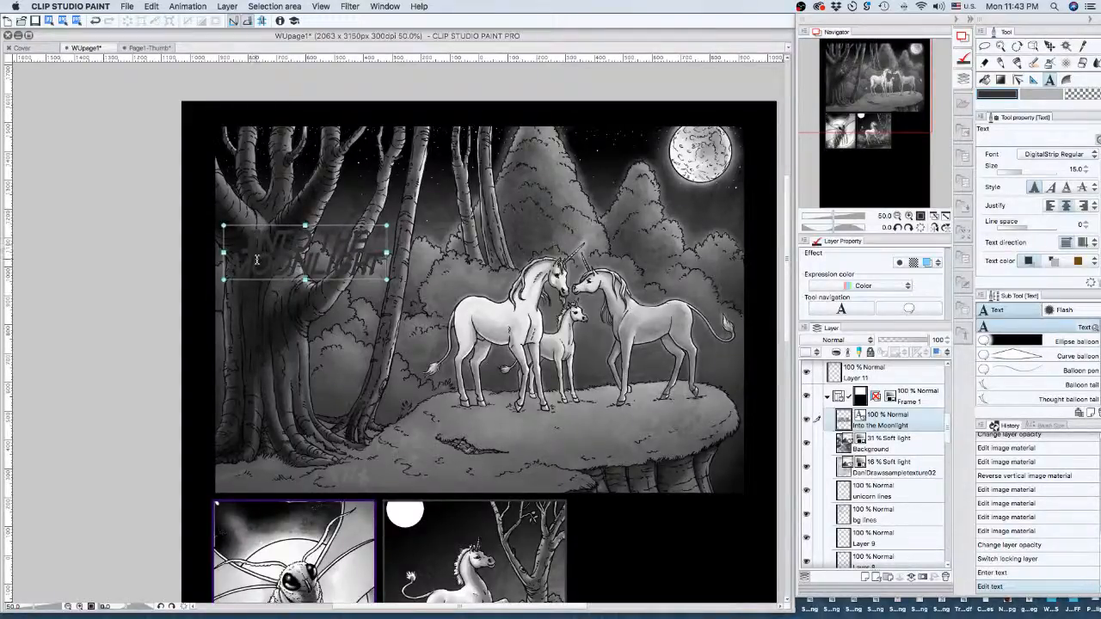
drag(254, 251, 388, 241)
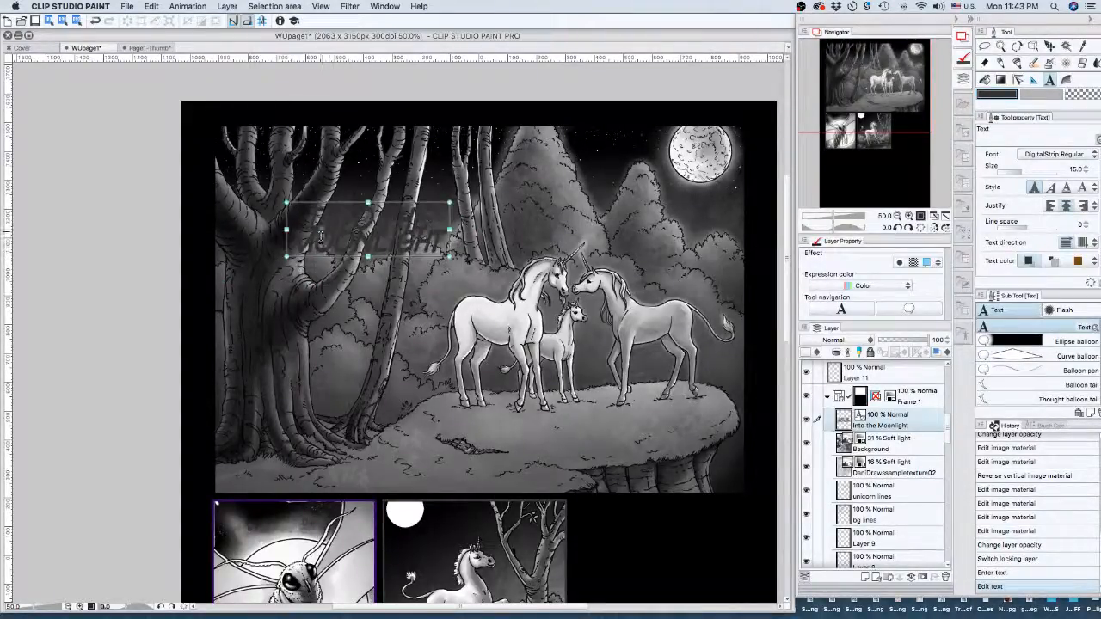
click(304, 221)
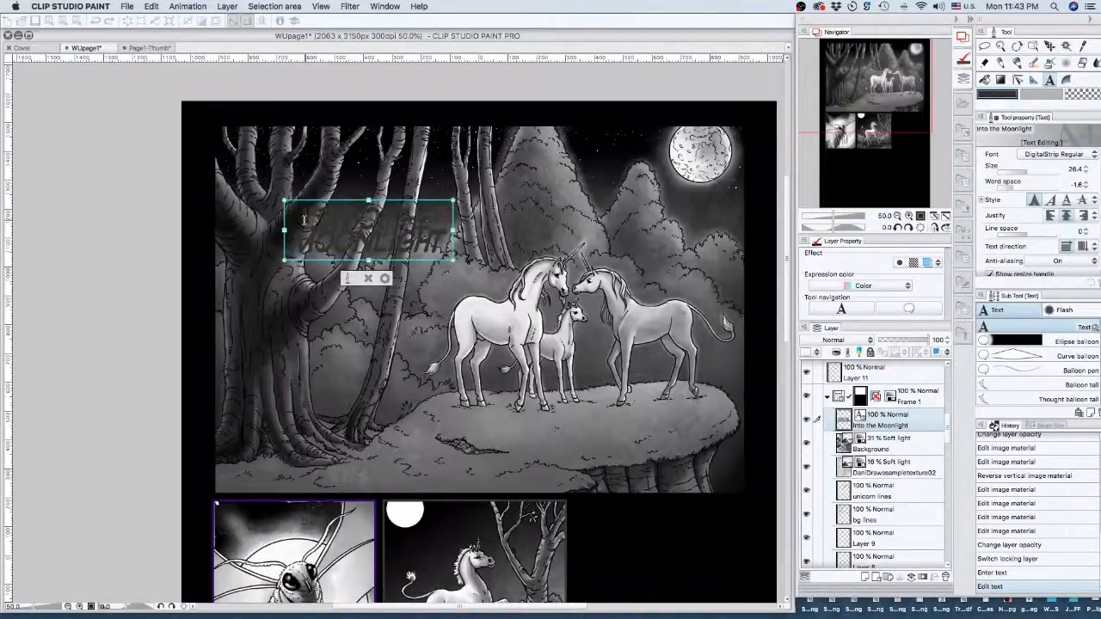
drag(303, 221, 441, 231)
click(445, 231)
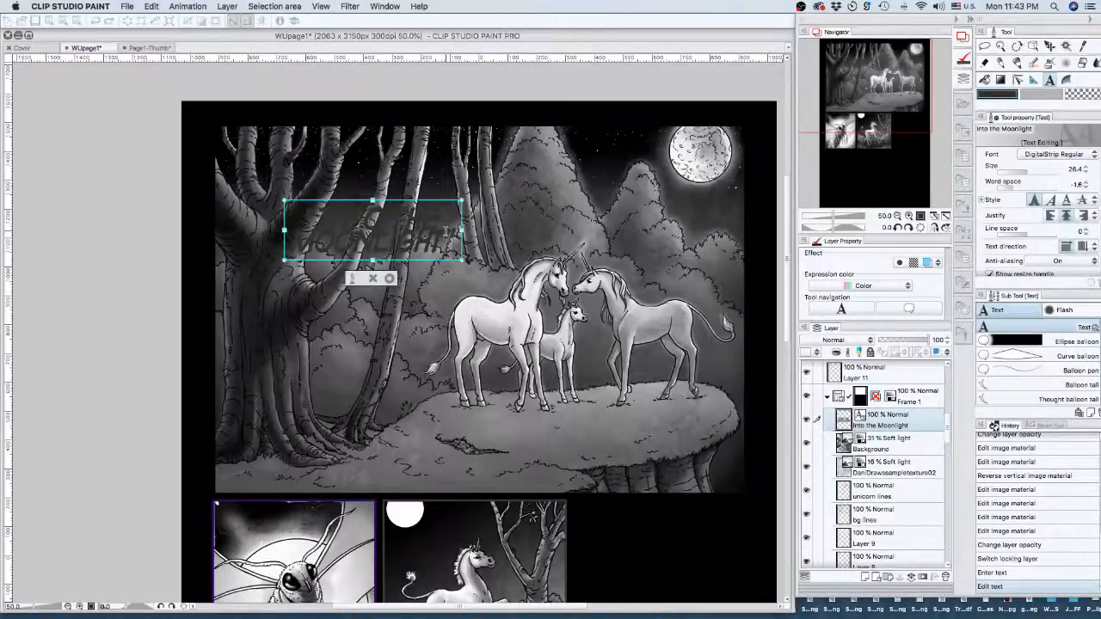
drag(444, 230, 252, 199)
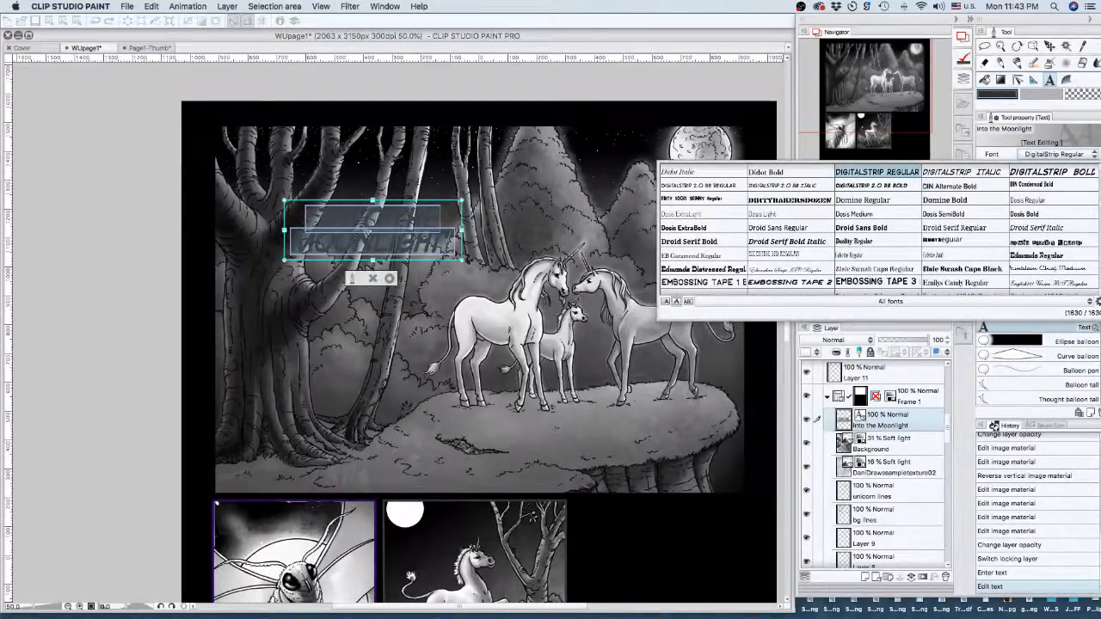
- Apply Henny Penny Regular from the Tool property font list to the title
scroll(881, 228, up, 1)
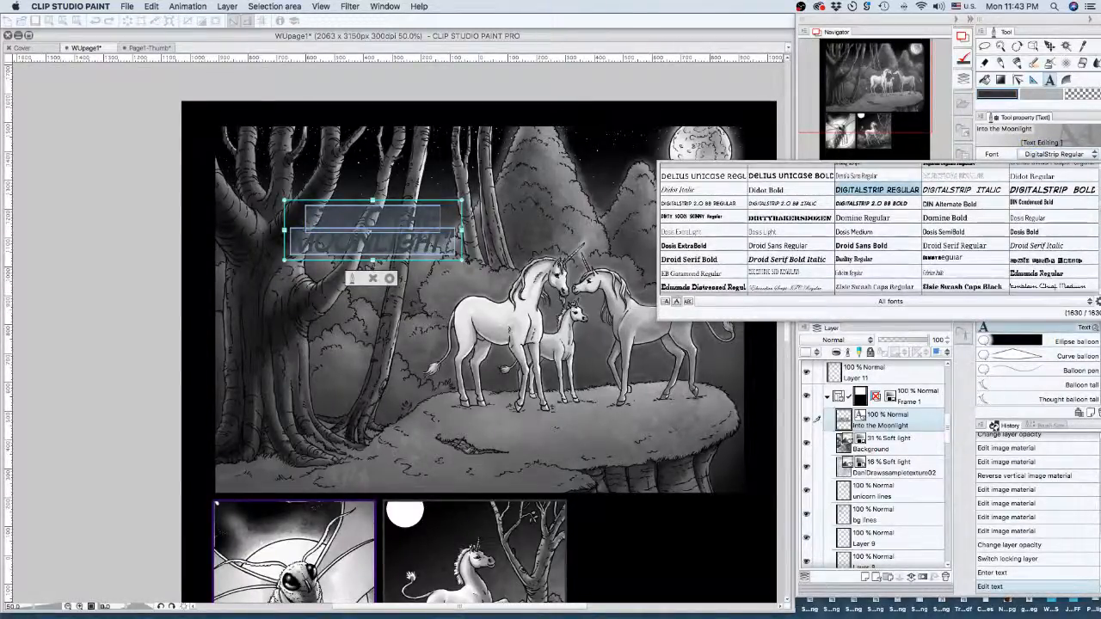
scroll(877, 228, down, 5)
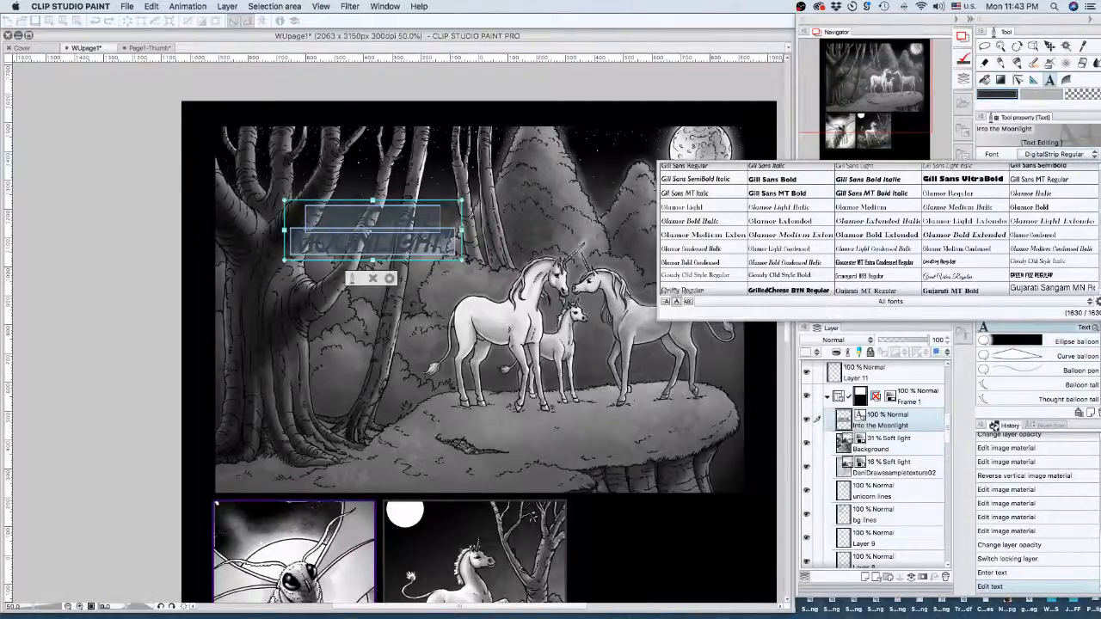
scroll(877, 228, down, 3)
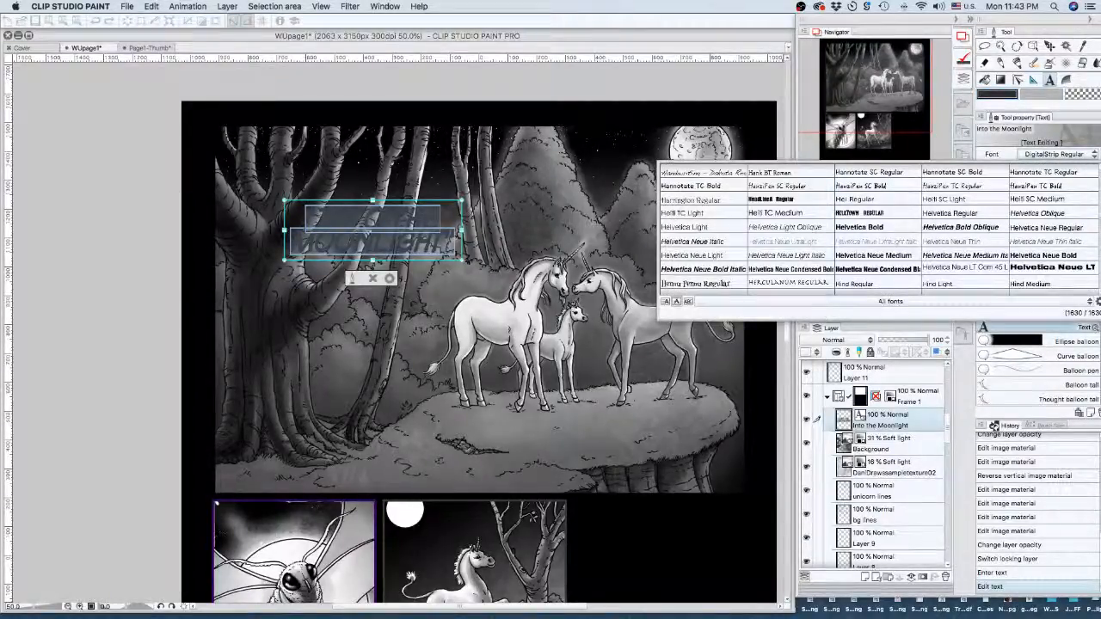
scroll(701, 286, down, 3)
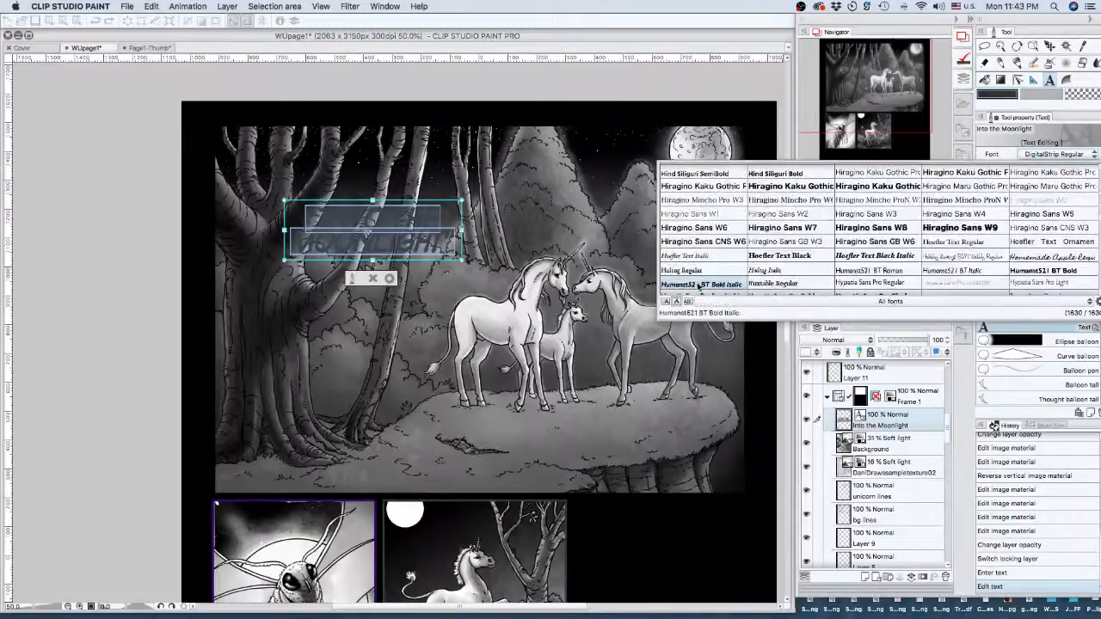
scroll(701, 286, down, 1)
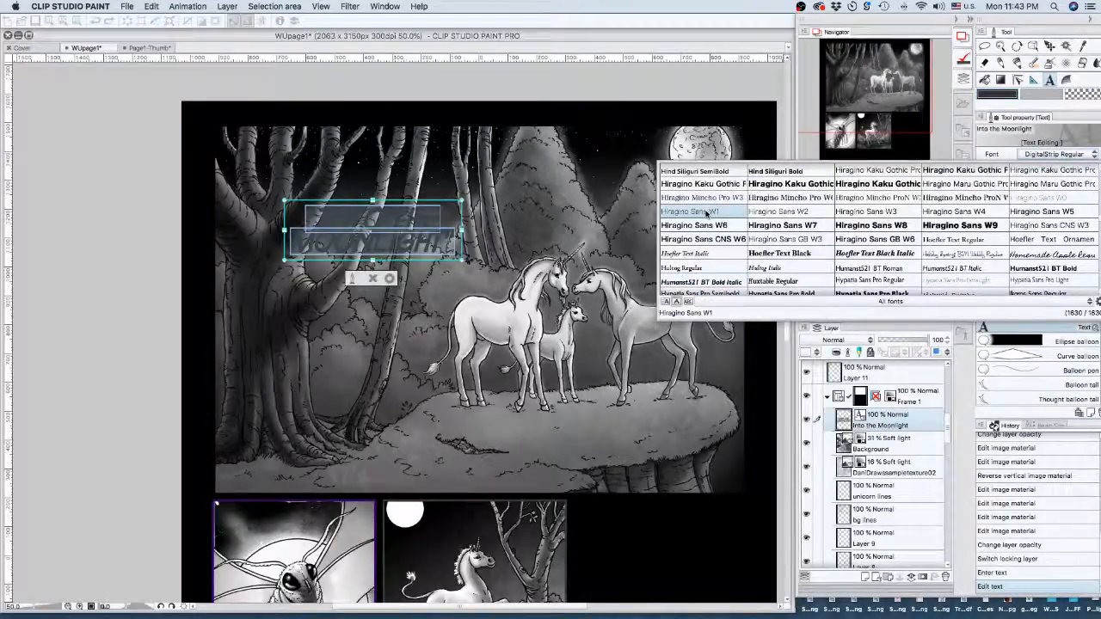
scroll(706, 212, up, 1)
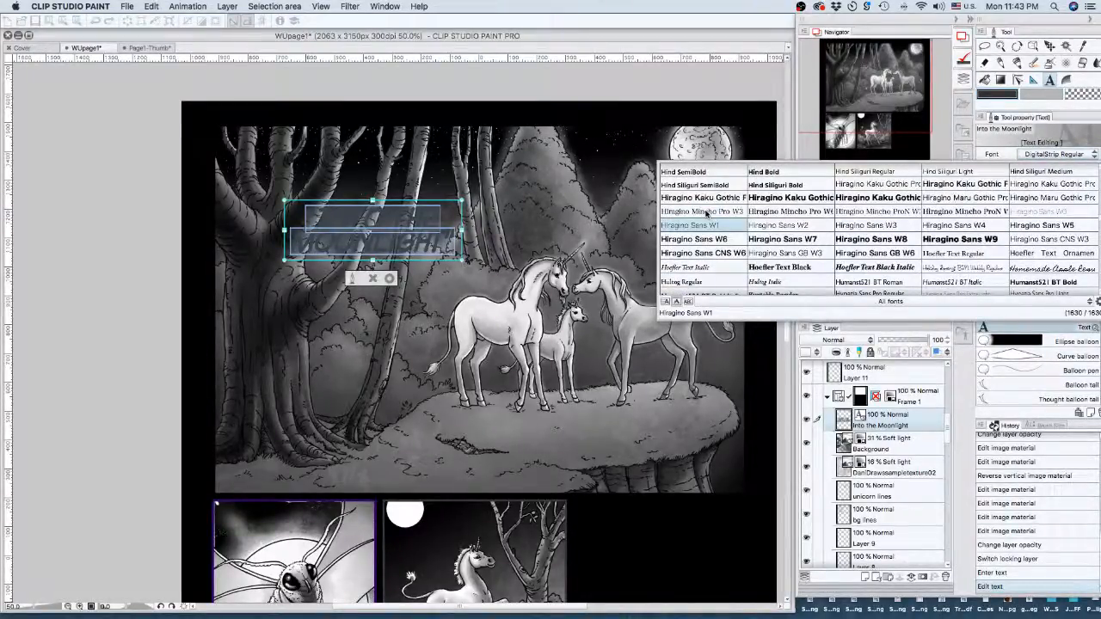
scroll(706, 213, up, 1)
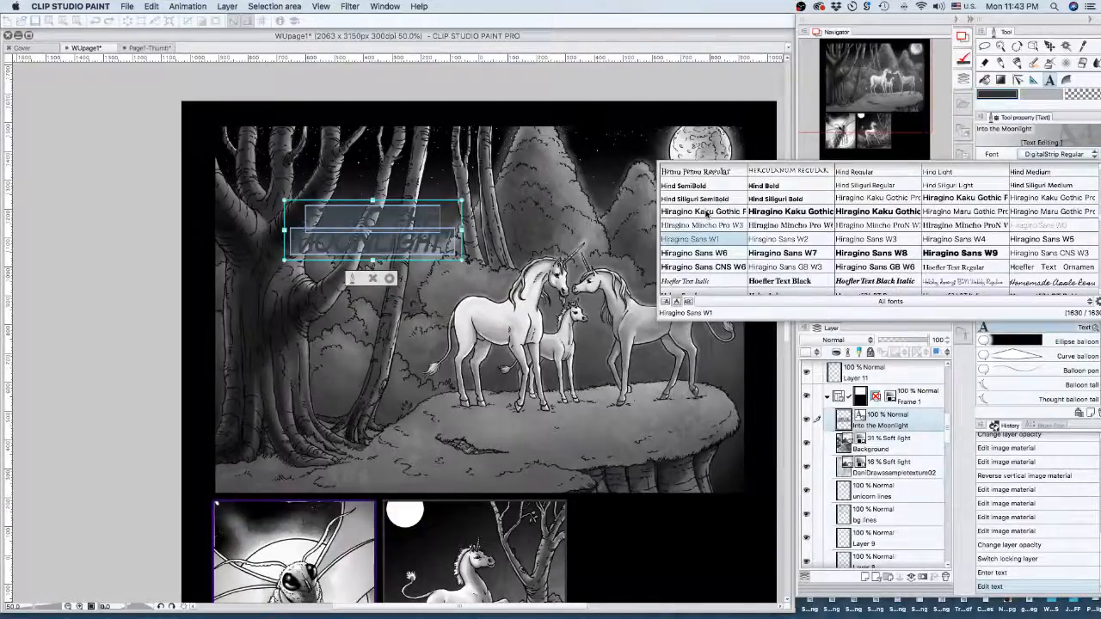
scroll(705, 192, up, 2)
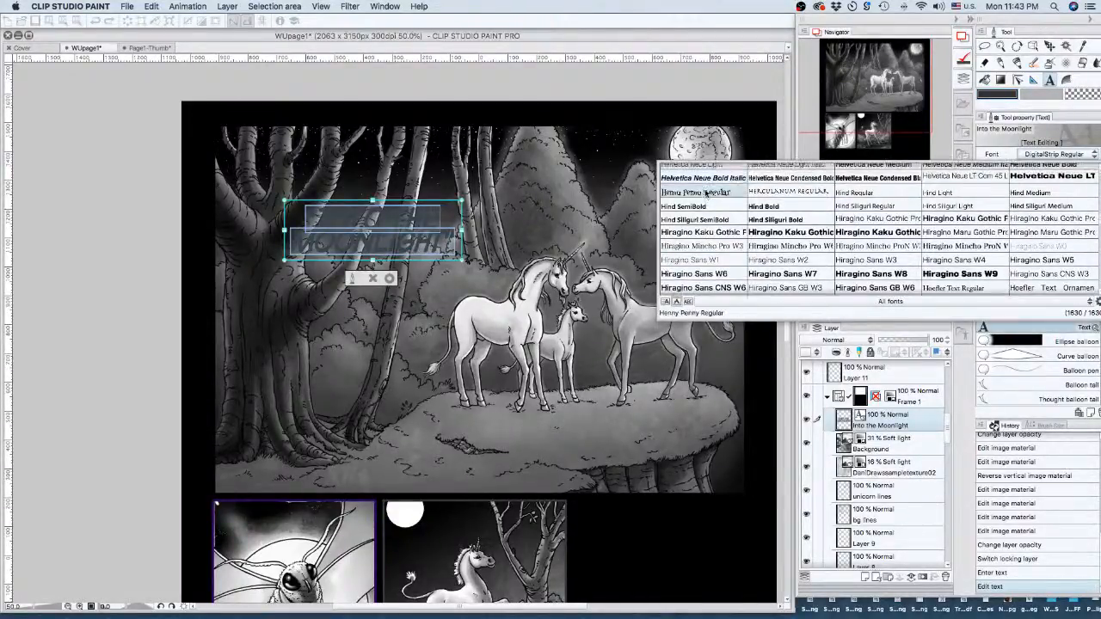
click(706, 193)
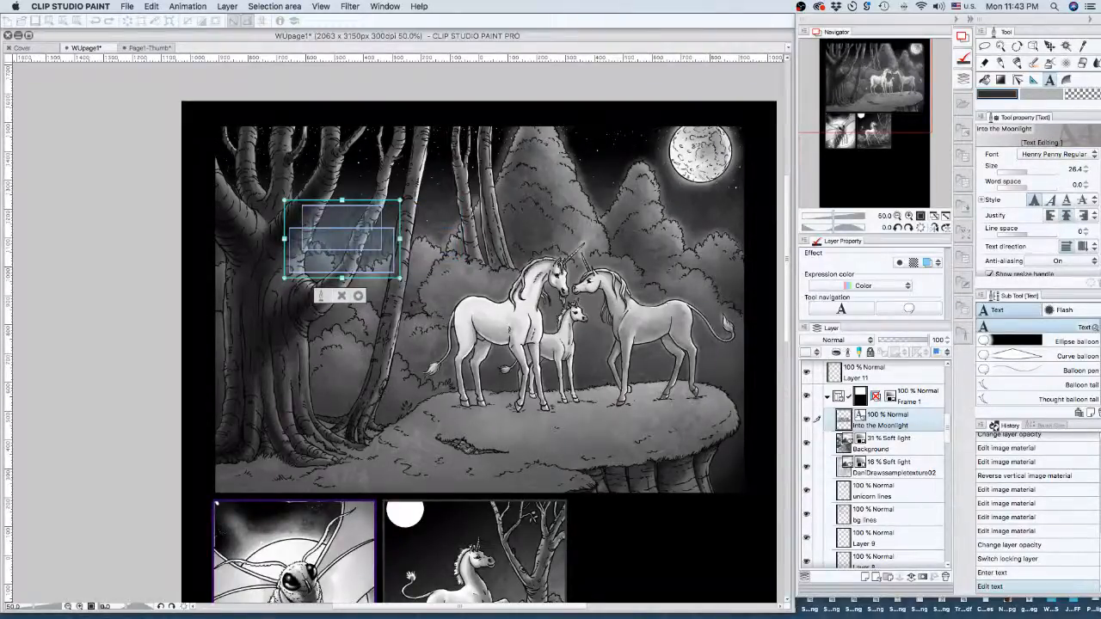
- Set the title's text colour to pure white (FFFFFF)
double_click(1032, 98)
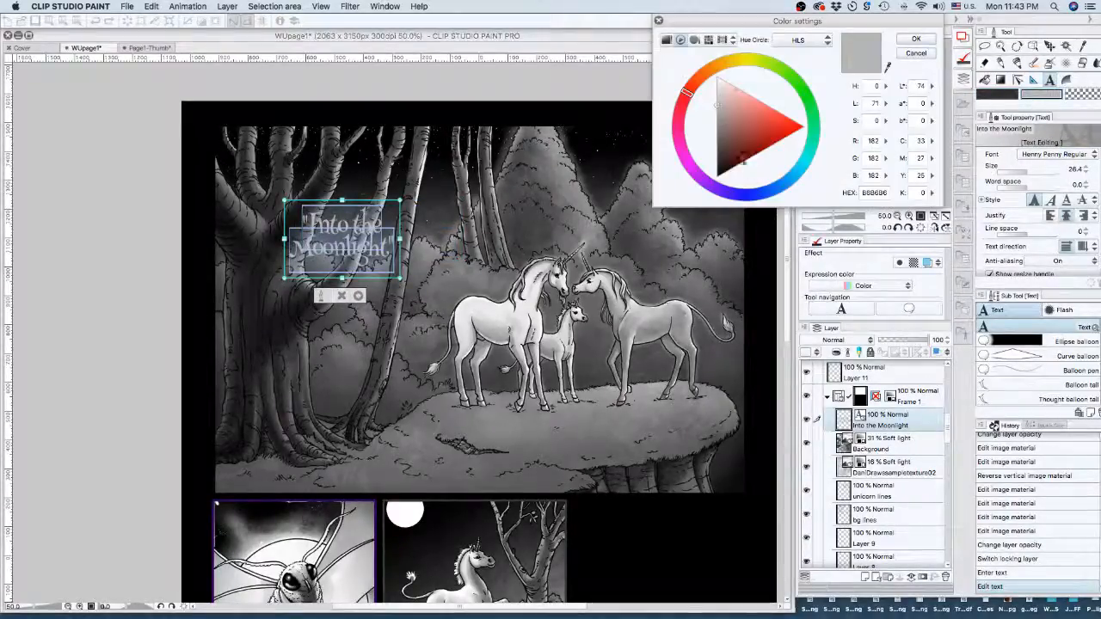
drag(734, 108, 709, 65)
click(912, 39)
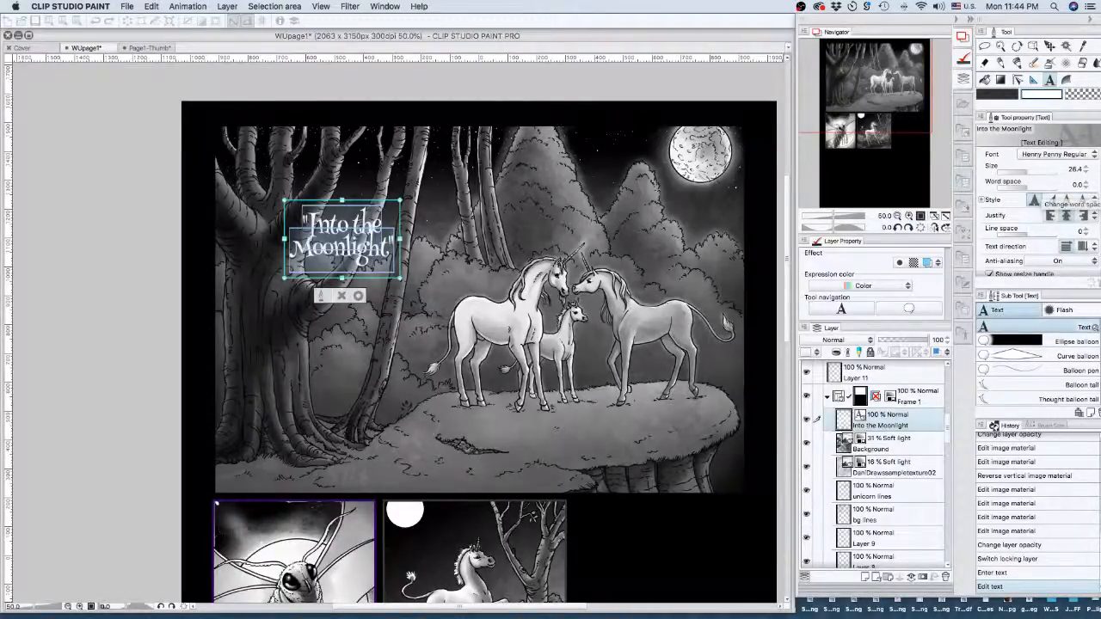
- Widen the title's line spacing with four increments and commit the text
click(1087, 232)
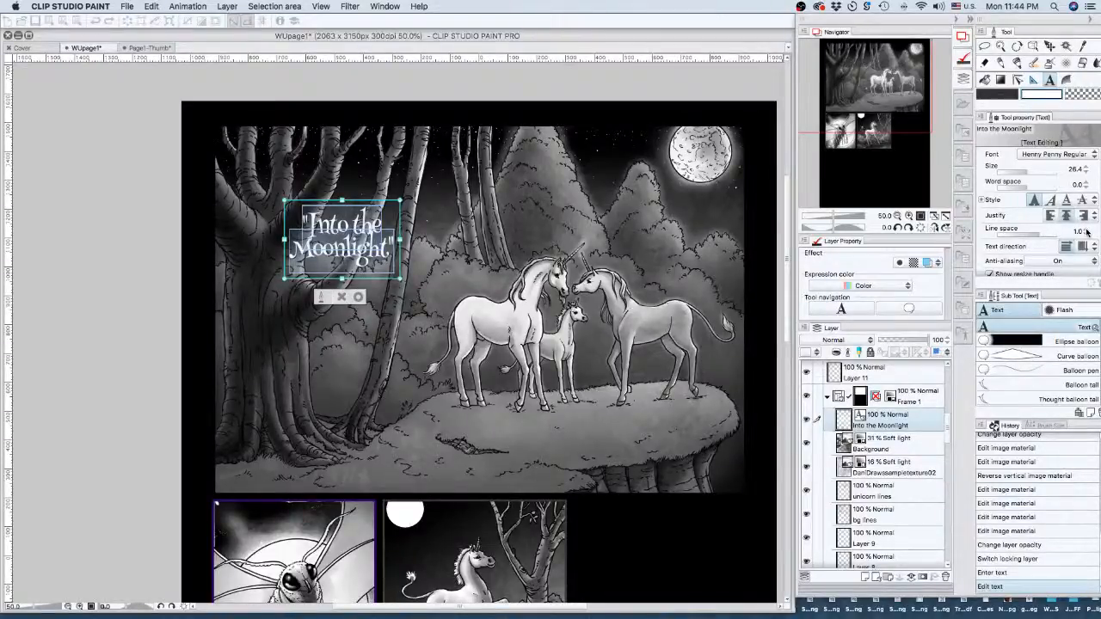
click(1086, 233)
click(1086, 232)
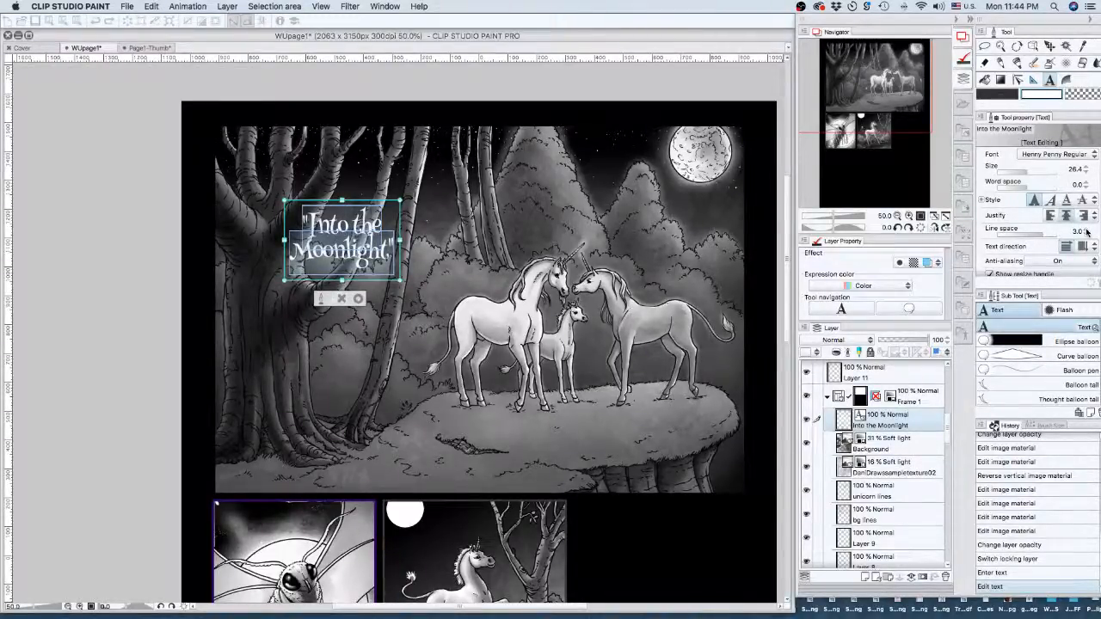
click(1086, 233)
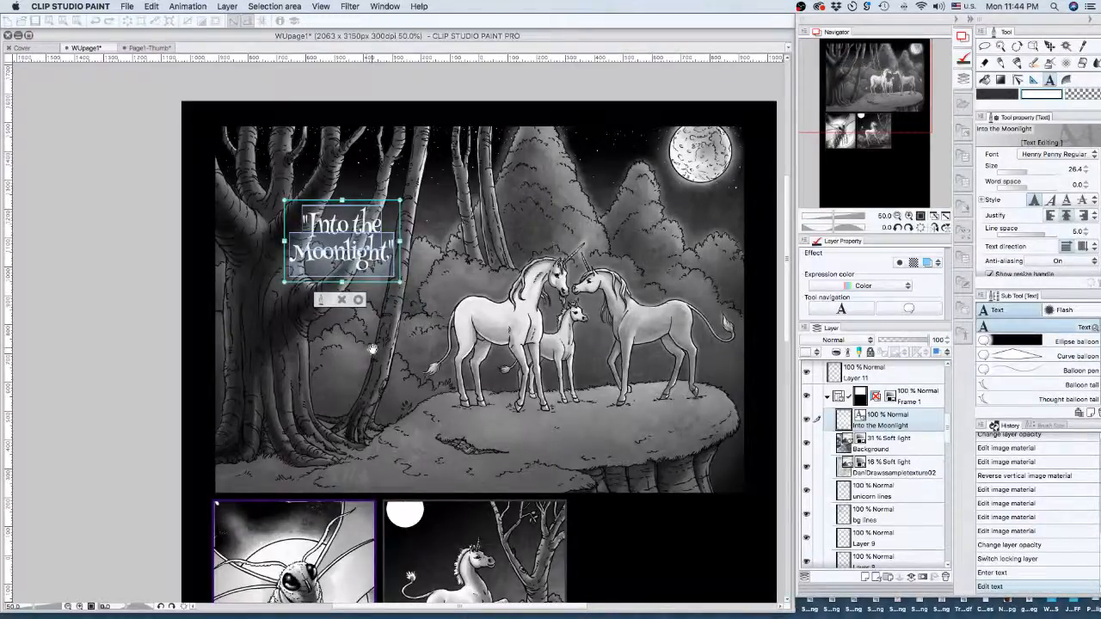
click(358, 301)
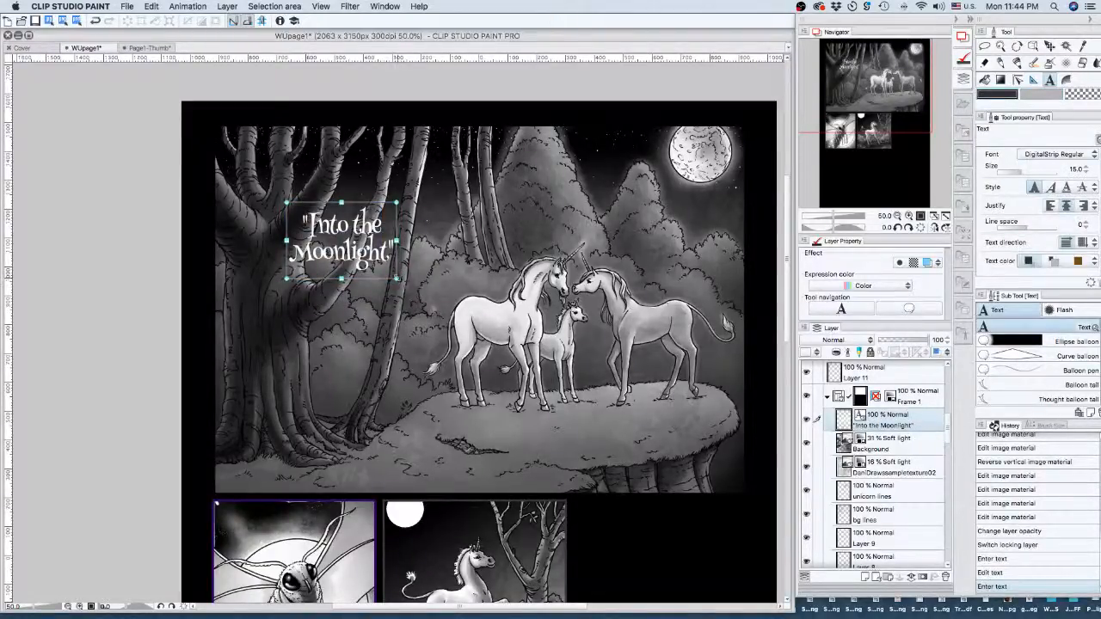
- Enlarge the title to size 56.9 and nudge it across the panel
drag(396, 279, 516, 366)
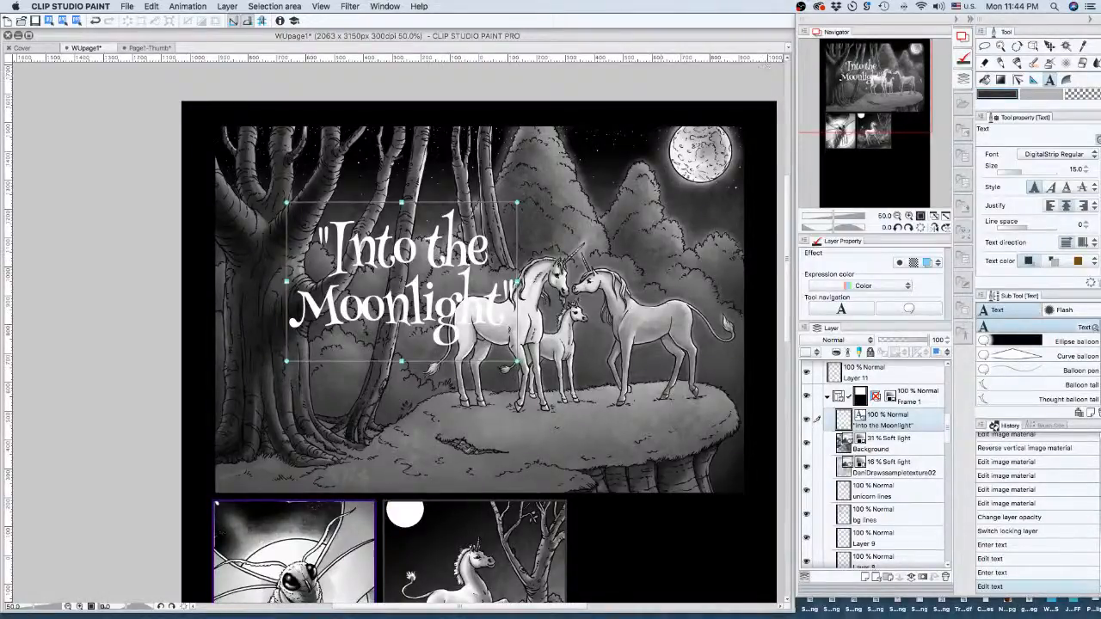
click(1049, 45)
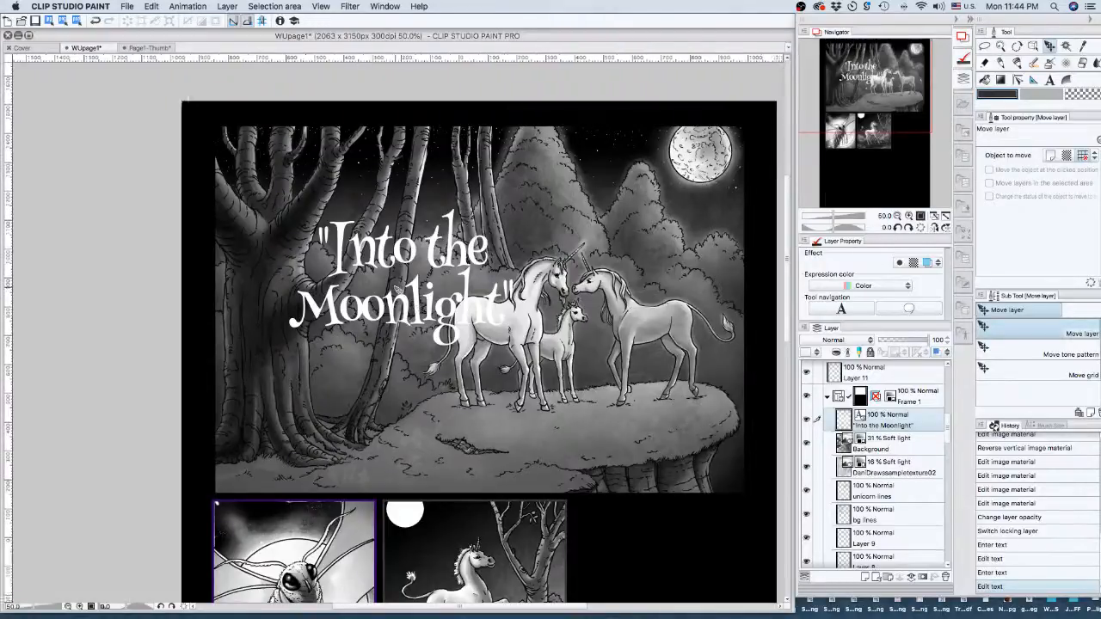
drag(397, 290, 427, 291)
- Move the title up and left into the unicorn panel's top-left corner with the Object tool
key(ctrl+z)
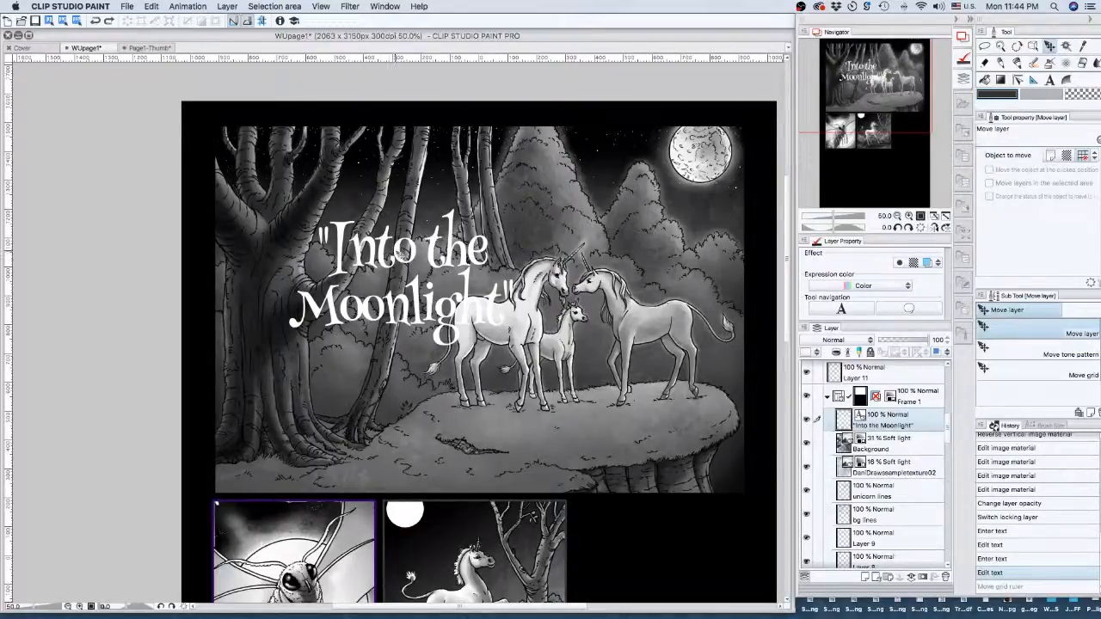
key(ctrl+y)
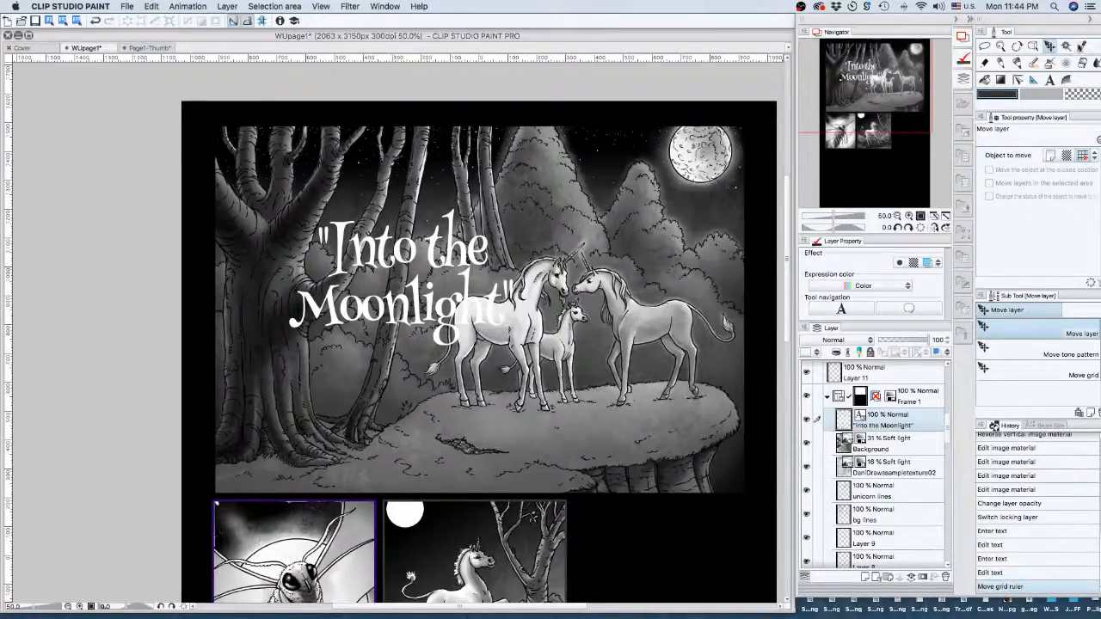
key(o)
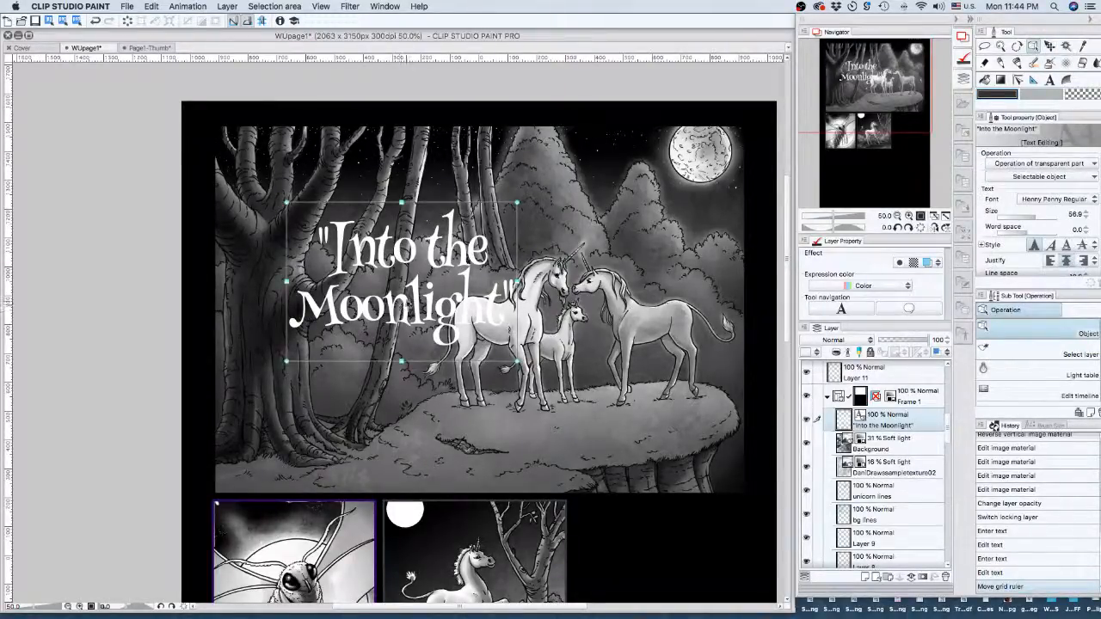
drag(405, 300, 358, 294)
drag(357, 293, 355, 242)
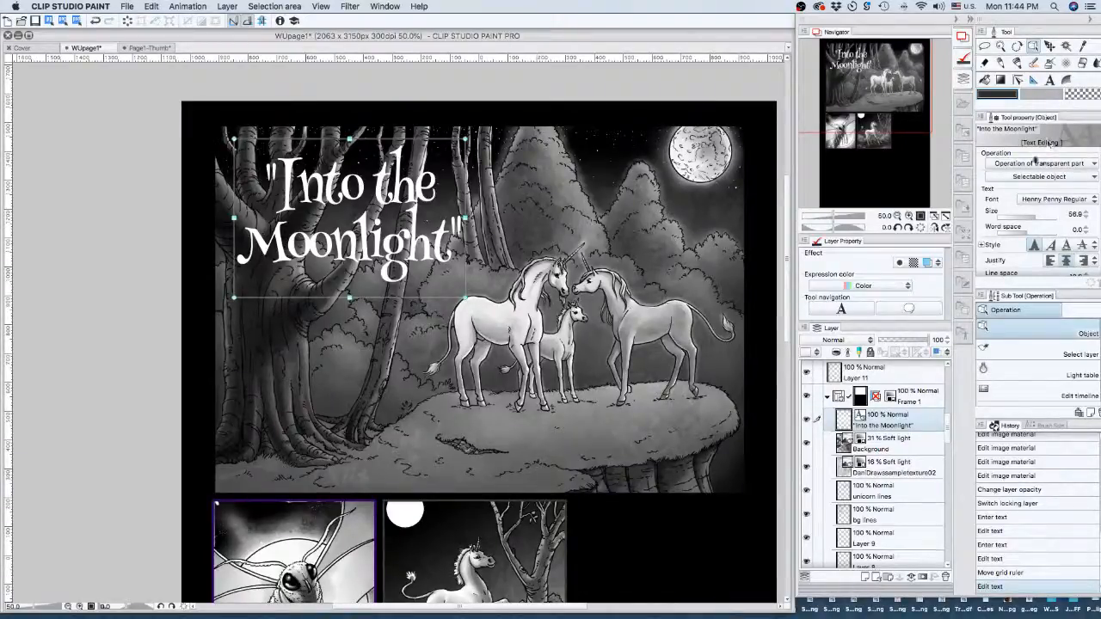
scroll(1038, 210, down, 5)
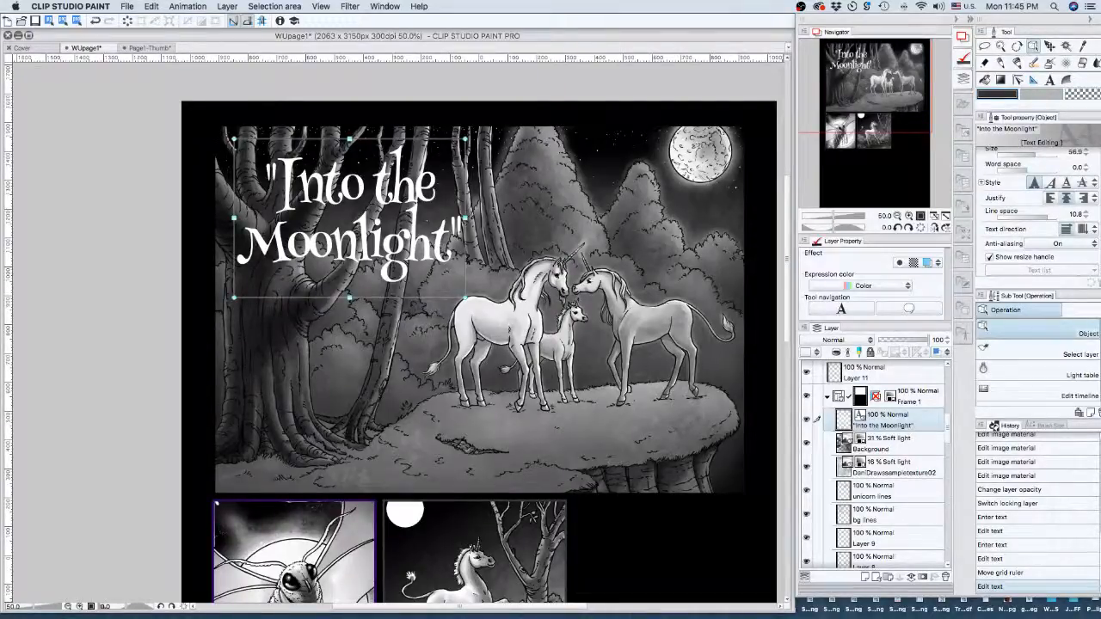
scroll(1038, 210, up, 4)
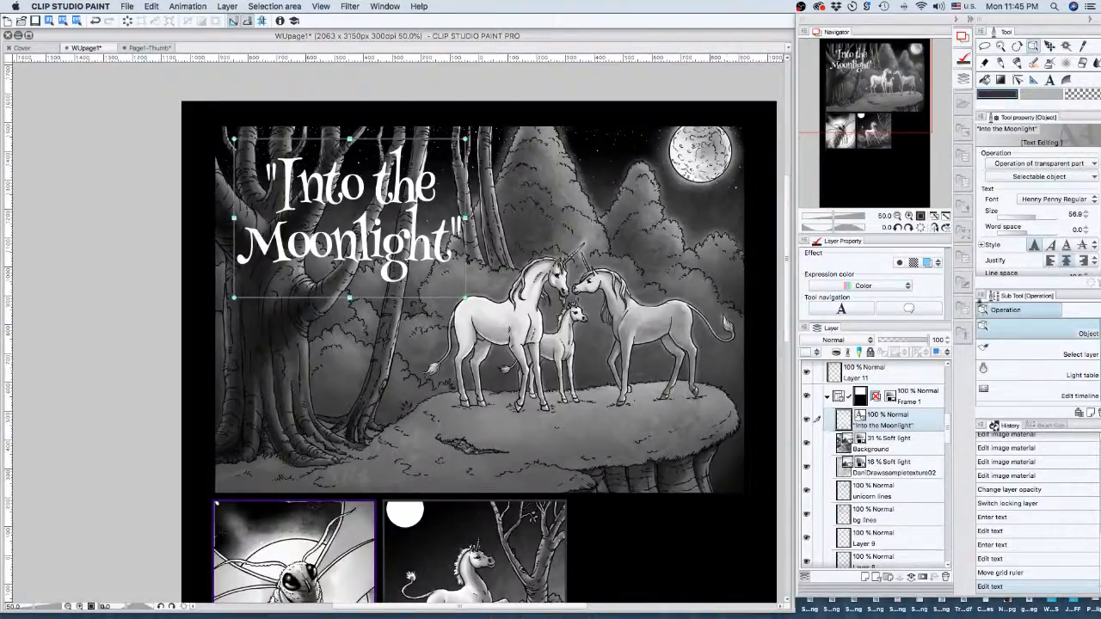
- Replace the title's opening straight quote with a left curly double quote from the Character Viewer
click(1050, 80)
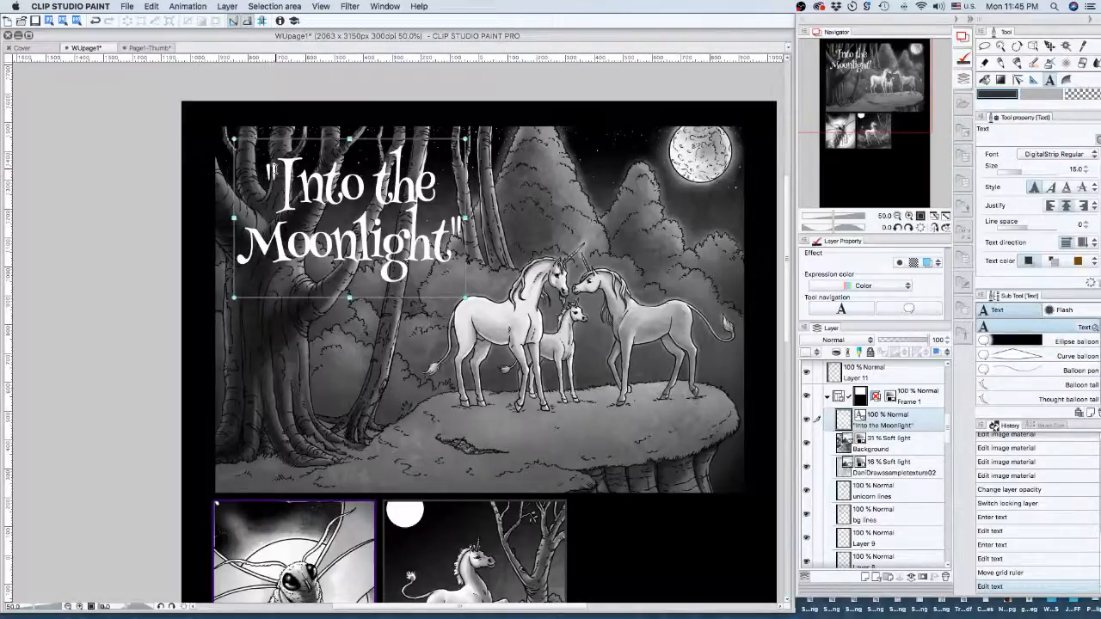
click(275, 170)
drag(263, 170, 276, 169)
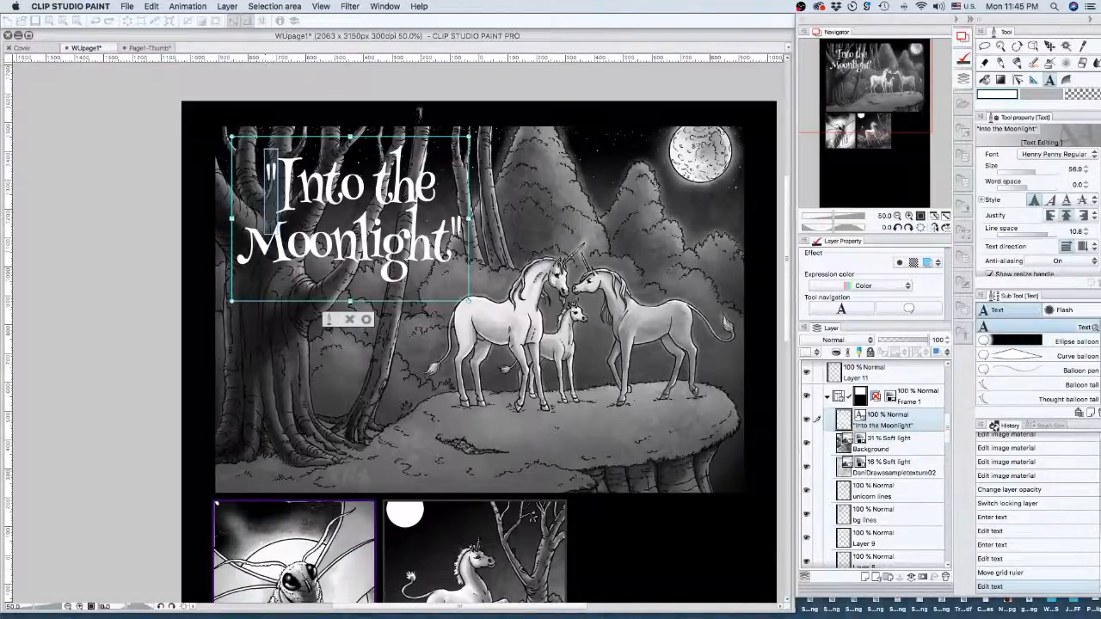
click(963, 6)
click(1000, 101)
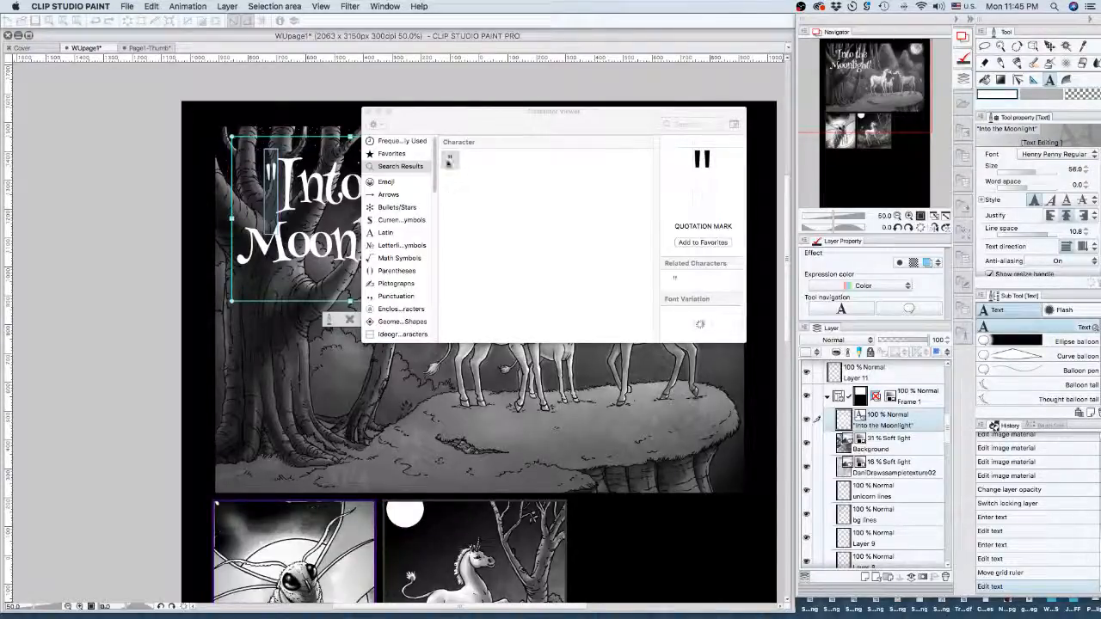
scroll(387, 284, down, 1)
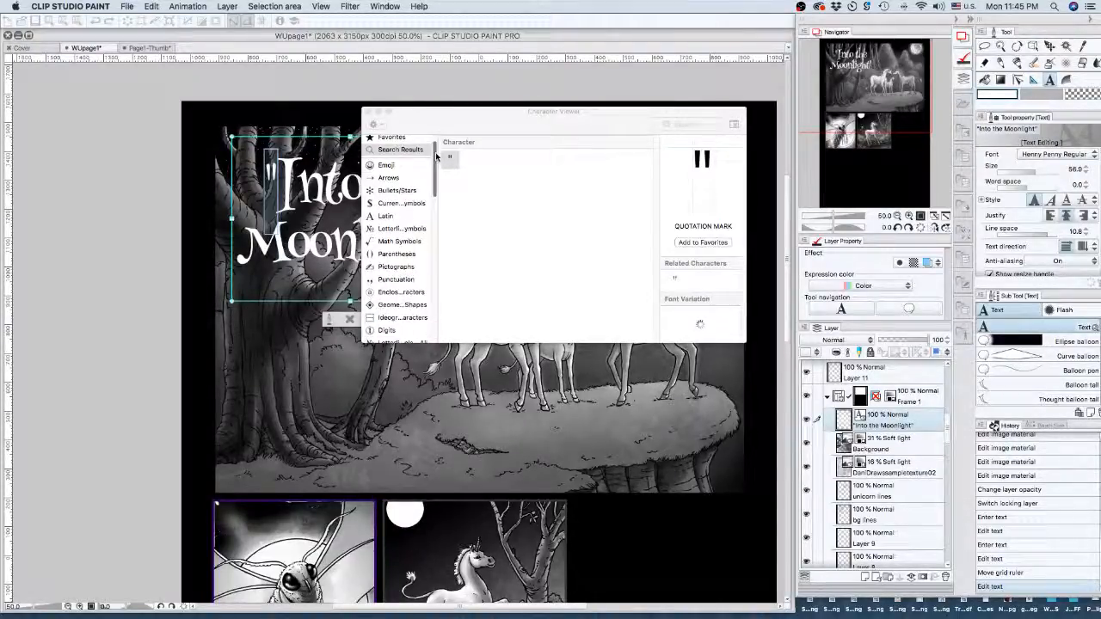
click(383, 281)
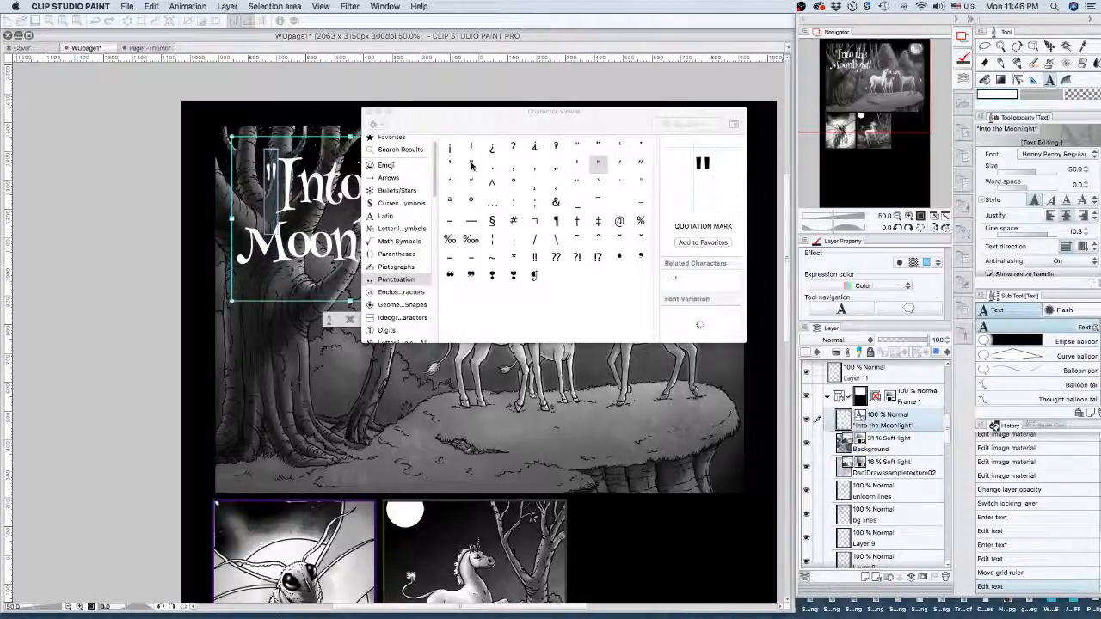
click(471, 164)
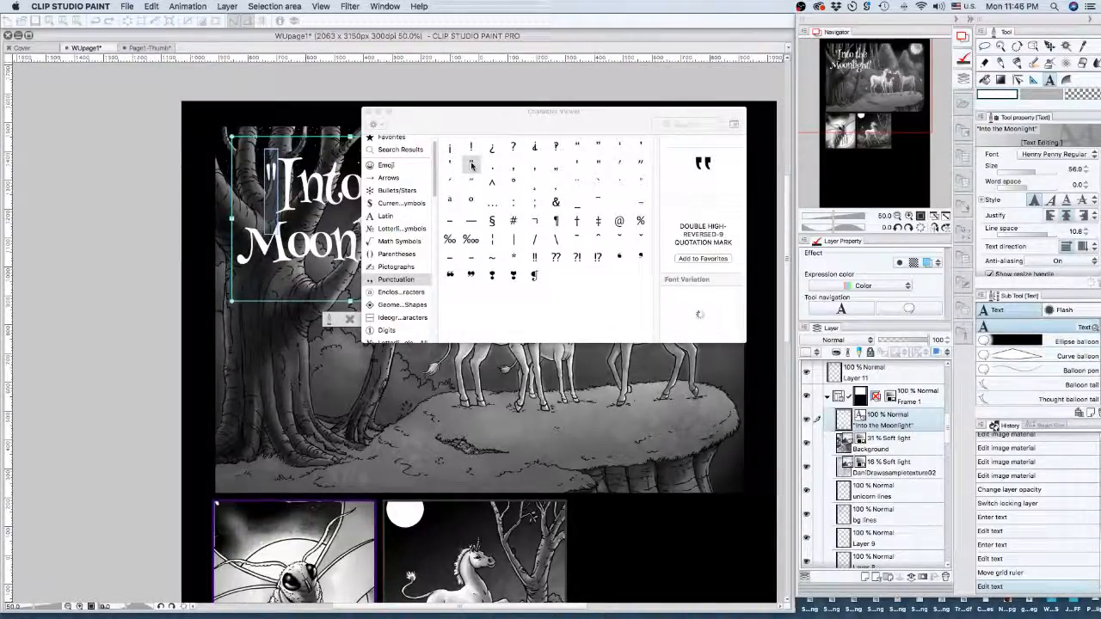
click(579, 145)
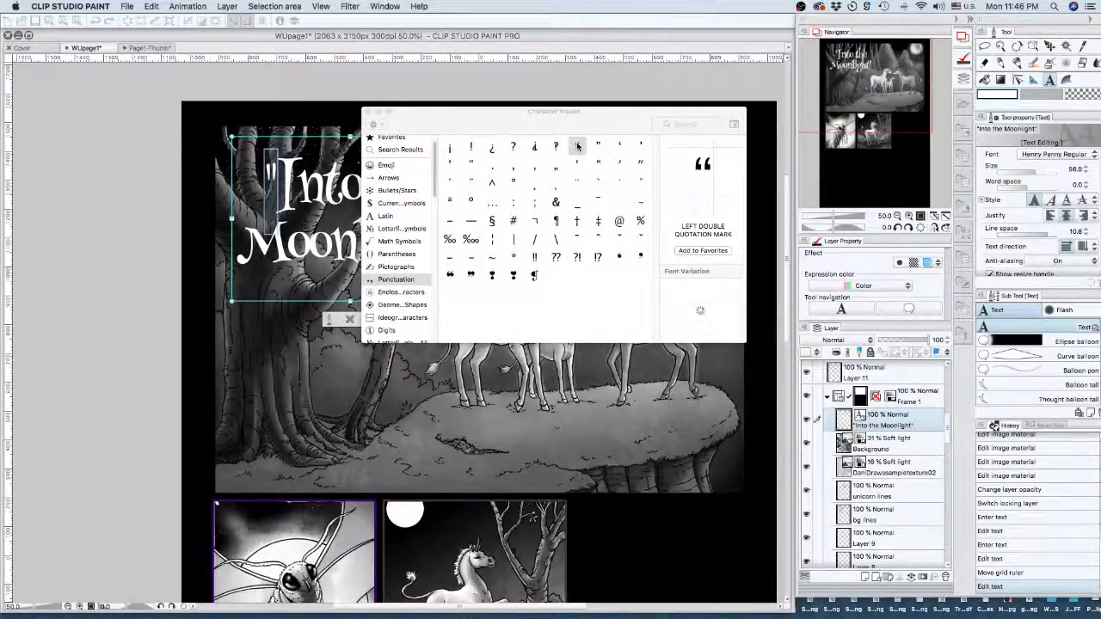
double_click(579, 145)
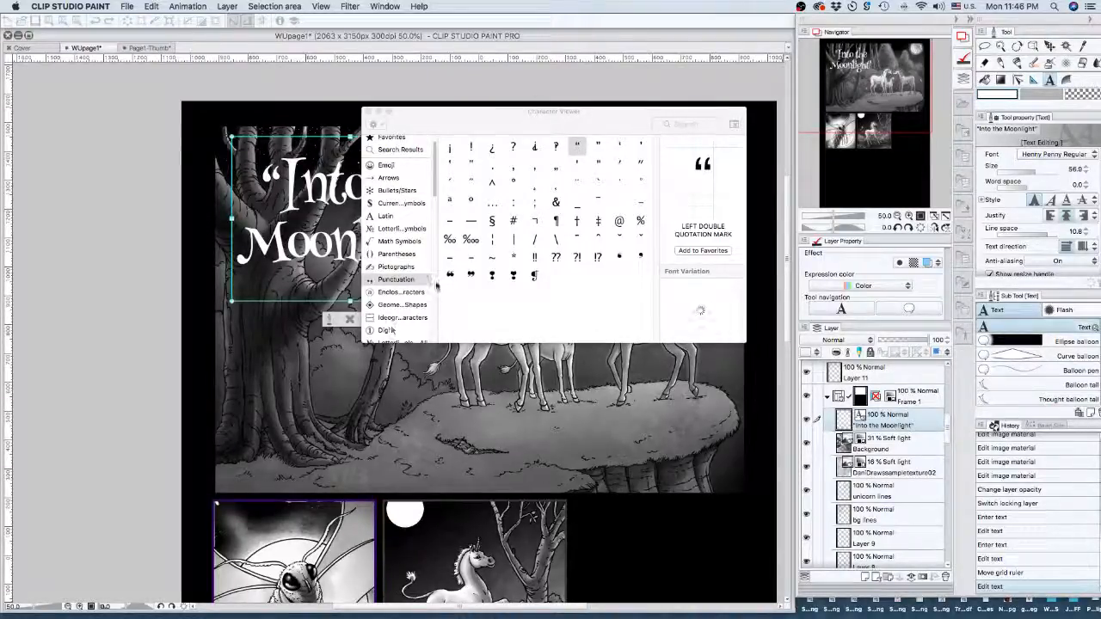
- Replace the quote after Moonlight with a right curly double quote and commit the title
drag(543, 115, 770, 114)
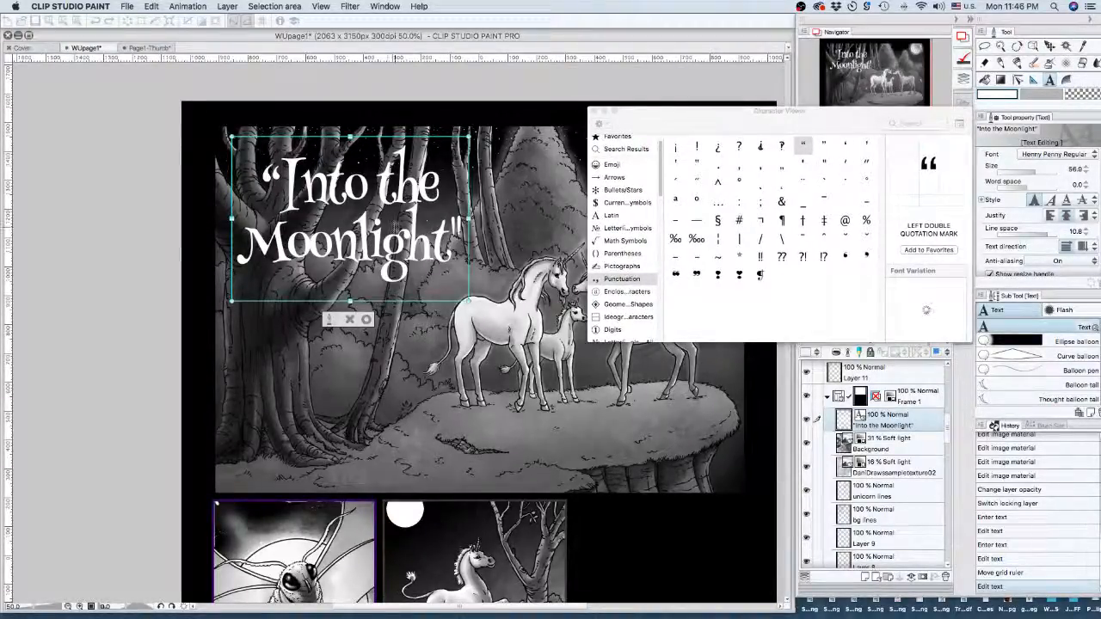
drag(463, 225, 455, 227)
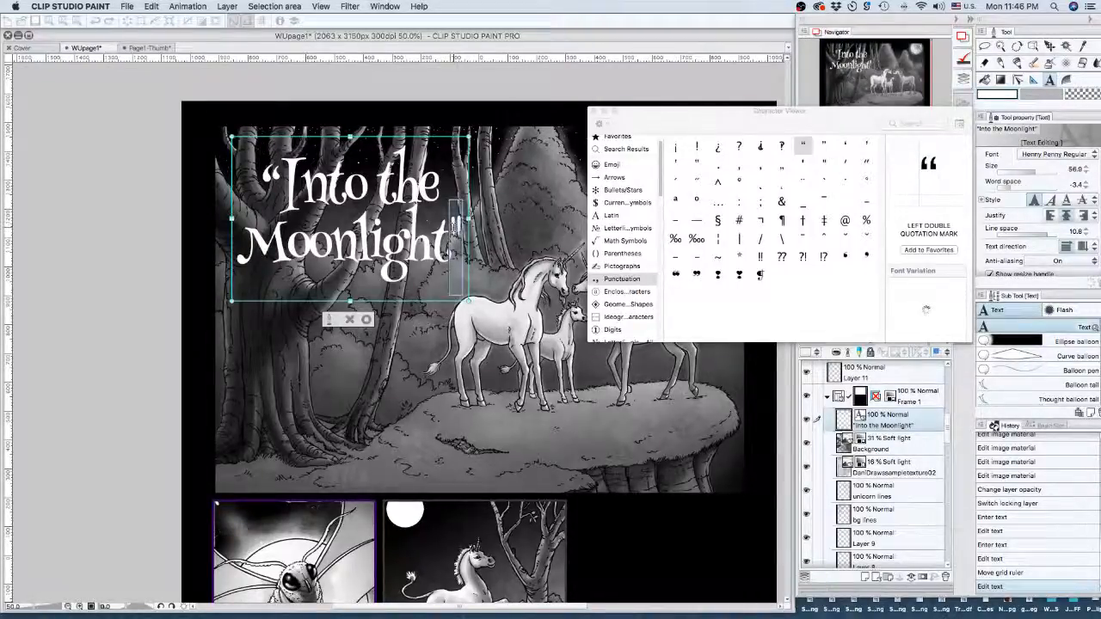
click(824, 146)
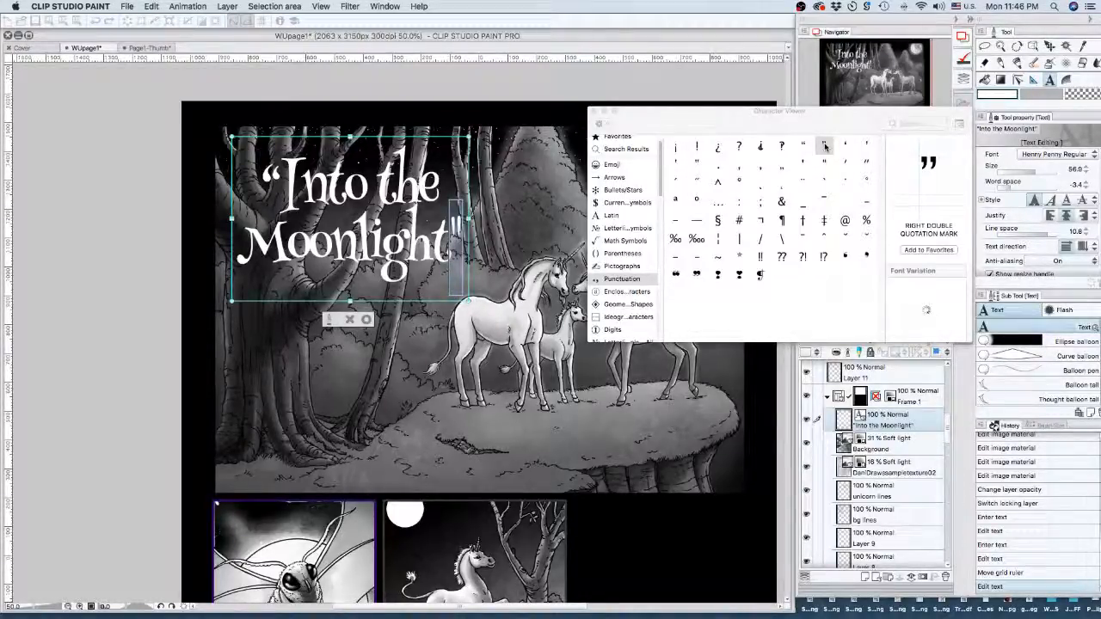
double_click(824, 146)
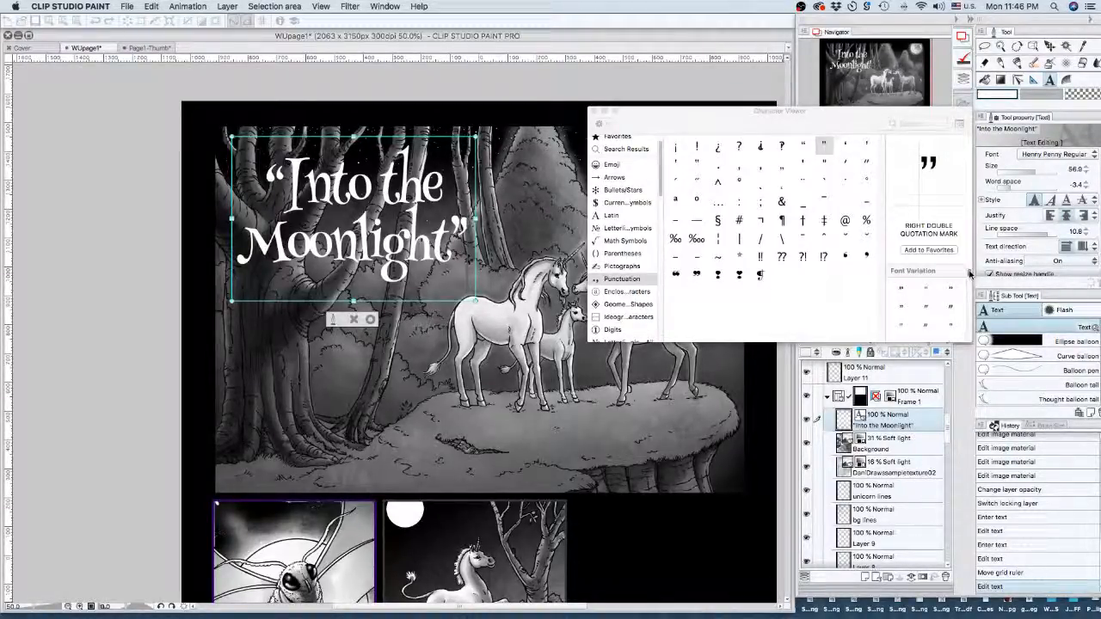
scroll(969, 277, down, 1)
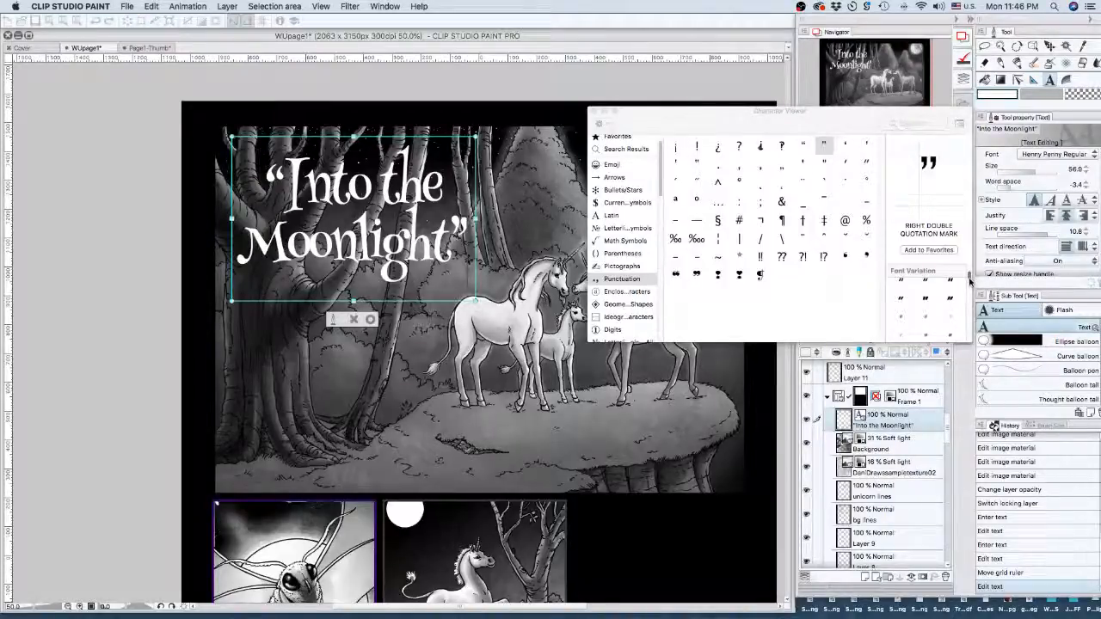
scroll(969, 277, up, 1)
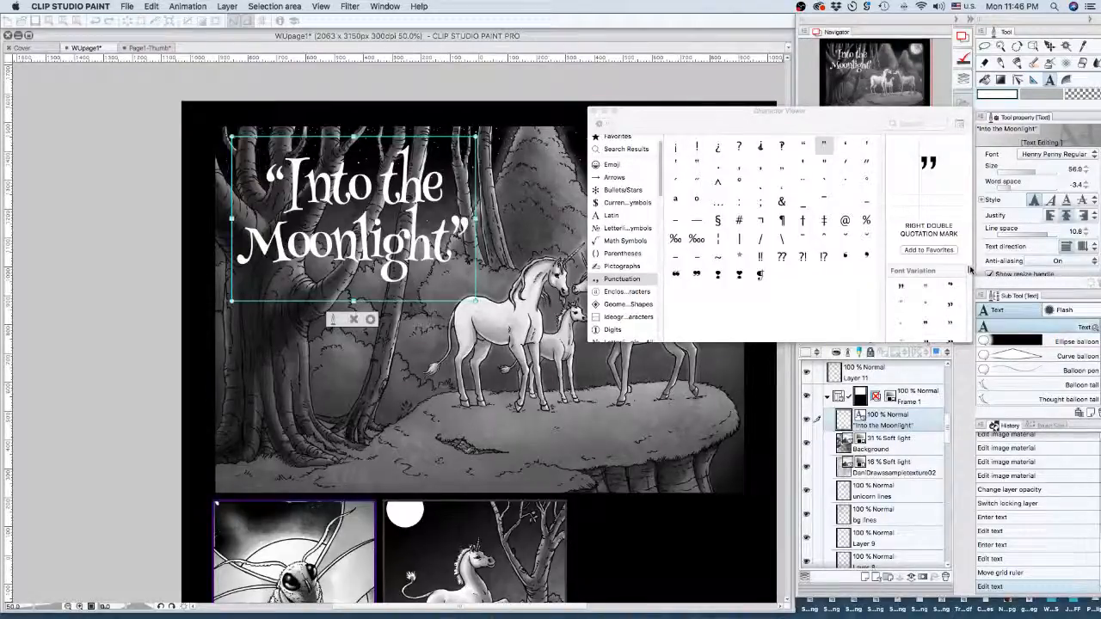
click(370, 320)
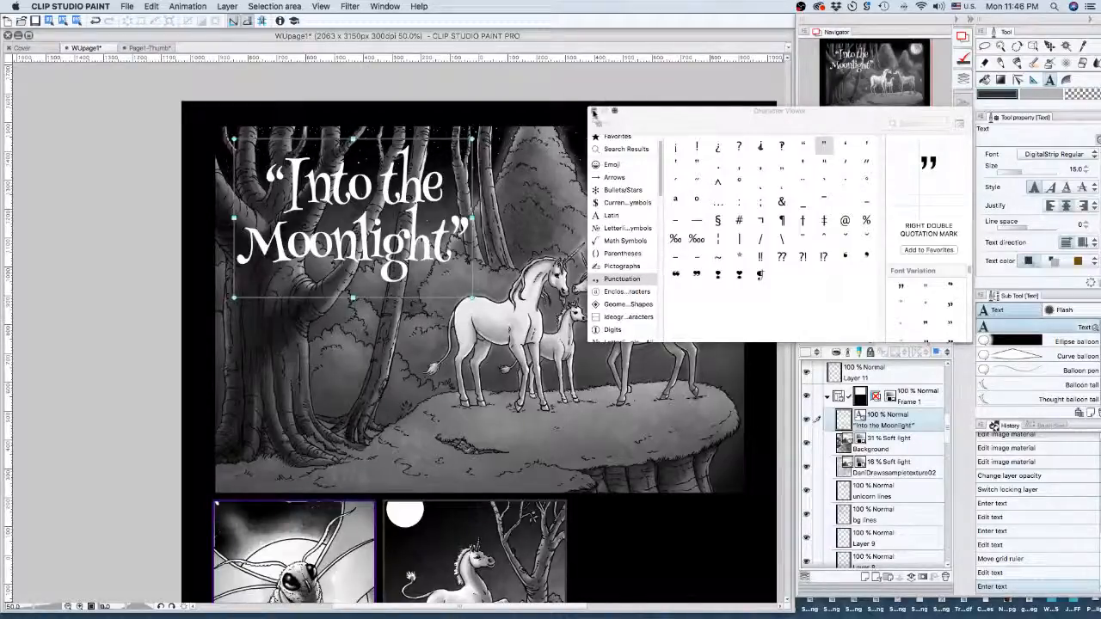
drag(722, 117, 769, 78)
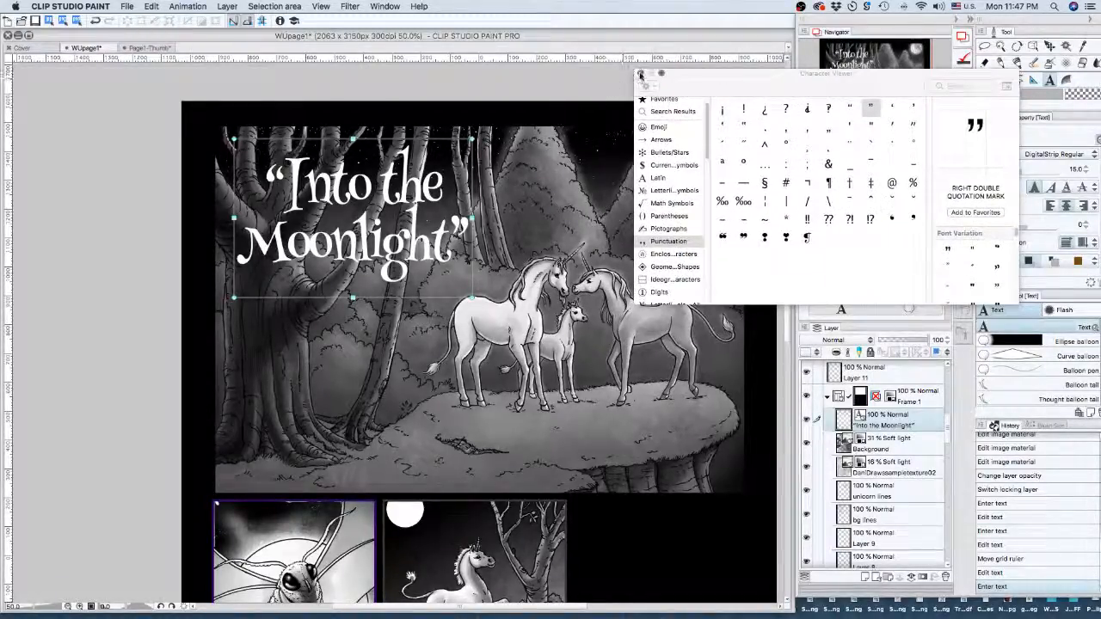
- Add a two-line byline below the title: 'BY' and the author's name
click(639, 75)
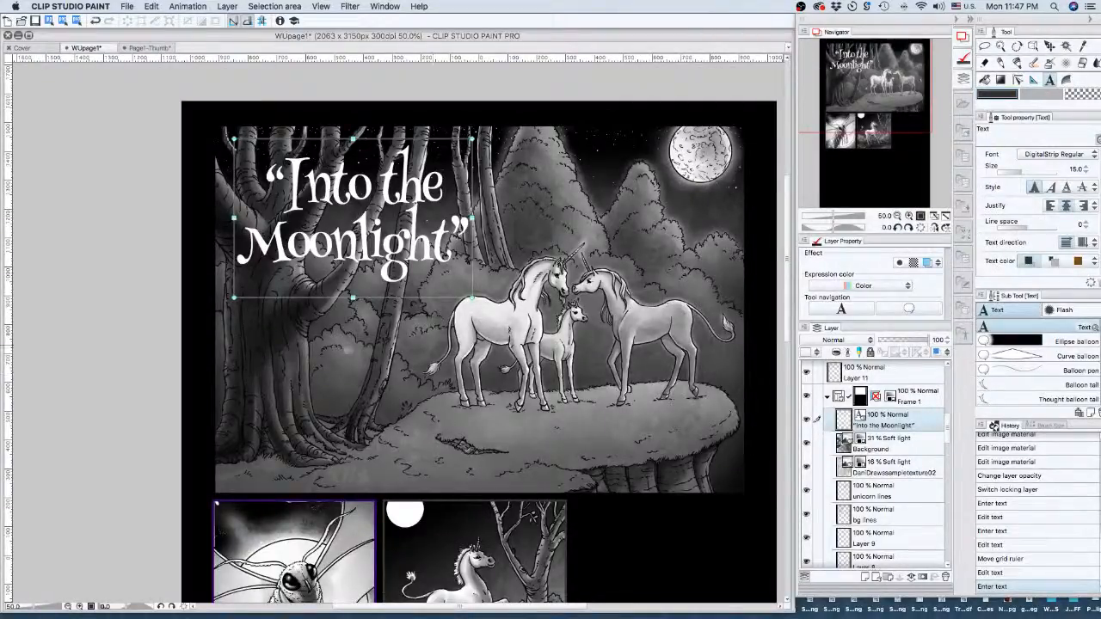
click(332, 339)
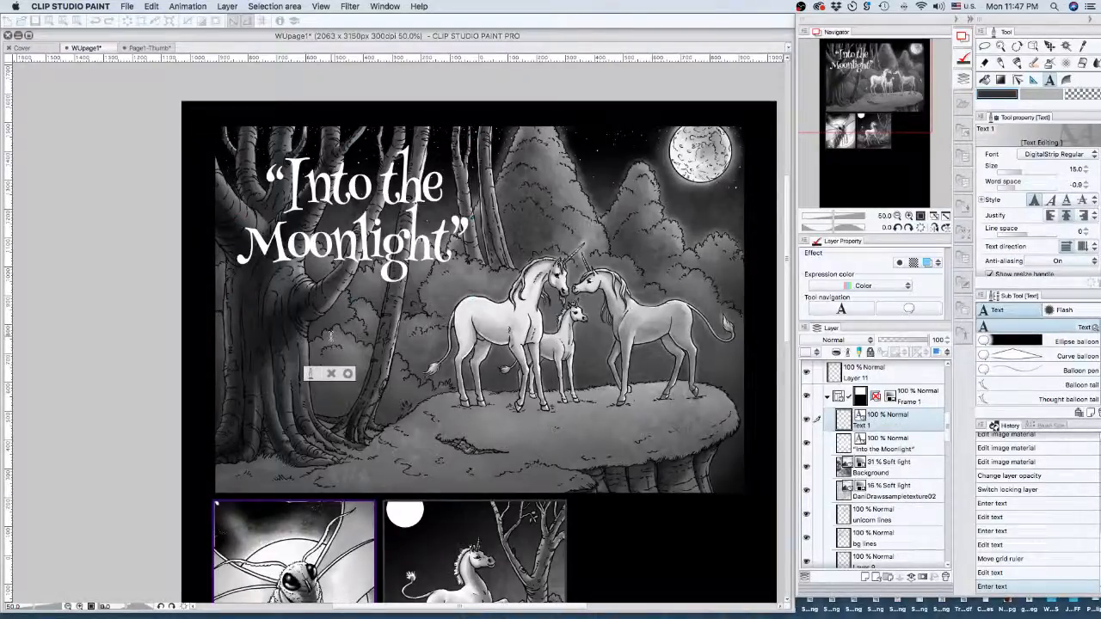
text(BY)
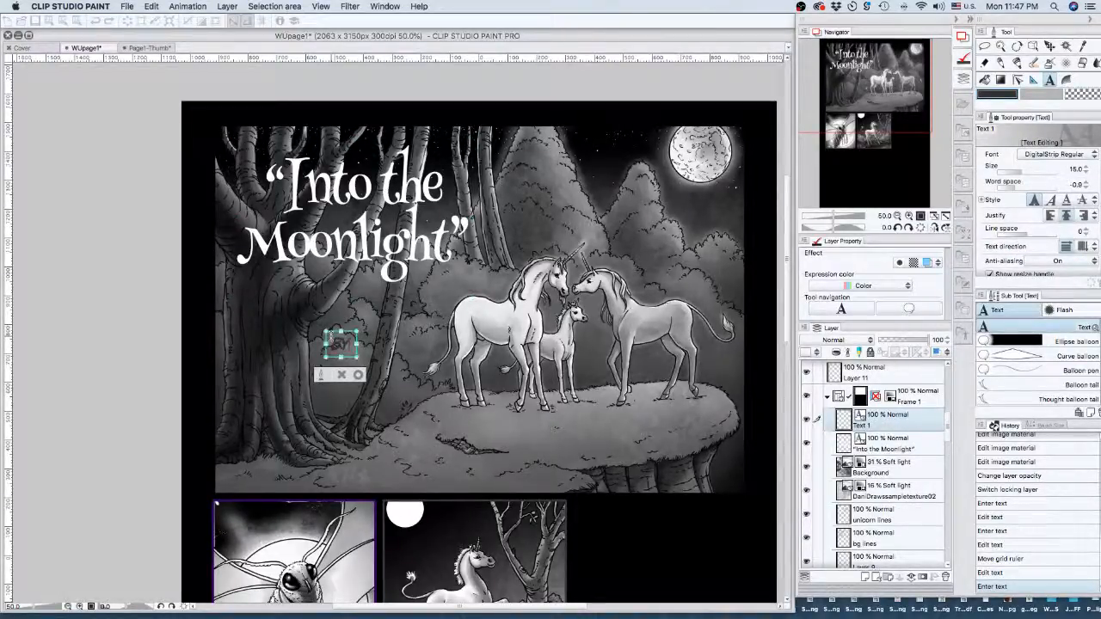
key(Return)
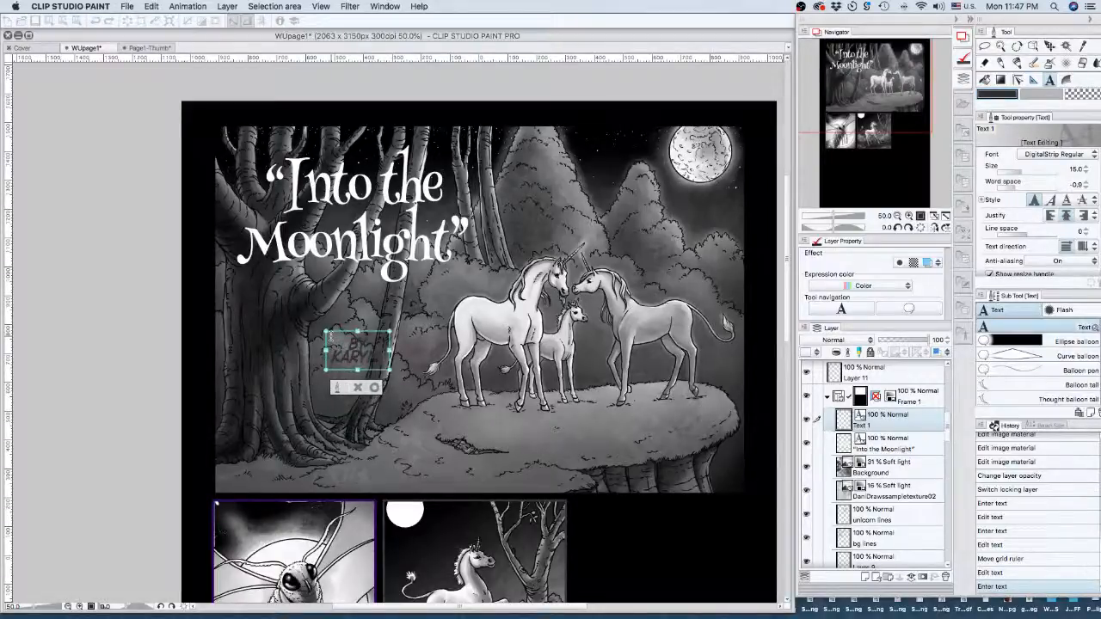
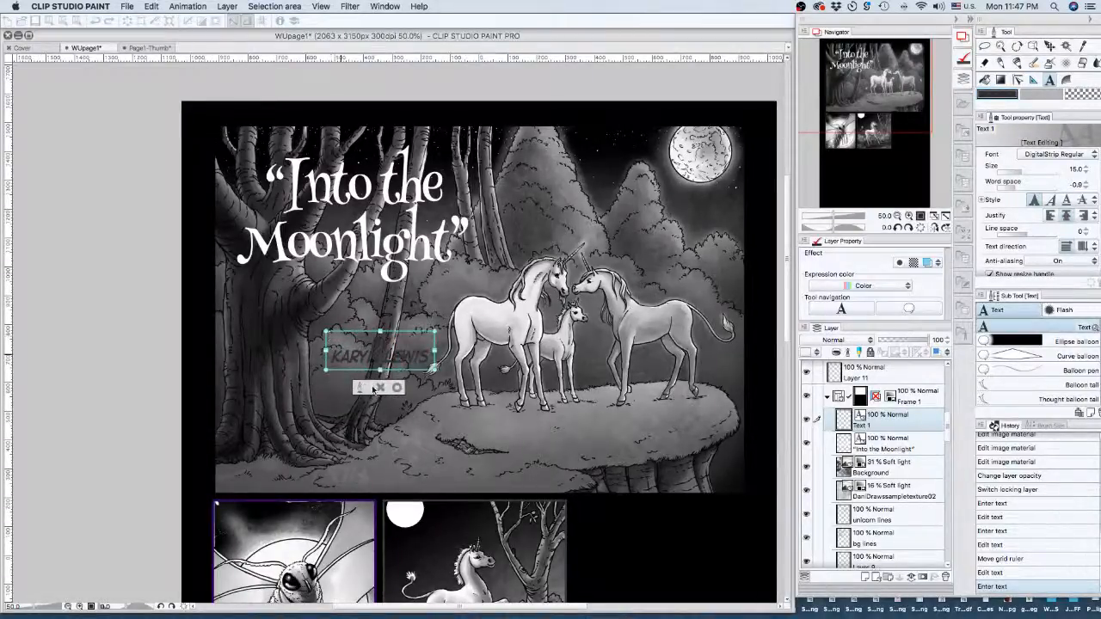
click(398, 388)
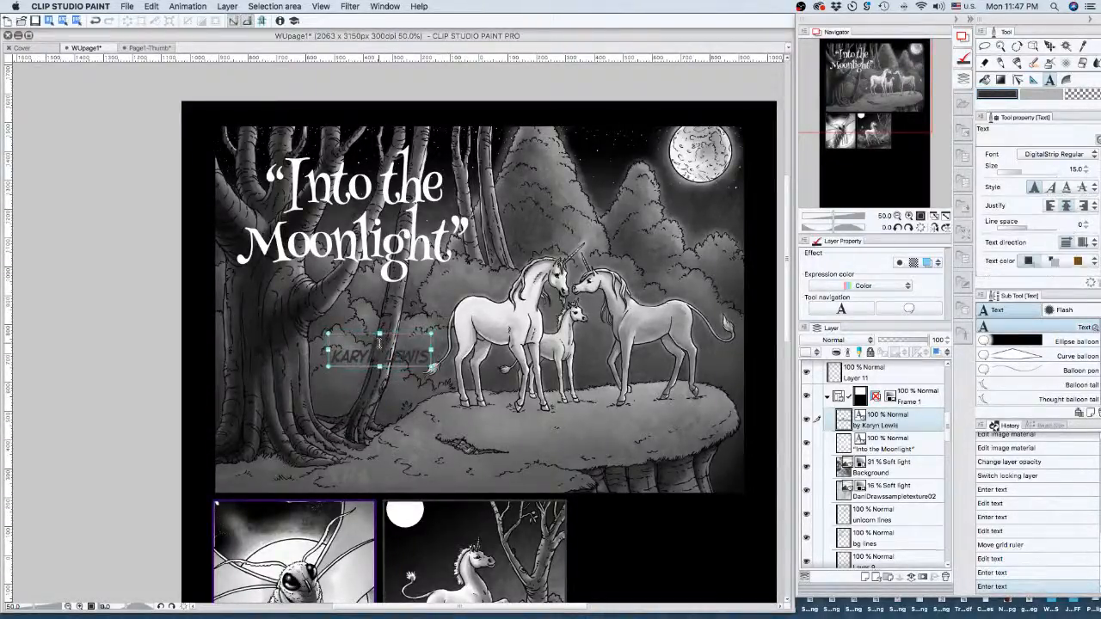
- Select all the byline text and set its font to Henny Penny
click(379, 344)
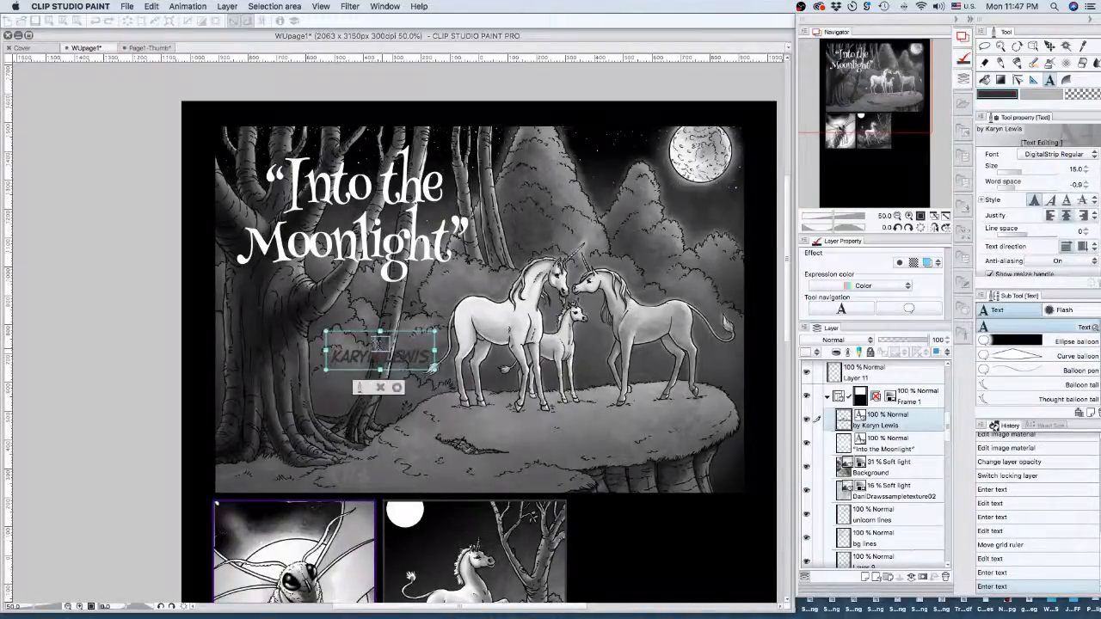
key(super+a)
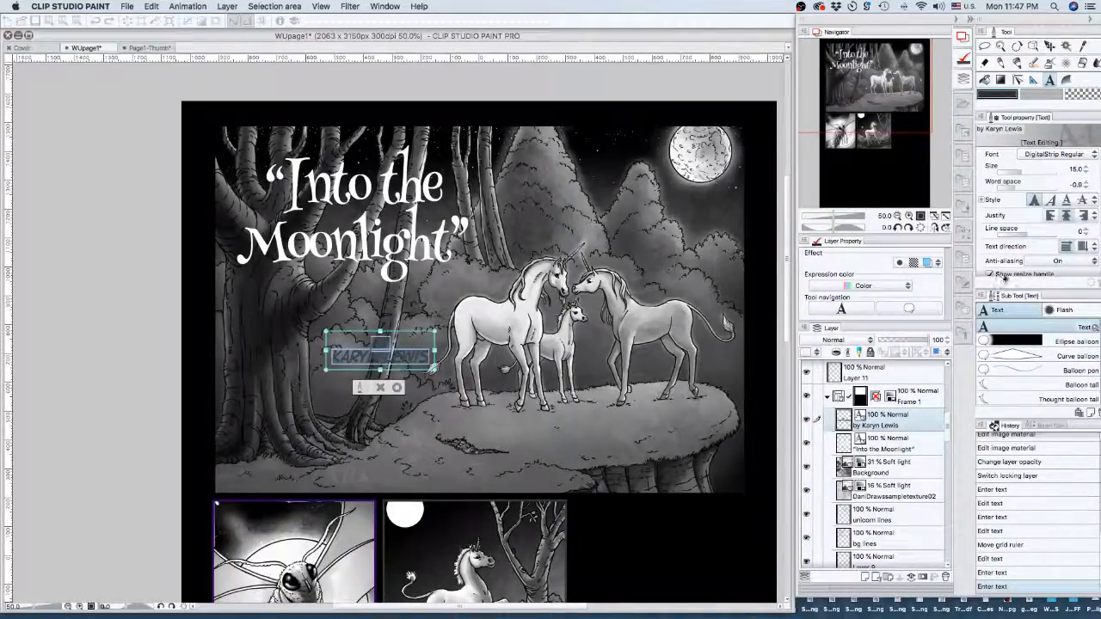
click(1059, 155)
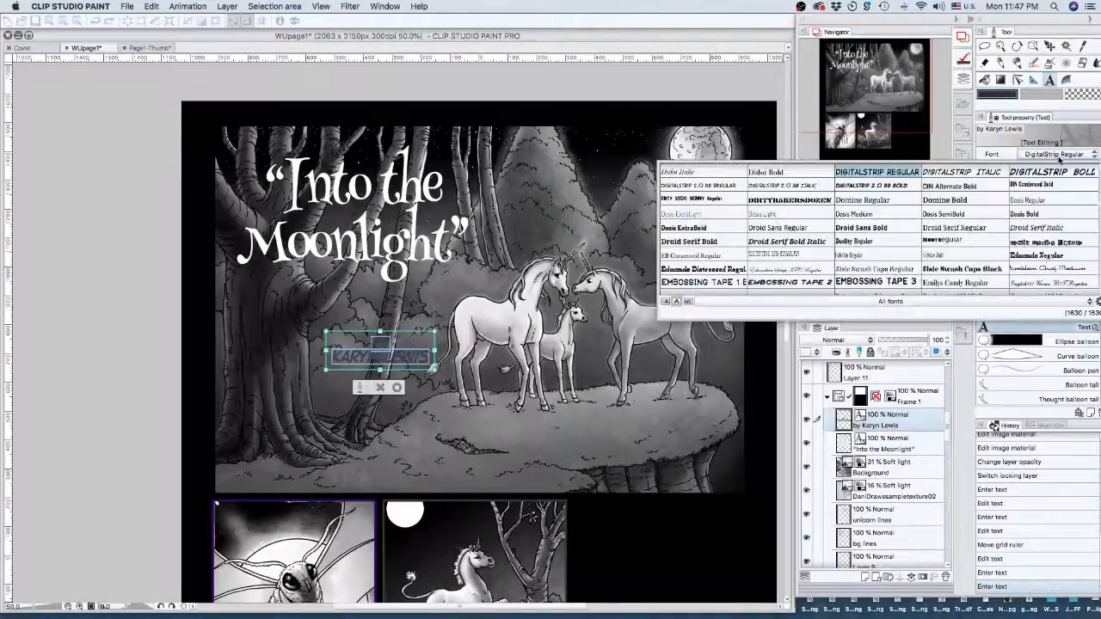
scroll(1094, 196, up, 1)
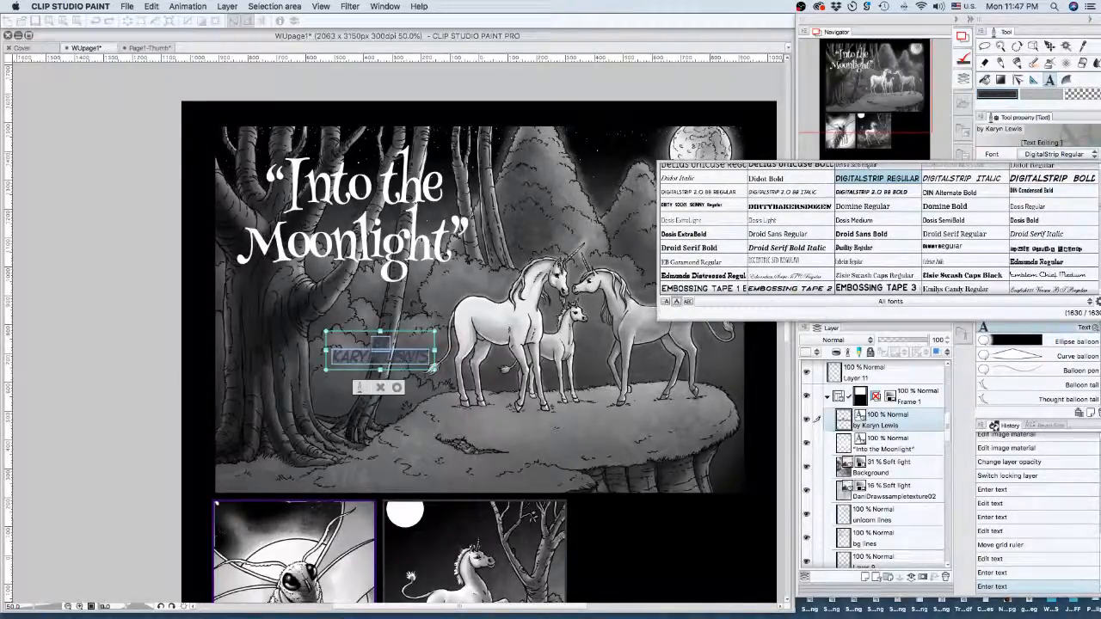
scroll(879, 231, down, 1)
scroll(879, 230, down, 6)
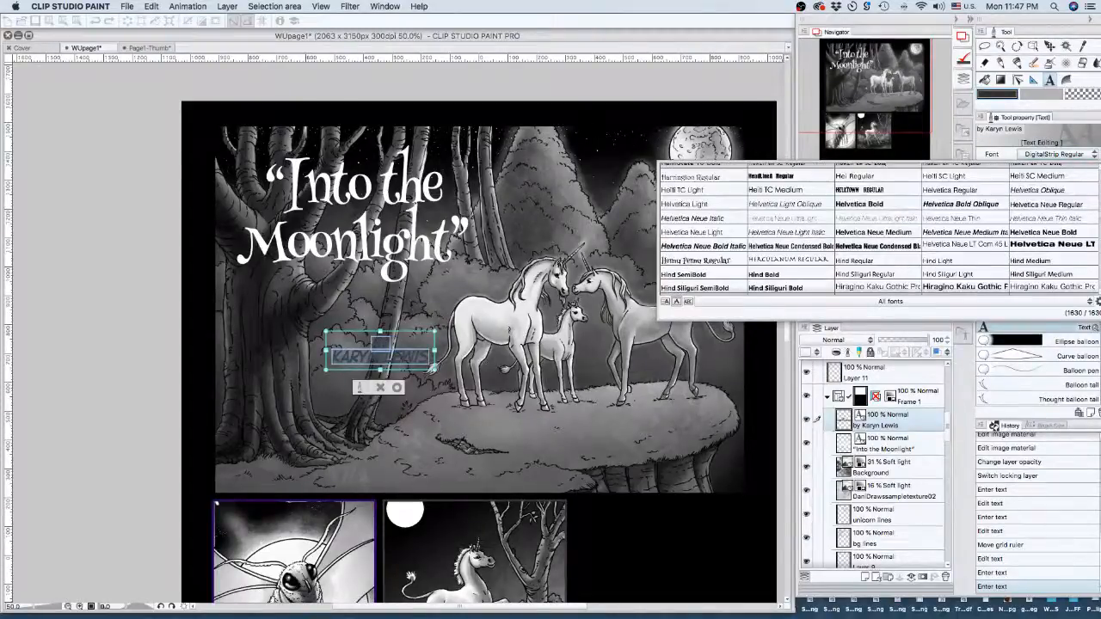
click(701, 263)
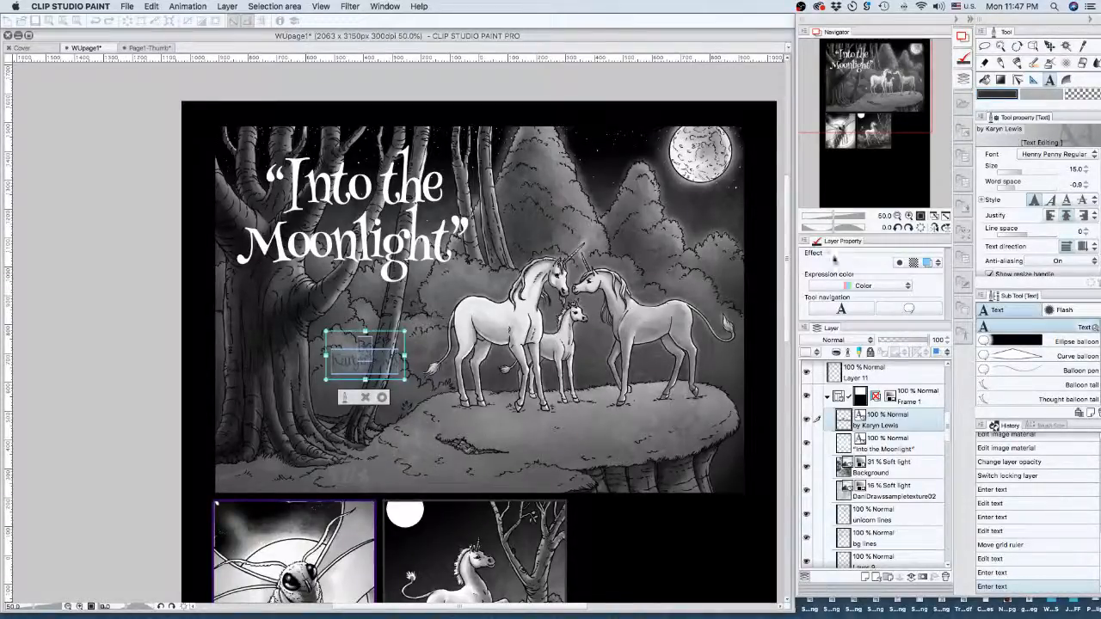
- Make the byline text white (FFFFFF) and commit it
click(1040, 94)
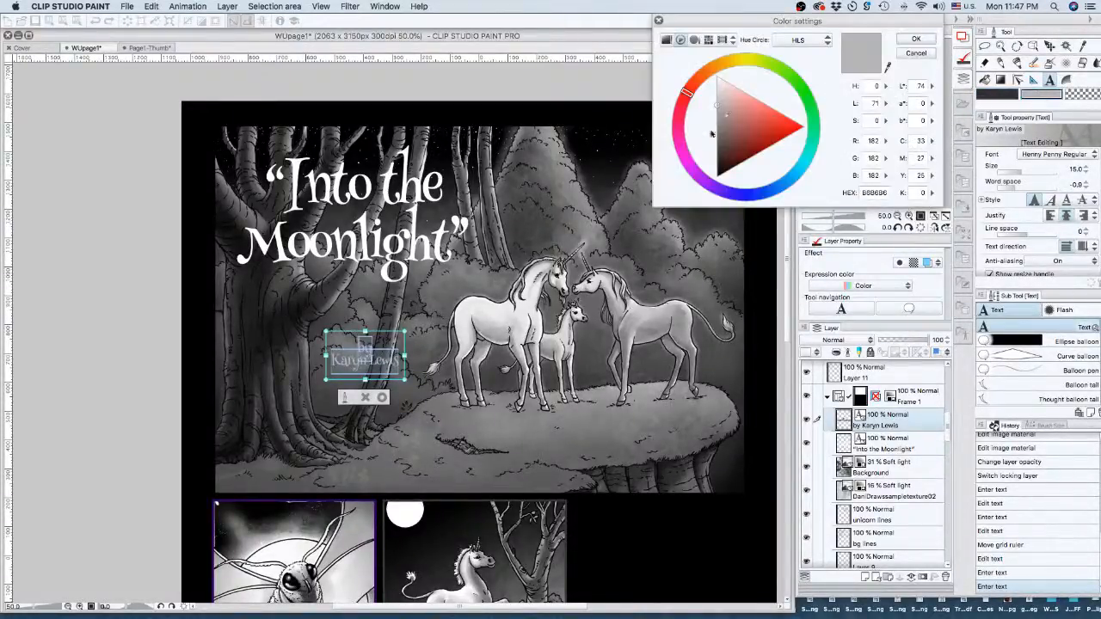
drag(717, 96, 716, 74)
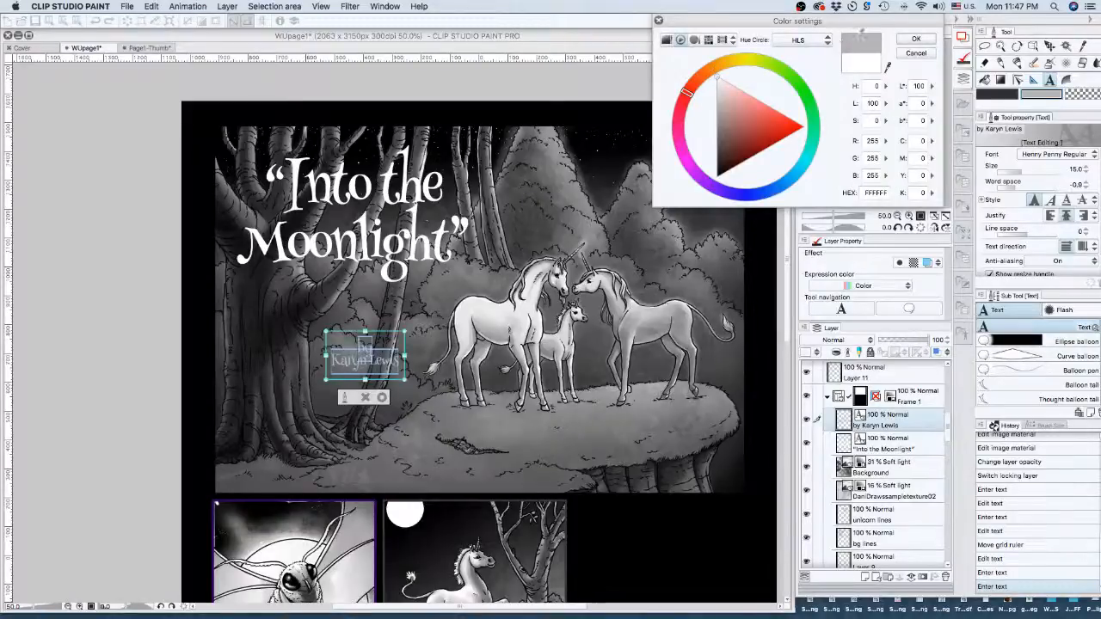
click(916, 39)
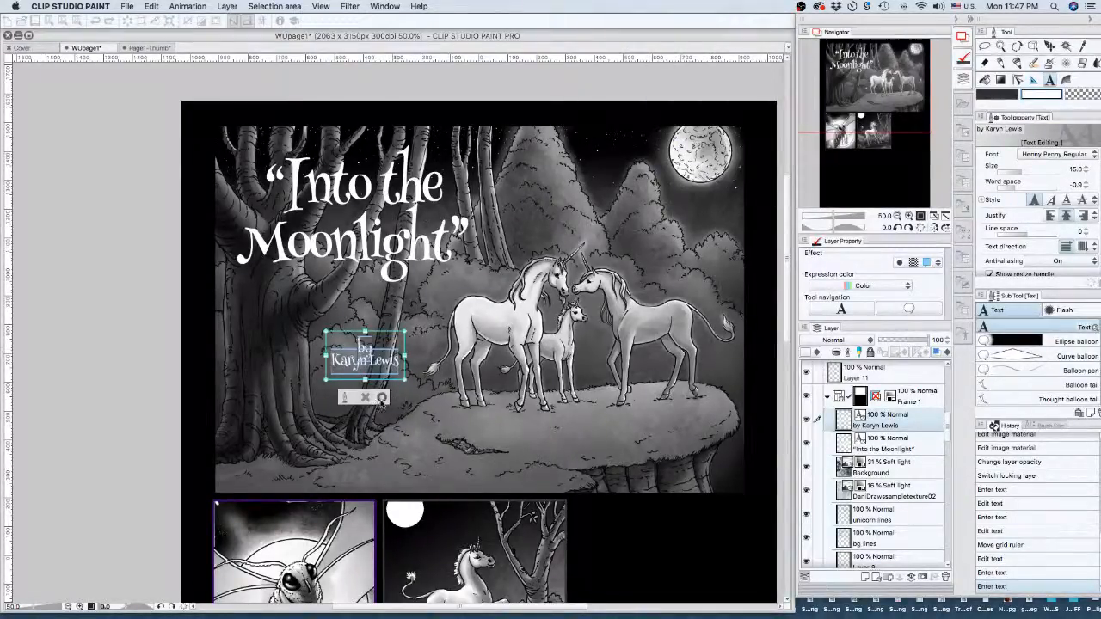
click(381, 398)
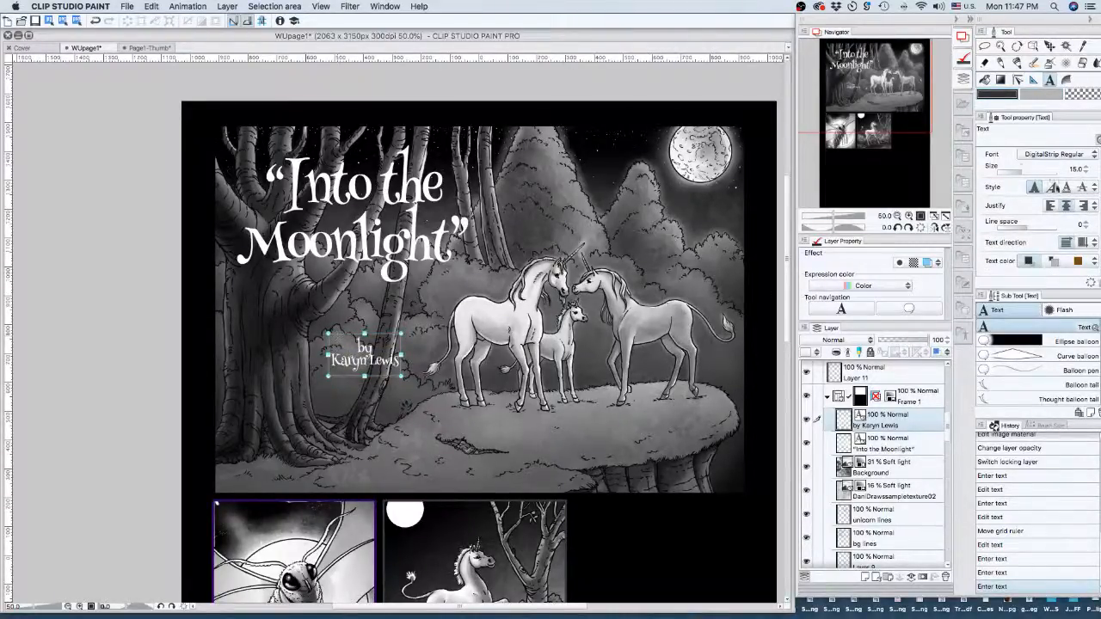
- Enlarge the byline text and add a little spacing between its lines
drag(1022, 171, 1028, 172)
drag(400, 376, 448, 421)
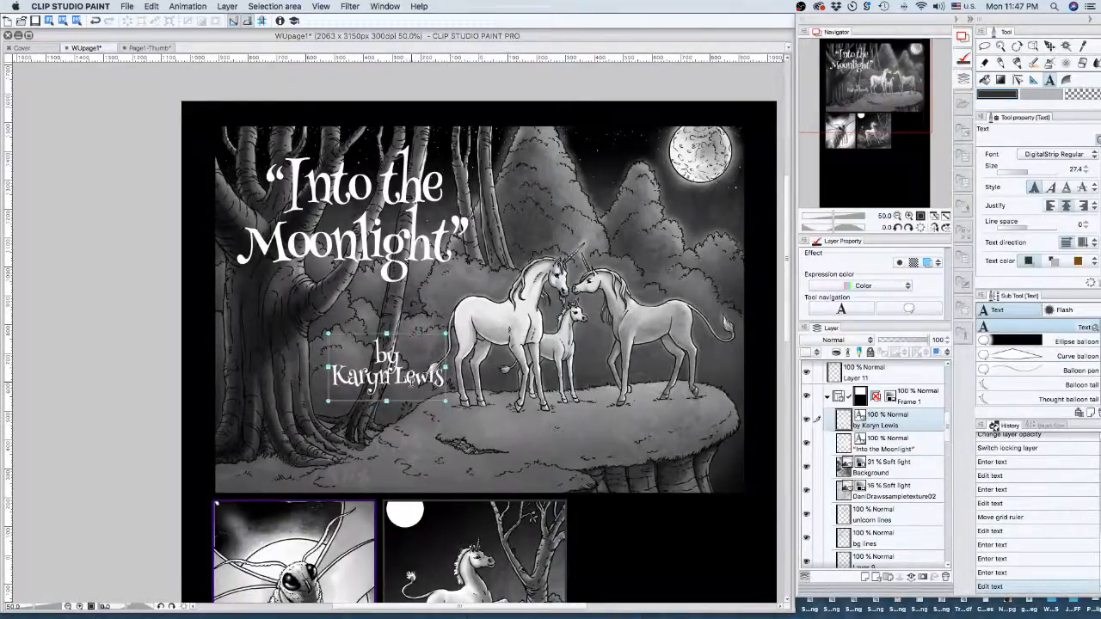
click(1085, 222)
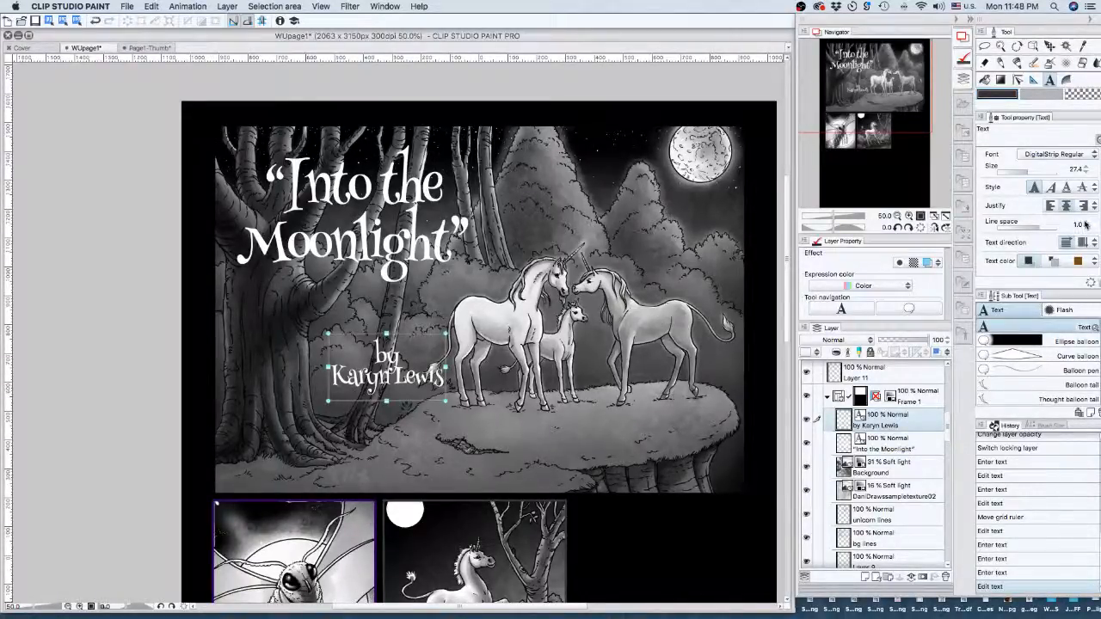
click(1085, 223)
- Set the byline text size to 25 and adjust its word spacing
click(421, 368)
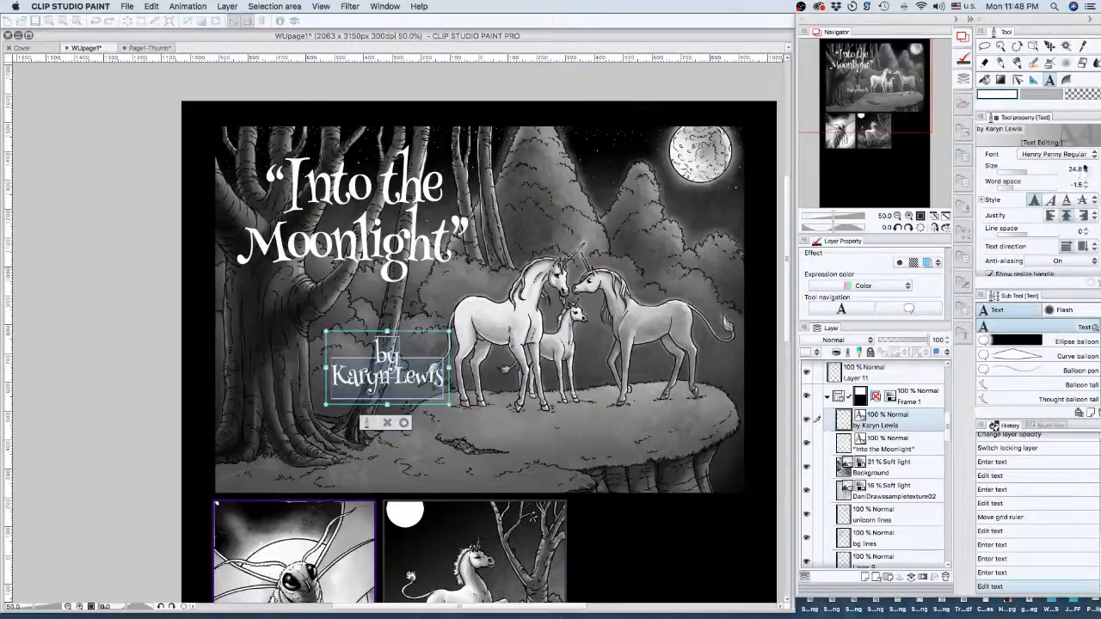
click(1085, 169)
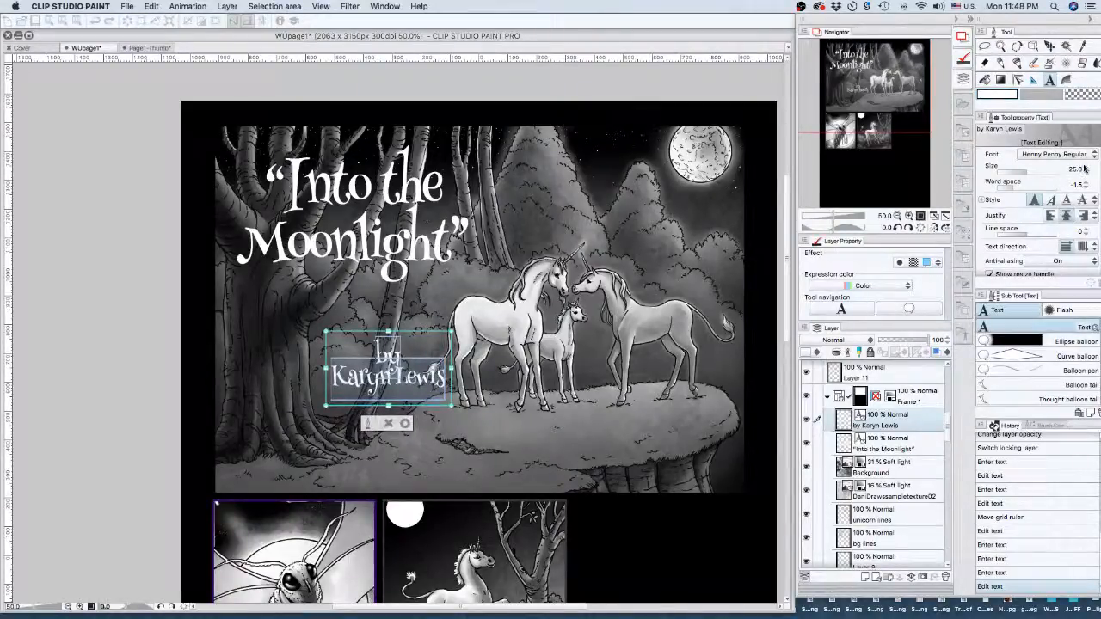
click(1085, 183)
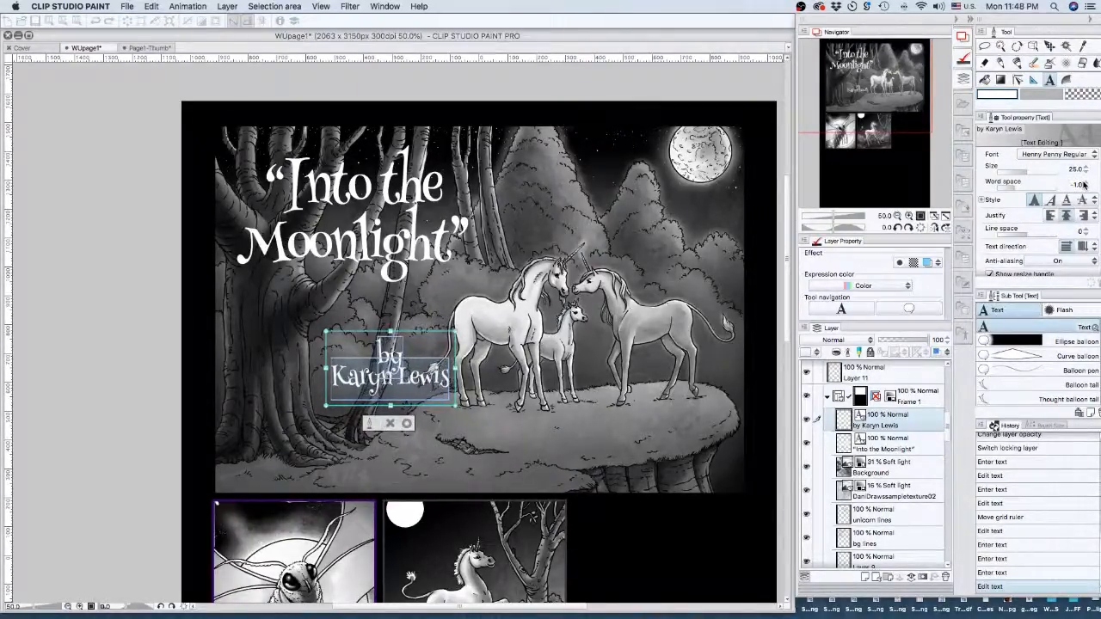
click(1085, 183)
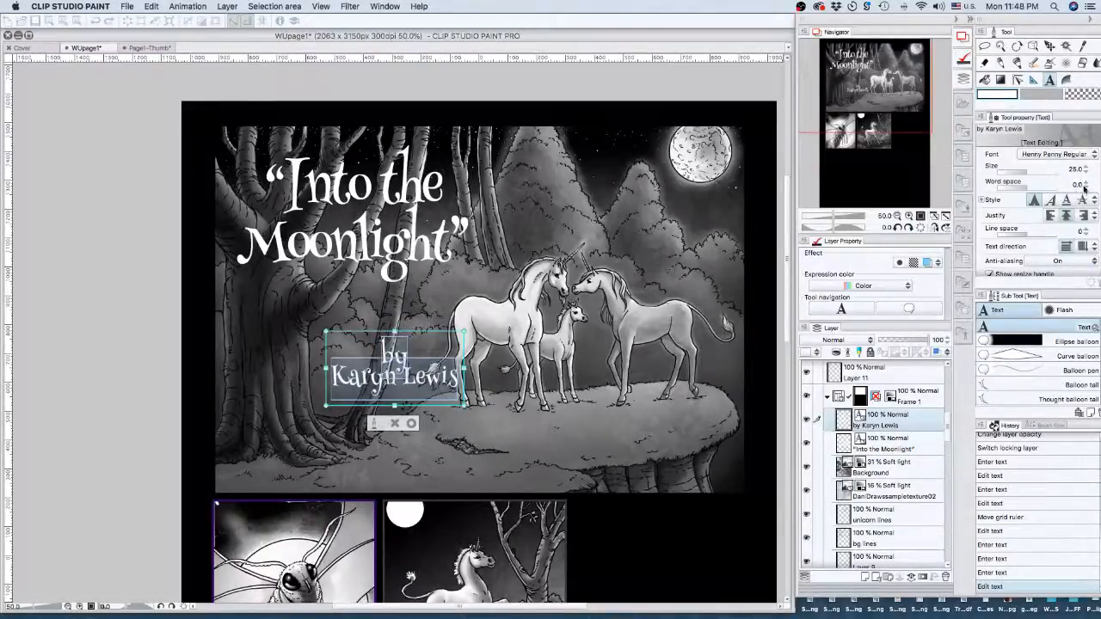
- Raise the byline's line spacing to 11.0 and place it just beneath the title
scroll(1067, 215, down, 1)
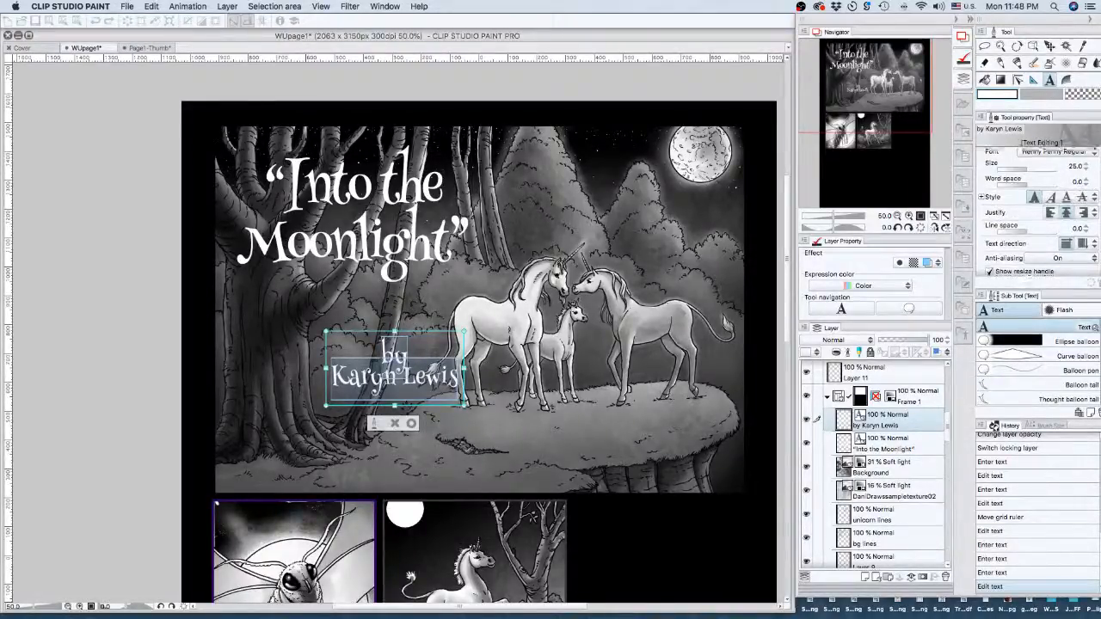
scroll(1066, 215, down, 2)
click(1088, 211)
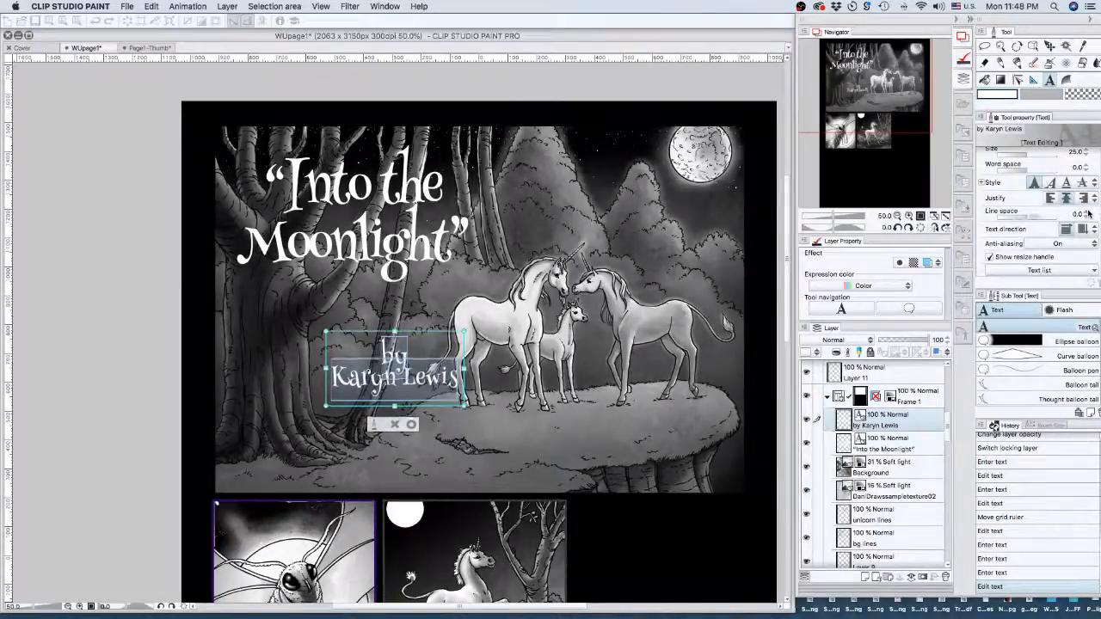
click(1088, 211)
click(1088, 210)
click(1088, 211)
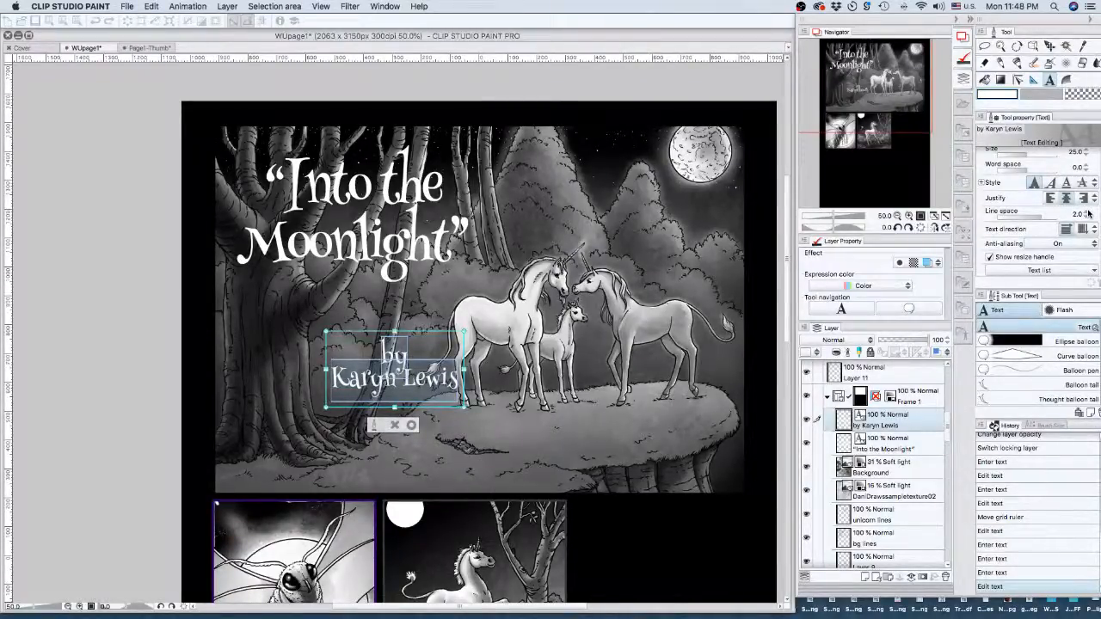
click(1088, 210)
click(1088, 211)
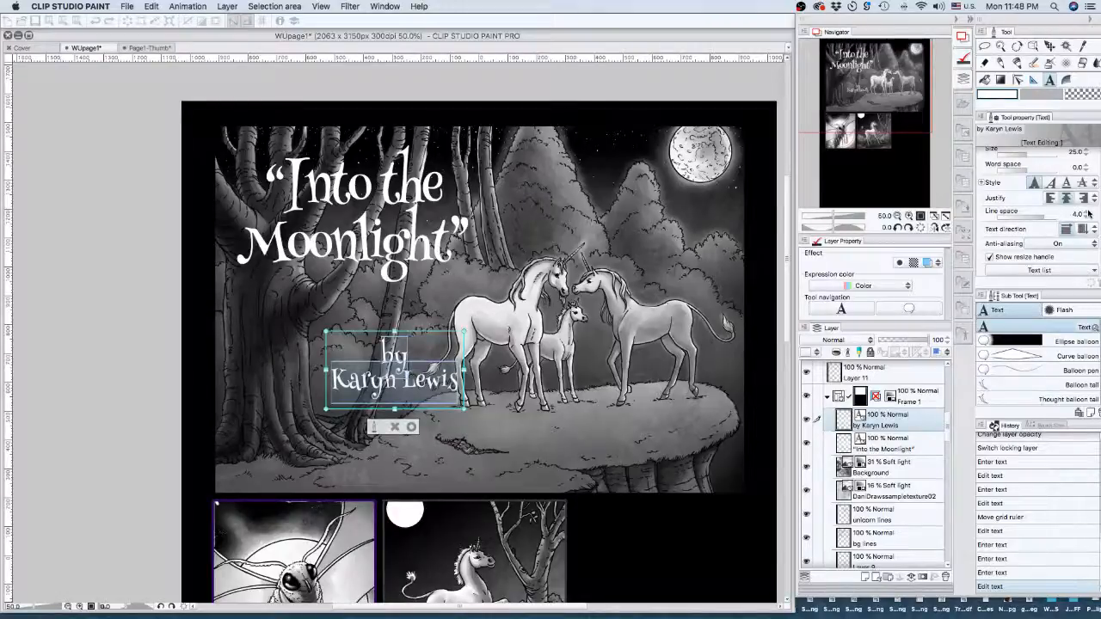
click(1088, 210)
click(1088, 210)
click(1088, 211)
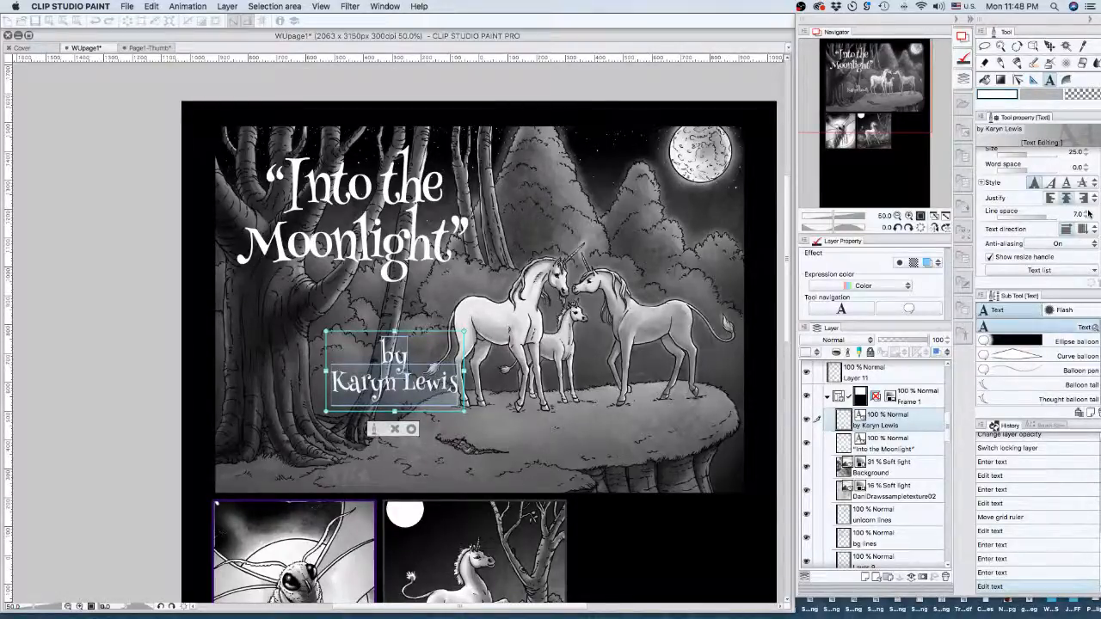
click(1088, 211)
click(1088, 211)
click(1088, 210)
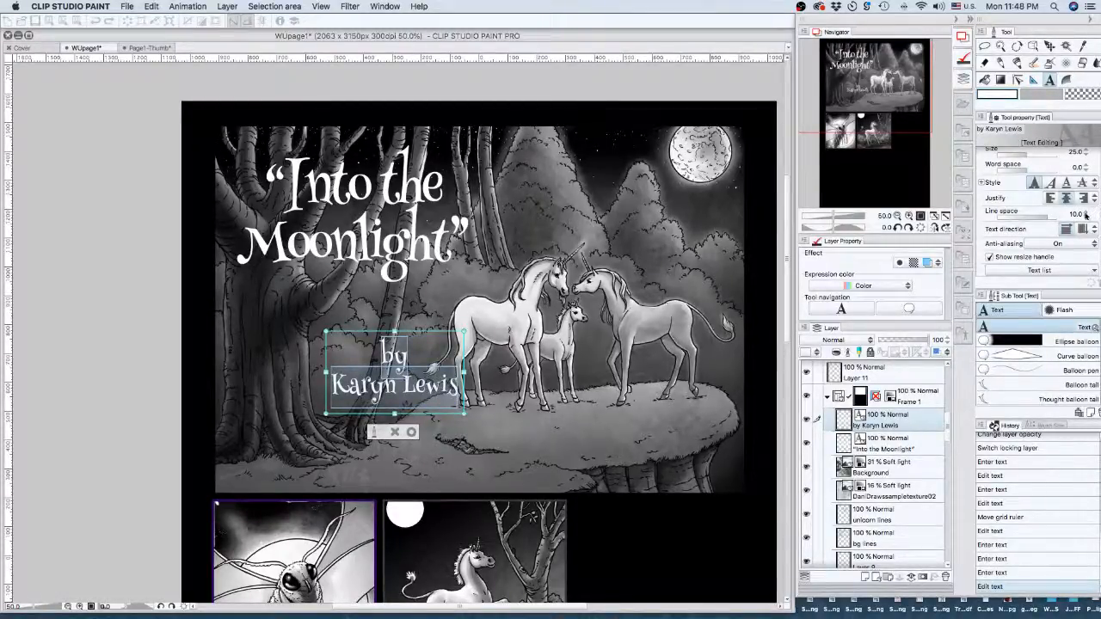
click(1088, 210)
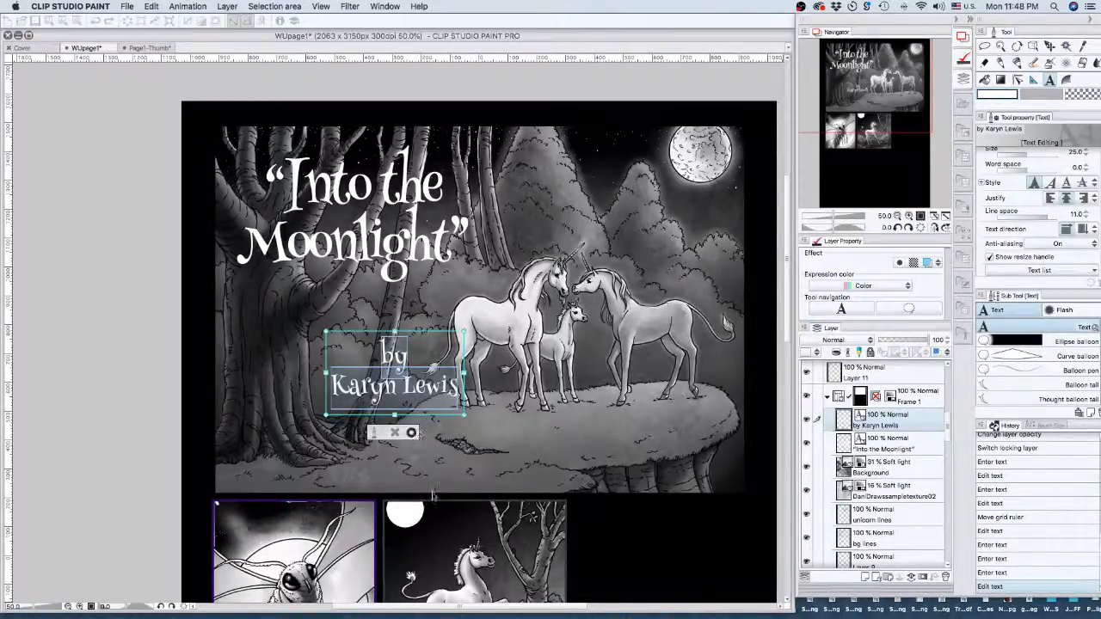
click(411, 433)
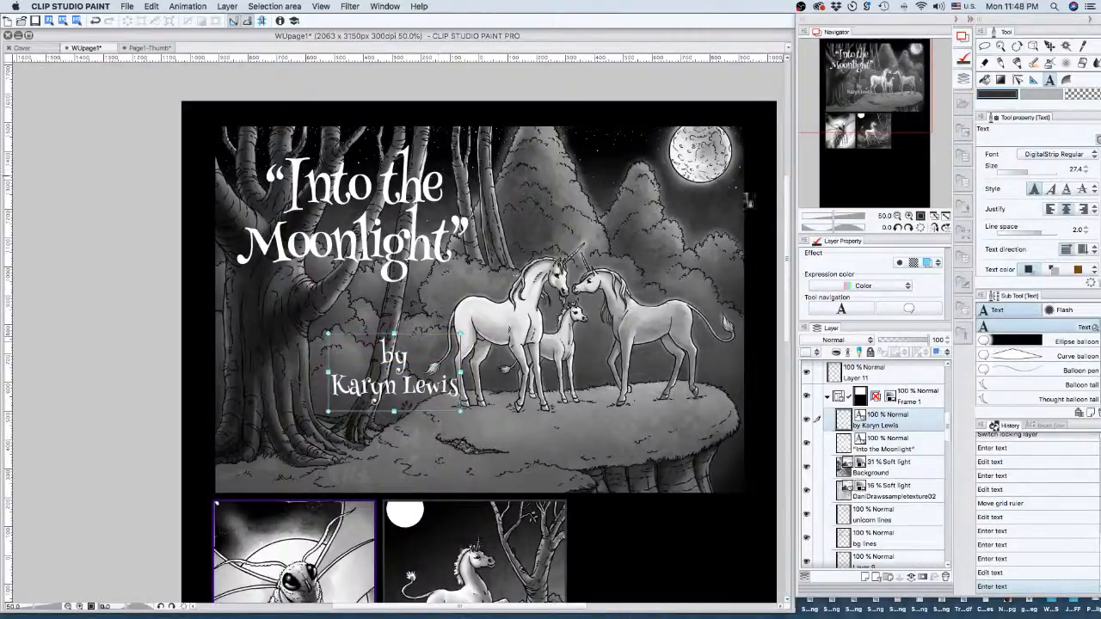
drag(422, 370, 343, 323)
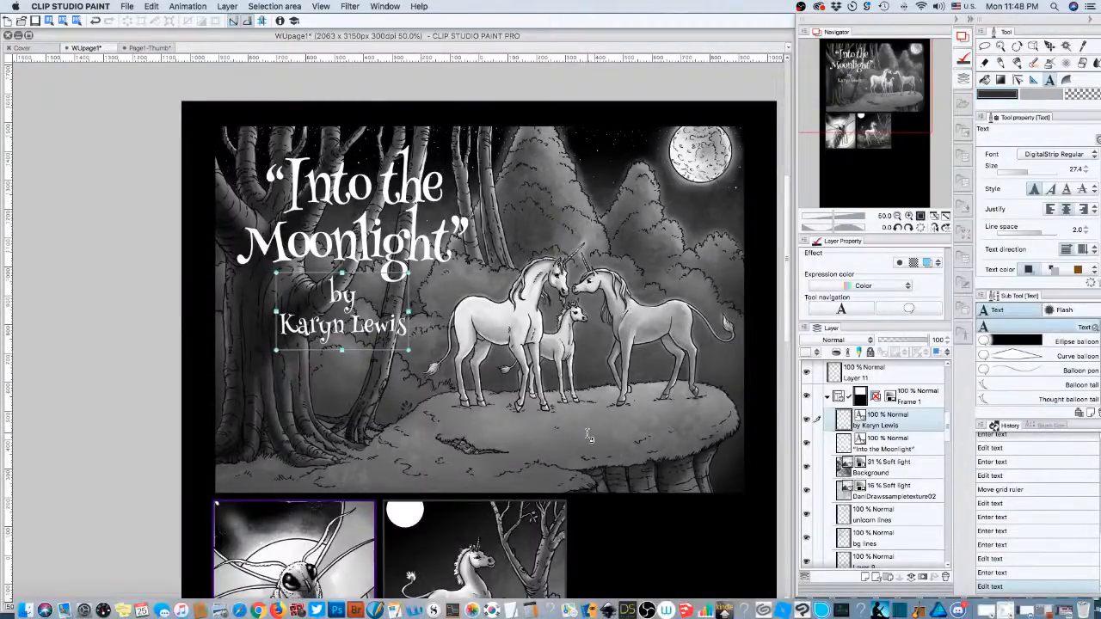
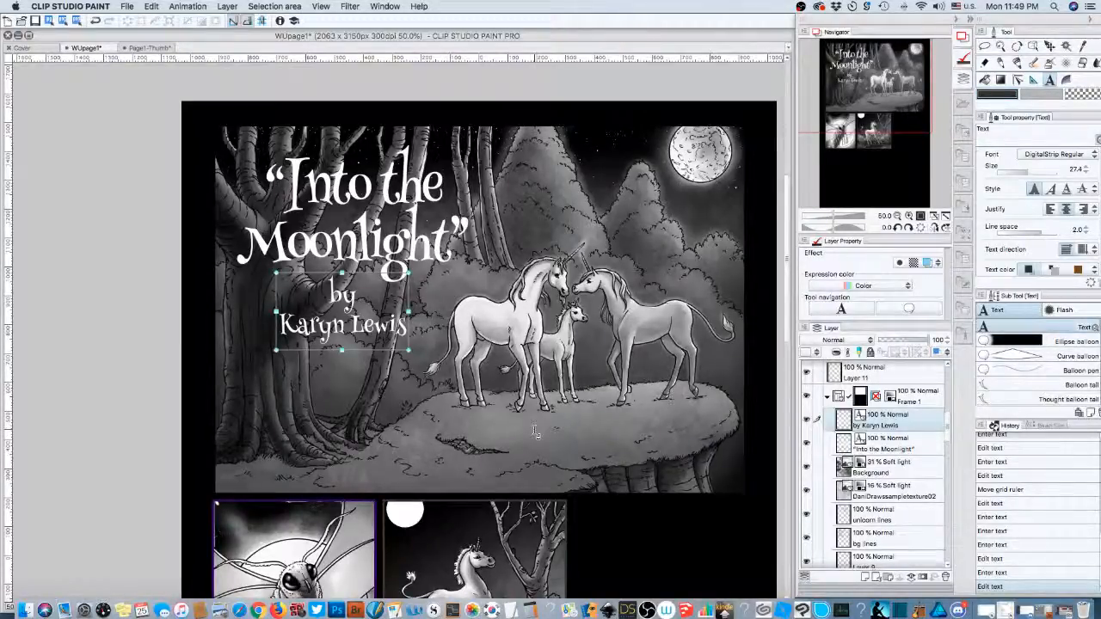
- Set the byline's word space to -1.0, then shift it slightly up and right under the title
click(897, 215)
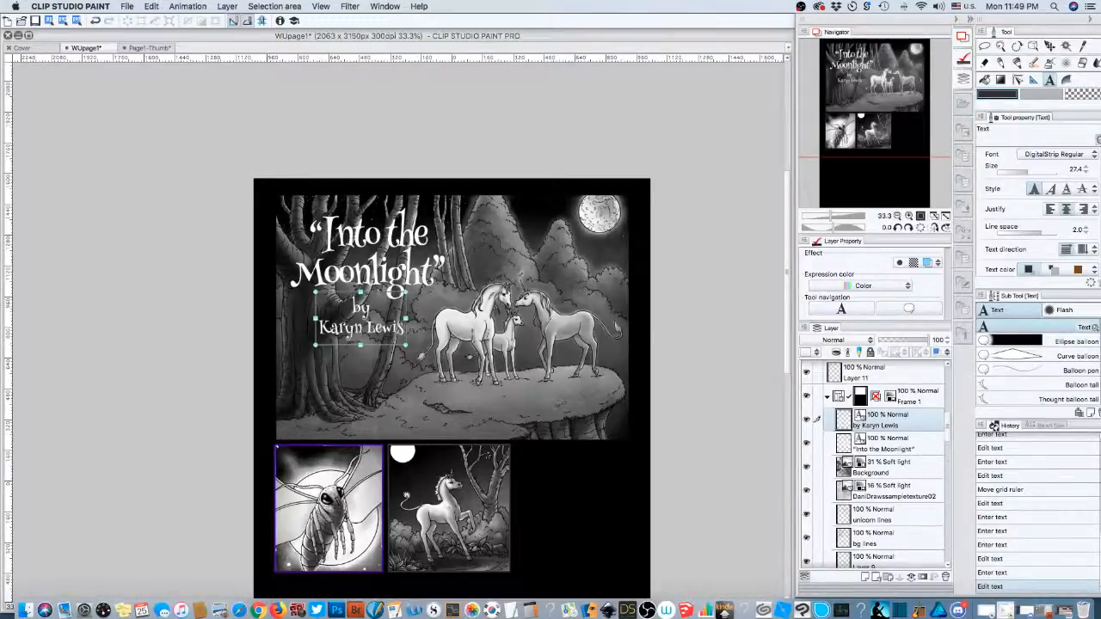
click(1084, 234)
click(371, 324)
key(super+a)
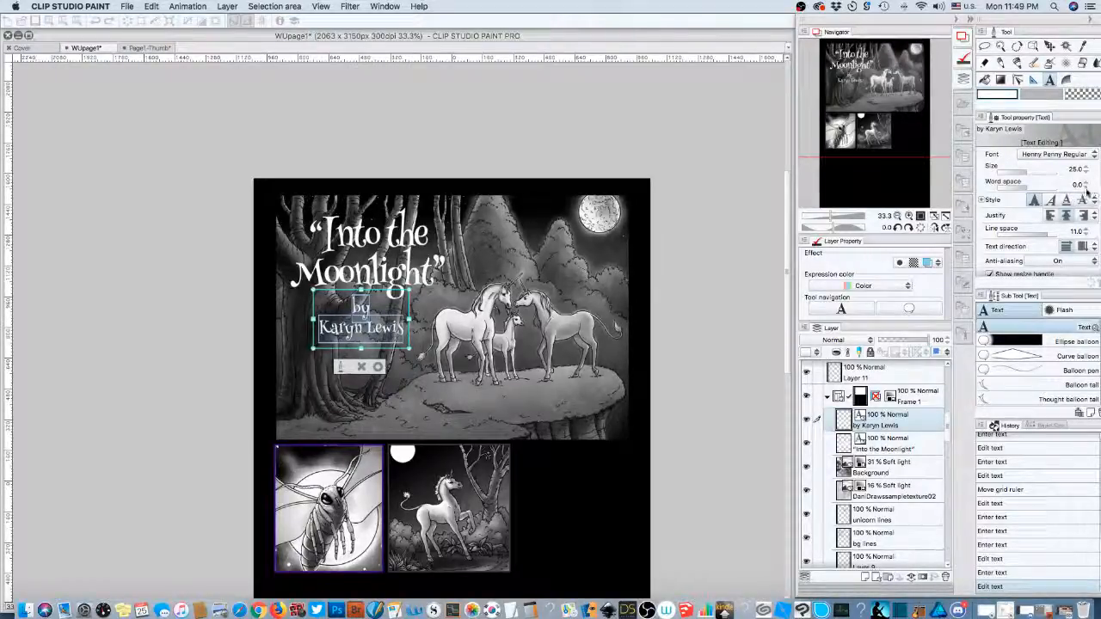
click(1085, 187)
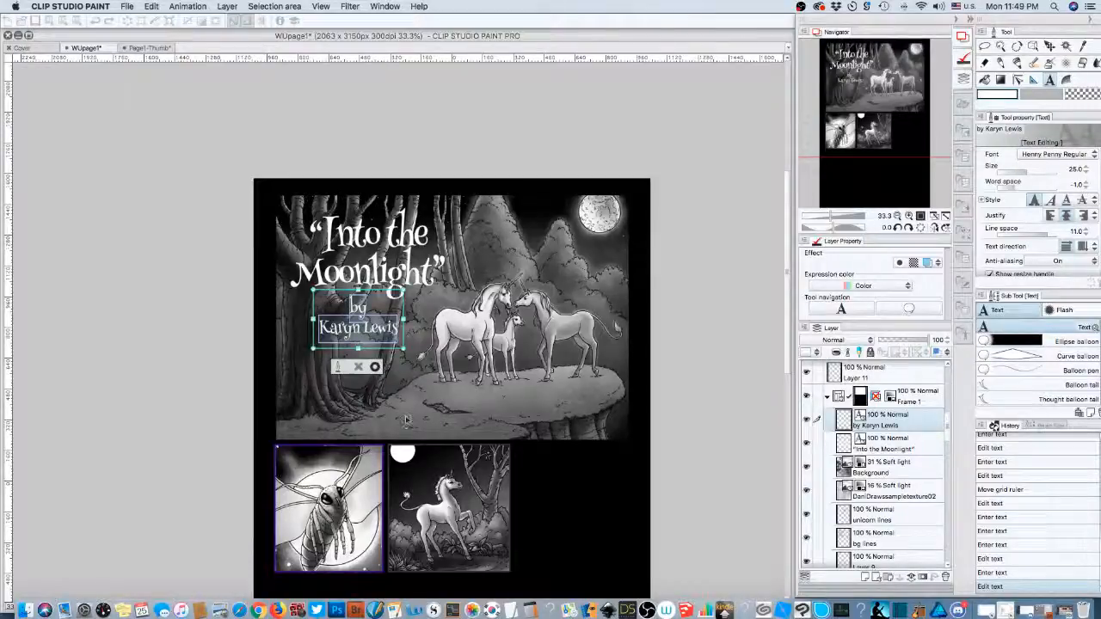
click(909, 216)
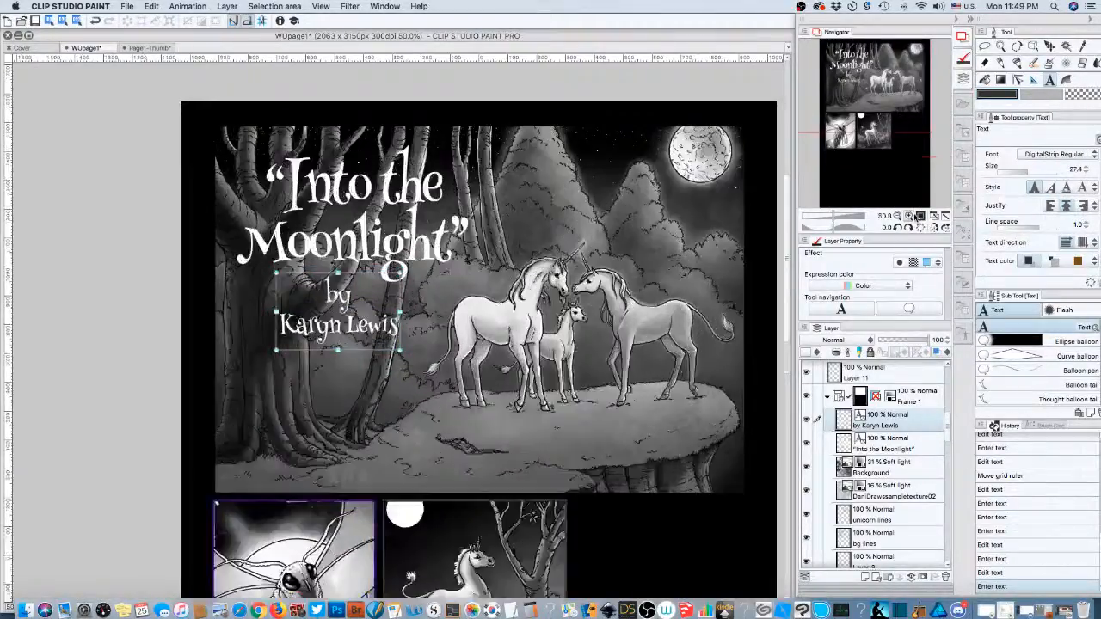
mouse_move(353, 324)
mouse_down()
mouse_move(367, 310)
mouse_move(371, 323)
mouse_up()
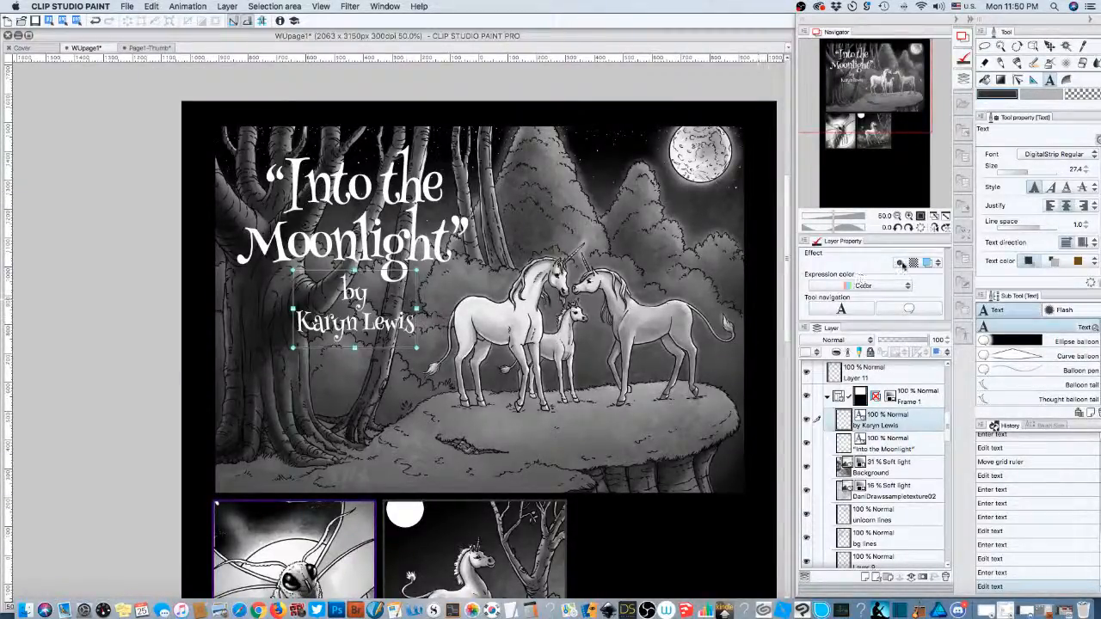
- Turn on a border effect for the byline with a black edge colour
click(900, 263)
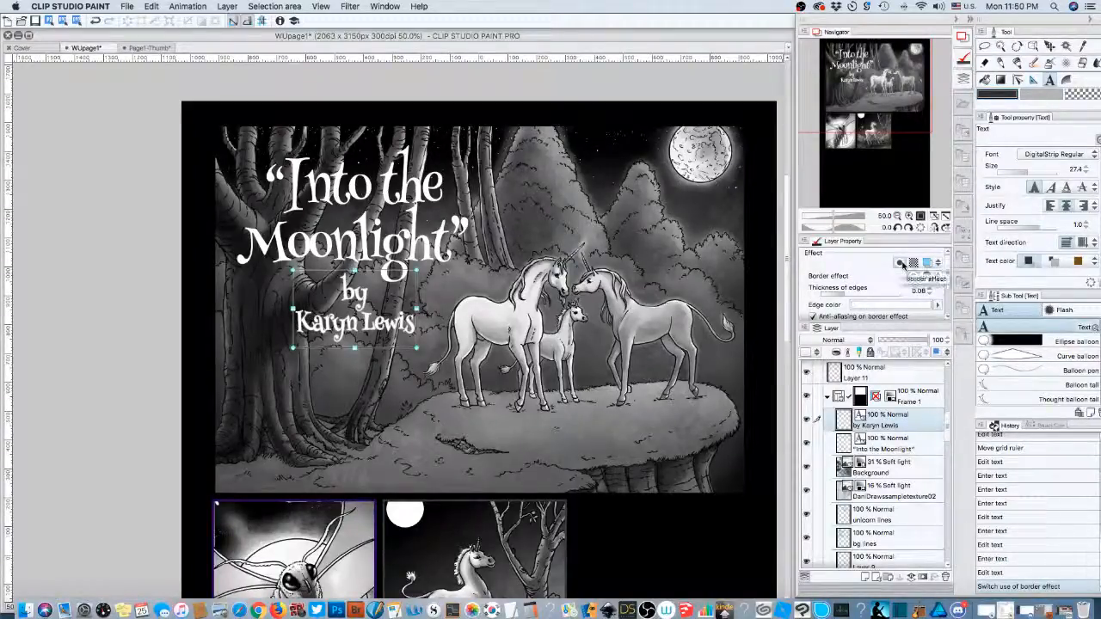
click(937, 306)
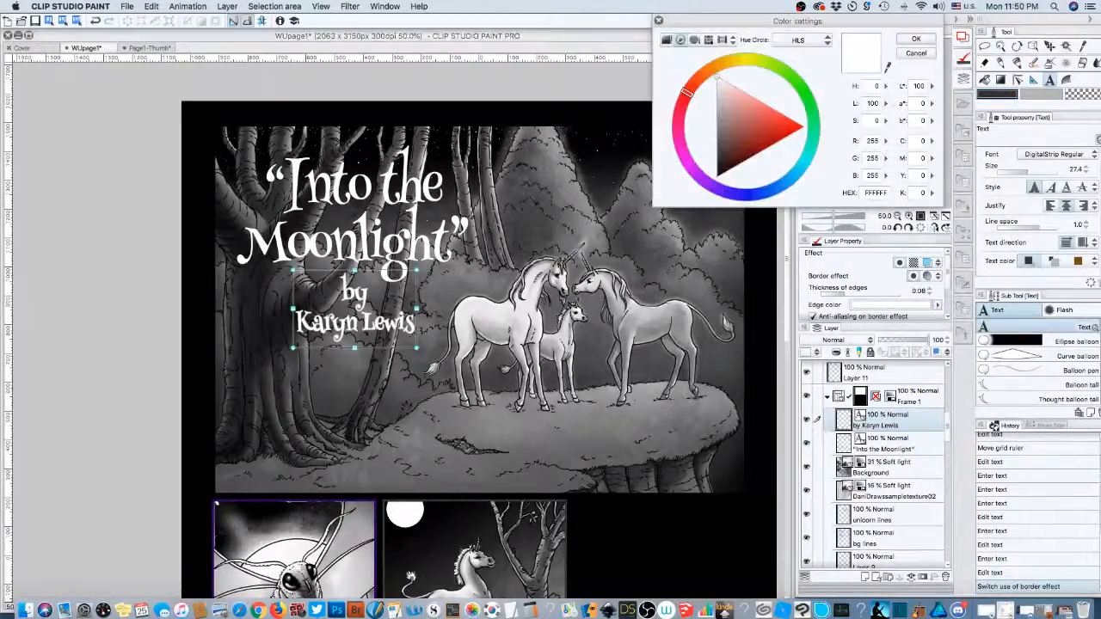
click(720, 171)
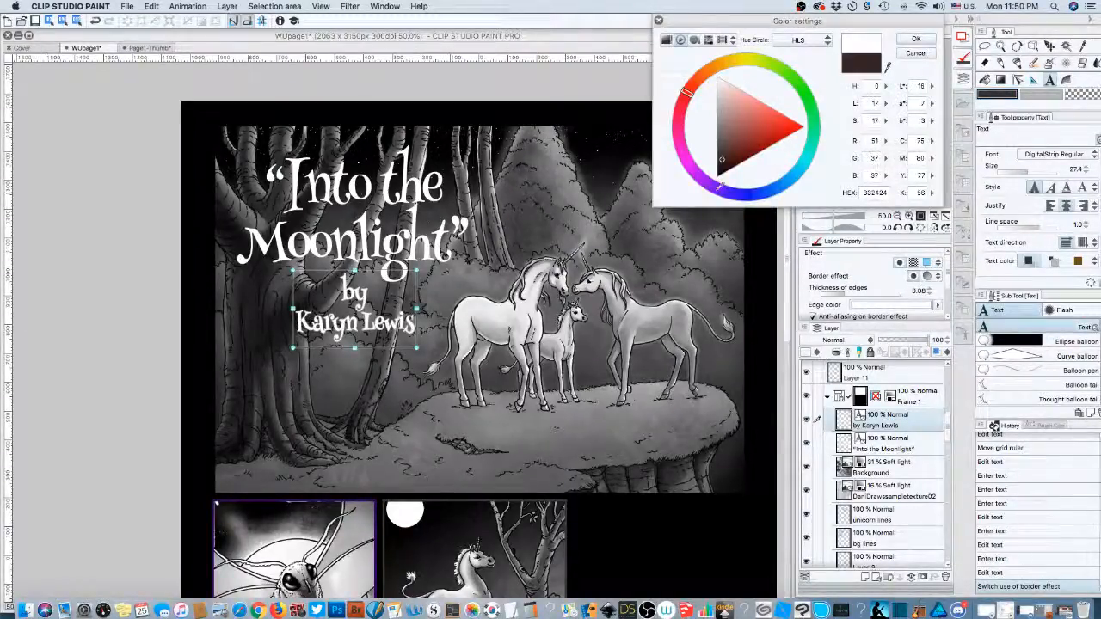
click(916, 40)
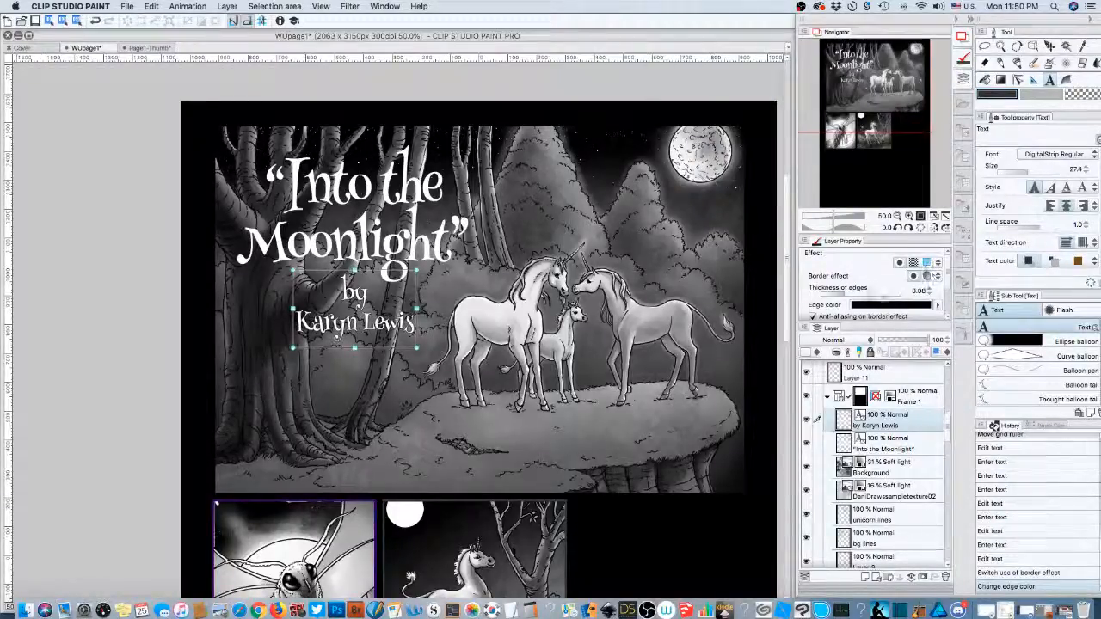
- Try thicker and thinner edge outlines, then switch the border to the watercolour style
click(848, 295)
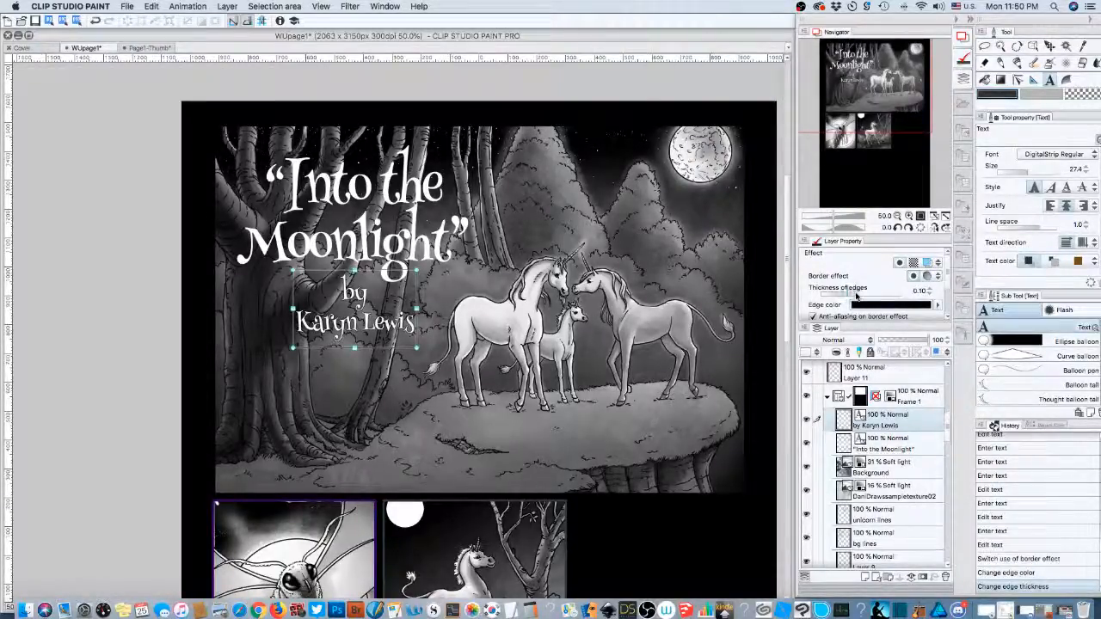
click(857, 294)
drag(858, 294, 875, 295)
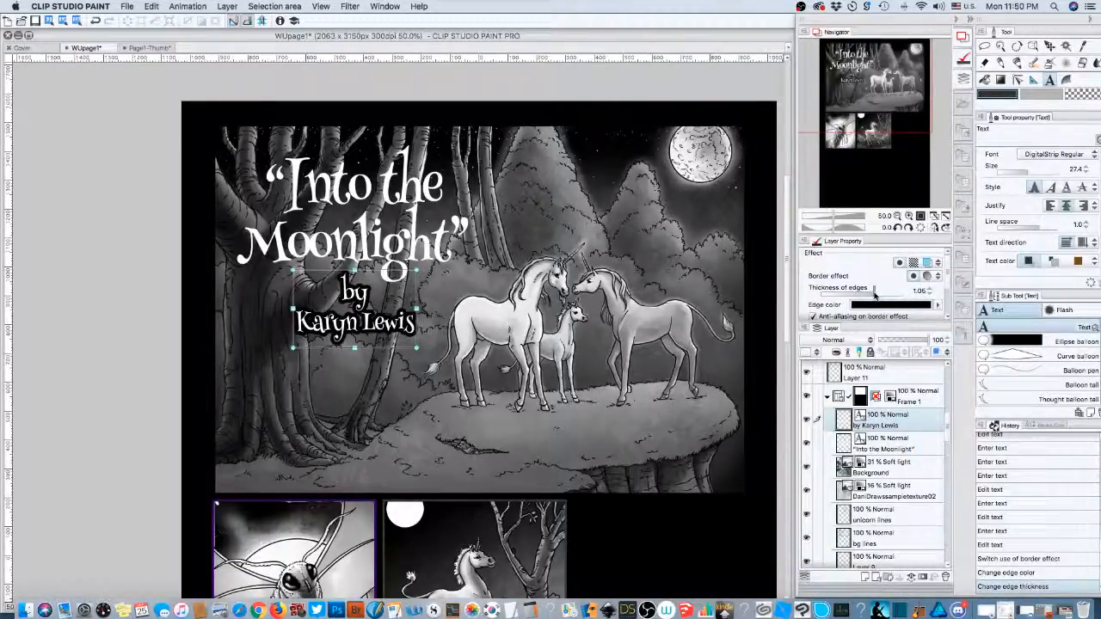
drag(872, 295, 847, 297)
click(927, 277)
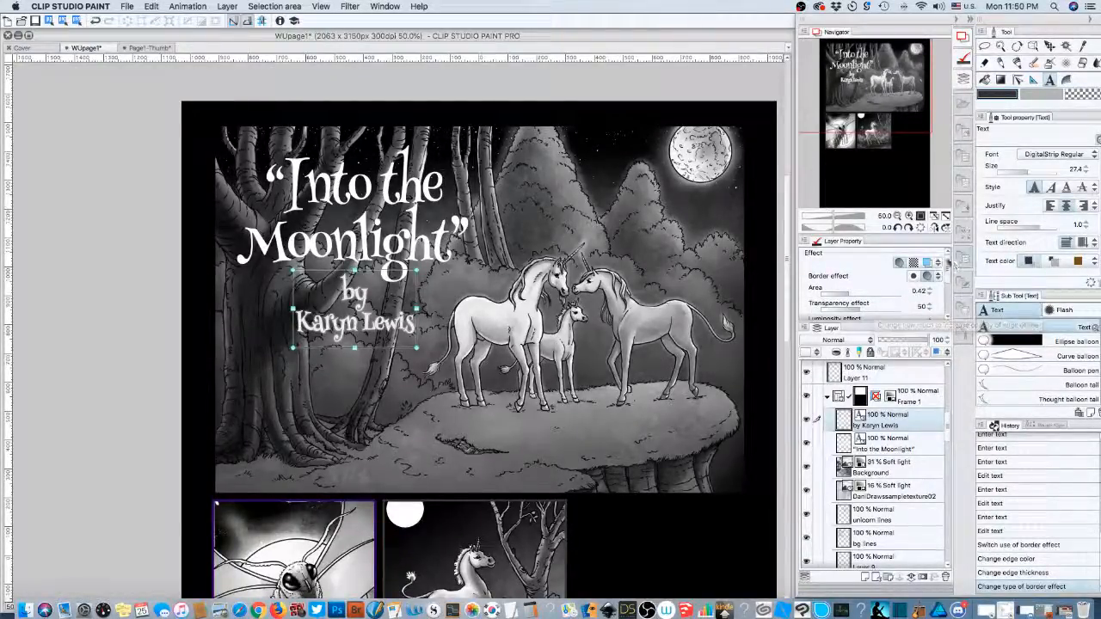
- Set the byline layer's expression colour to Gray
scroll(947, 280, down, 3)
scroll(949, 281, down, 2)
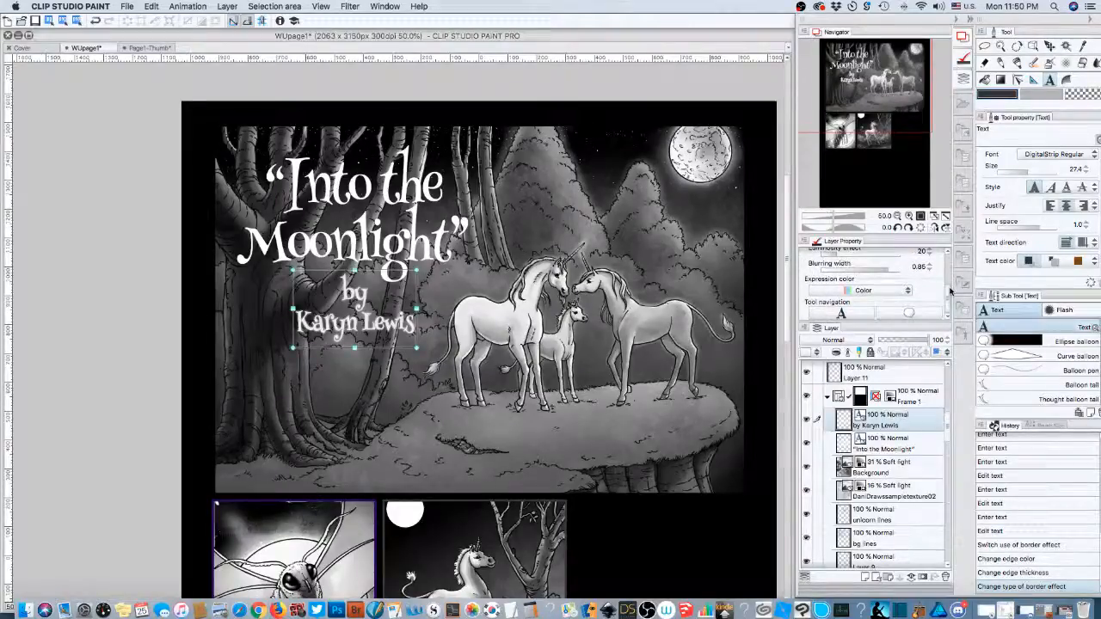
click(872, 291)
click(847, 305)
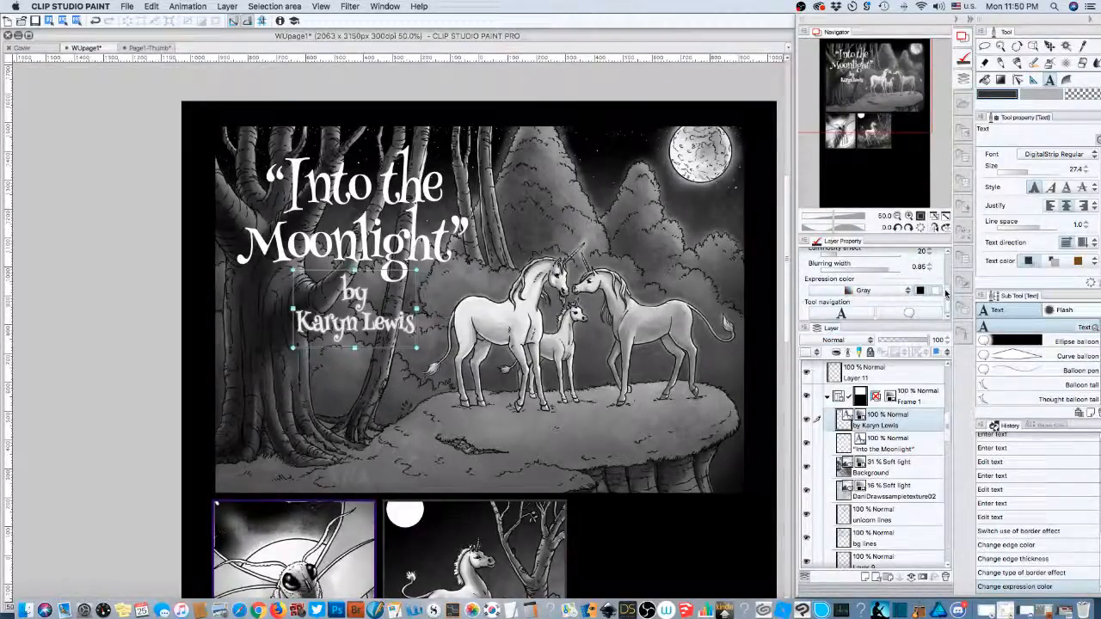
drag(883, 236, 886, 211)
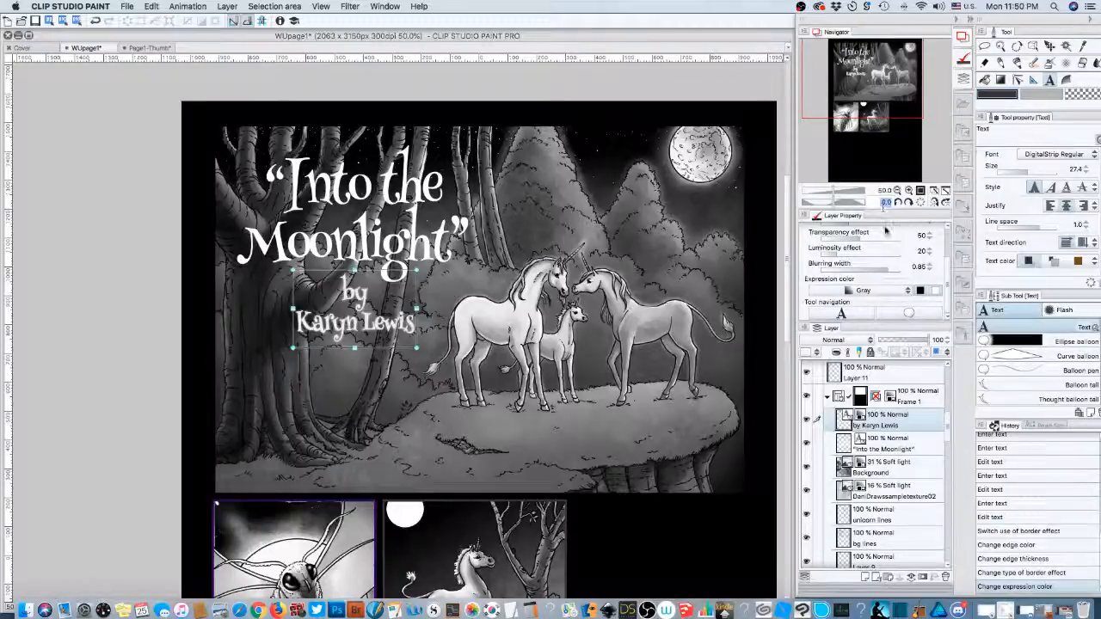
drag(879, 210, 877, 188)
scroll(950, 258, up, 2)
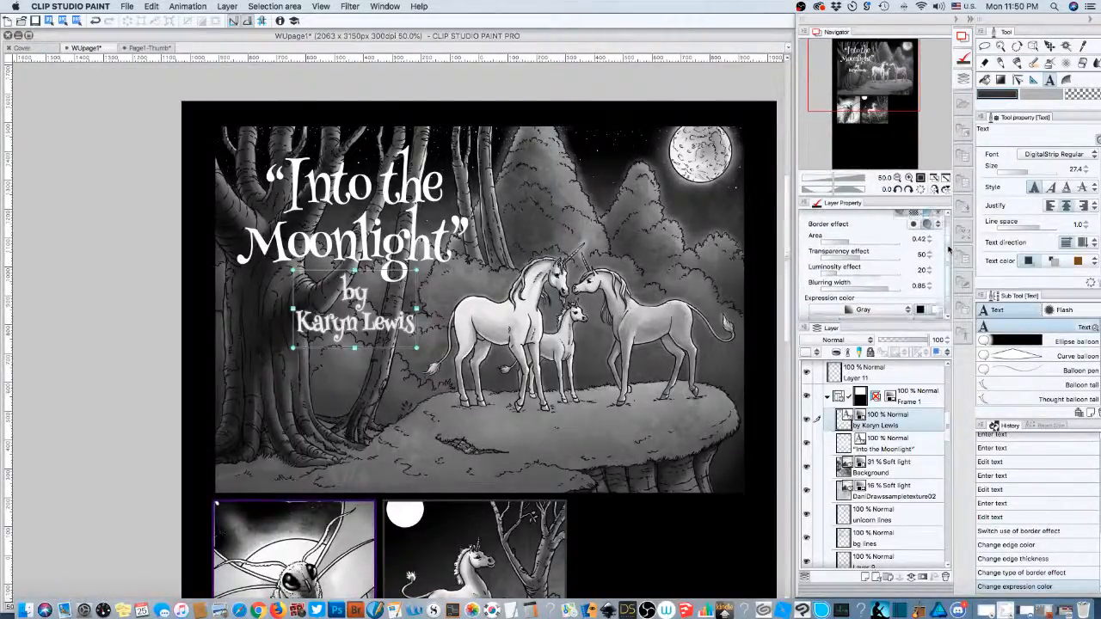
- Widen the watercolour border's area to 0.62
mouse_move(850, 250)
mouse_down()
mouse_move(886, 251)
mouse_move(867, 252)
mouse_up()
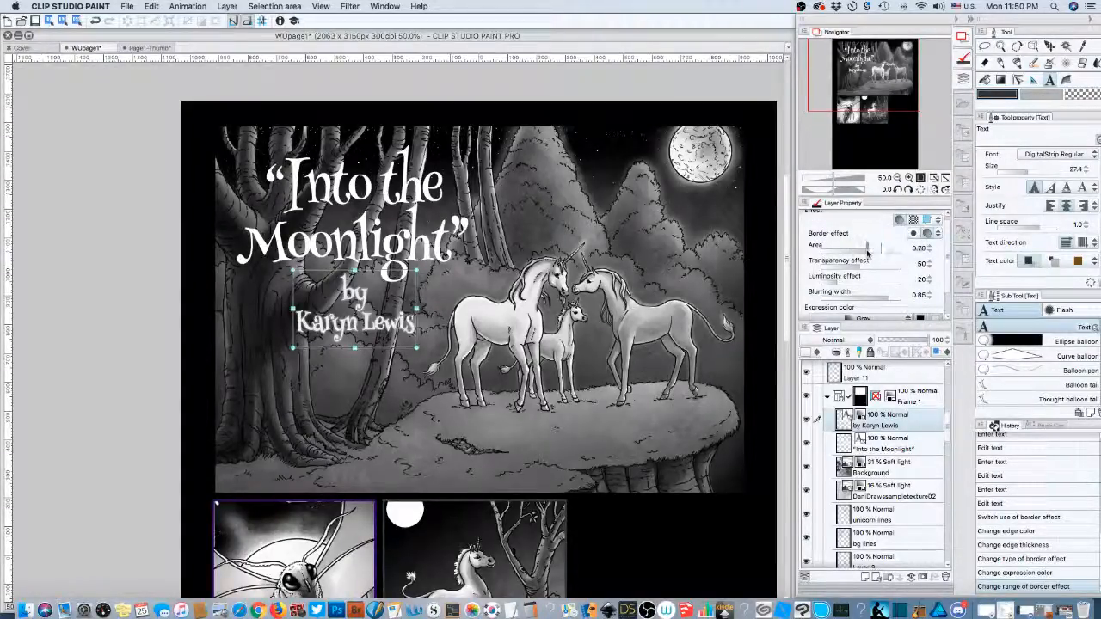
click(938, 234)
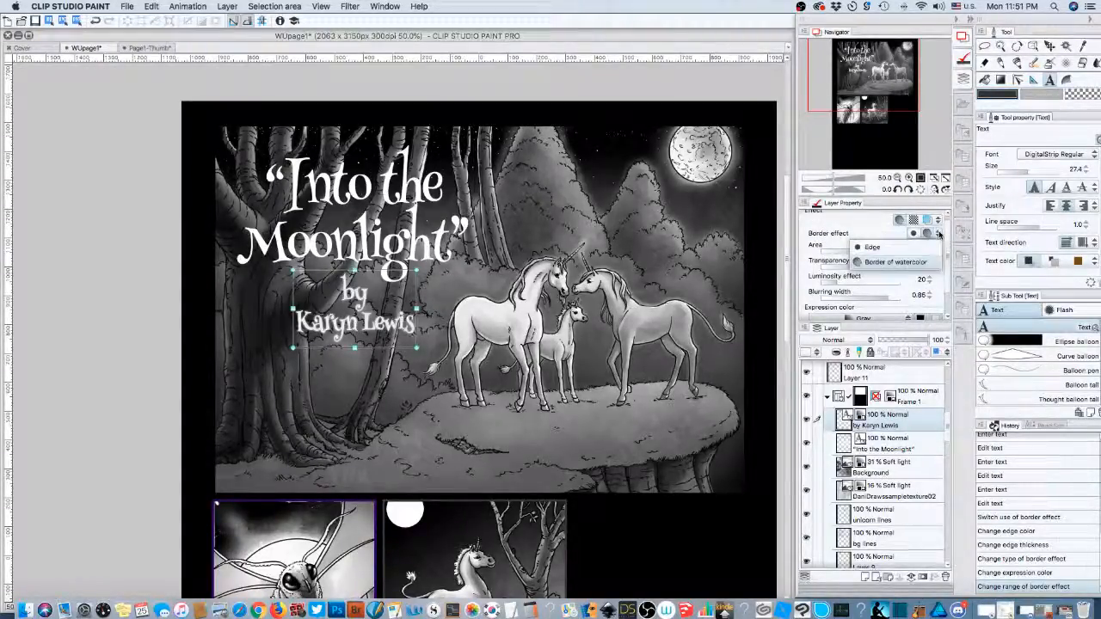
click(938, 234)
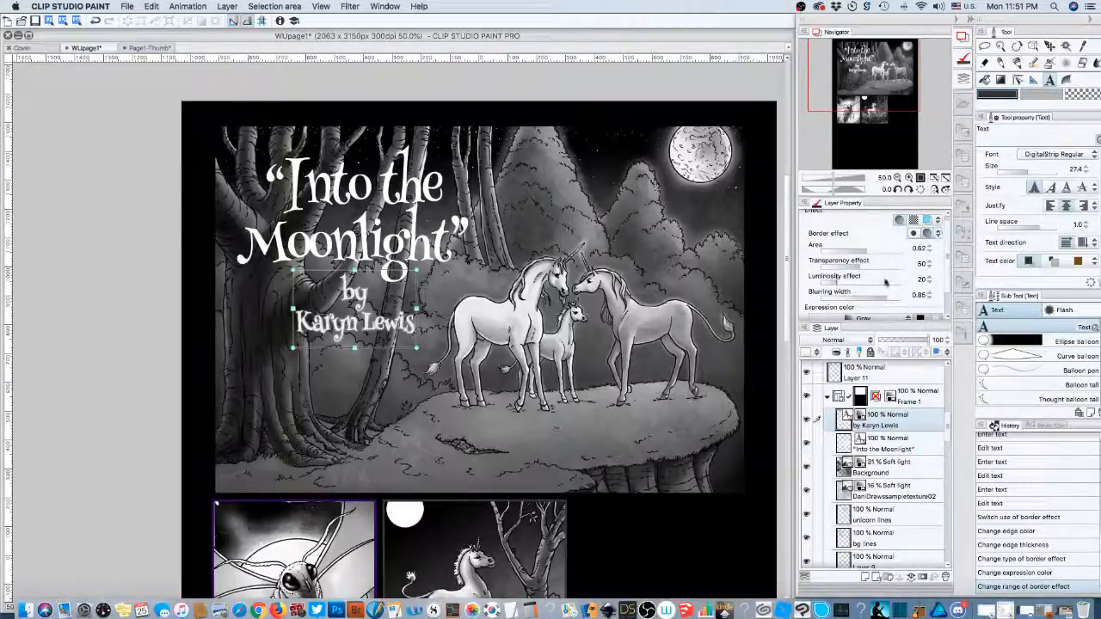
- Turn the border's luminosity effect down to 0 and briefly preview a black expression colour
click(838, 282)
drag(890, 283, 814, 280)
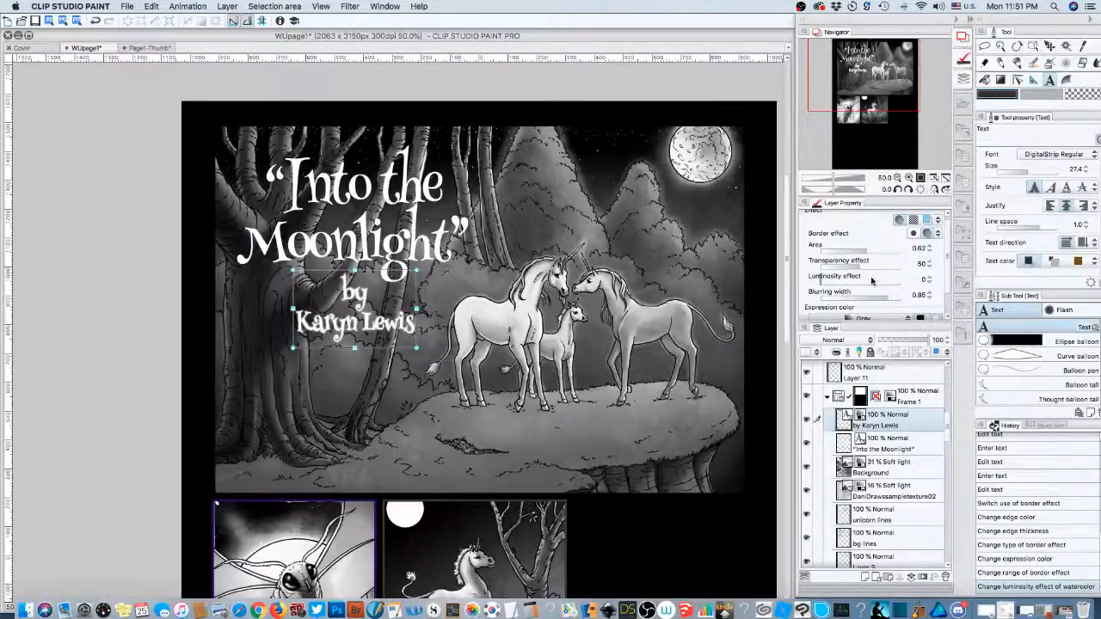
drag(950, 235, 948, 255)
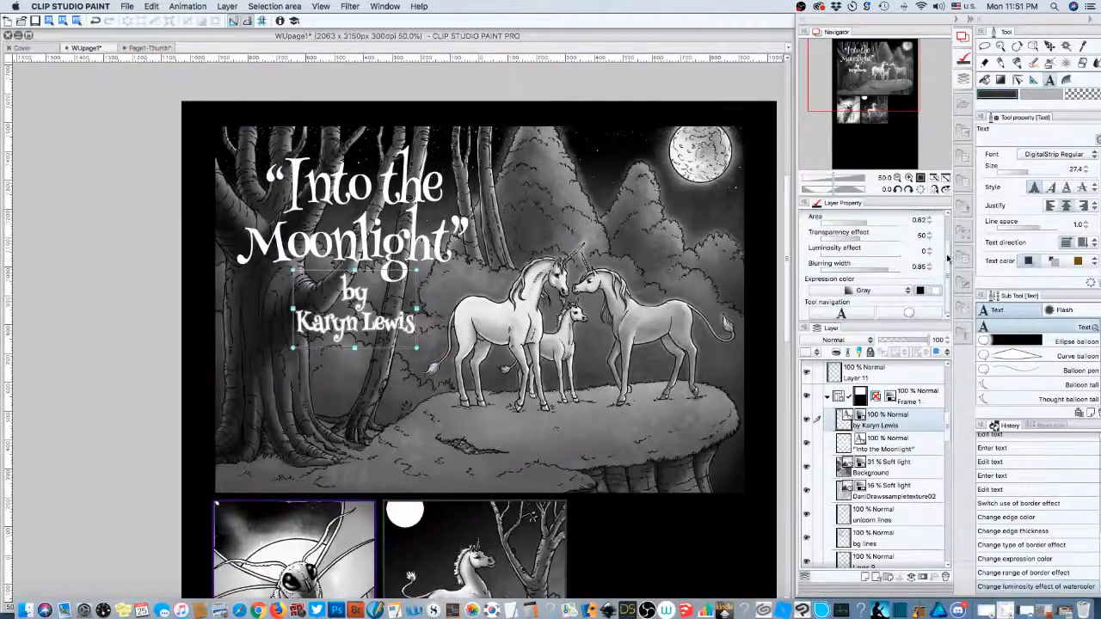
click(919, 289)
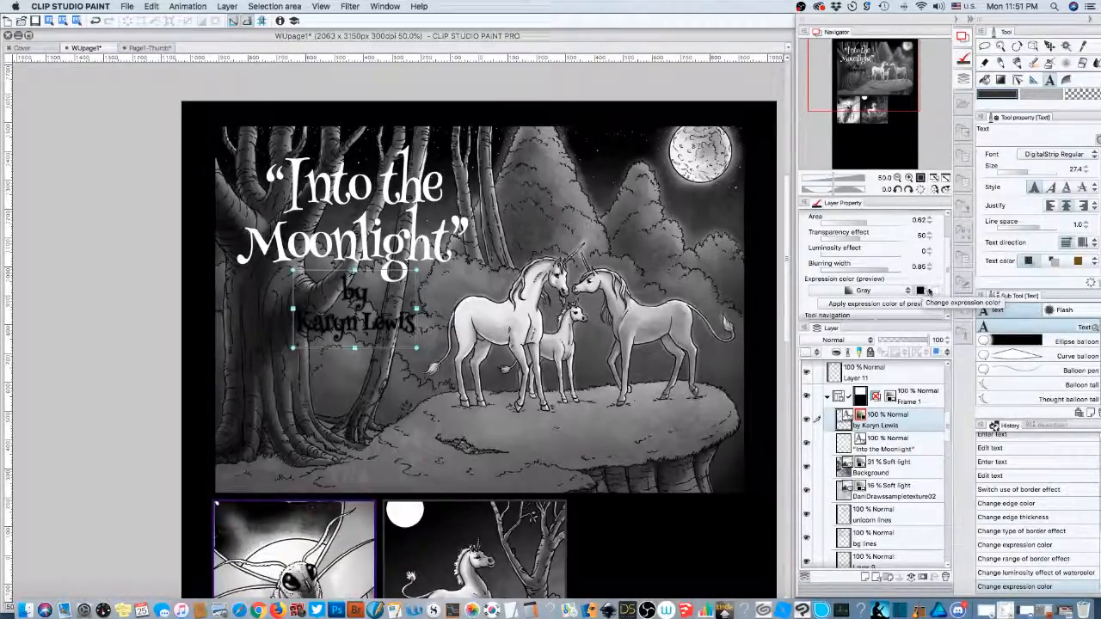
click(937, 290)
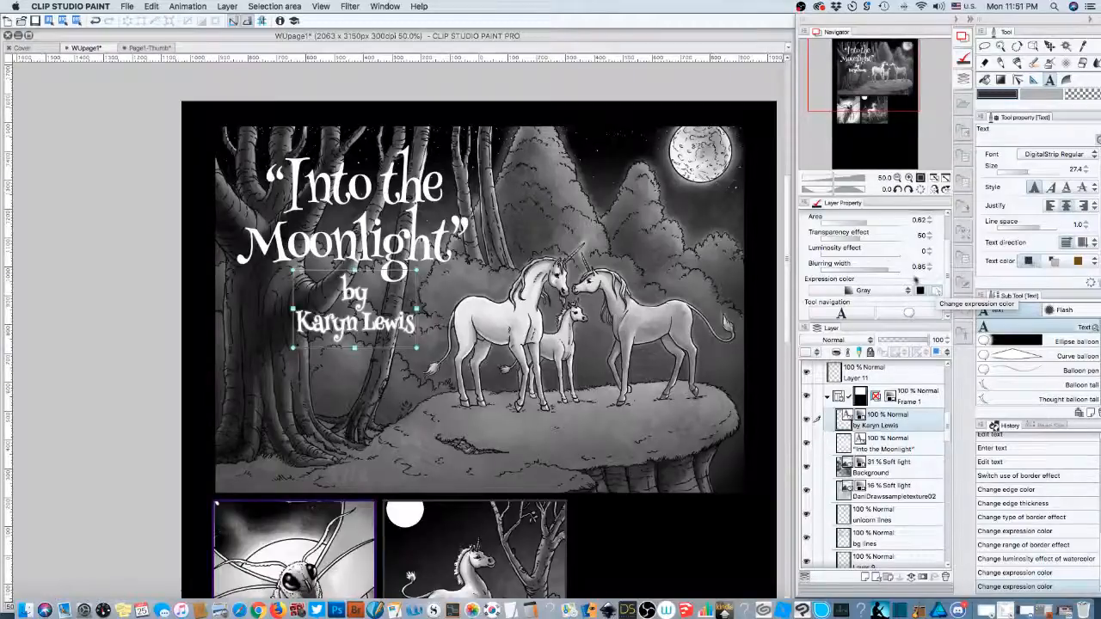
click(910, 177)
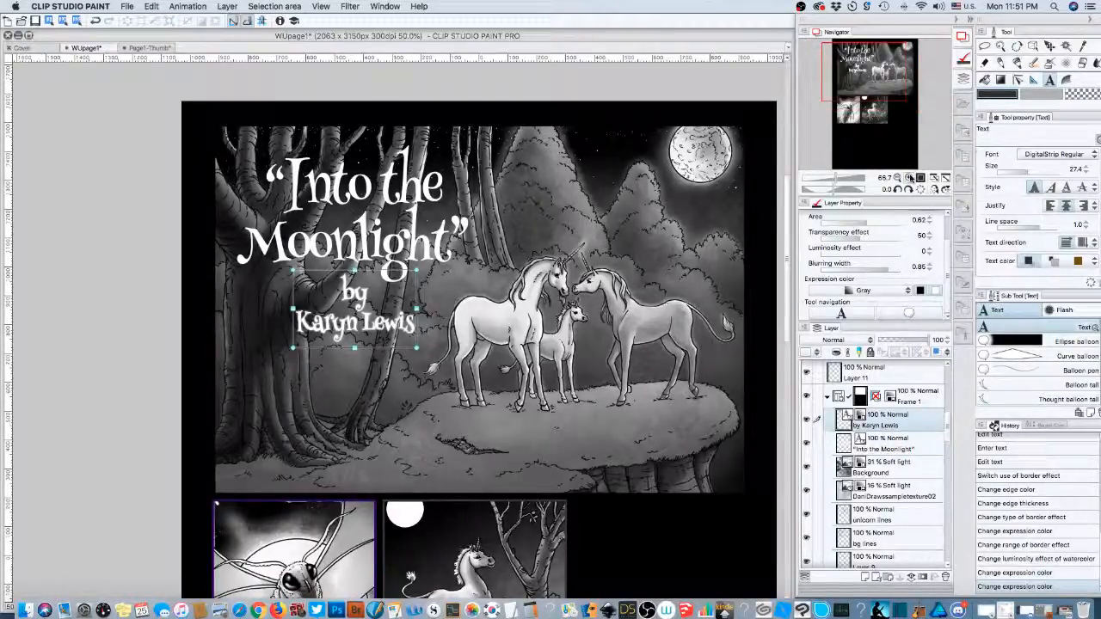
- Zoom in on the byline and fine-tune the watercolour border's area and transparency
click(910, 177)
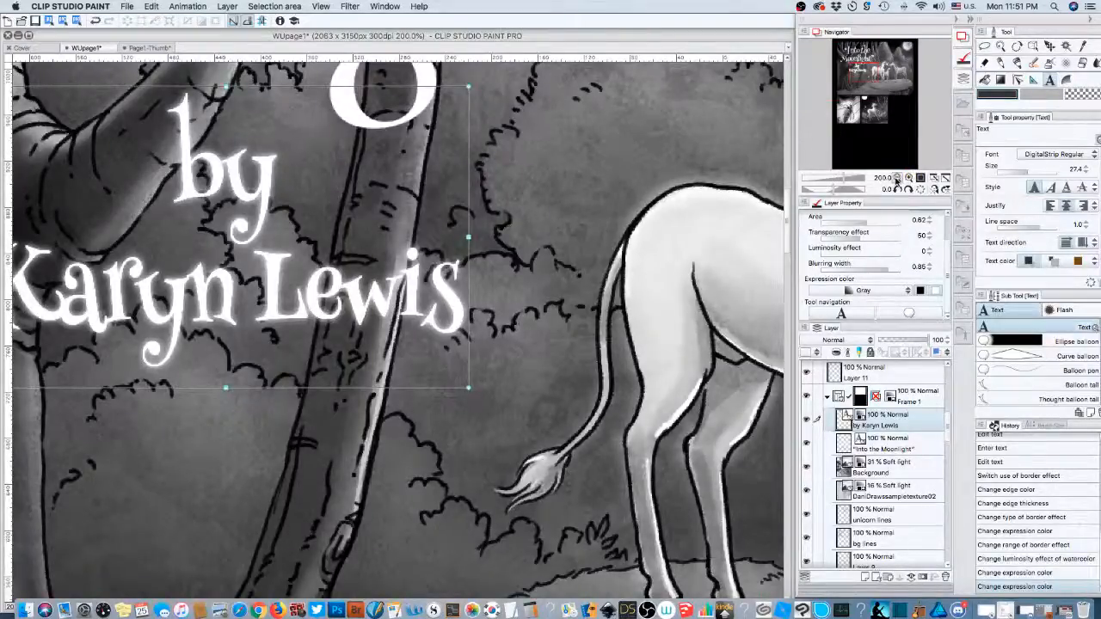
click(897, 178)
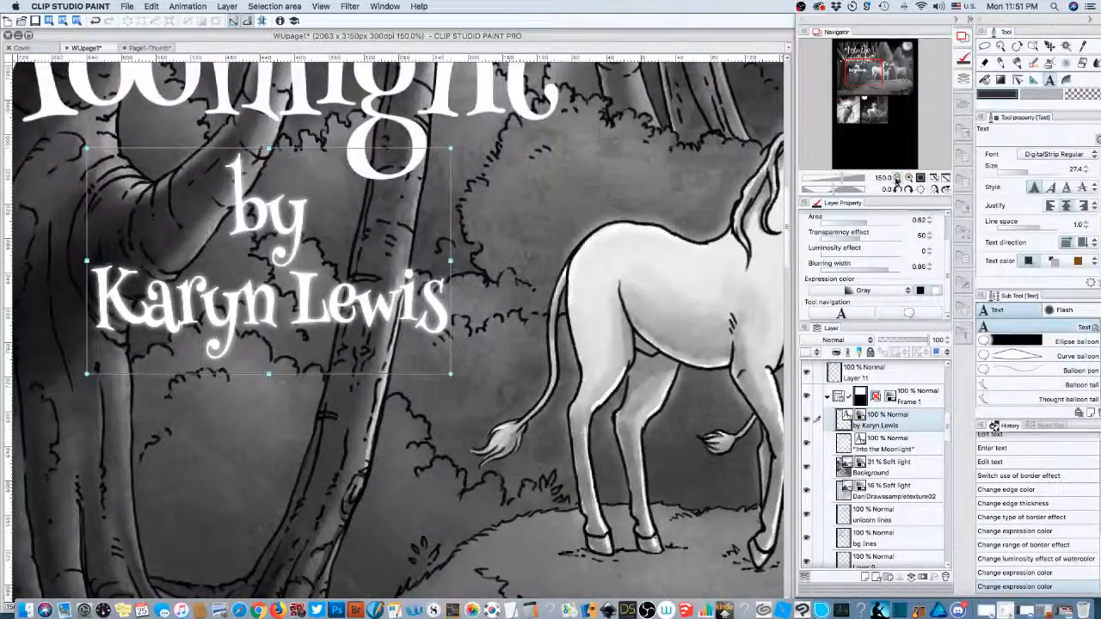
click(883, 221)
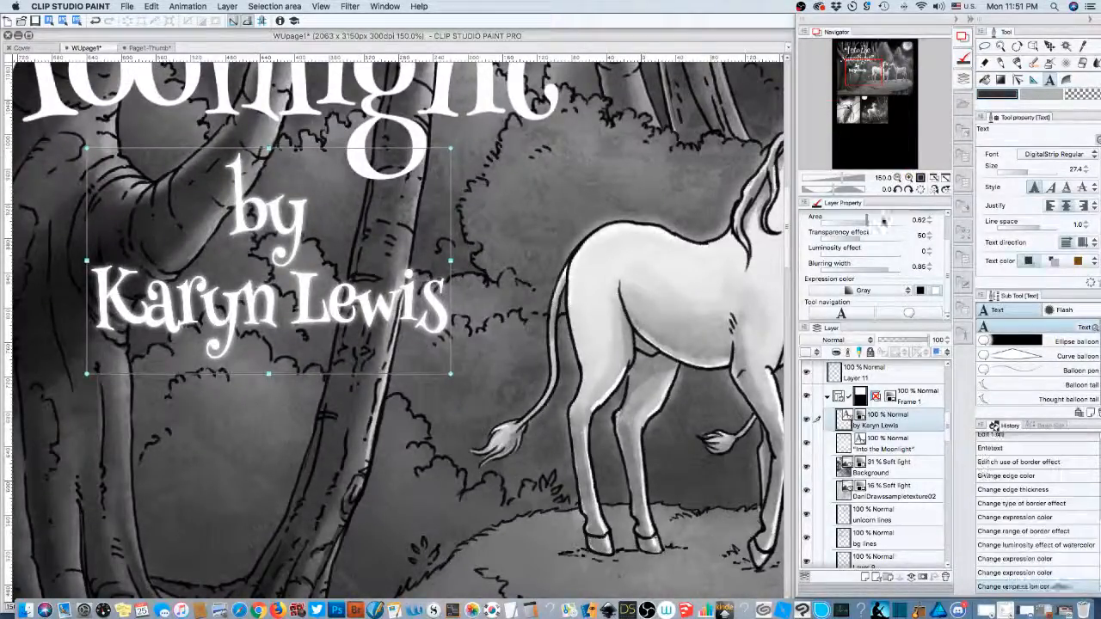
mouse_move(883, 220)
mouse_down()
mouse_move(873, 220)
mouse_move(888, 220)
mouse_up()
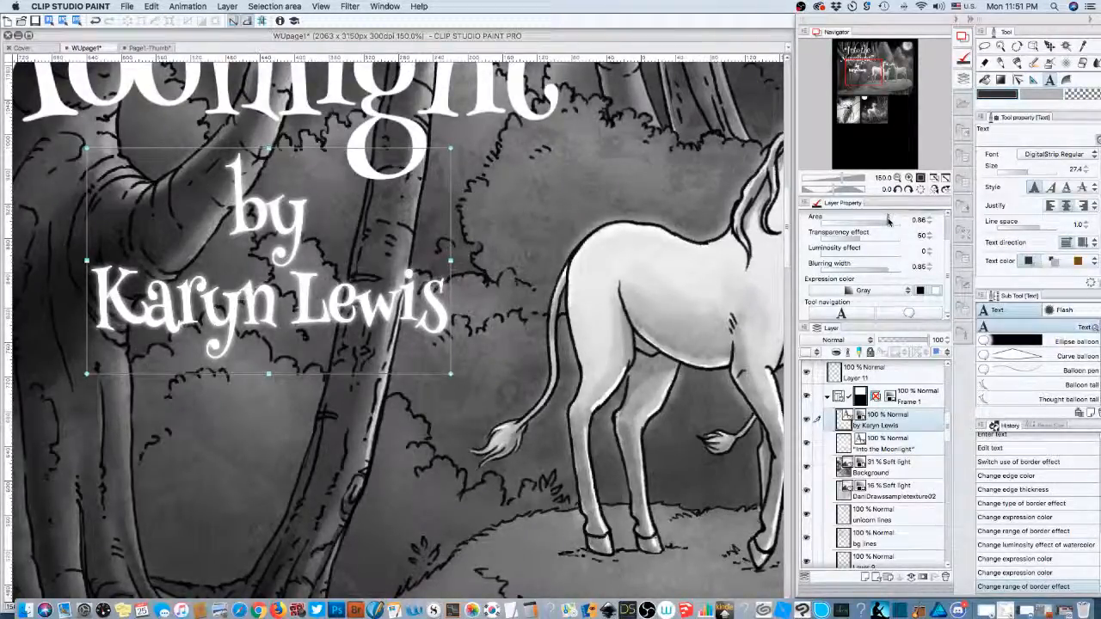
drag(889, 220, 894, 244)
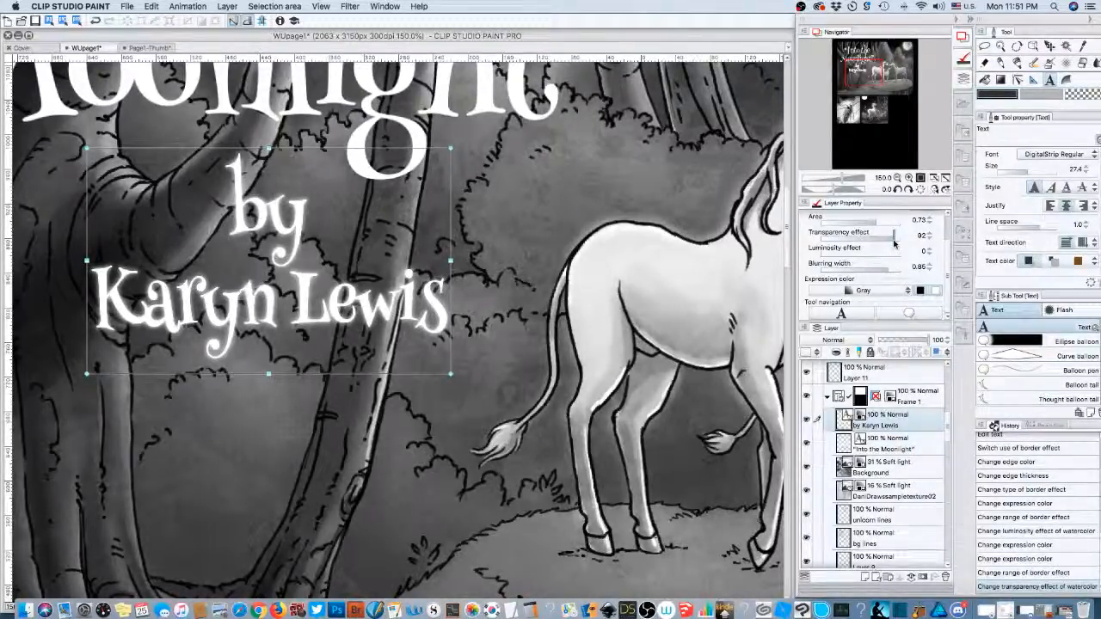
mouse_move(895, 244)
mouse_down()
mouse_move(830, 237)
mouse_move(881, 261)
mouse_up()
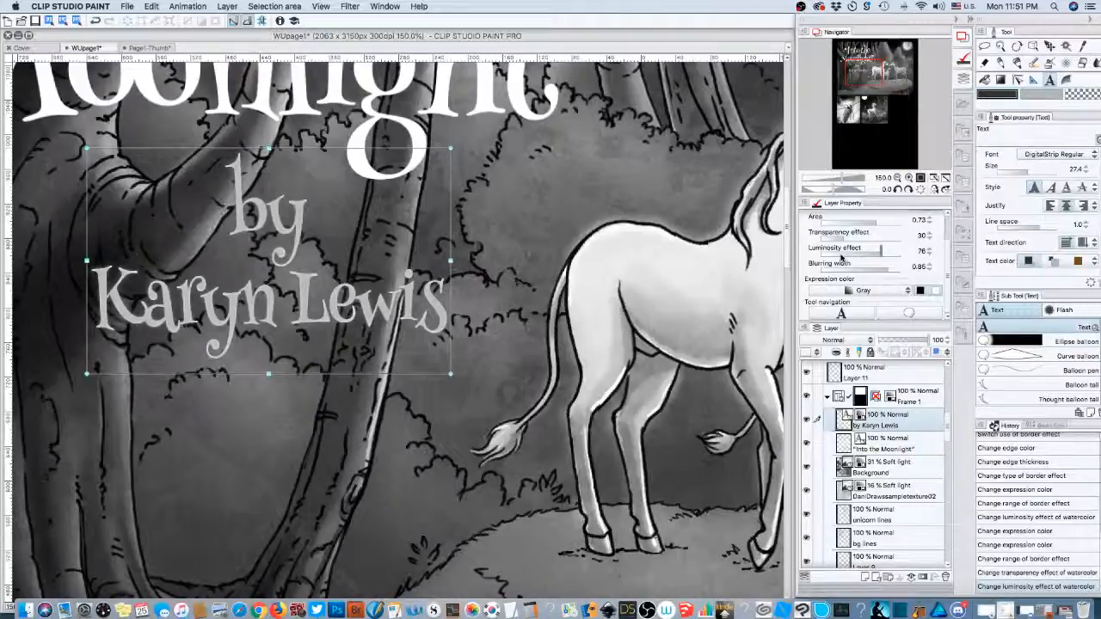
- Switch the byline's border type from Watercolor edge to Edge
scroll(947, 260, up, 3)
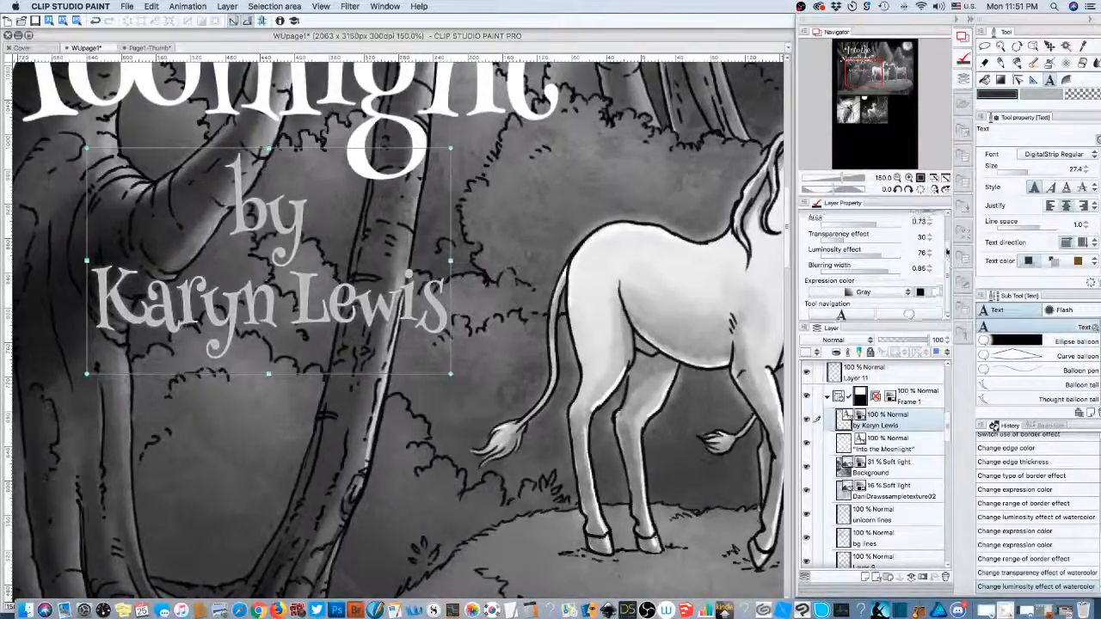
scroll(947, 258, down, 3)
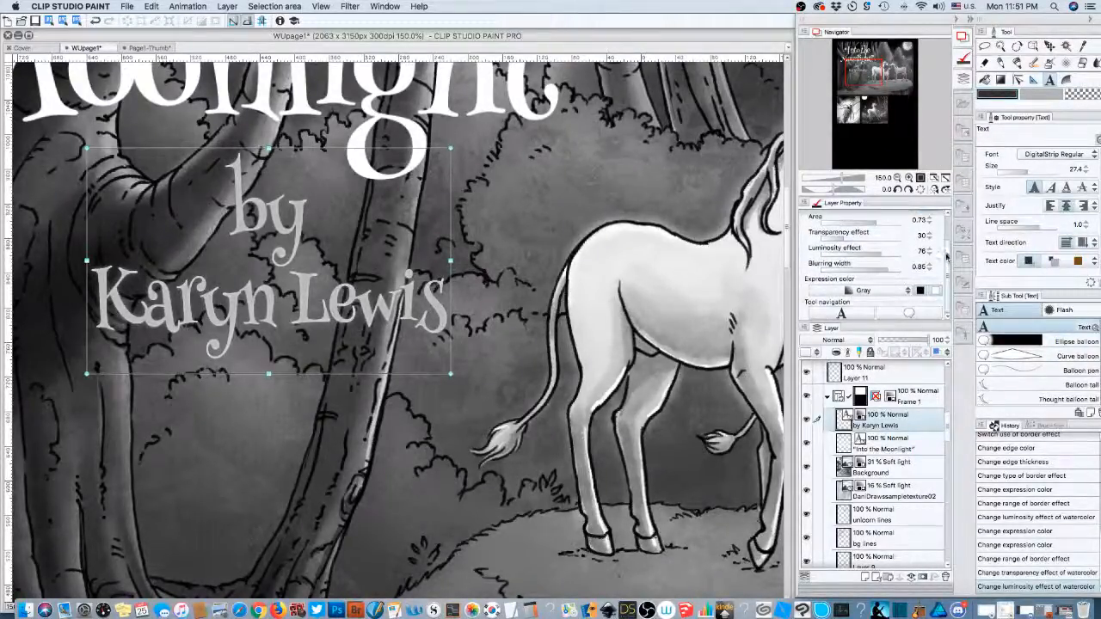
drag(947, 256, 948, 226)
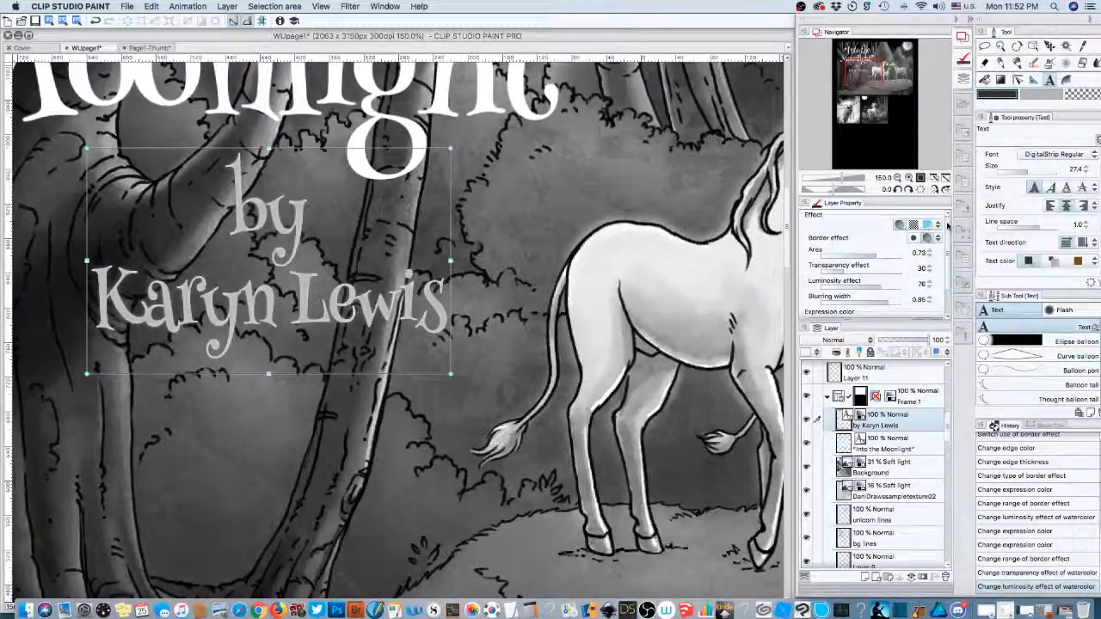
click(915, 239)
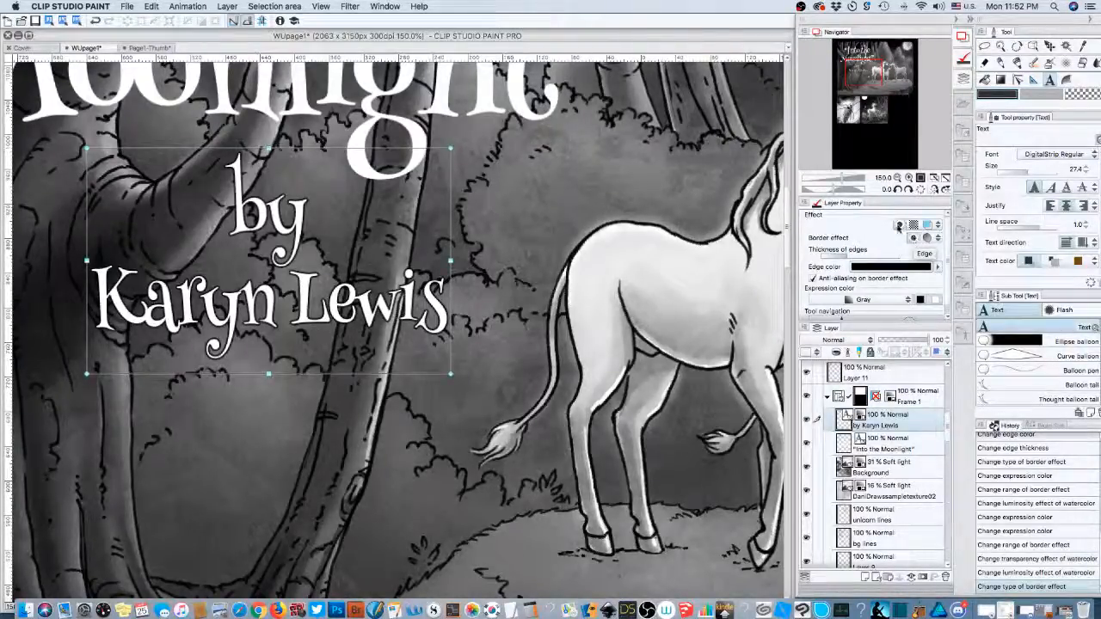
- Turn off the byline's border effect and zoom out to see the whole title
click(899, 225)
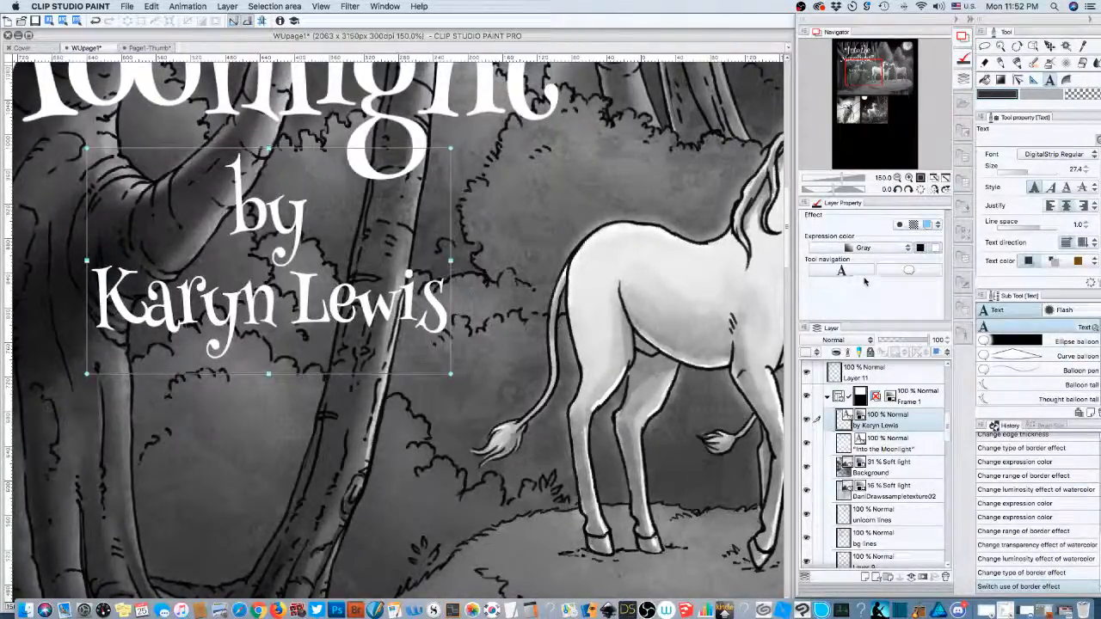
click(909, 271)
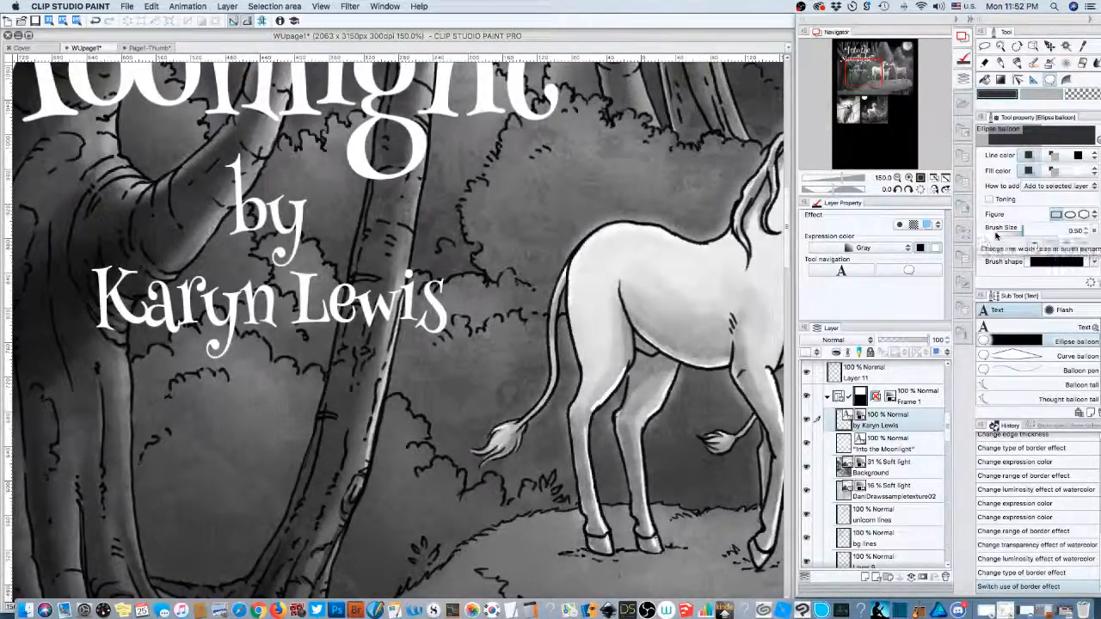
click(897, 177)
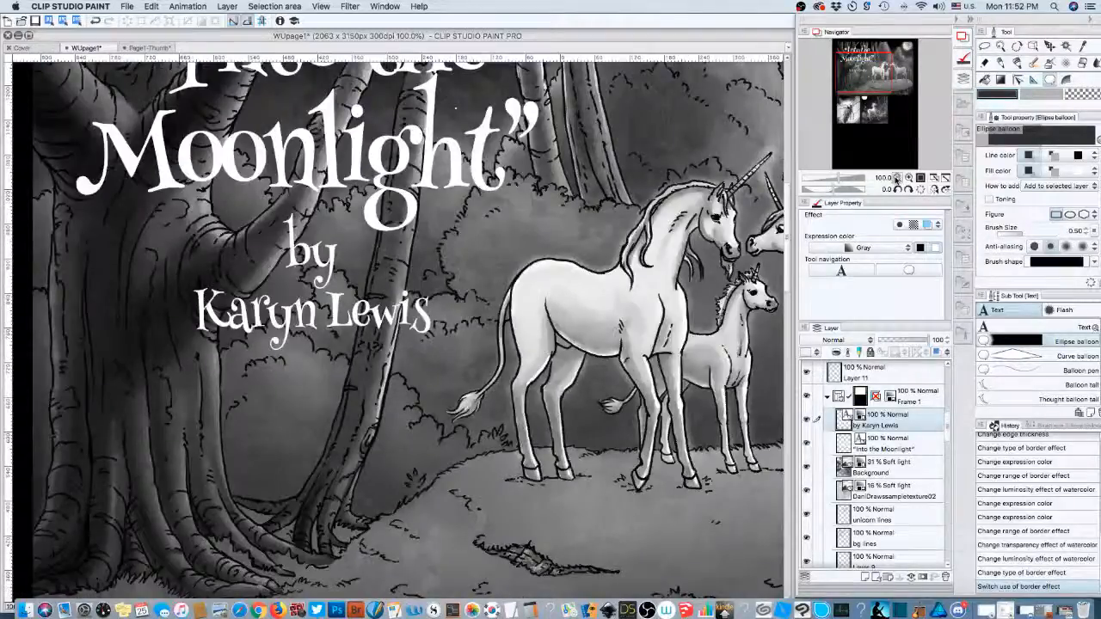
click(897, 177)
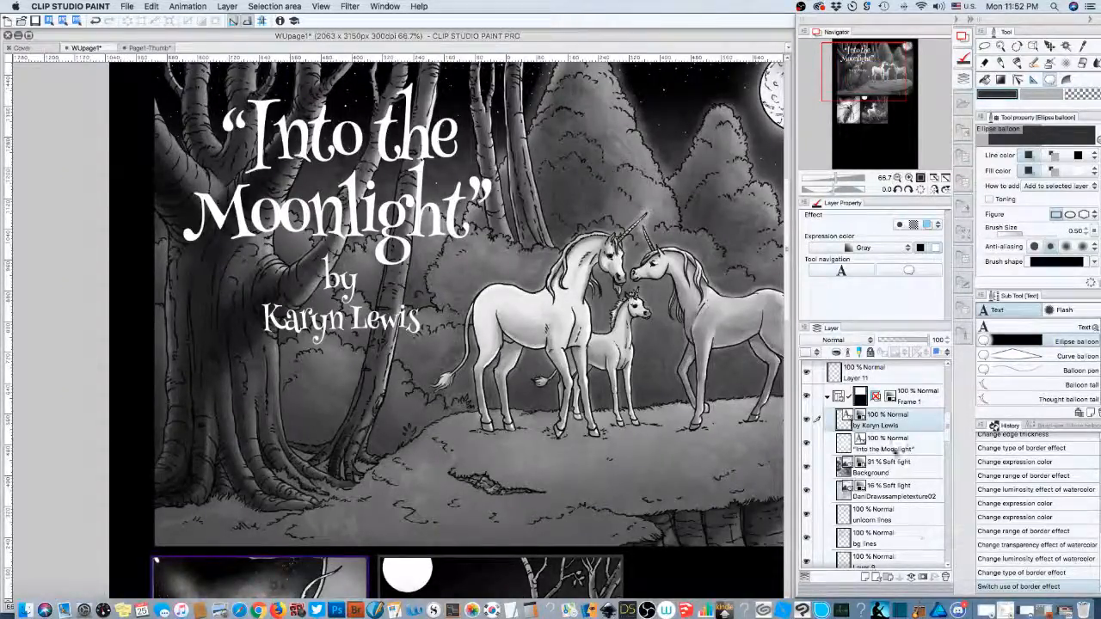
- Select the 'Into the Moonlight' title layer and add a new raster layer, Layer 20, above it
click(893, 449)
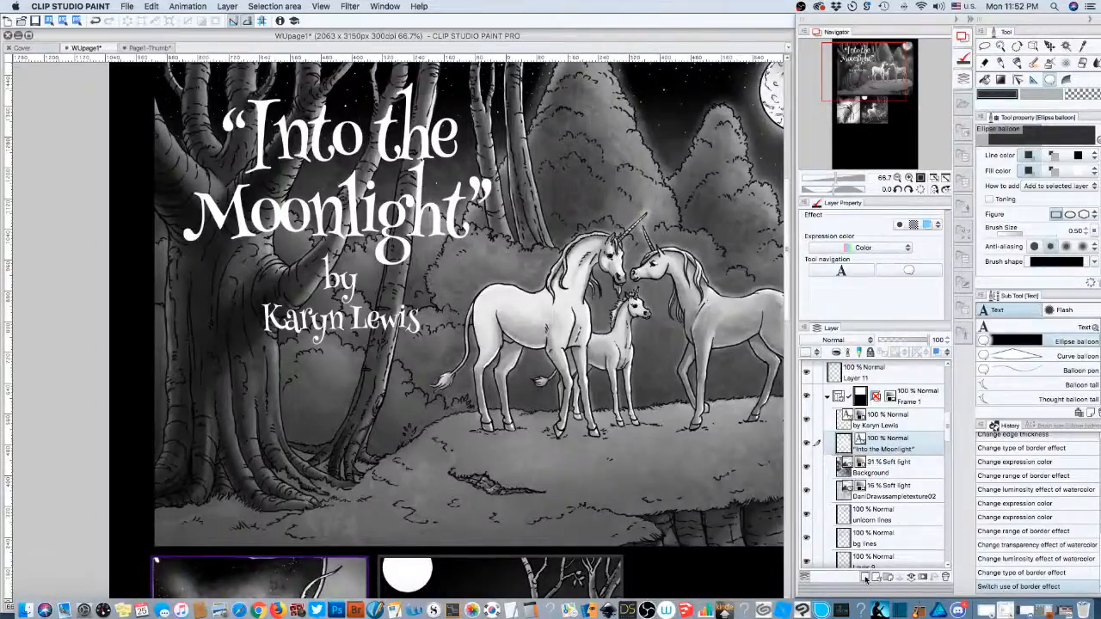
click(866, 578)
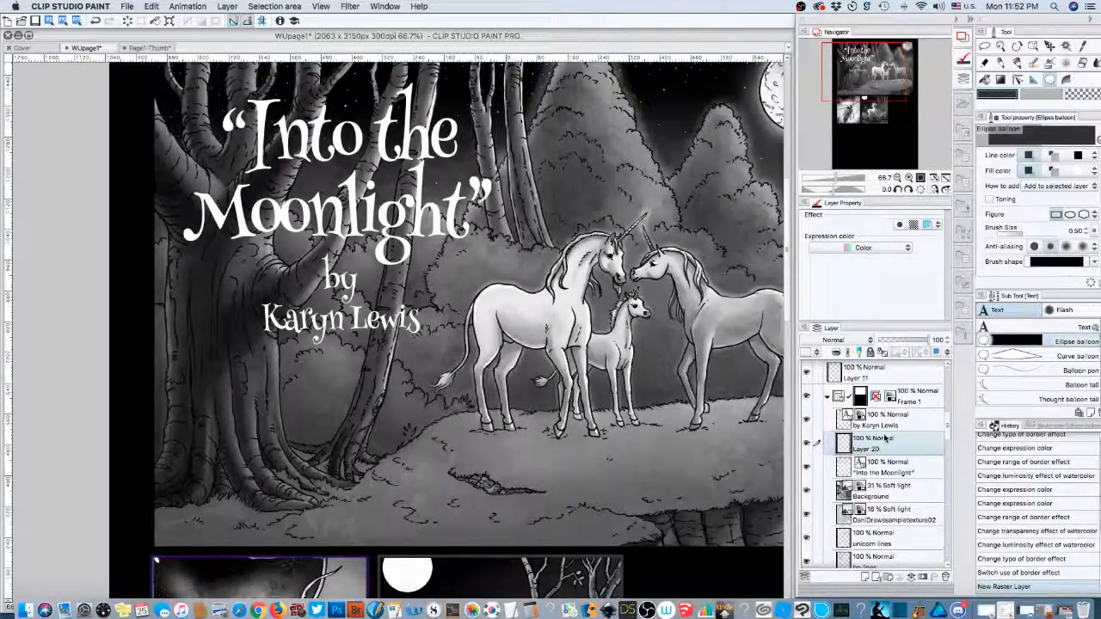
click(1049, 62)
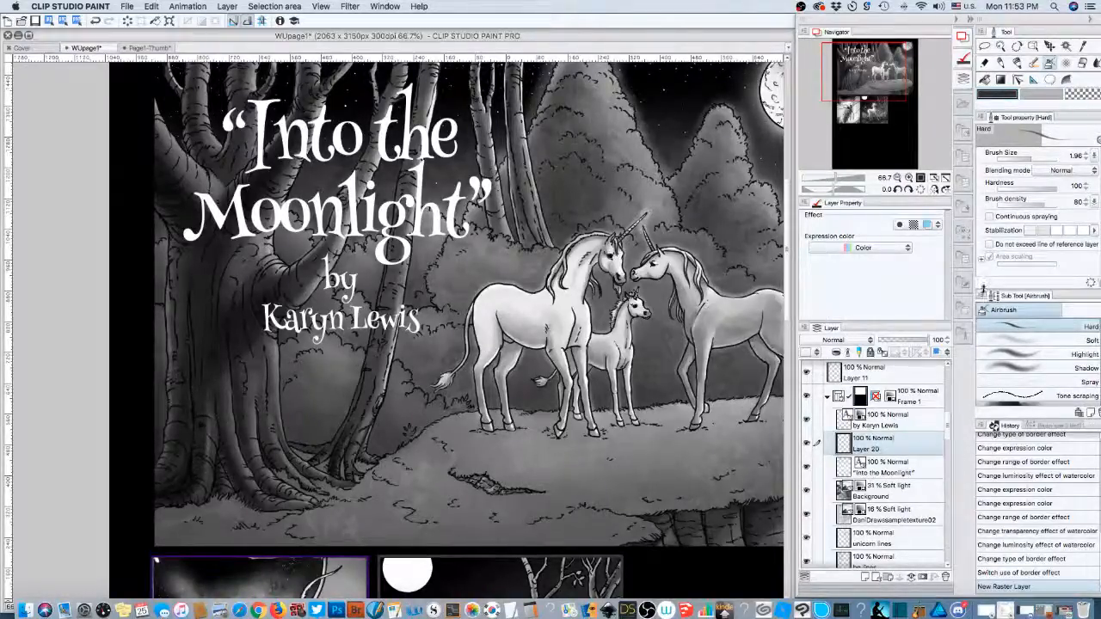
- Move Layer 20 below the 'Into the Moonlight' layer, make it active, and pick the Soft airbrush
drag(899, 465, 895, 437)
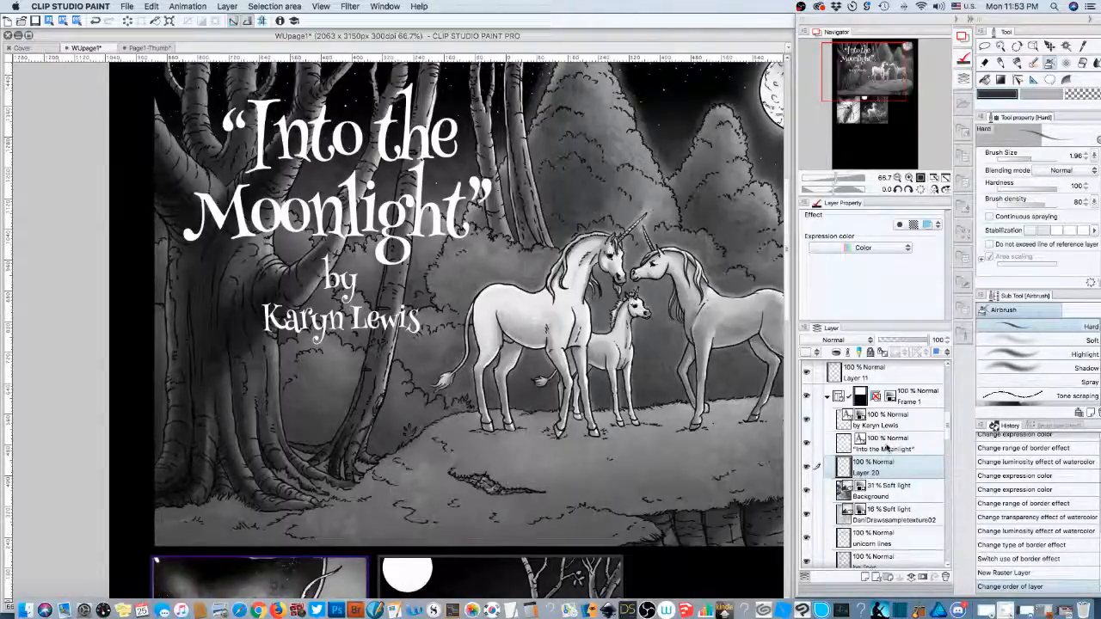
click(897, 449)
click(896, 468)
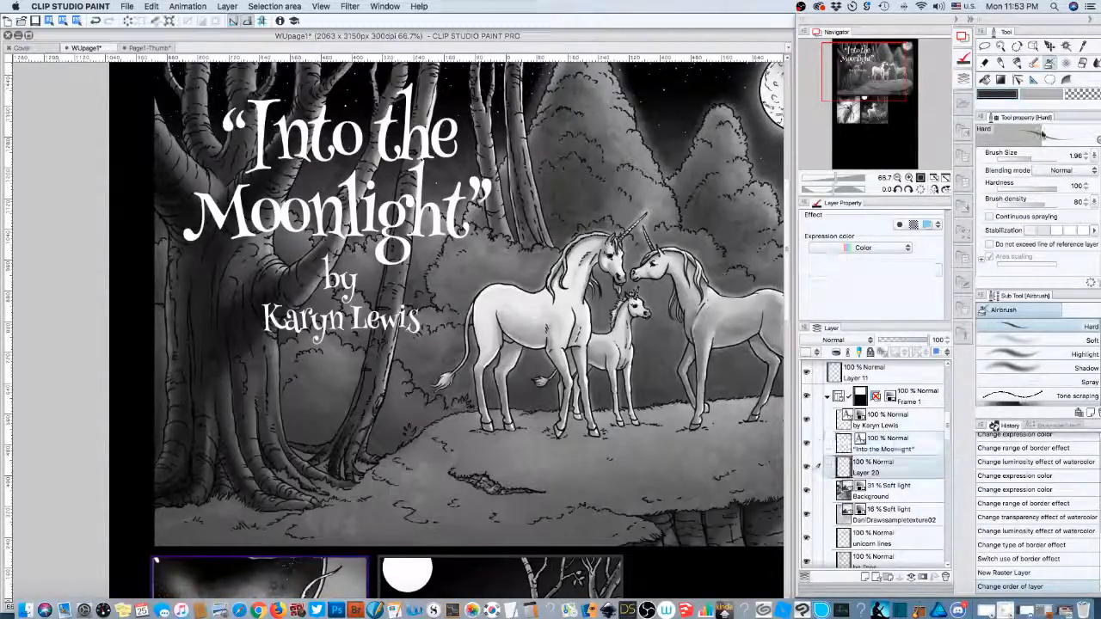
click(1015, 341)
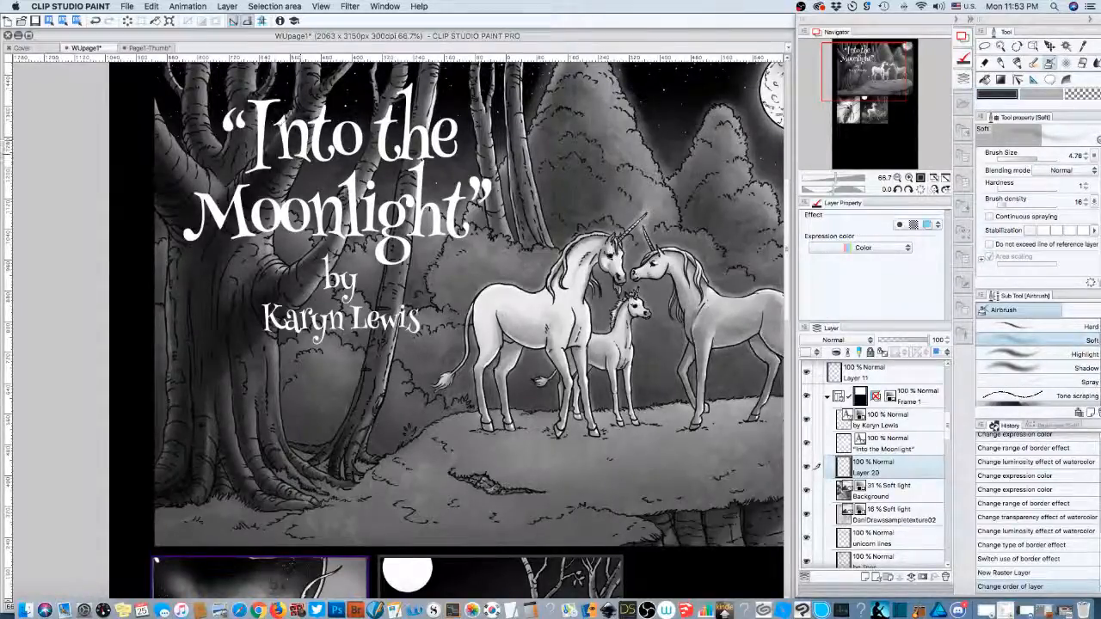
- Enlarge the soft airbrush to 15.29 and paint dark shading around the title and byline
drag(997, 155, 1050, 156)
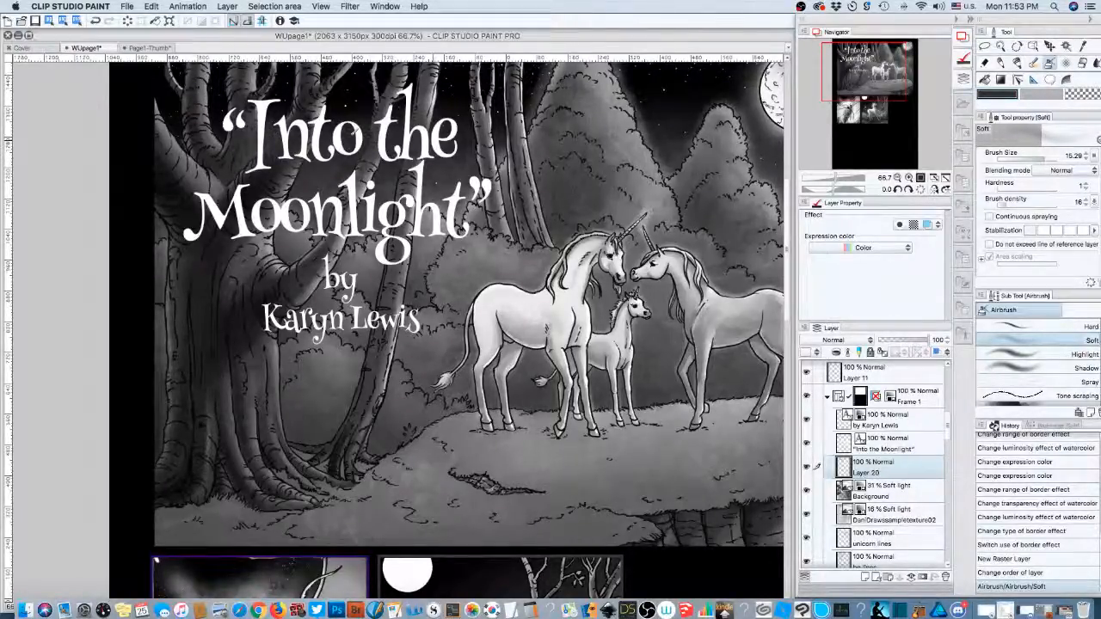
drag(355, 133, 387, 137)
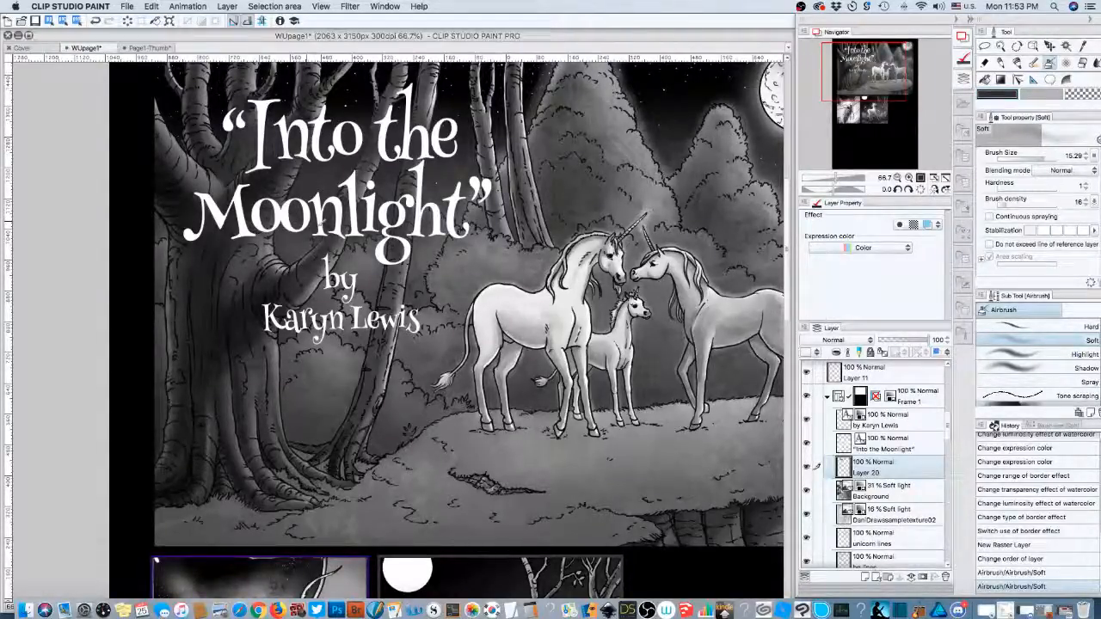
drag(414, 250, 387, 344)
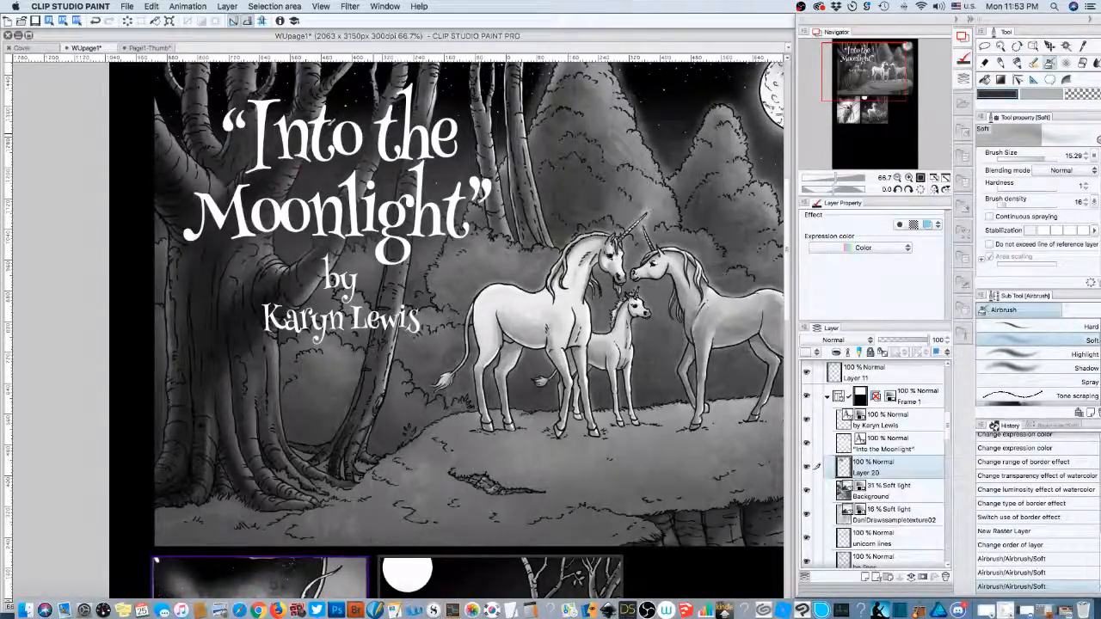
drag(365, 258, 347, 303)
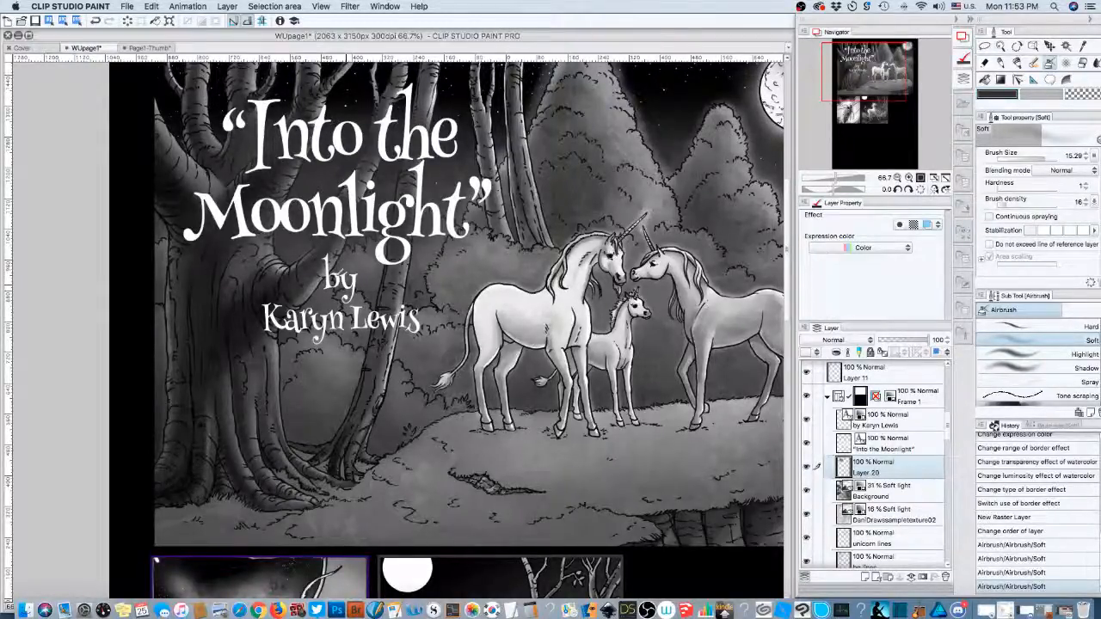
drag(324, 259, 347, 298)
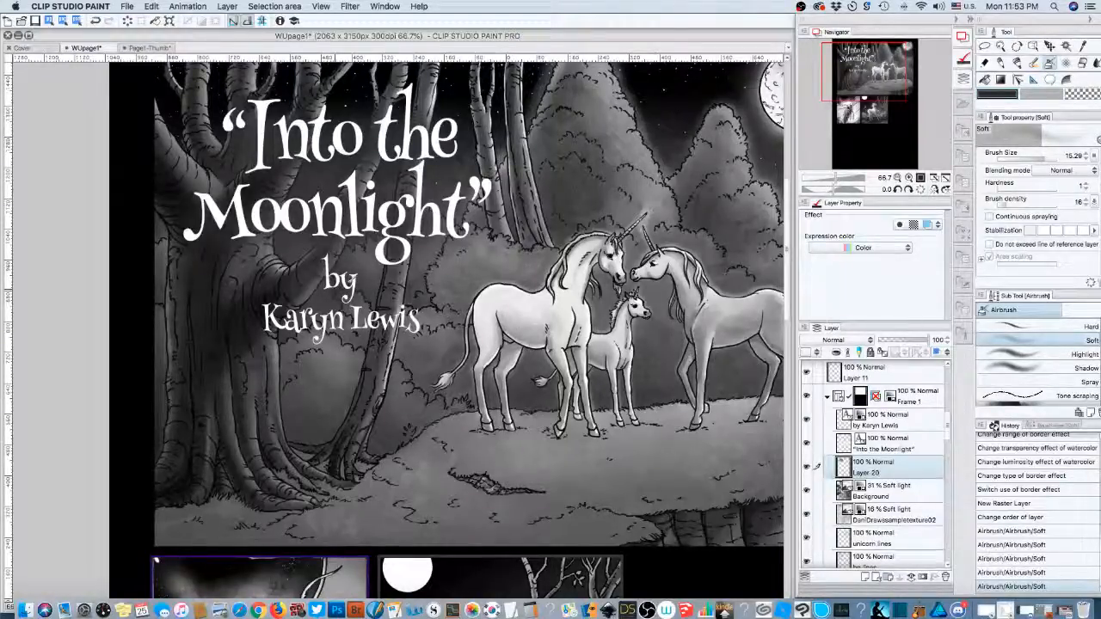
drag(401, 323, 354, 307)
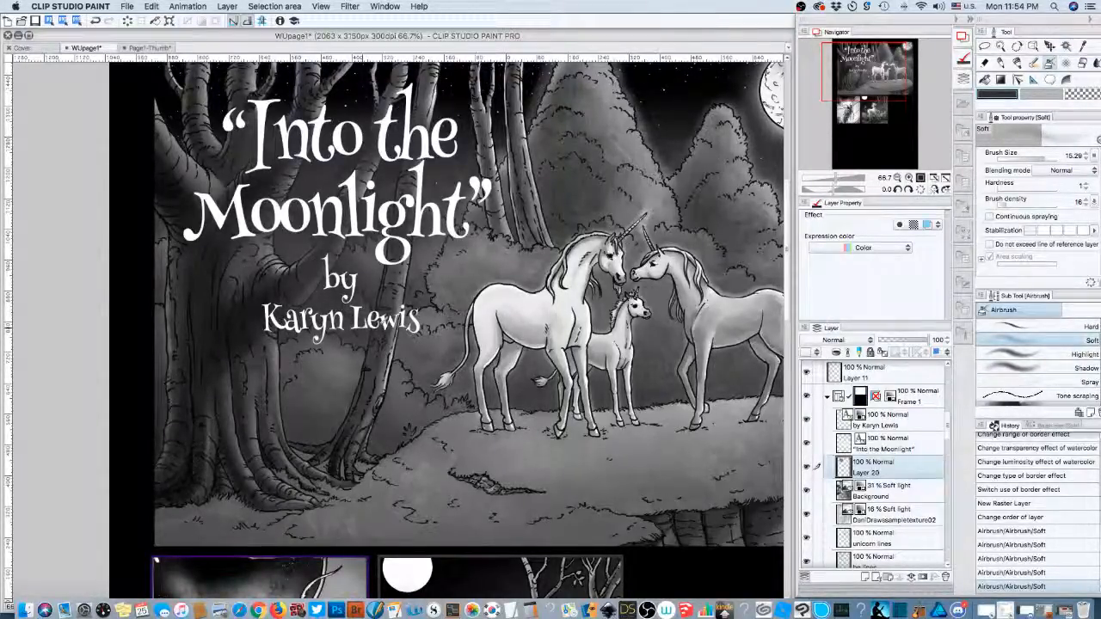
click(406, 322)
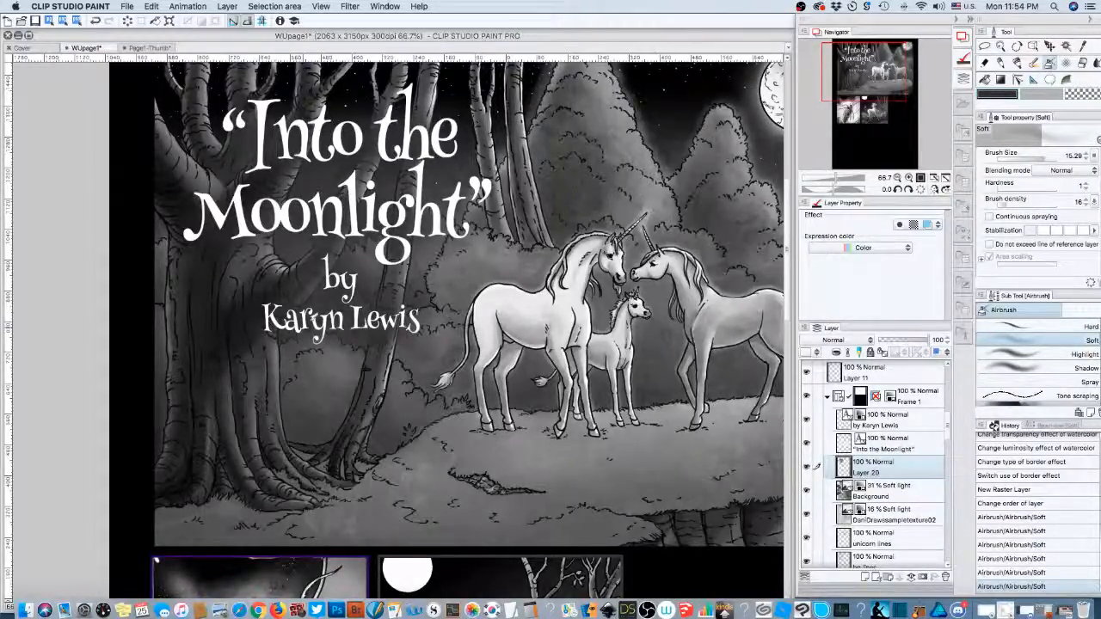
click(441, 292)
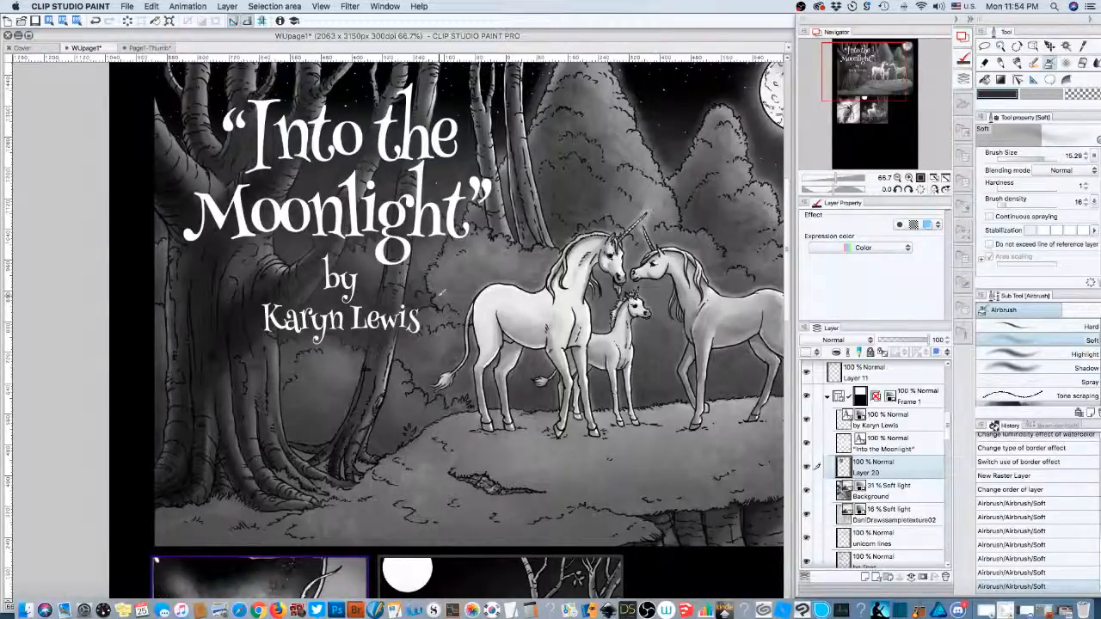
drag(464, 241, 441, 251)
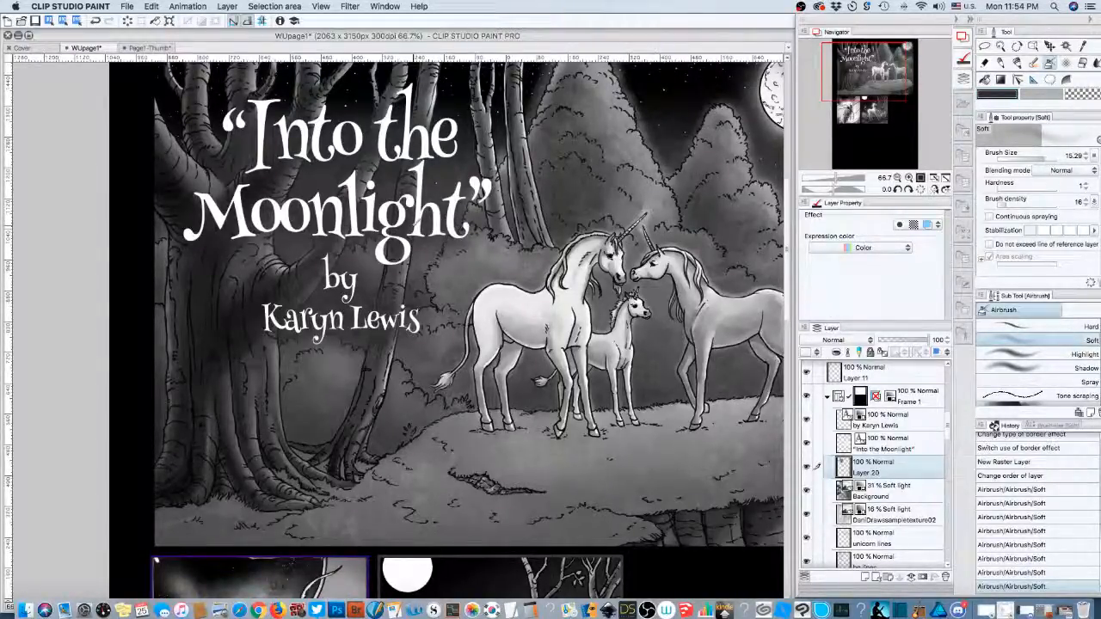
click(849, 248)
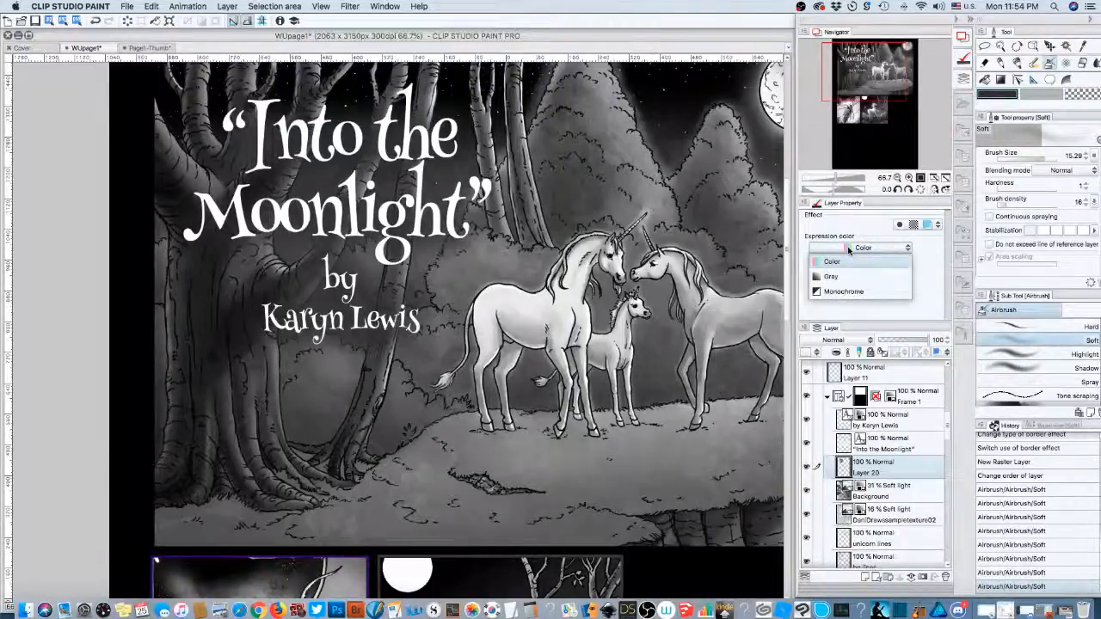
- Set Layer 20 to Gray expression colour, Multiply blending and 57% opacity
click(839, 294)
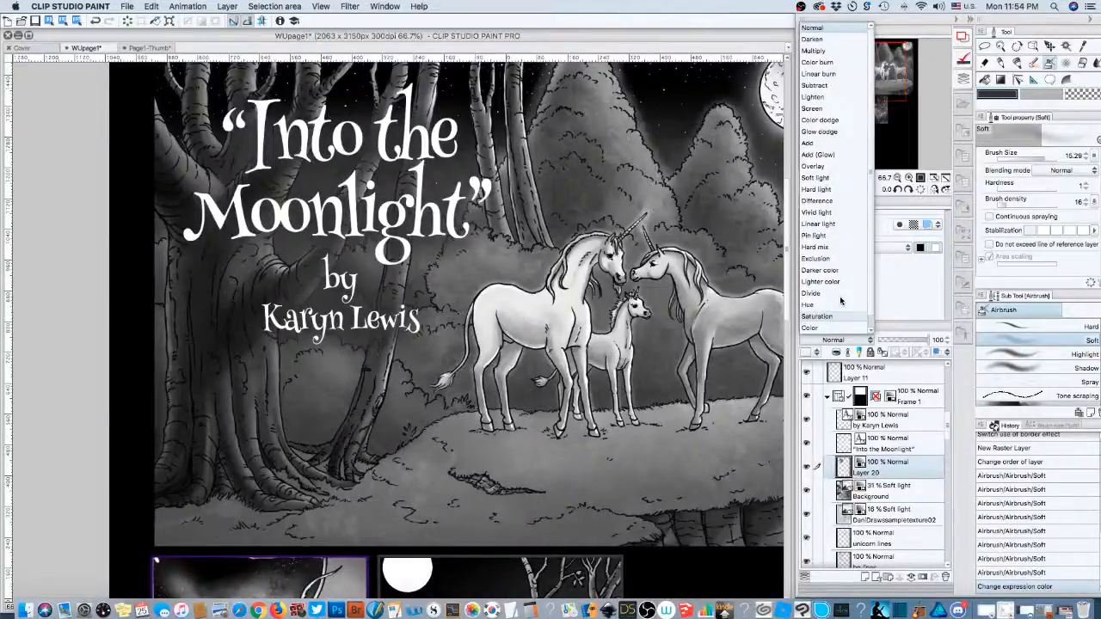
click(821, 51)
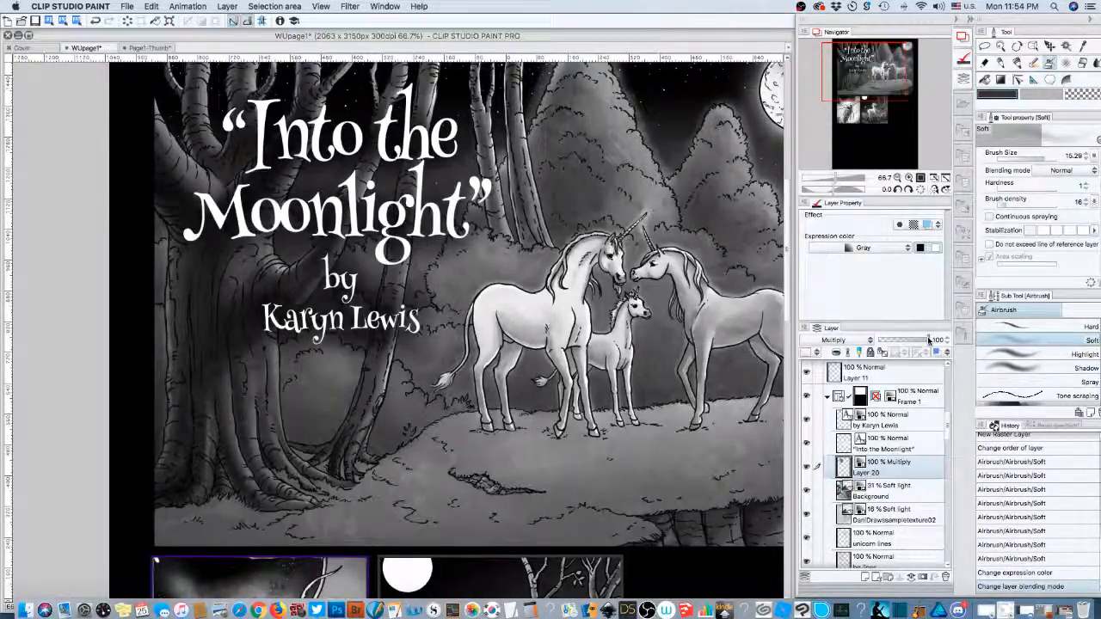
drag(928, 340, 920, 340)
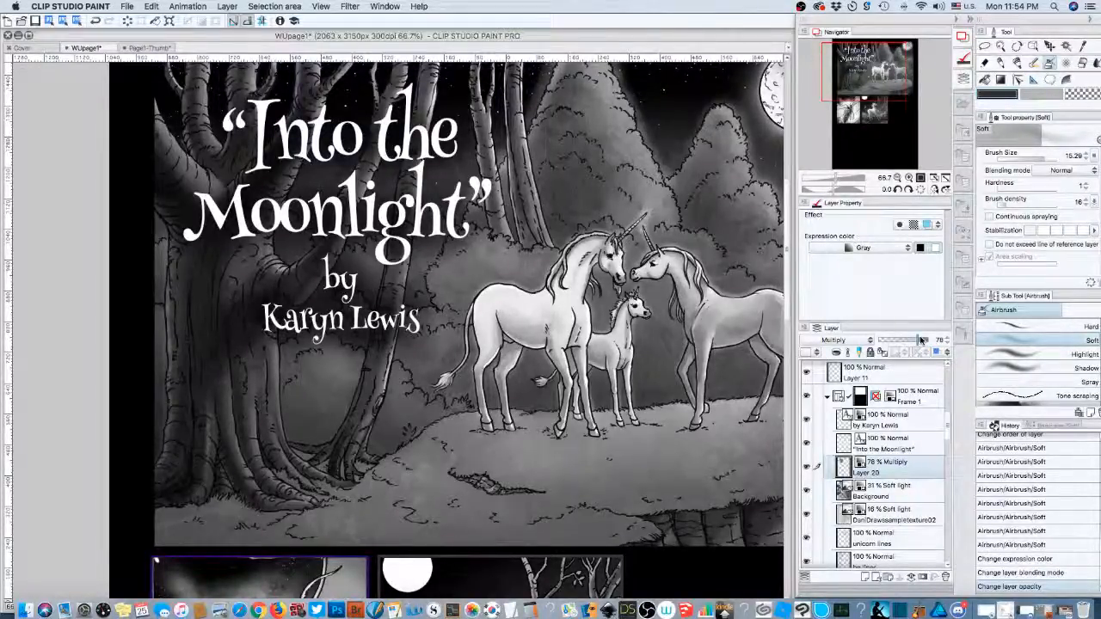
drag(920, 340, 913, 343)
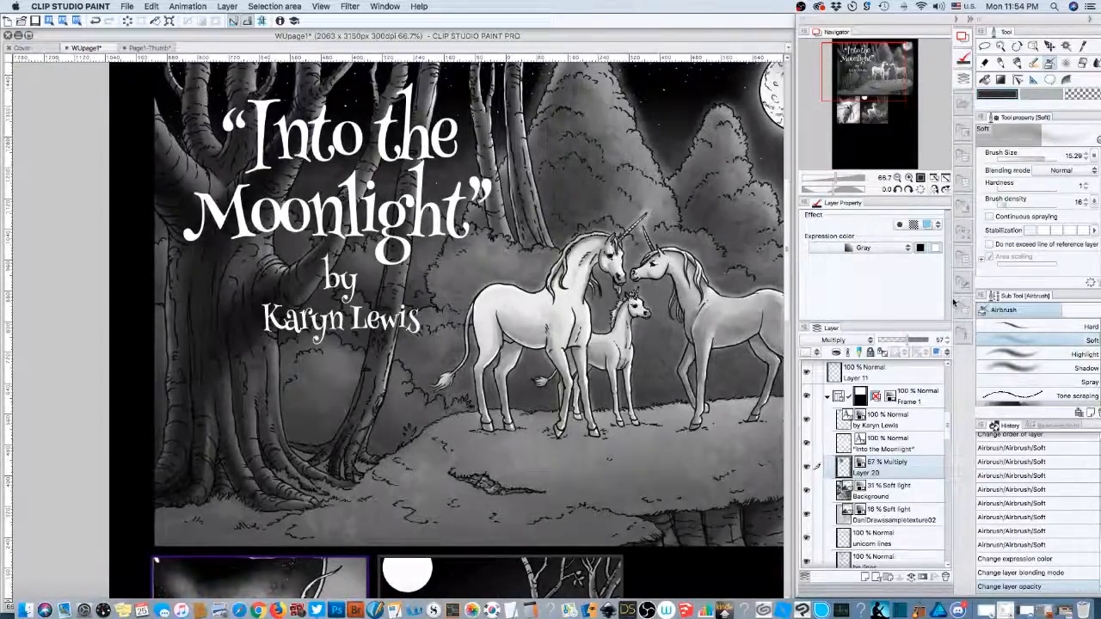
click(897, 178)
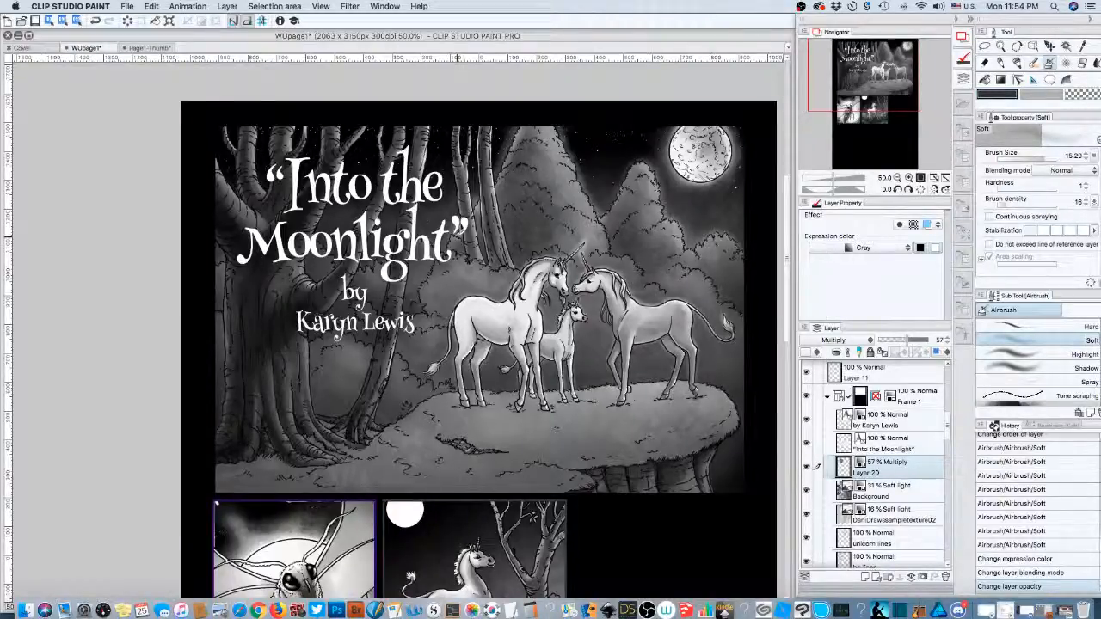
- Add more soft airbrush shading around the title lettering and beside the byline
drag(462, 225, 449, 237)
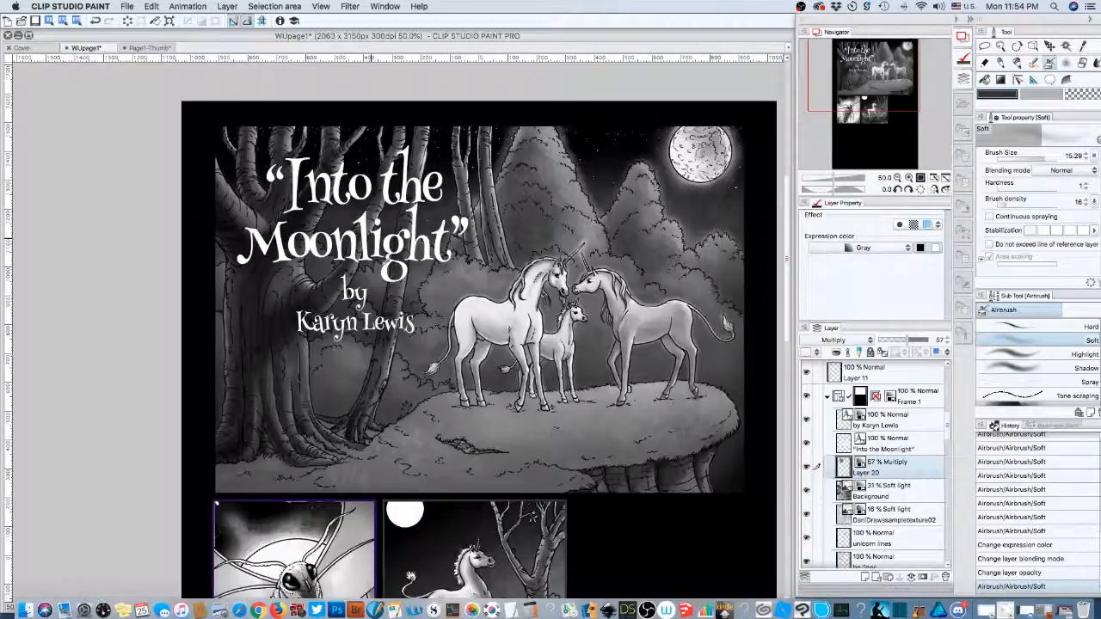
mouse_move(372, 238)
mouse_down()
mouse_move(359, 253)
mouse_move(420, 228)
mouse_move(446, 249)
mouse_up()
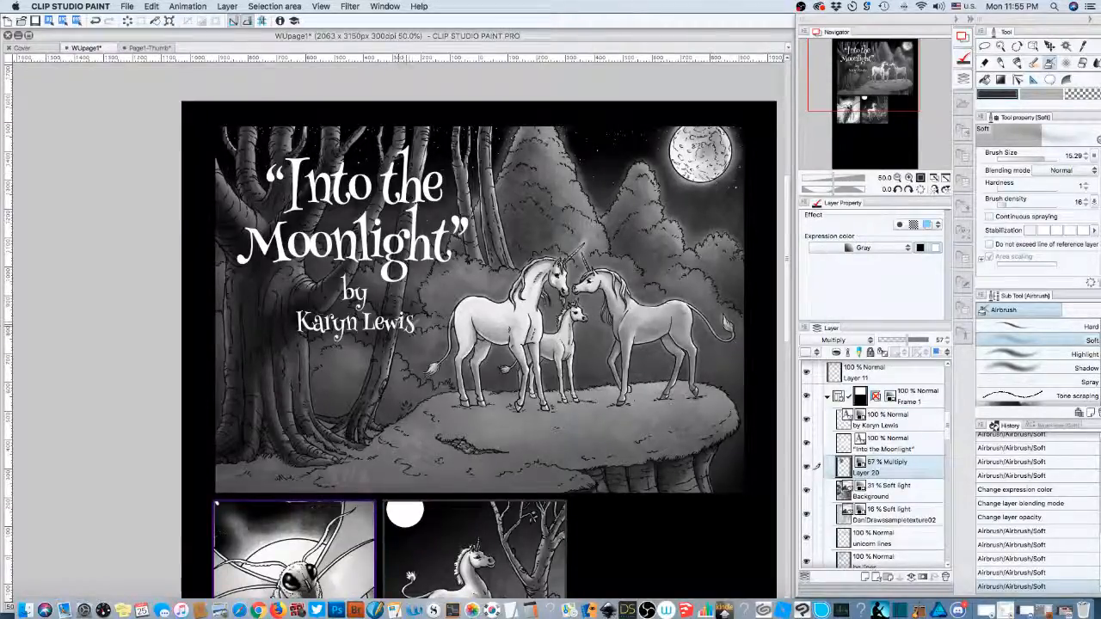
drag(418, 318, 428, 317)
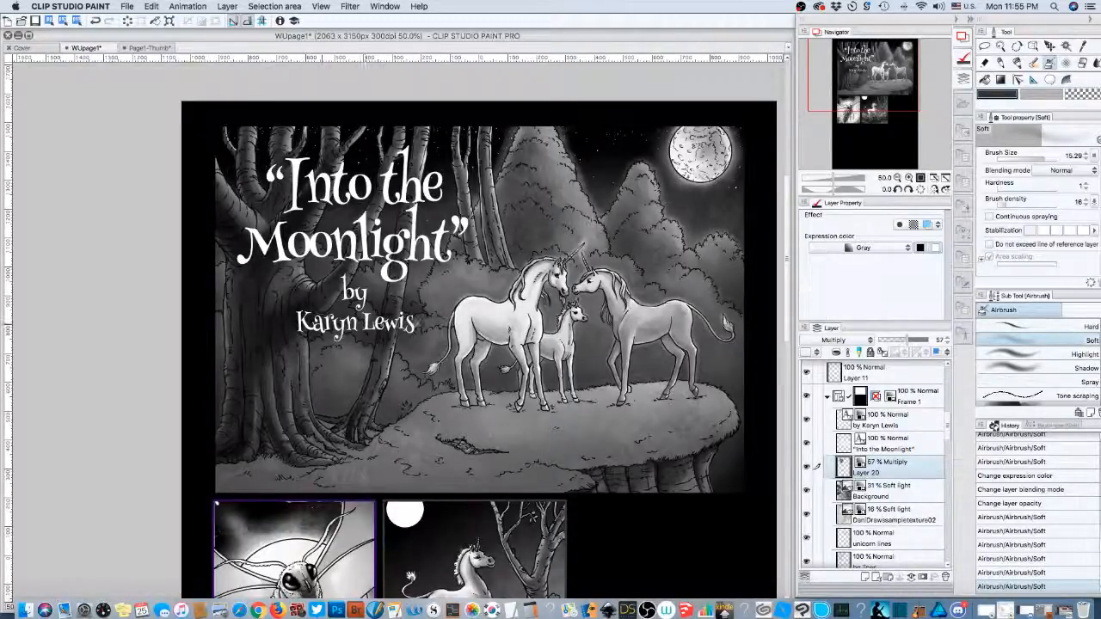
mouse_move(416, 322)
mouse_down()
mouse_move(403, 325)
mouse_move(439, 324)
mouse_up()
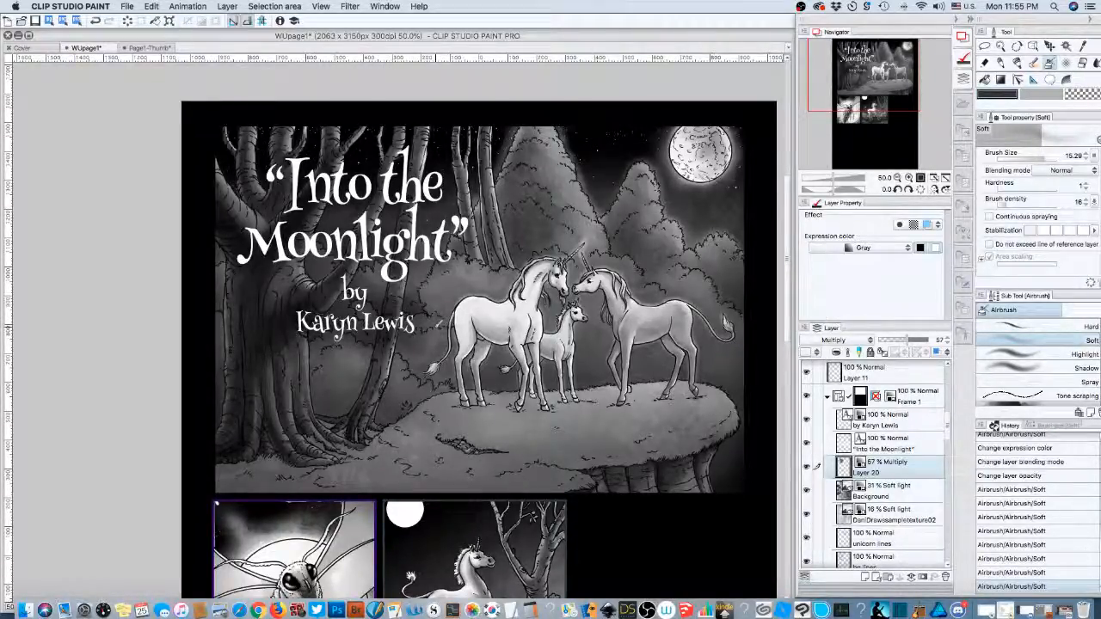
drag(474, 241, 470, 245)
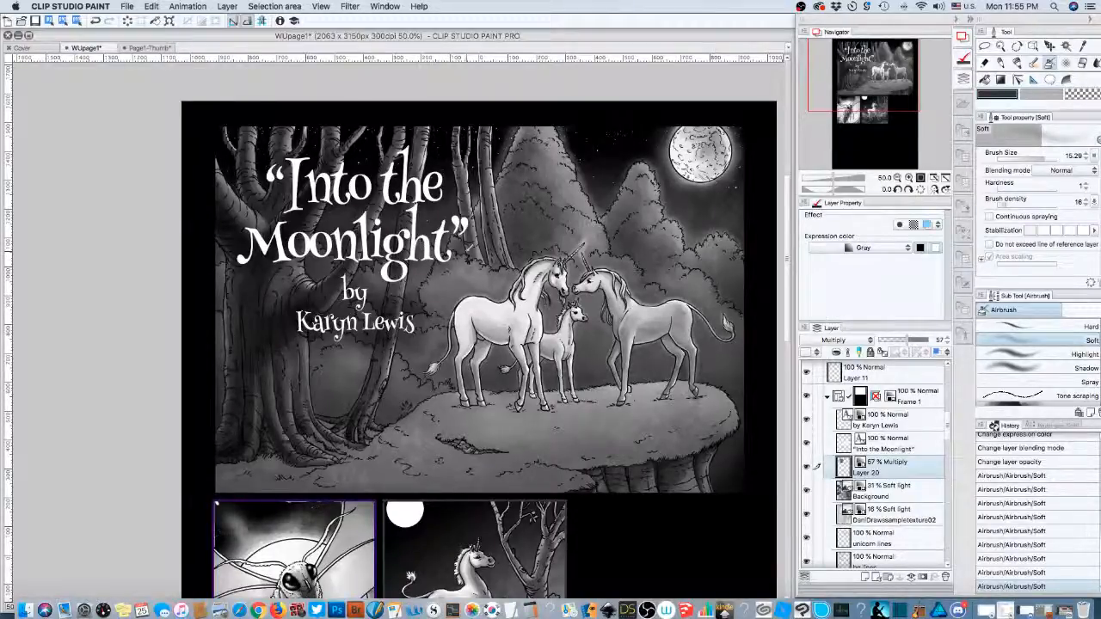
- Erase some shading around and below the byline with transparent colour at brush size about 5
click(1077, 95)
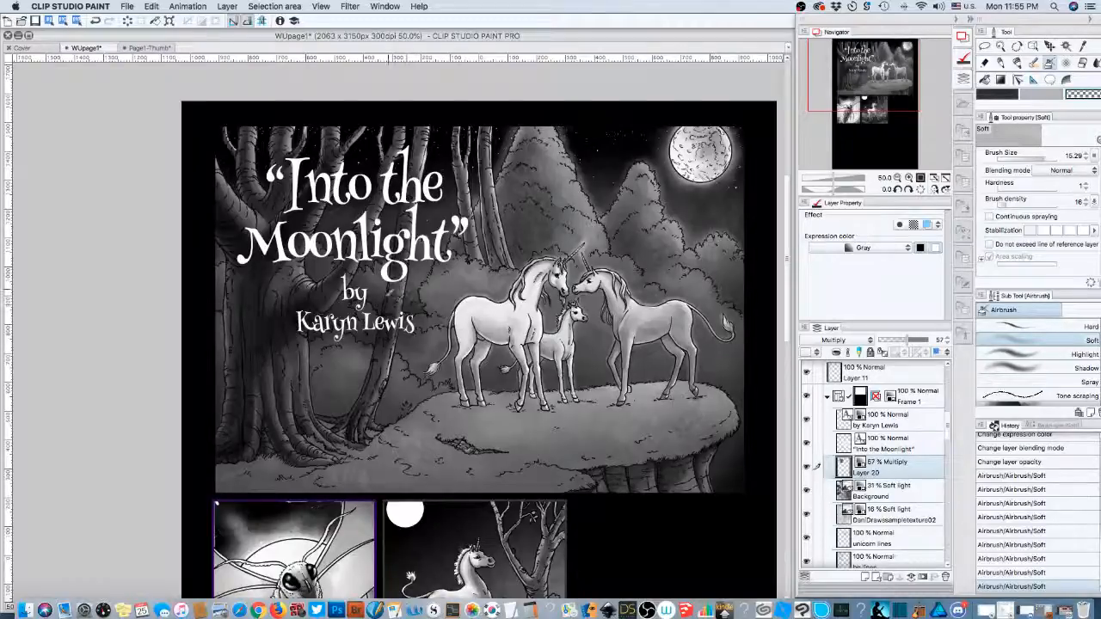
drag(383, 299, 423, 296)
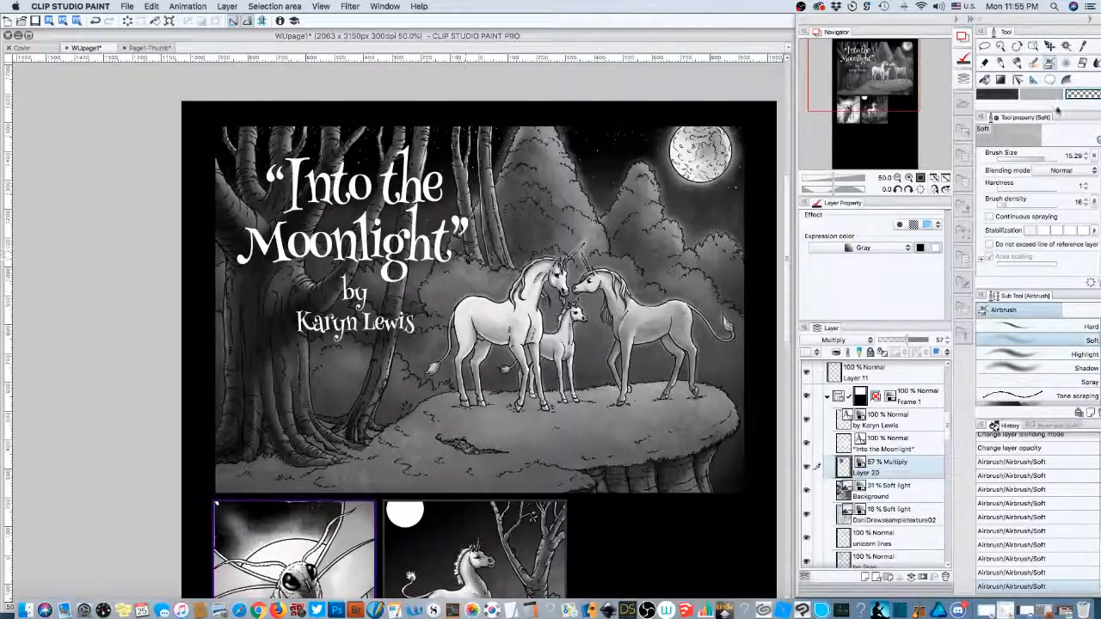
click(1036, 159)
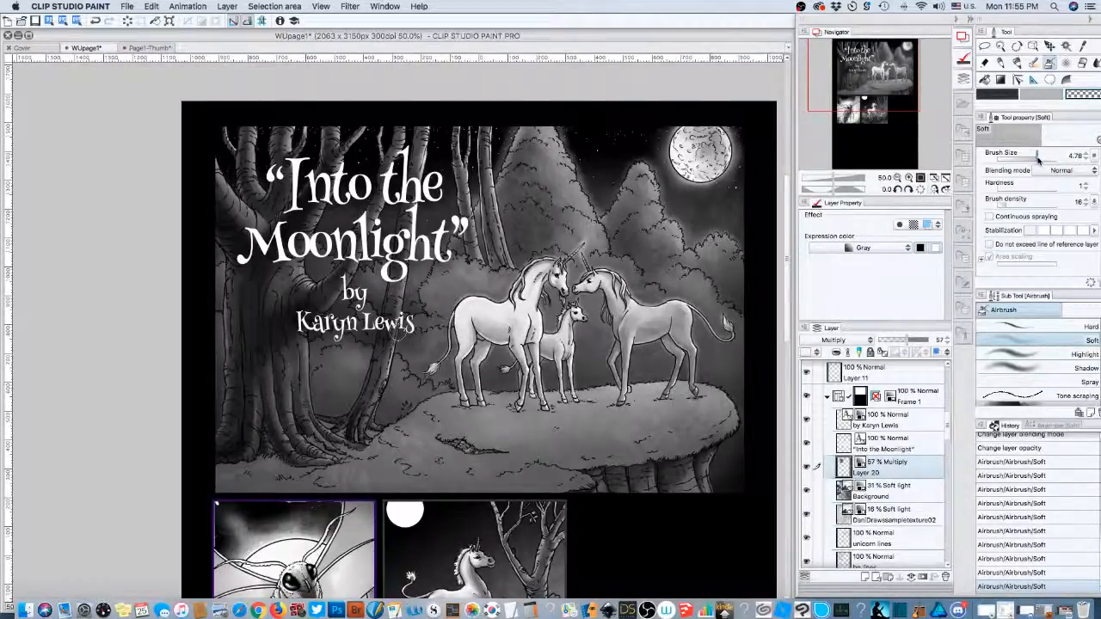
drag(1038, 160, 1038, 160)
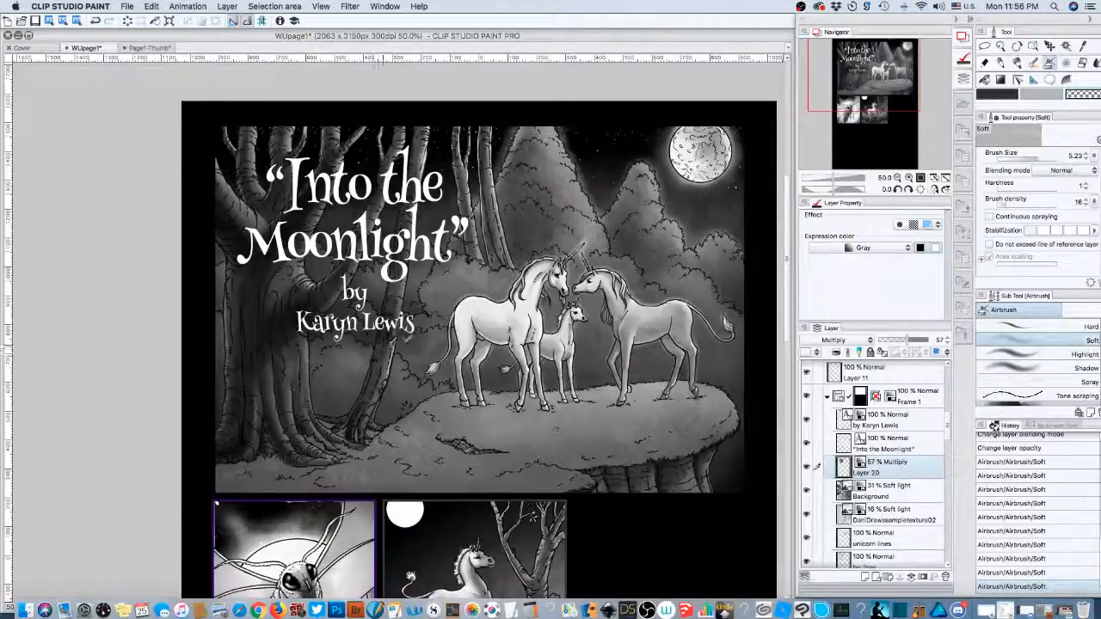
drag(393, 338, 321, 343)
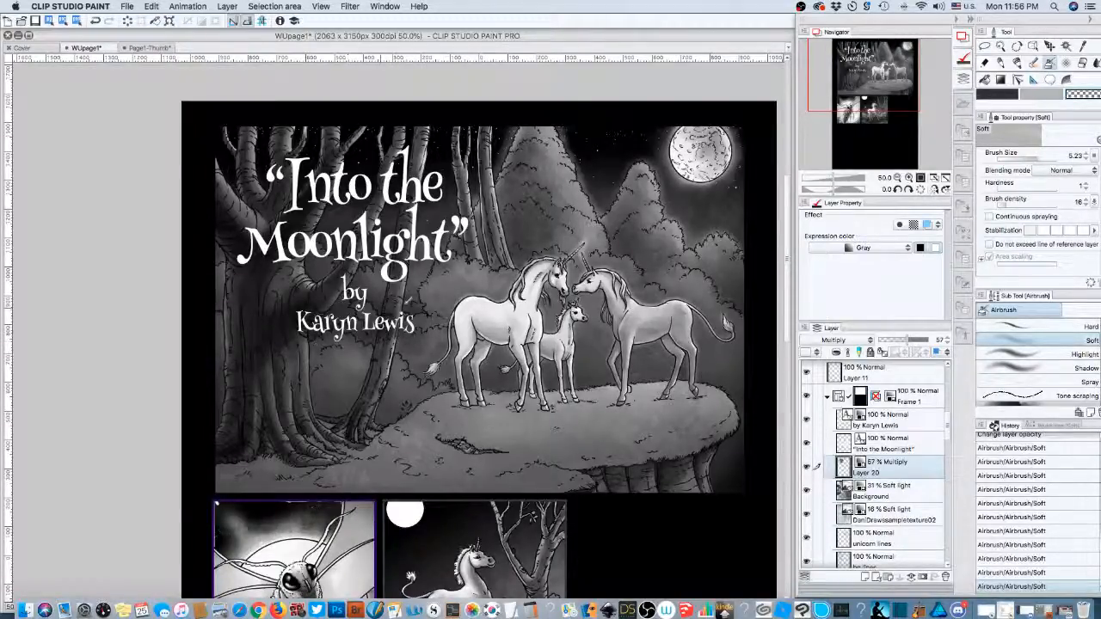
- Paint further shading around the title and byline and set Layer 20's opacity to 68%
drag(907, 340, 969, 302)
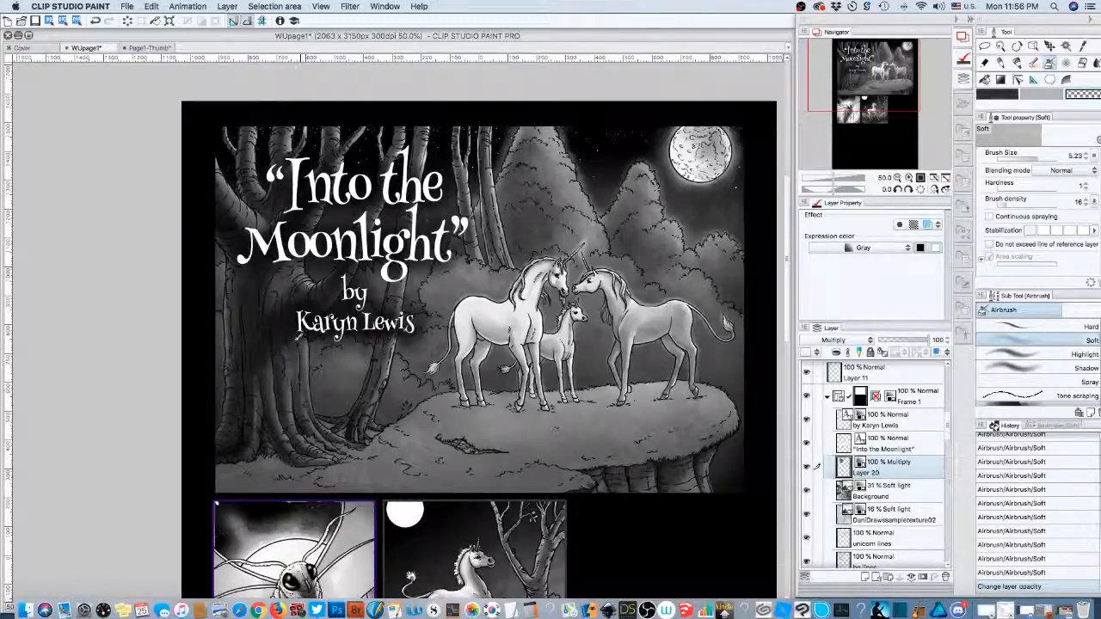
mouse_move(323, 294)
mouse_down()
mouse_move(334, 297)
mouse_move(313, 297)
mouse_move(341, 304)
mouse_up()
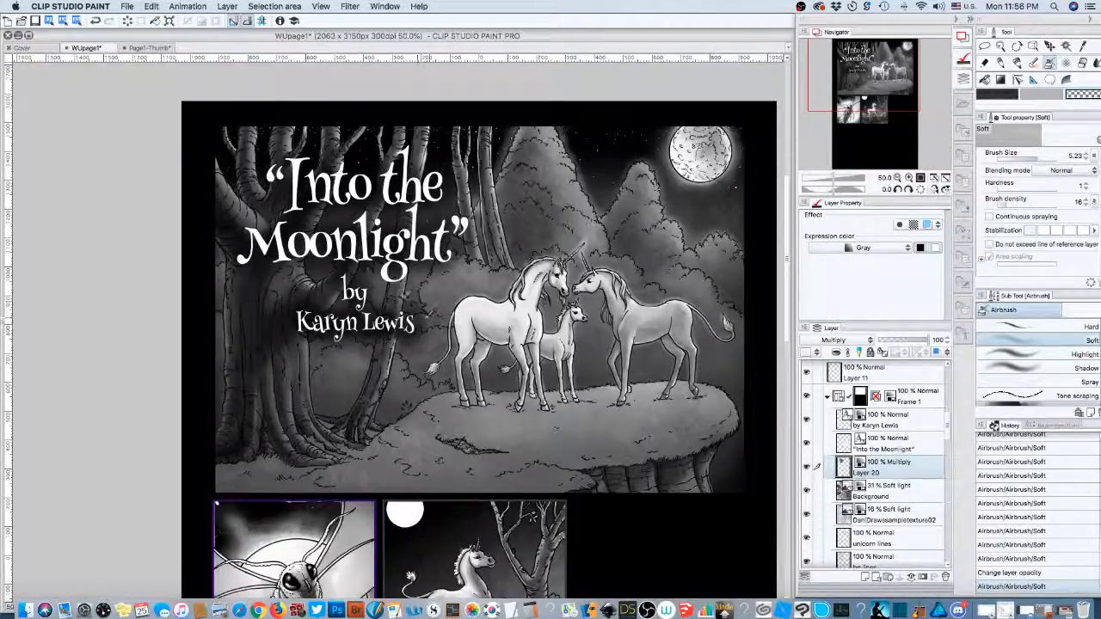
drag(465, 257, 474, 239)
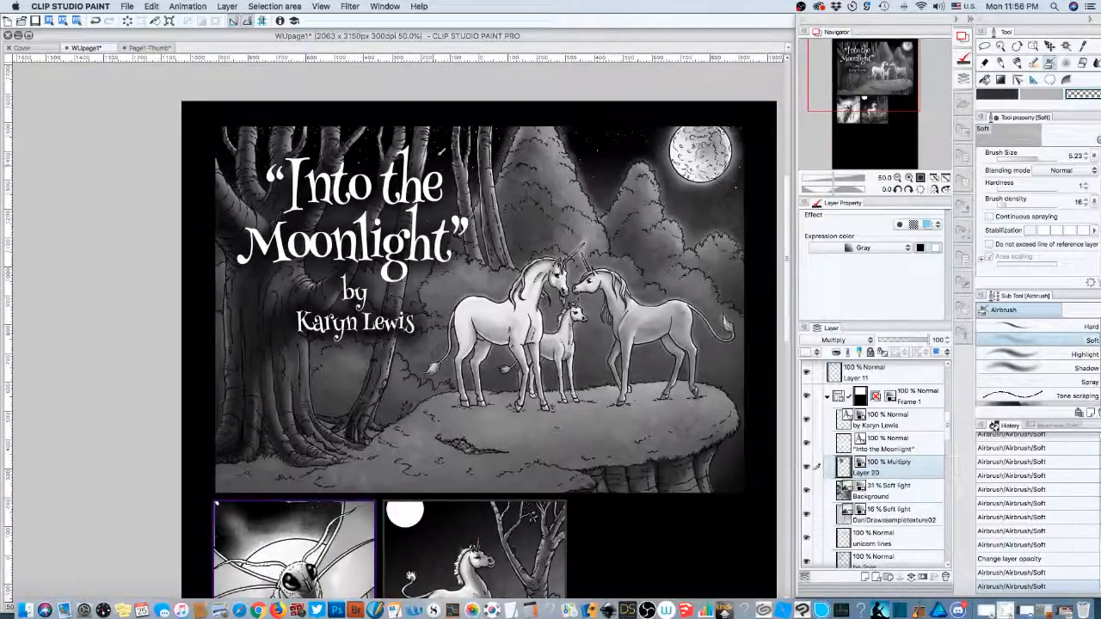
drag(332, 141, 244, 186)
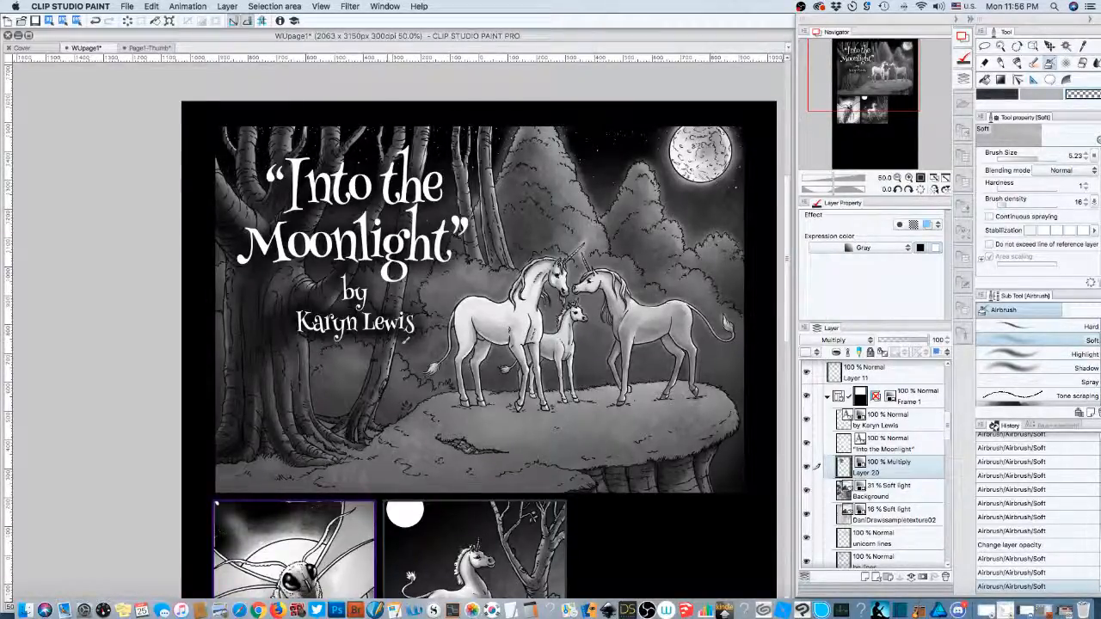
drag(413, 337, 323, 286)
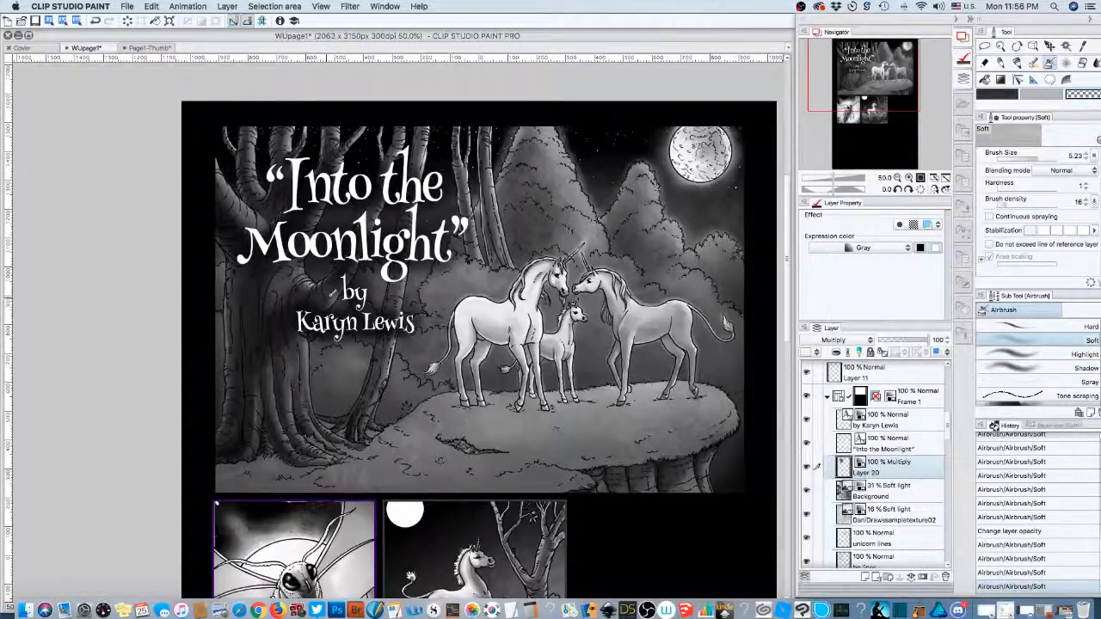
mouse_move(331, 294)
mouse_down()
mouse_move(269, 270)
mouse_move(279, 274)
mouse_up()
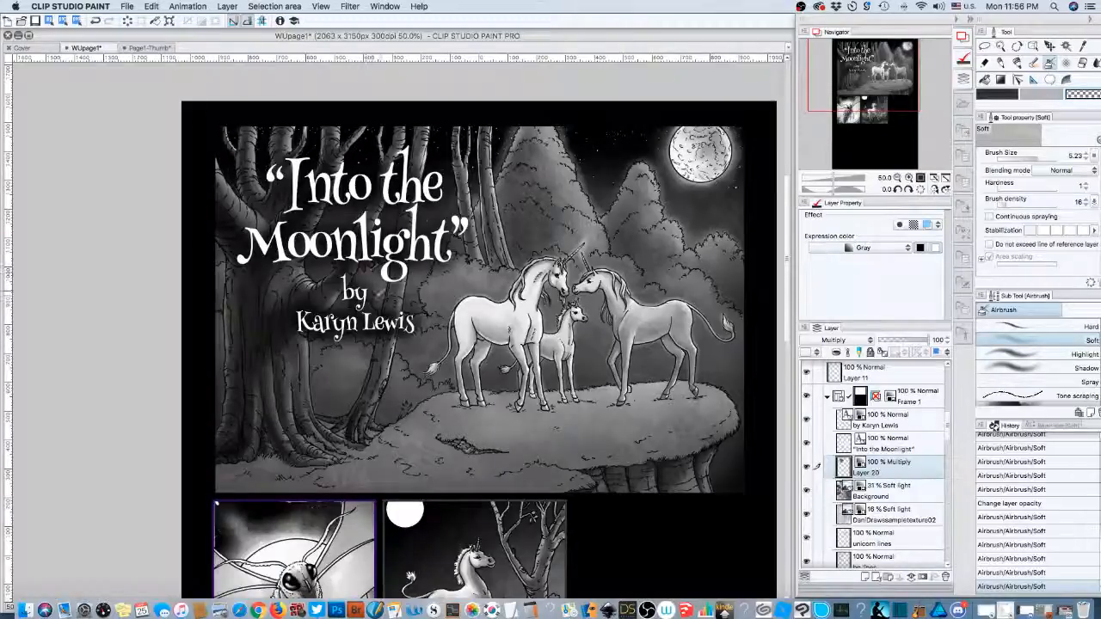
mouse_move(378, 296)
mouse_down()
mouse_move(332, 283)
mouse_move(337, 272)
mouse_up()
drag(927, 339, 917, 340)
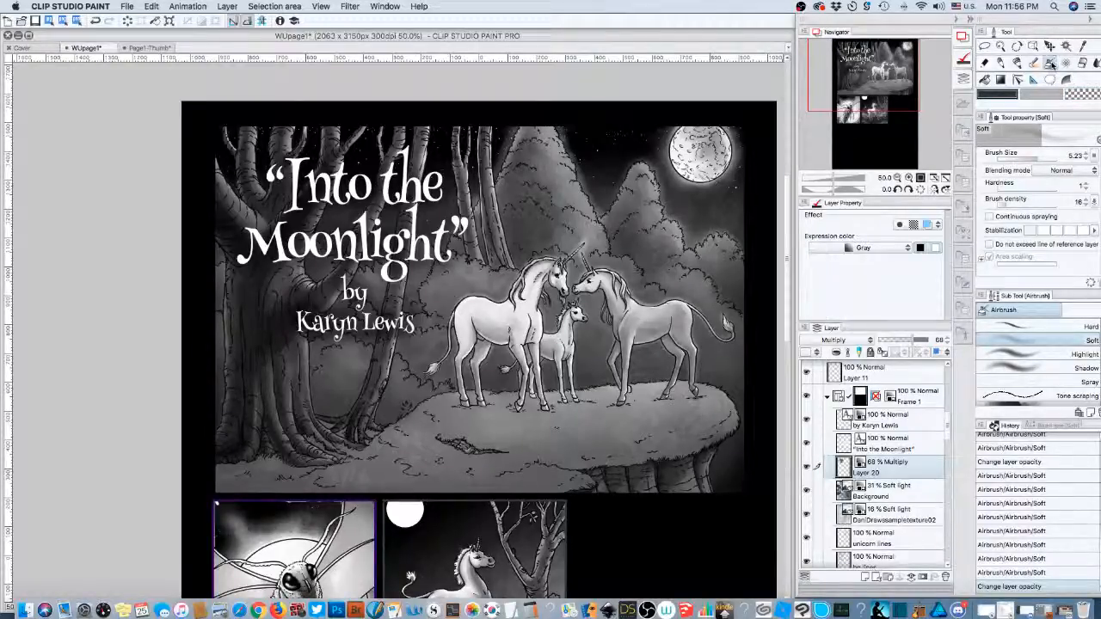
mouse_move(312, 316)
mouse_down()
mouse_move(383, 307)
mouse_move(385, 296)
mouse_move(356, 292)
mouse_move(310, 245)
mouse_move(434, 241)
mouse_up()
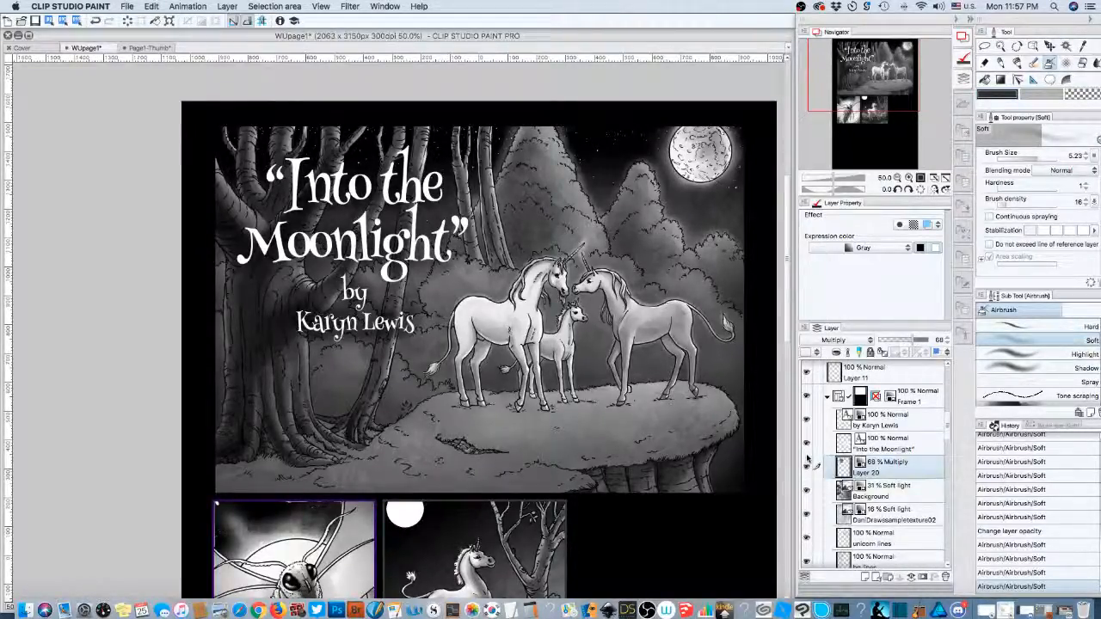
- Enable a black border effect on the 'Into the Moonlight' title text layer
click(885, 440)
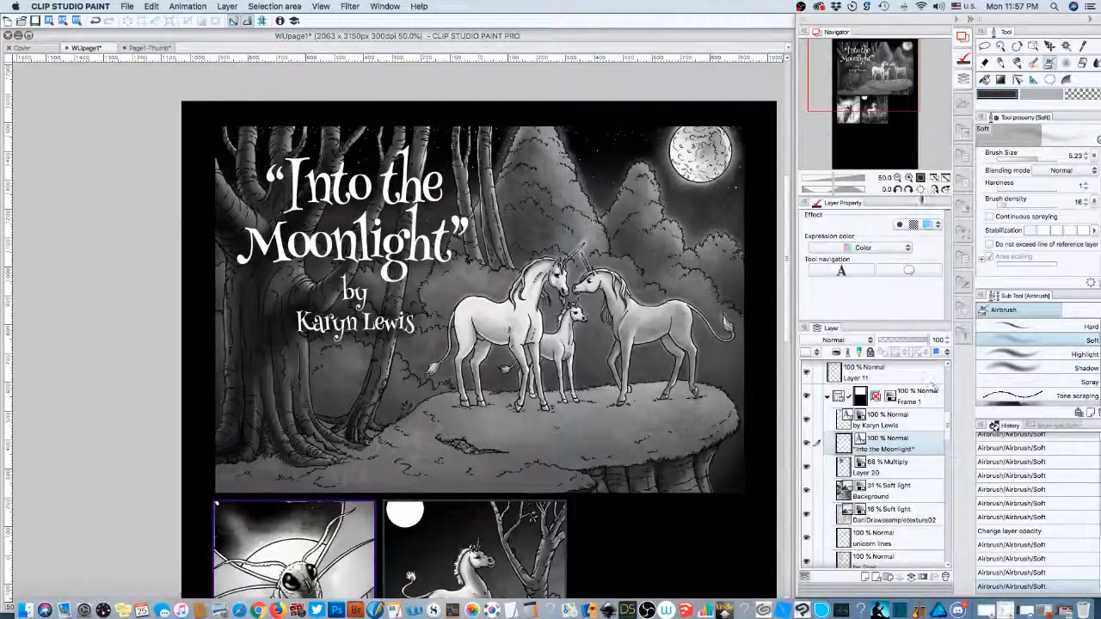
click(900, 225)
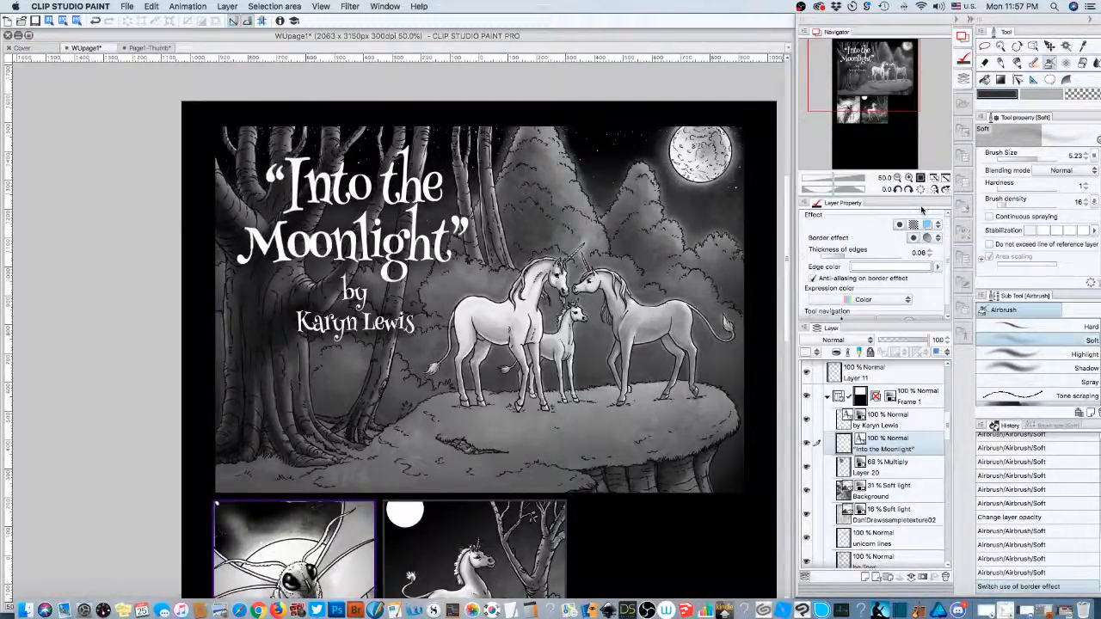
click(926, 267)
drag(730, 162, 718, 175)
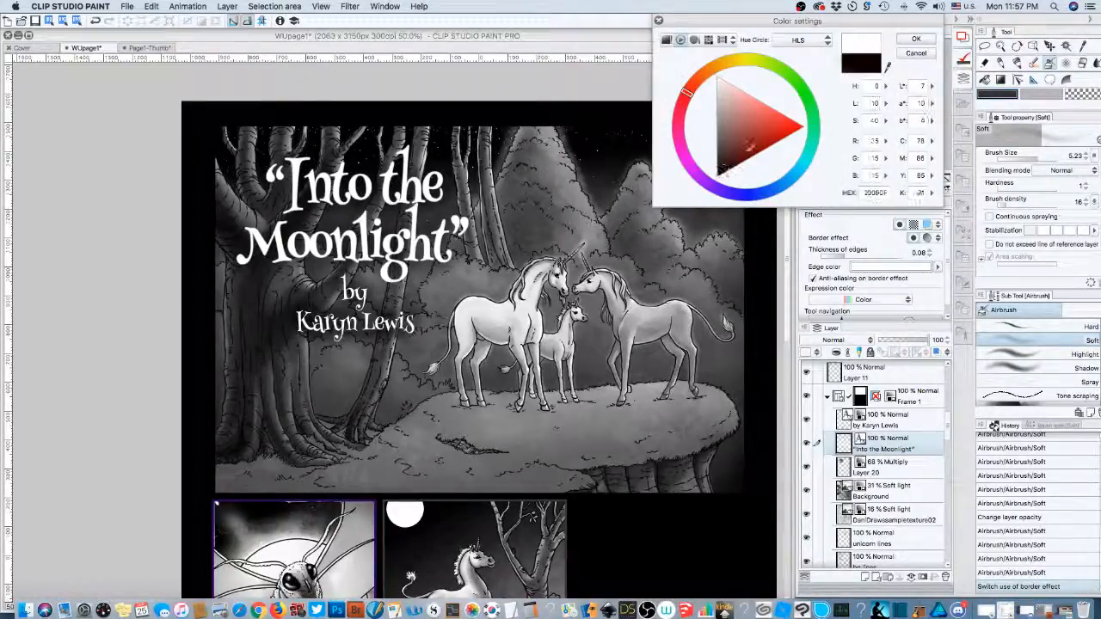
click(916, 39)
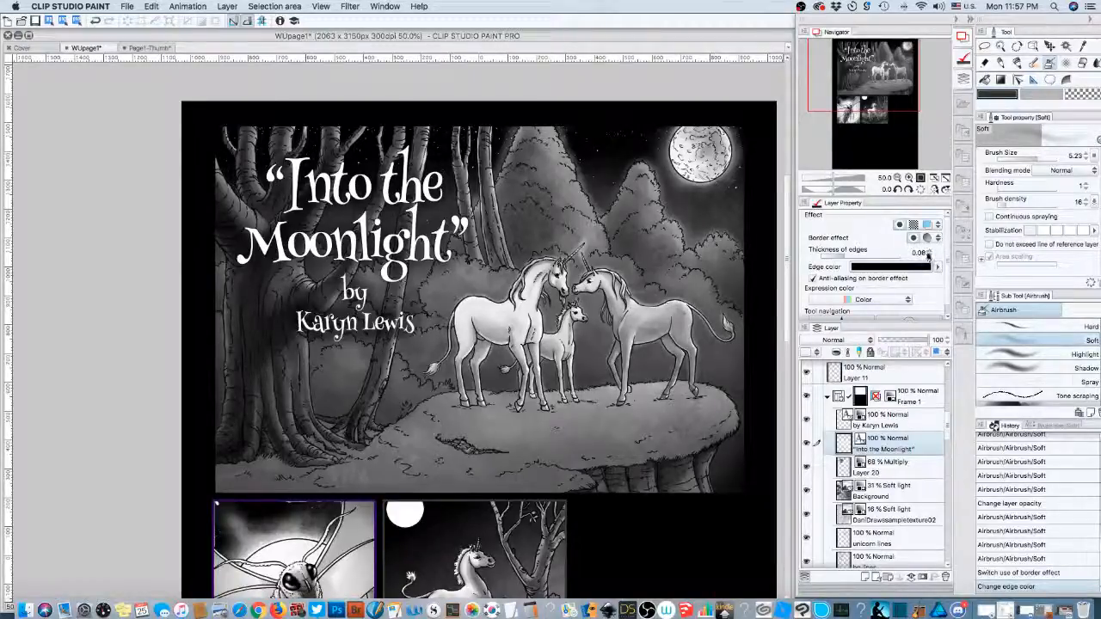
- Adjust the title outline's edge thickness, settling on 0.40
click(930, 250)
drag(930, 252, 928, 253)
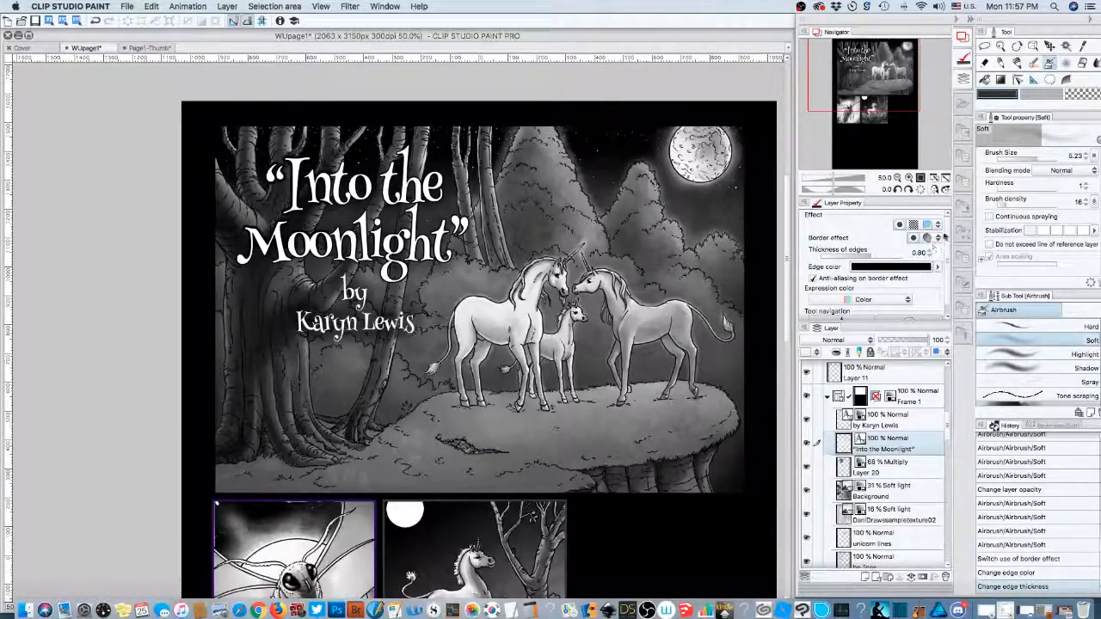
click(933, 247)
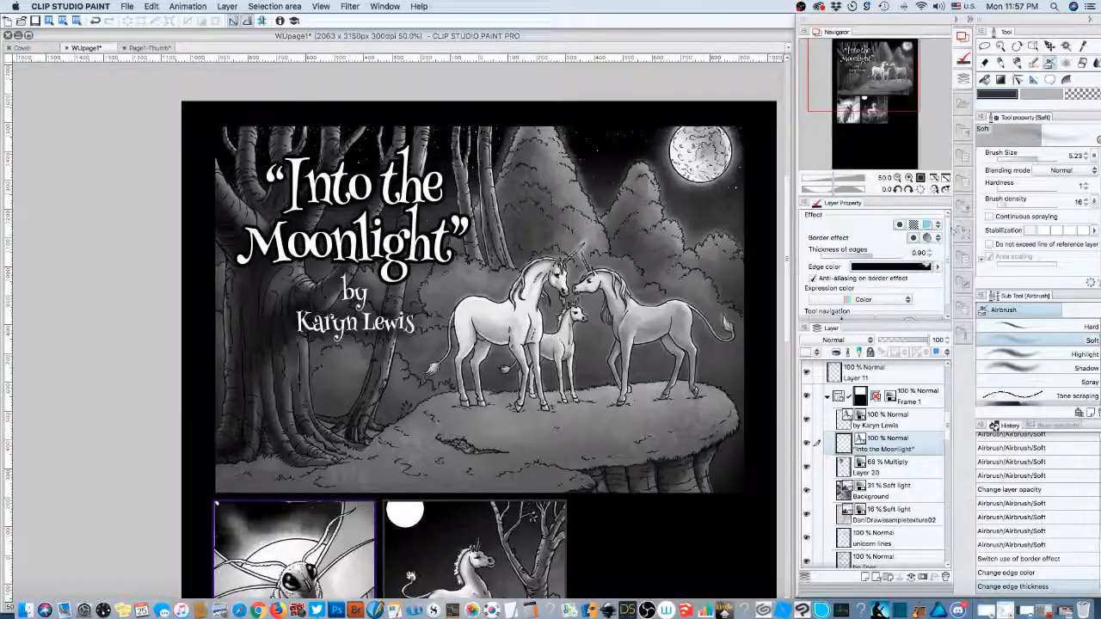
click(930, 255)
click(930, 255)
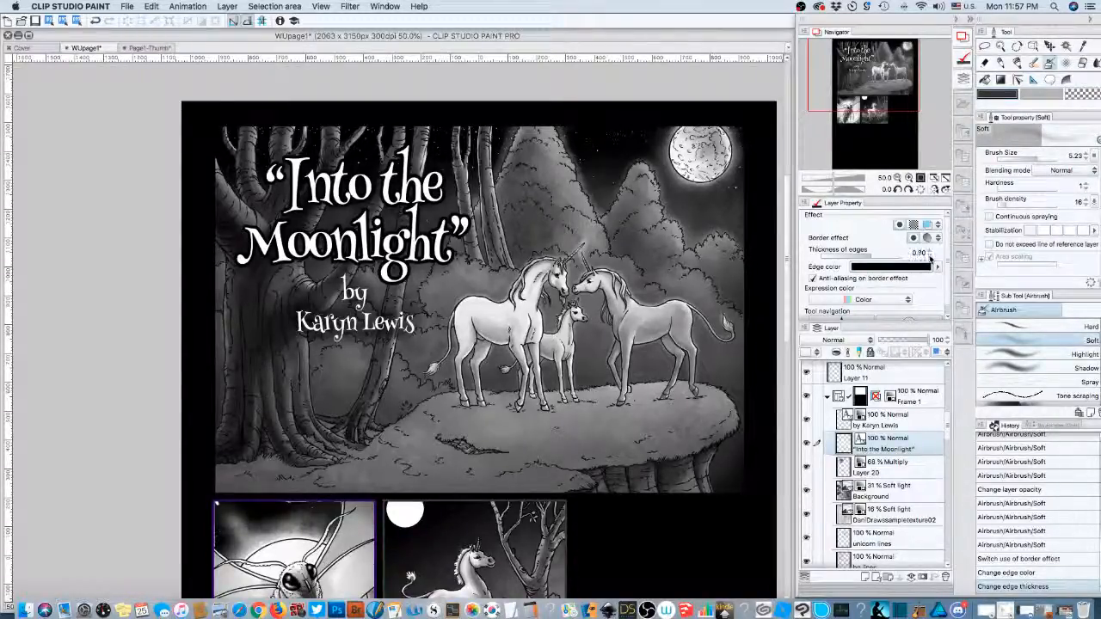
click(929, 255)
click(930, 256)
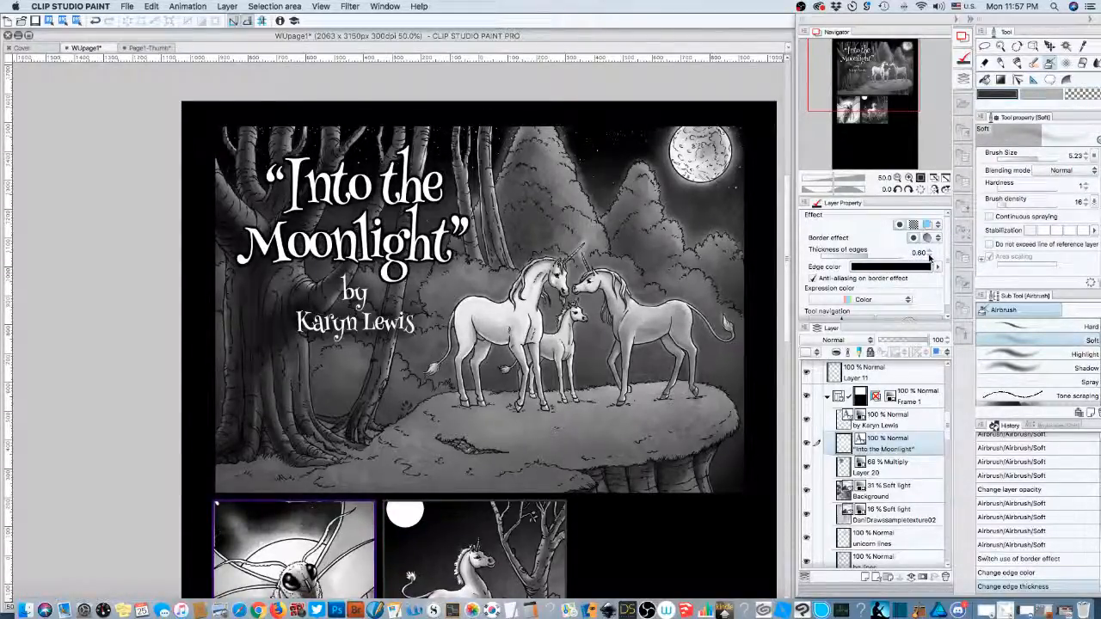
click(930, 255)
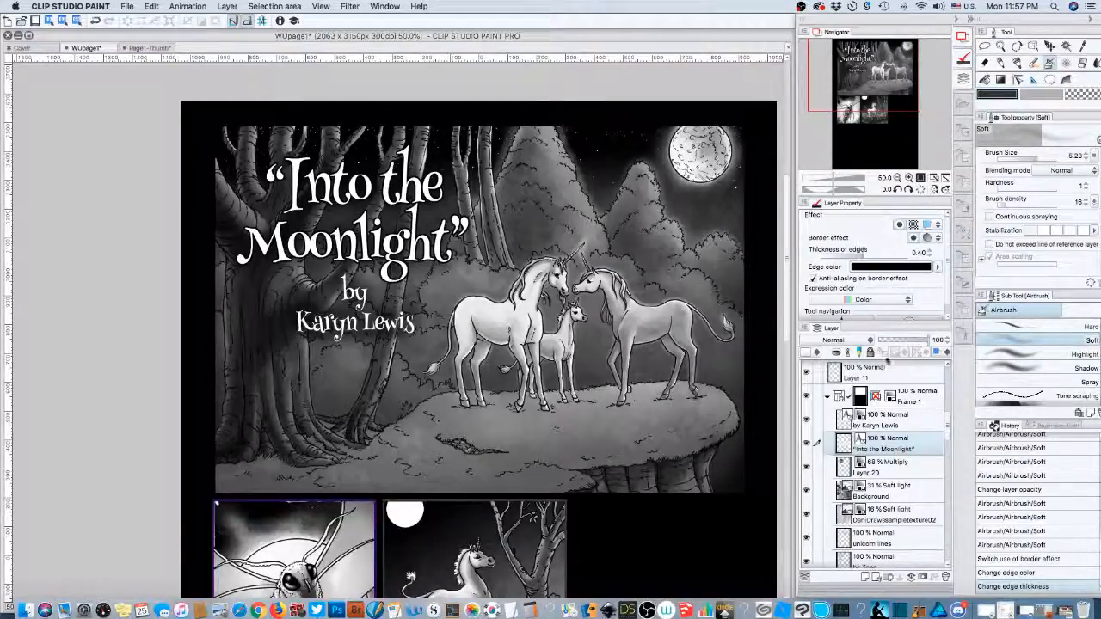
click(899, 420)
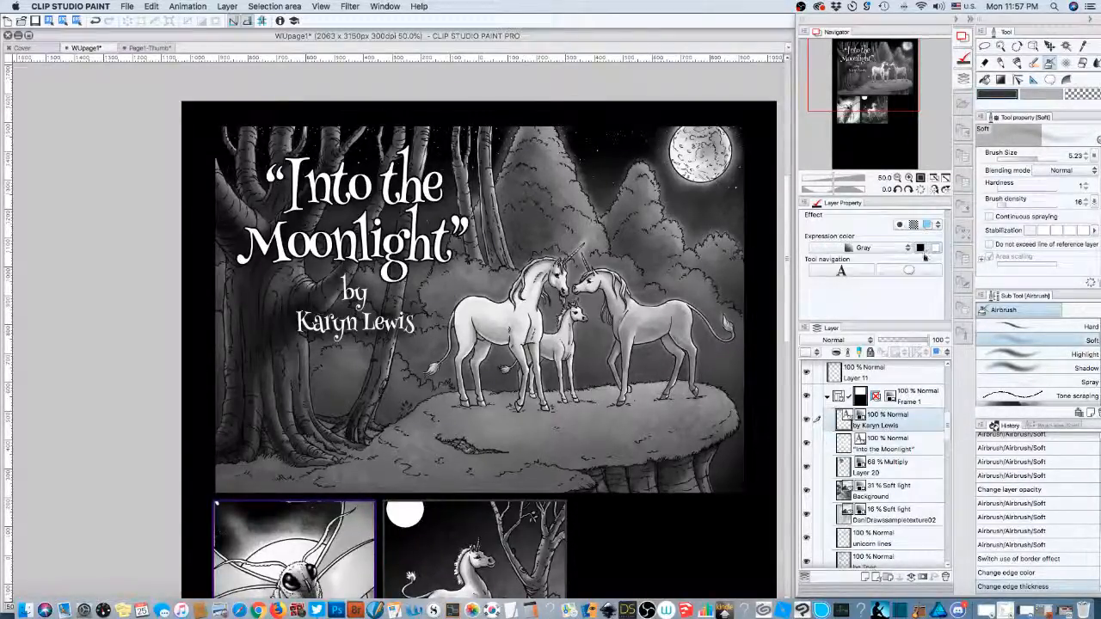
- Give the byline a black outline at thickness 0.40 to match the title
click(900, 225)
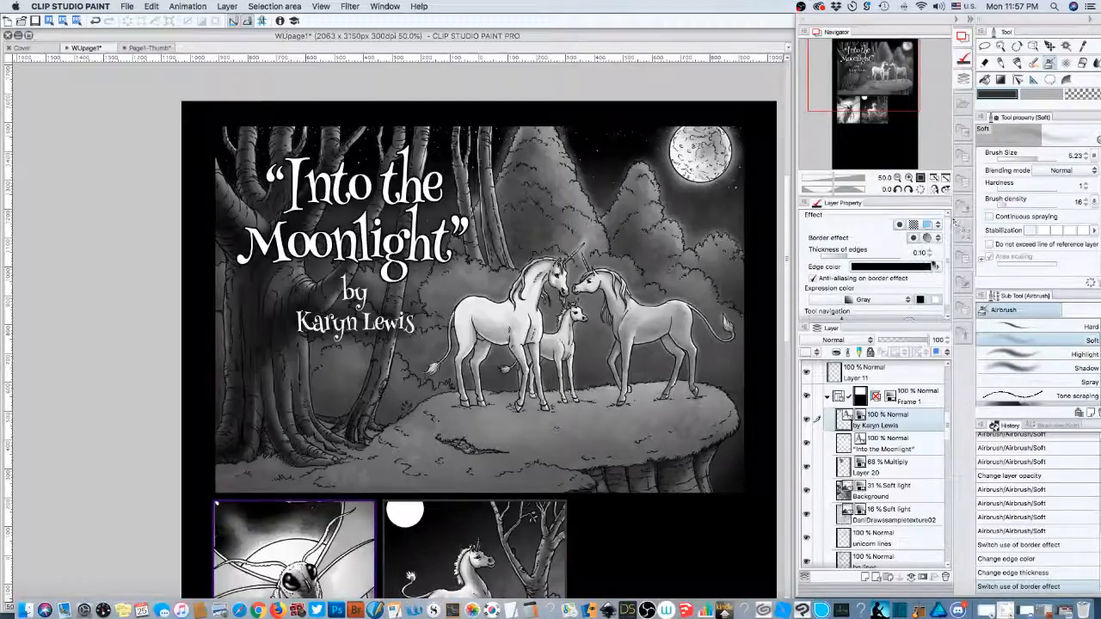
click(930, 254)
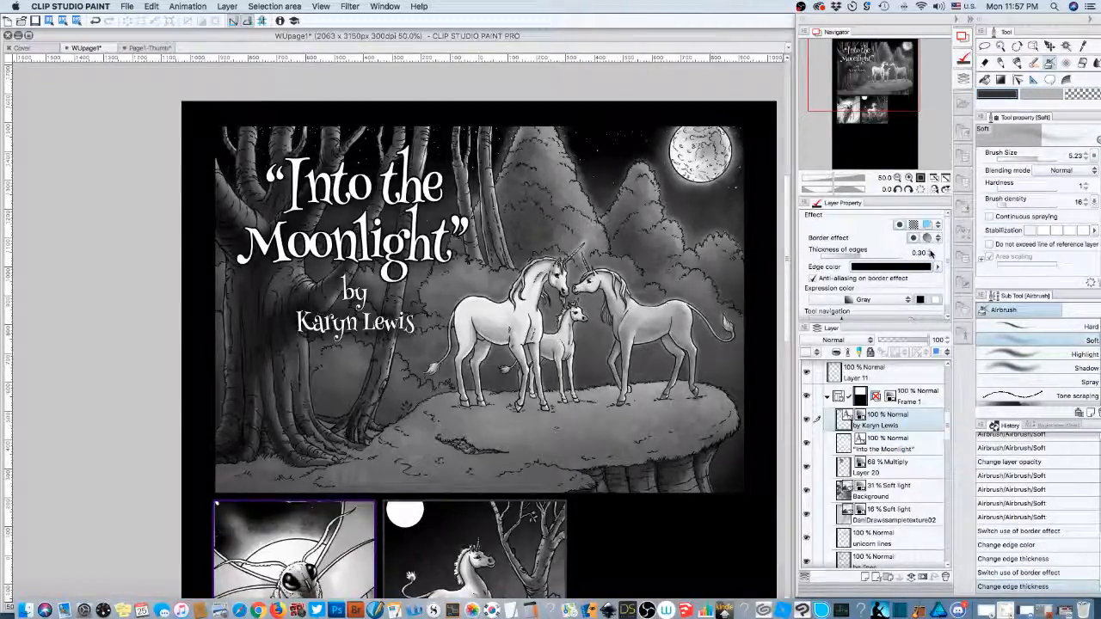
click(929, 254)
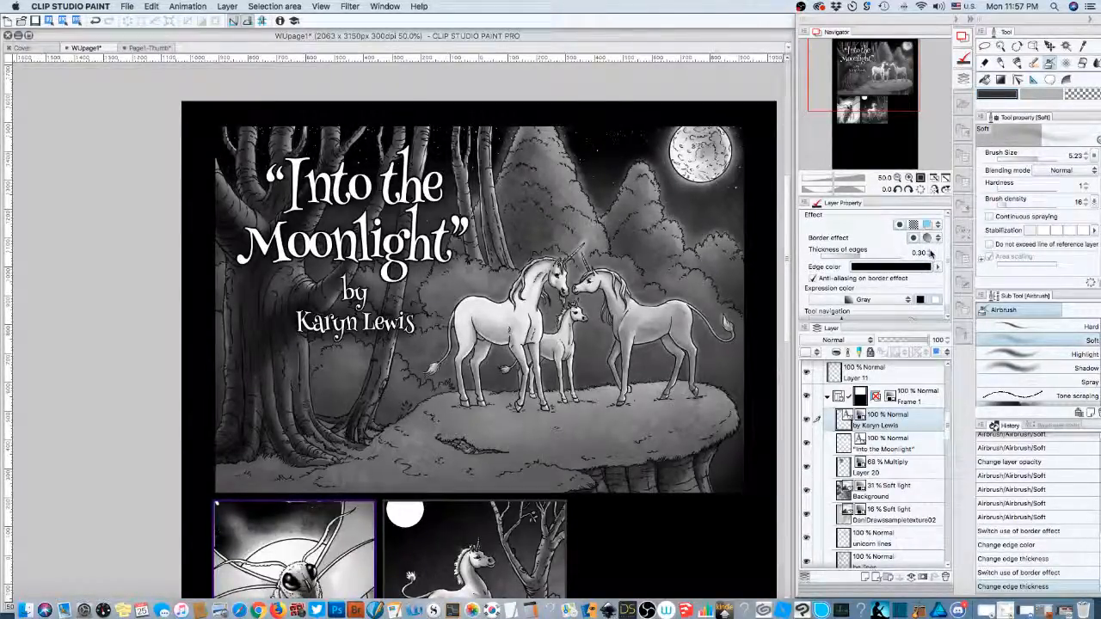
click(930, 254)
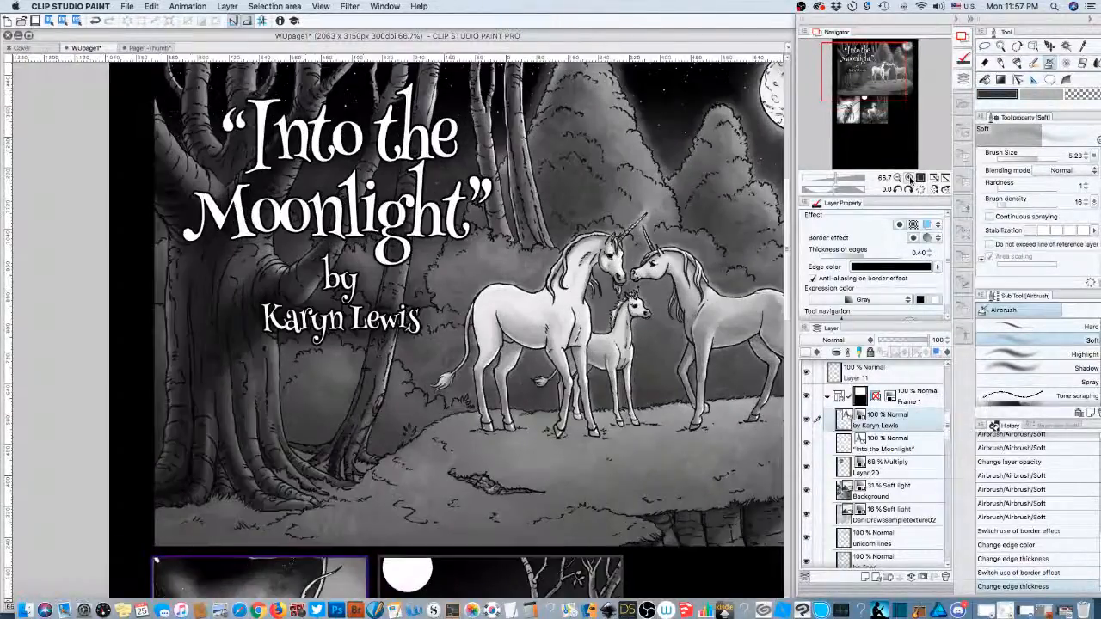
- Set the Navigator zoom to 55% and centre the unicorn title panel in view
click(910, 177)
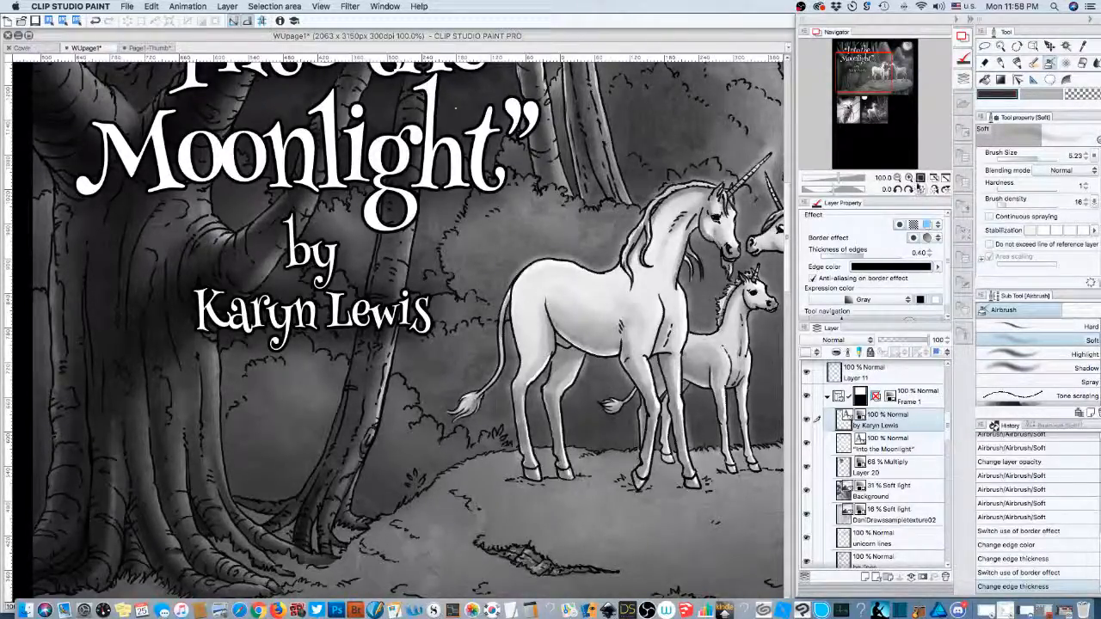
drag(874, 89, 893, 62)
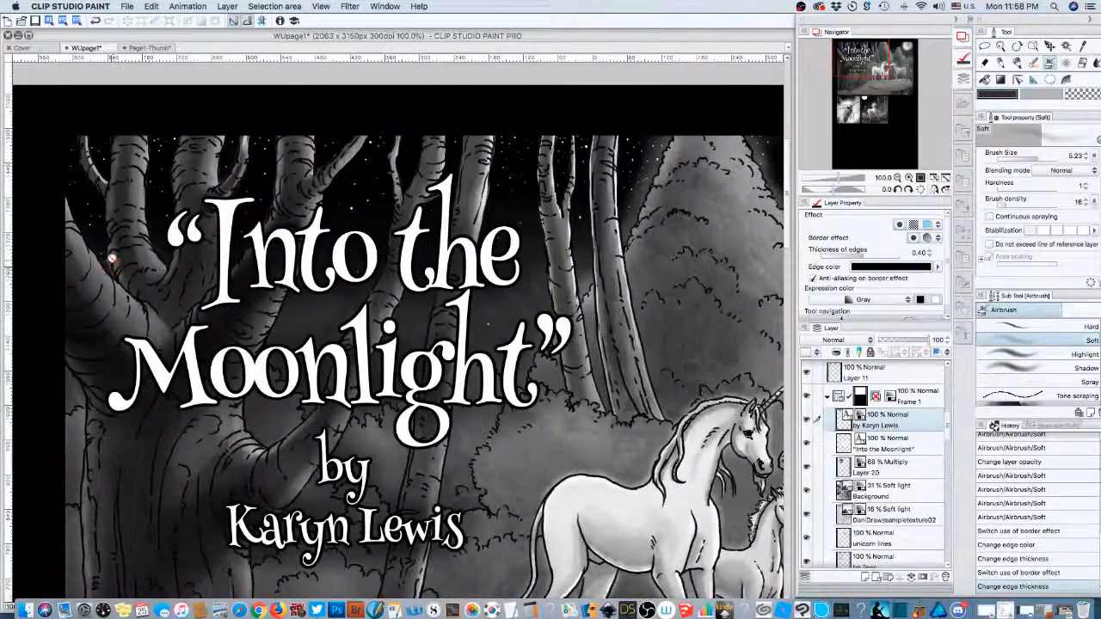
click(897, 177)
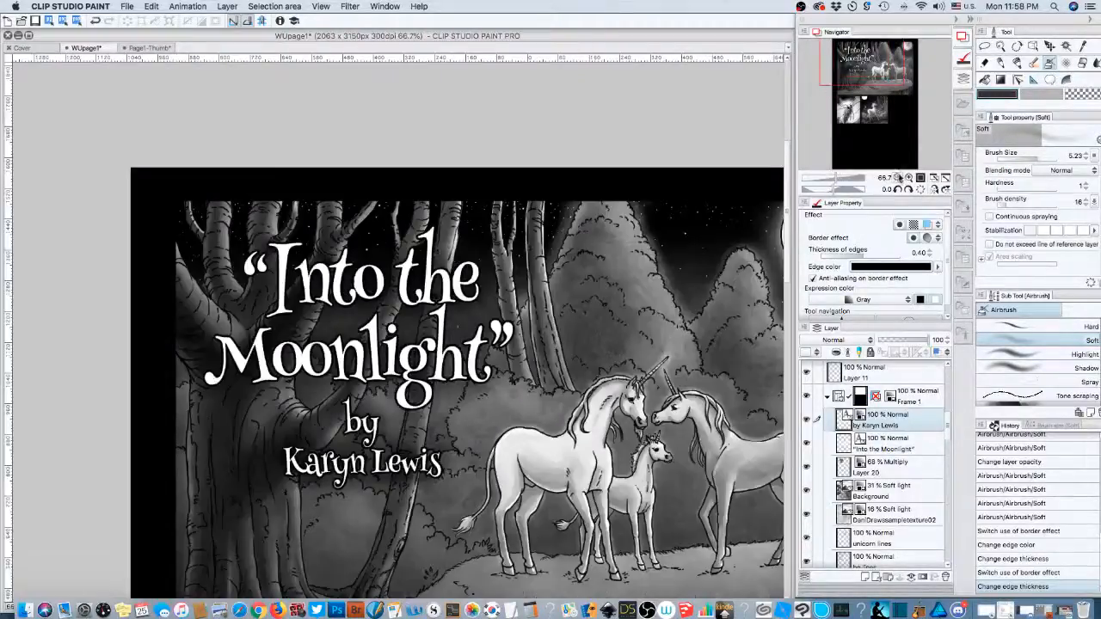
click(897, 177)
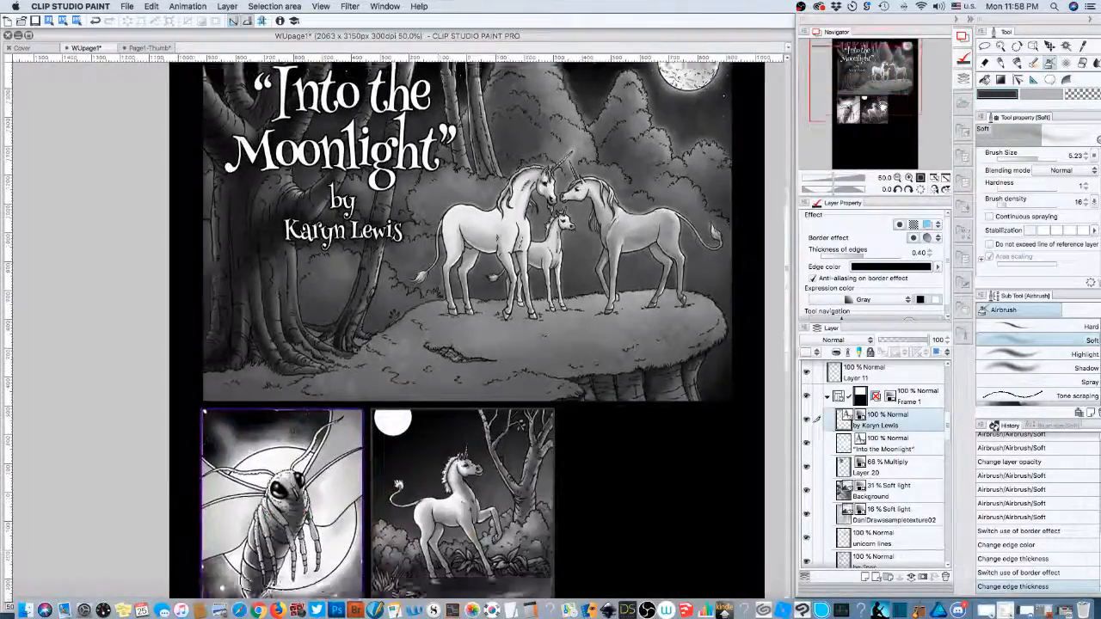
drag(878, 107, 880, 99)
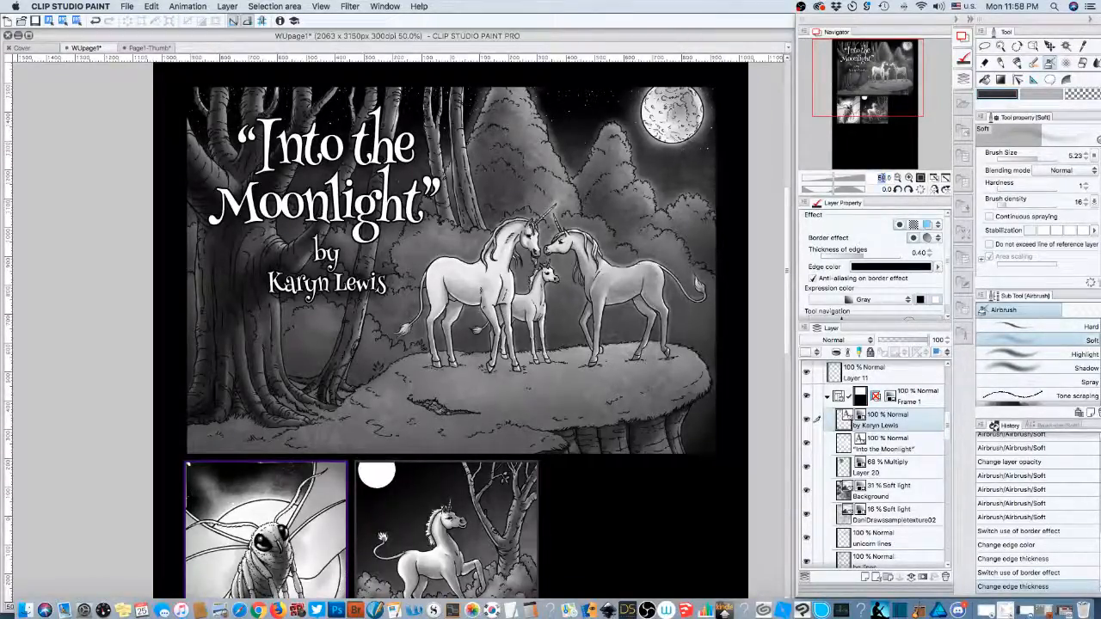
text(55)
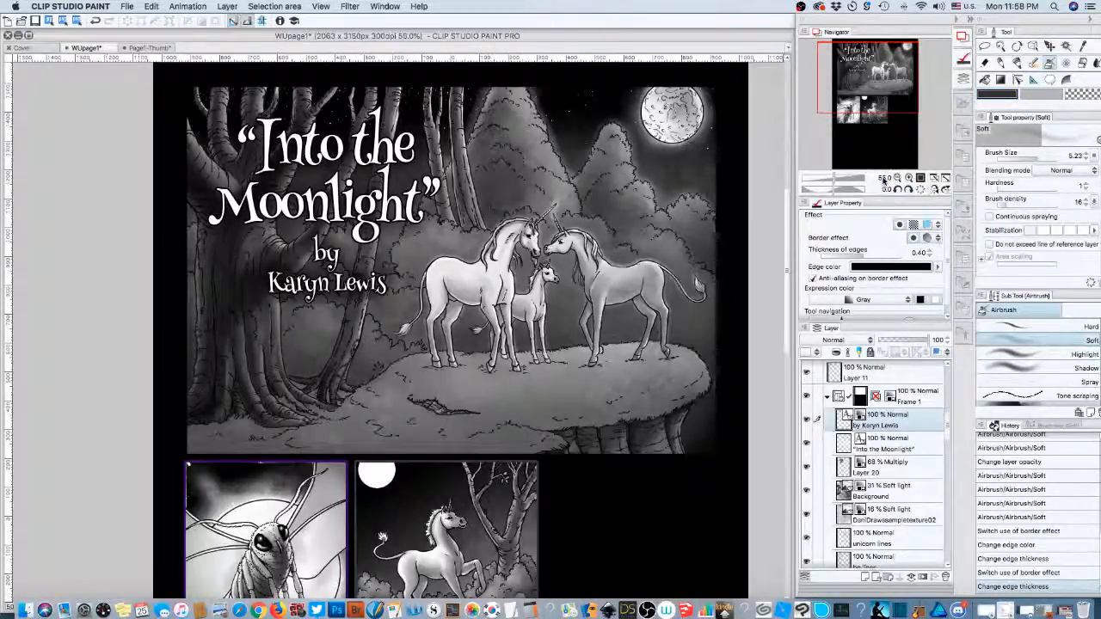
key(Return)
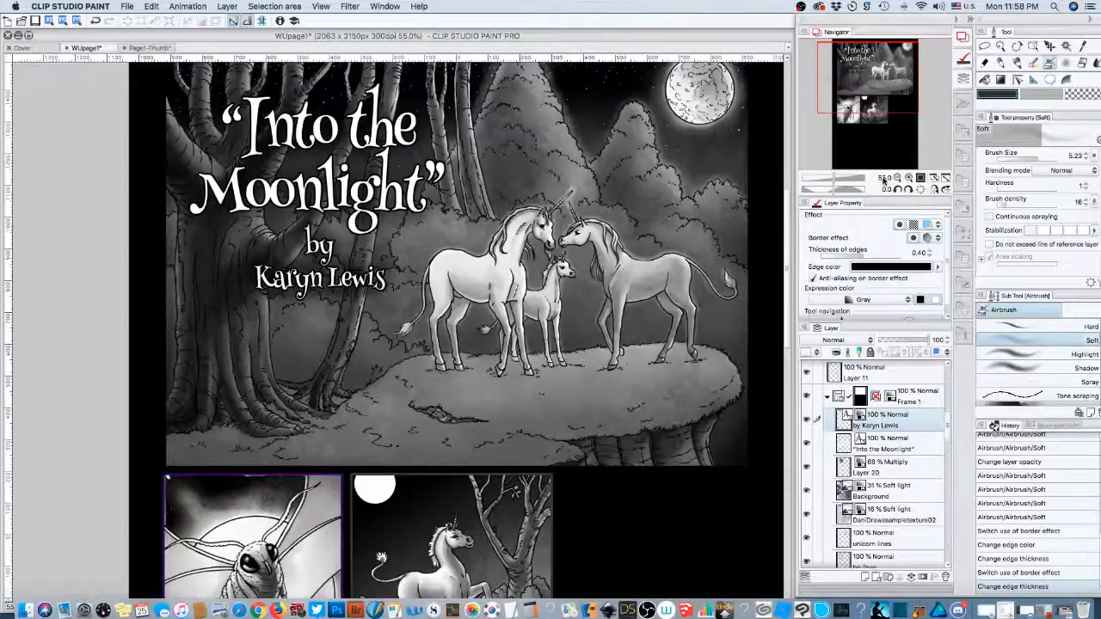
drag(908, 74, 913, 75)
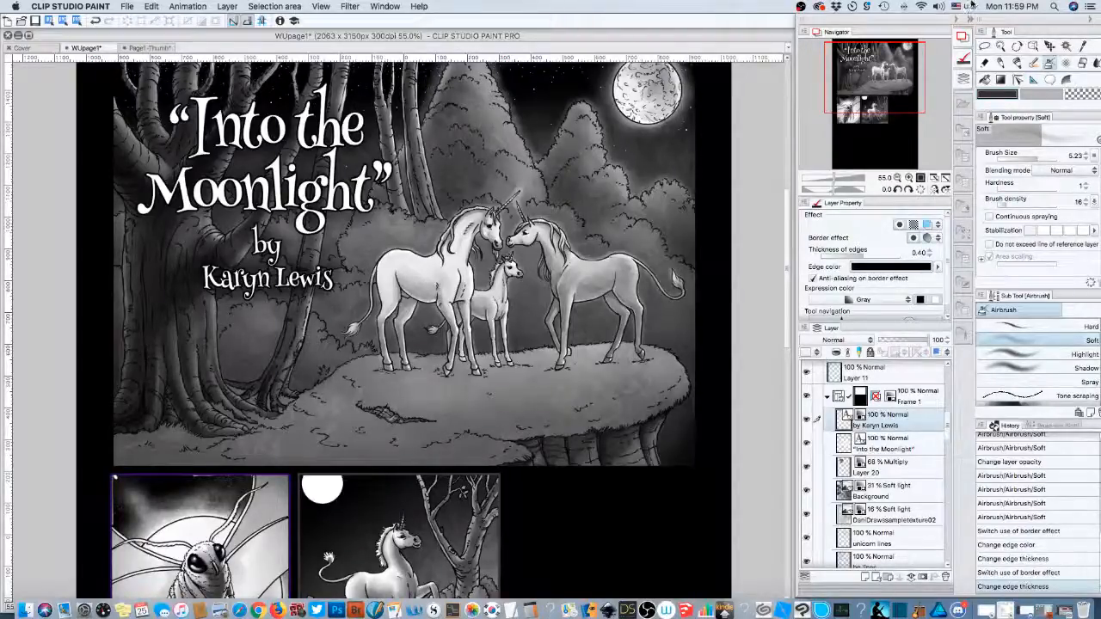
drag(889, 65, 887, 90)
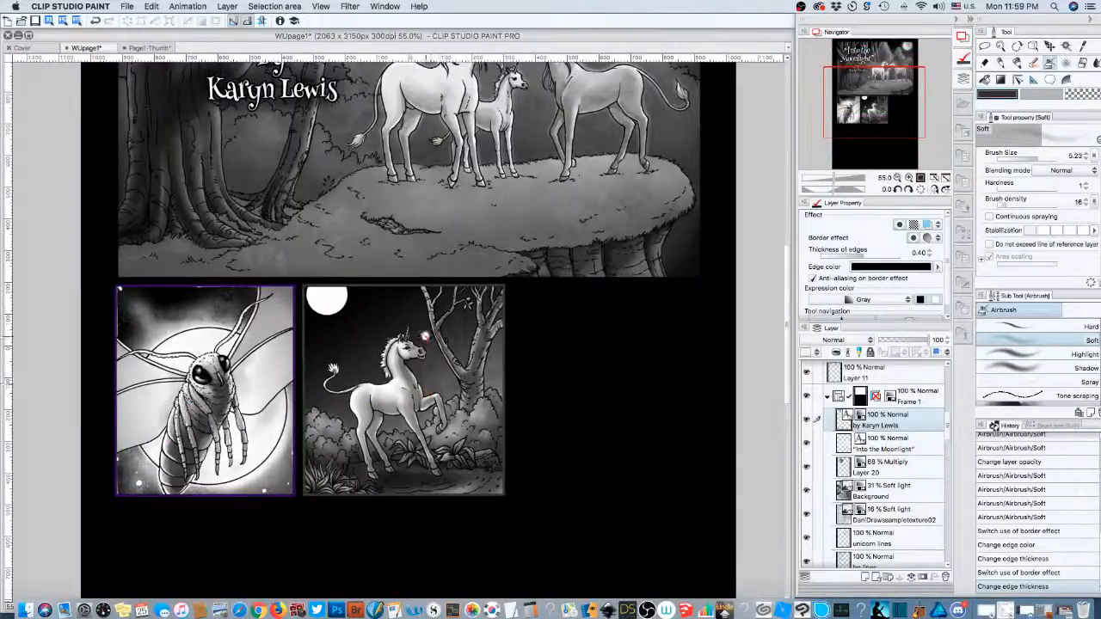
drag(880, 120, 868, 54)
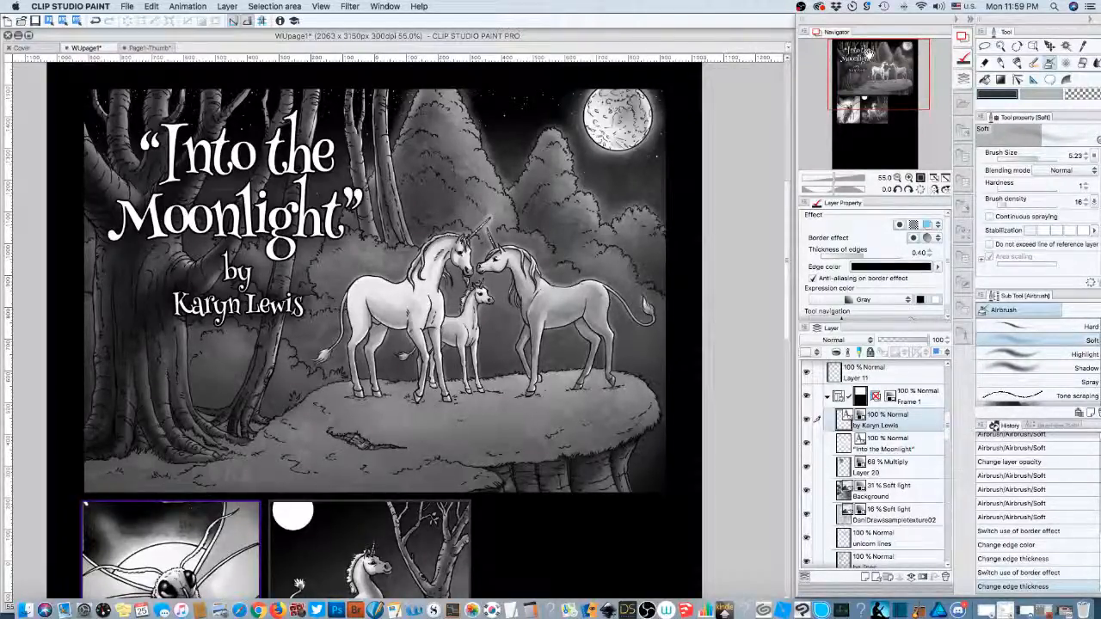
- Rename the 68% Multiply Layer 20 to 'Title and Byline shadow'
click(865, 472)
double_click(869, 472)
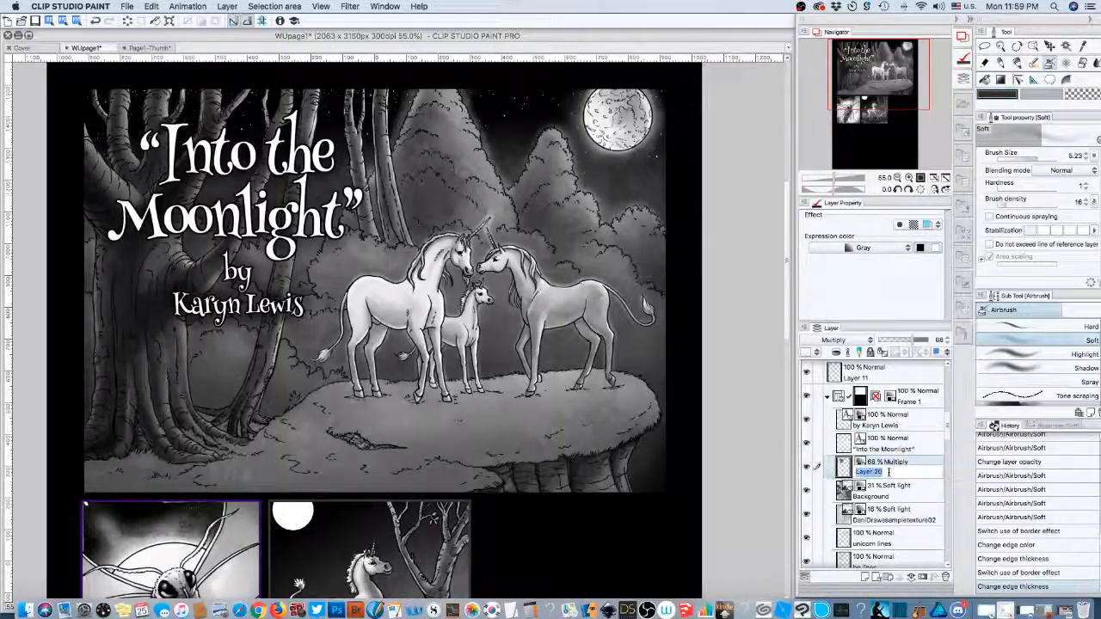
text(Title and)
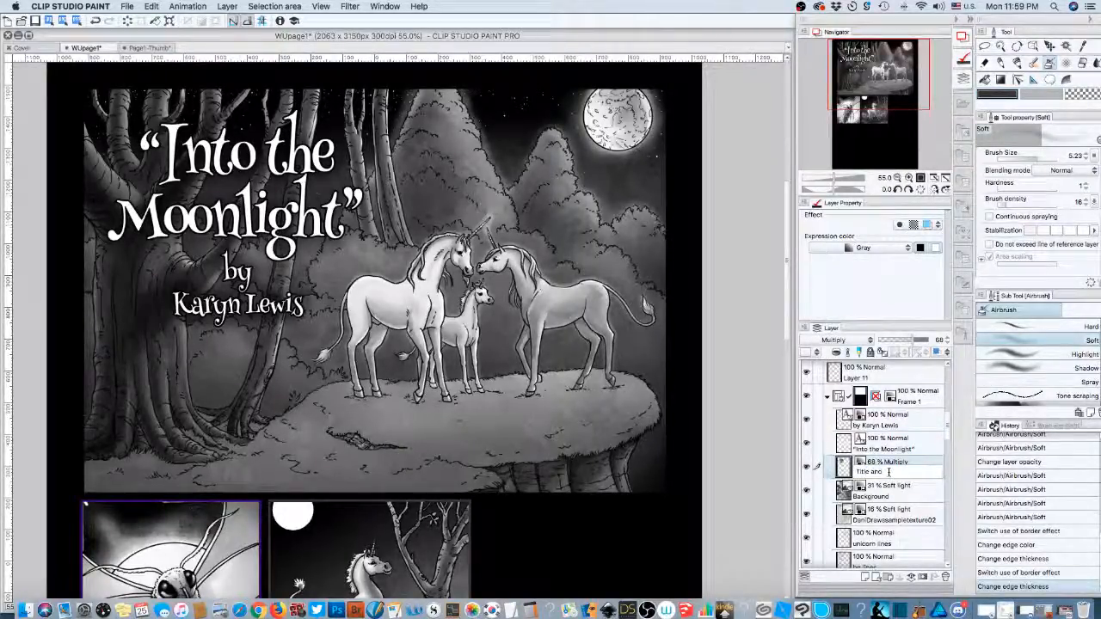
text( Byline shadow)
key(Return)
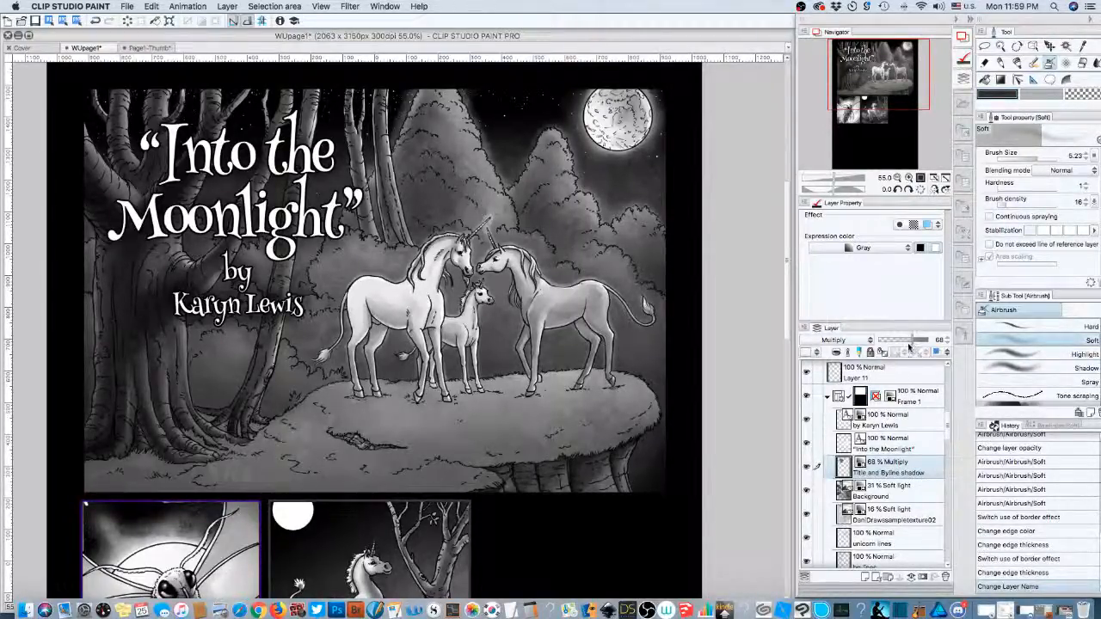
- Lower the shadow layer's opacity to 62% and move it below the texture layers
drag(914, 341, 909, 341)
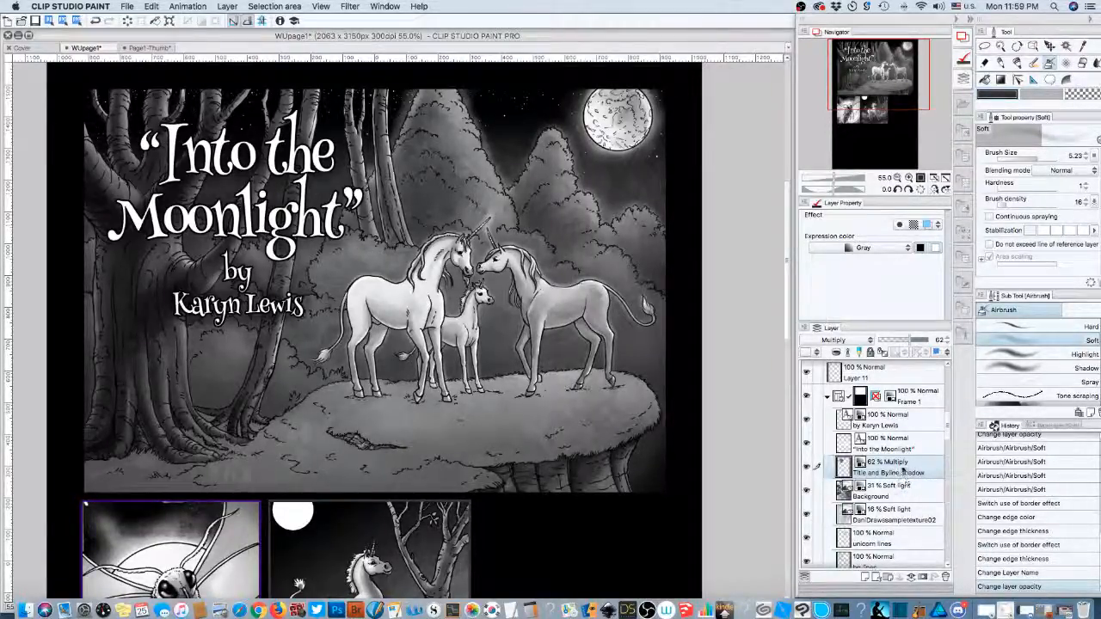
drag(899, 471, 899, 524)
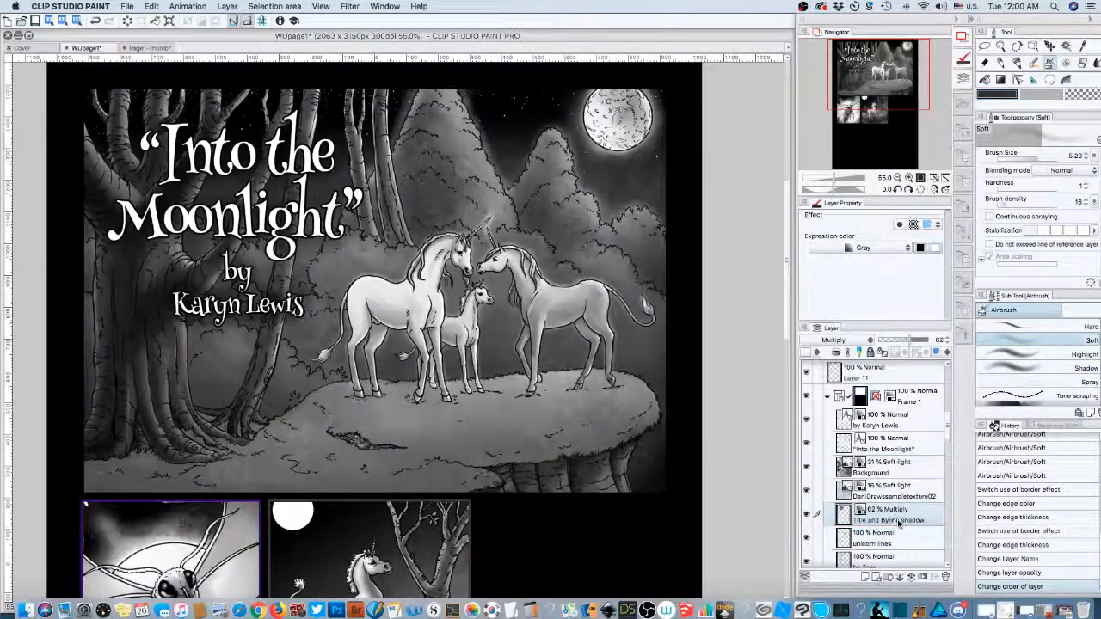
click(897, 177)
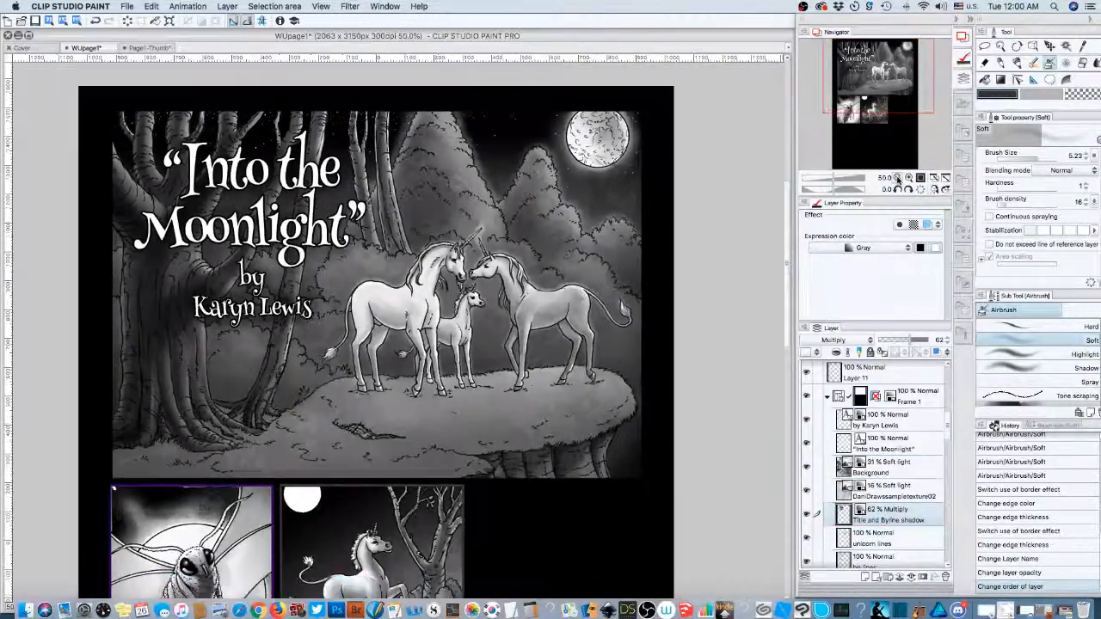
- Zoom out to the whole page and pick the Balloon tool
click(897, 178)
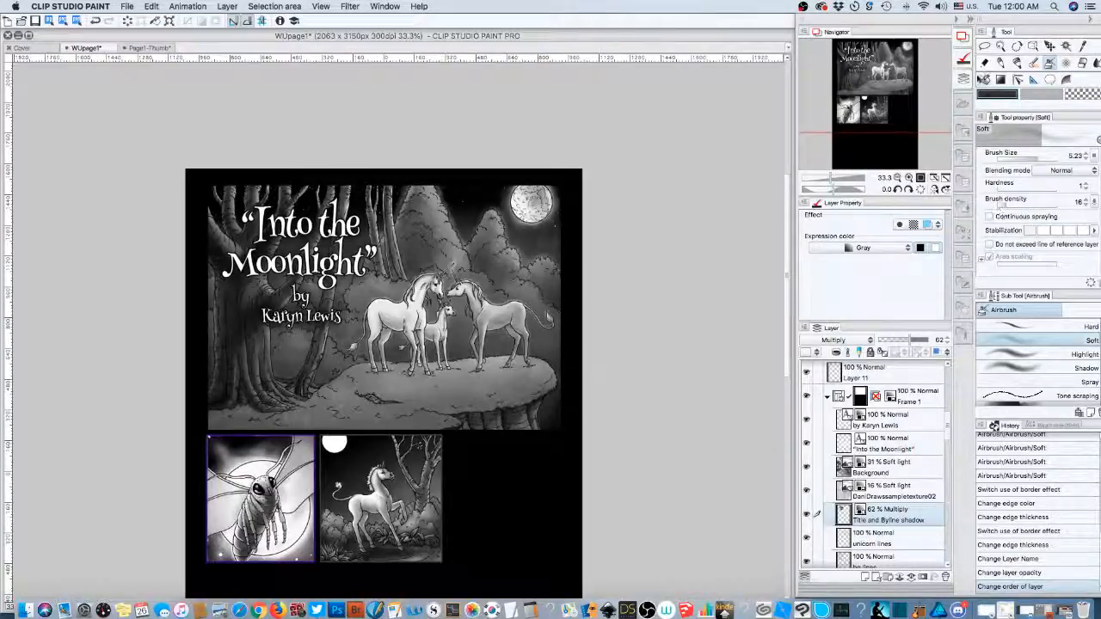
click(1050, 80)
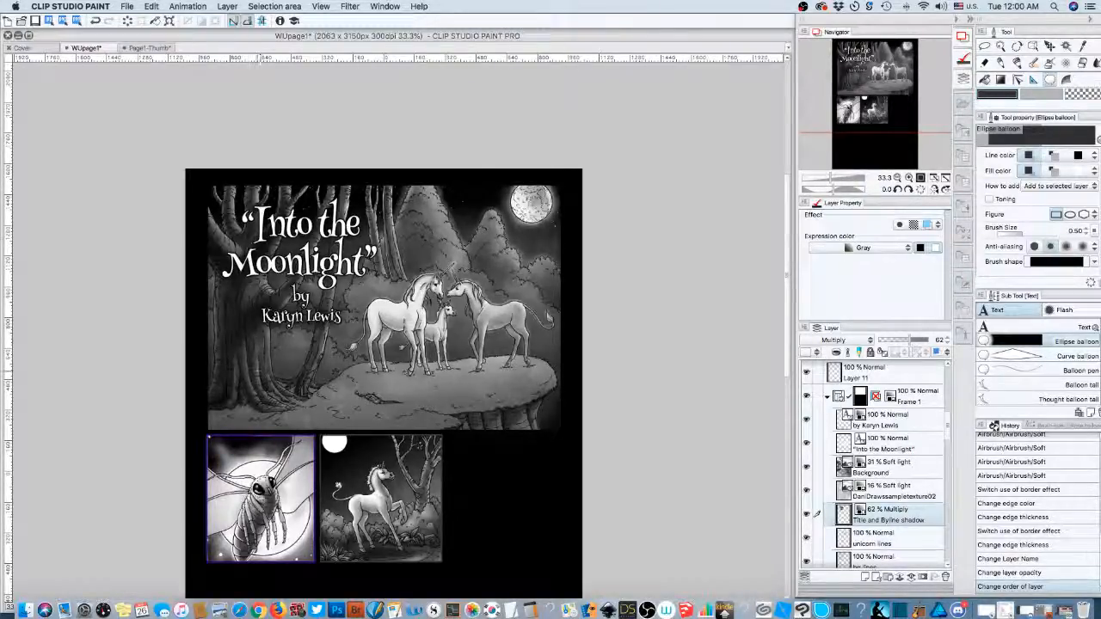
- Draw a rectangular caption balloon at the panel's lower left, set its layer colour to Gray
drag(234, 370, 411, 417)
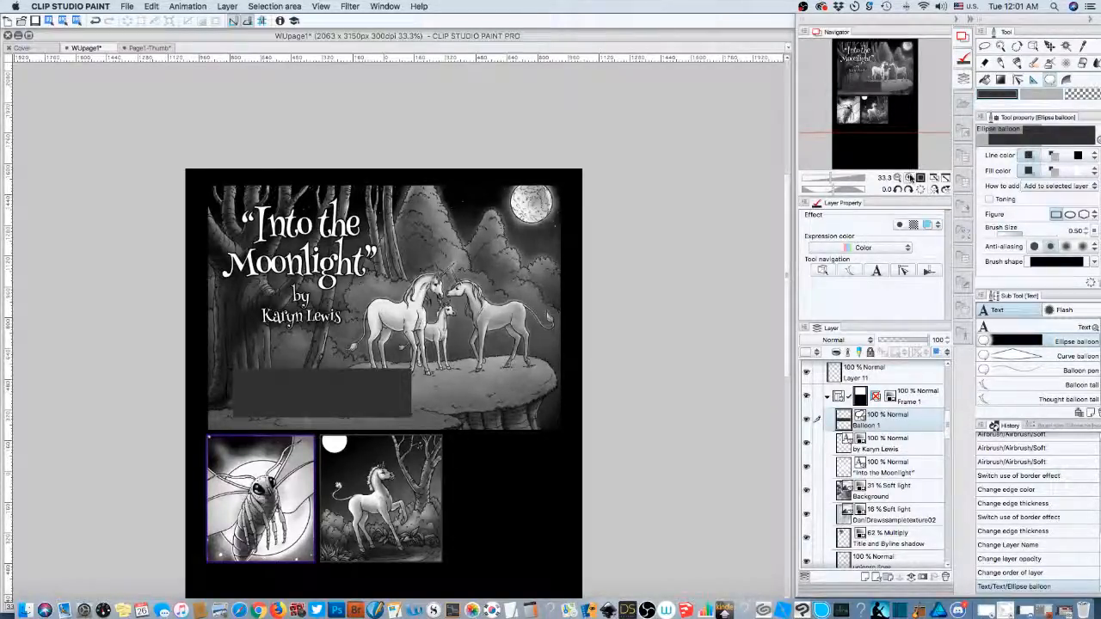
click(860, 248)
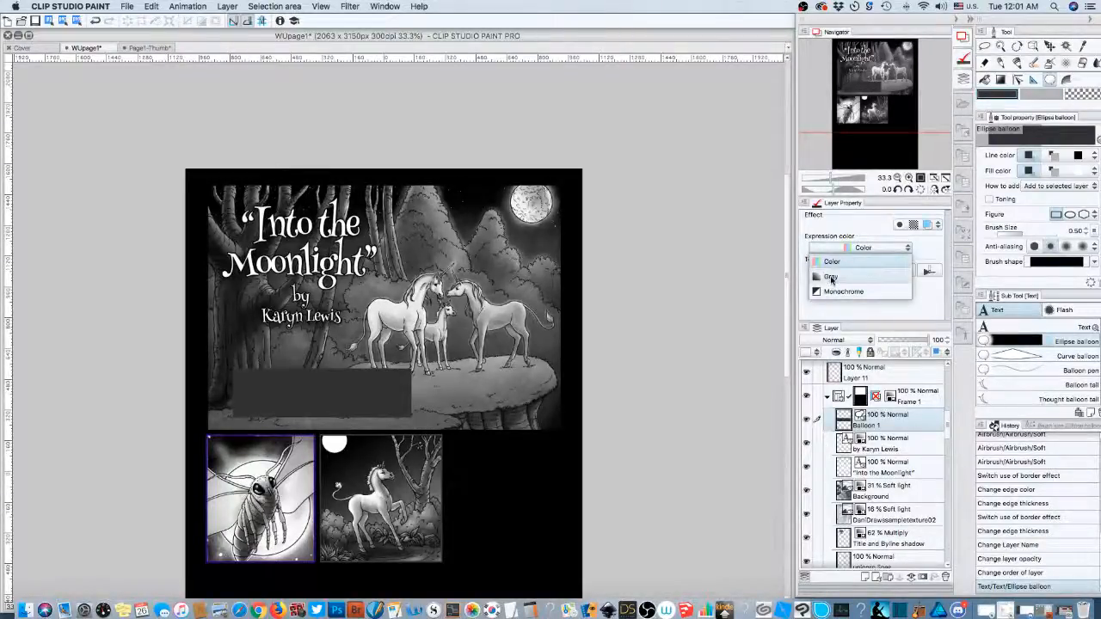
click(831, 277)
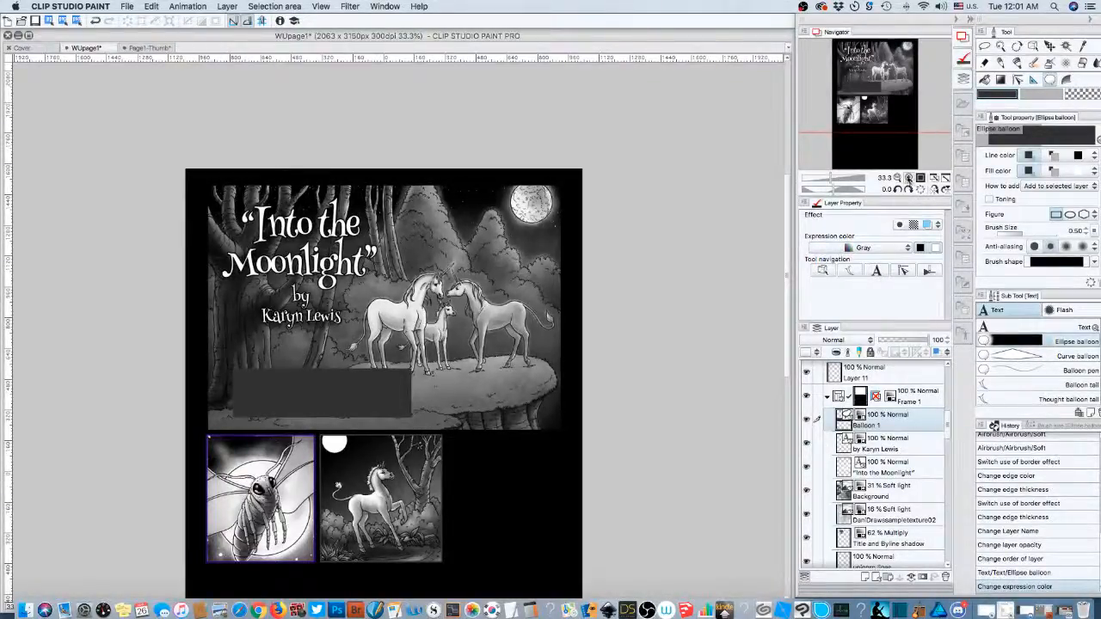
click(908, 177)
click(908, 177)
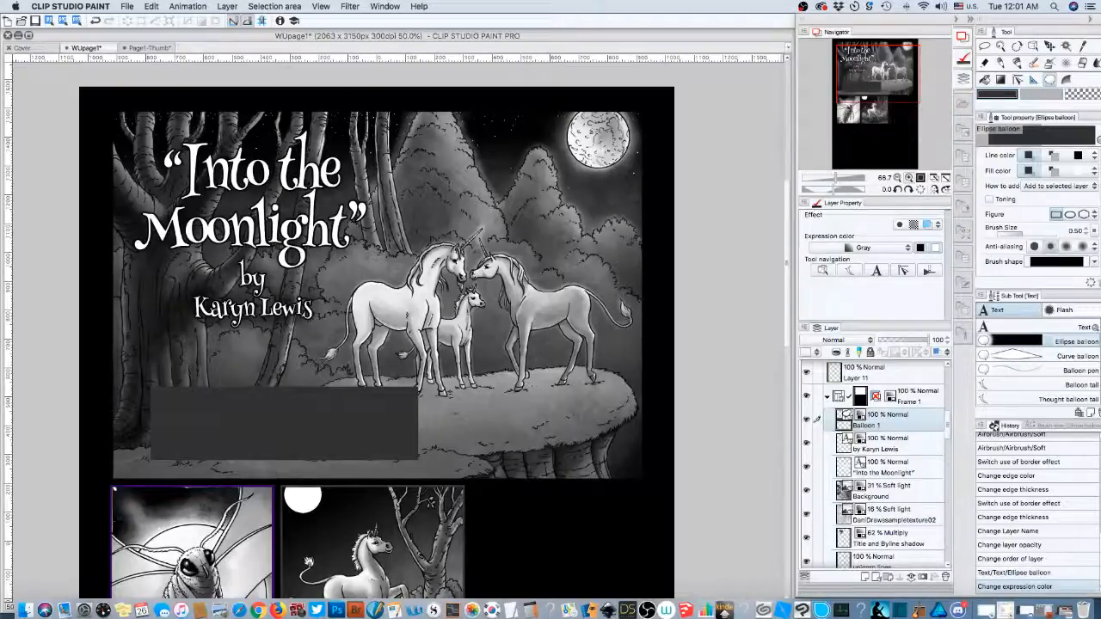
drag(887, 88, 868, 99)
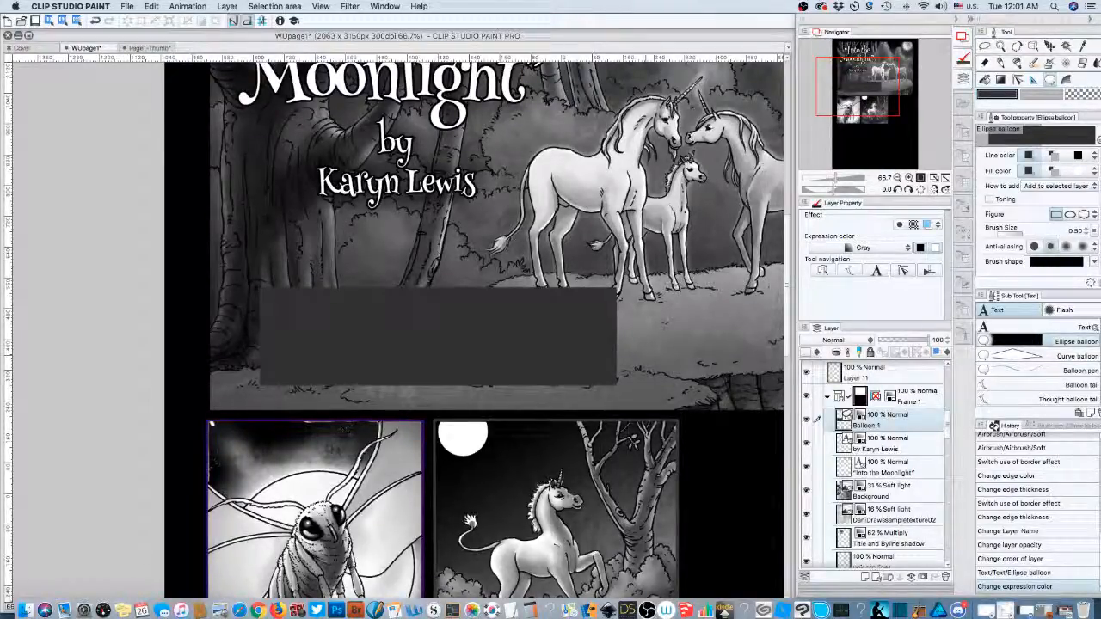
- Give the caption balloon a solid black fill and a white outline
click(1032, 46)
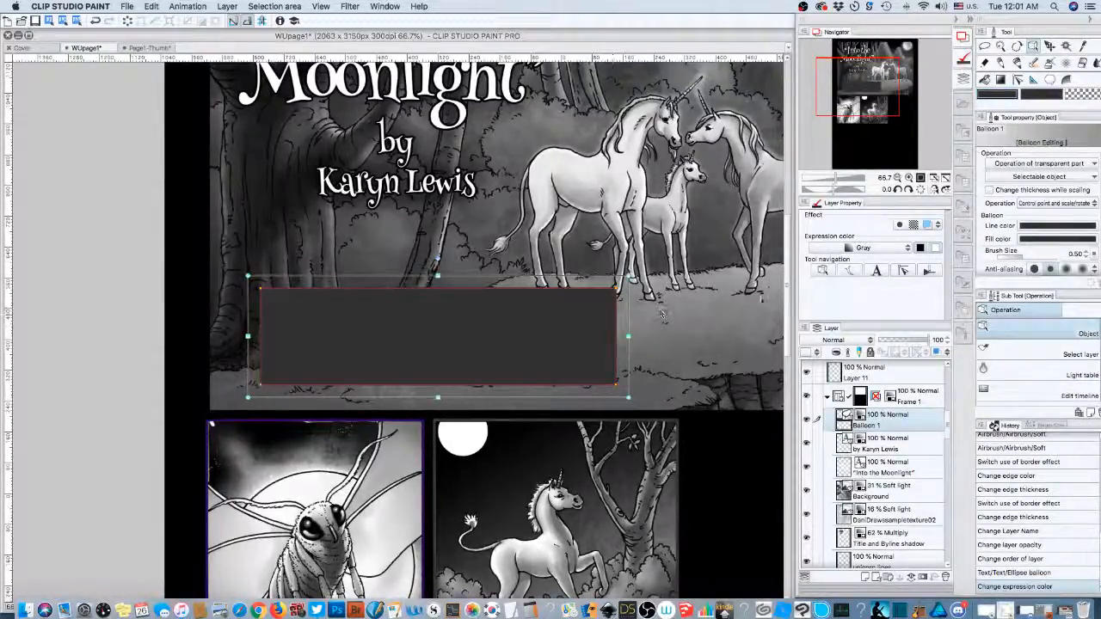
click(1026, 229)
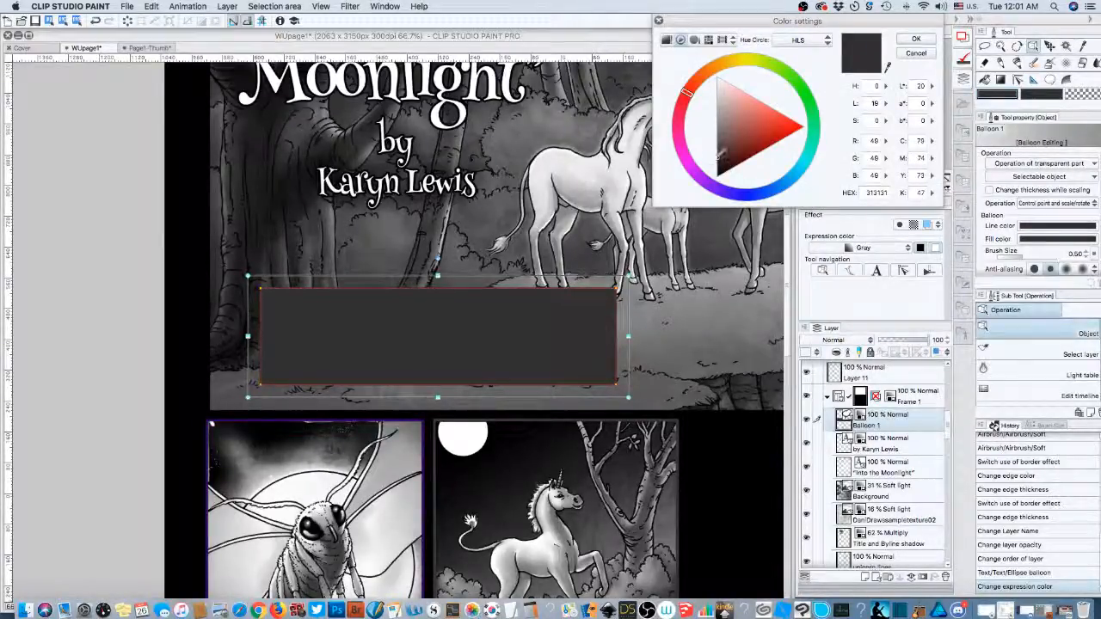
drag(705, 157, 716, 176)
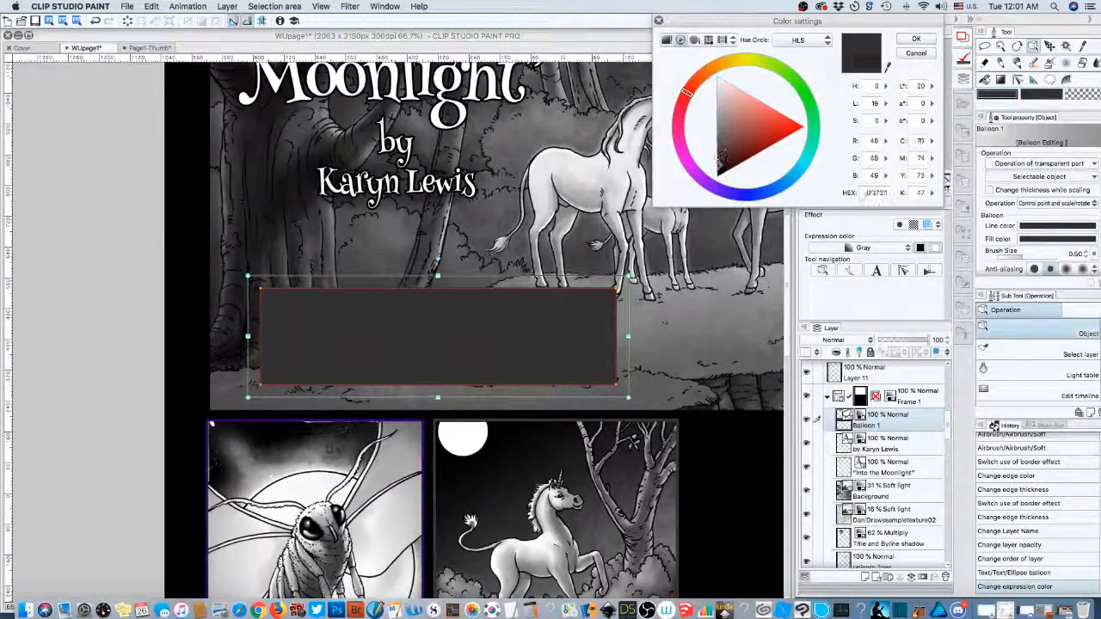
click(916, 39)
click(1042, 241)
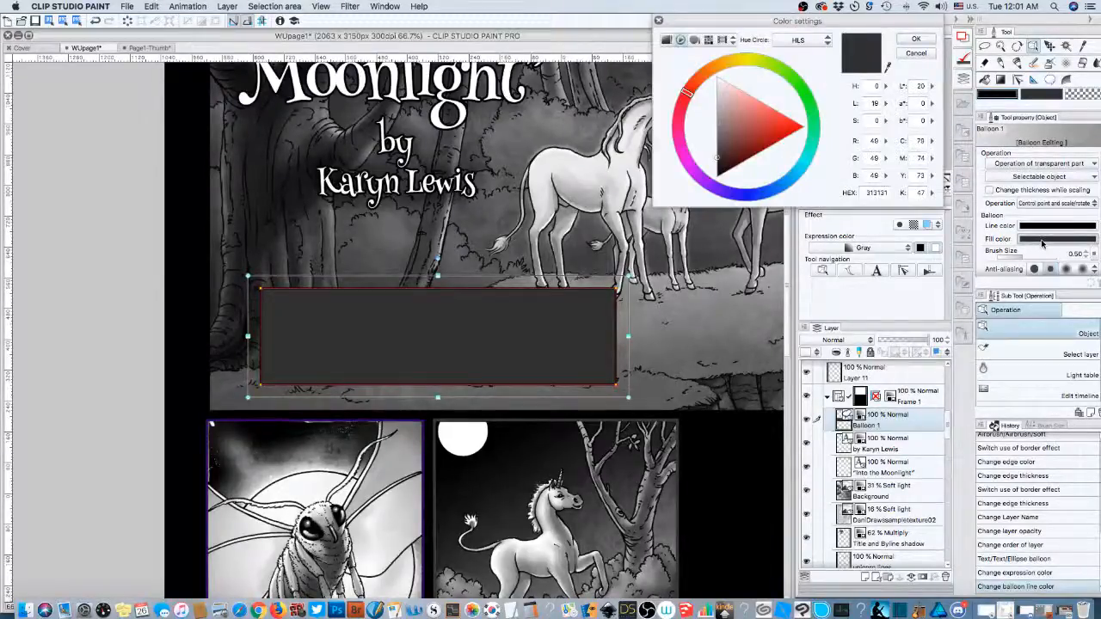
drag(717, 160, 719, 178)
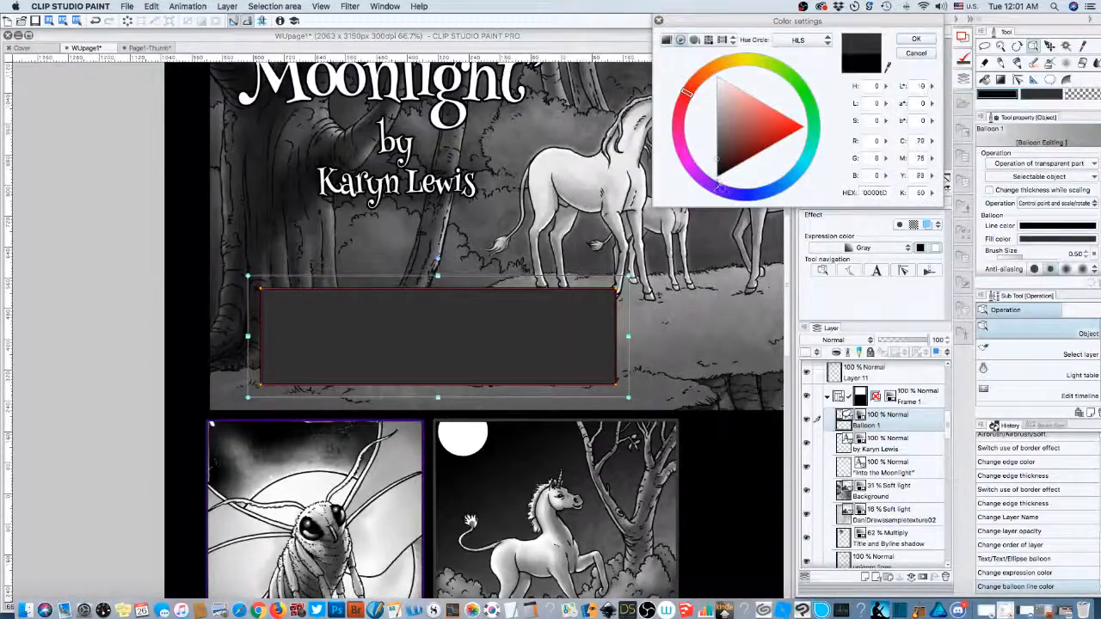
click(916, 38)
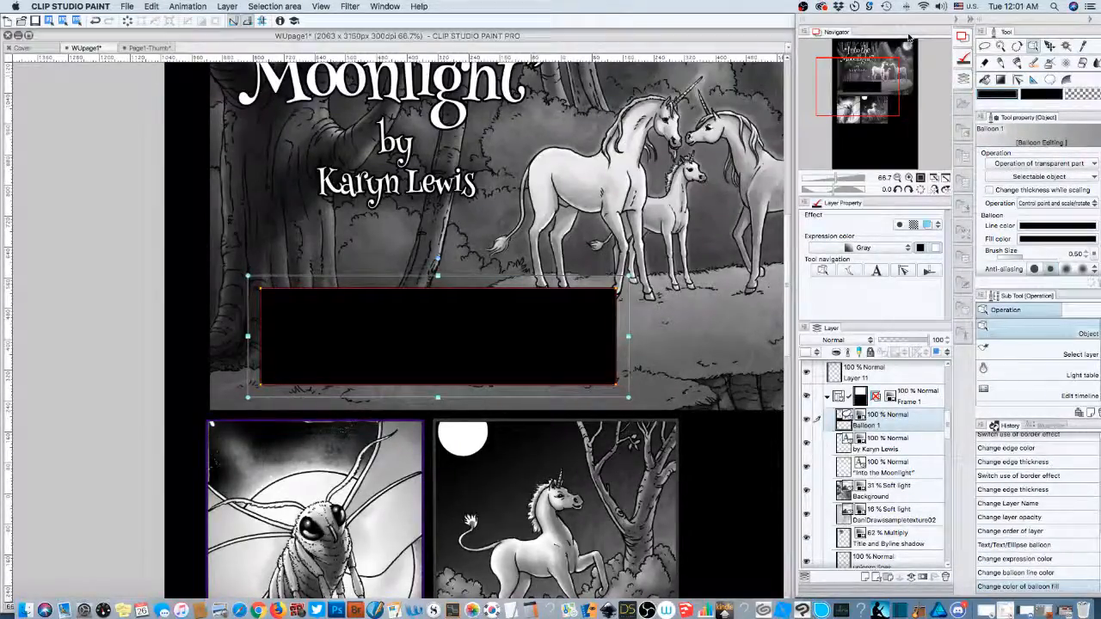
click(1032, 226)
click(887, 66)
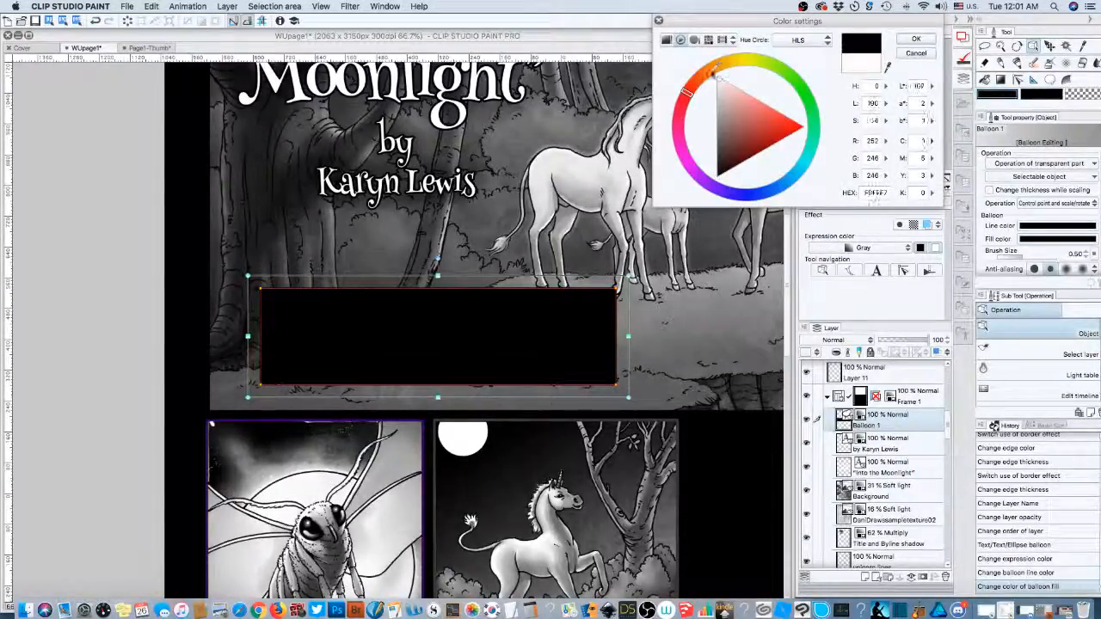
click(916, 39)
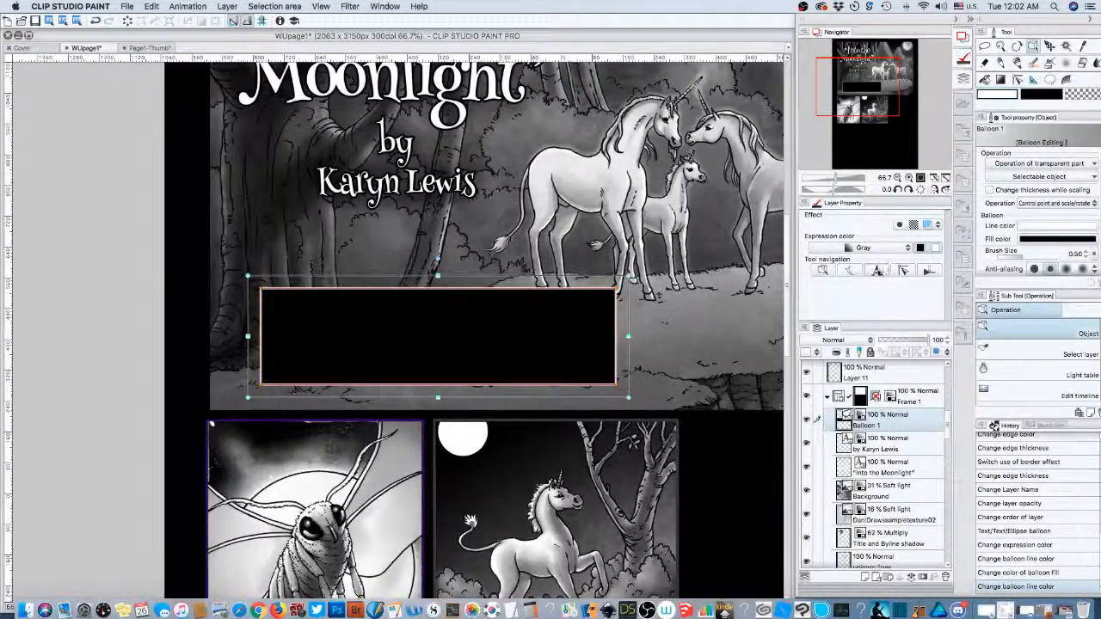
- Choose the Text tool, confirm its text colour, and bring up the font list
click(876, 270)
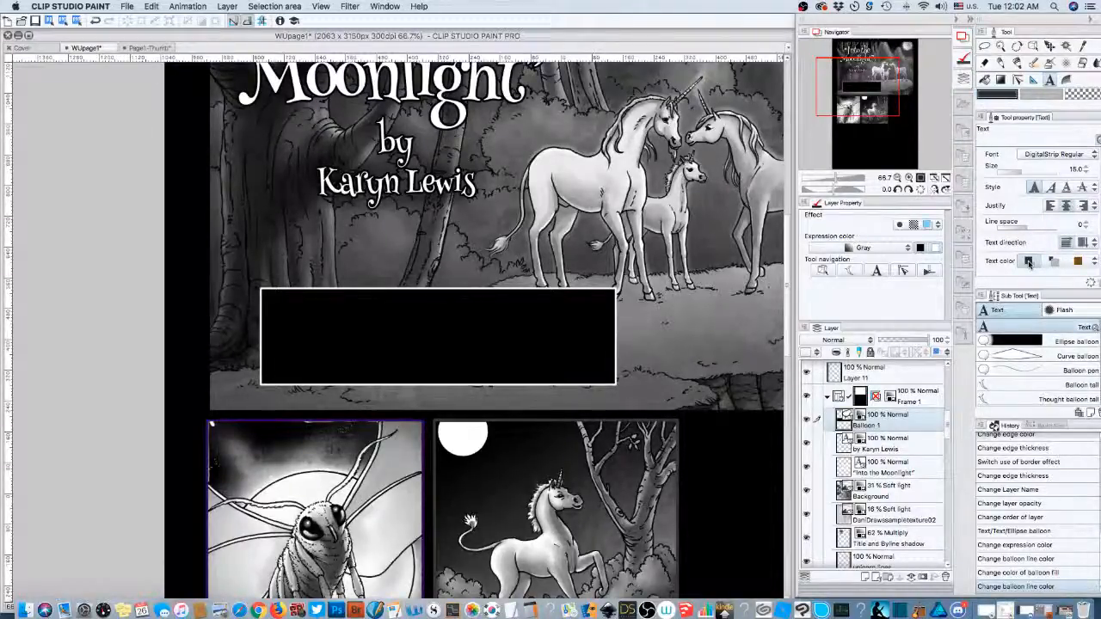
click(998, 96)
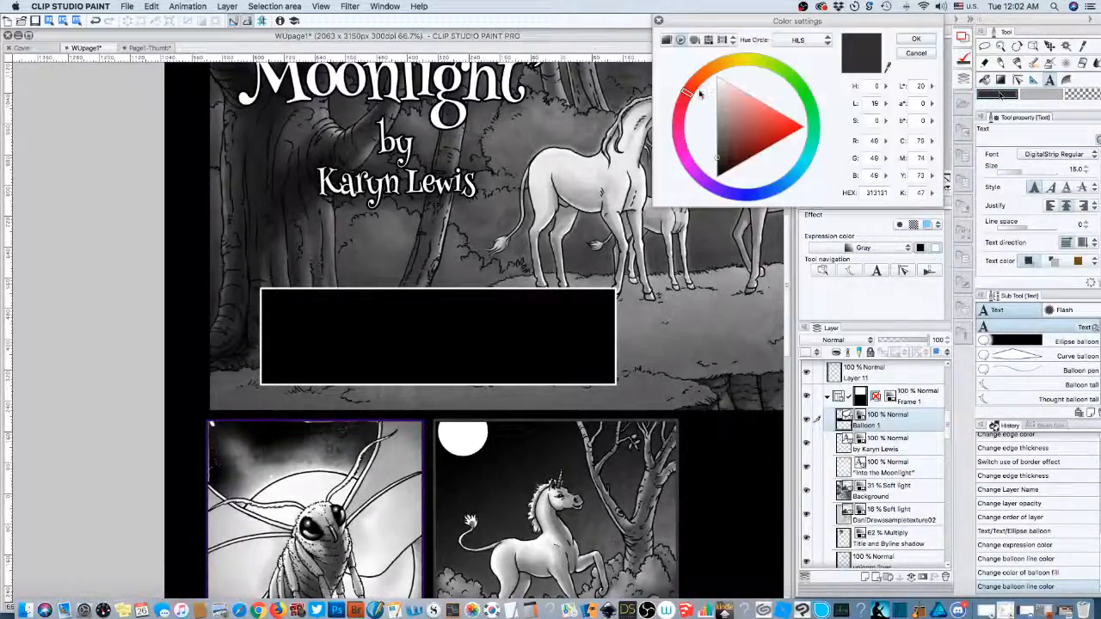
click(914, 39)
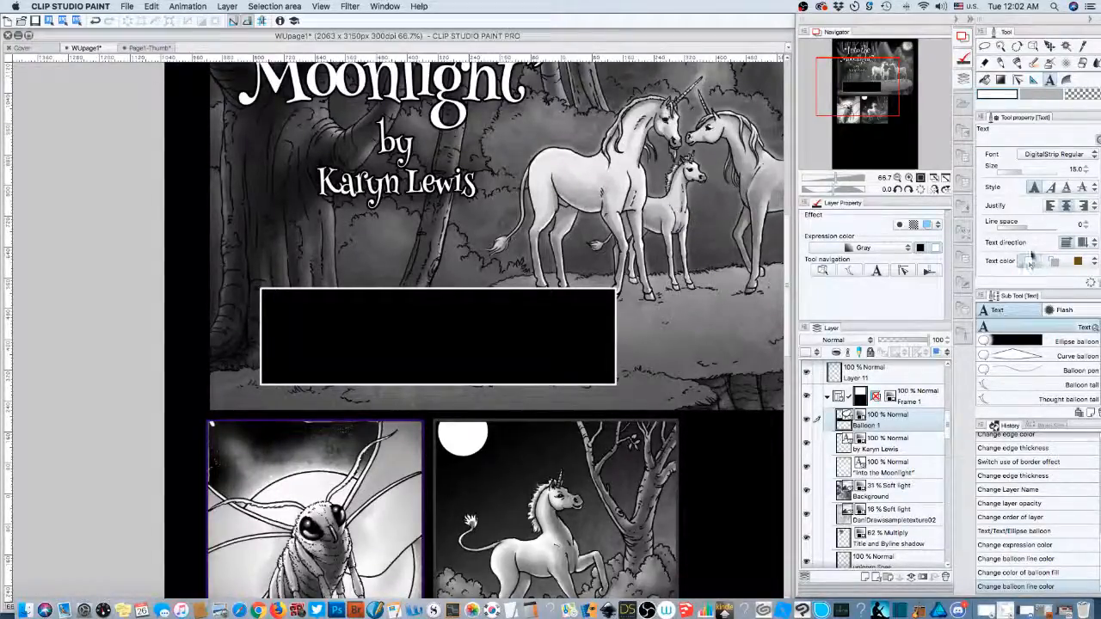
click(1065, 156)
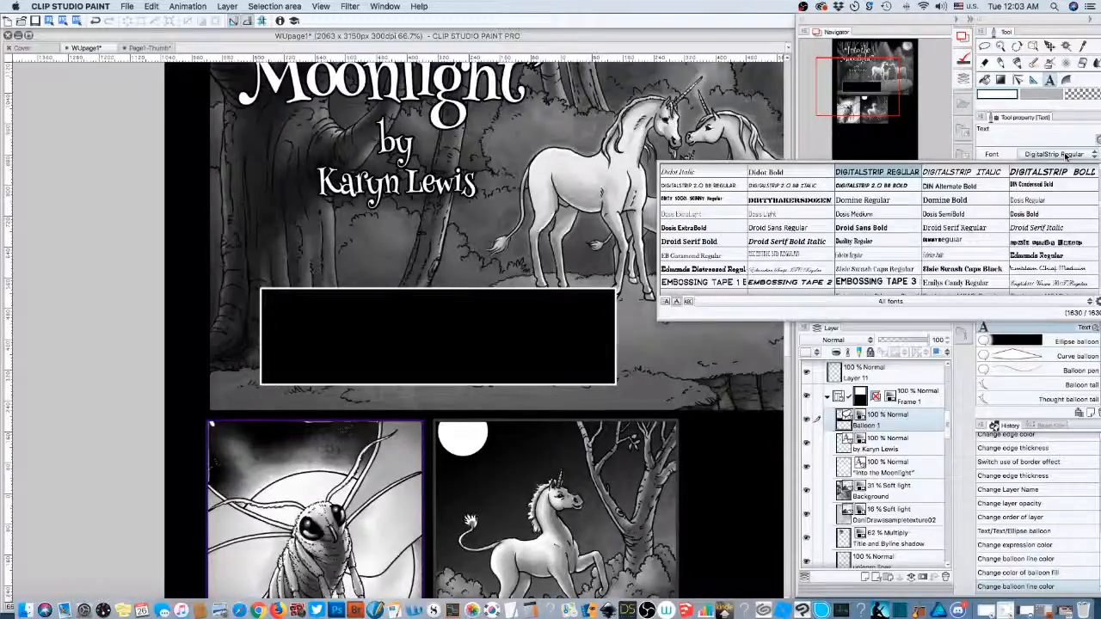
- Browse past Droid Serif and Geneva in the font list and settle on Henny Penny Regular
click(814, 239)
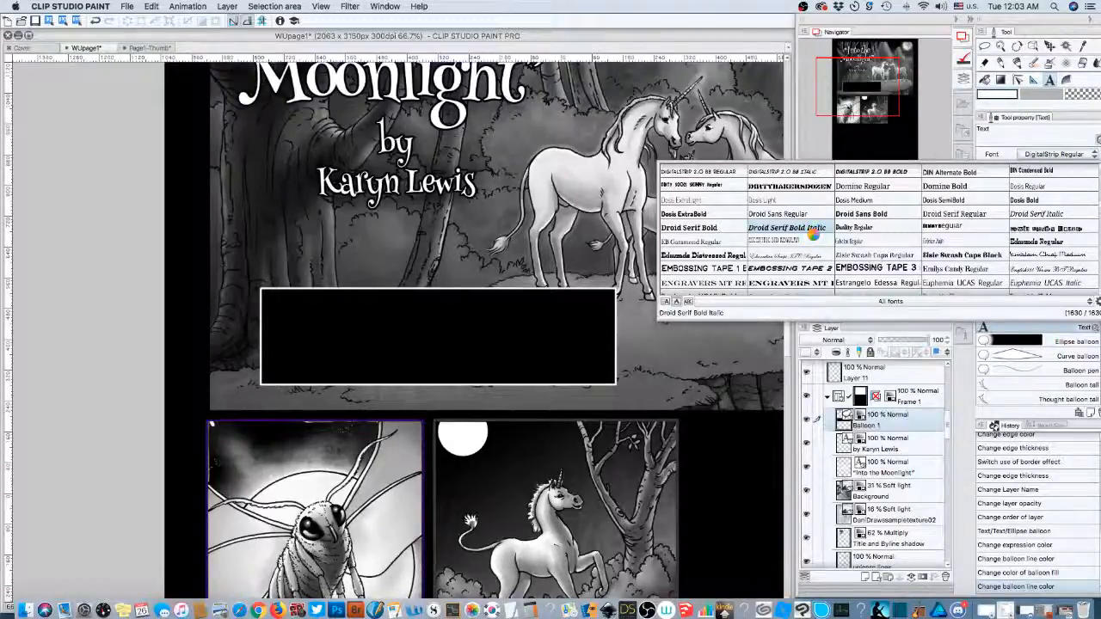
scroll(814, 234, down, 10)
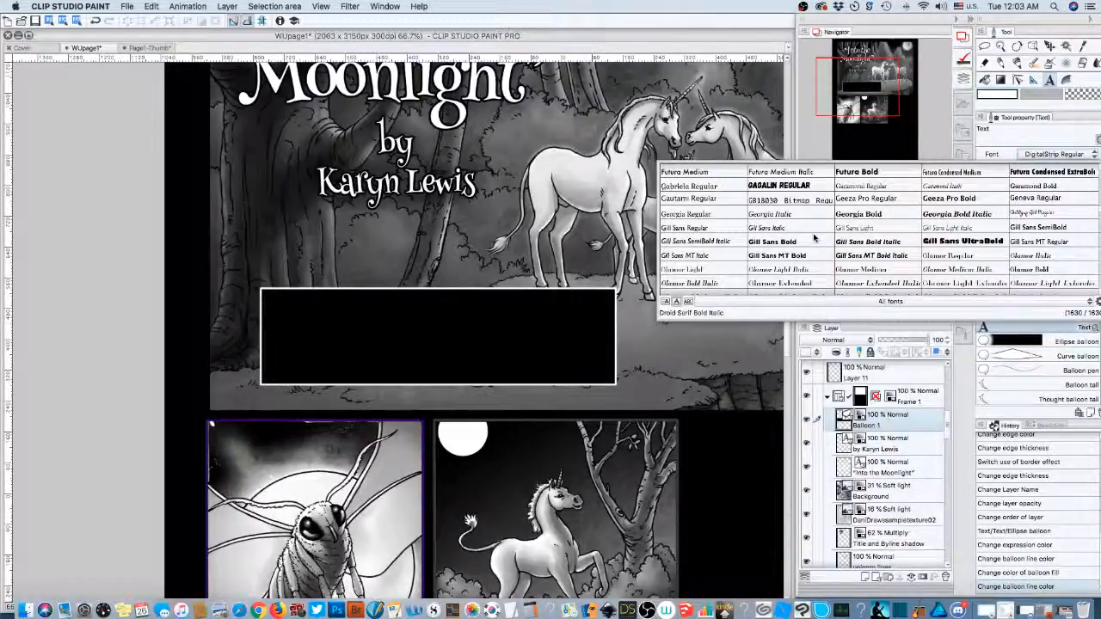
click(1096, 203)
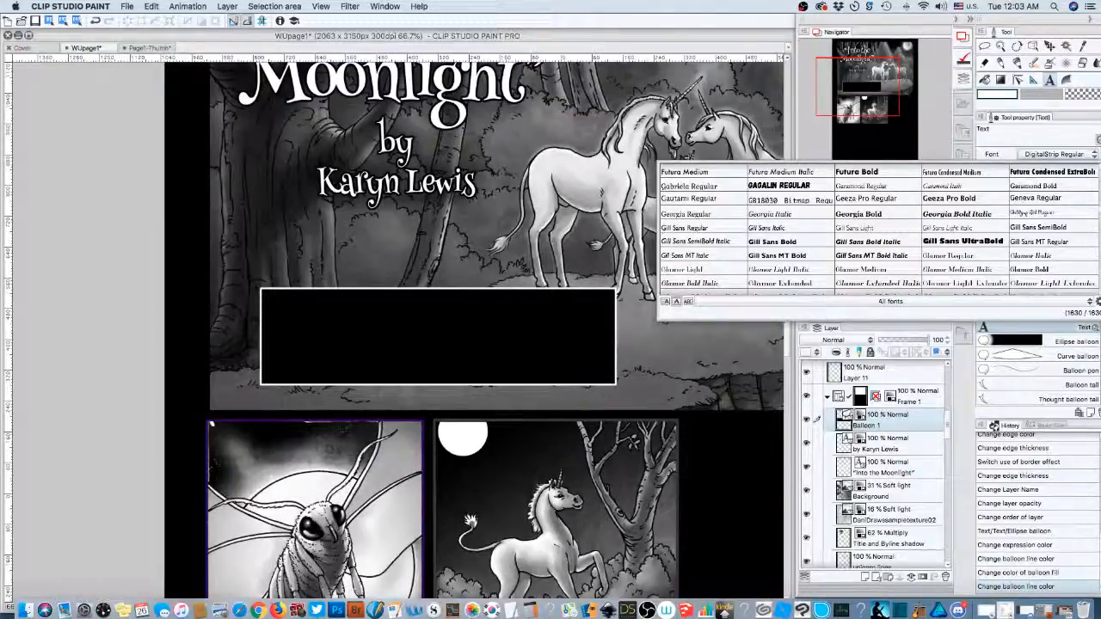
scroll(877, 228, down, 3)
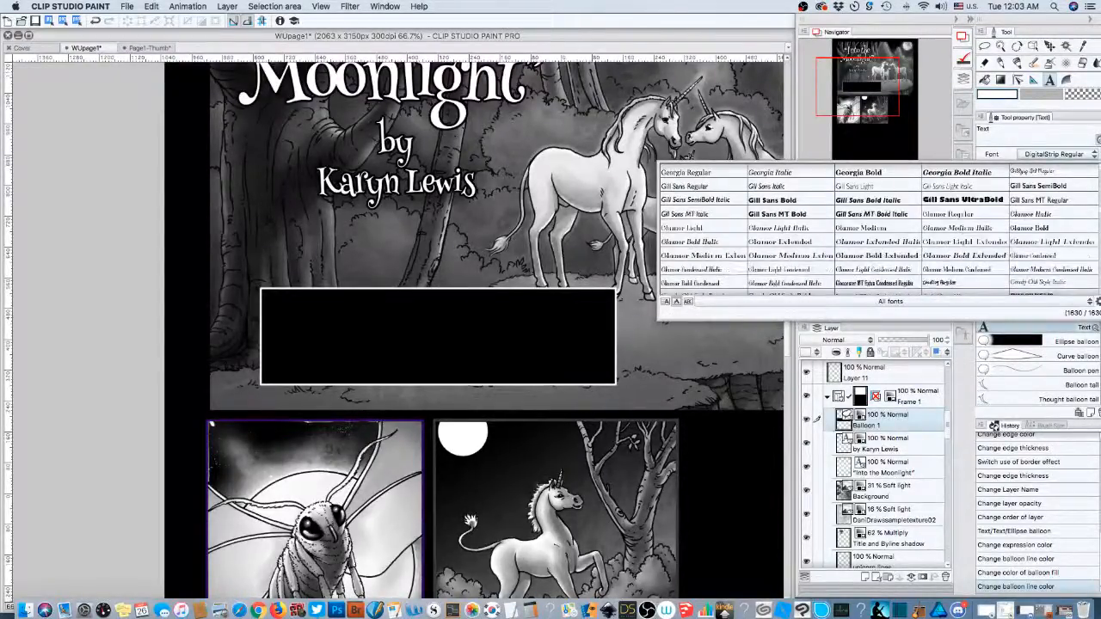
scroll(877, 228, down, 2)
scroll(878, 228, down, 1)
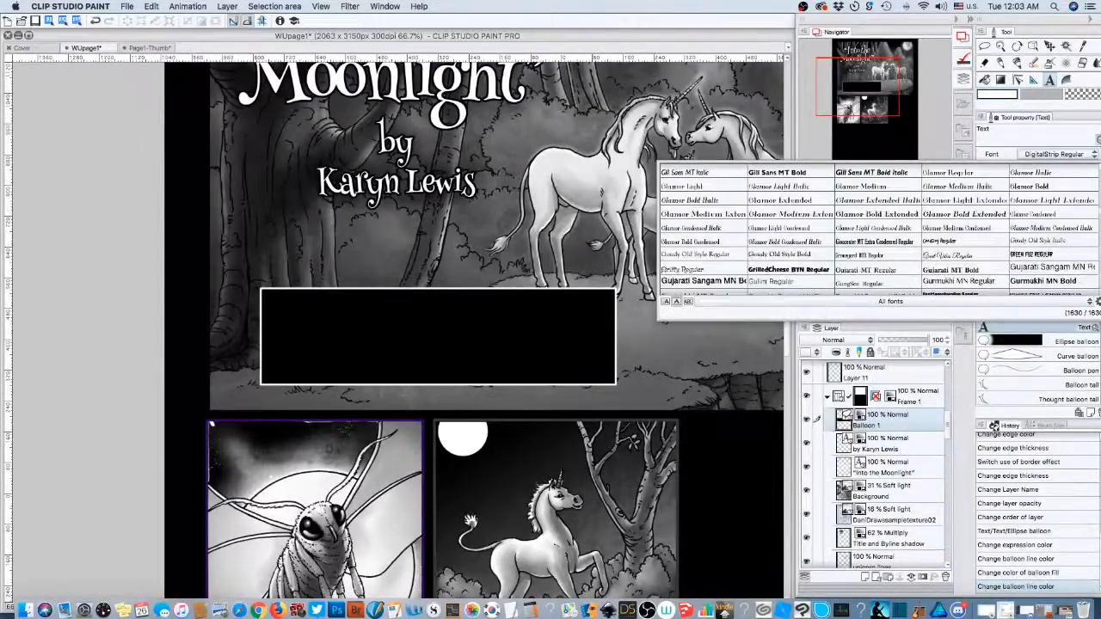
scroll(877, 228, down, 1)
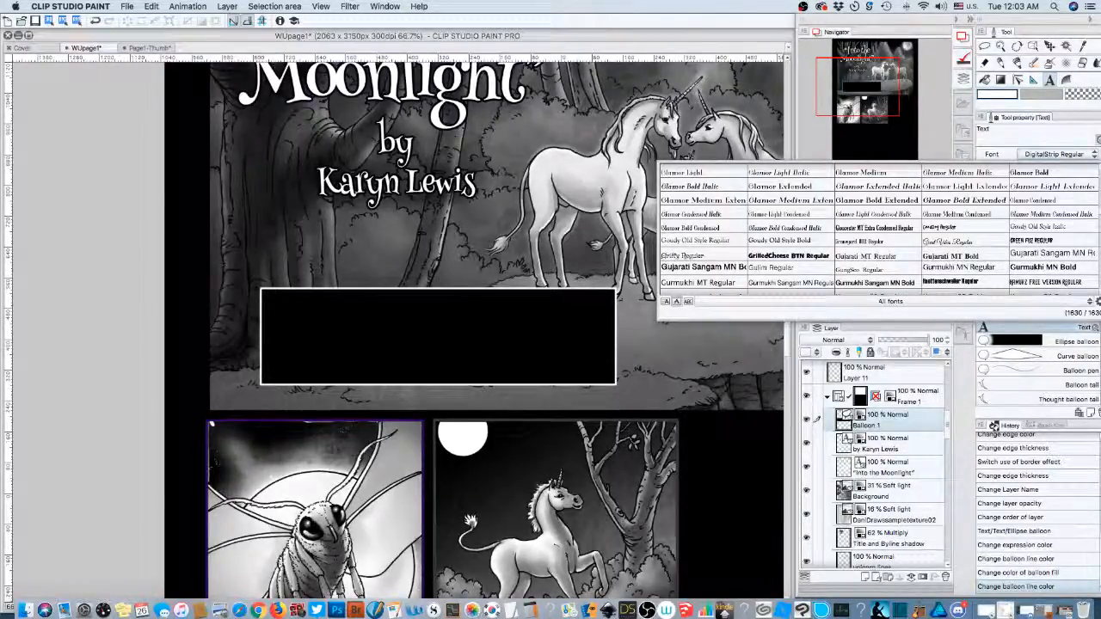
scroll(878, 227, down, 3)
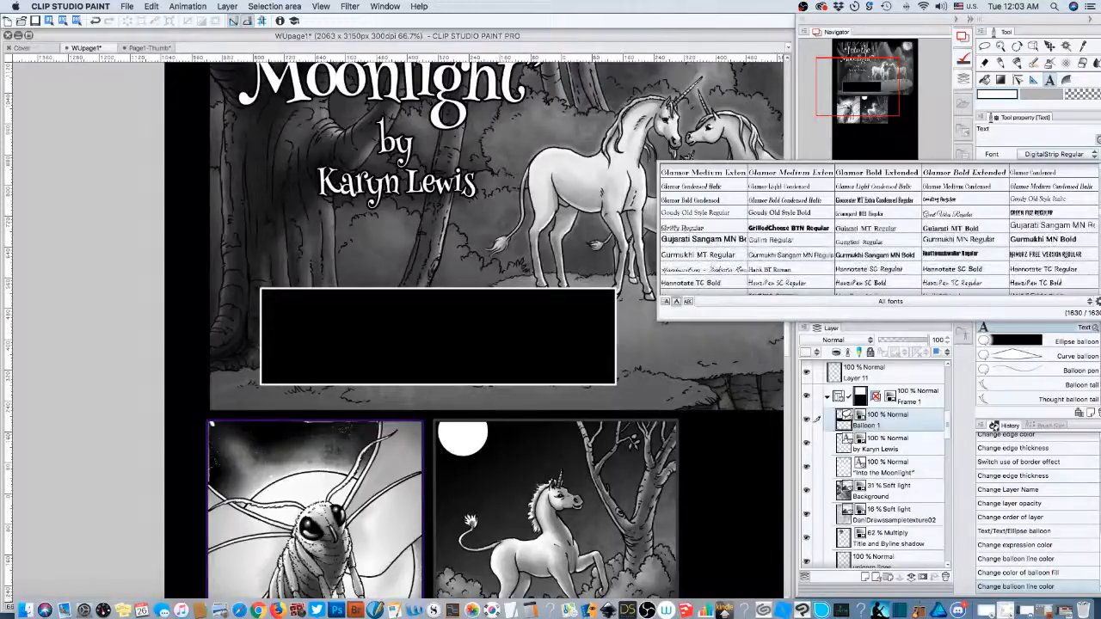
scroll(877, 228, down, 2)
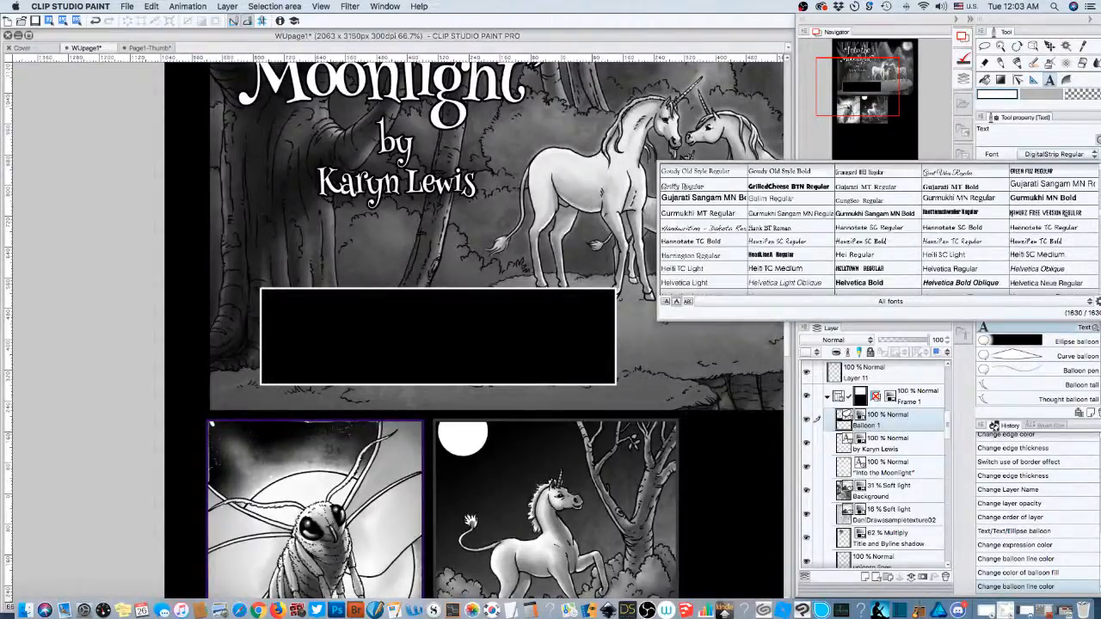
scroll(877, 228, down, 4)
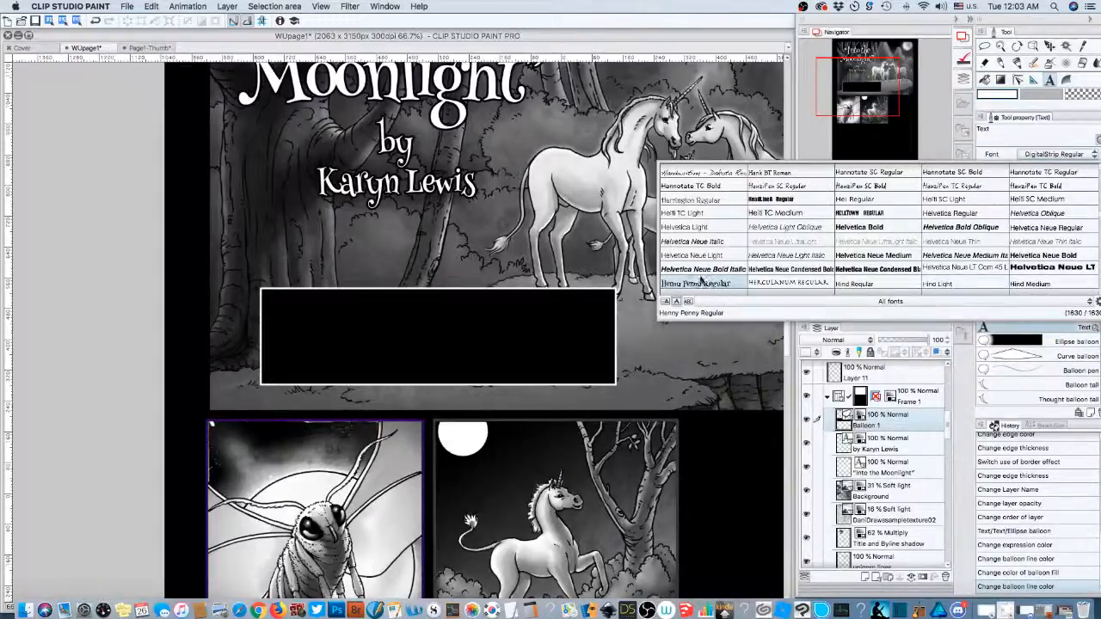
key(Escape)
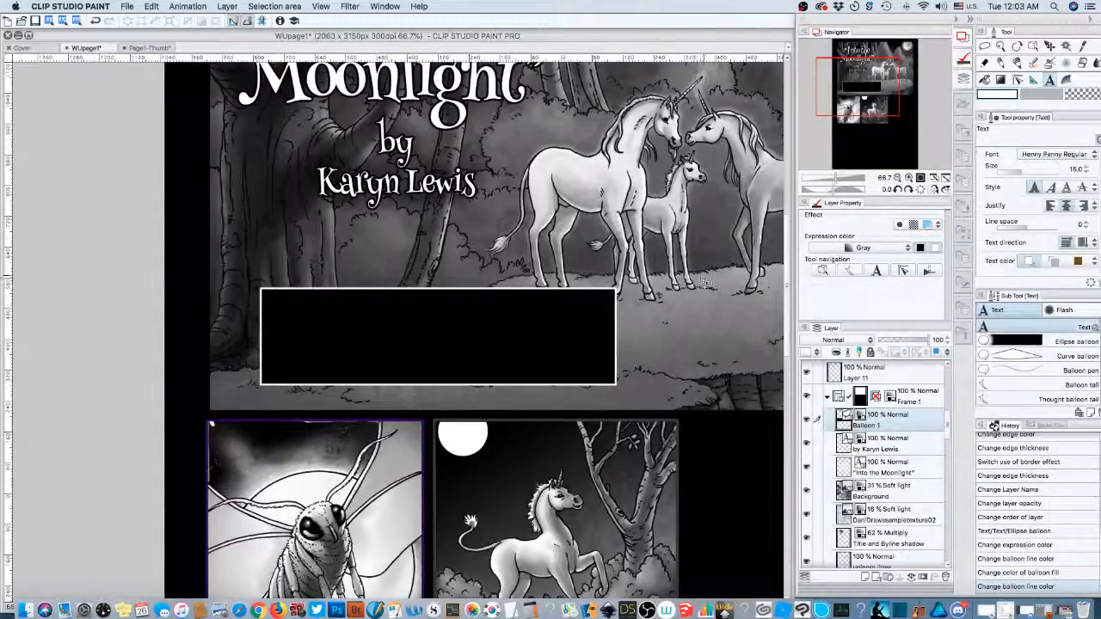
- Start a text entry inside the black caption box, type draft wording, then erase it all
click(323, 307)
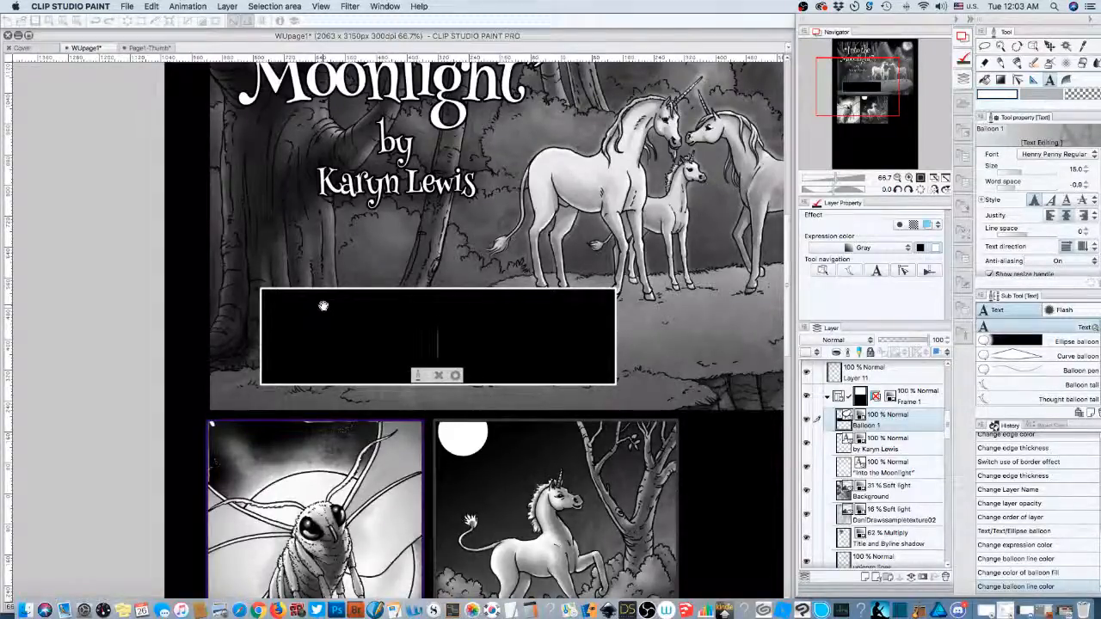
text(I)
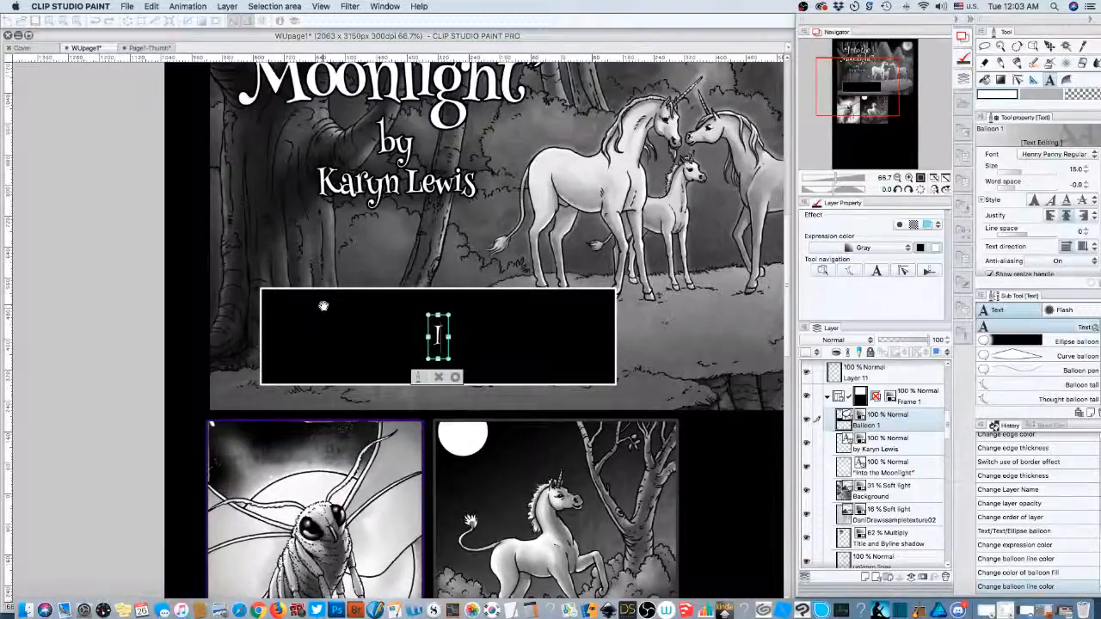
text(t w)
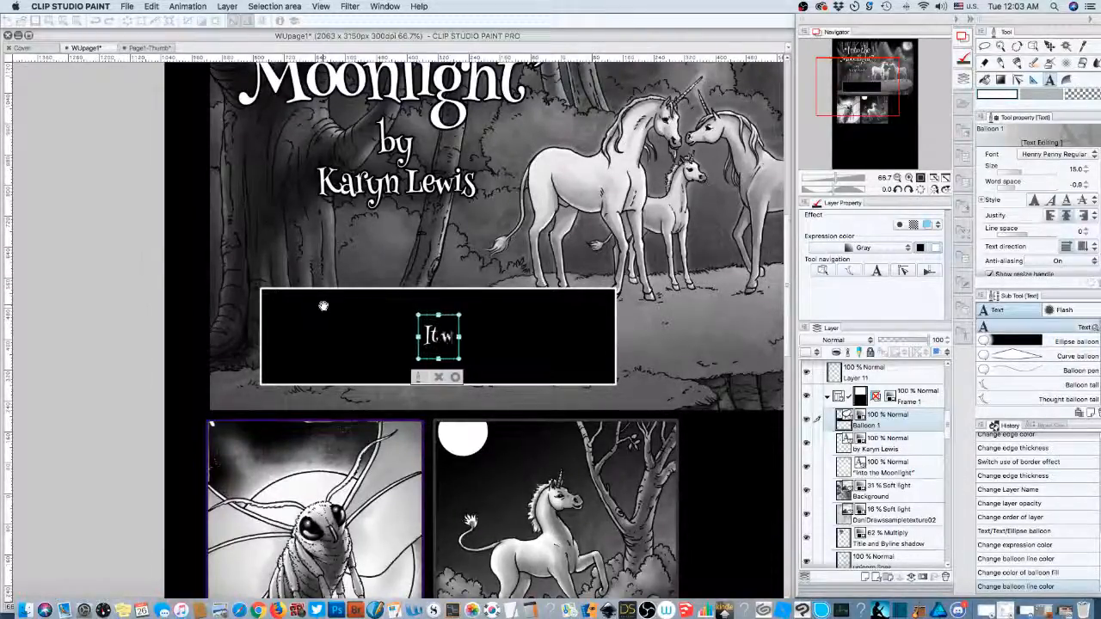
text(as a rare)
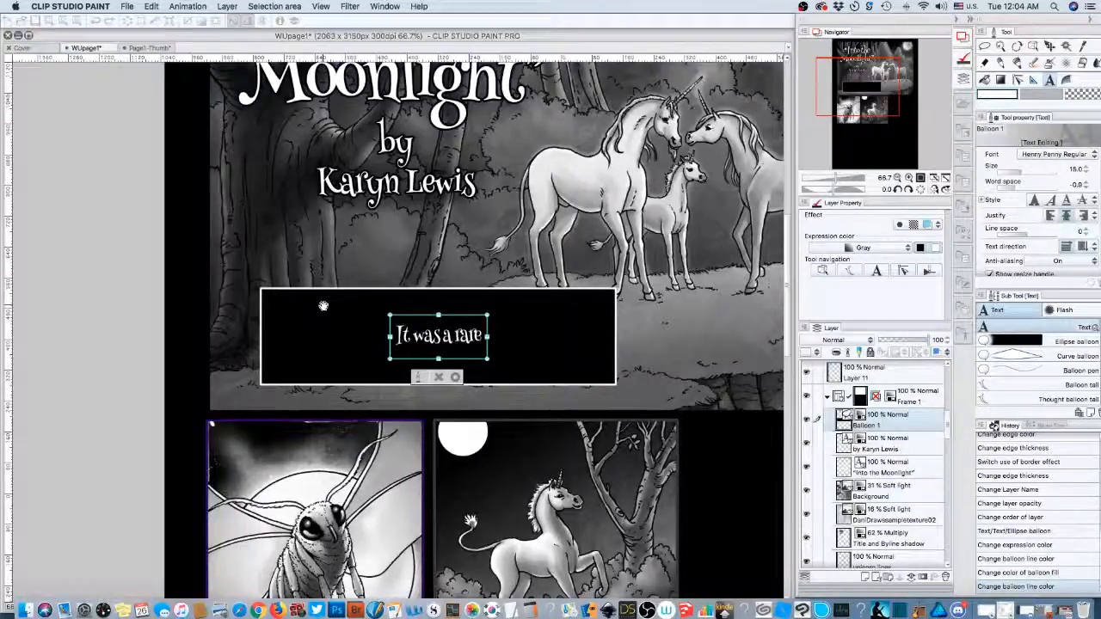
key(BackSpace)
key(BackSpace)
key(BackSpace)
key(BackSpace)
key(BackSpace)
key(BackSpace)
key(BackSpace)
key(BackSpace)
key(BackSpace)
key(BackSpace)
key(BackSpace)
key(BackSpace)
key(BackSpace)
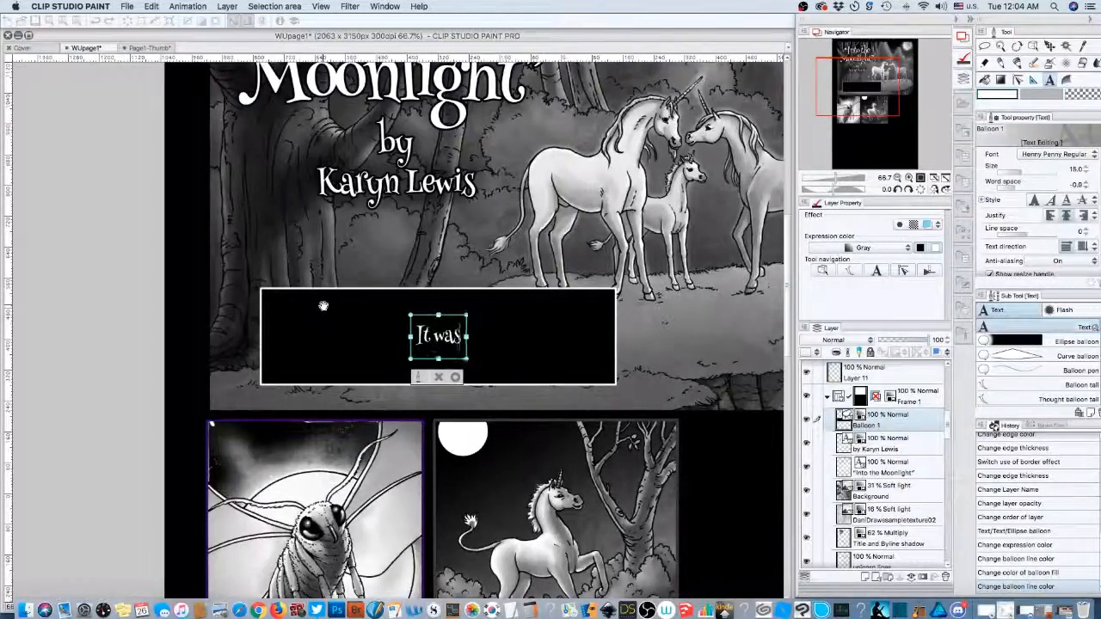
text(Underneat)
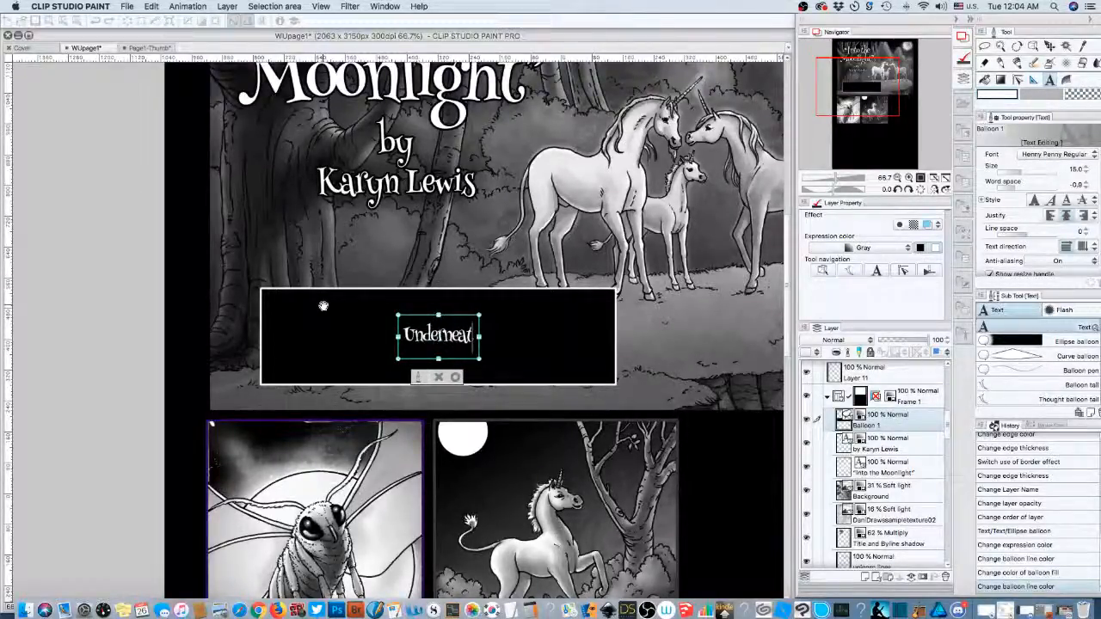
text(h a)
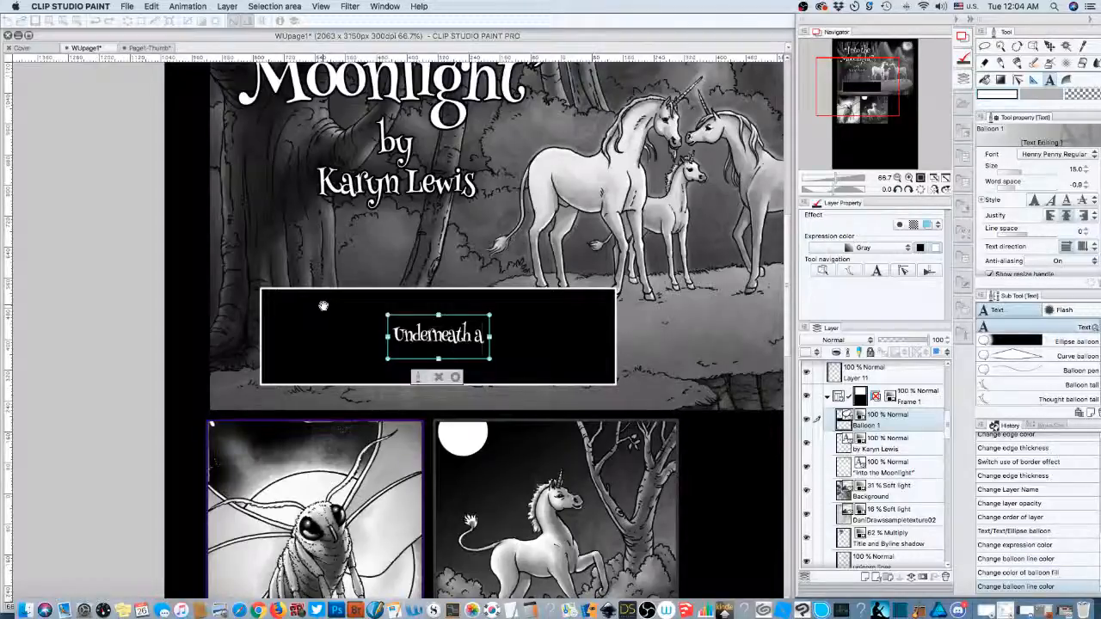
key(BackSpace)
key(BackSpace)
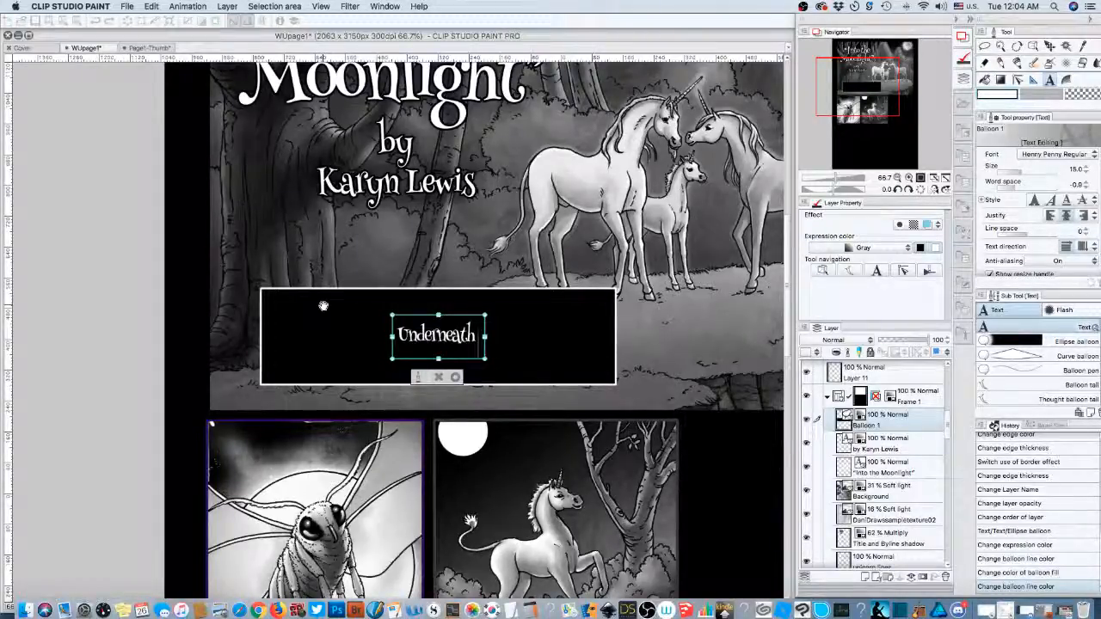
key(BackSpace)
key(BackSpace)
key(BackSpace)
key(BackSpace)
key(BackSpace)
key(BackSpace)
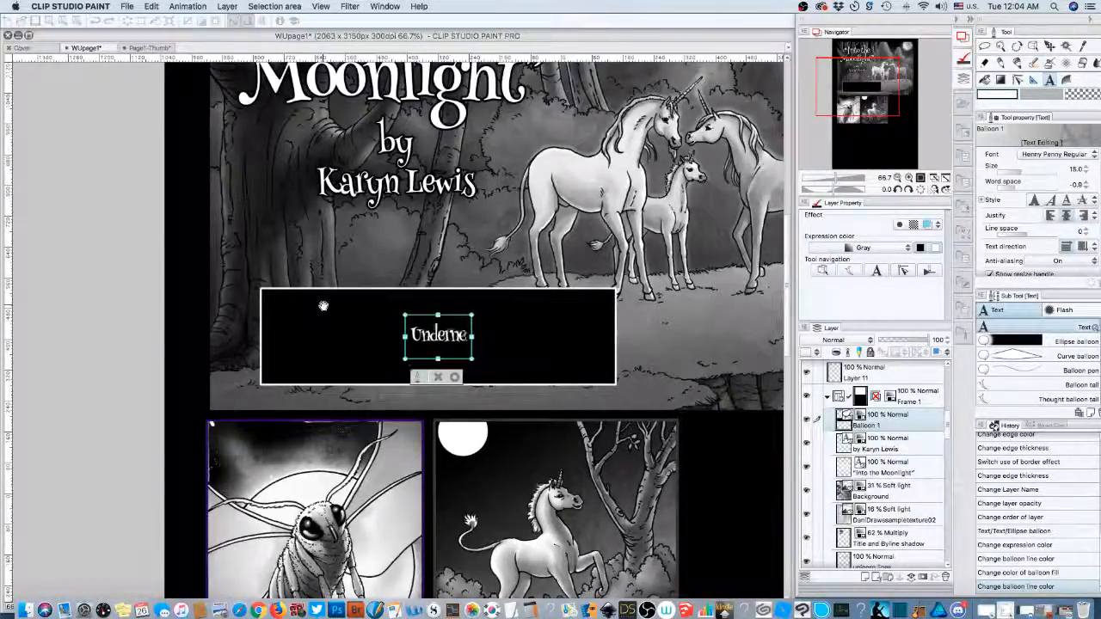
key(BackSpace)
key(BackSpace)
key(BackSpace)
key(BackSpace)
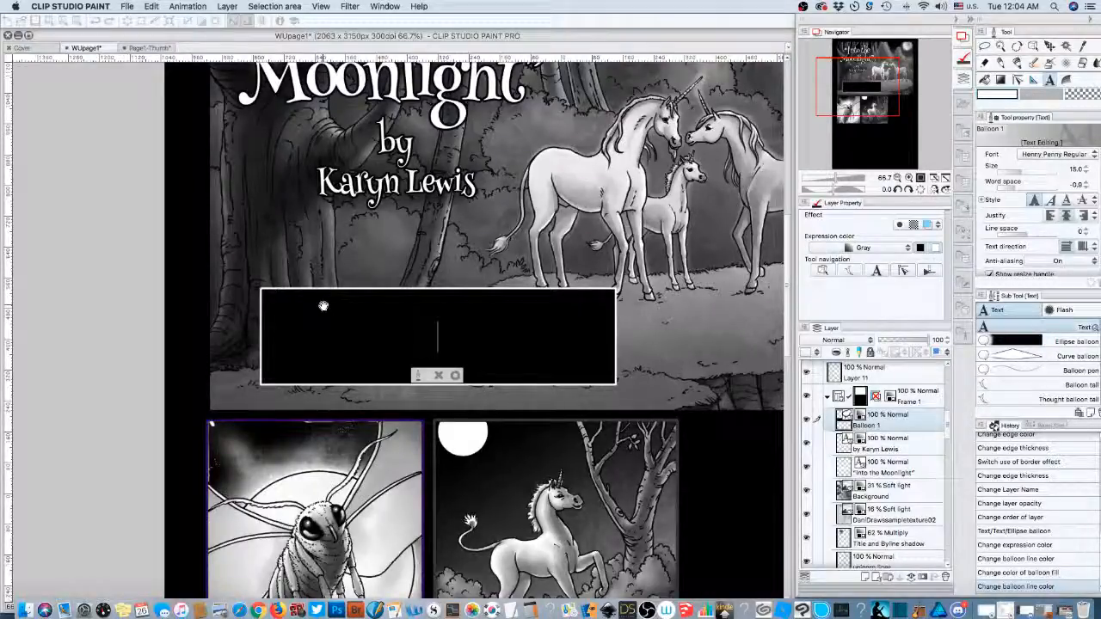
- Type 'Another time. Another place.' as the caption's opening narration
text(els)
key(BackSpace)
key(BackSpace)
key(BackSpace)
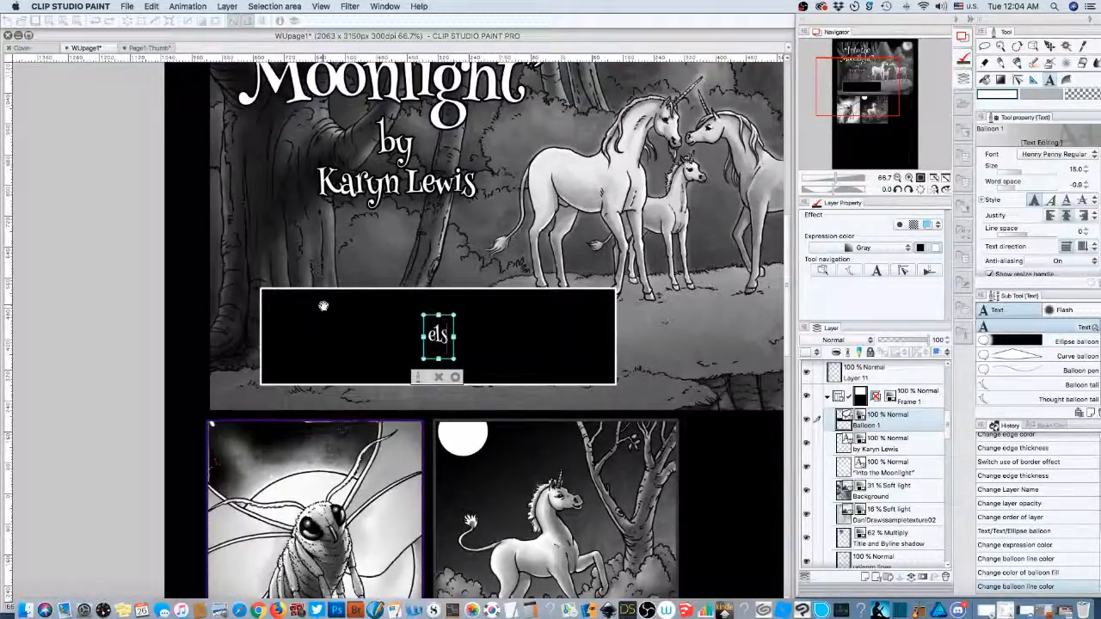
text(In)
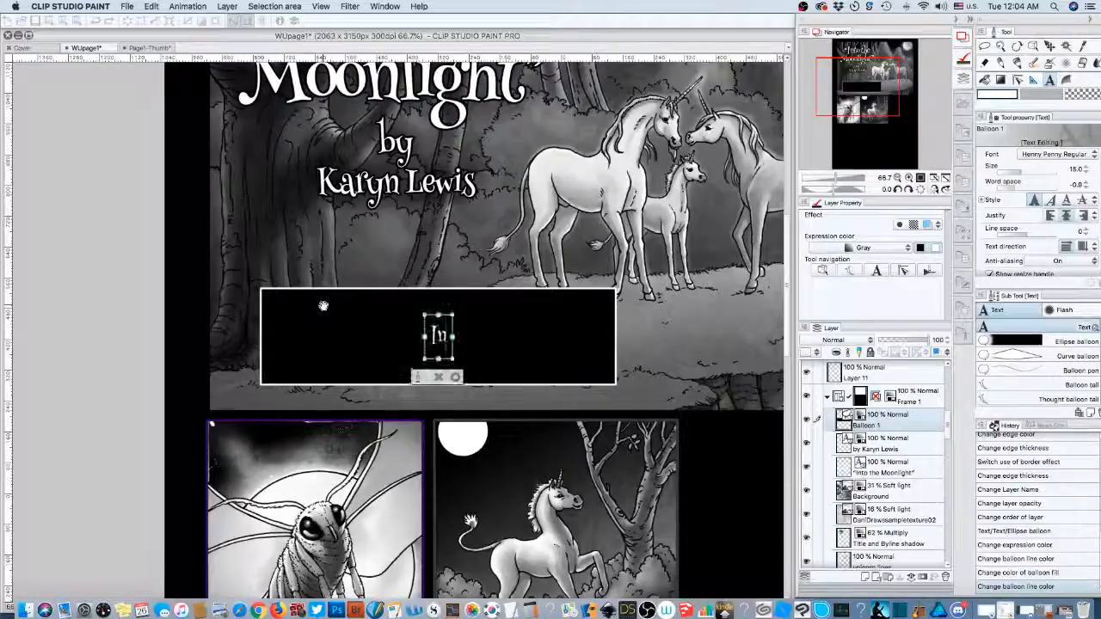
key(BackSpace)
key(BackSpace)
text(Anot)
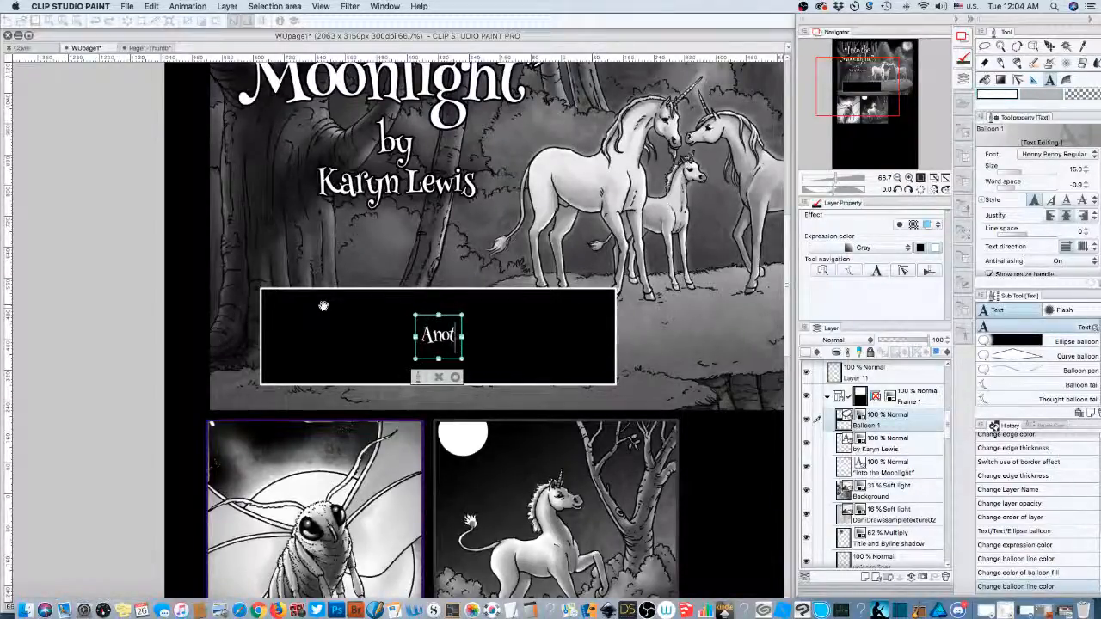
text(her time)
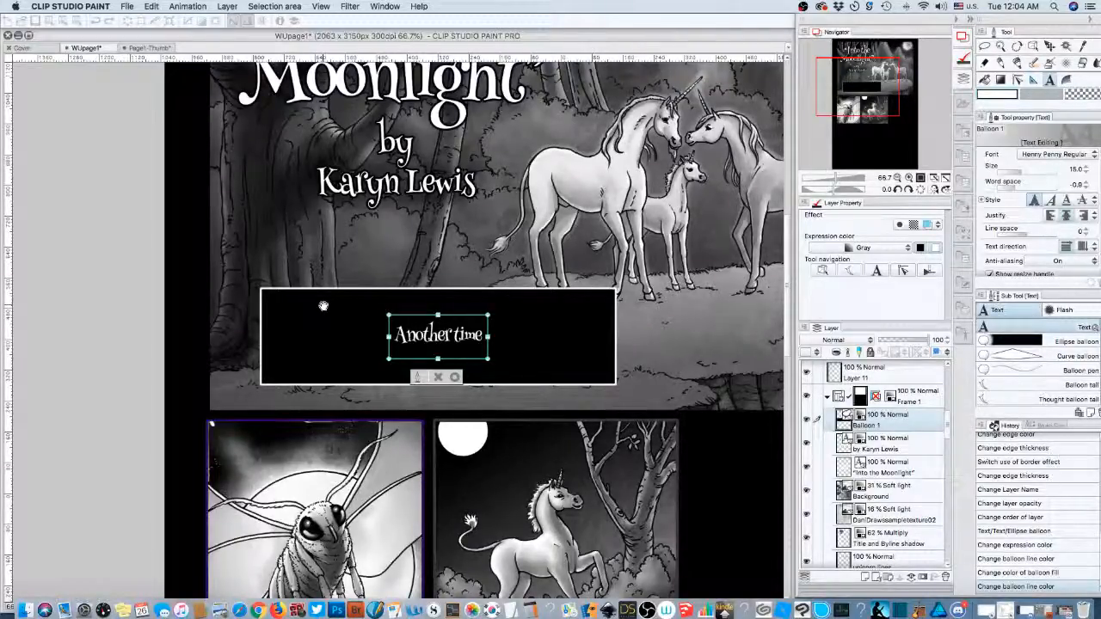
key(super+v)
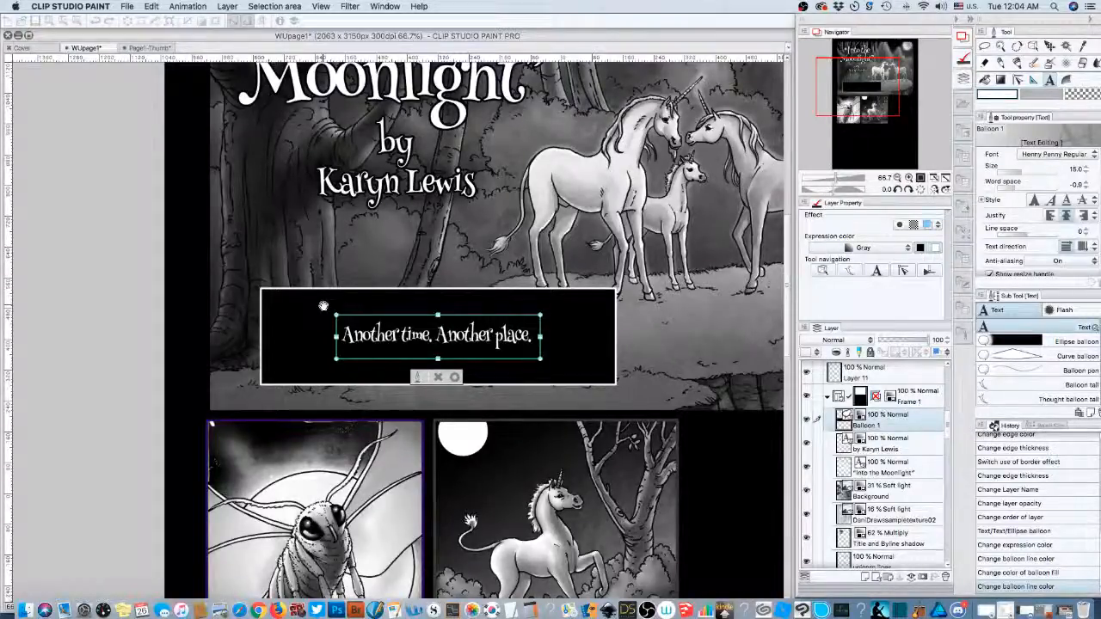
- Add 'Underneath a rare wolf moon' and trim the stray trailing letters and comma
text(Underneath)
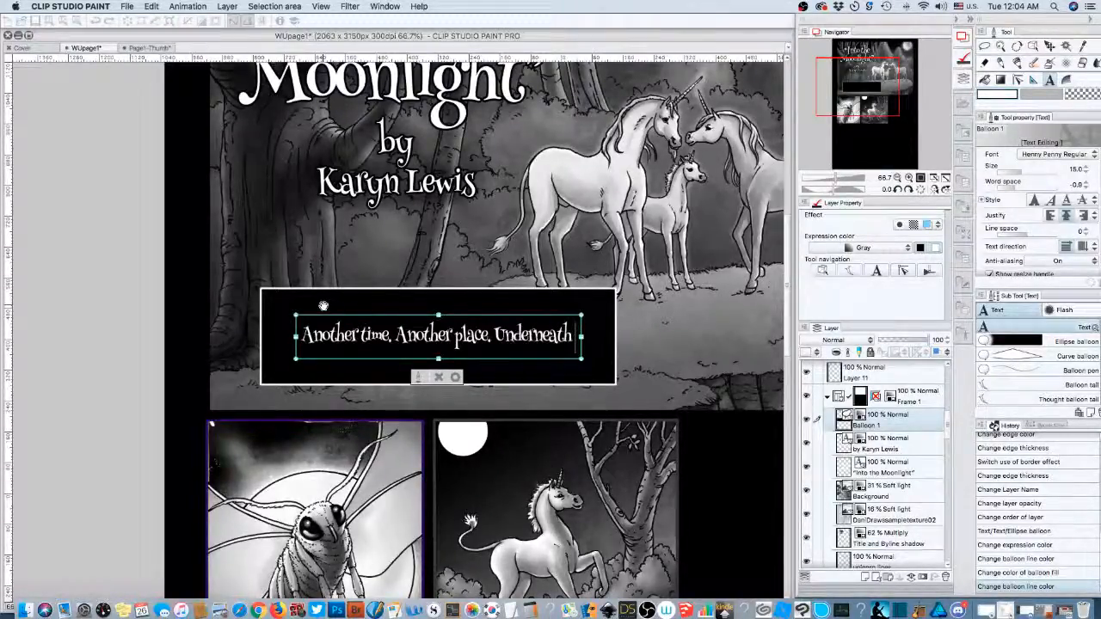
text( a)
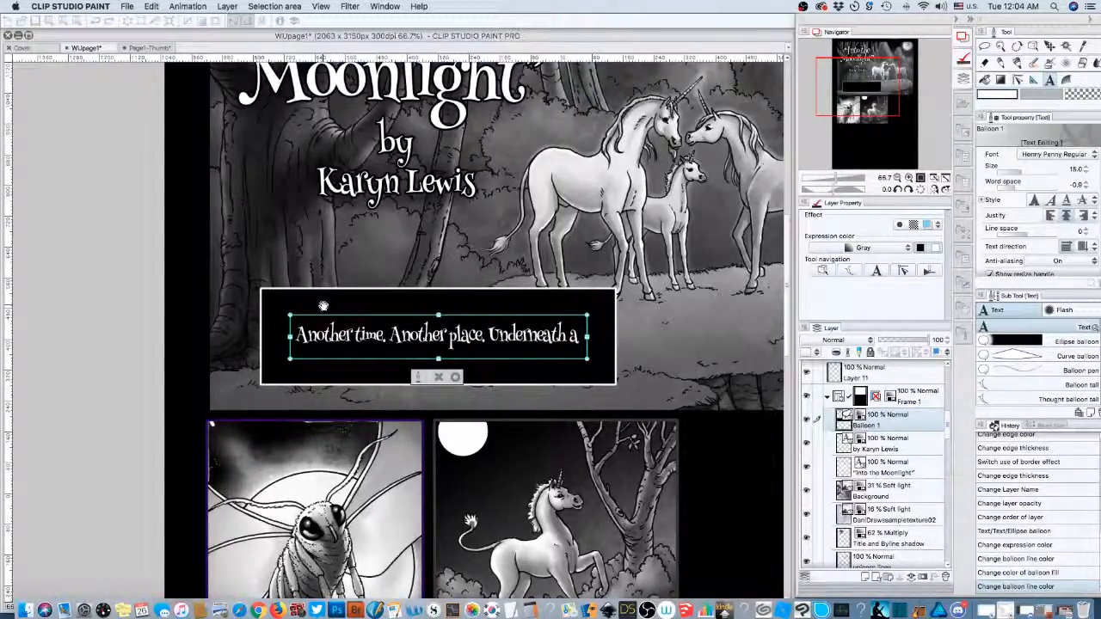
key(BackSpace)
key(BackSpace)
key(BackSpace)
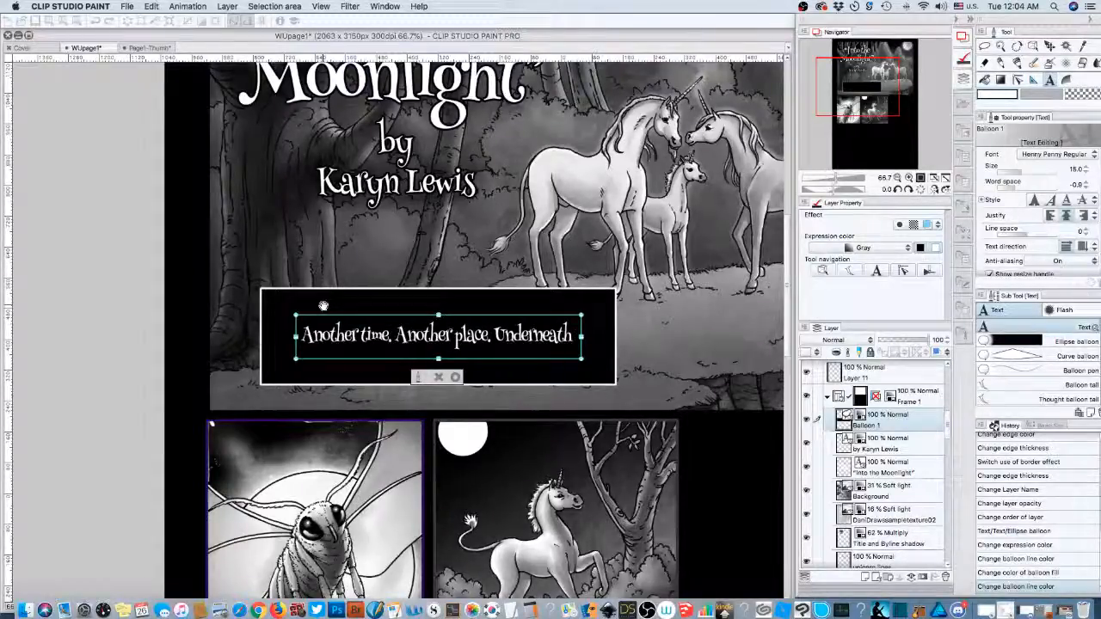
text(a)
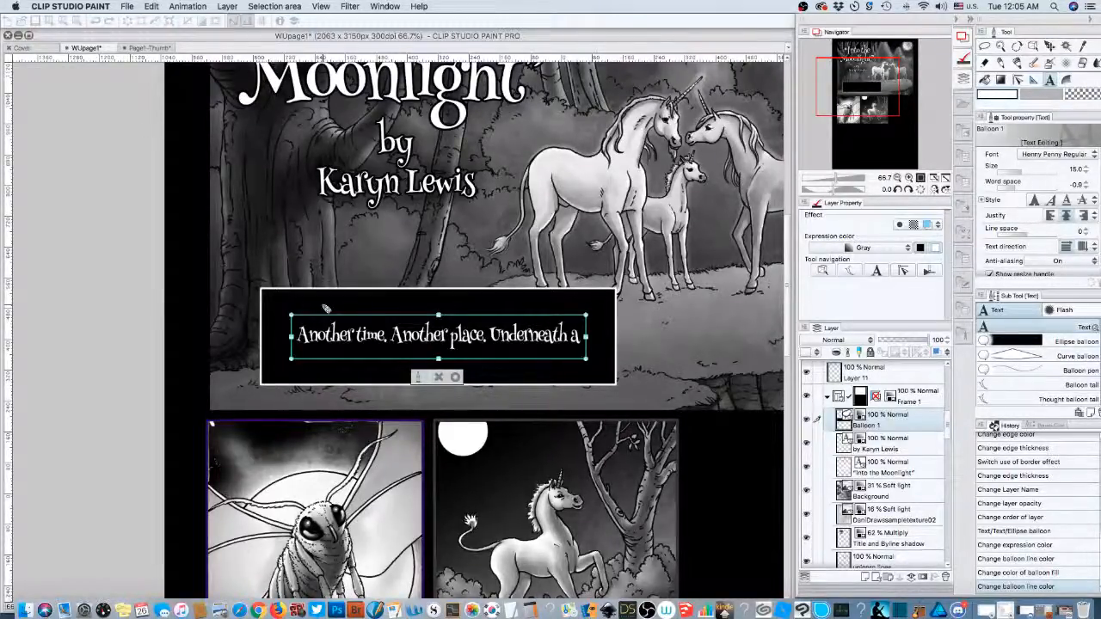
text(rare wolf moon.)
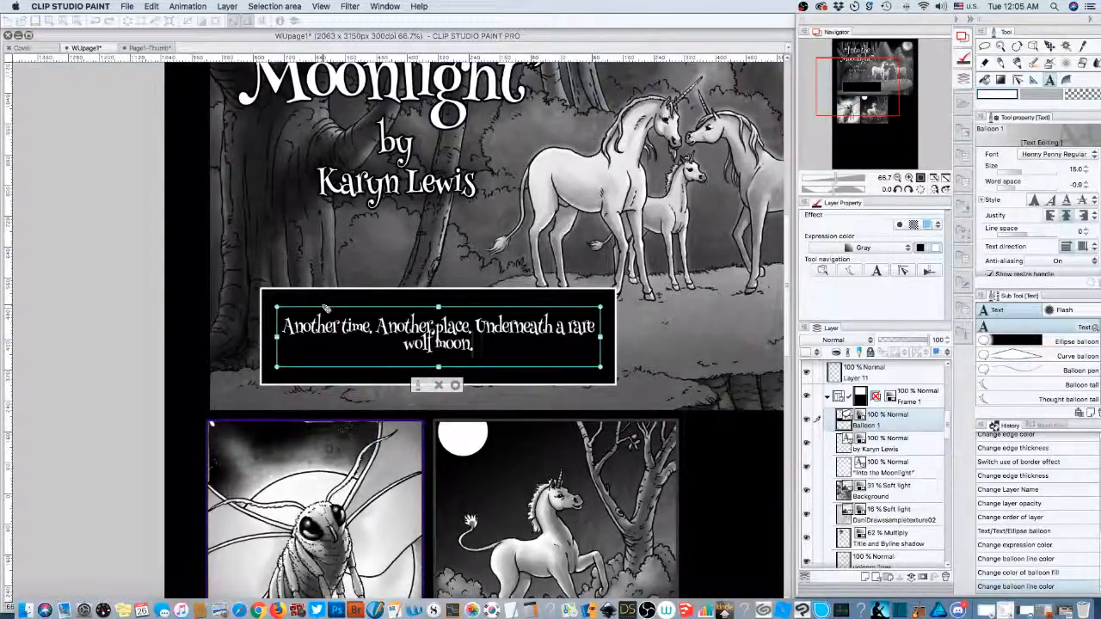
key(BackSpace)
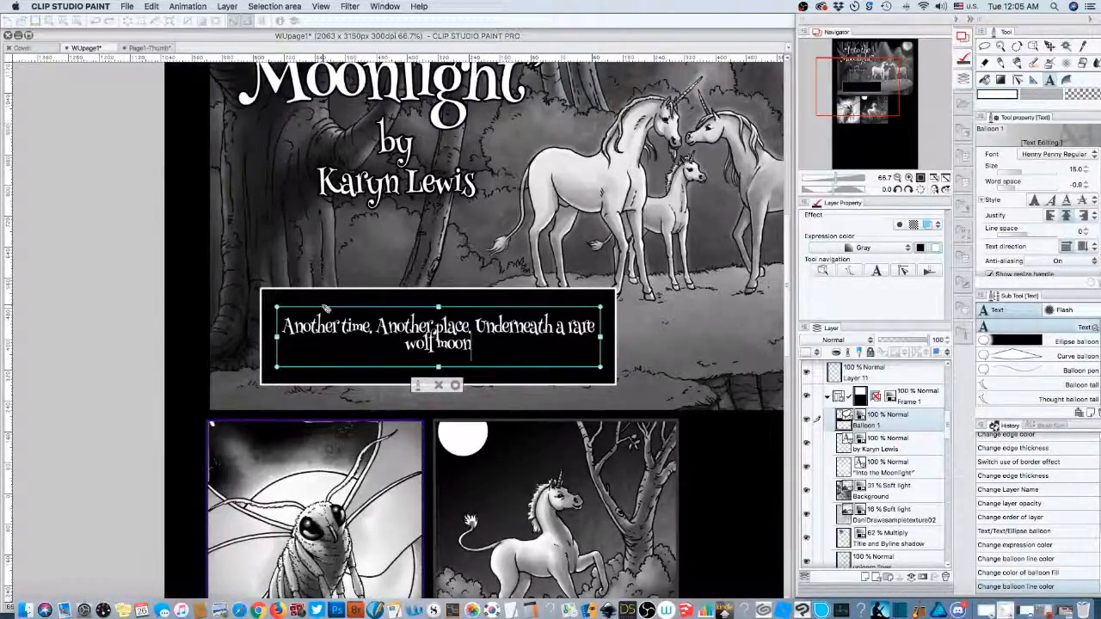
text(, a)
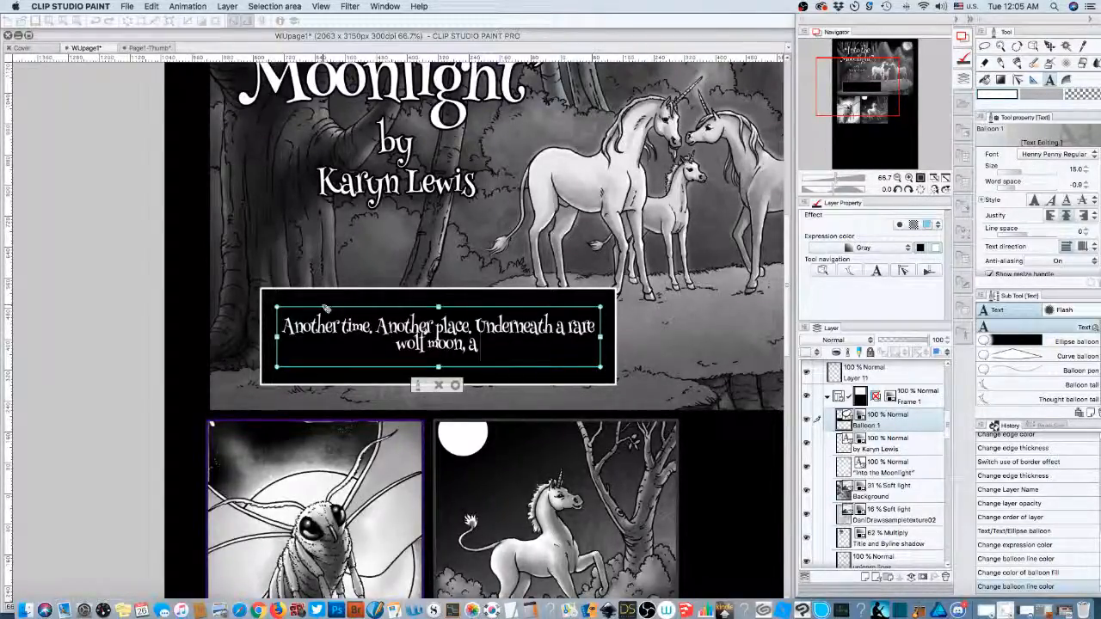
text(la)
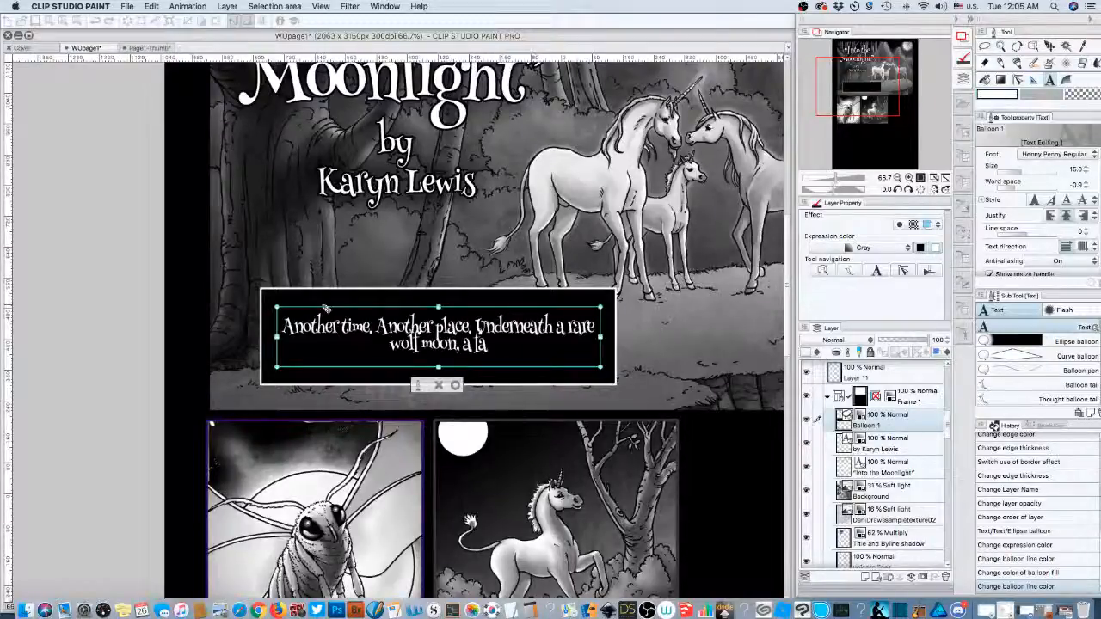
key(BackSpace)
key(BackSpace)
key(BackSpace)
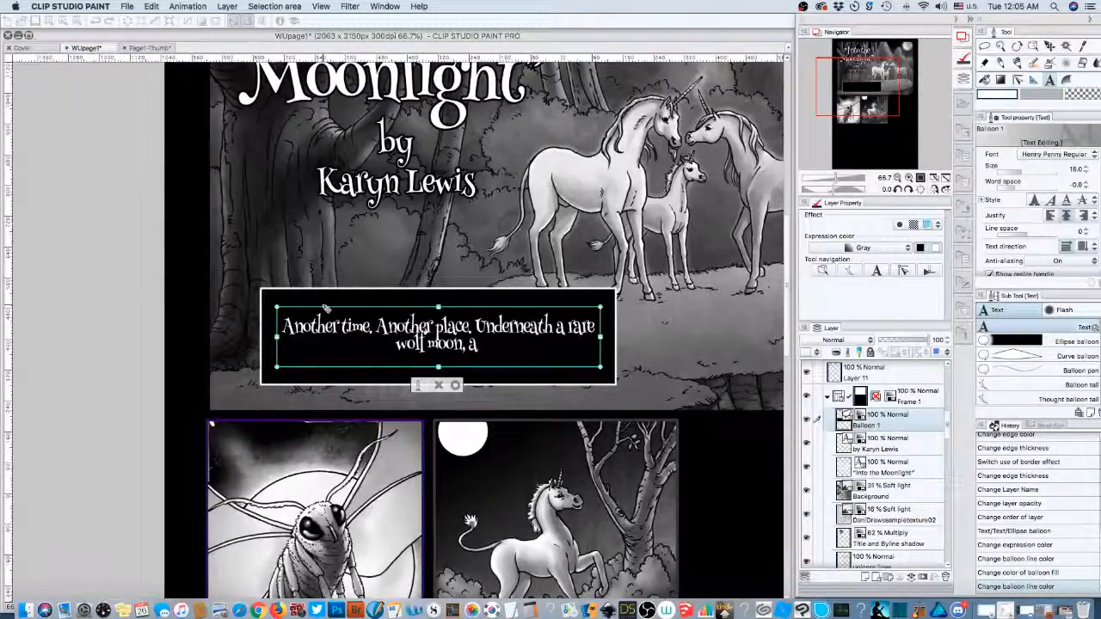
key(BackSpace)
key(BackSpace)
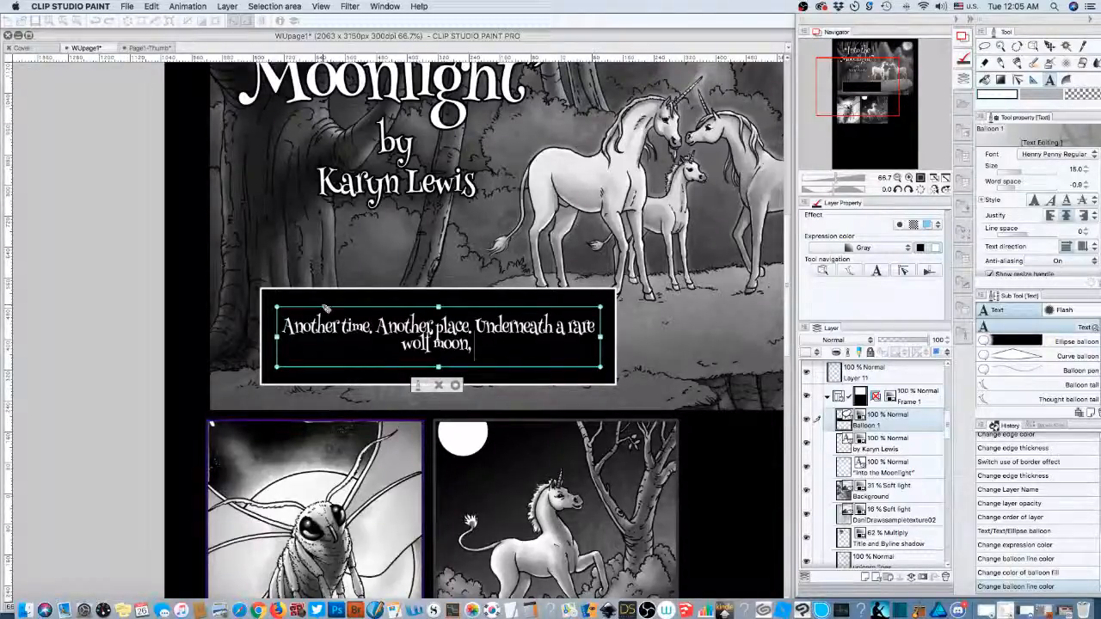
key(BackSpace)
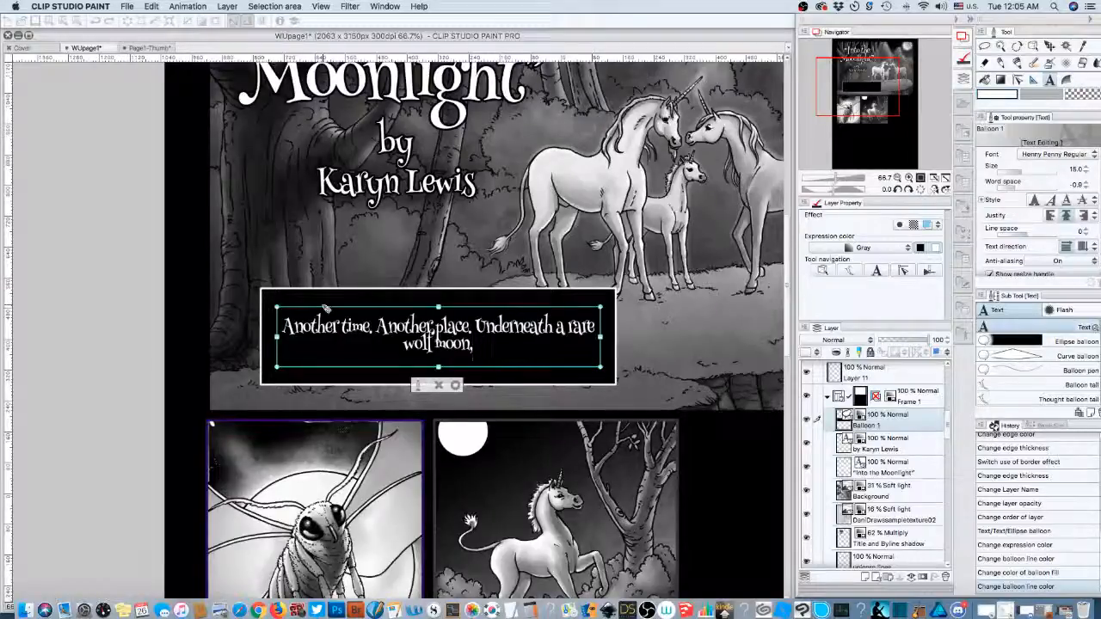
- Select the text 'Underneath a rare wolf moon' in the caption with Shift+Up
key(shift+Up)
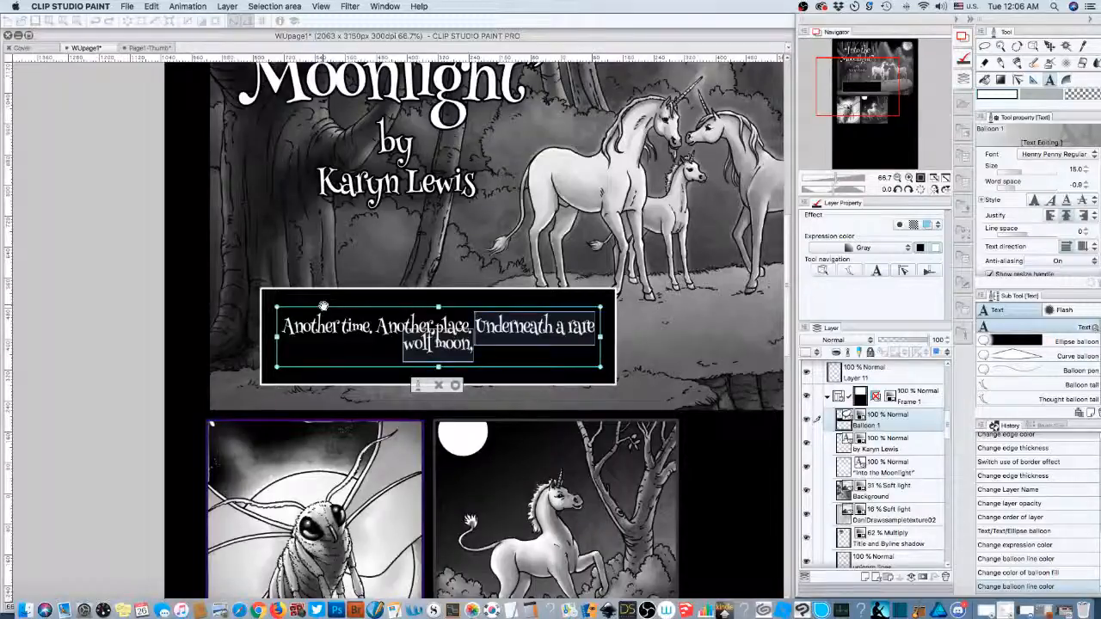
- Type 'in the Forest of Elsewhere.' as the new narration, correcting stray letters
text(in the f)
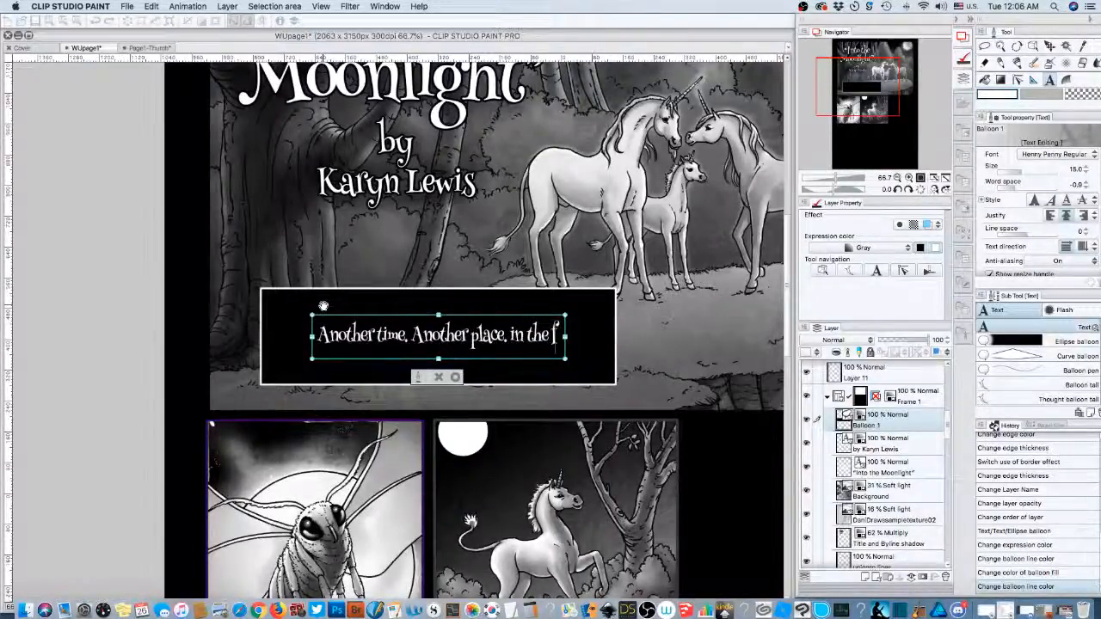
key(BackSpace)
text(a)
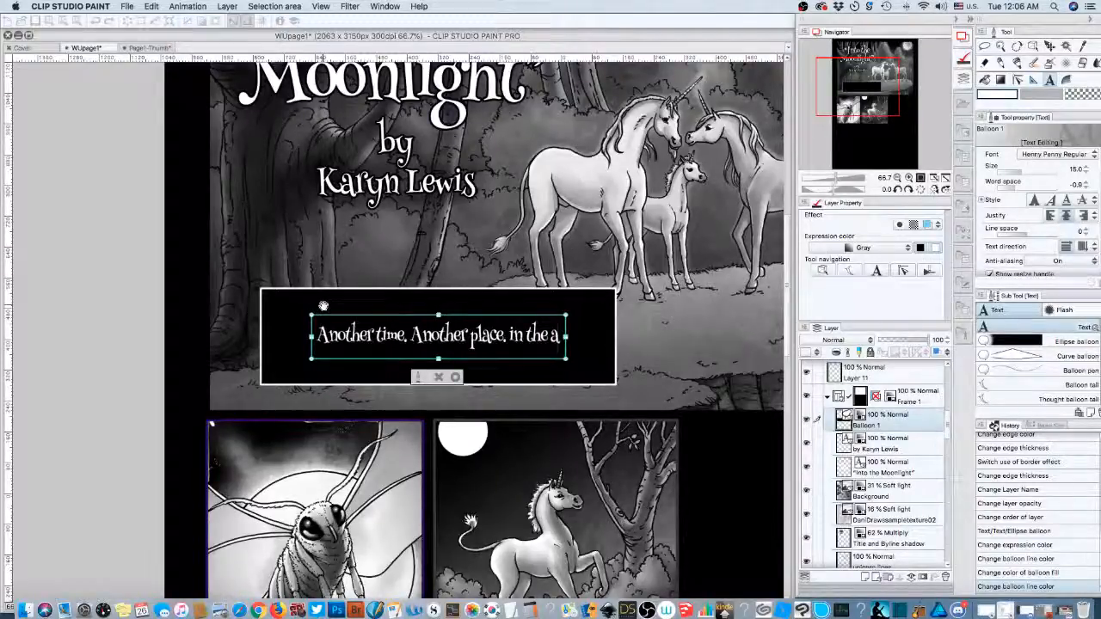
key(BackSpace)
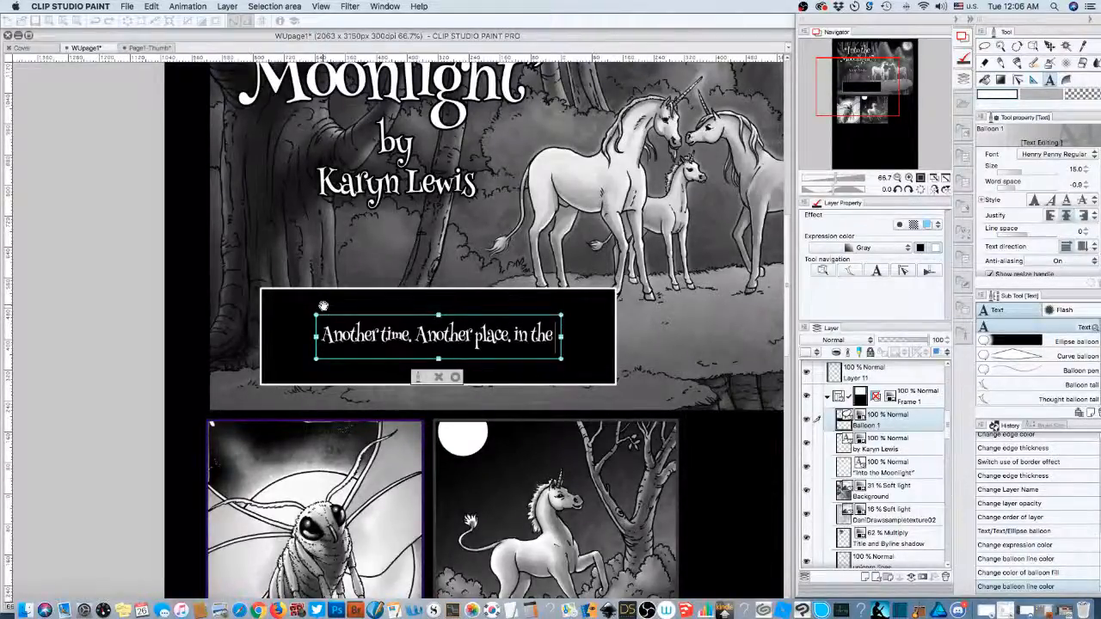
text(Forest of Elsewhere)
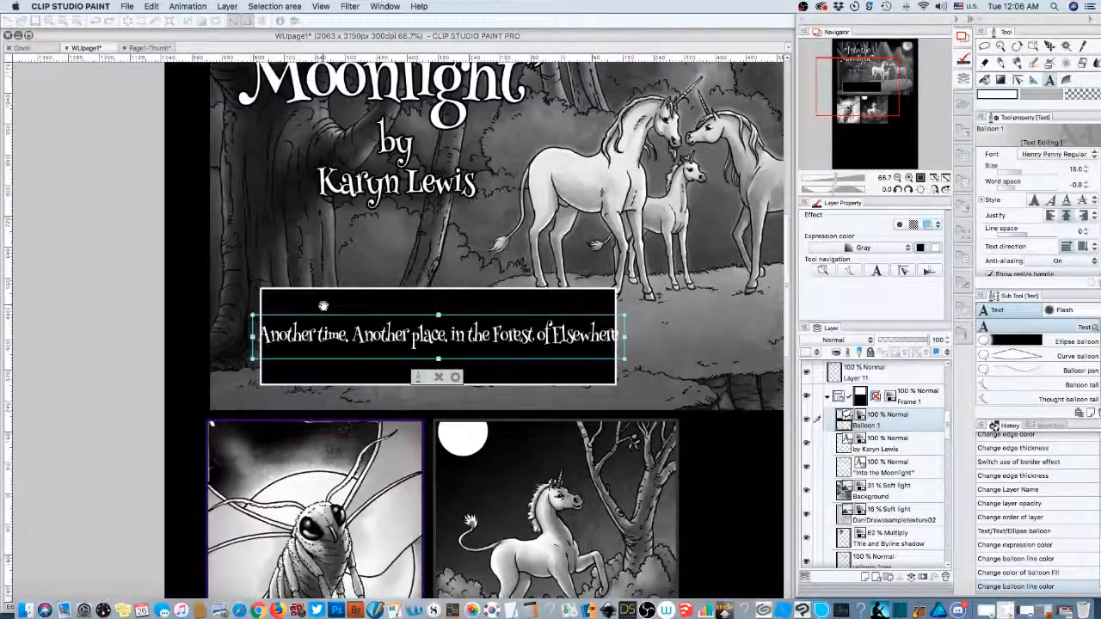
text(.)
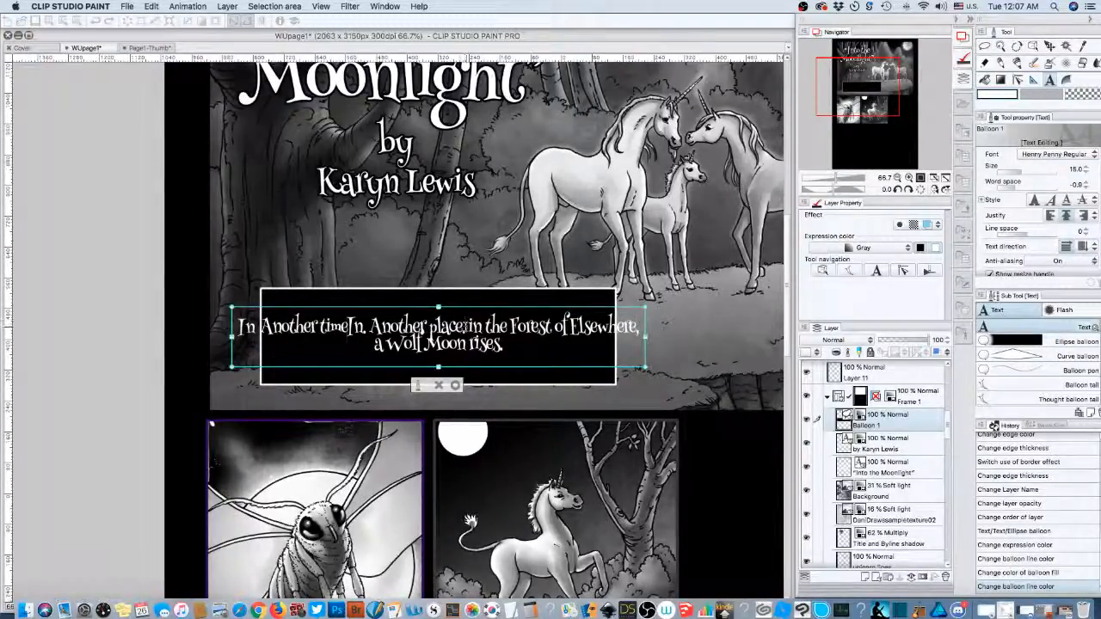
- Fix the caption's commas and spacing, insert 'full' before 'Wolf', and commit the edit
click(466, 326)
drag(466, 326, 238, 328)
click(364, 327)
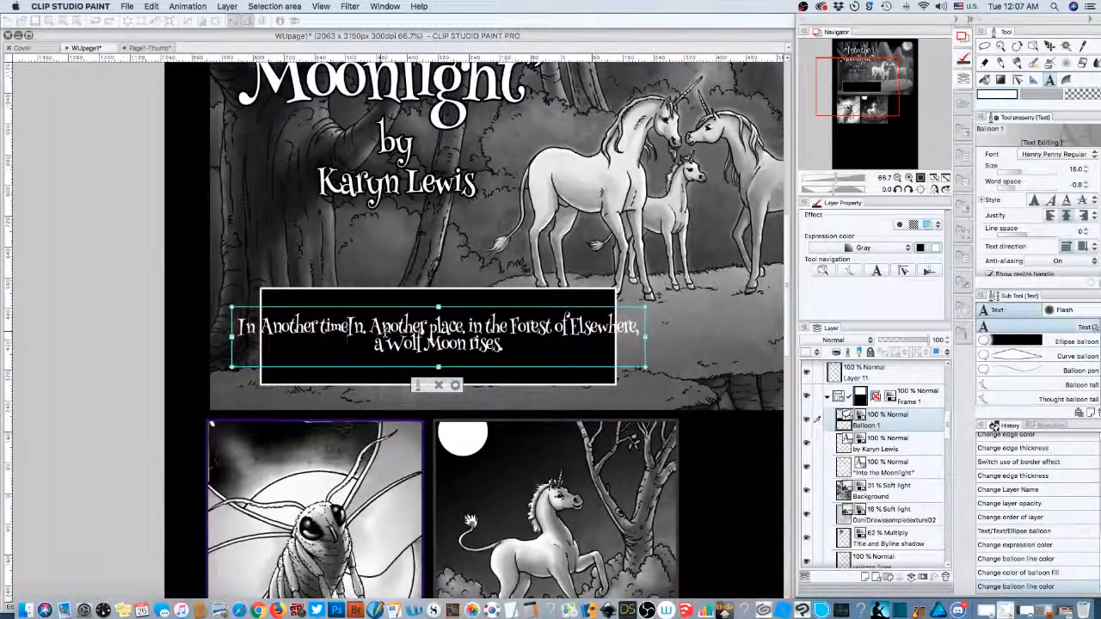
text(,)
key(Left)
key(Left)
key(Left)
text(,)
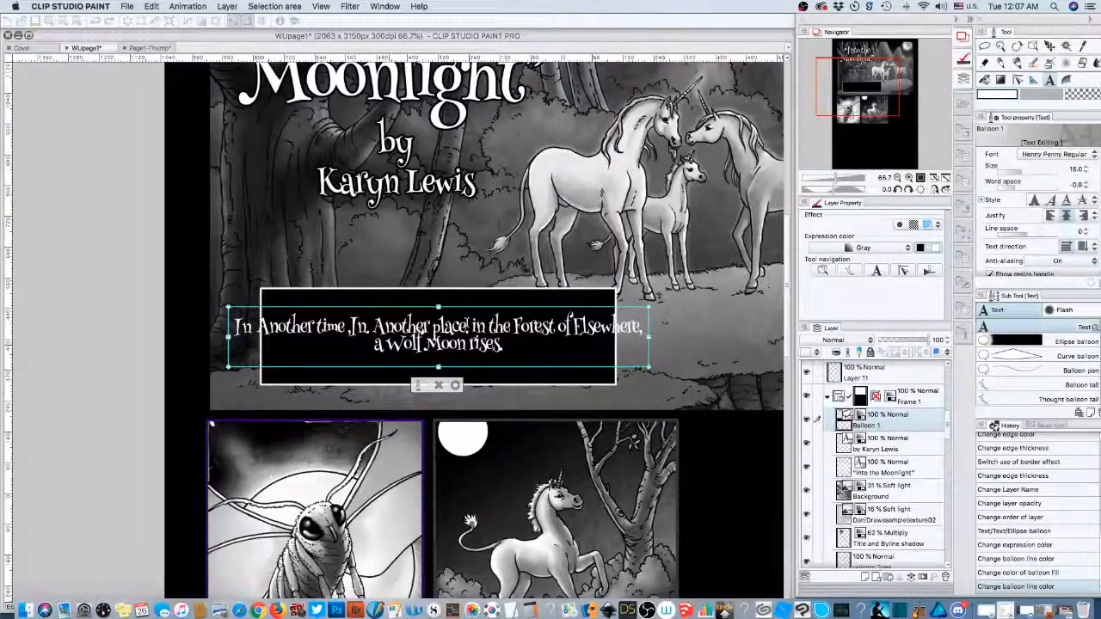
text(full)
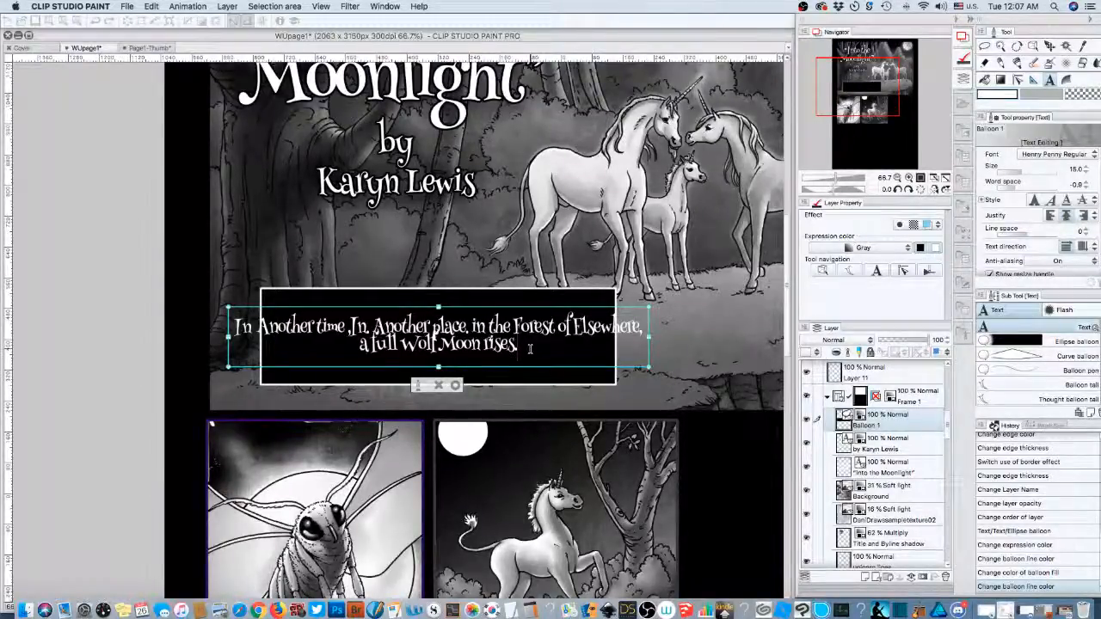
click(493, 373)
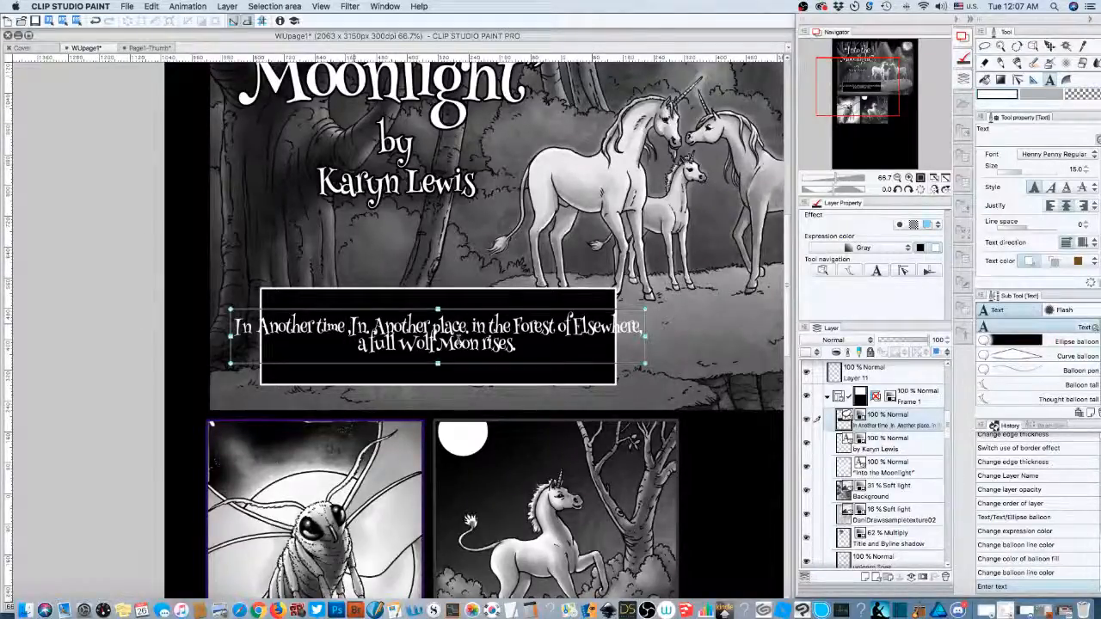
- Reword the opening to 'and, in another place', then replace everything before 'the Forest' with 'I'
click(344, 328)
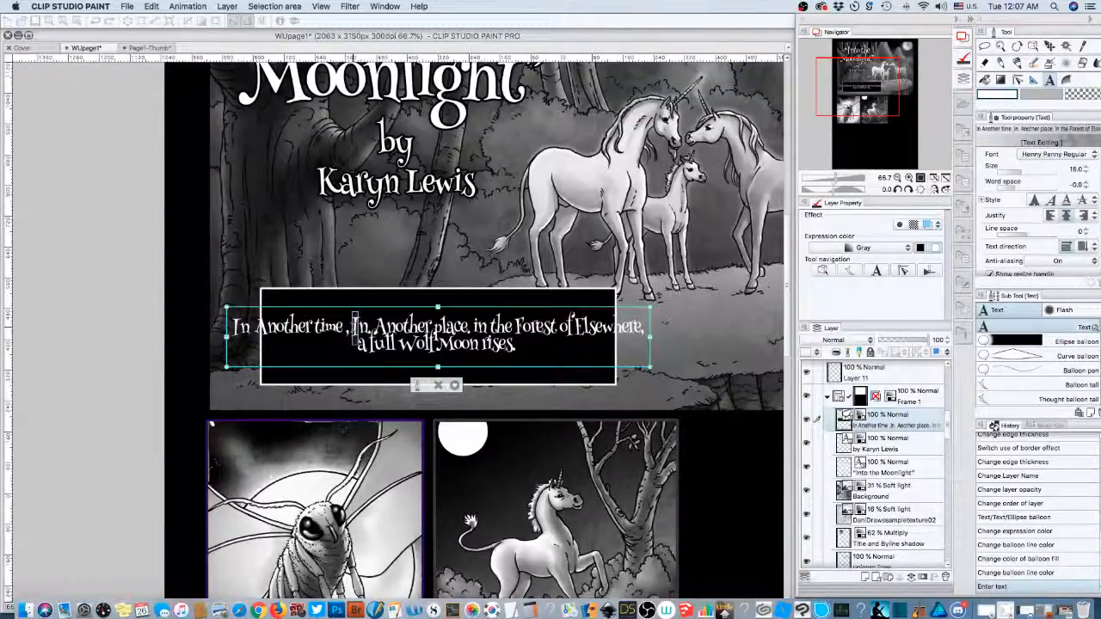
text(an)
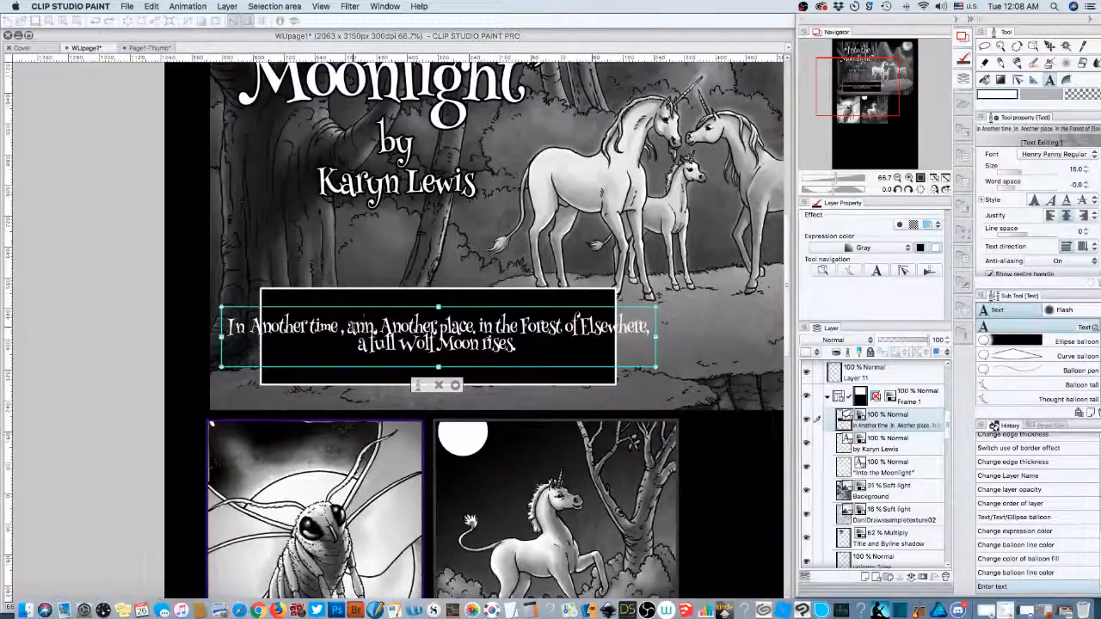
text(d)
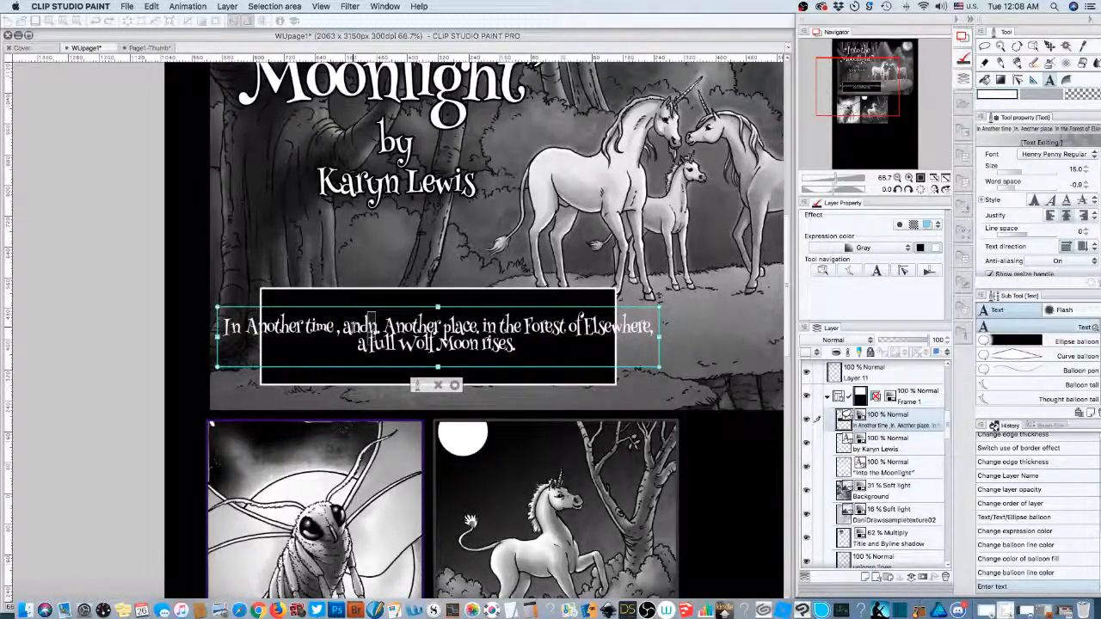
key(BackSpace)
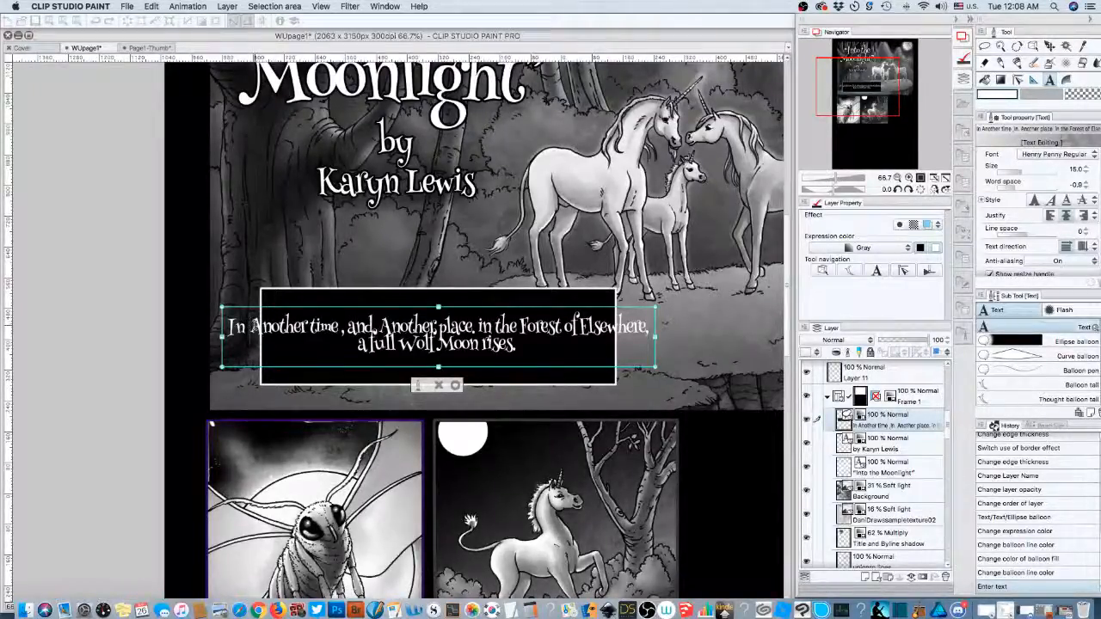
text(a)
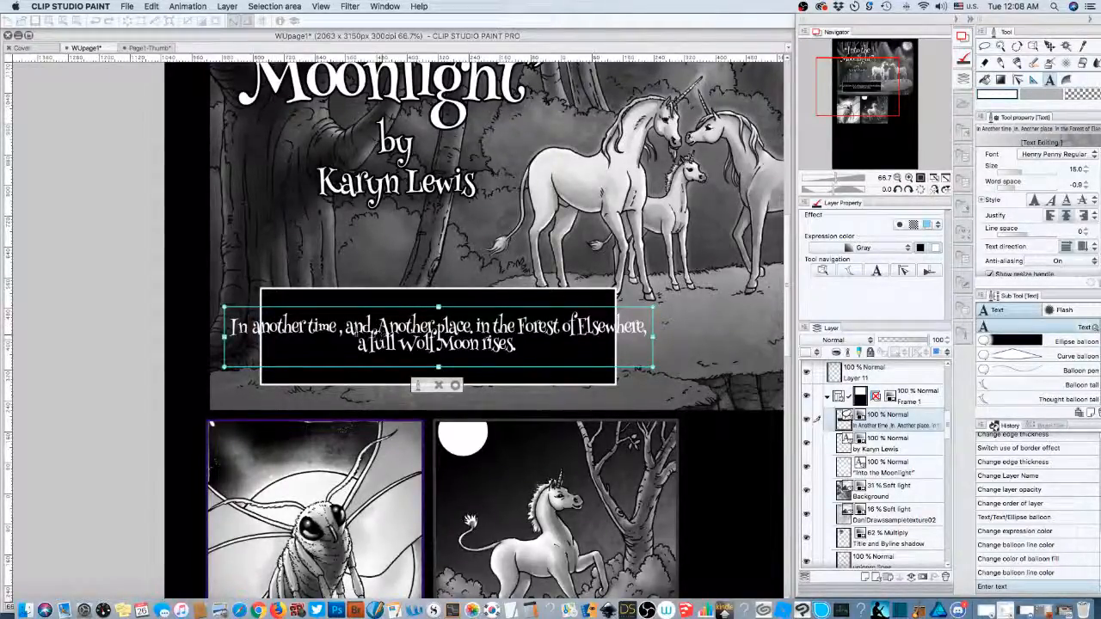
click(376, 327)
text(in)
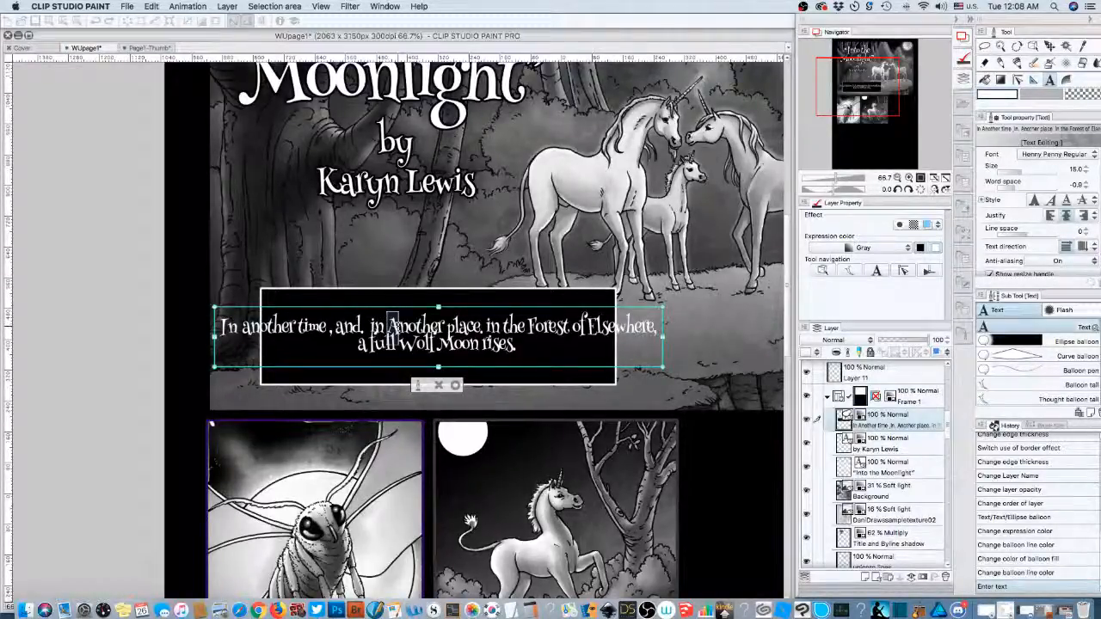
key(Delete)
text(a)
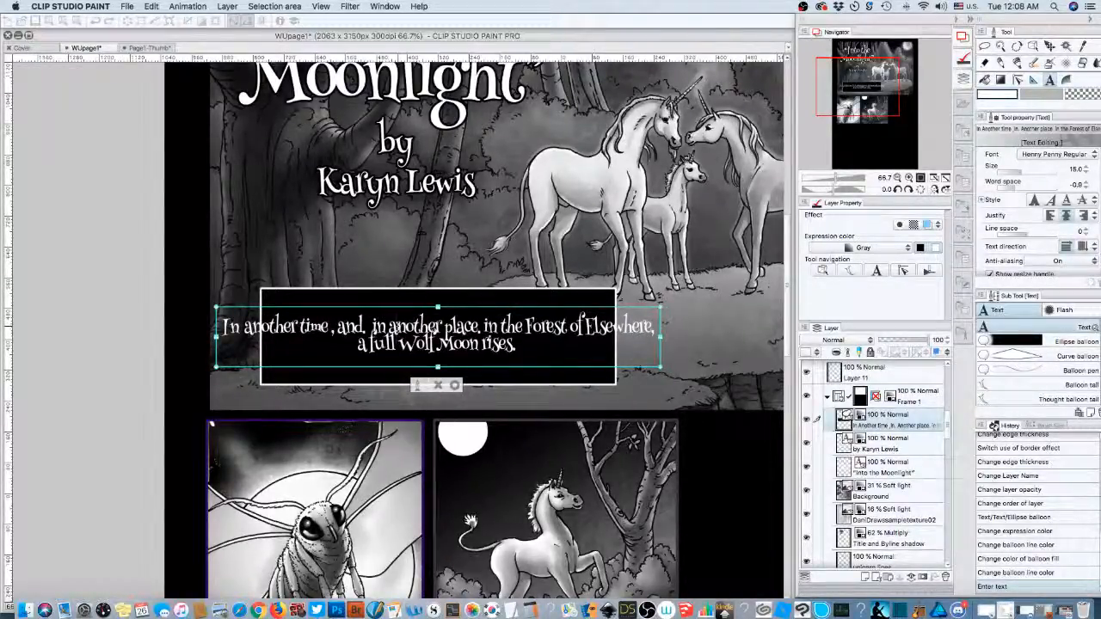
drag(437, 325, 226, 328)
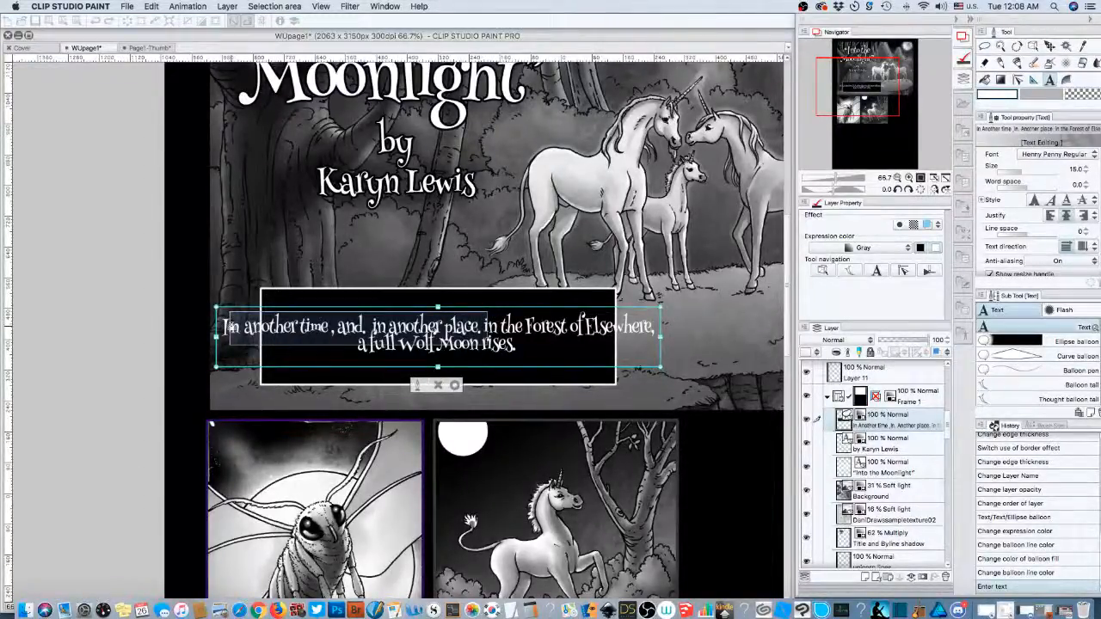
text(I)
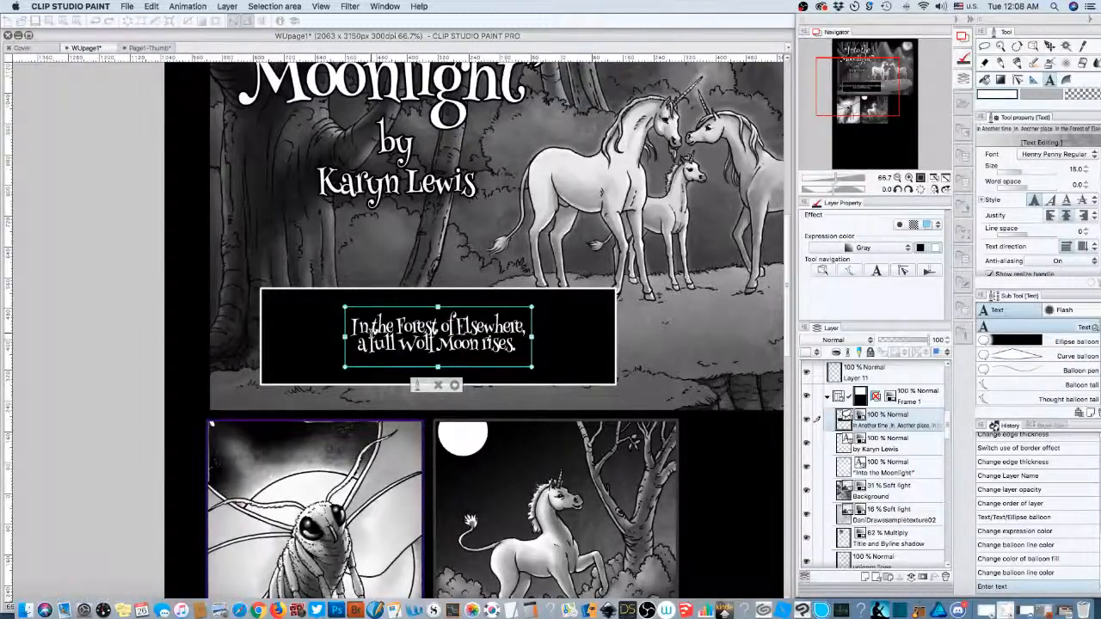
- Prefix the caption with 'Deep', lowercase its 'in', commit, and shift the text slightly right
text(Deep)
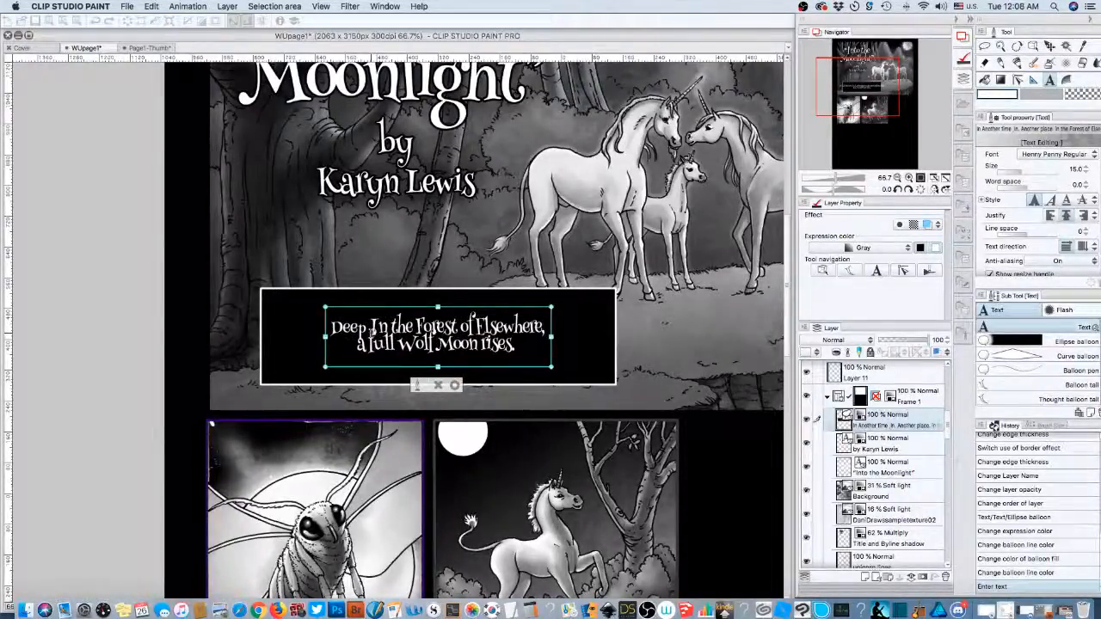
key(Delete)
text(i)
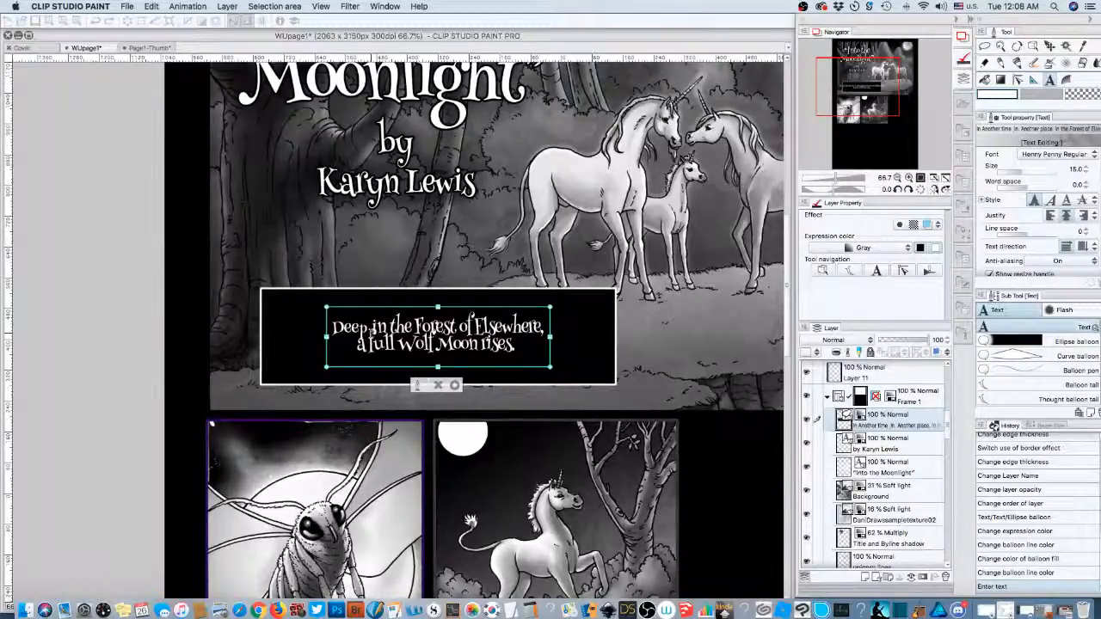
click(397, 343)
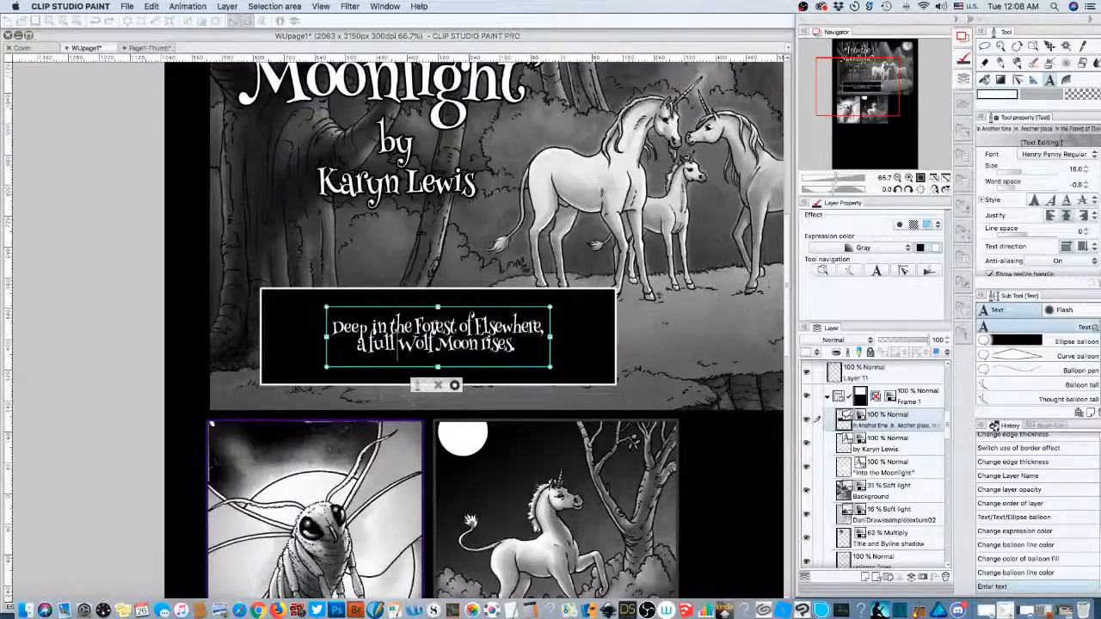
click(454, 384)
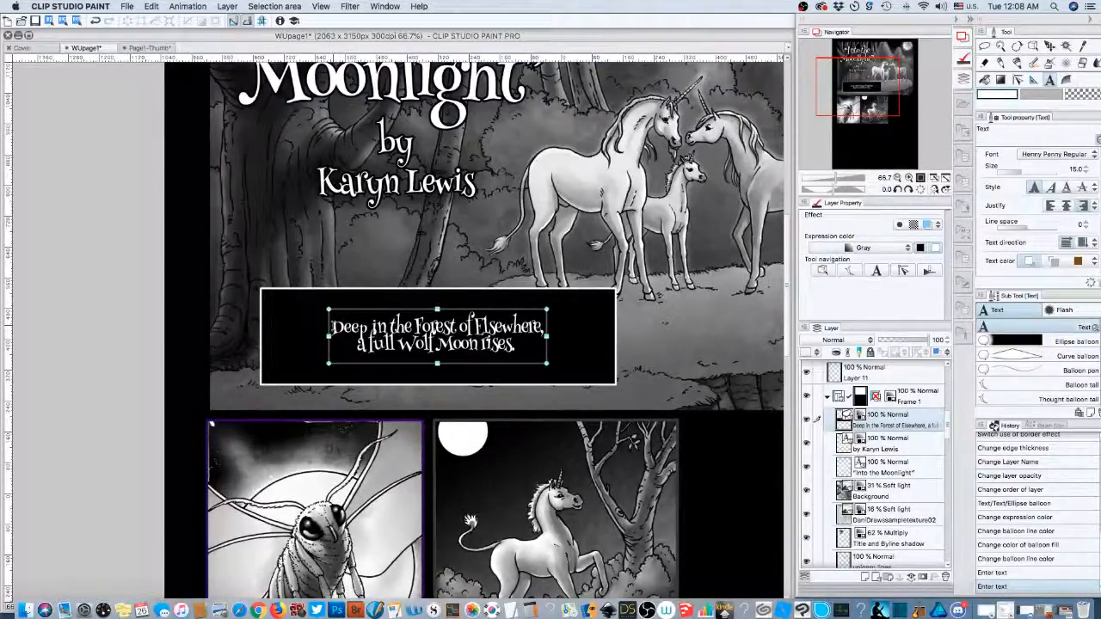
drag(332, 326, 362, 331)
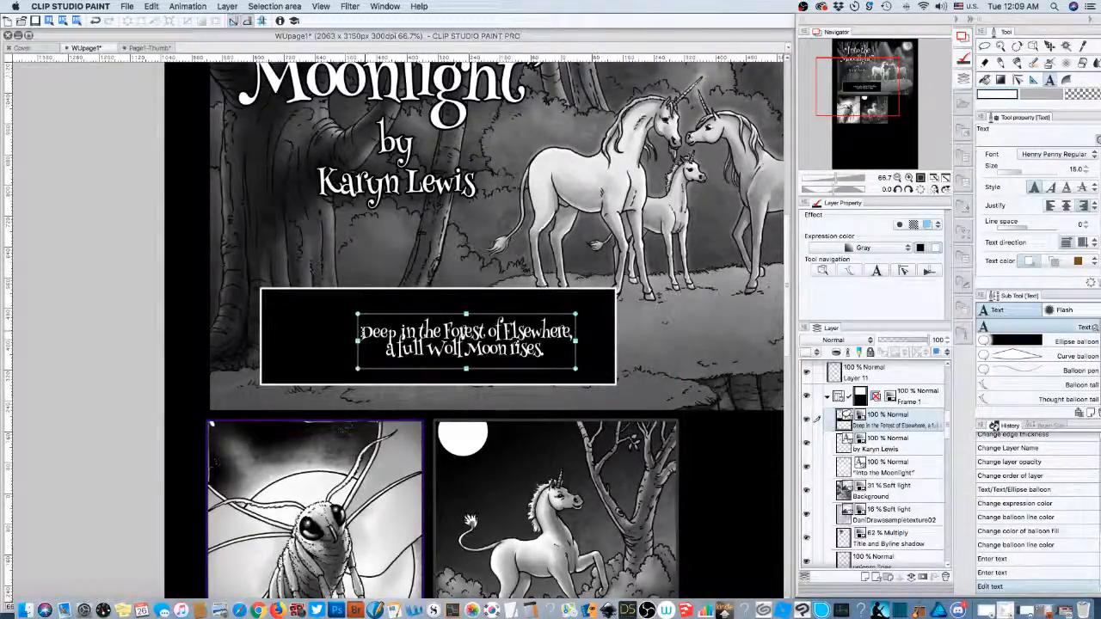
- Raise the caption's line spacing to 3.0, commit the text, and open the File menu
click(362, 331)
drag(362, 331, 570, 350)
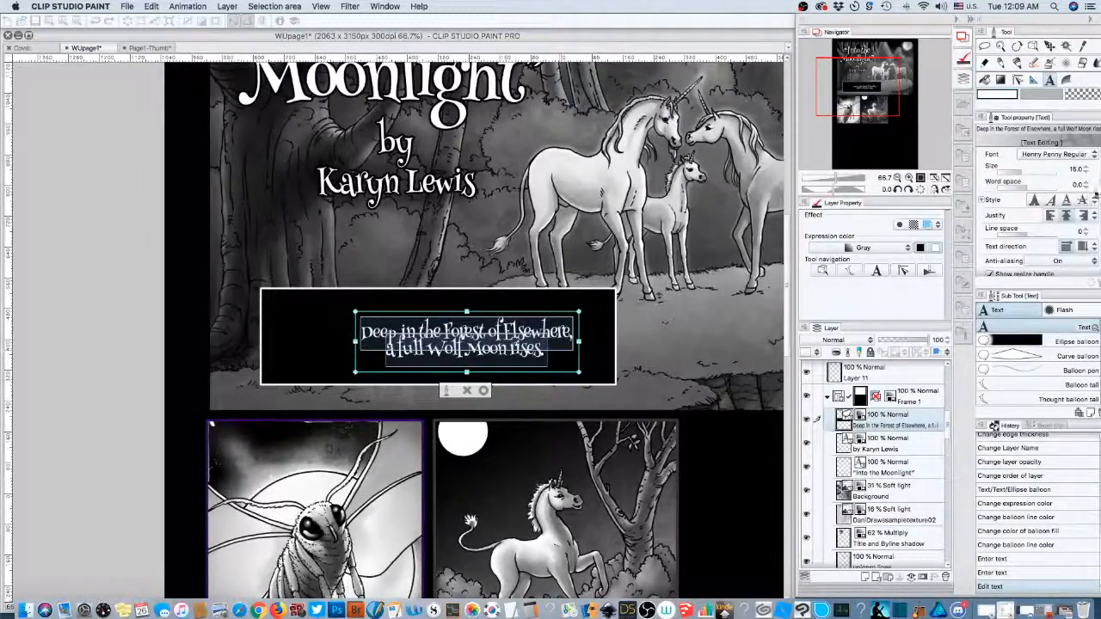
click(1086, 232)
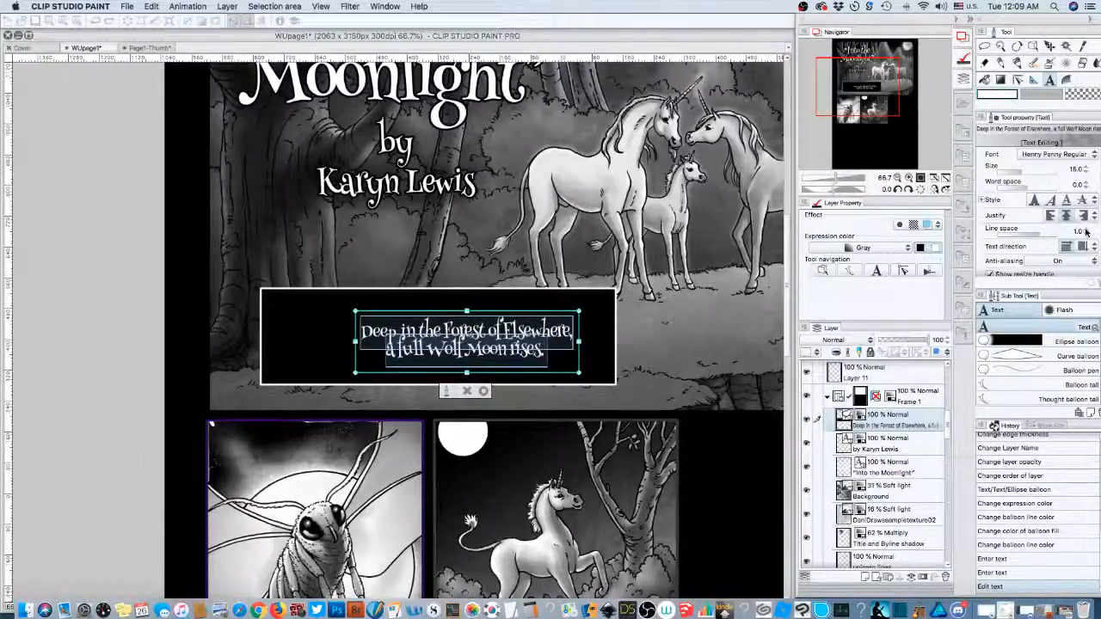
click(1086, 232)
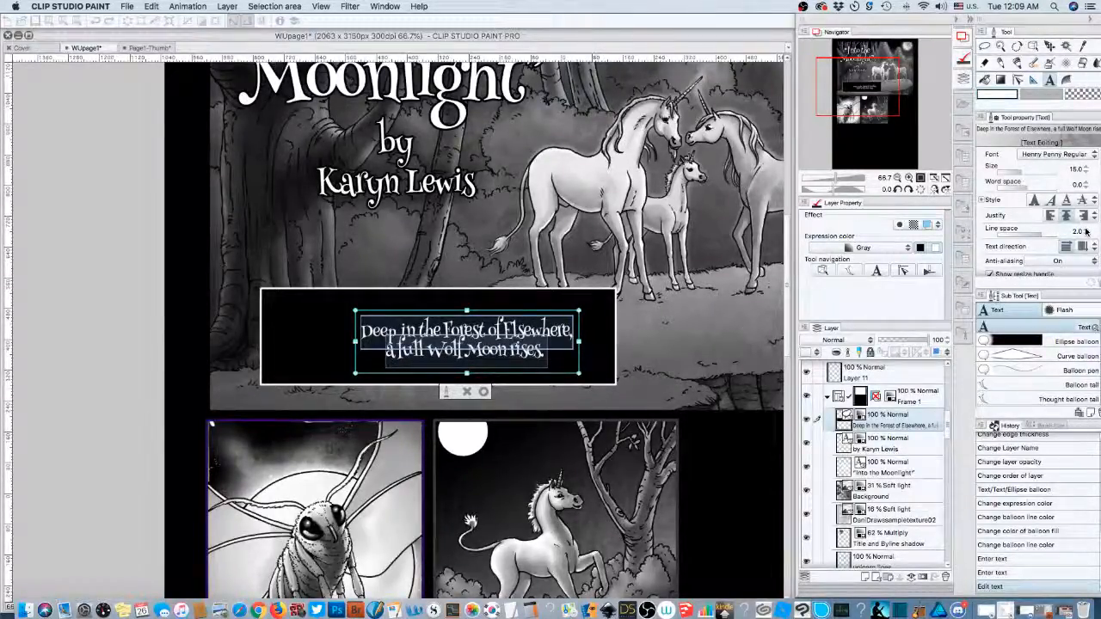
click(1086, 232)
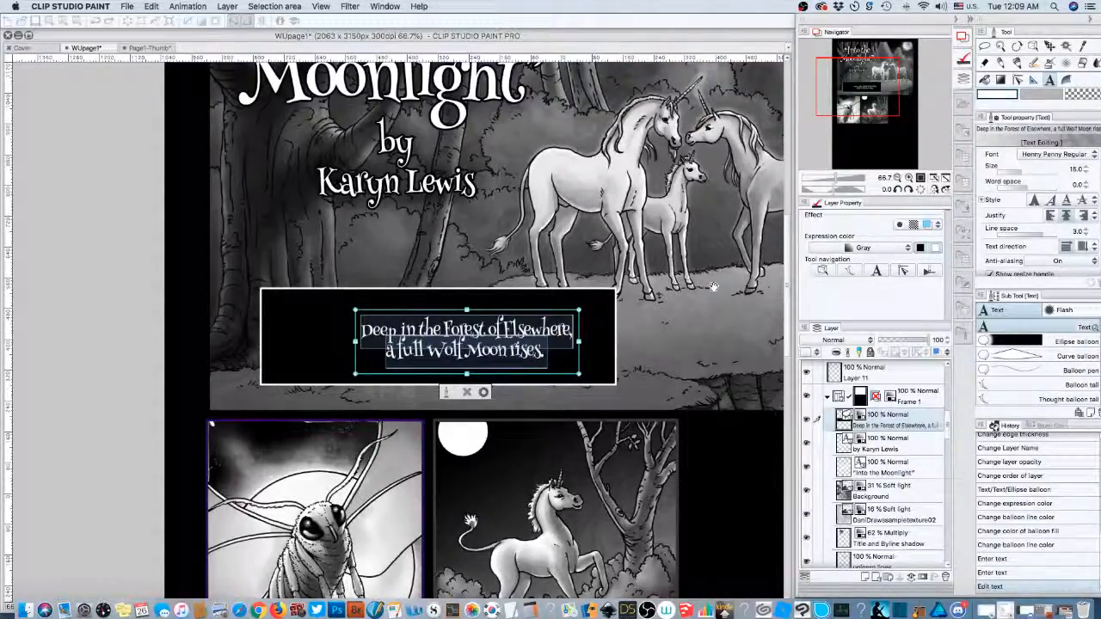
key(Escape)
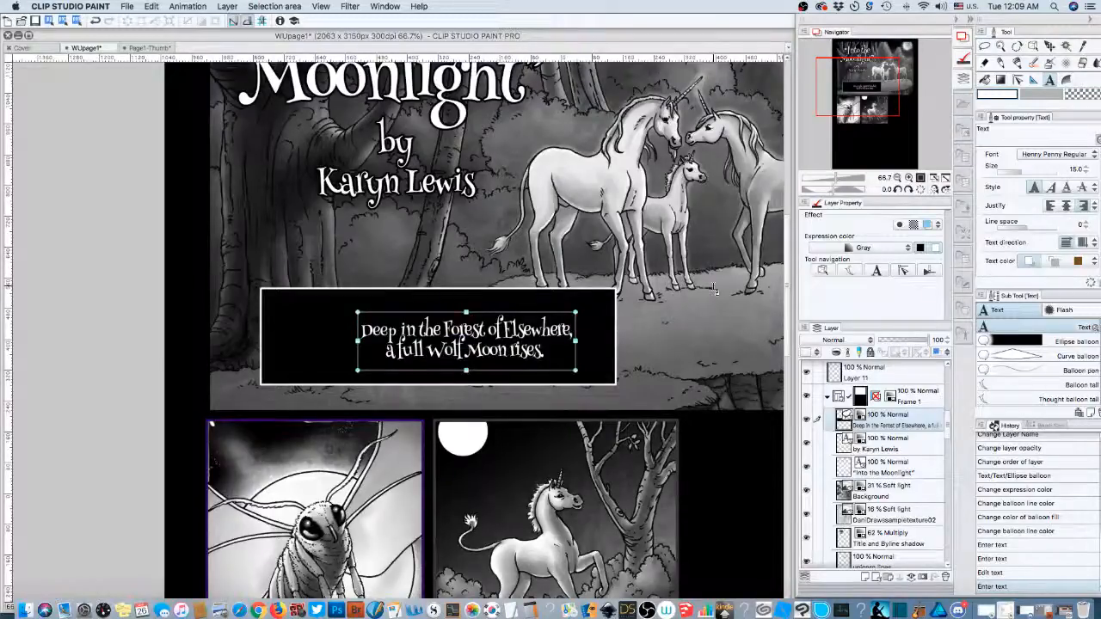
click(126, 6)
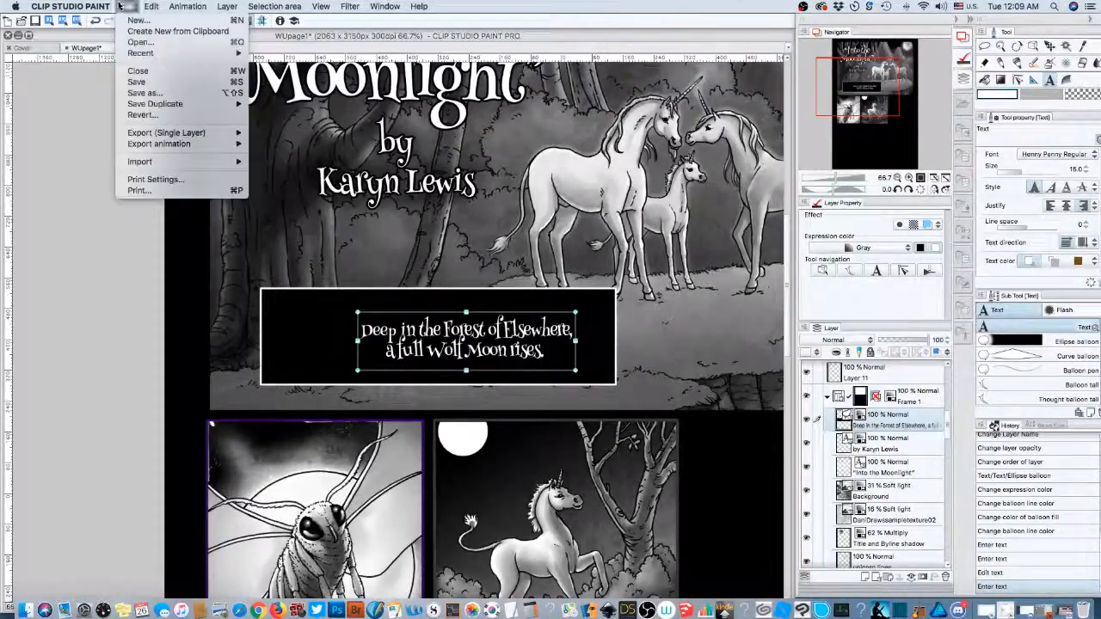
- Save WUpage1, then nudge the caption text slightly left within the black box
click(146, 83)
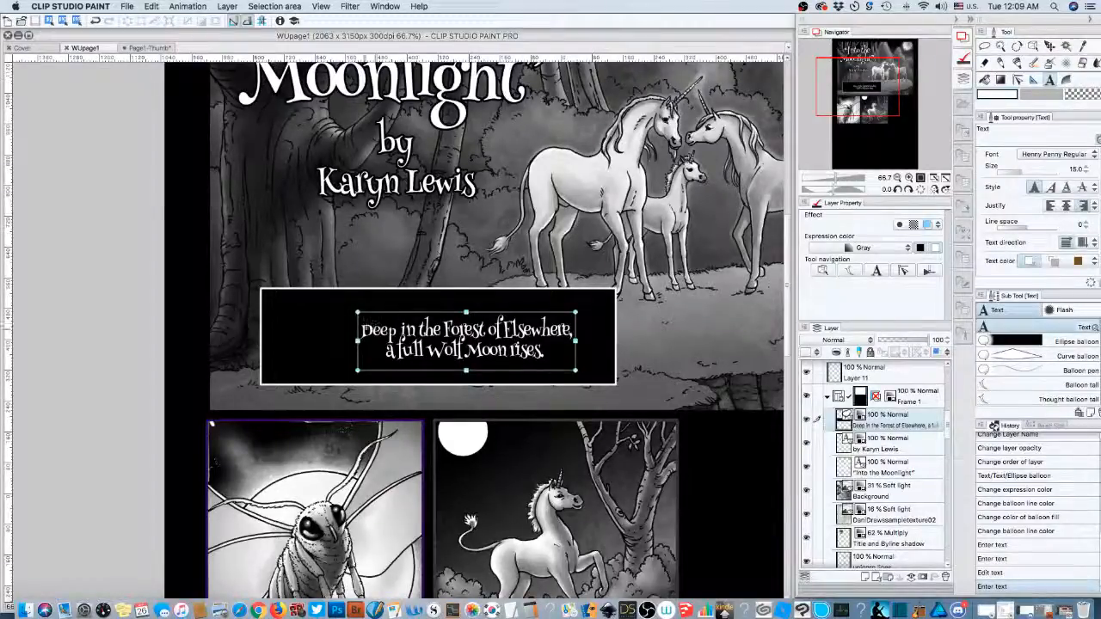
mouse_move(359, 336)
mouse_down()
mouse_move(348, 336)
mouse_move(469, 335)
mouse_move(341, 330)
mouse_up()
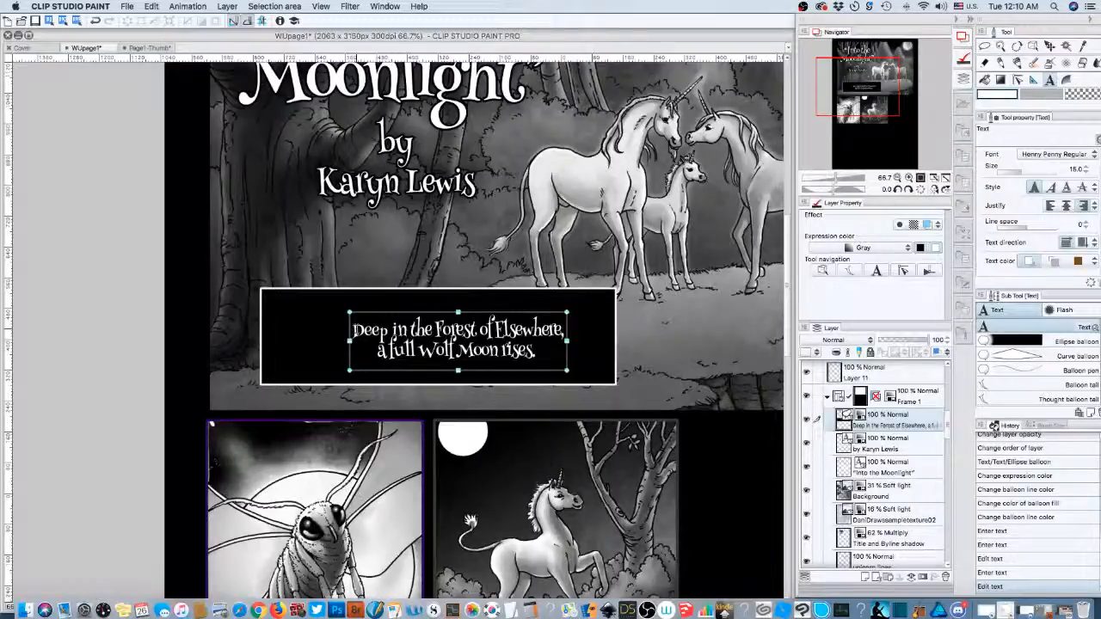
- Increase the caption's line spacing to 5.0 and commit the text
click(356, 331)
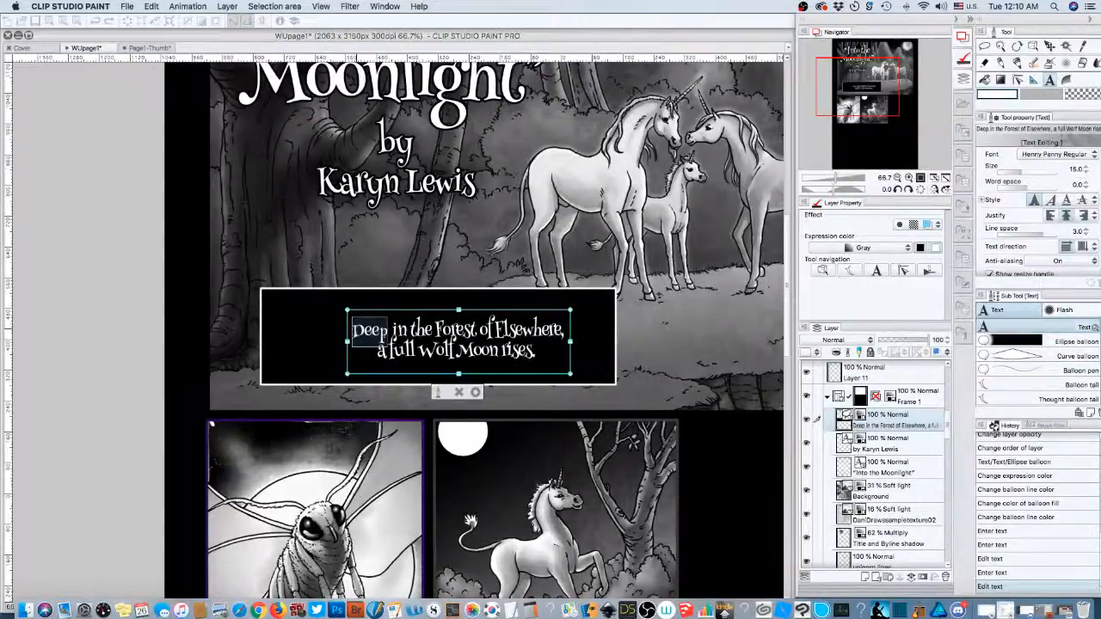
scroll(357, 329, down, 1)
drag(384, 335, 538, 351)
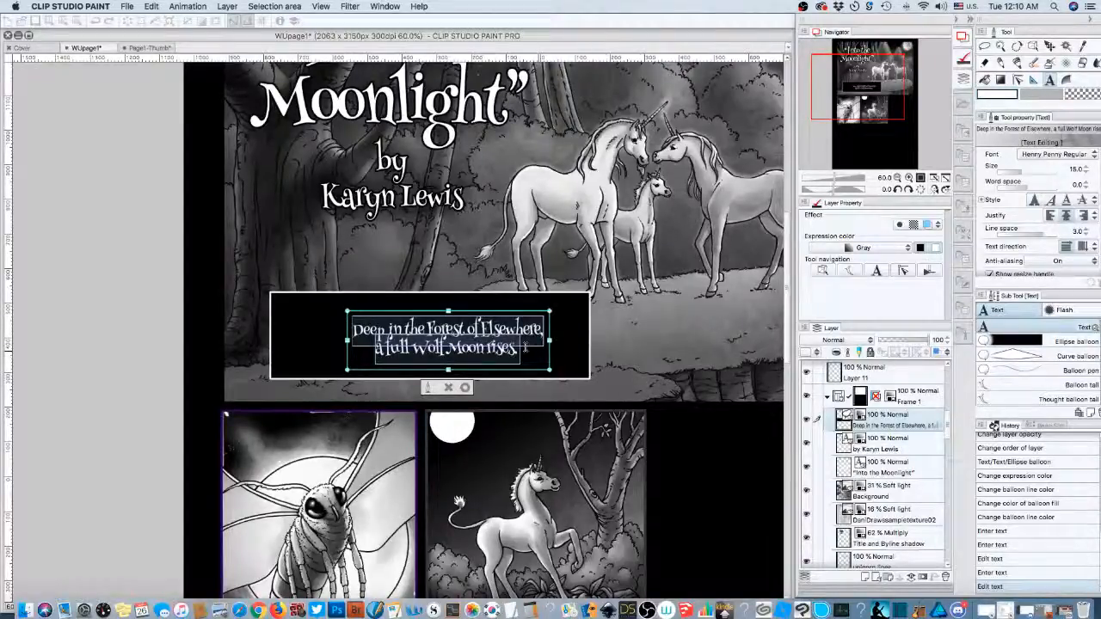
click(1087, 231)
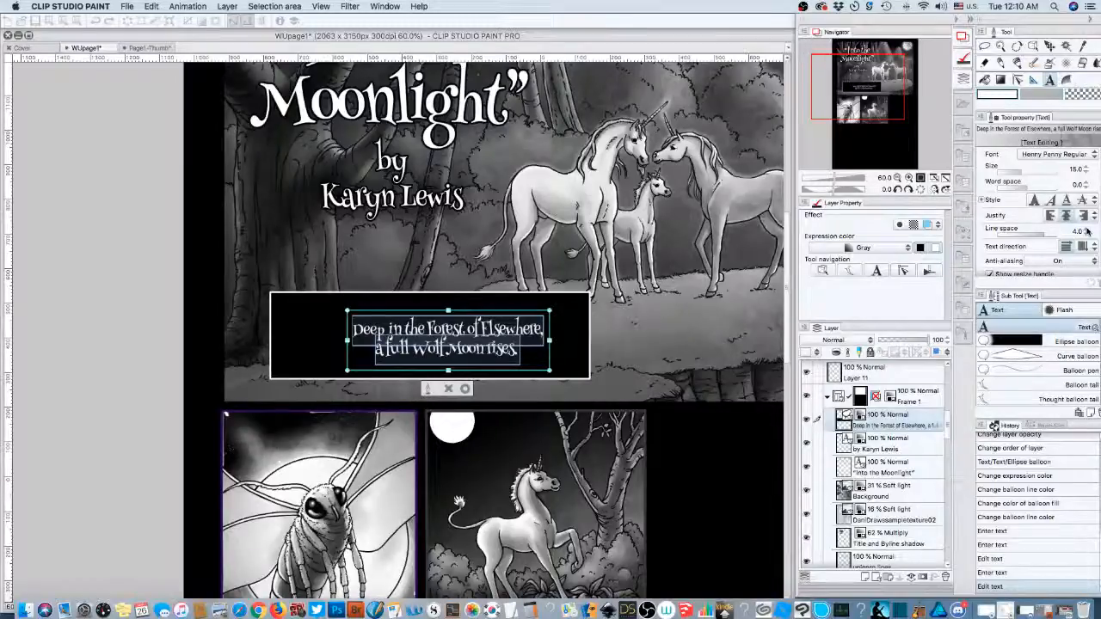
click(1087, 231)
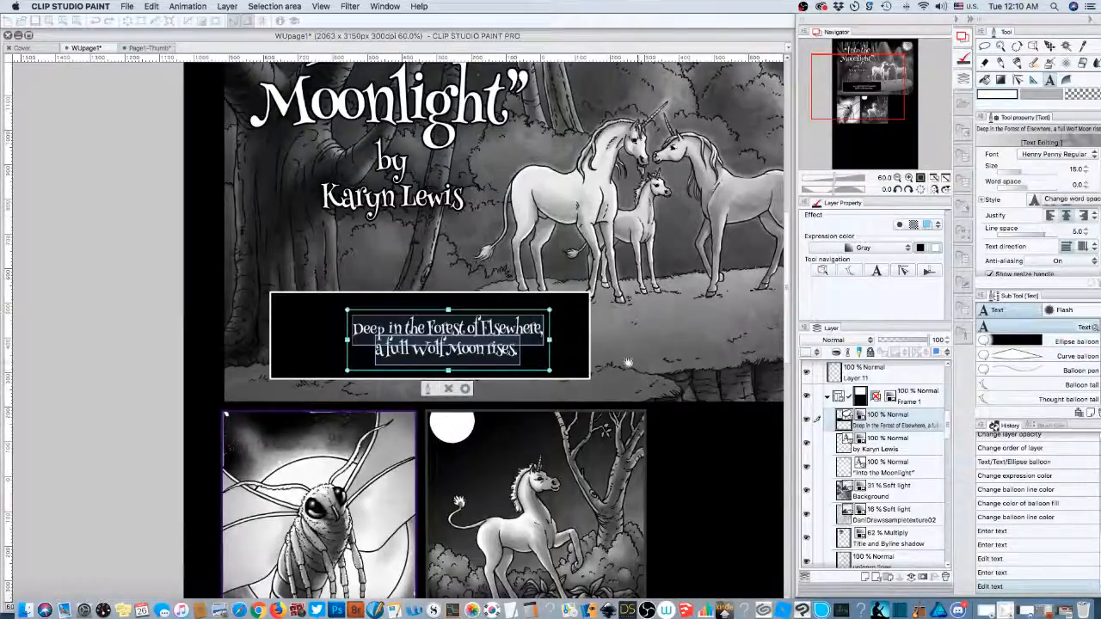
click(465, 388)
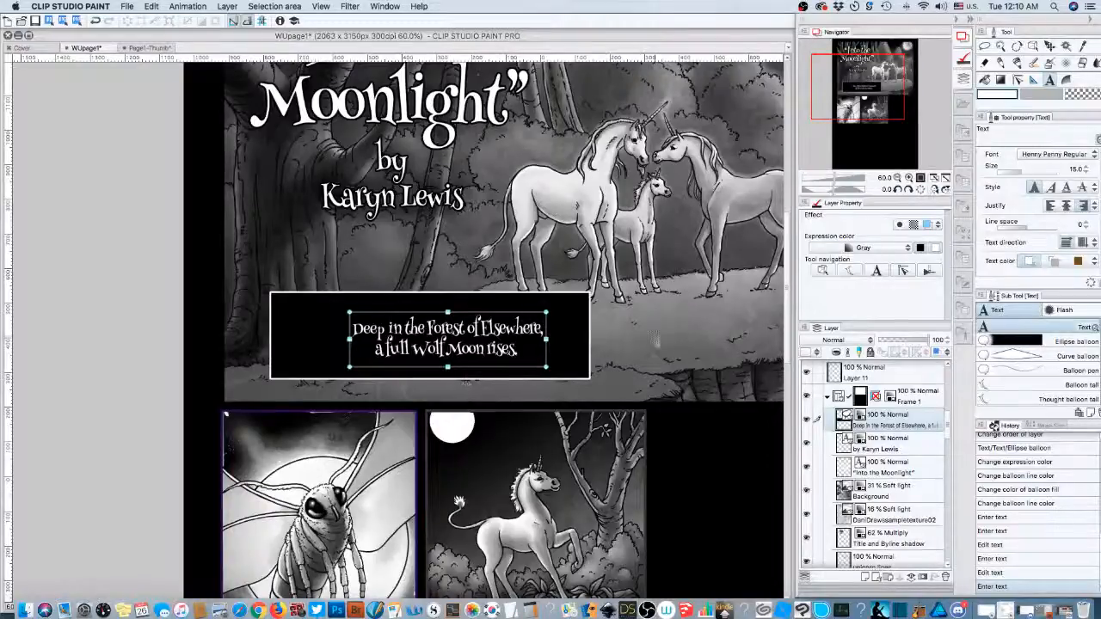
- Zoom the page view to 55% and reposition the caption to sit centred in the black box
click(899, 377)
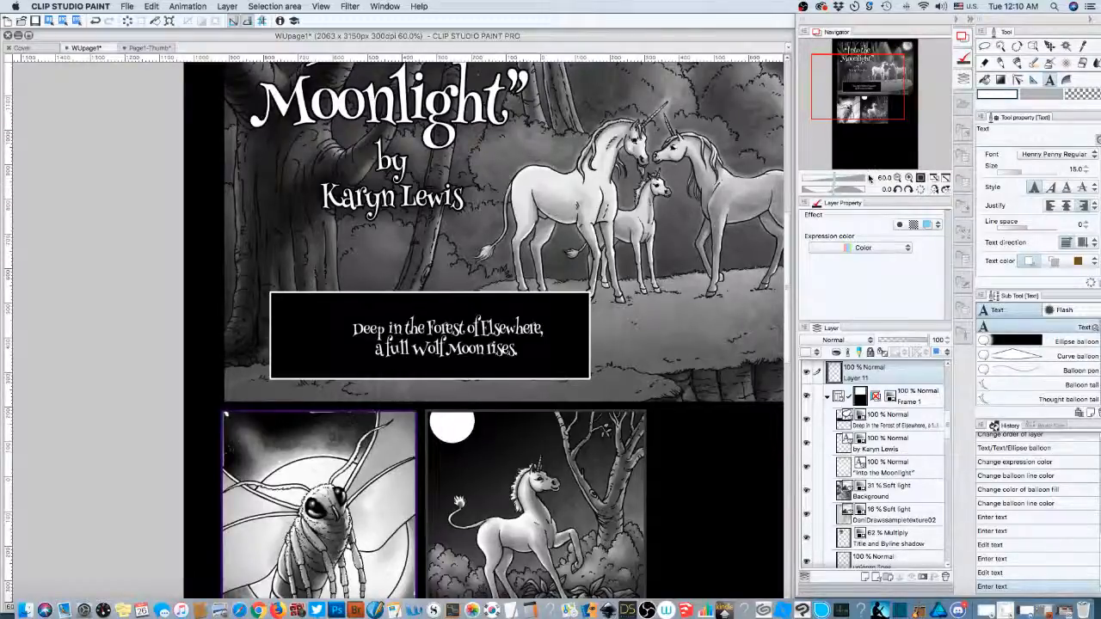
drag(847, 111, 865, 109)
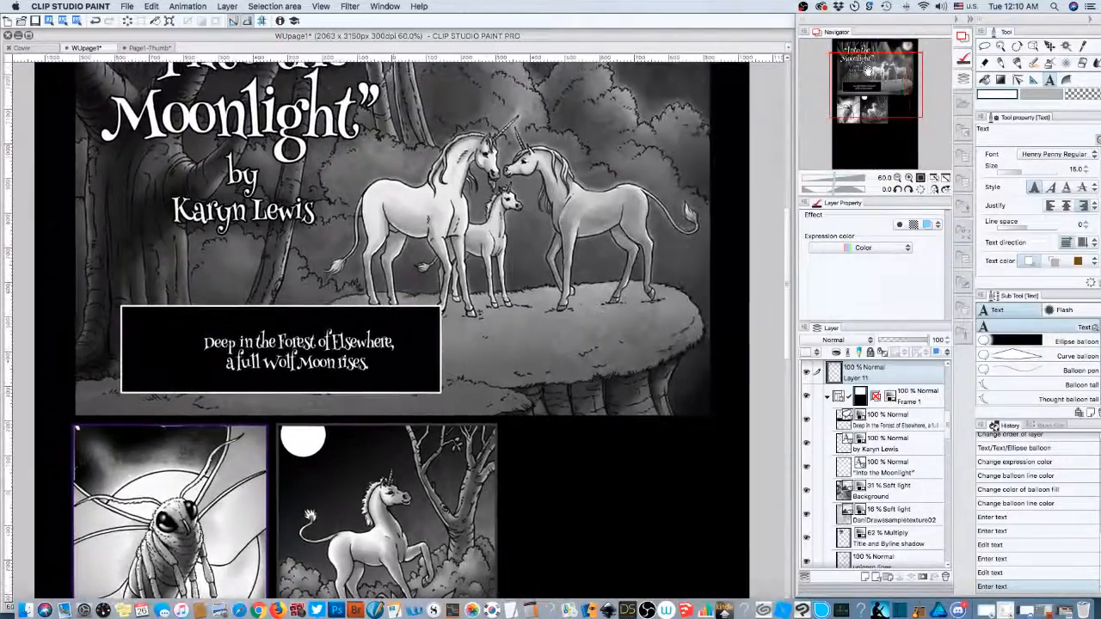
click(886, 178)
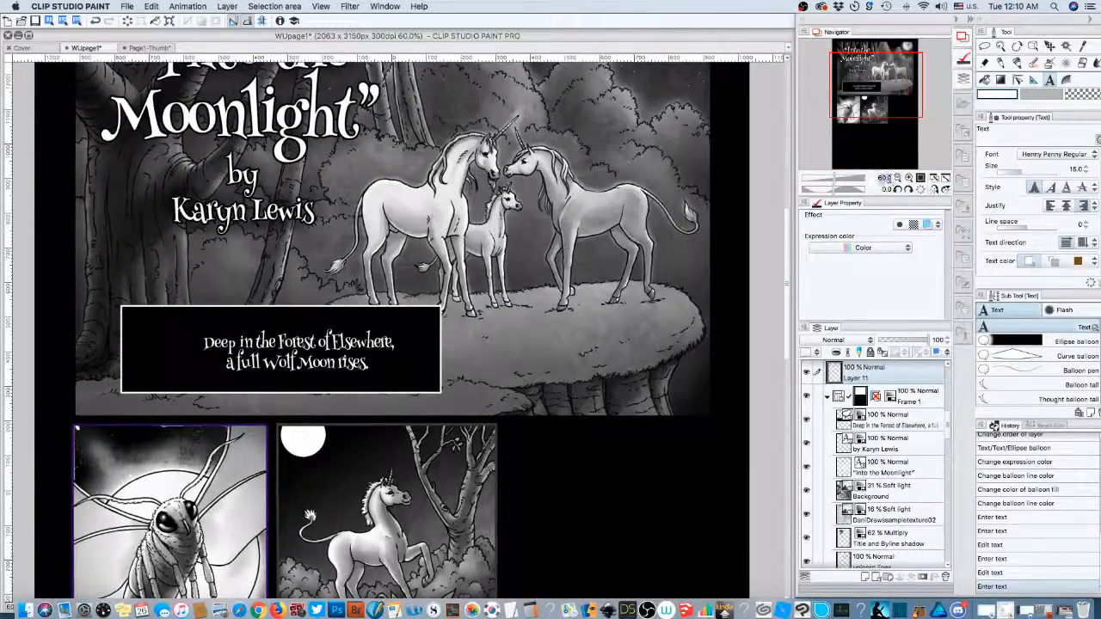
text(55)
key(Return)
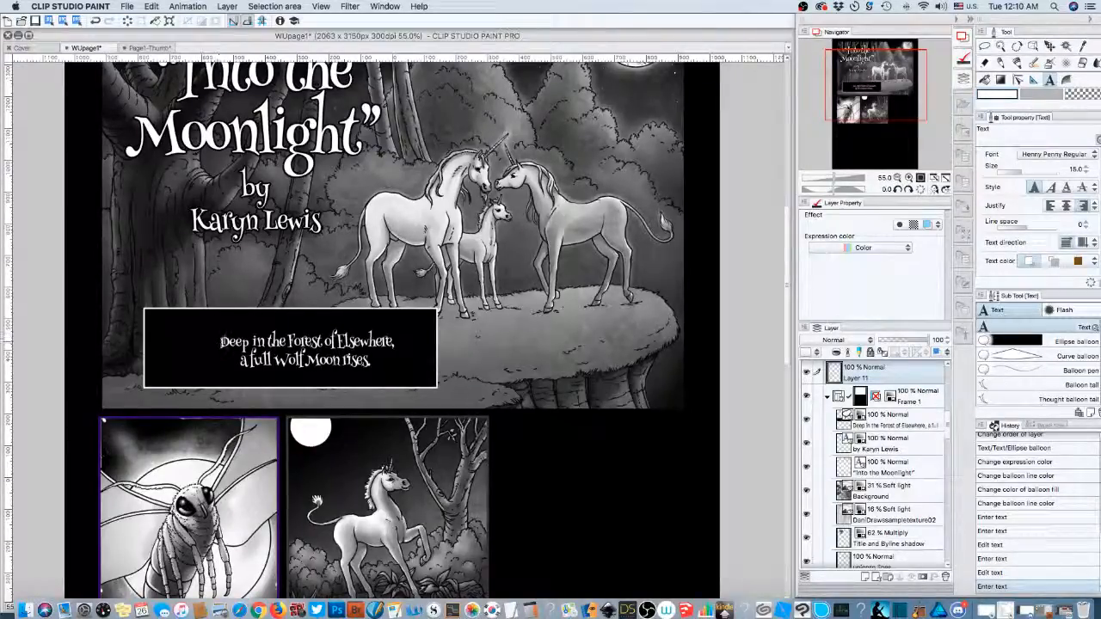
click(258, 344)
drag(258, 344, 229, 342)
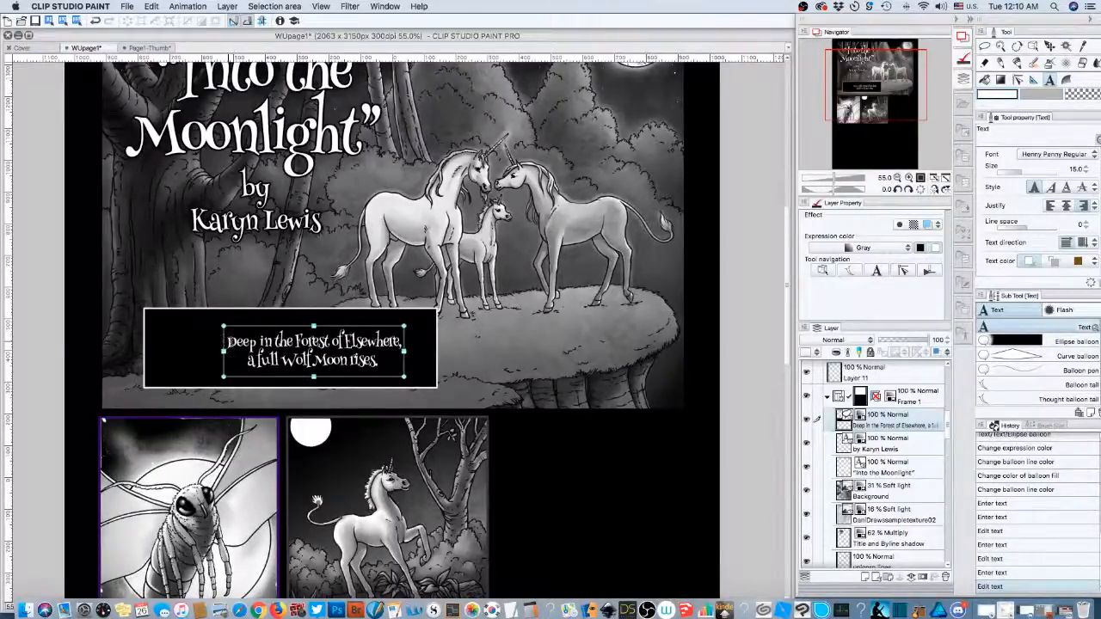
- Select all caption text and try word spacing values of 1.0 and 5.0
click(228, 340)
drag(226, 341, 390, 365)
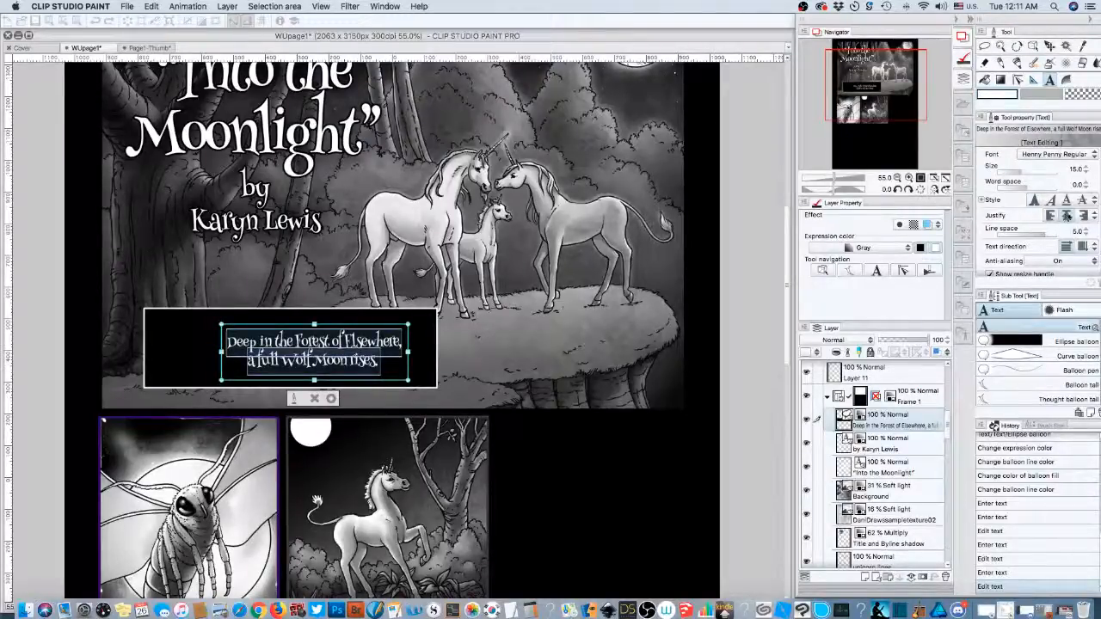
click(1085, 184)
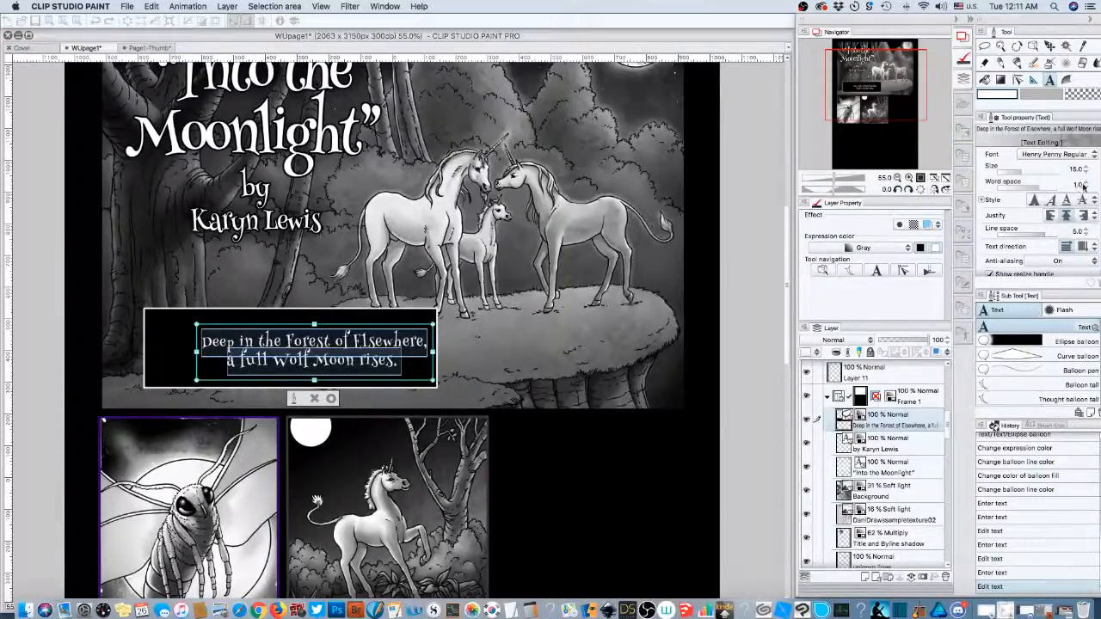
click(1078, 184)
key(Return)
text(5)
key(Return)
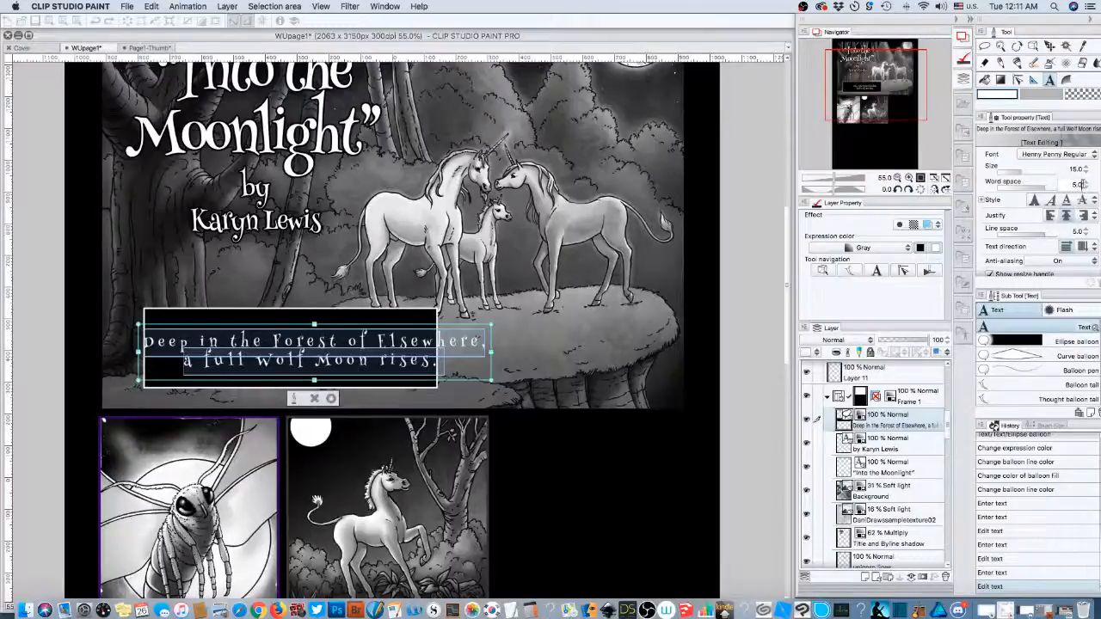
- Try a word spacing of 5.5, then settle on 0.5
drag(1077, 184, 1059, 182)
key(Return)
click(1076, 184)
text(5.5)
key(Return)
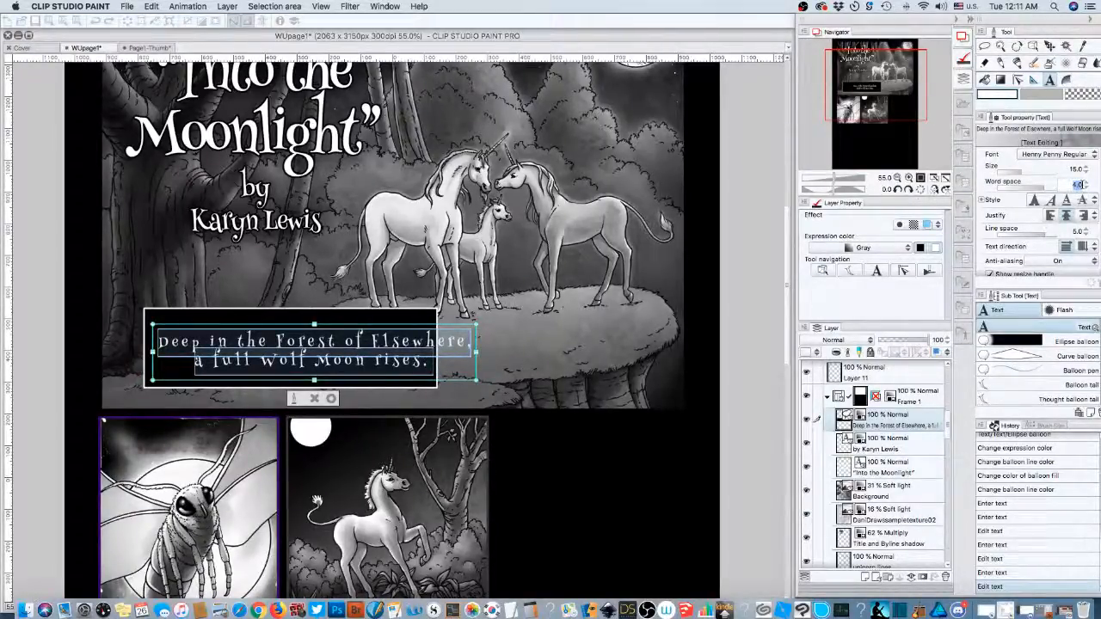
text(0.5)
key(Return)
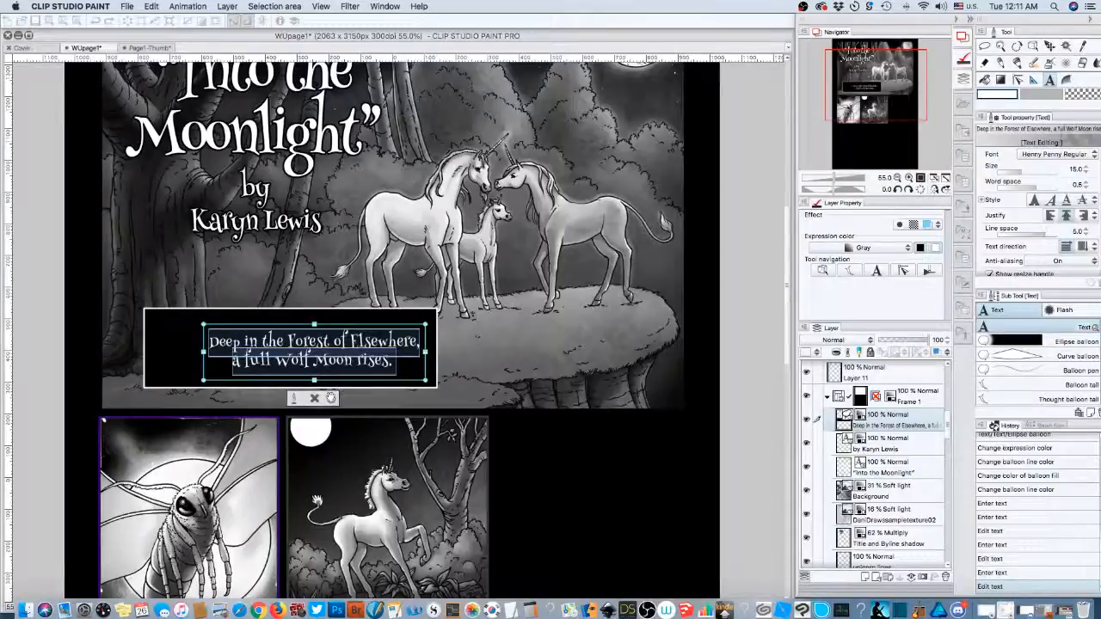
- Commit the caption text and move the caption box left to centre it in the black box
click(330, 398)
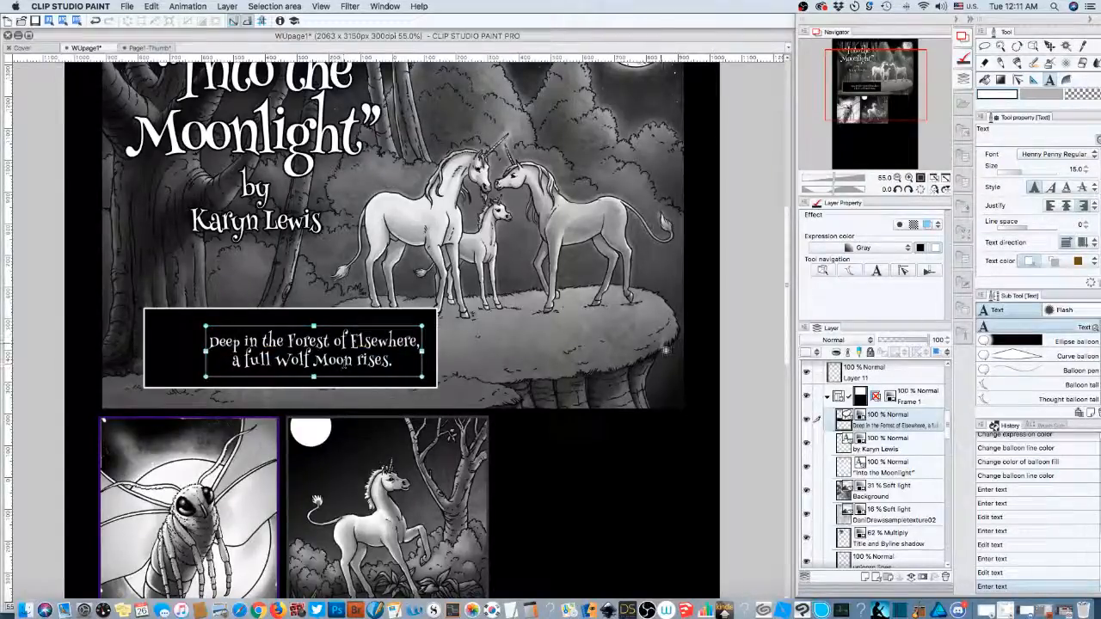
click(885, 376)
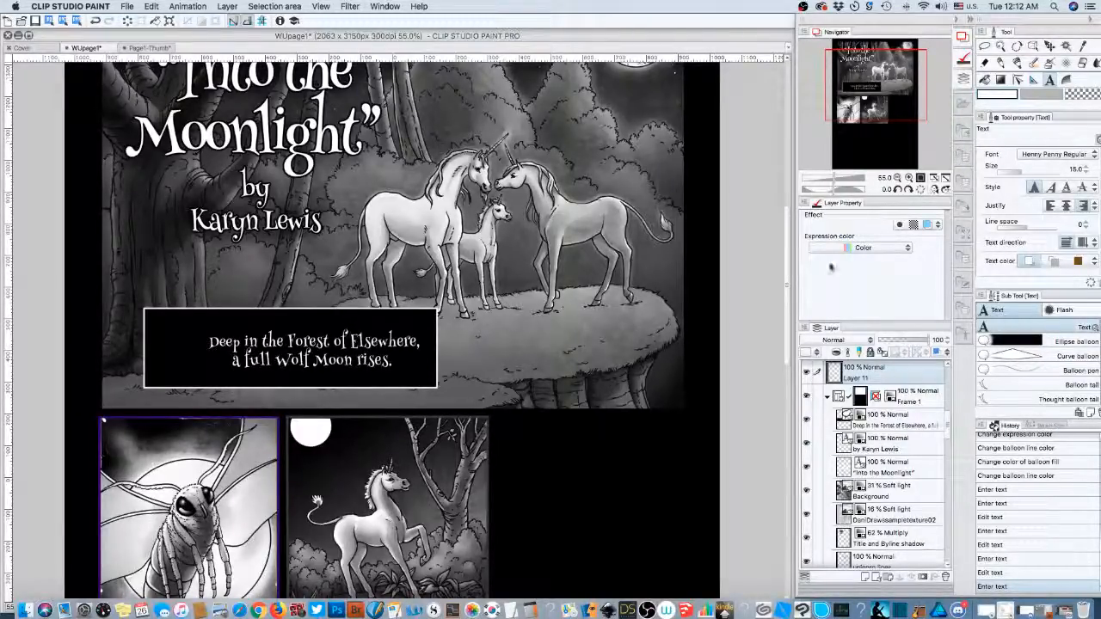
drag(856, 89, 853, 76)
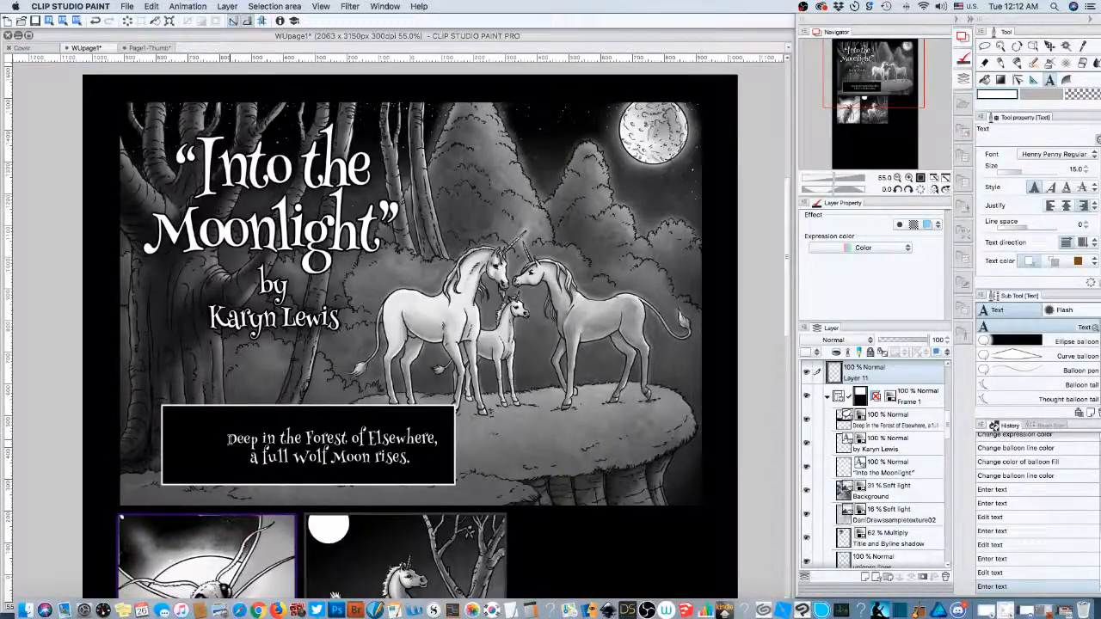
click(254, 440)
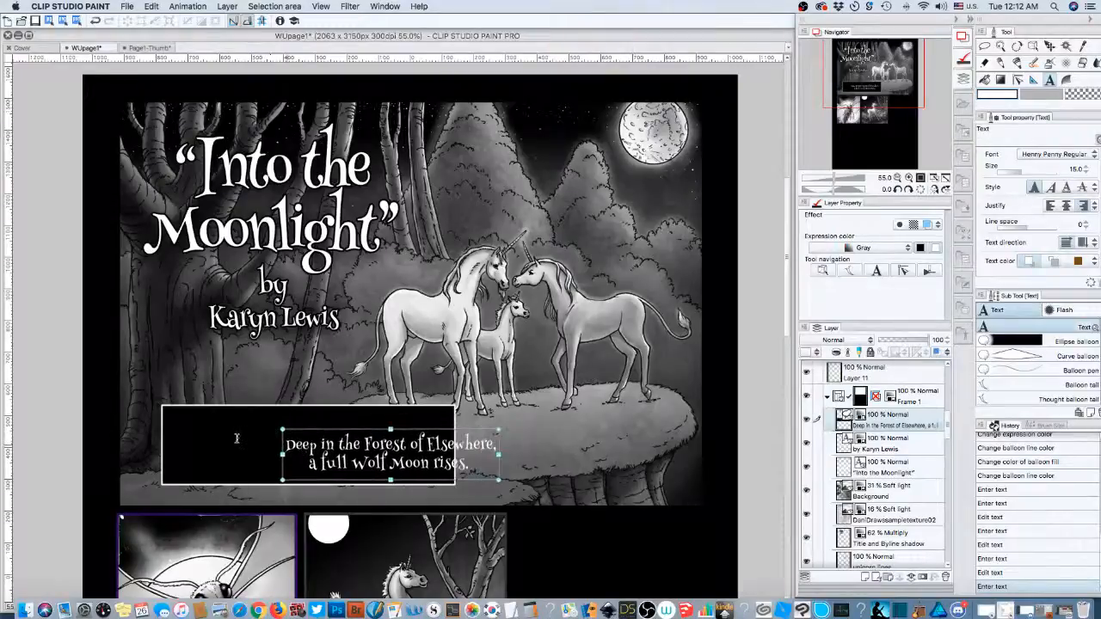
drag(218, 437, 193, 437)
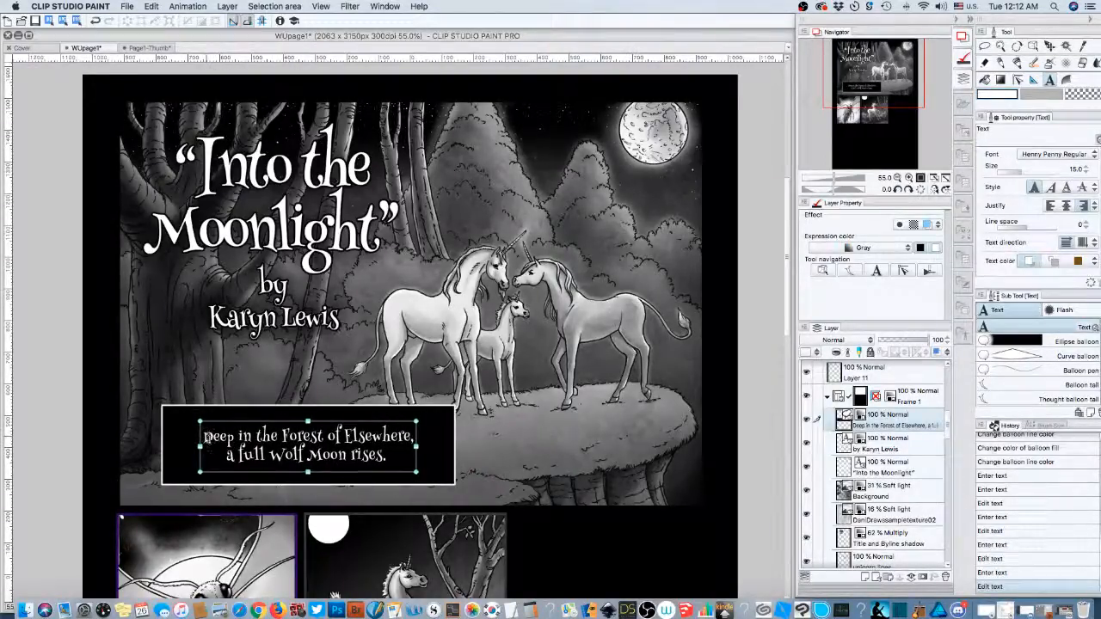
- Select both caption lines and bring up the font choices
click(211, 439)
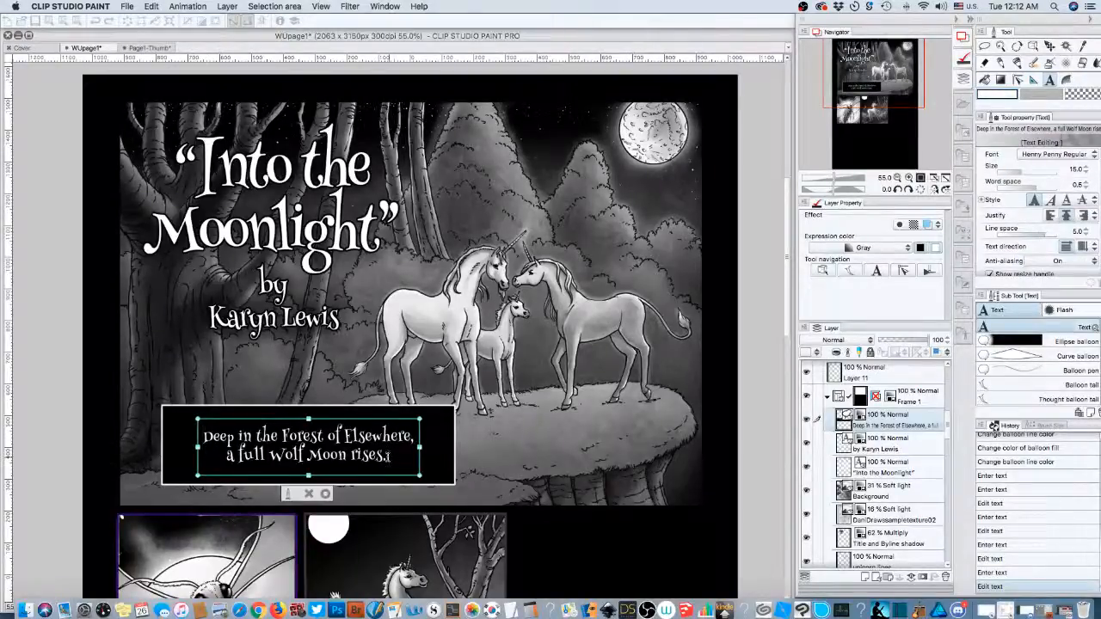
mouse_move(388, 456)
mouse_down()
mouse_move(221, 454)
mouse_move(205, 436)
mouse_move(394, 456)
mouse_up()
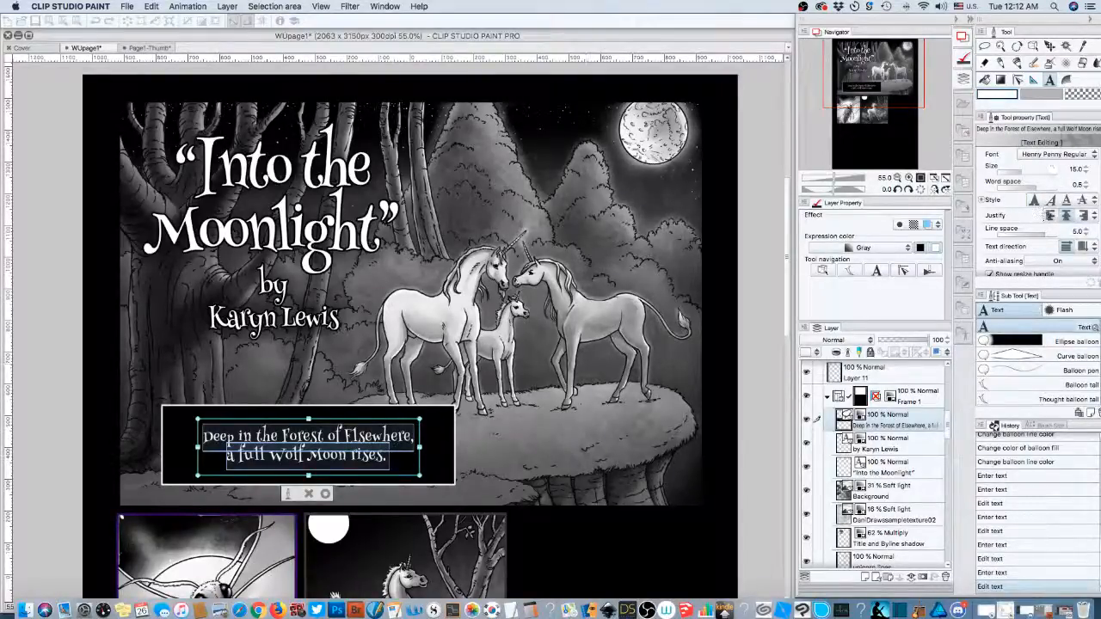
click(1050, 154)
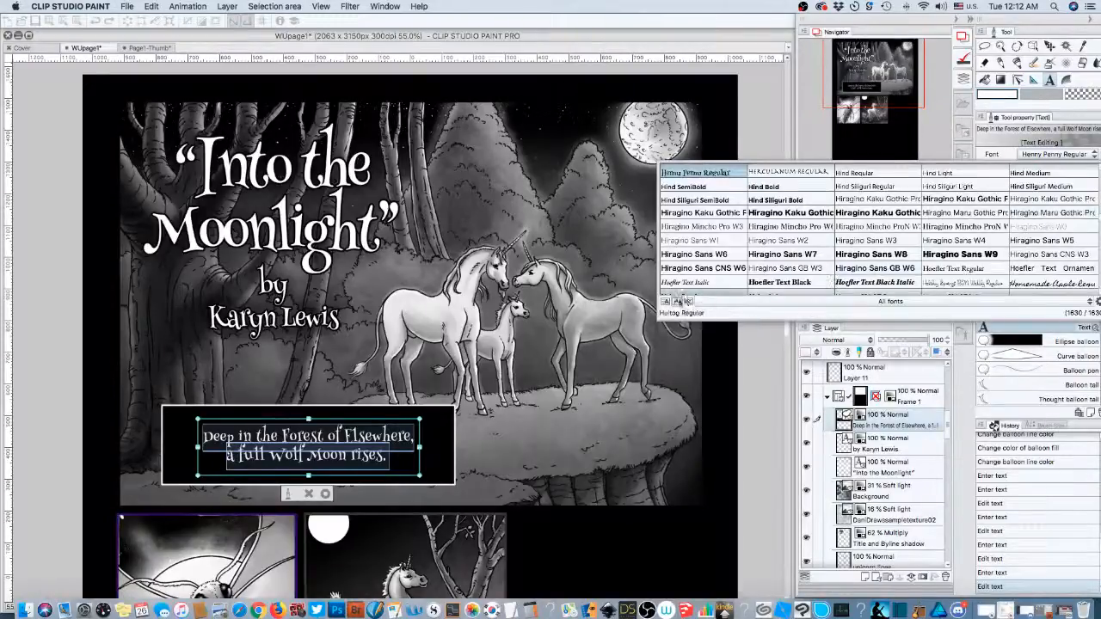
- Show the font list as caption sample previews filtered to comic fonts
scroll(681, 301, down, 1)
click(686, 302)
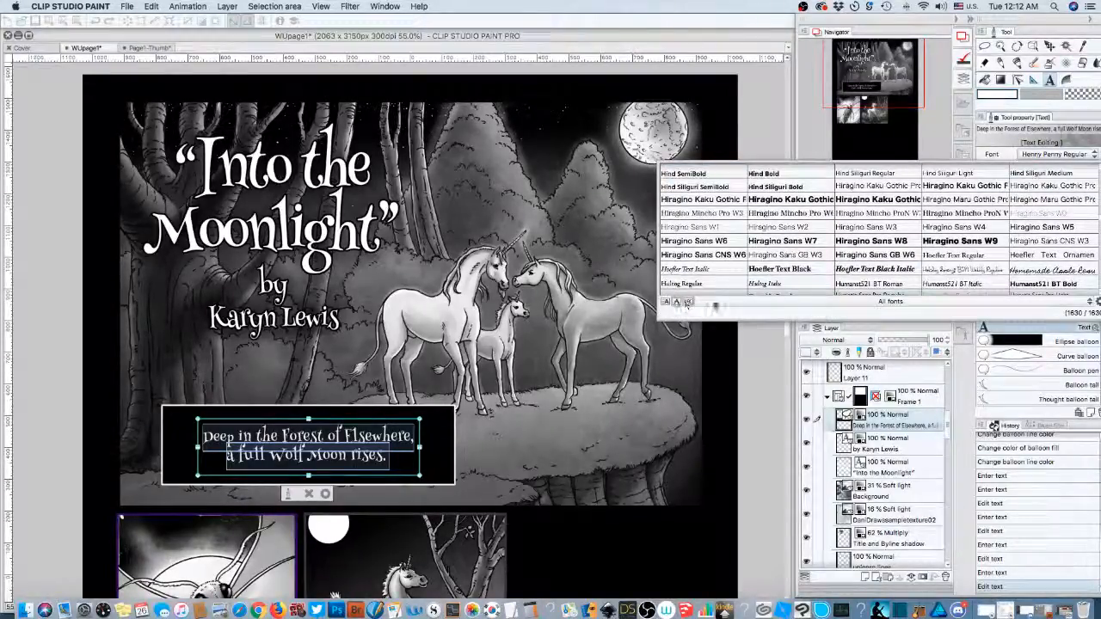
click(714, 303)
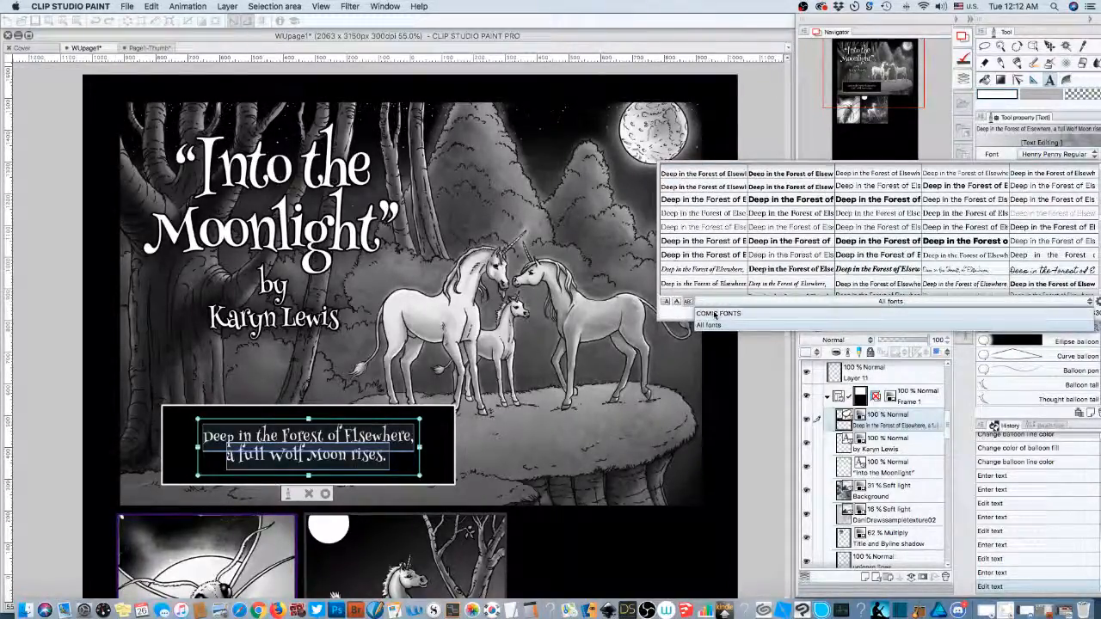
click(709, 325)
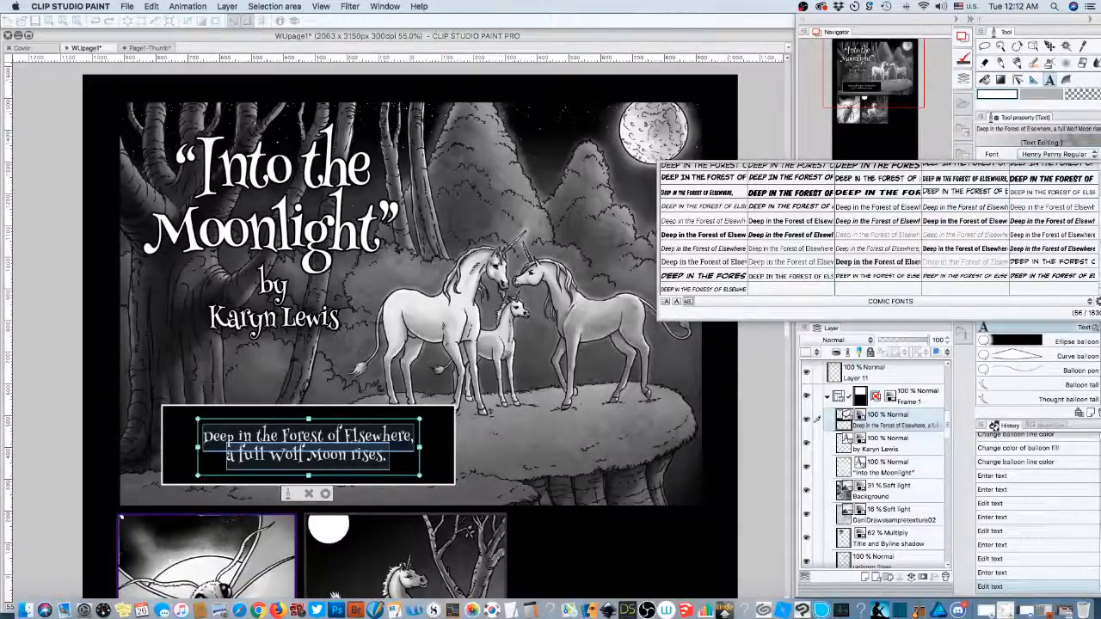
scroll(878, 228, up, 1)
scroll(878, 228, up, 1)
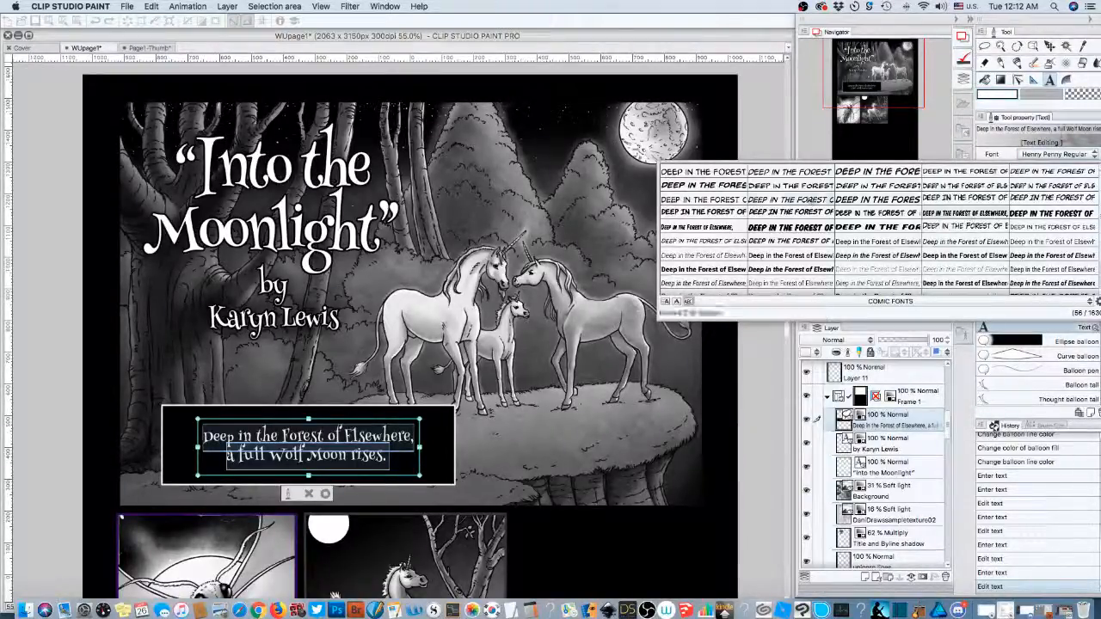
- Try Beetle Regular and Back Issues BB Regular, then settle on Anime Ace 2.0 BB Italic
click(795, 186)
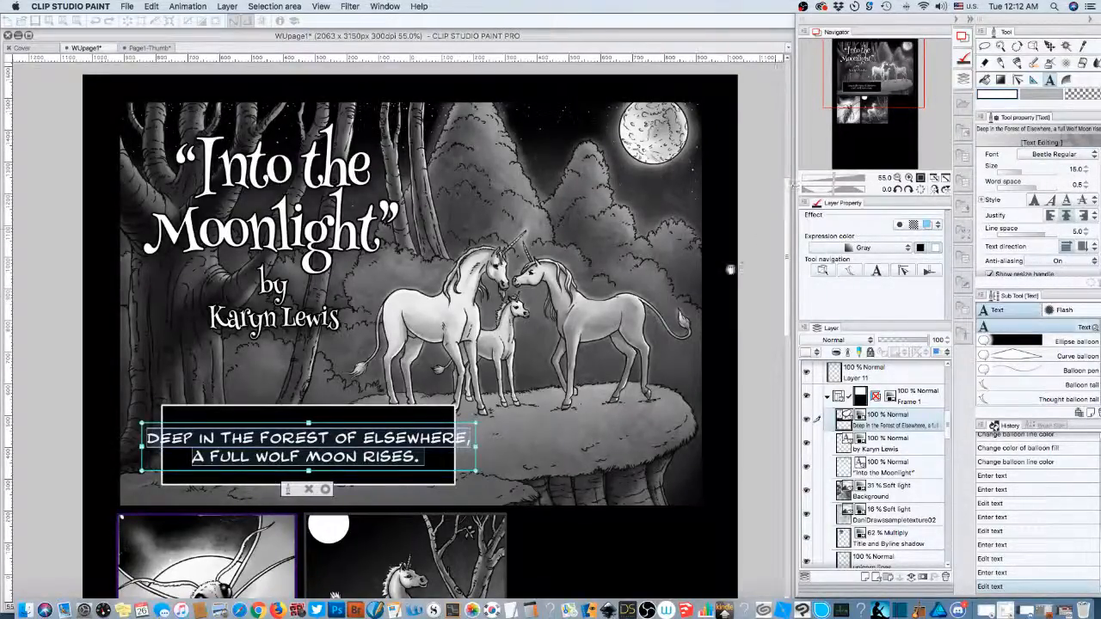
click(1092, 154)
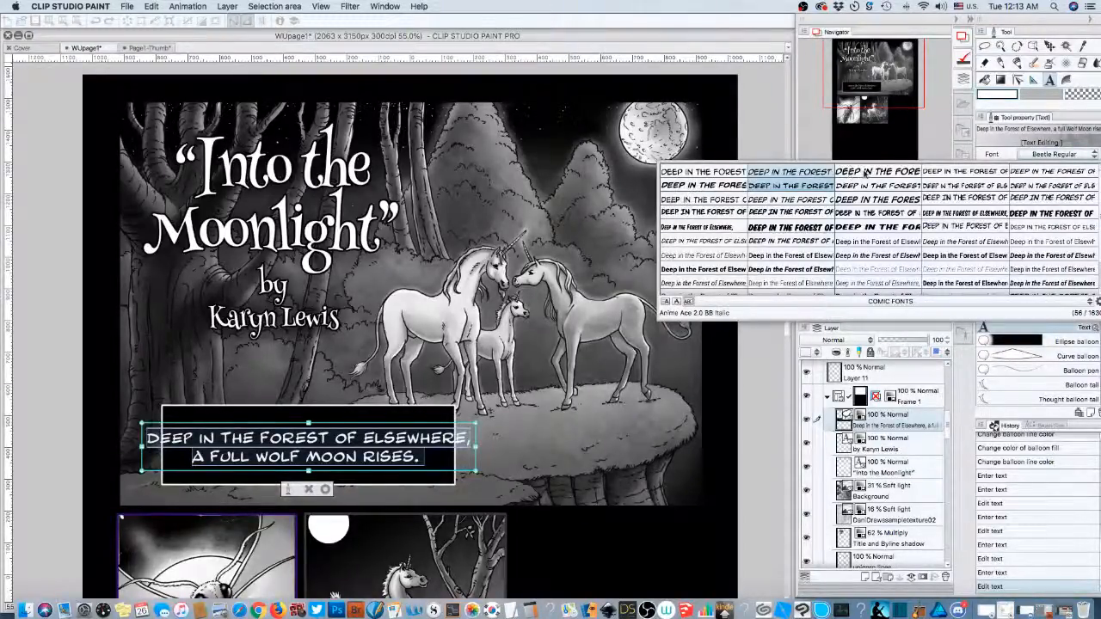
click(975, 175)
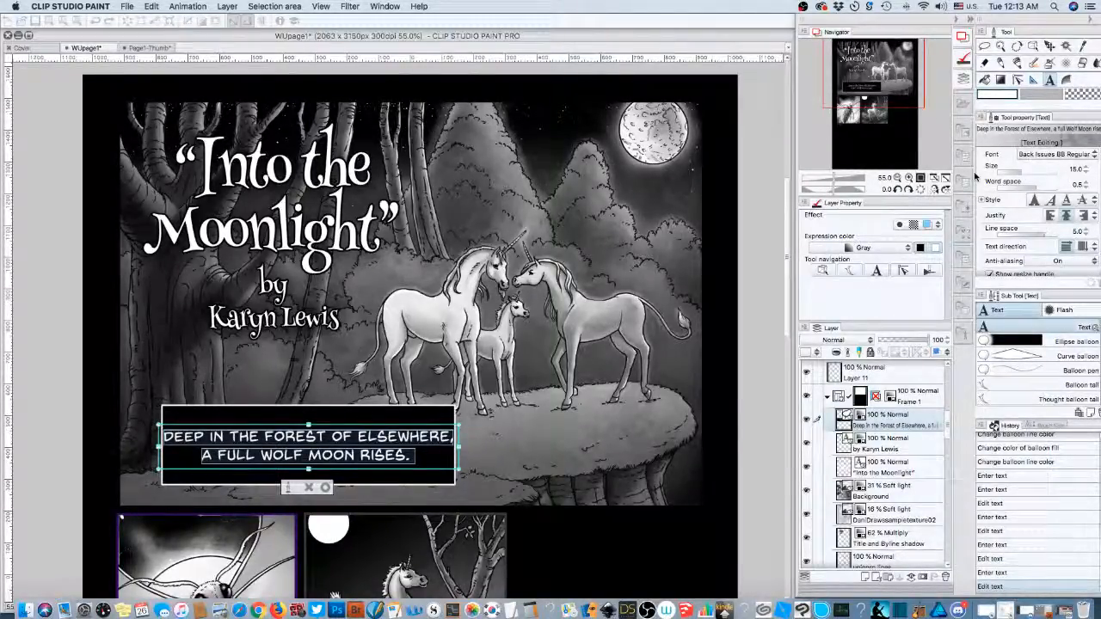
click(1046, 153)
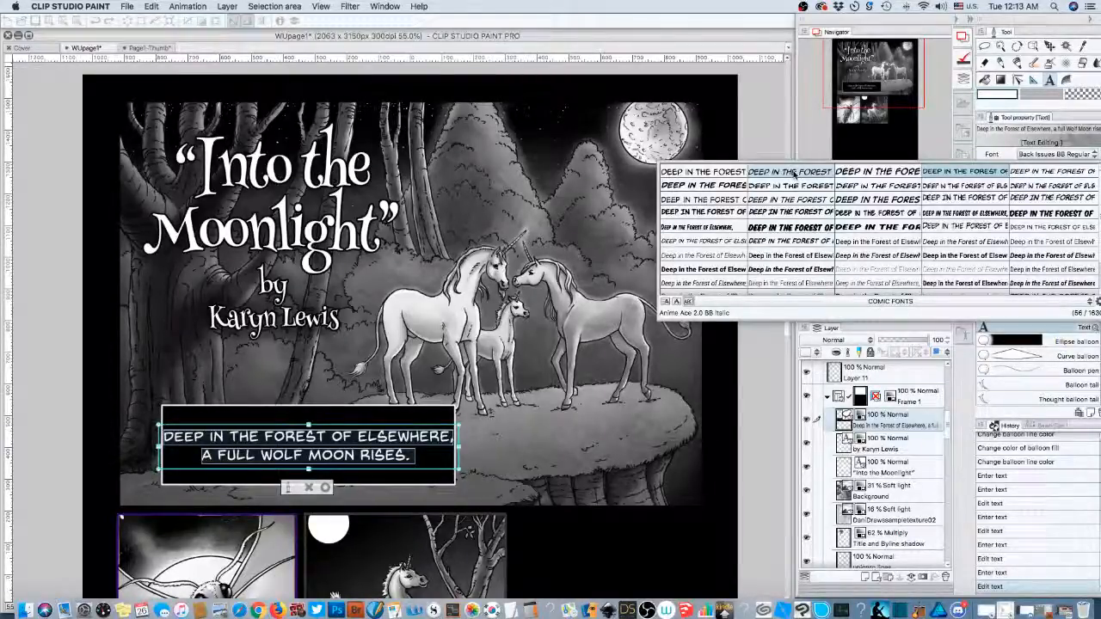
key(Escape)
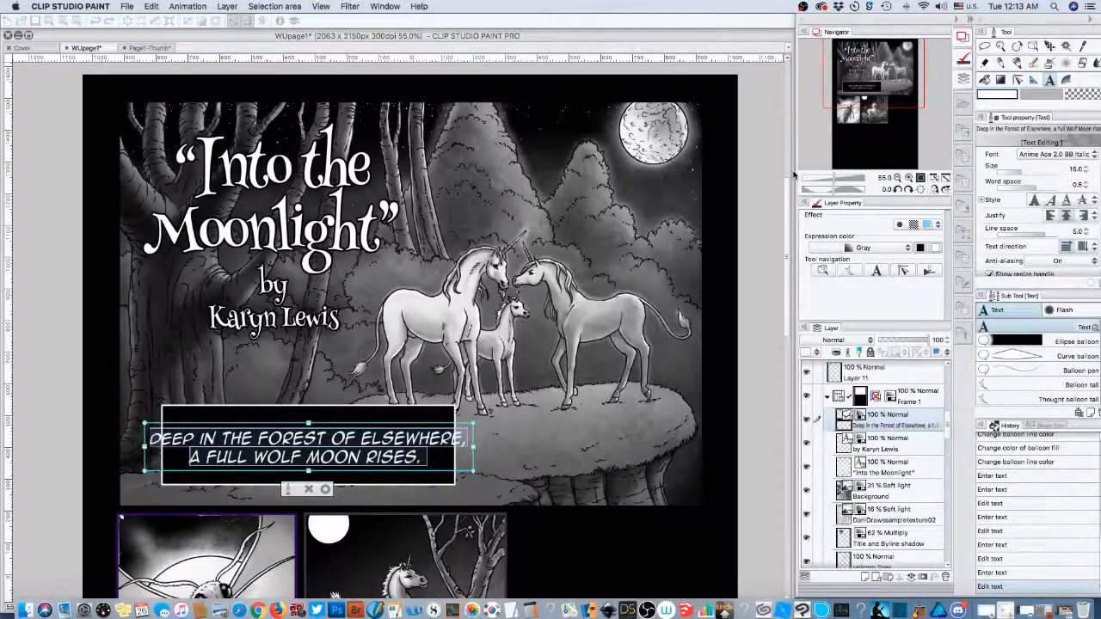
- Try SmackAttack BB Regular, then set the caption in Unmasked BB Italic and commit the edit
click(1029, 156)
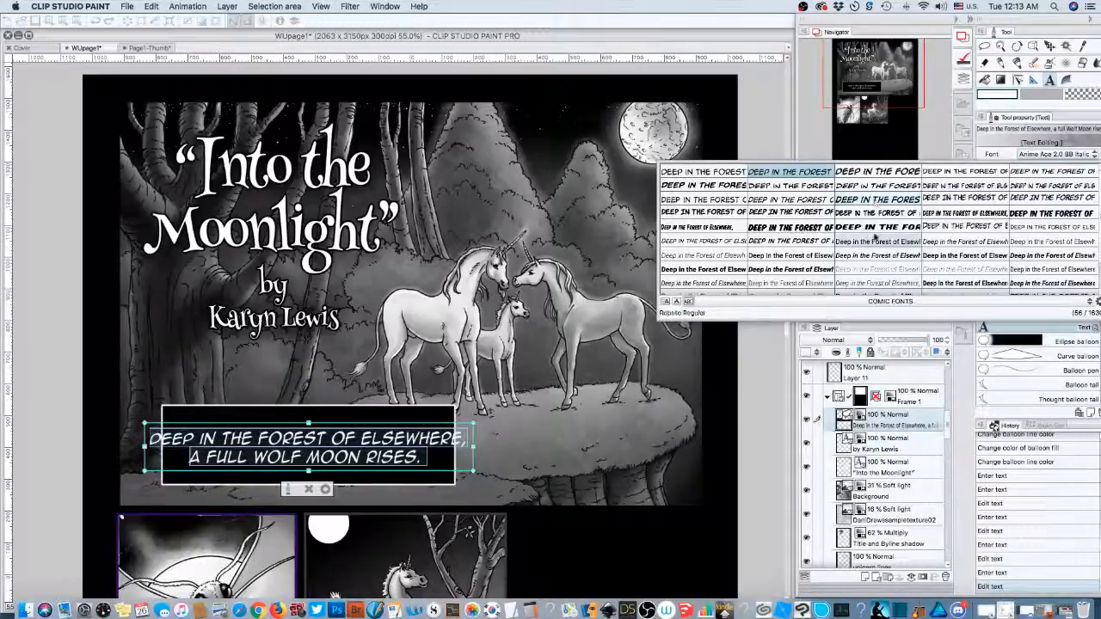
scroll(1072, 242, down, 1)
scroll(1082, 226, down, 2)
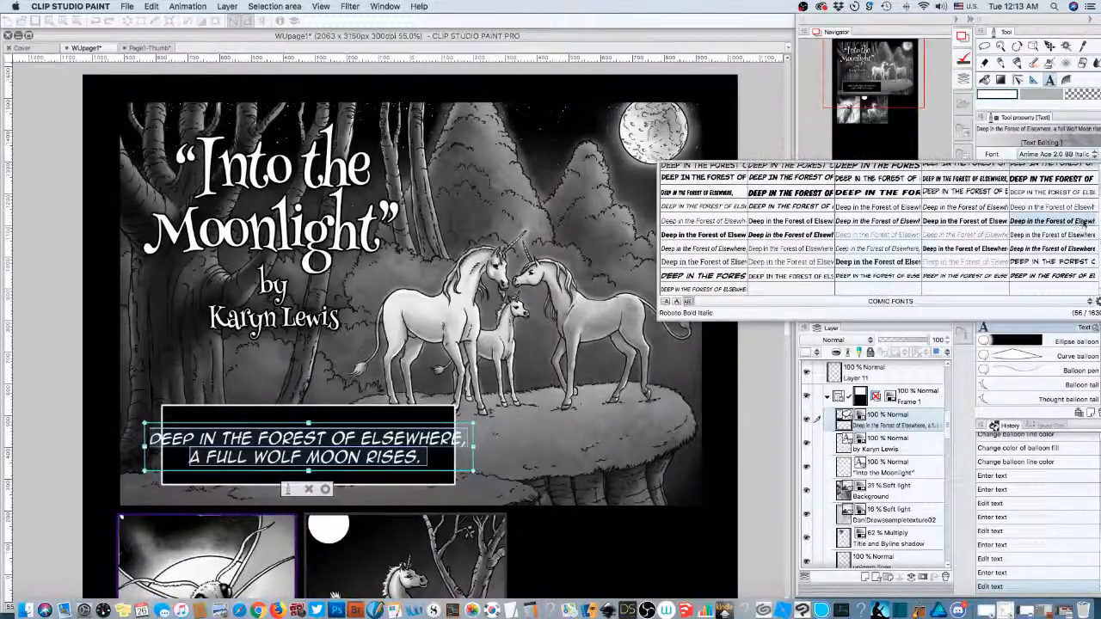
click(1061, 263)
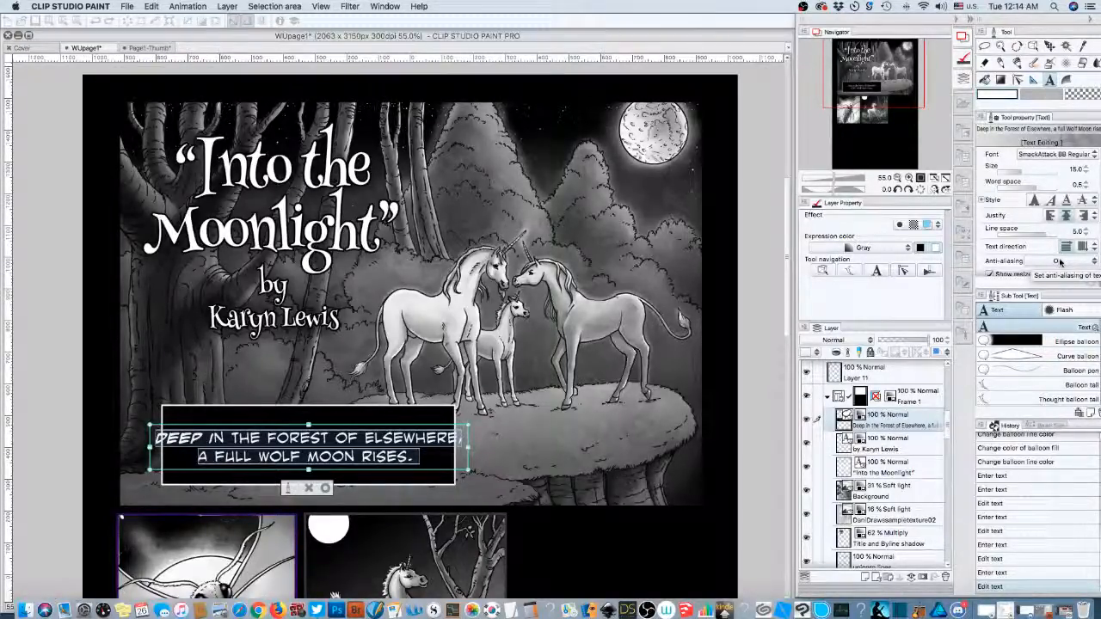
click(1059, 155)
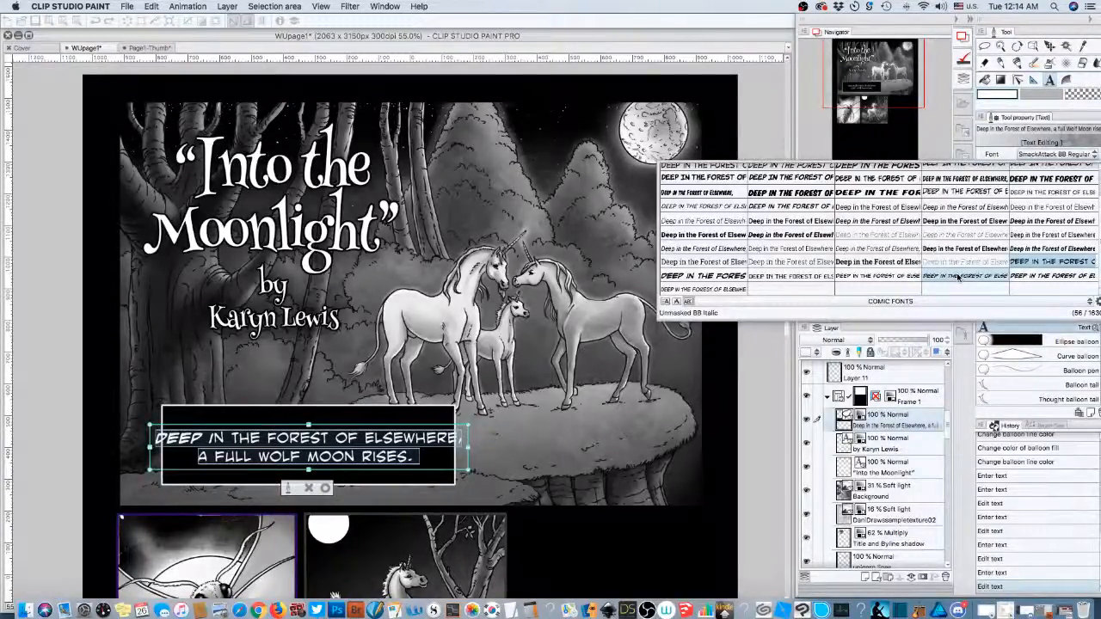
click(958, 276)
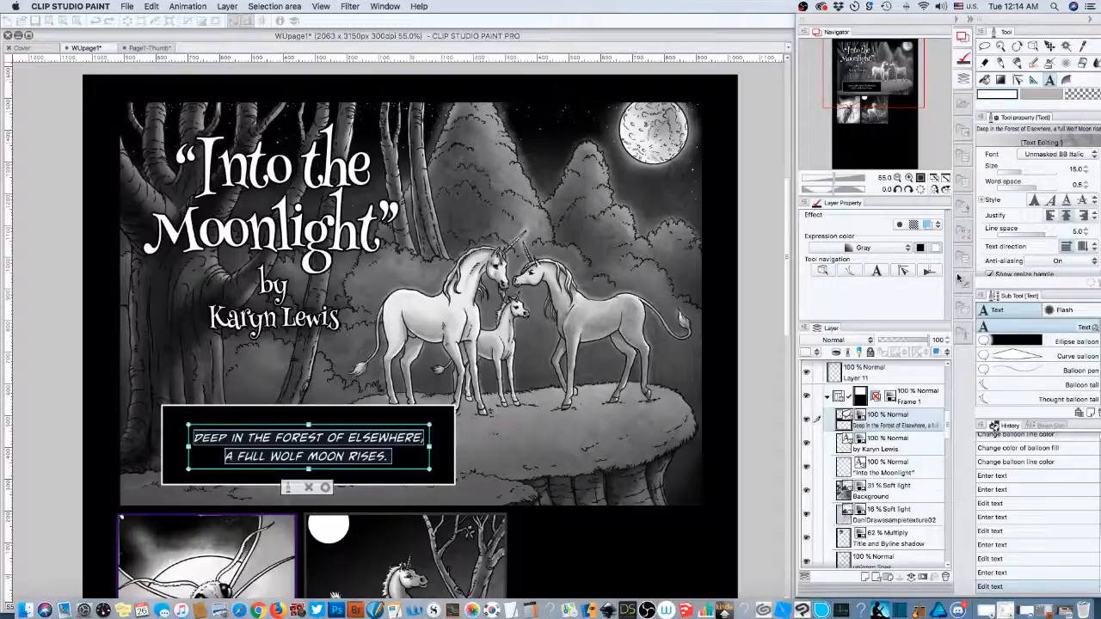
click(326, 488)
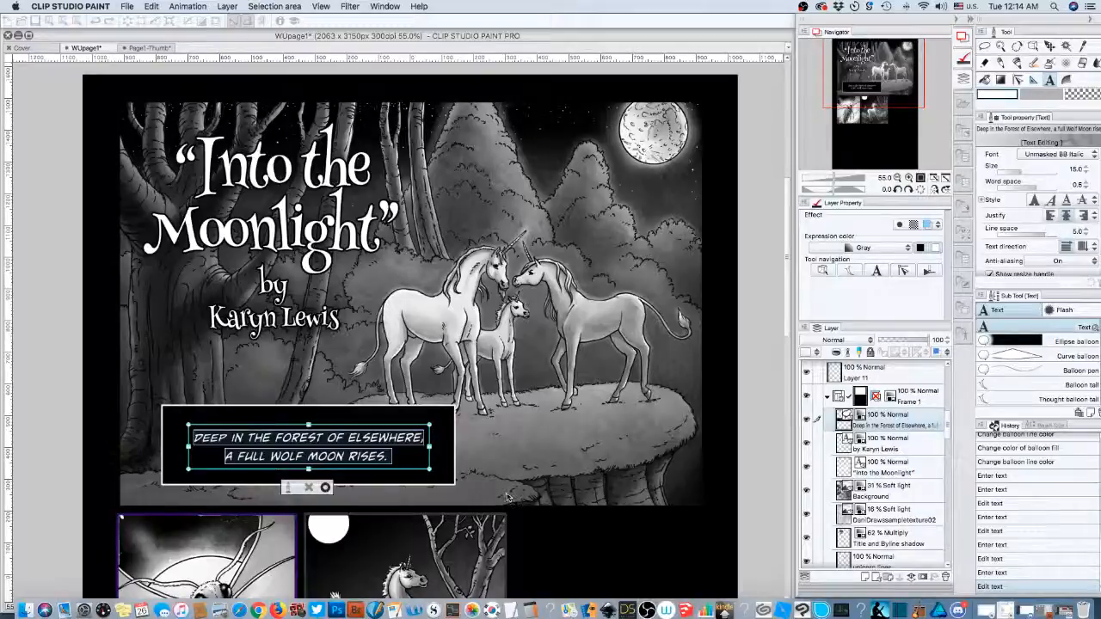
- Shift the two-line narration left within the black caption box, then select its text for editing
click(860, 370)
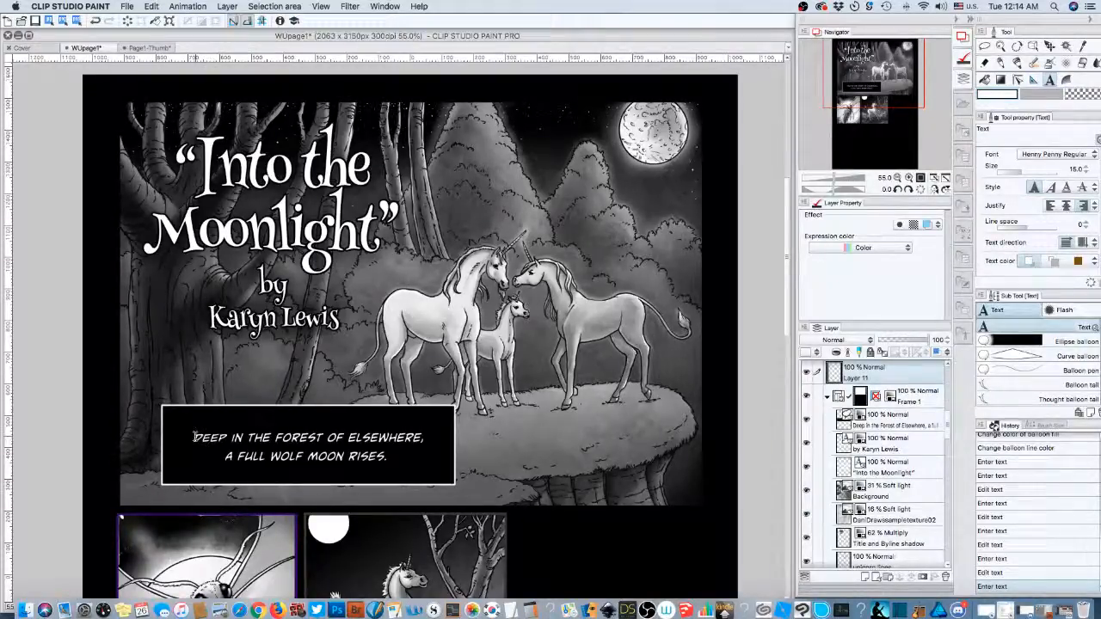
drag(252, 446, 161, 434)
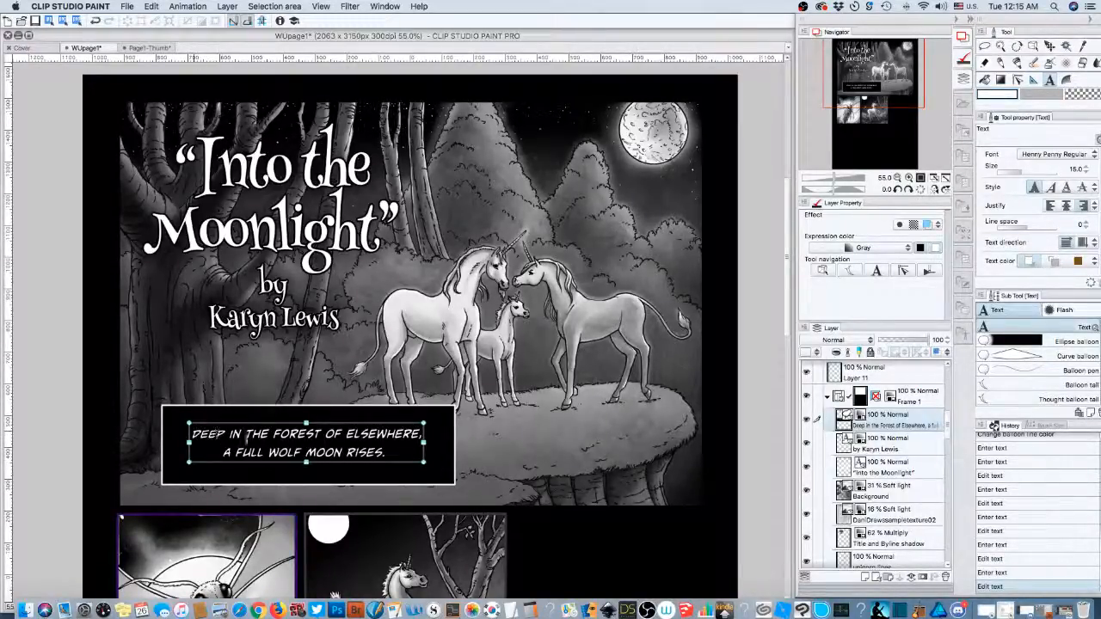
click(259, 451)
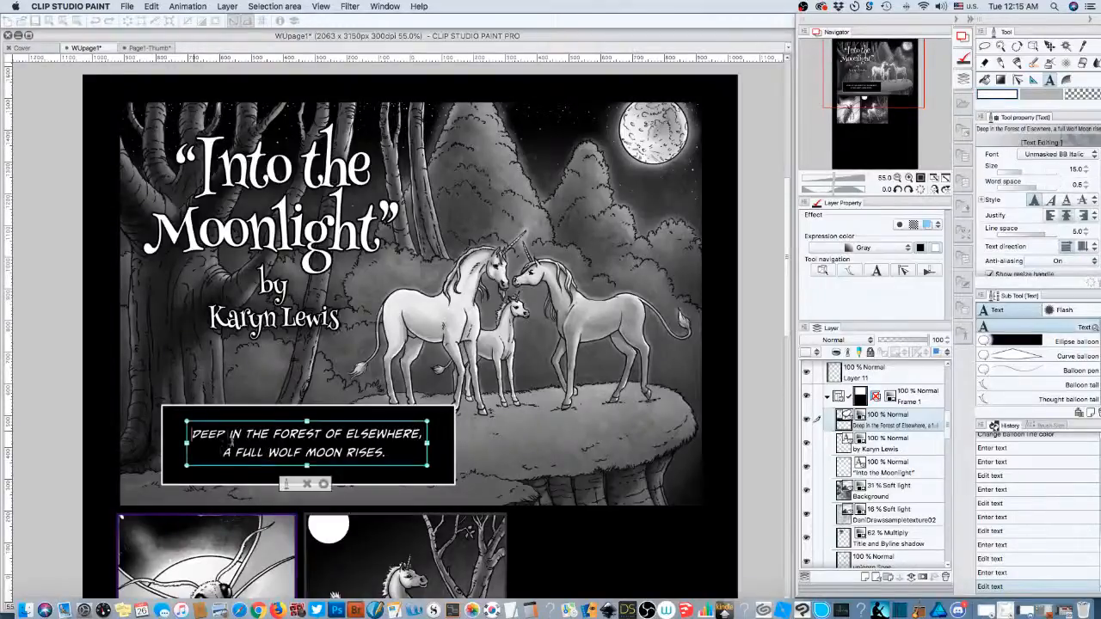
drag(229, 438, 391, 453)
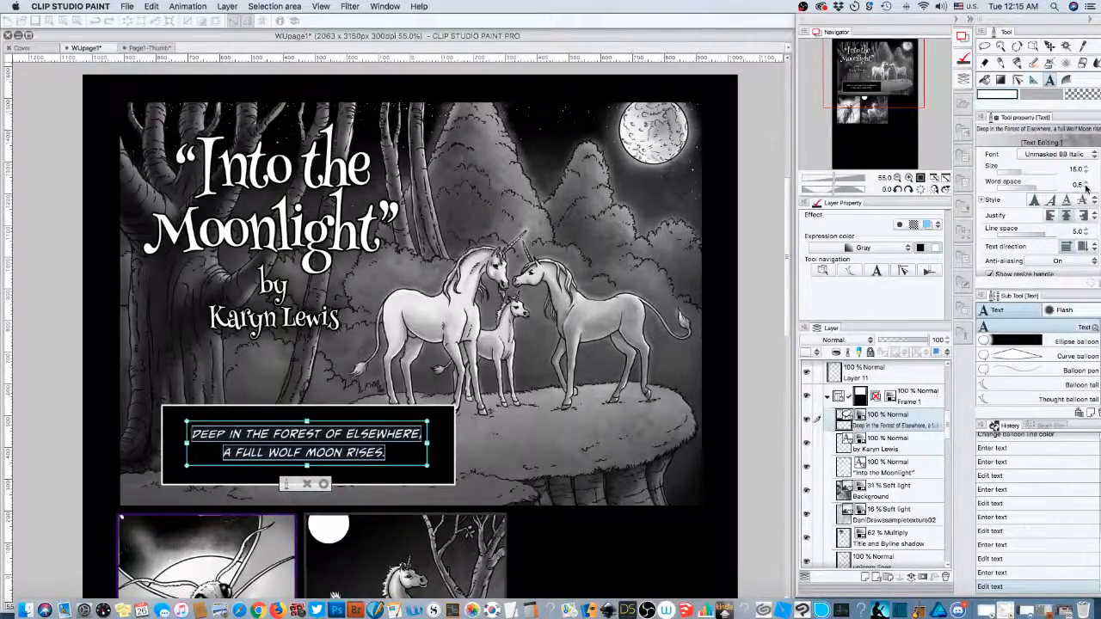
- Set the narration's Word space to 0.0 and step Line space down to 1.0 in Tool property
click(1086, 187)
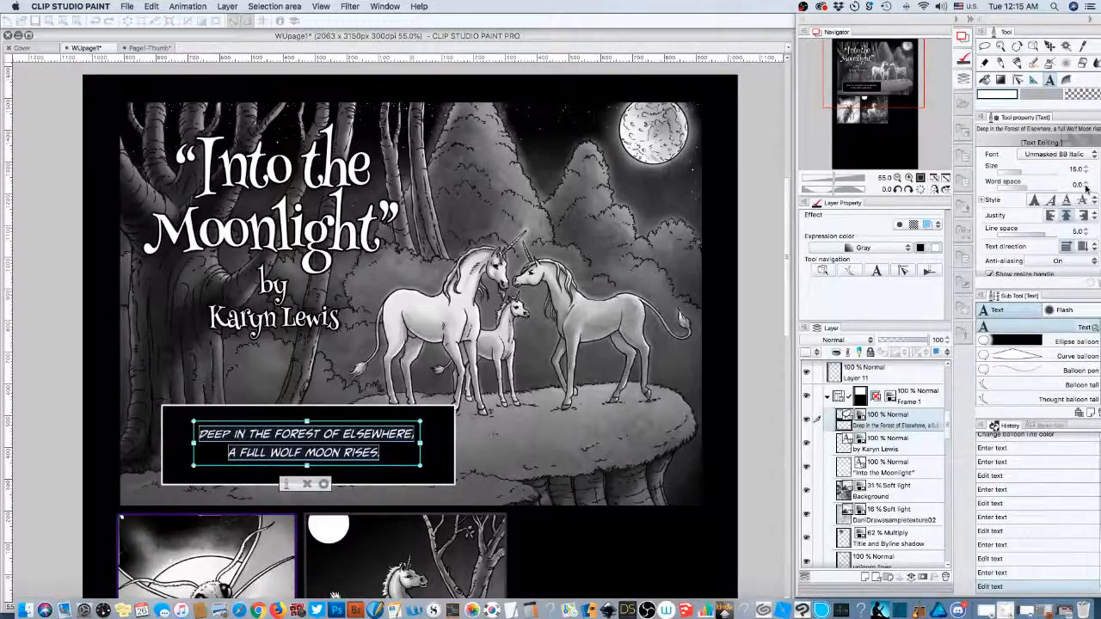
click(1086, 230)
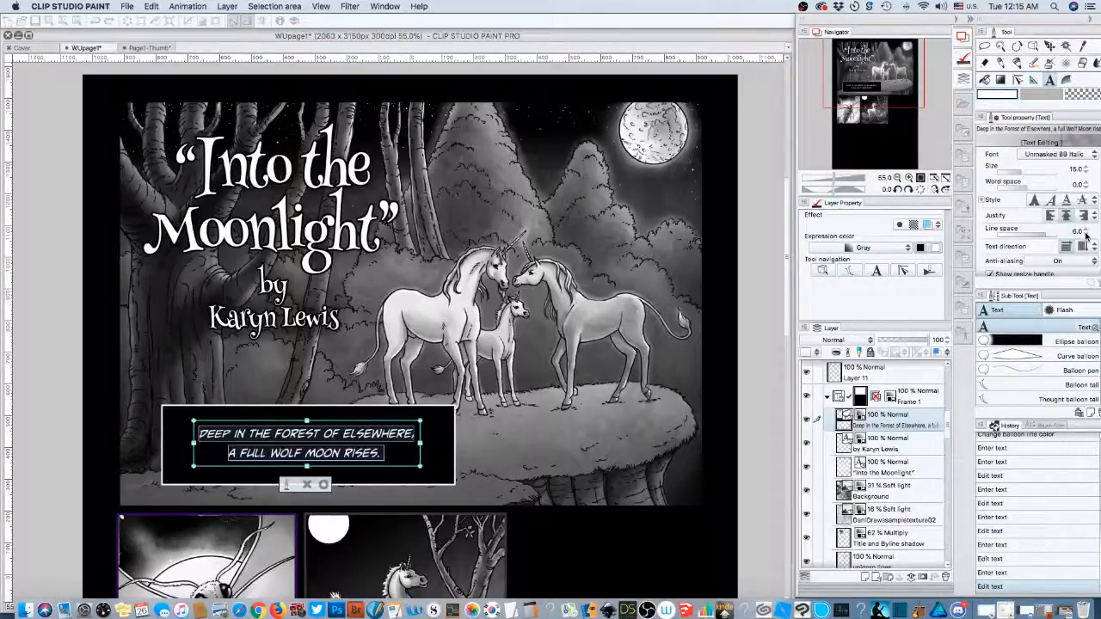
click(1087, 234)
click(1088, 234)
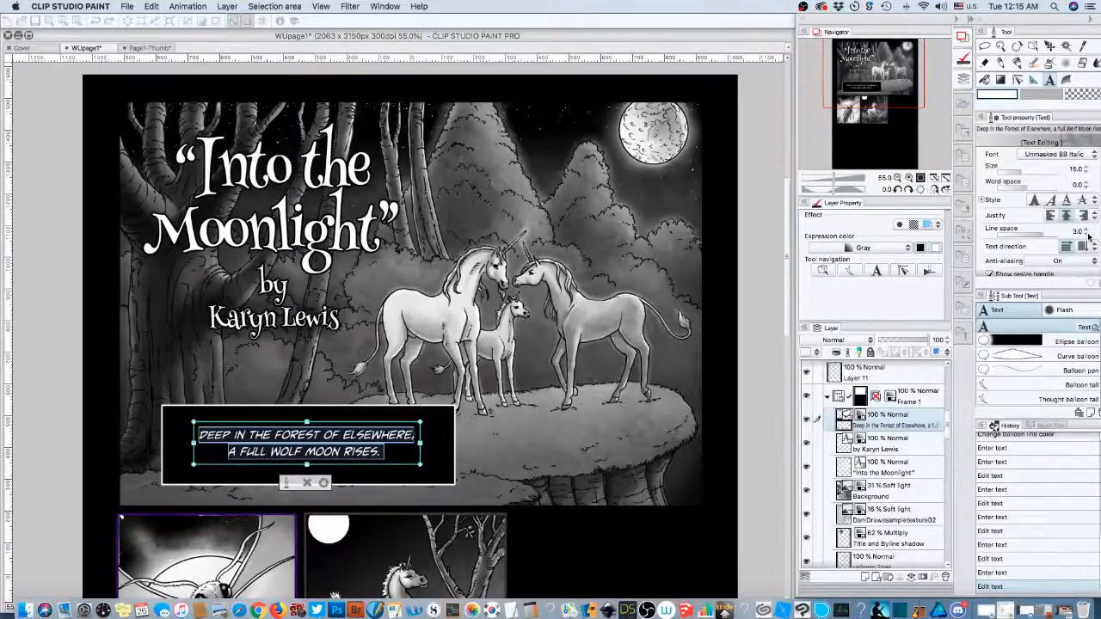
click(1089, 236)
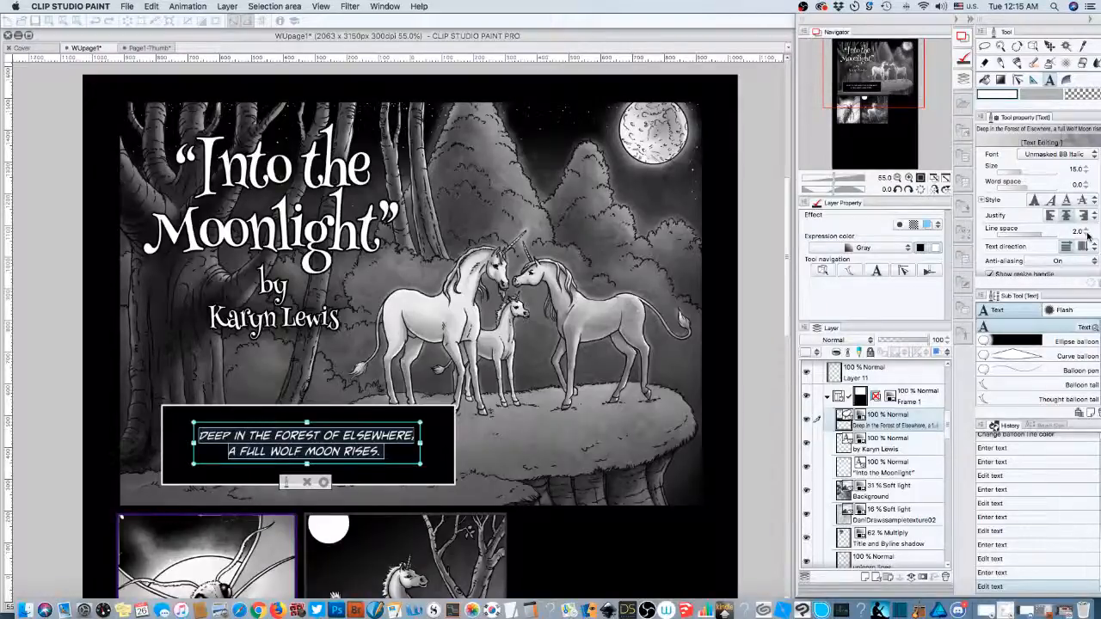
click(1089, 235)
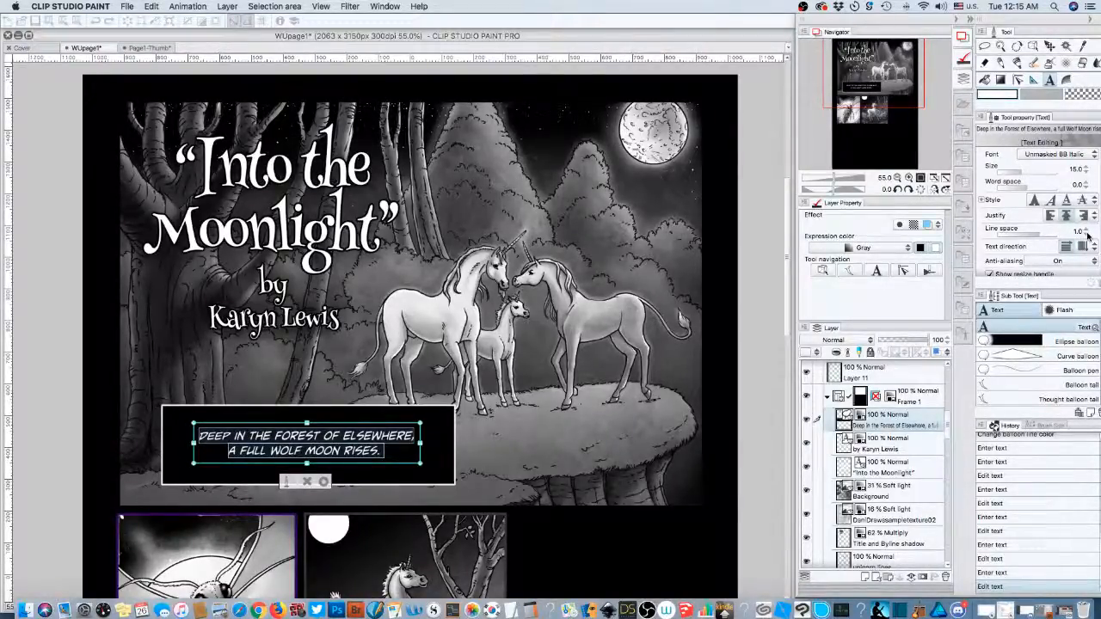
double_click(1085, 169)
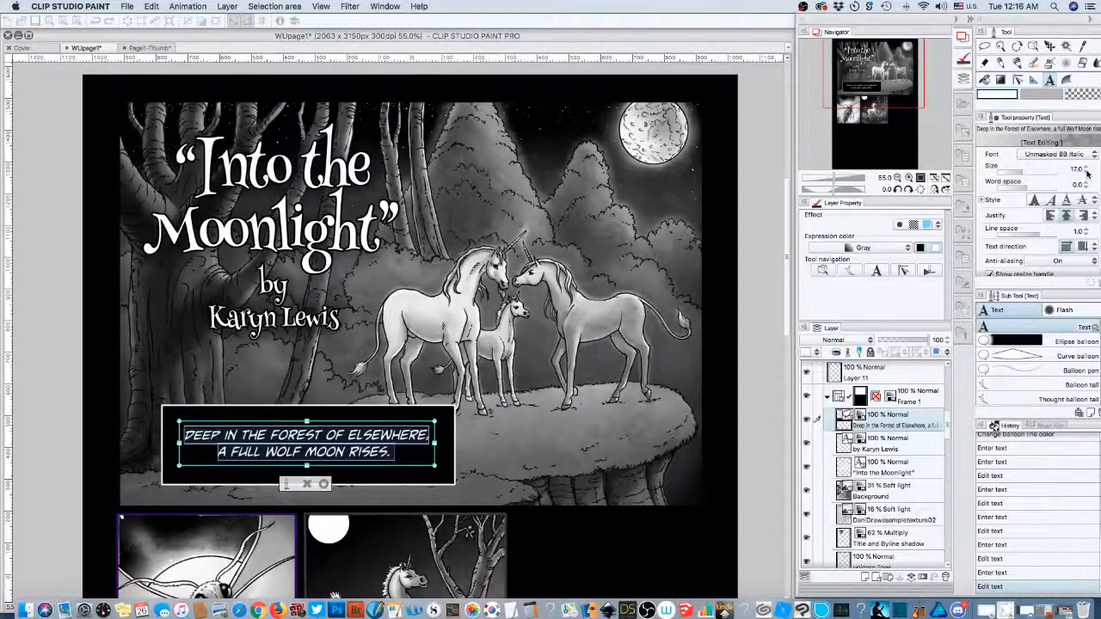
click(1087, 173)
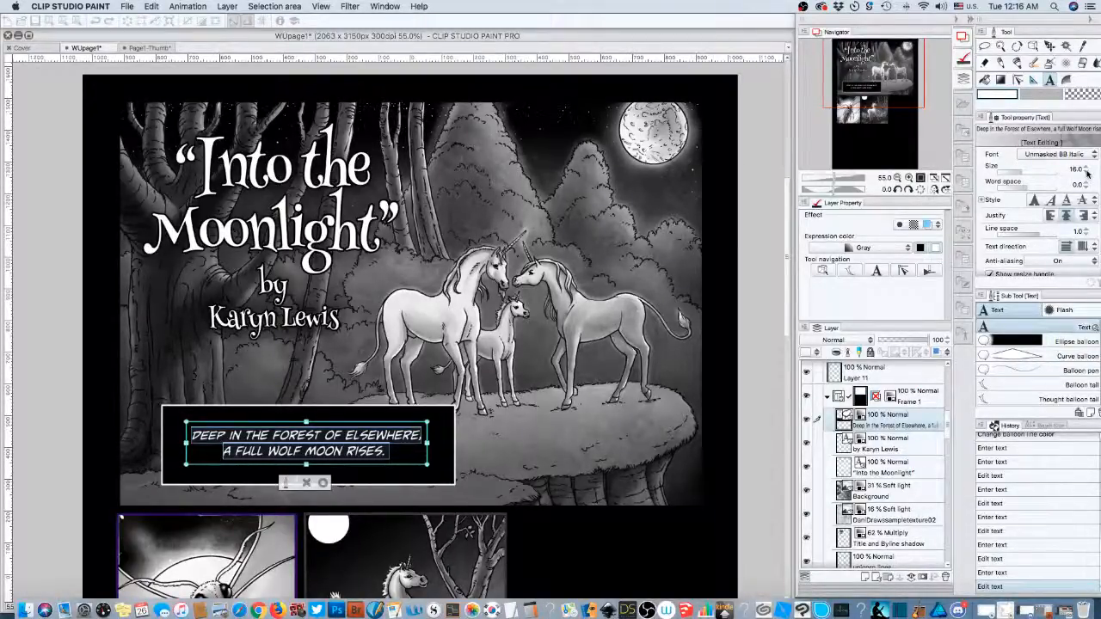
click(1087, 173)
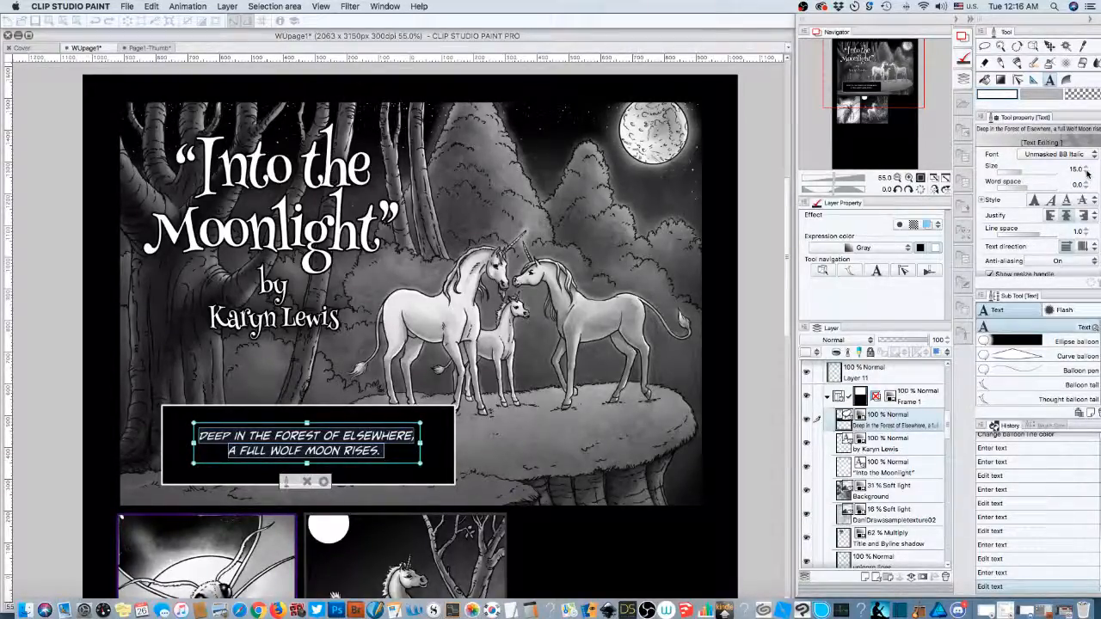
click(513, 430)
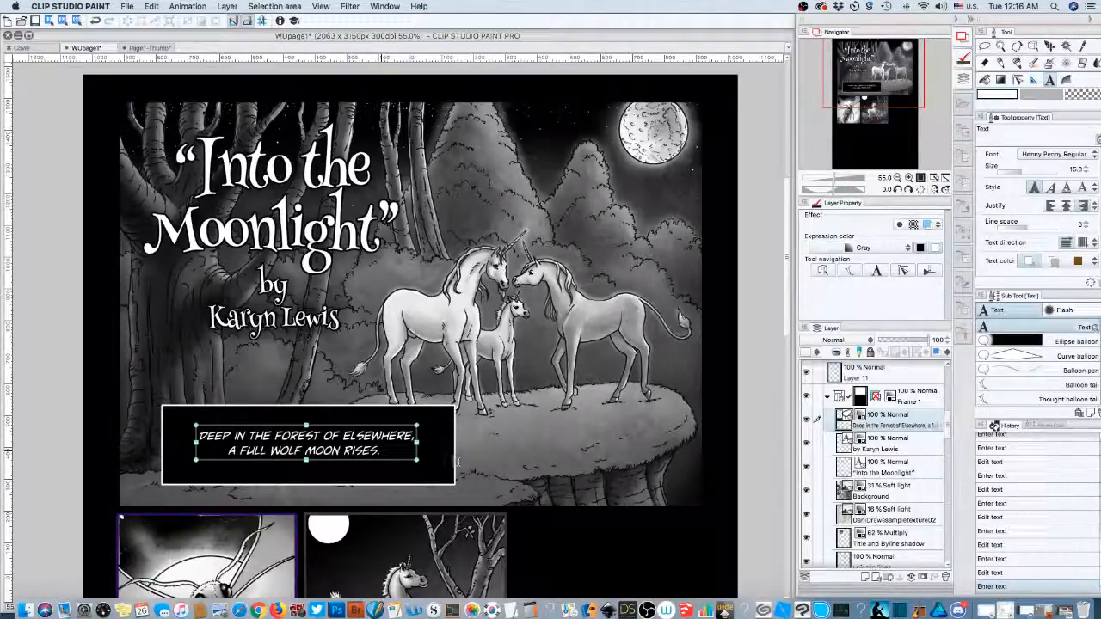
click(389, 449)
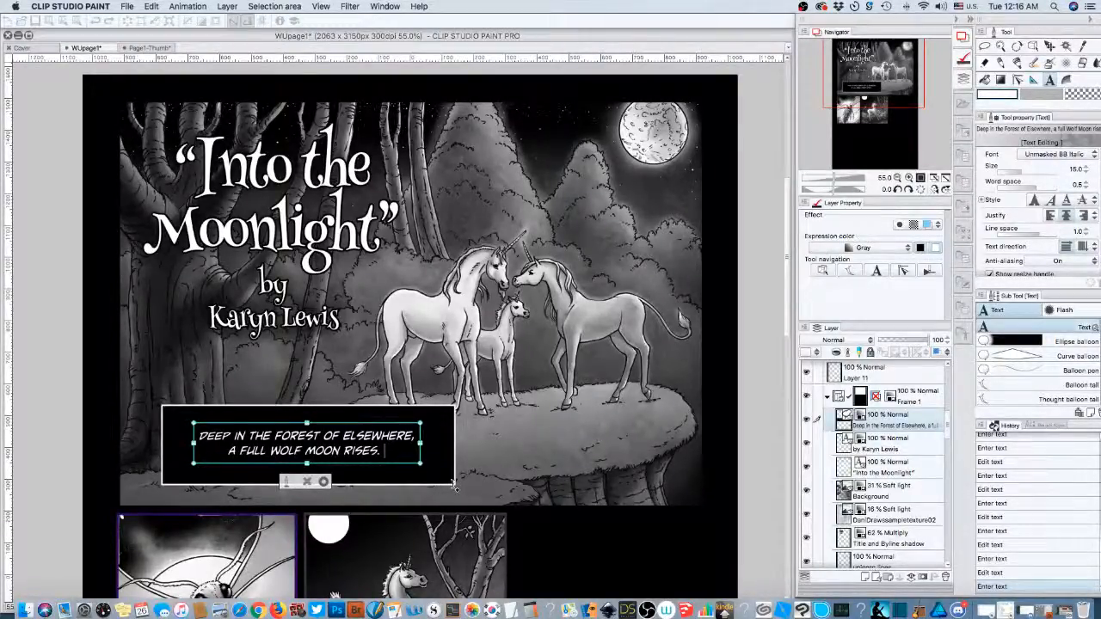
click(455, 488)
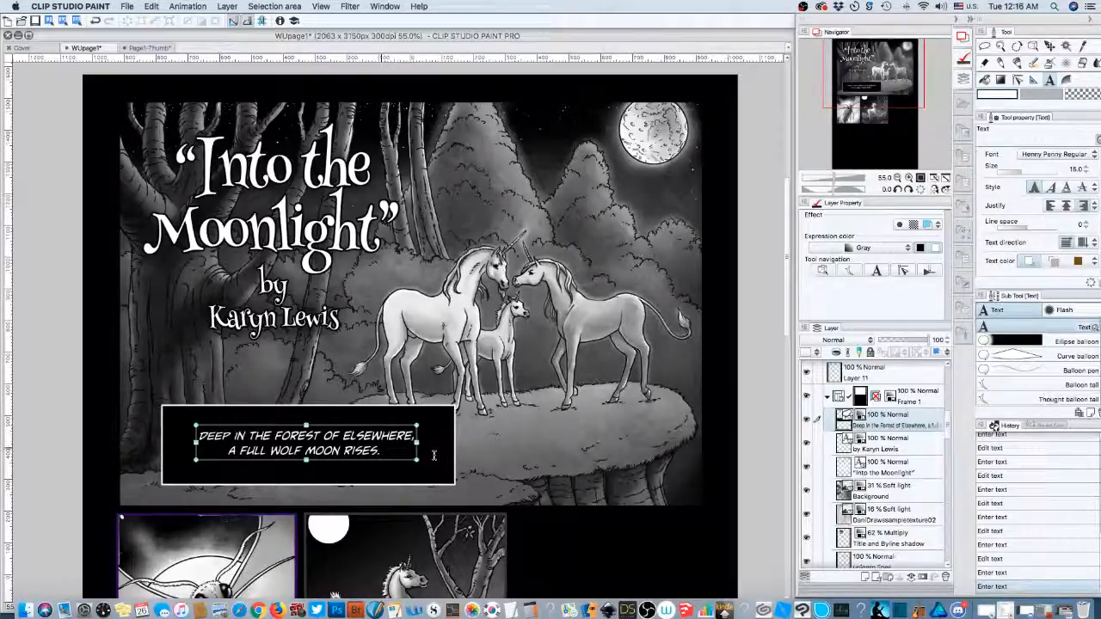
click(387, 450)
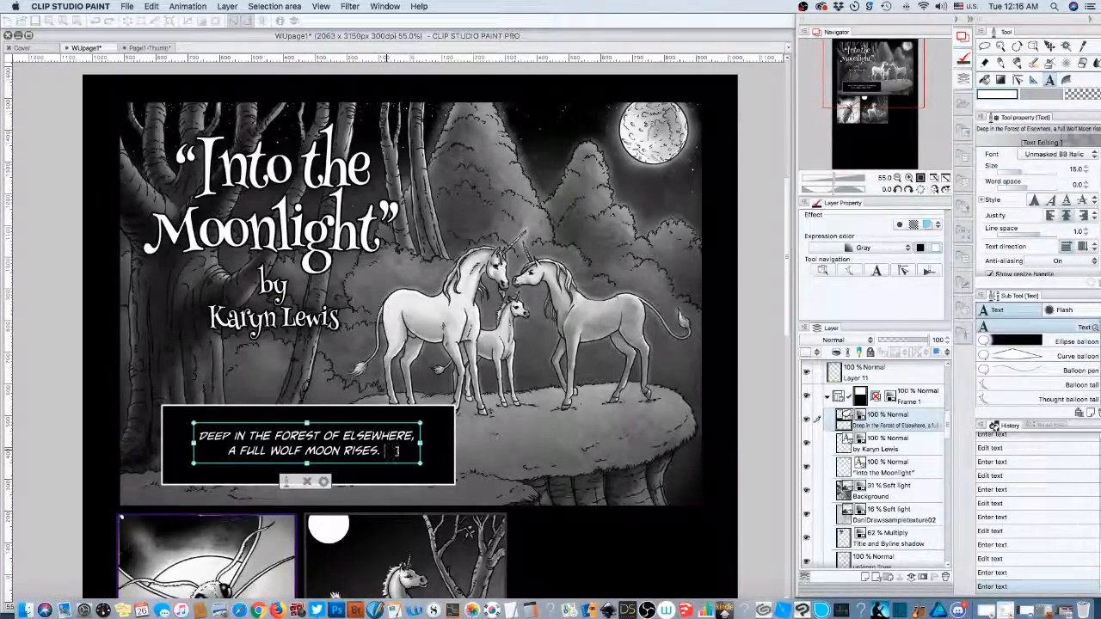
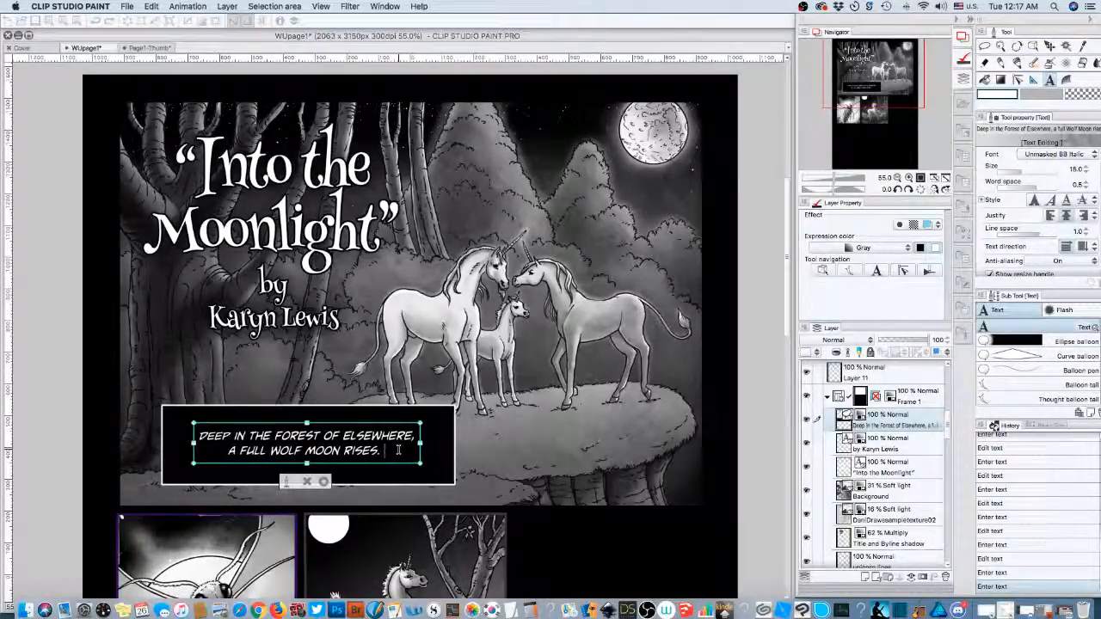
- Append 'A family of unicorns' and a new line 'does something.' to the caption, fixing the typo
text(A FAMILY OF UNICORNS)
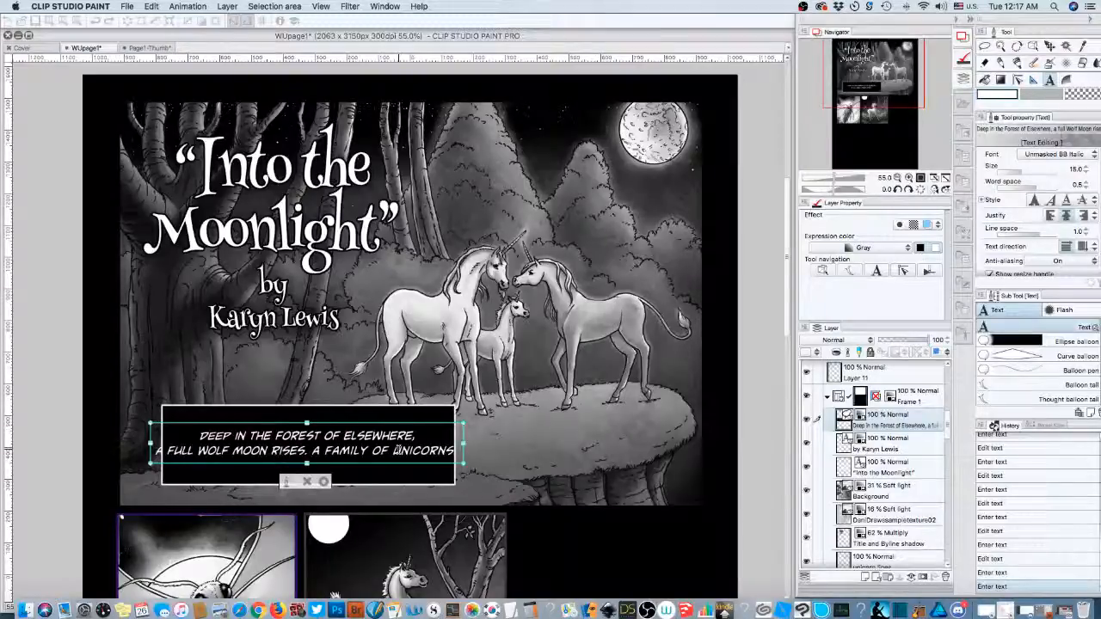
key(BackSpace)
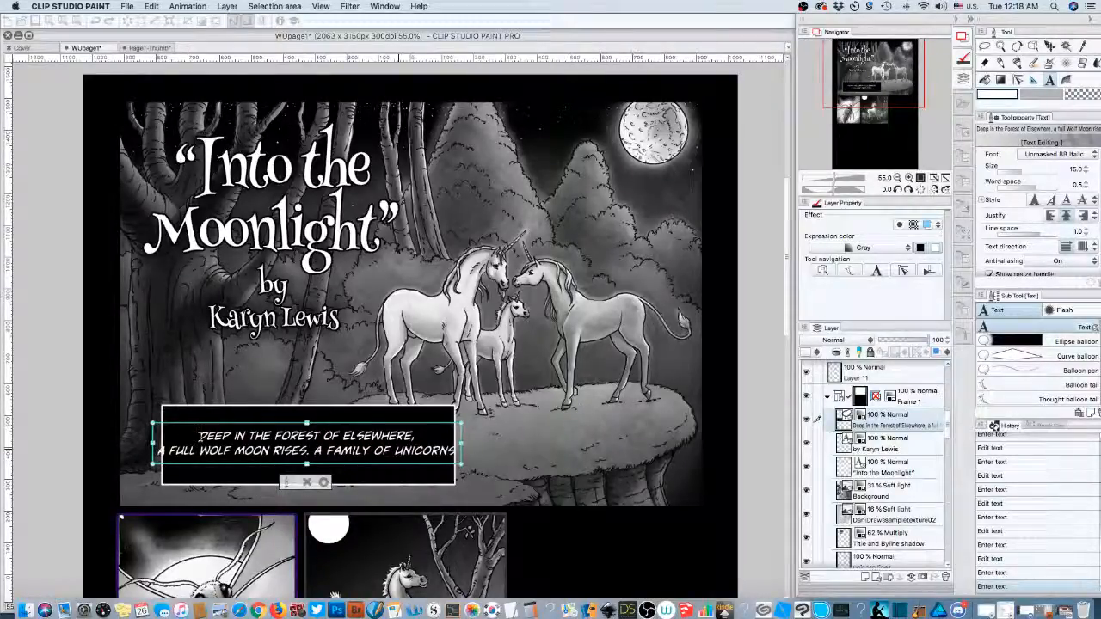
key(Return)
text(does omething.)
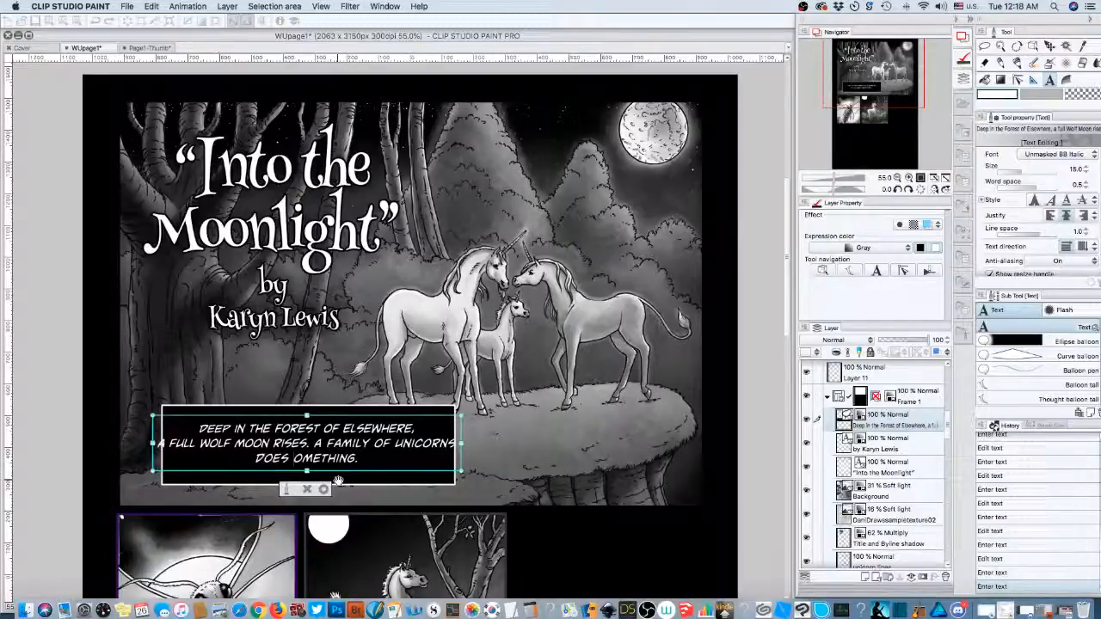
click(289, 458)
text(s)
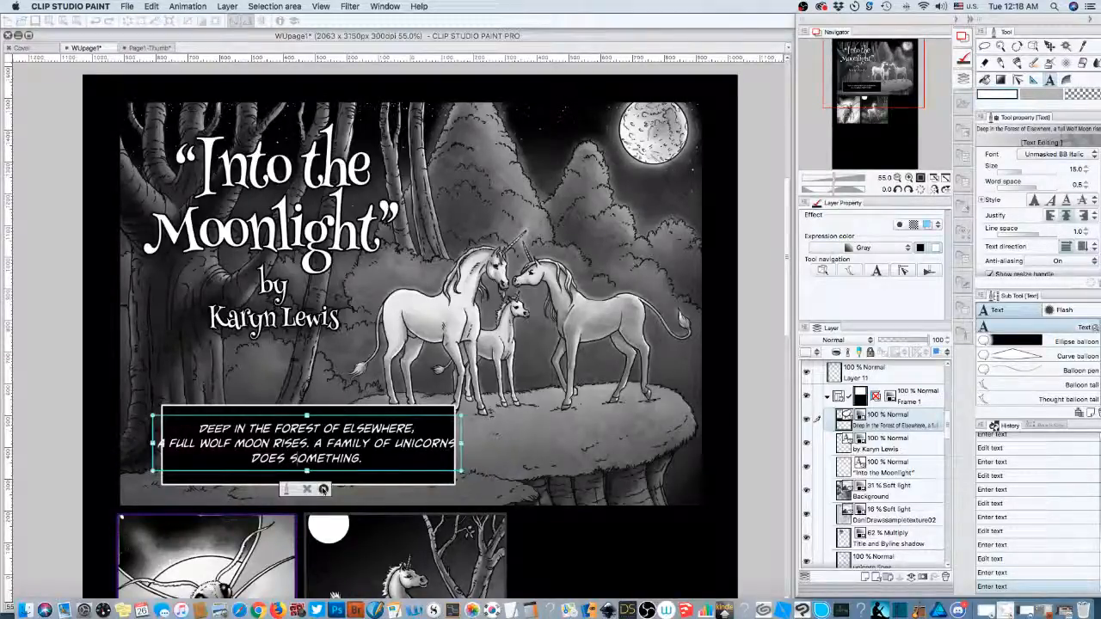
click(323, 488)
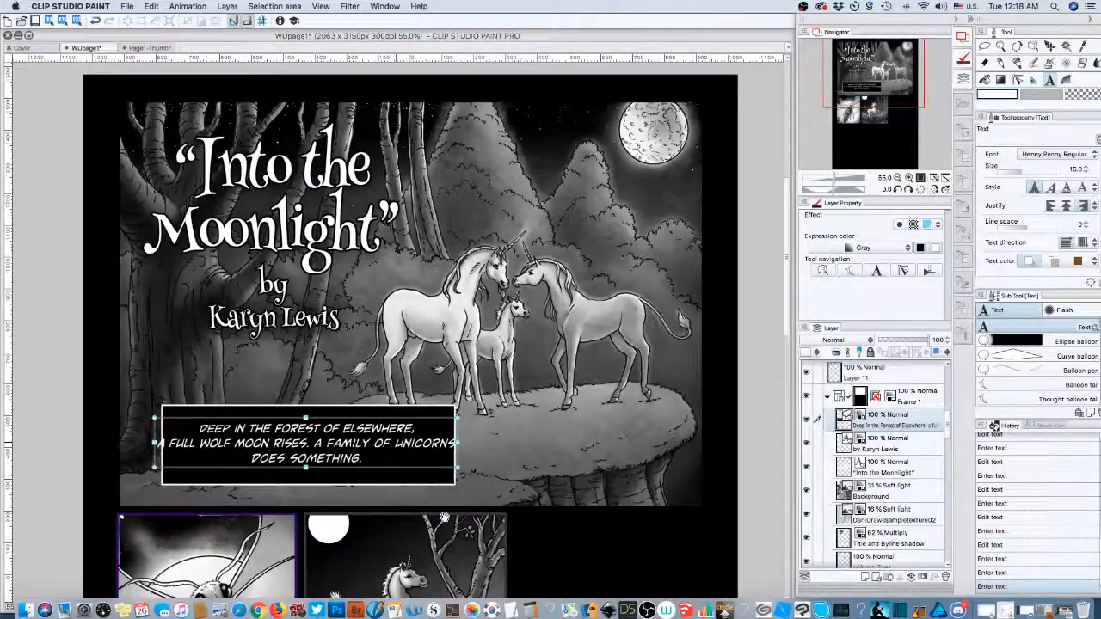
- Break the caption after 'A FAMILY OF' and join 'UNICORNS DOES SOMETHING.' on one line
key(super+z)
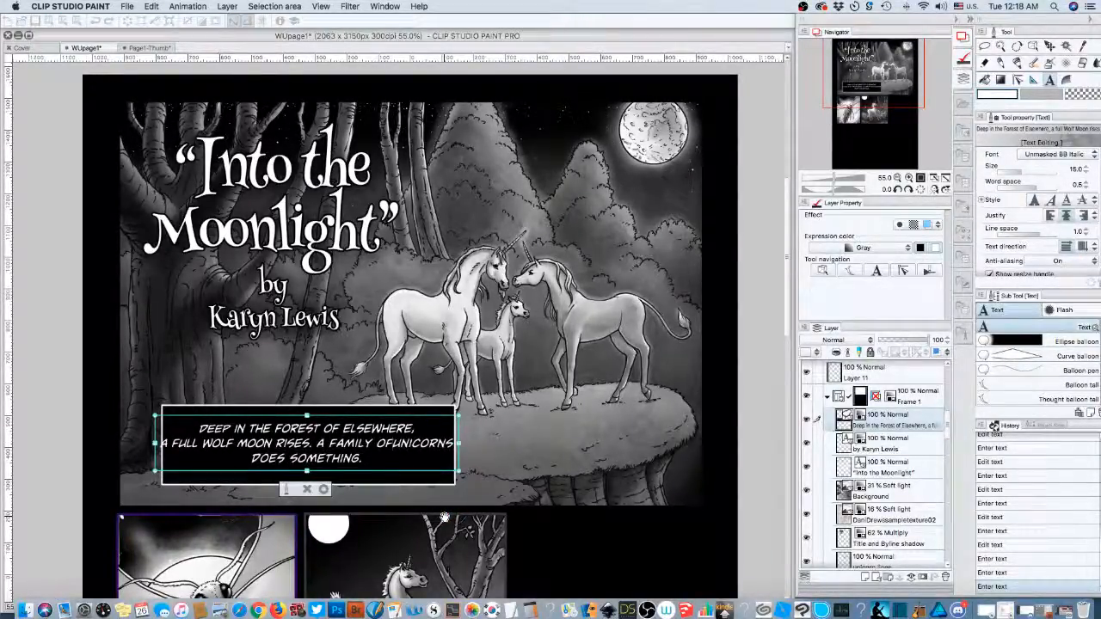
key(super+z)
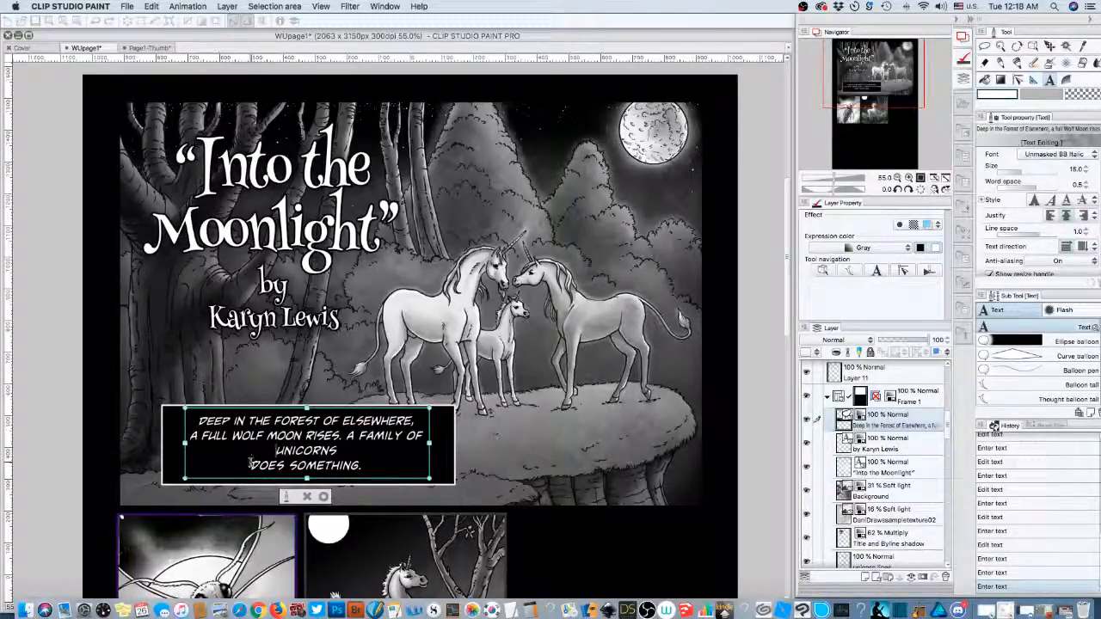
key(super+z)
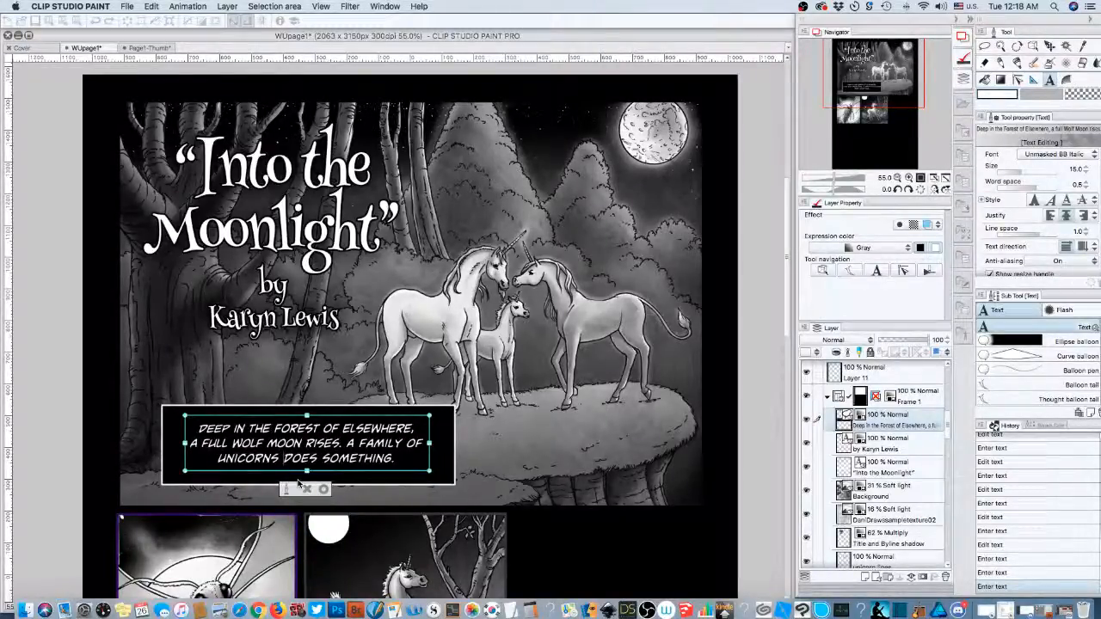
click(458, 488)
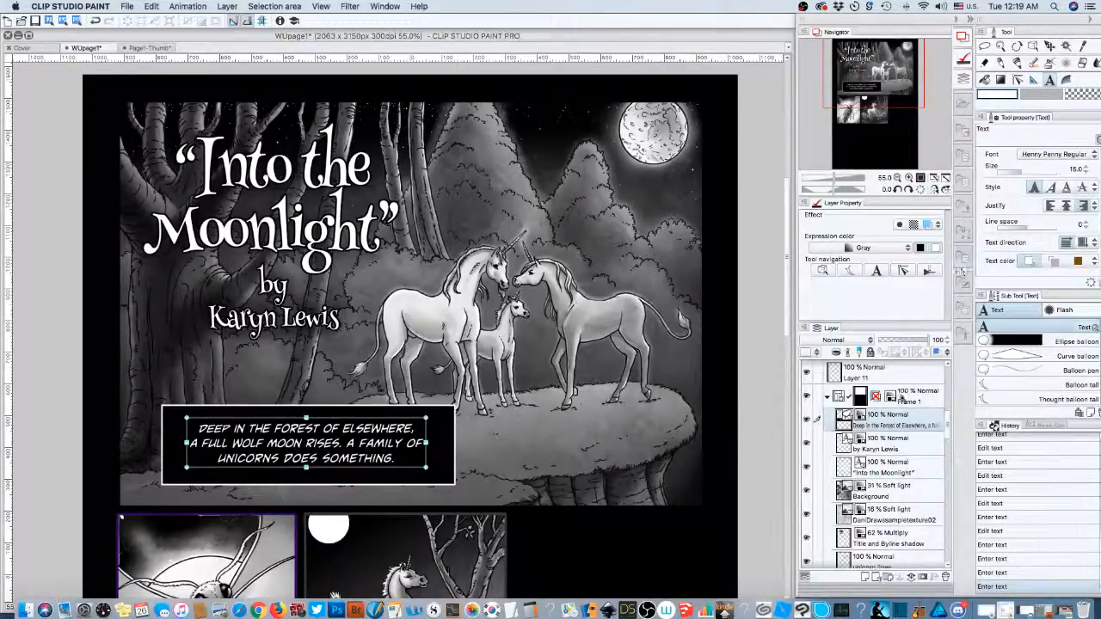
click(447, 454)
click(462, 488)
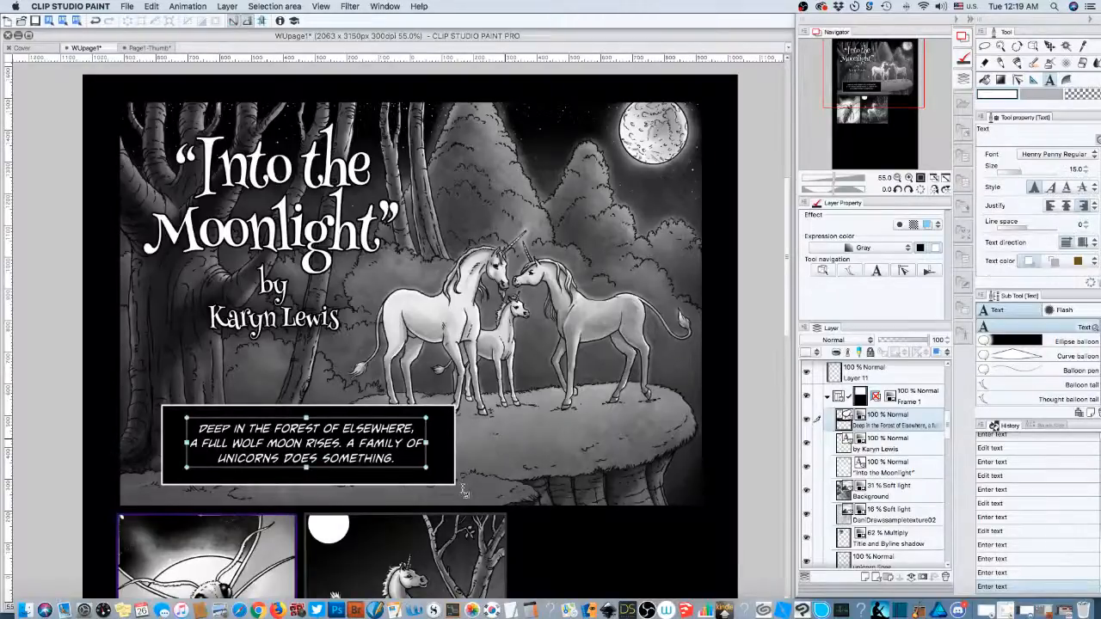
click(1033, 47)
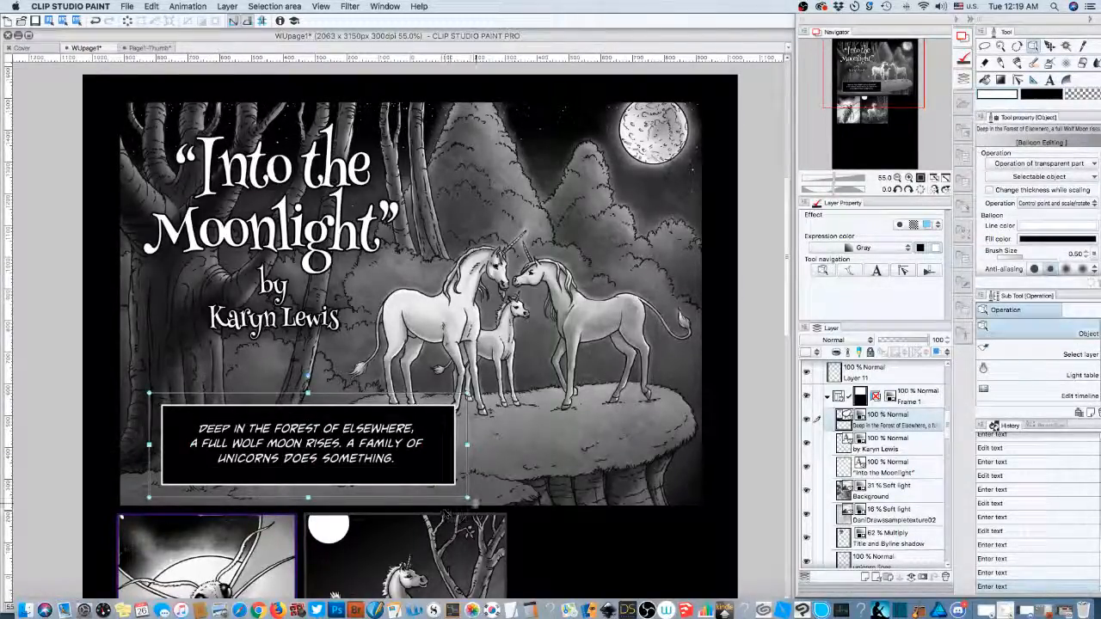
- Shrink the caption's black box so it fits snugly around the three lines of text
drag(467, 497, 396, 463)
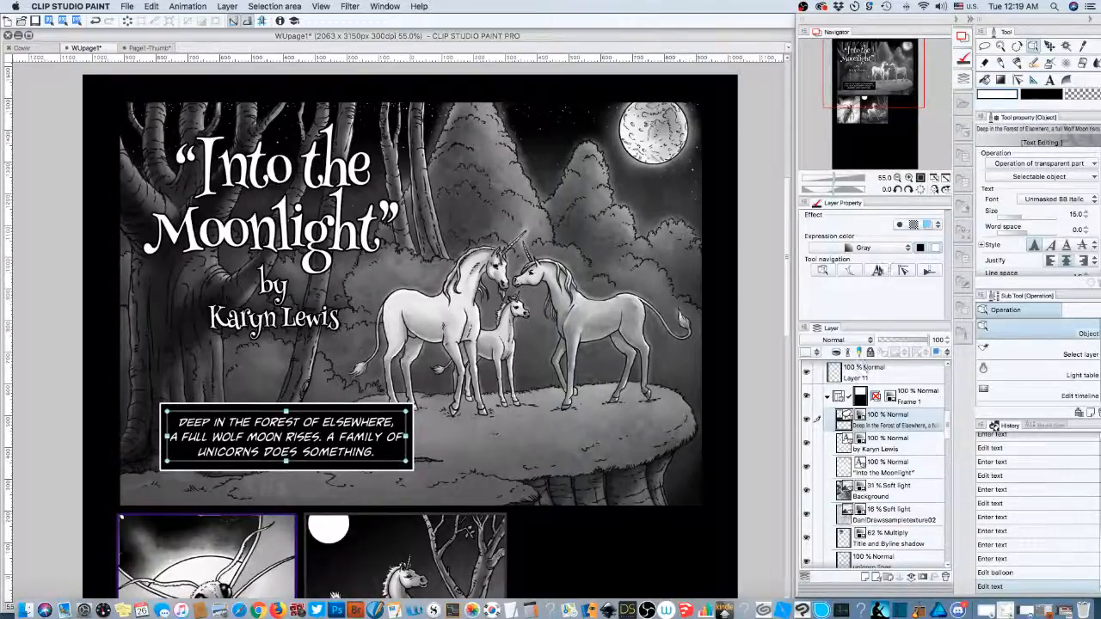
click(877, 270)
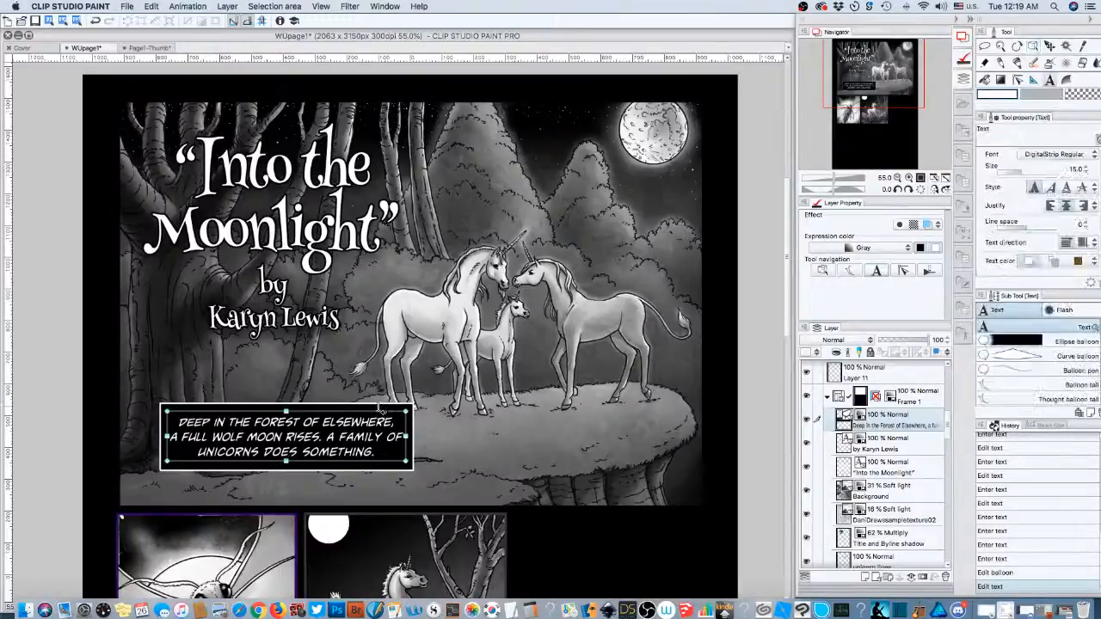
click(379, 409)
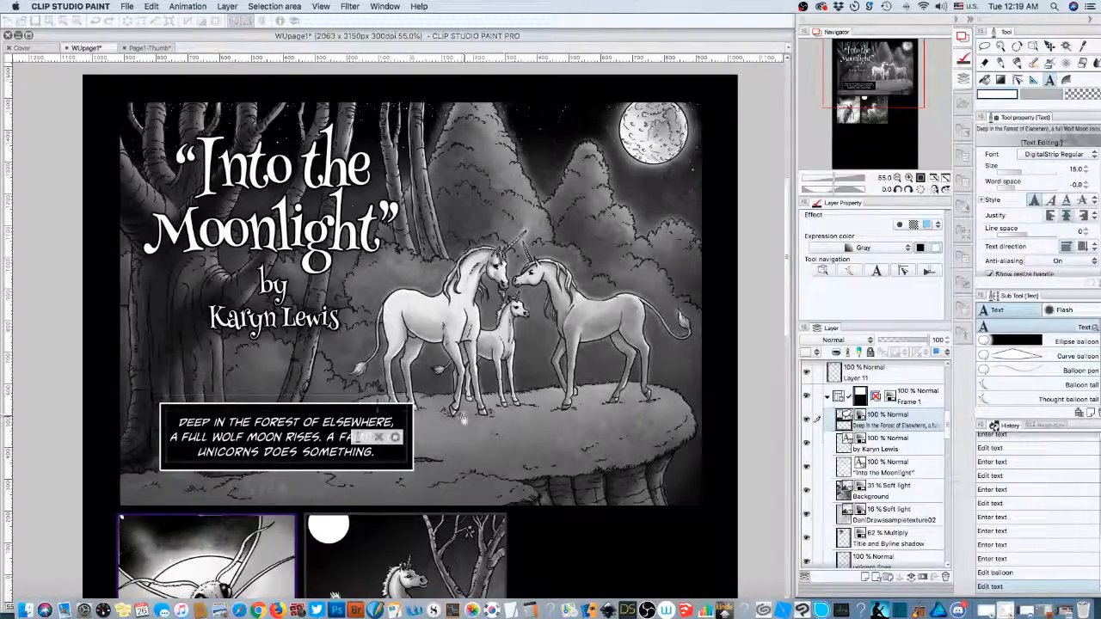
click(409, 475)
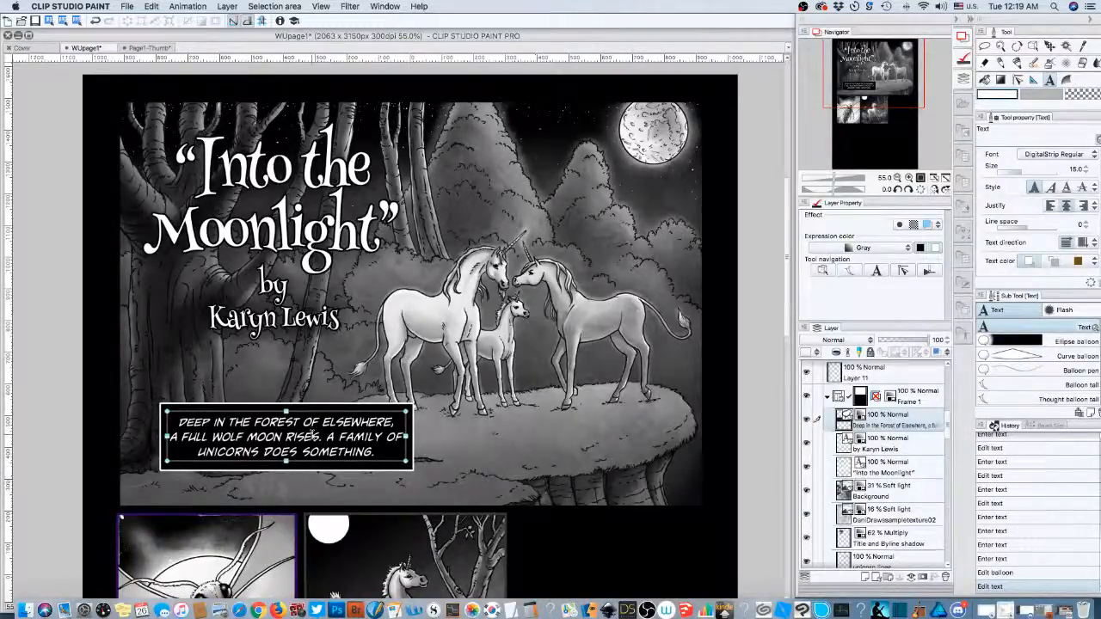
mouse_move(313, 435)
mouse_down()
mouse_move(488, 443)
mouse_move(299, 434)
mouse_move(312, 435)
mouse_up()
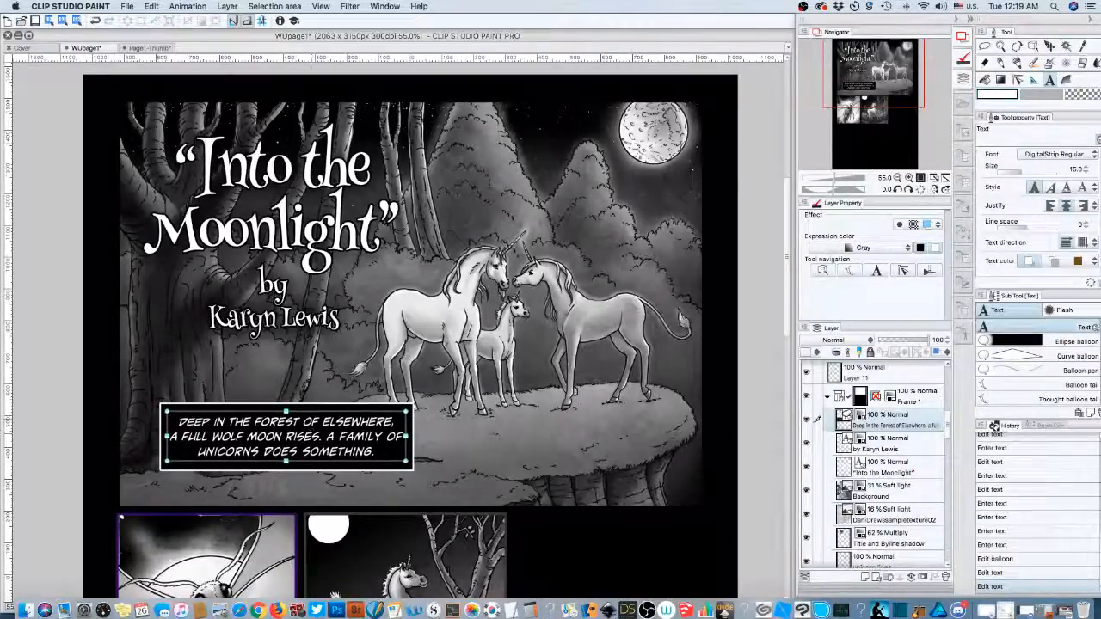
- Discard an accidental empty text entry on the panel and switch to Move layer
click(487, 421)
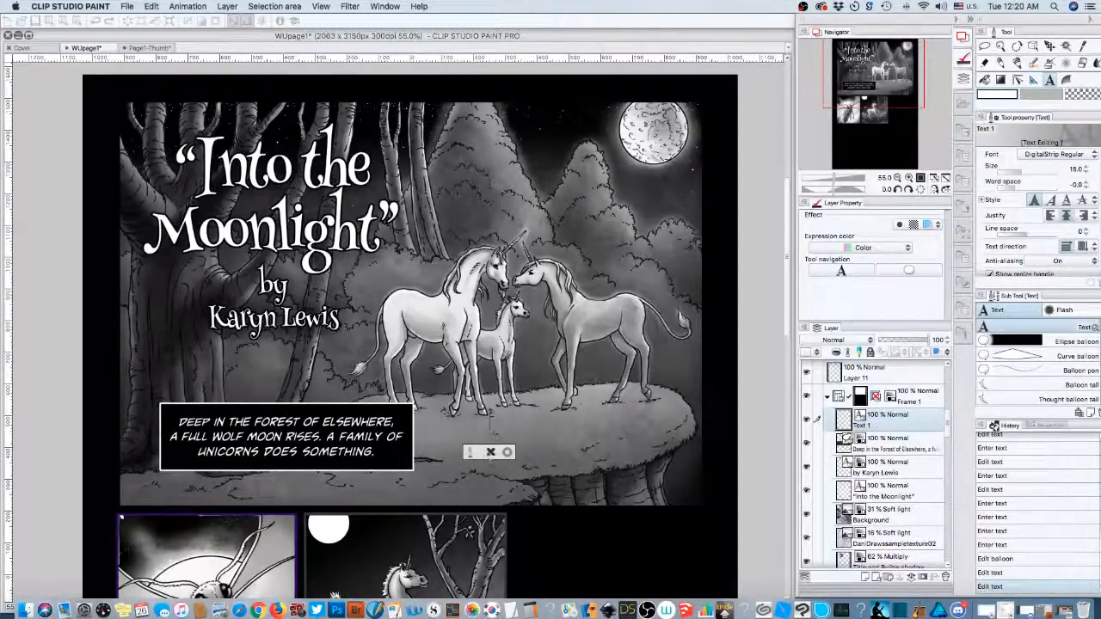
click(491, 451)
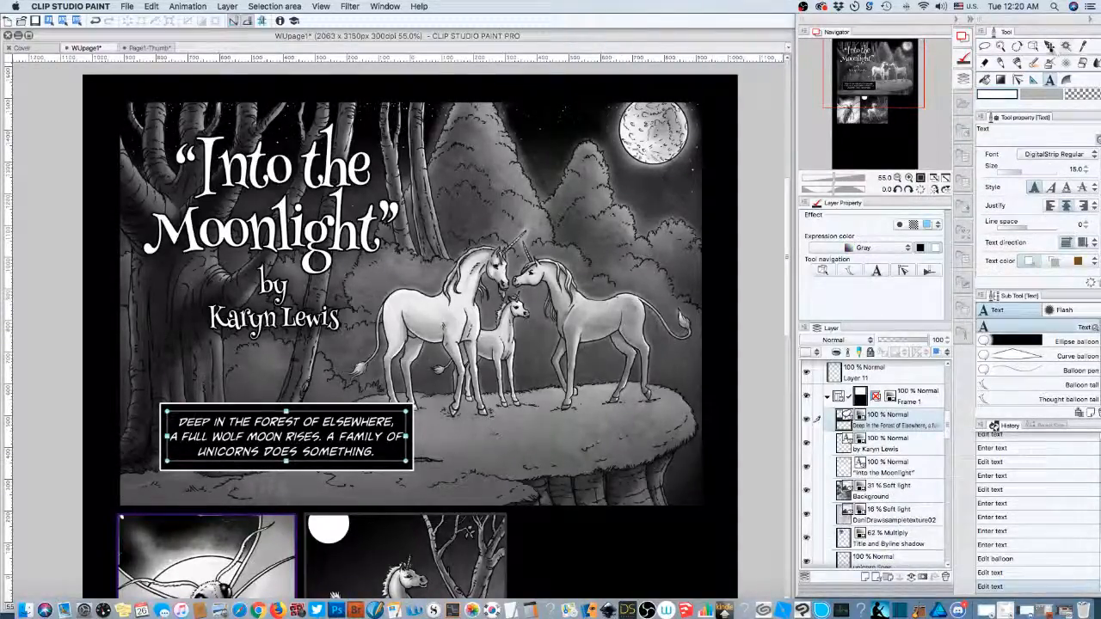
key(k)
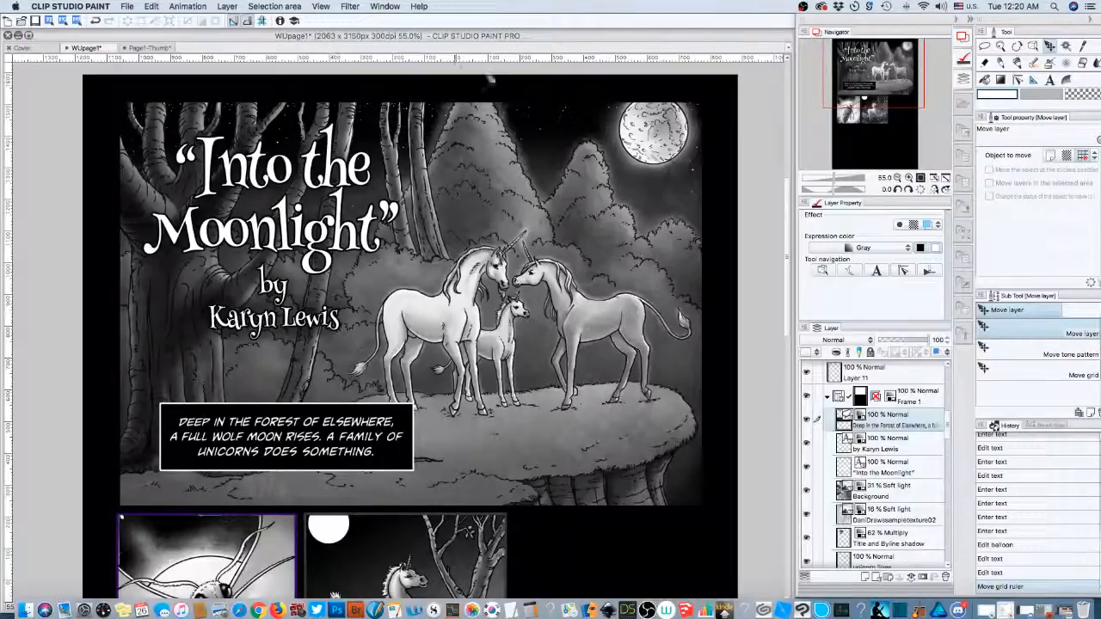
- Nudge the caption balloon right and slightly down with the arrow keys
click(1033, 45)
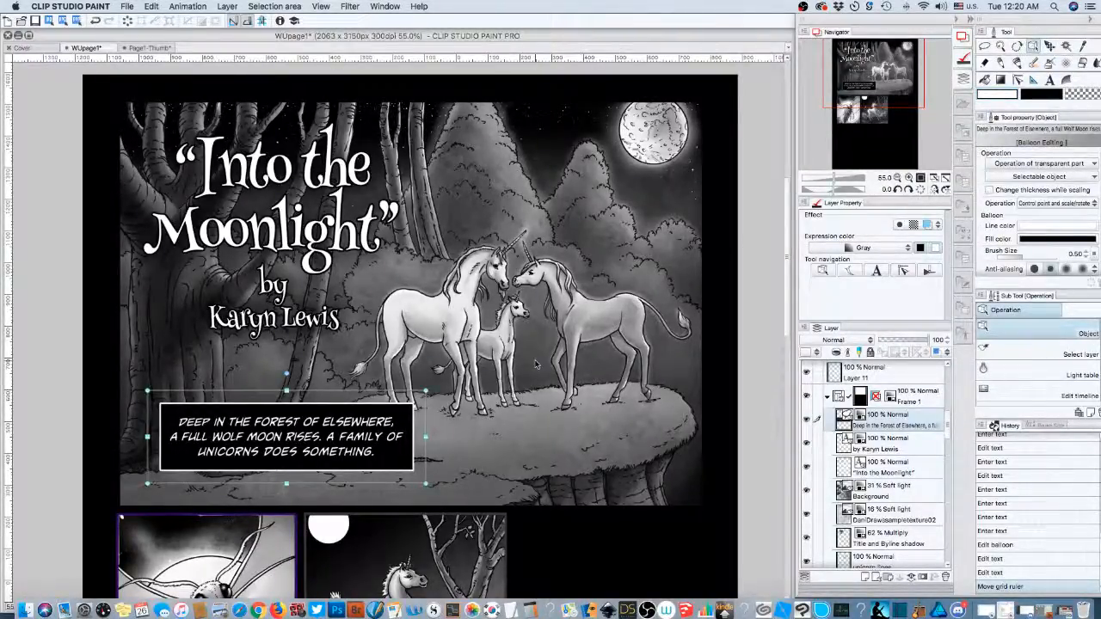
key(Right)
key(Right)
key(Right)
key(Right)
key(Right)
key(Right)
key(Right)
key(Right)
key(Right)
key(Right)
key(Right)
key(Right)
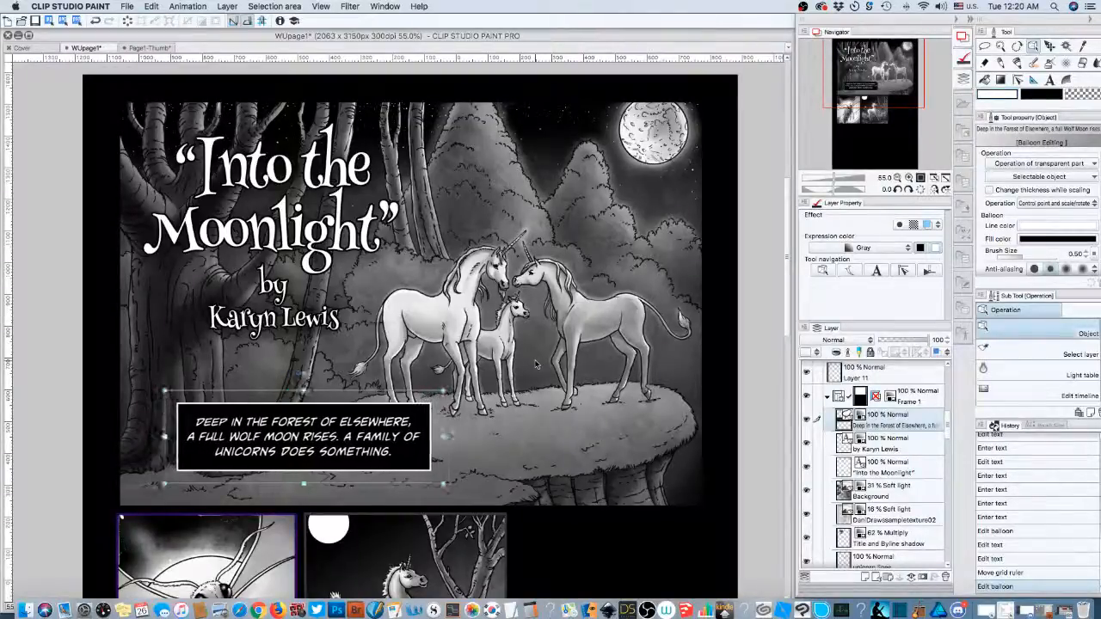
key(Right)
key(Right)
key(Right)
key(Right)
key(Right)
key(Right)
key(Right)
key(Right)
key(Right)
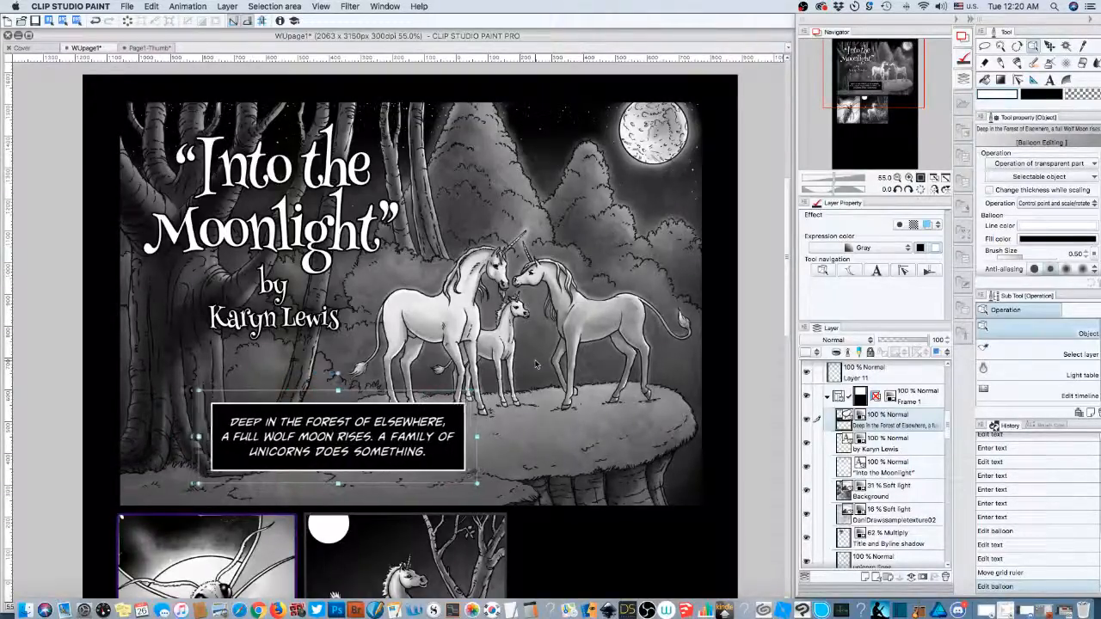
key(Right)
key(Right)
key(Right)
key(Right)
key(Right)
key(Right)
key(Right)
key(Right)
key(Right)
key(Right)
key(Right)
key(Right)
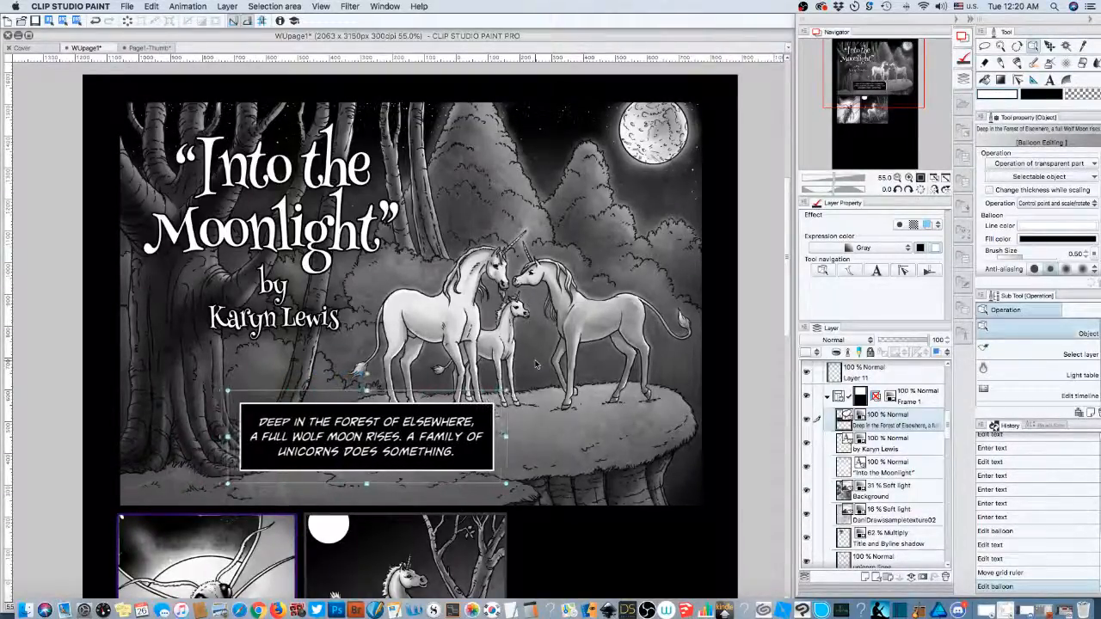
key(Right)
key(Right)
key(Down)
key(Down)
key(Down)
key(Down)
key(Down)
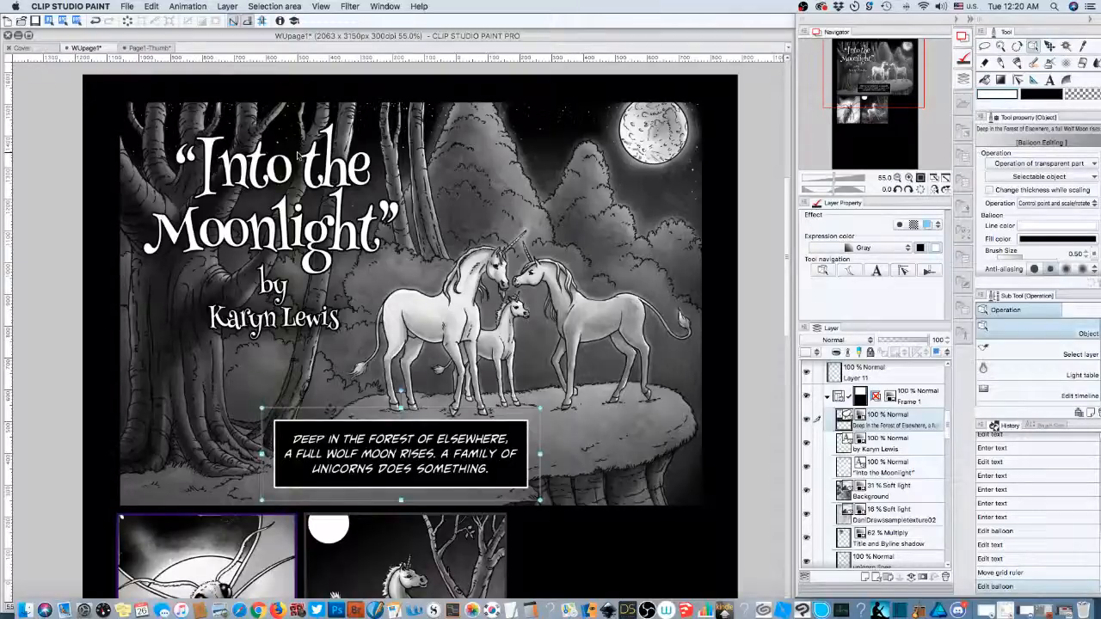
key(Right)
key(Right)
key(Right)
key(Right)
key(Right)
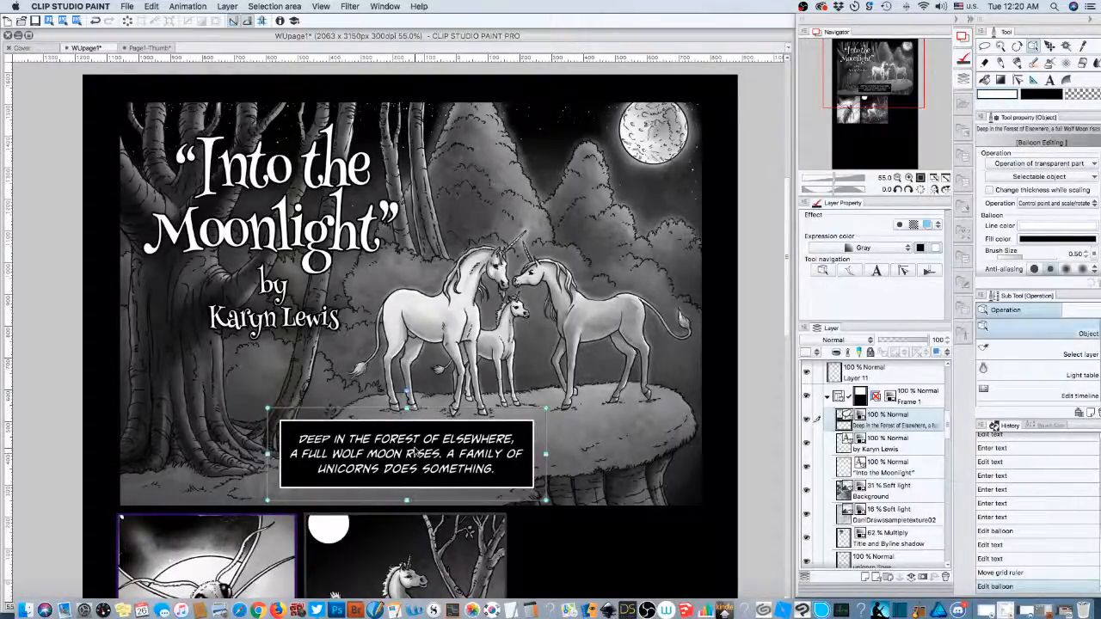
key(Left)
key(Left)
key(Left)
key(Left)
key(Left)
key(Left)
key(Left)
key(Left)
key(Left)
key(Left)
key(Left)
key(Left)
key(Left)
key(Left)
key(Left)
key(Left)
key(Left)
key(Left)
key(Left)
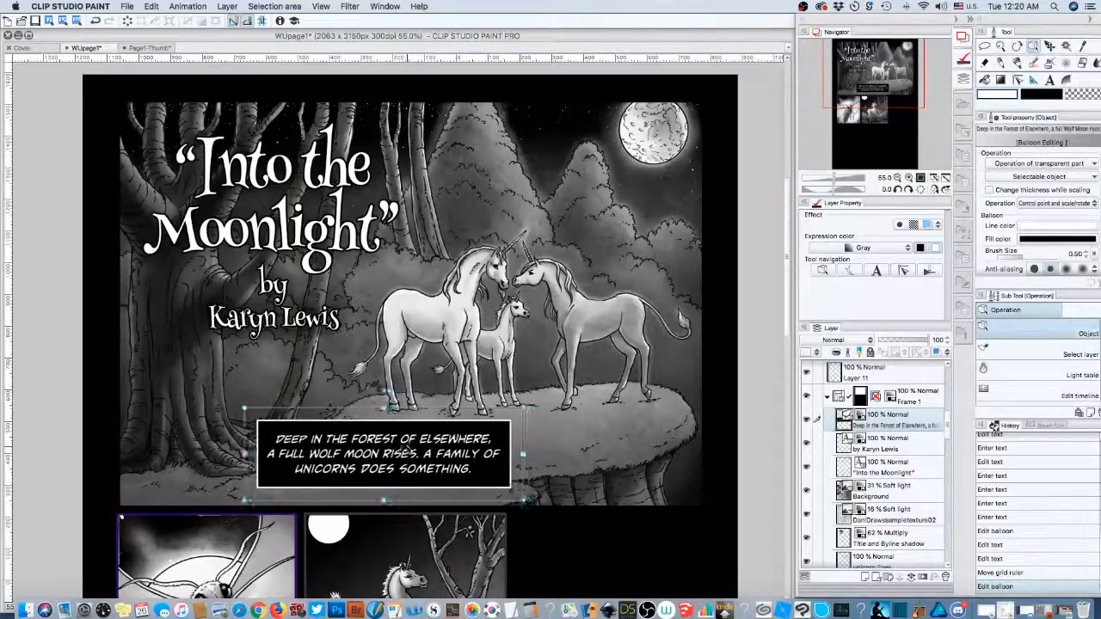
key(Left)
key(Left)
key(Left)
key(Left)
key(Left)
key(Up)
key(Up)
key(Up)
key(Up)
key(Up)
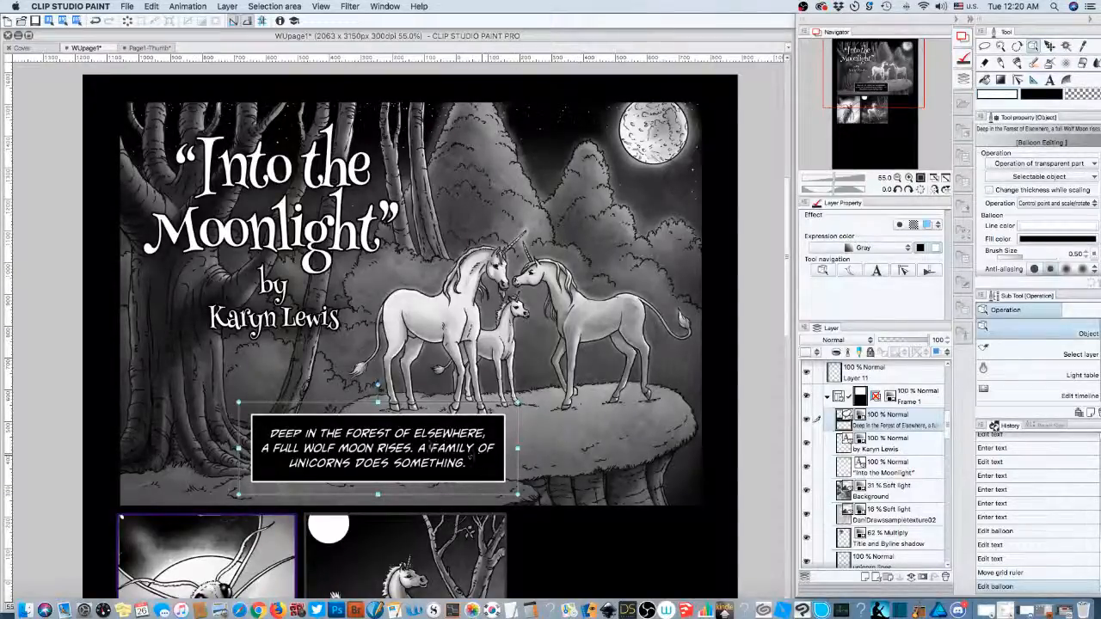
- Settle the text inside its box, undo the stray background change, and move the caption left
mouse_move(486, 454)
mouse_down()
mouse_move(428, 445)
mouse_move(444, 469)
mouse_move(481, 469)
mouse_move(471, 471)
mouse_move(482, 459)
mouse_up()
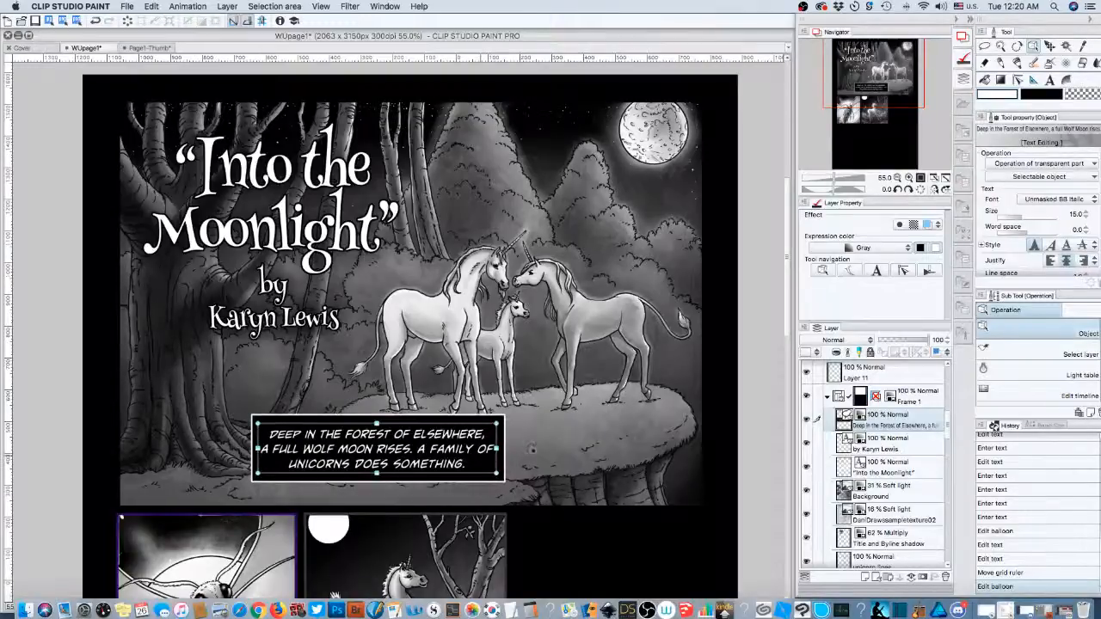
click(531, 451)
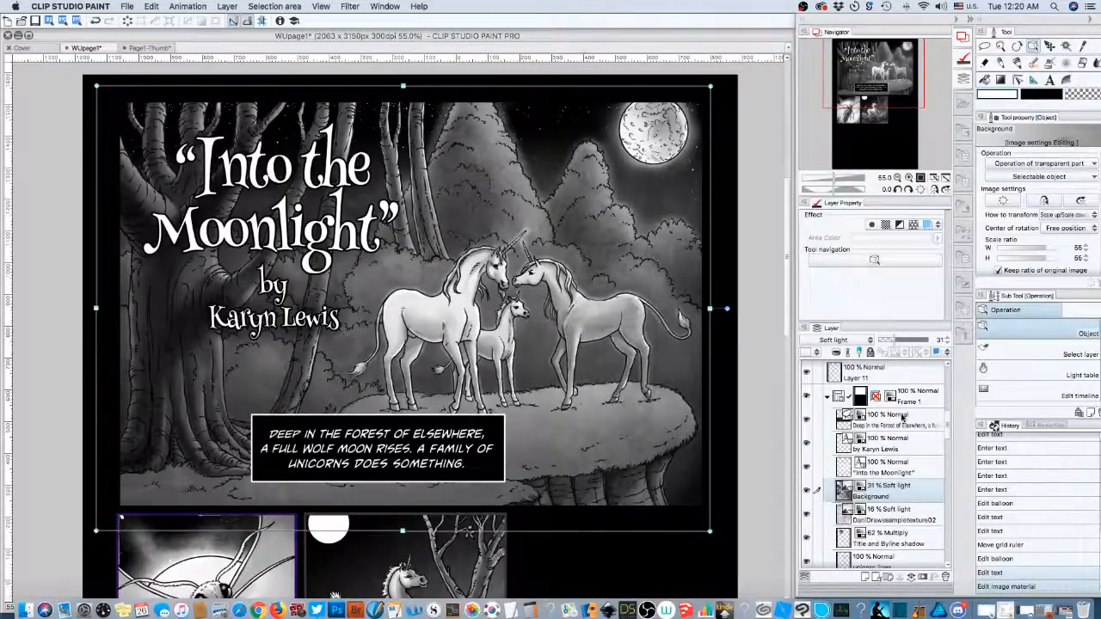
key(super+z)
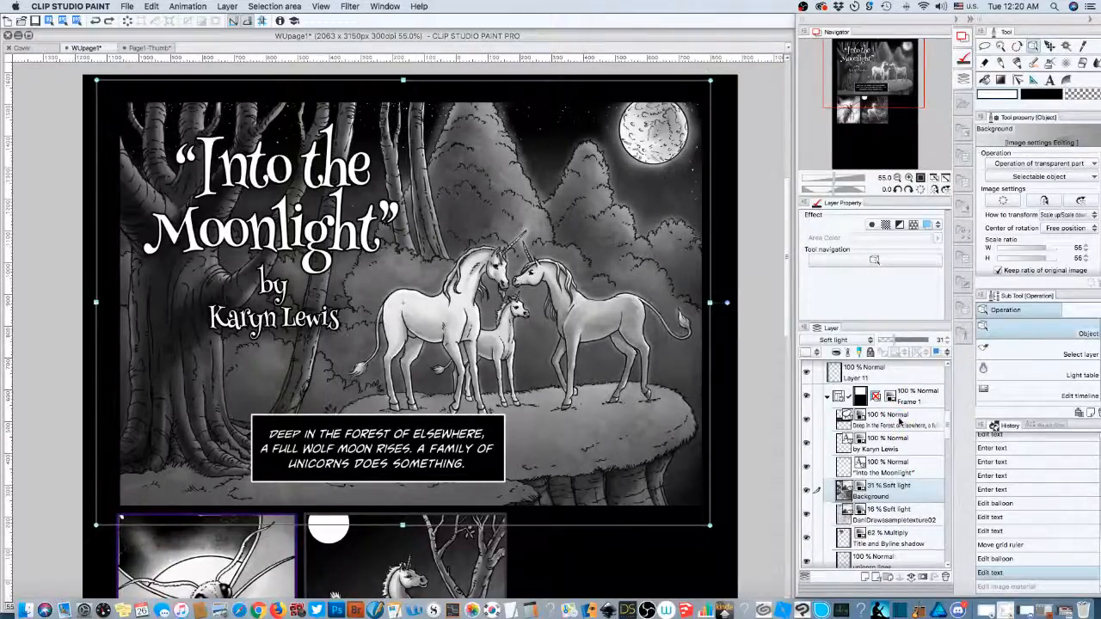
click(900, 421)
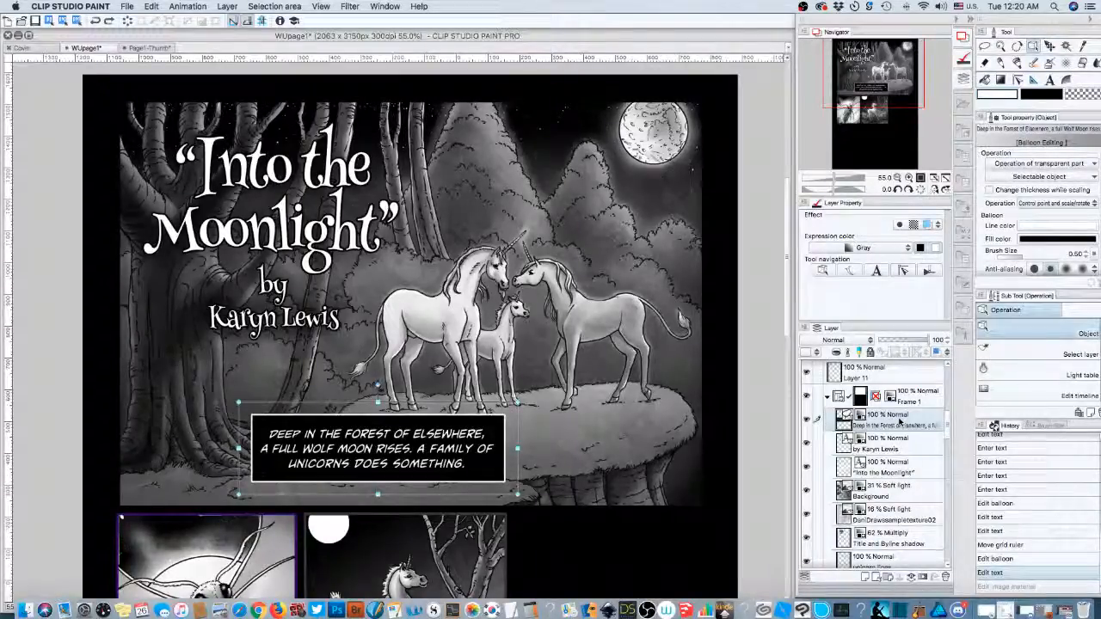
key(Left)
key(Left)
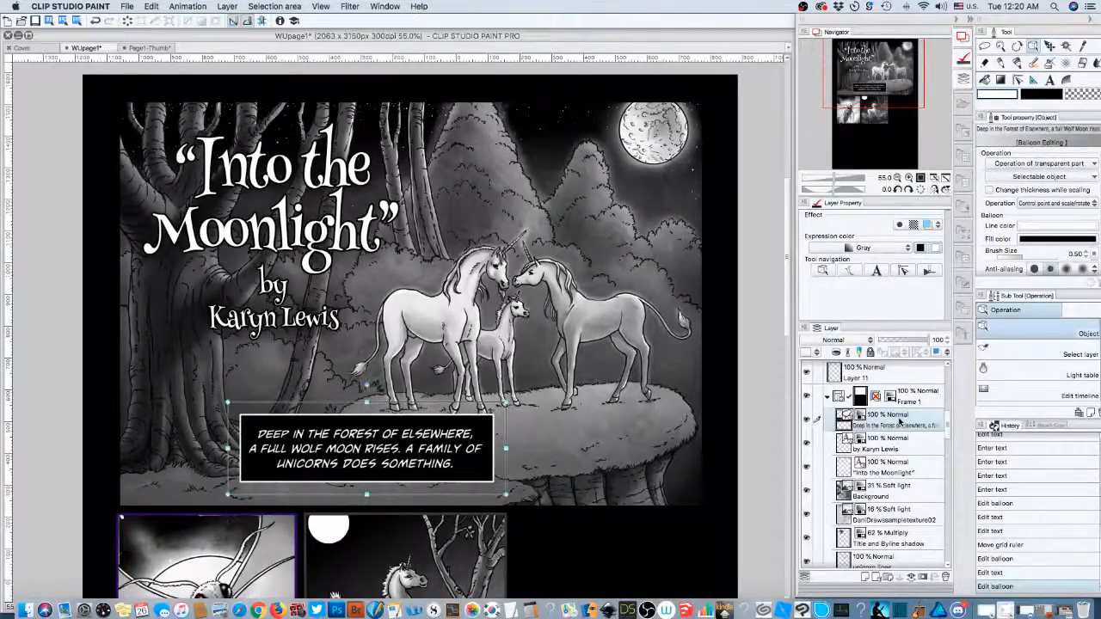
key(Left)
key(Left)
key(Left)
key(Left)
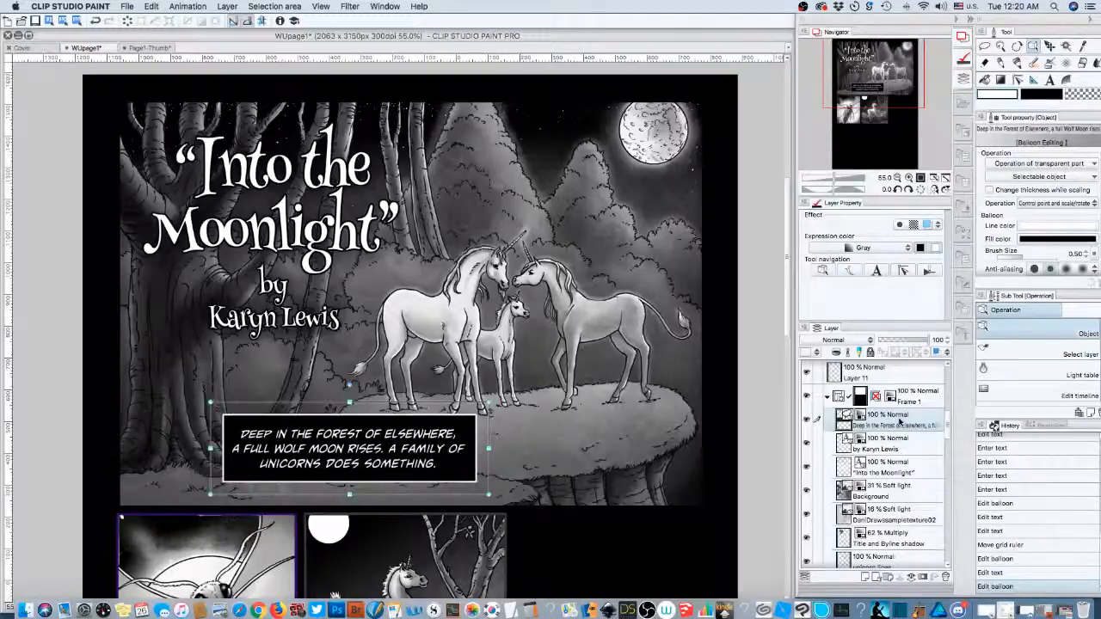
key(Left)
key(Left)
key(Left)
key(Left)
key(Left)
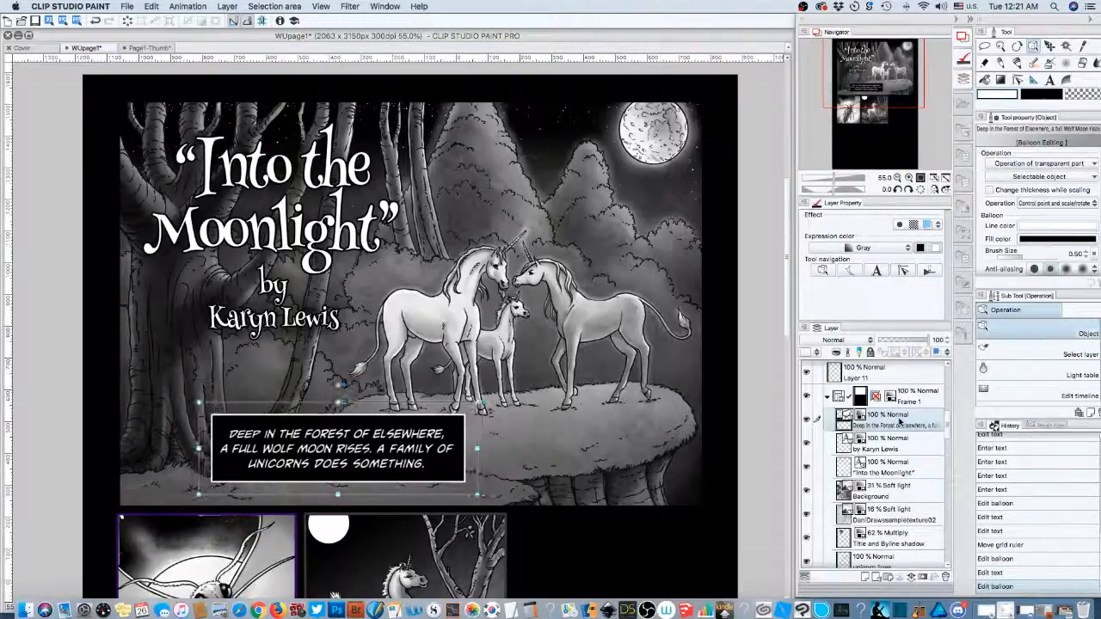
key(Left)
key(Left)
key(Left)
key(Left)
key(Left)
key(Left)
key(Left)
key(Left)
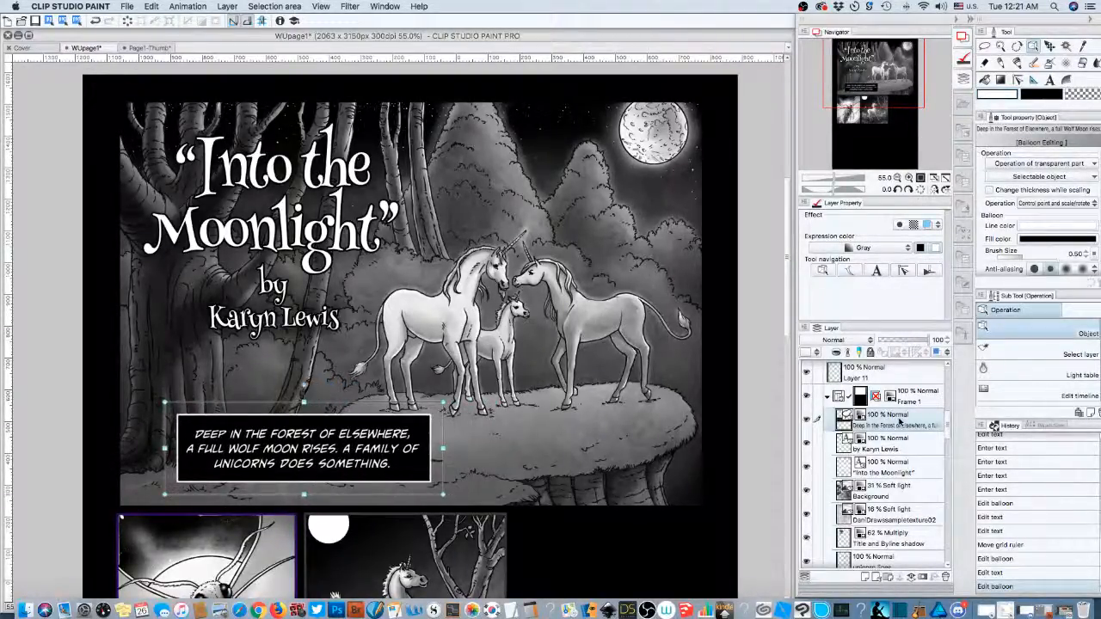
key(Left)
key(Left)
key(Left)
key(Left)
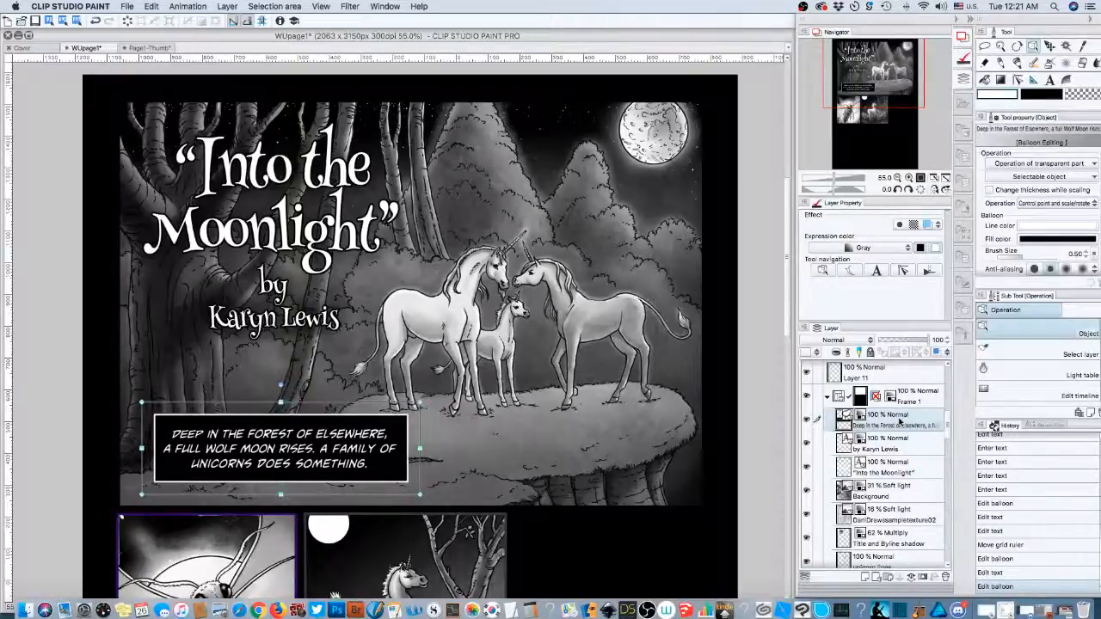
- Widen the caption box across the panel and lower its top edge into a thin strip
key(Left)
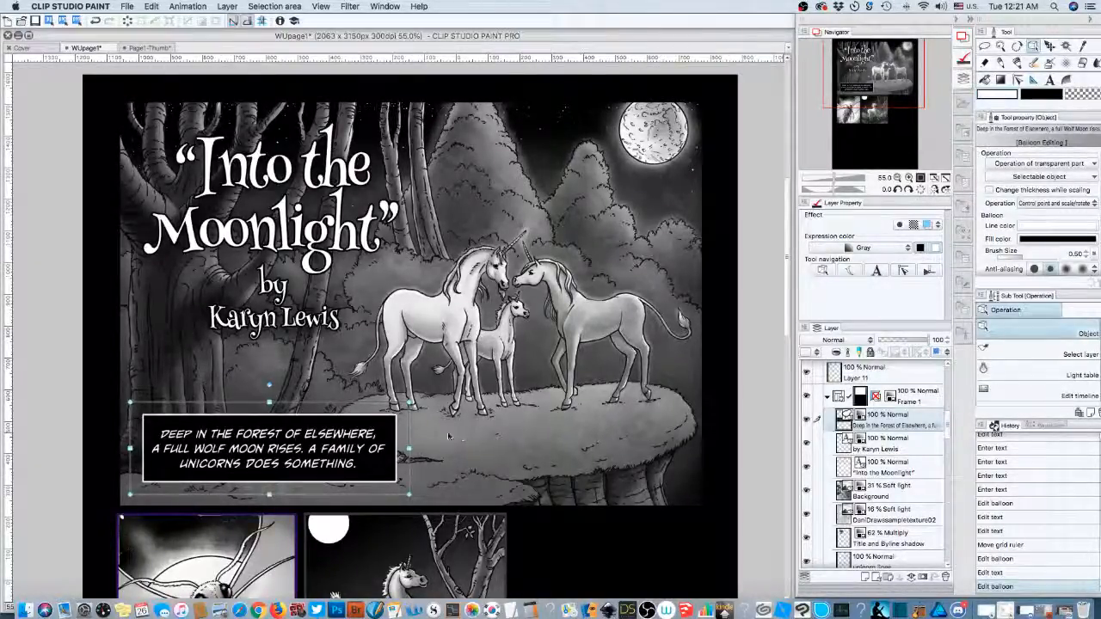
drag(409, 449, 694, 465)
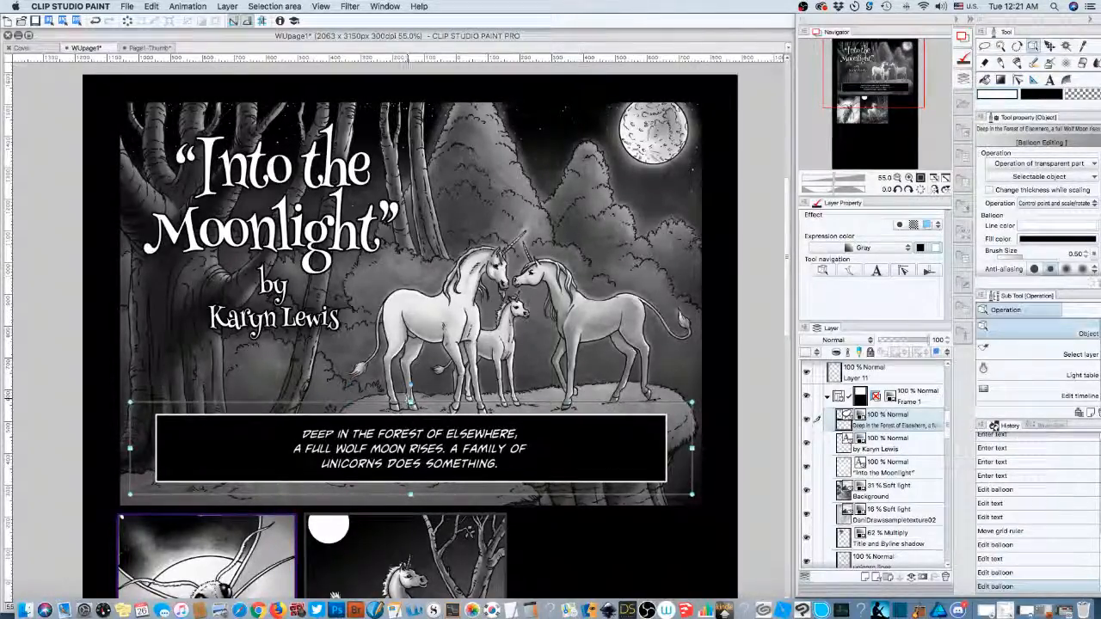
drag(410, 401, 411, 449)
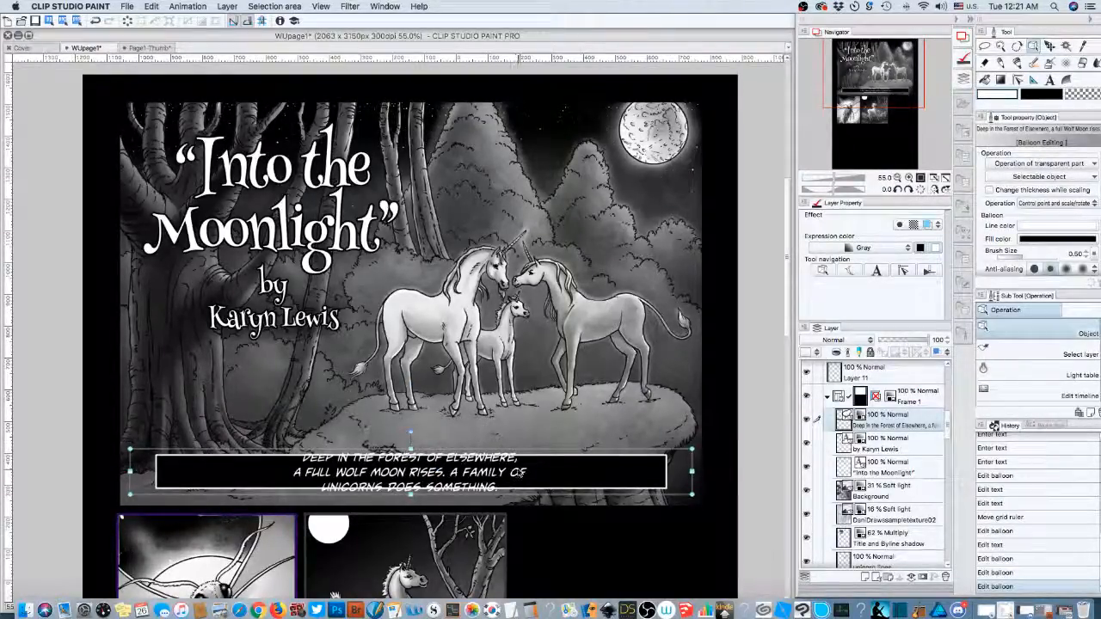
- Fine-tune the caption strip's vertical position with Shift+arrow nudges
key(shift+Up)
key(shift+Up)
key(shift+Up)
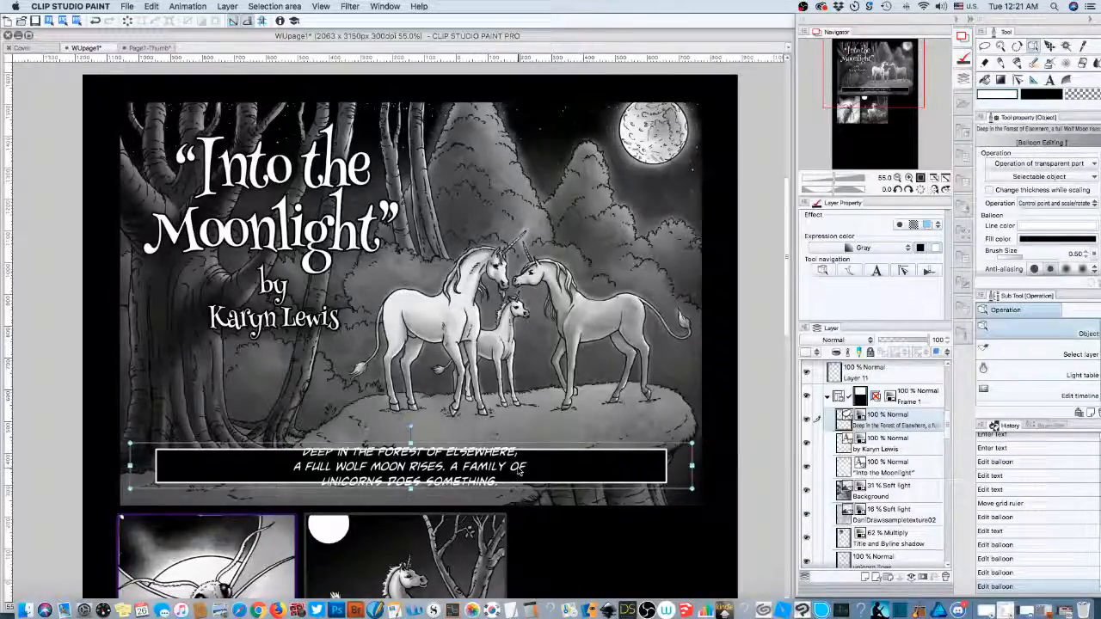
key(shift+Up)
key(shift+Up)
key(shift+Up)
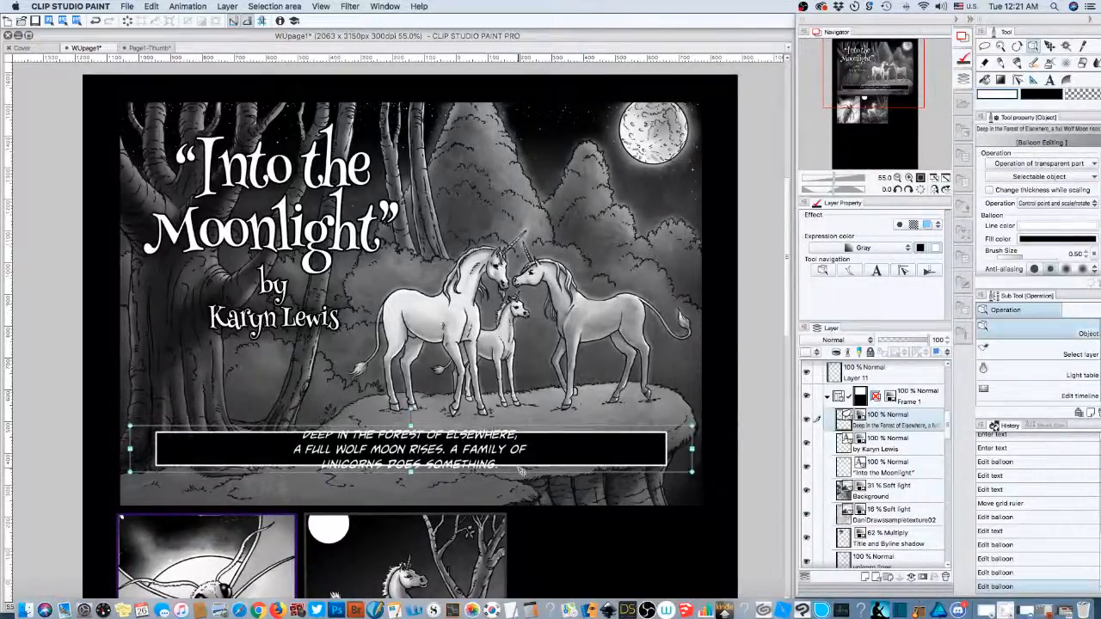
key(shift+Down)
key(shift+Down)
key(shift+Down)
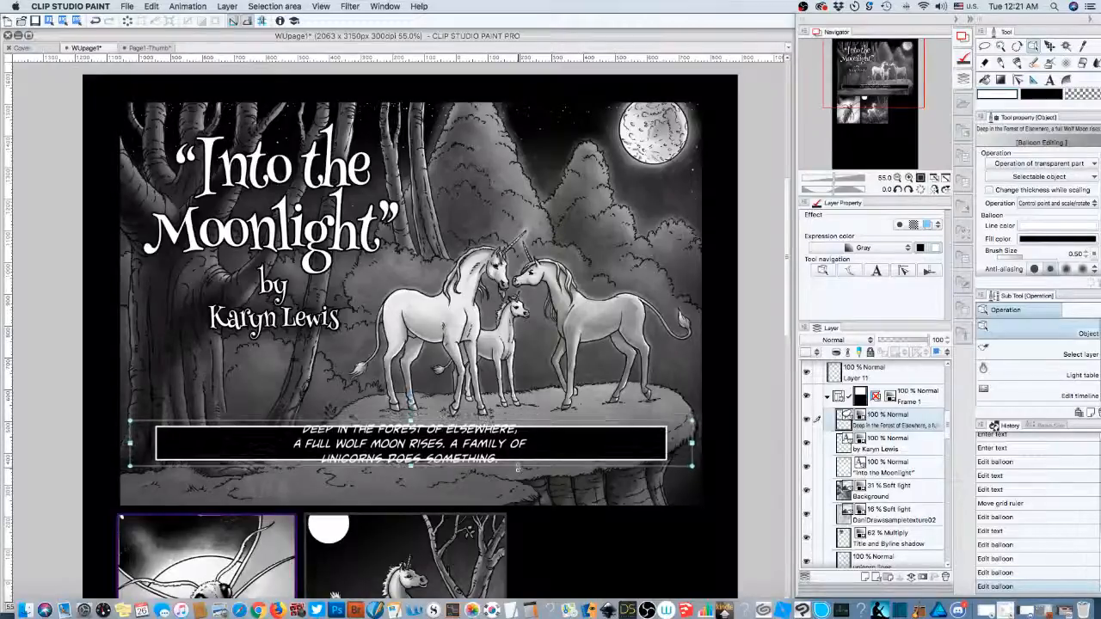
key(shift+Down)
key(shift+Down)
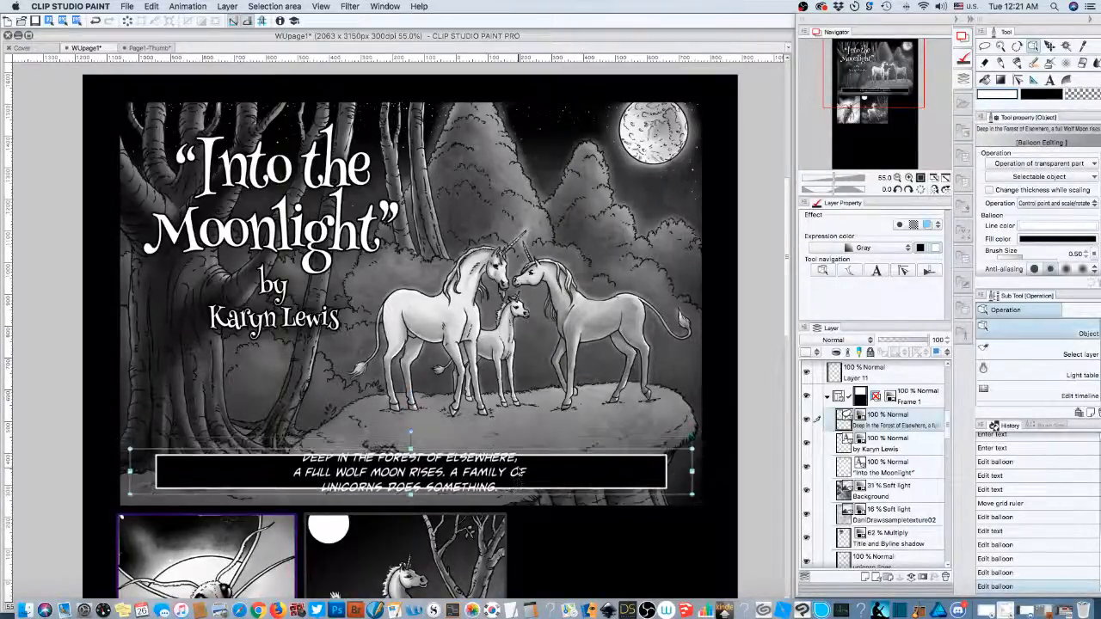
key(shift+Down)
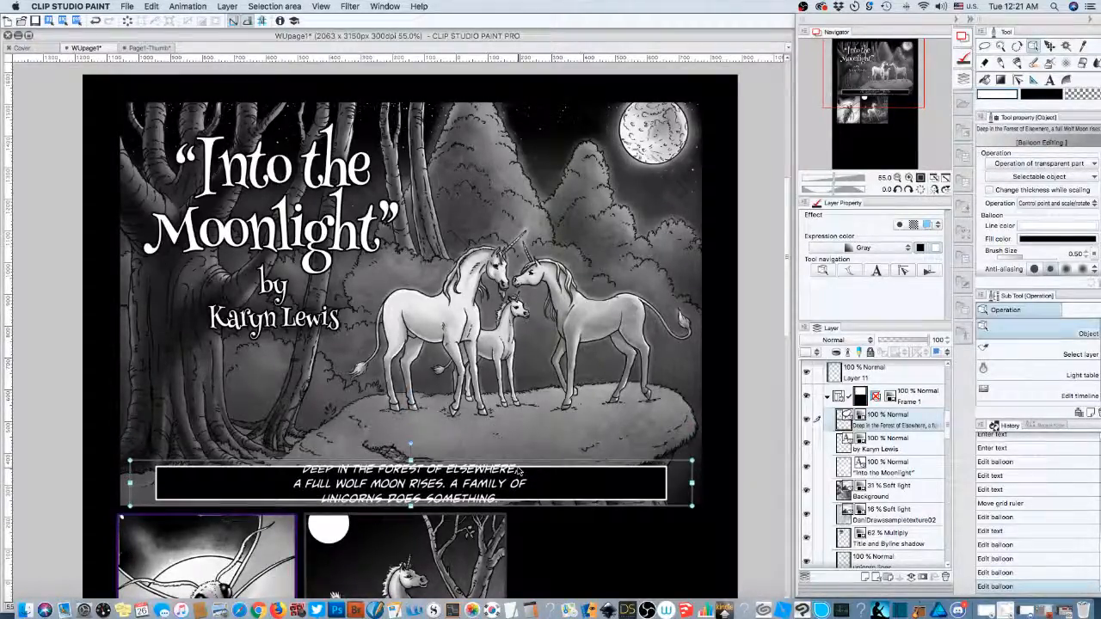
key(shift+Up)
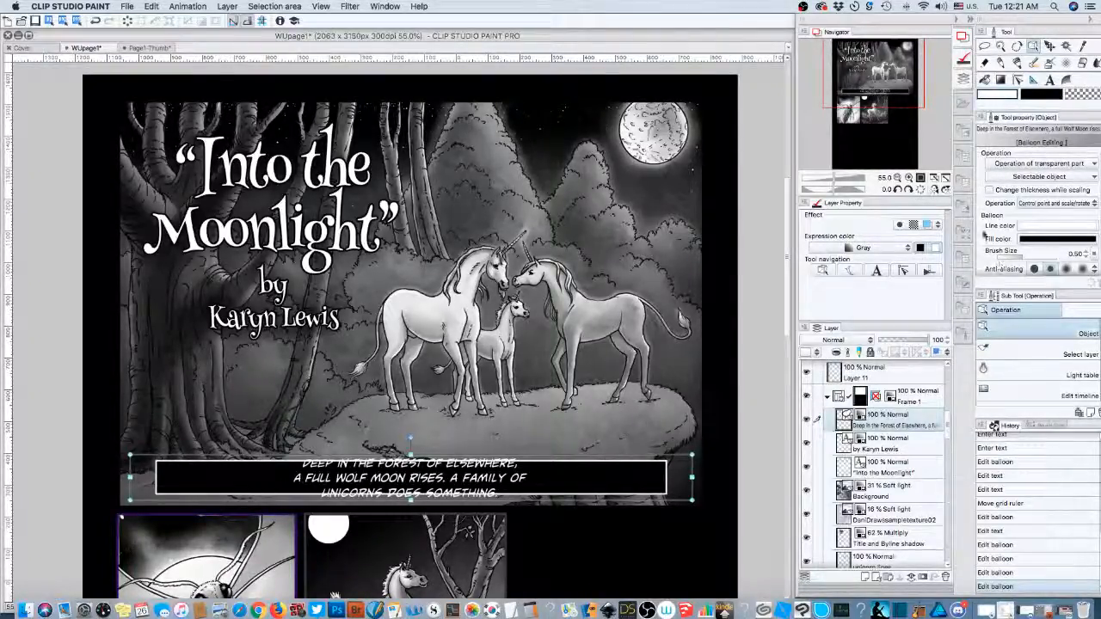
- Delete the line break after 'ELSEWHERE,' so the caption reflows onto two wide lines, then commit
click(875, 270)
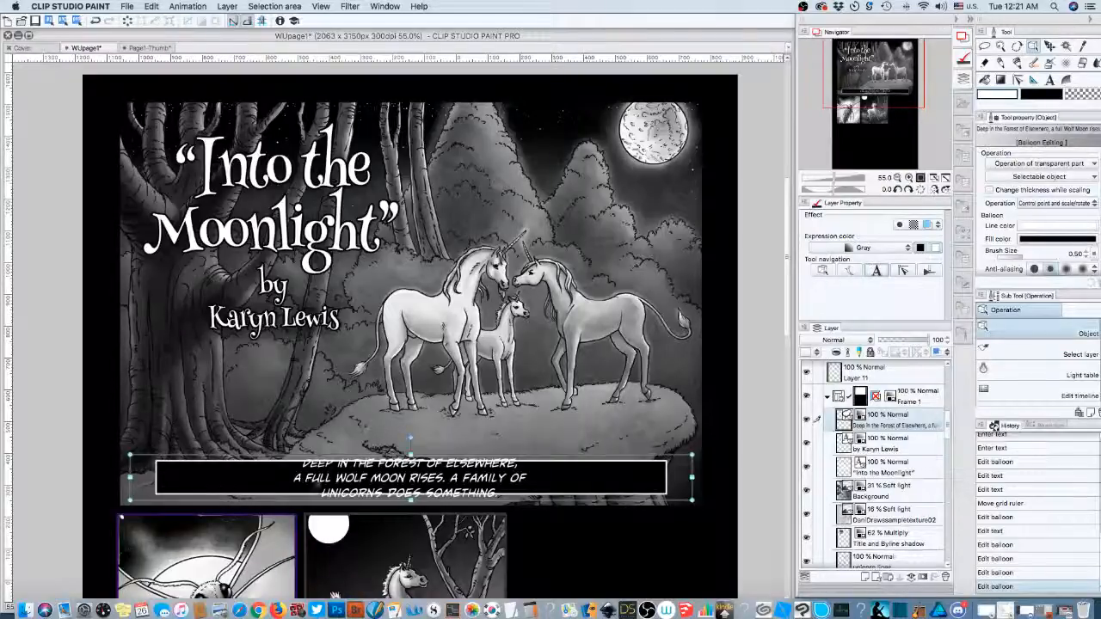
click(294, 478)
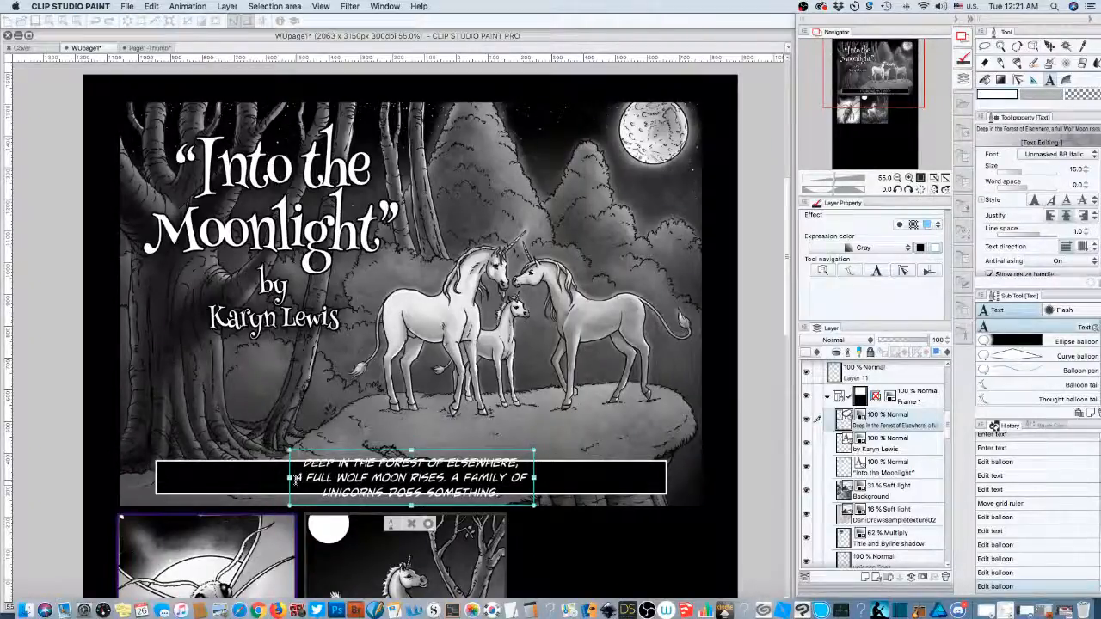
key(BackSpace)
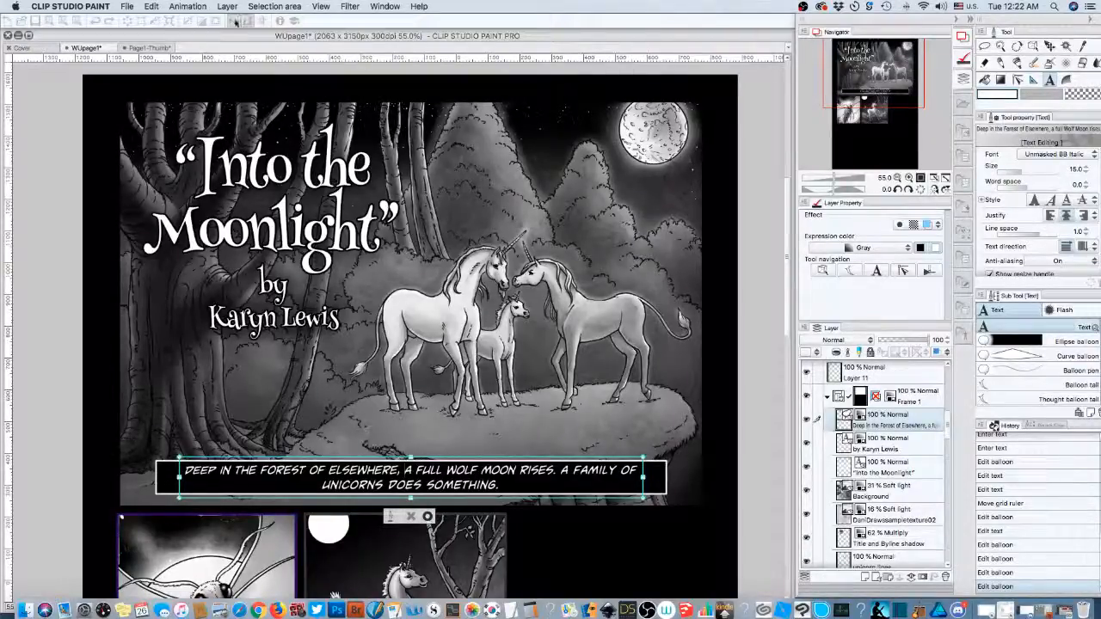
click(140, 49)
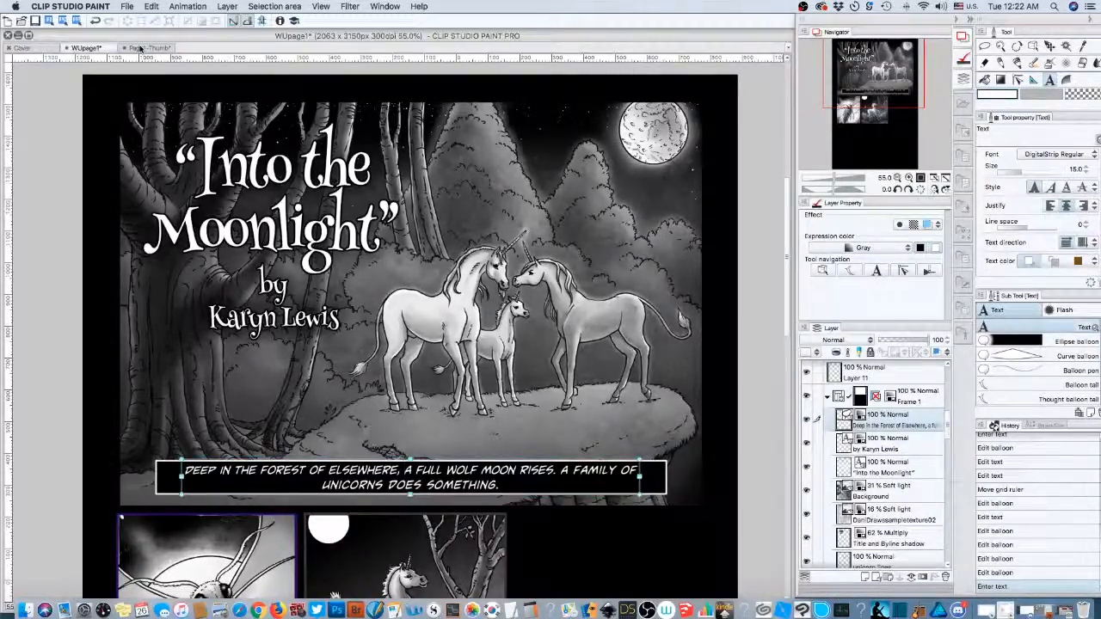
click(140, 50)
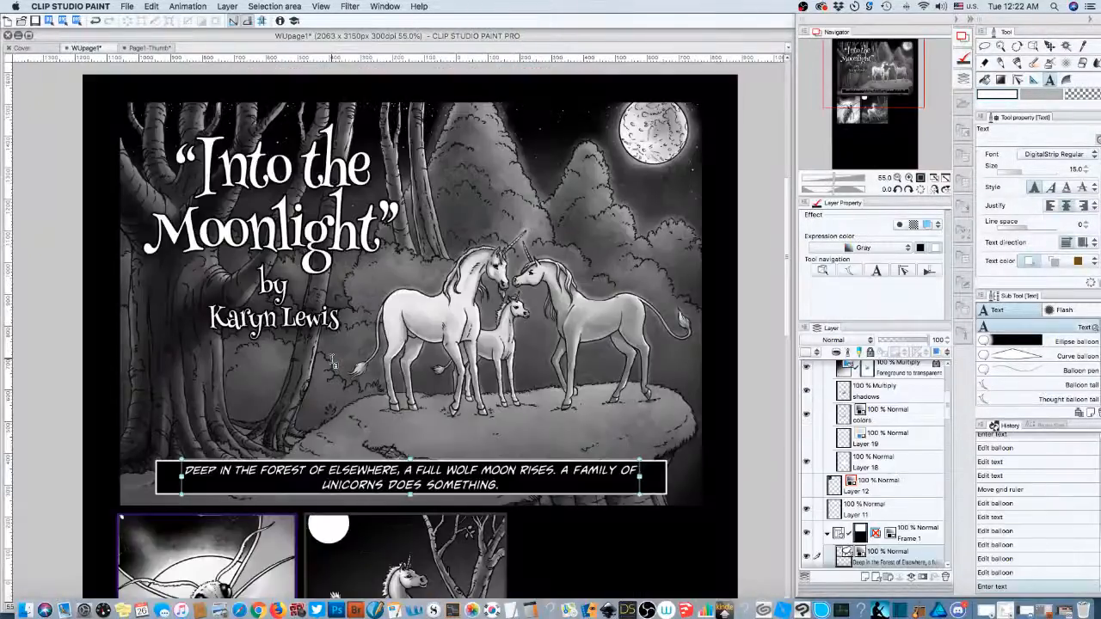
- Bring the moth panel into view and type 'The Silvery Light' as a new caption at its top
scroll(196, 549, down, 1)
scroll(196, 549, down, 3)
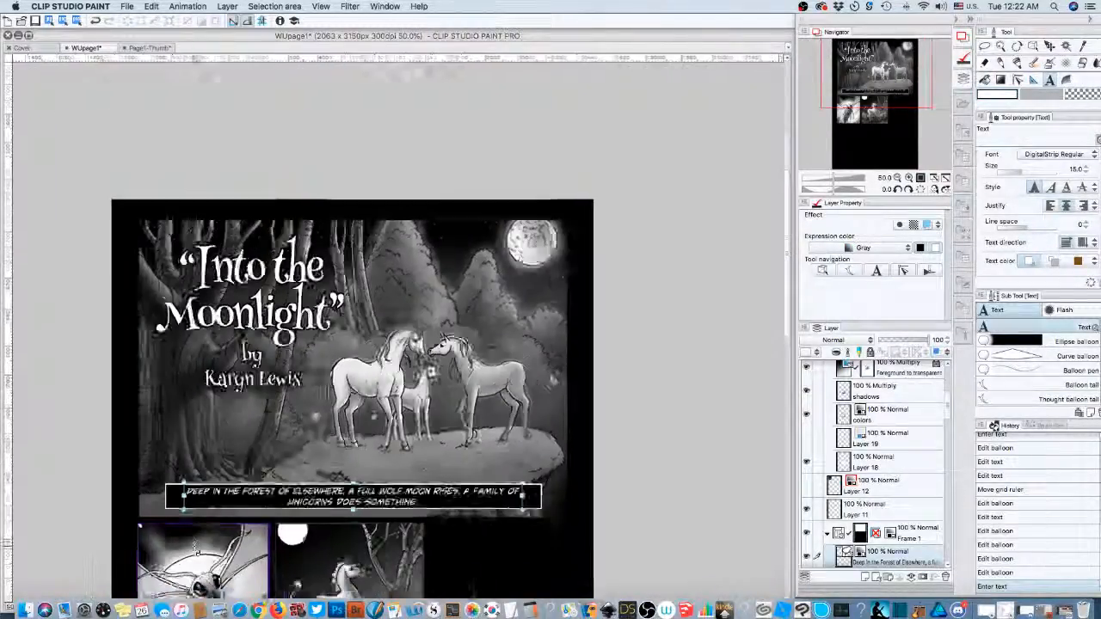
drag(848, 85, 809, 127)
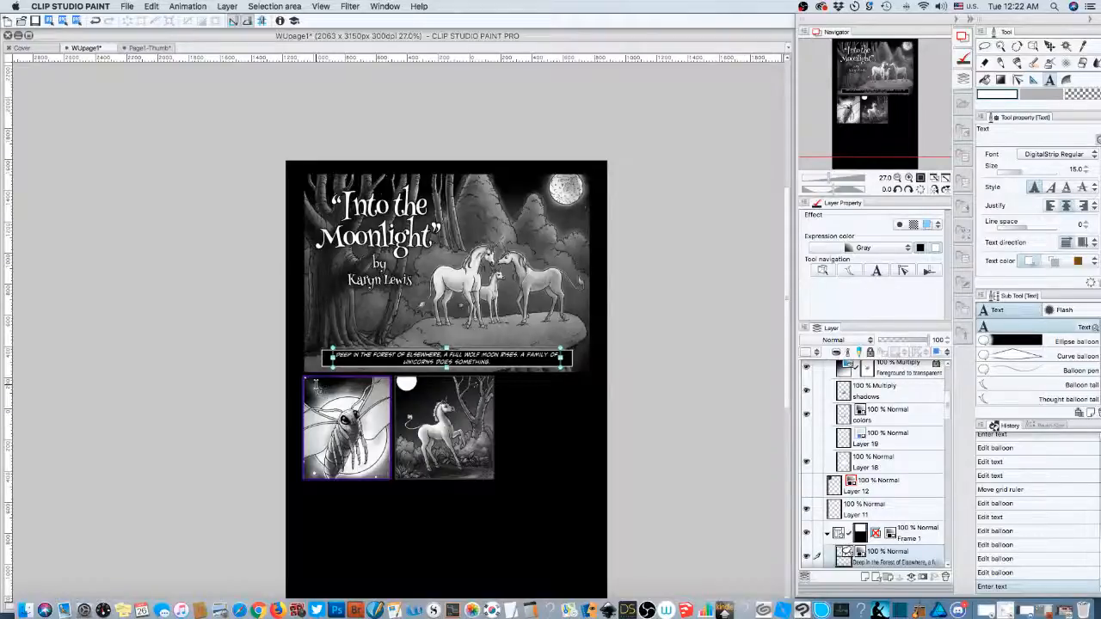
click(316, 385)
text(The)
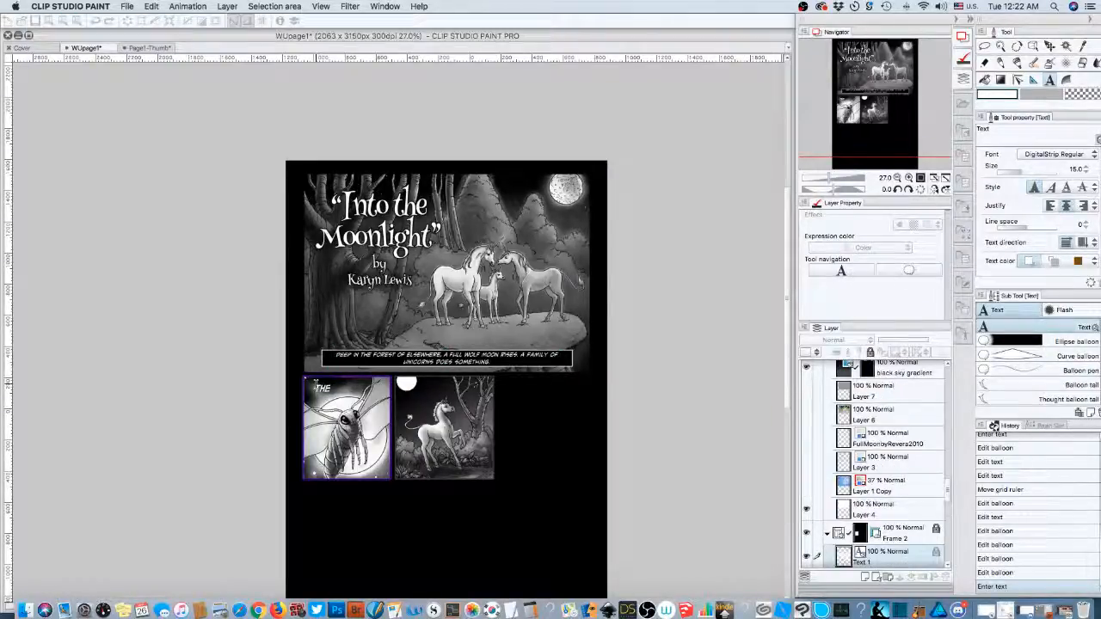
text( Silvery Light)
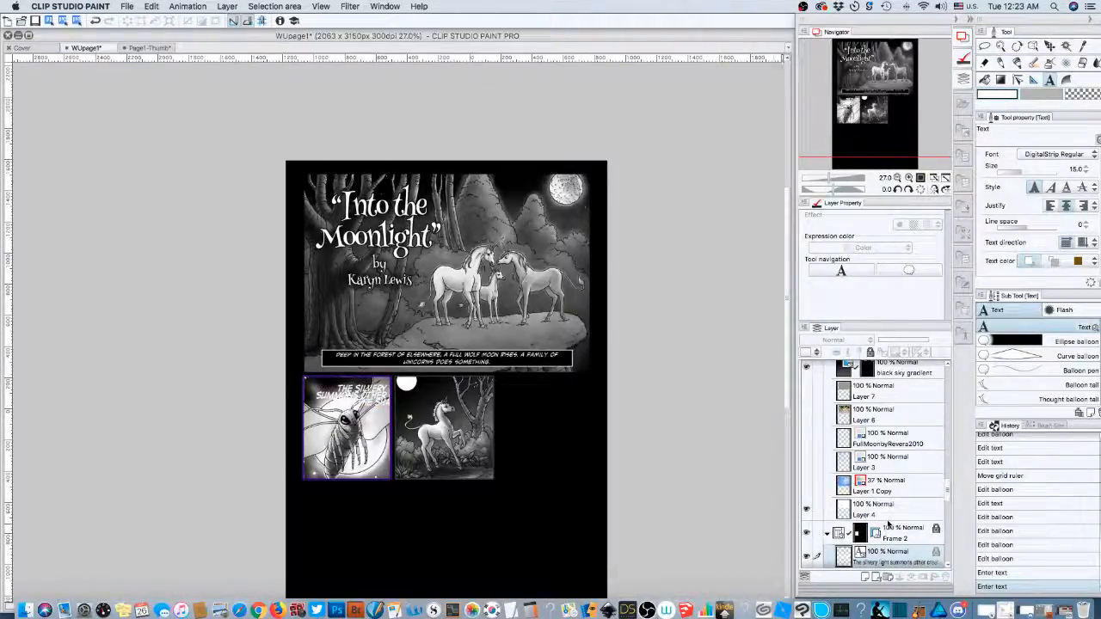
- Select the moth panel's Frame 2 folder and toggle its lock while browsing its layers
click(915, 529)
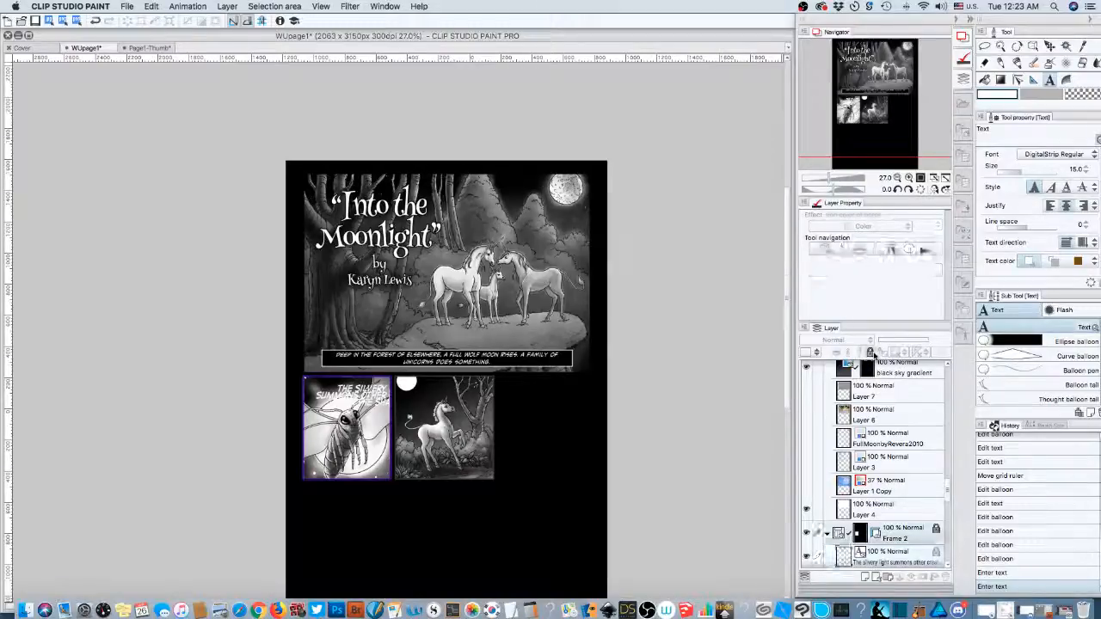
click(872, 352)
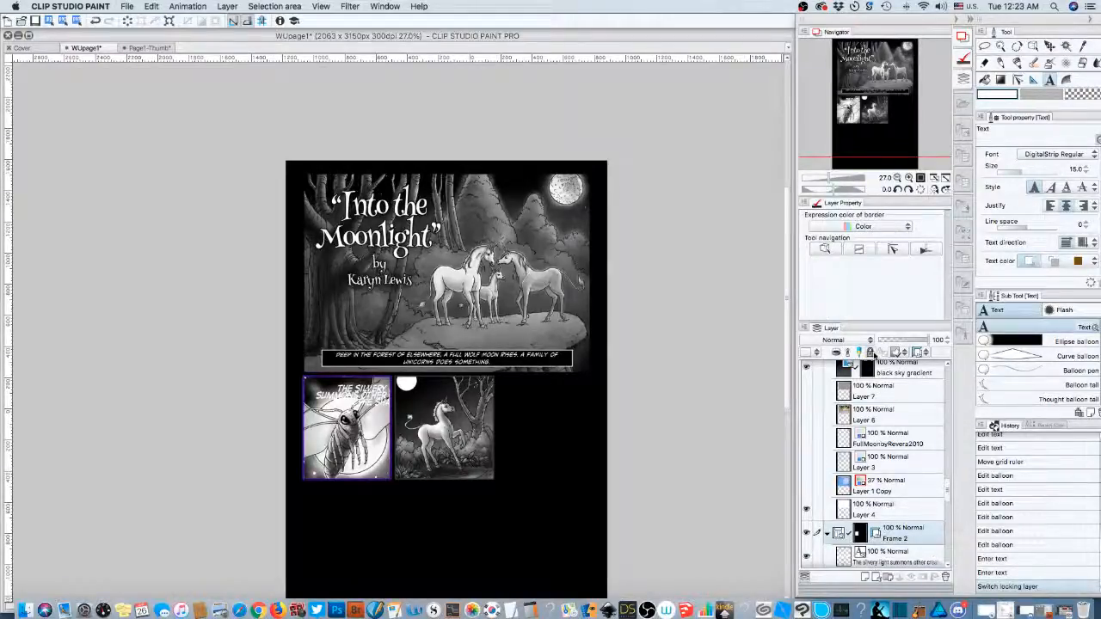
scroll(896, 400, up, 10)
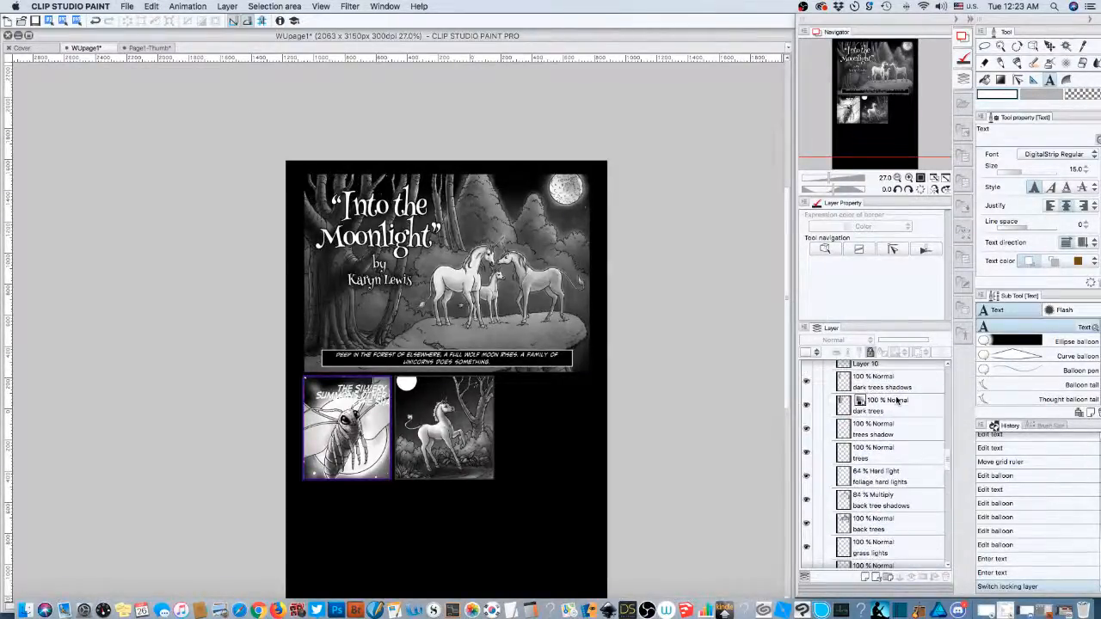
scroll(896, 400, up, 10)
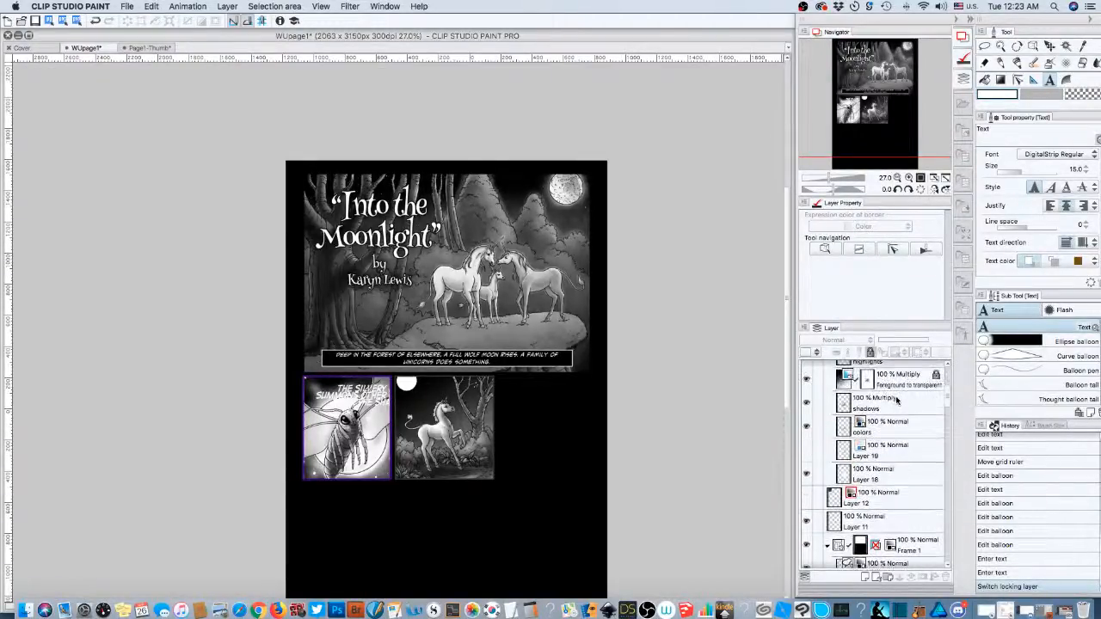
scroll(896, 400, up, 3)
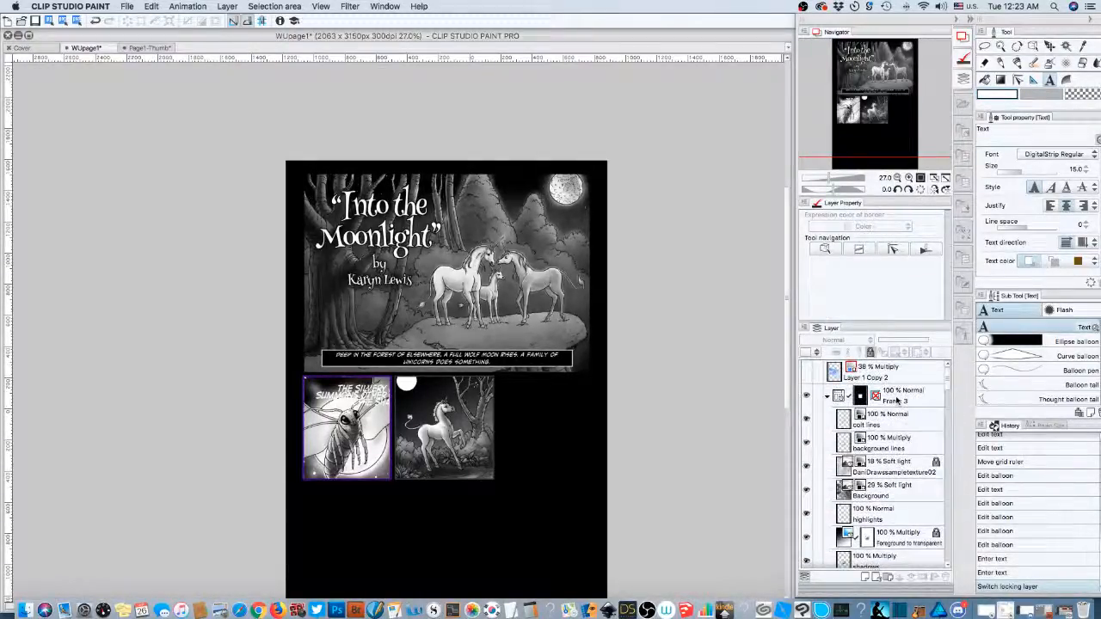
scroll(896, 400, down, 3)
scroll(896, 400, down, 5)
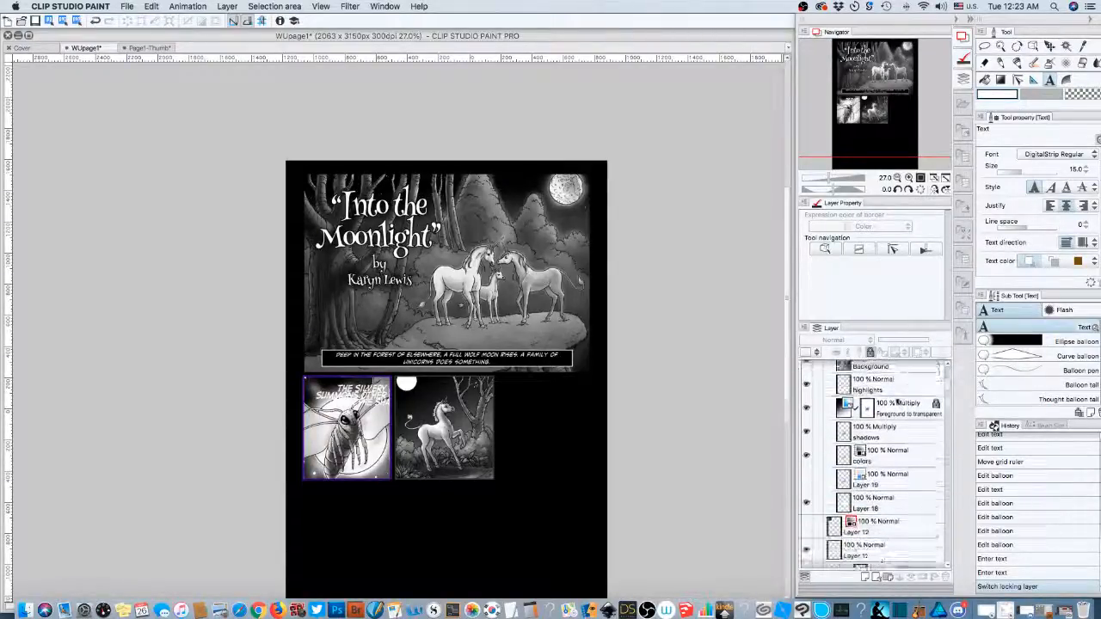
scroll(896, 400, down, 4)
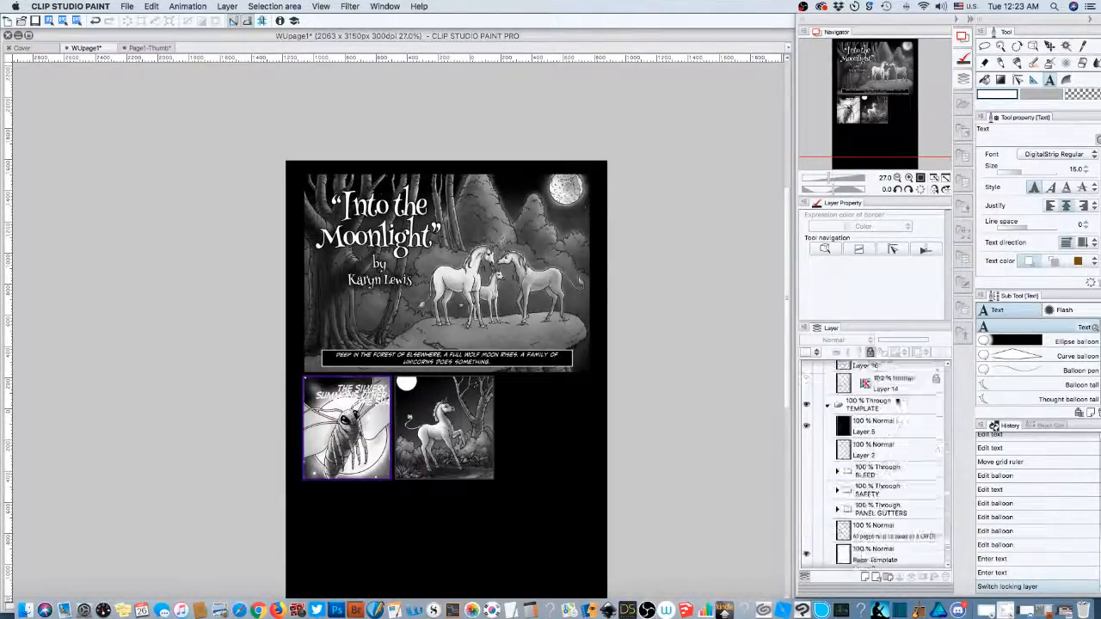
scroll(896, 400, down, 1)
scroll(896, 400, up, 1)
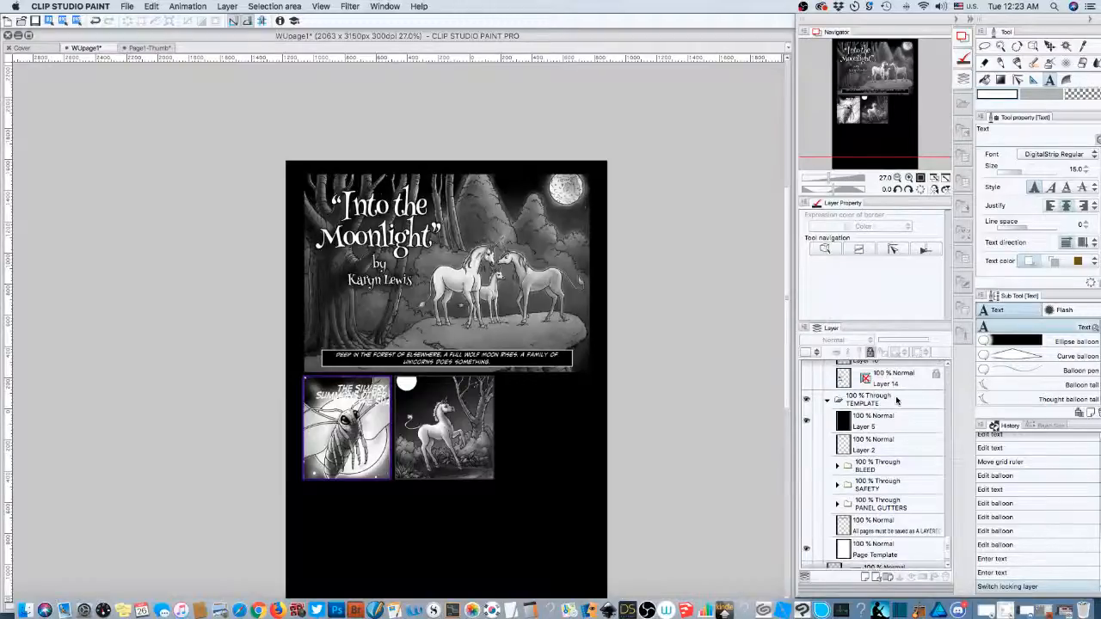
scroll(896, 400, up, 8)
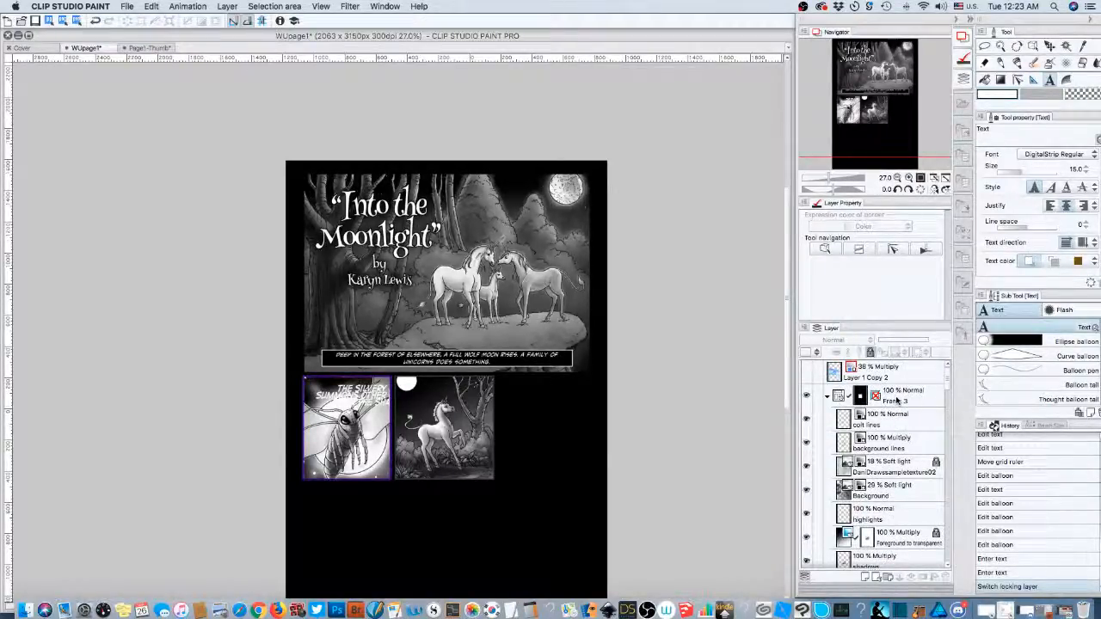
scroll(896, 400, down, 2)
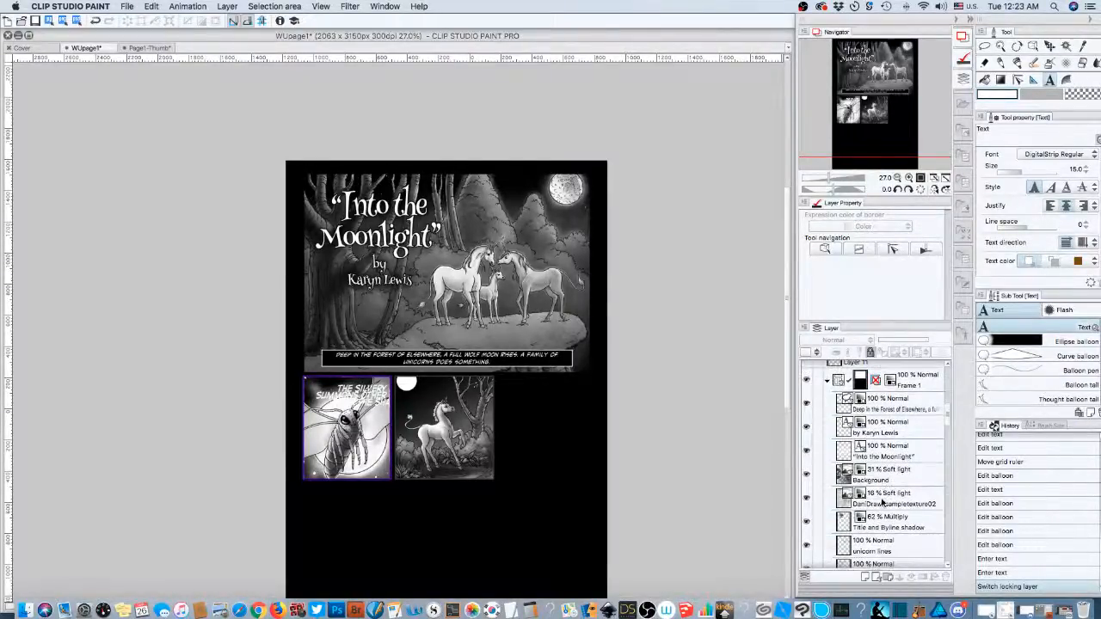
scroll(881, 502, down, 3)
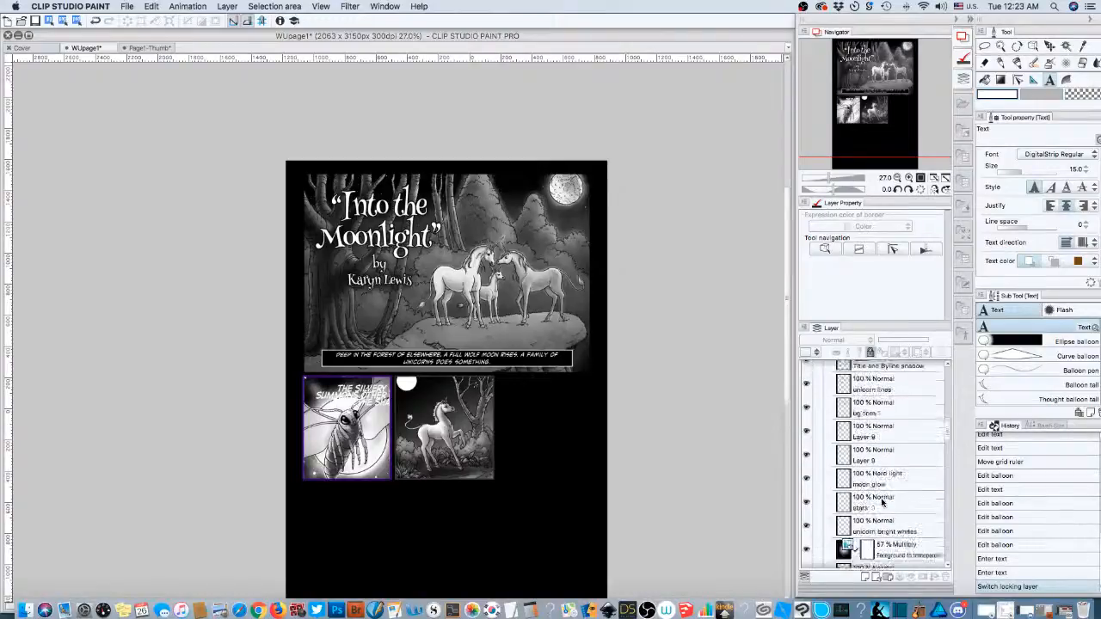
scroll(882, 502, down, 5)
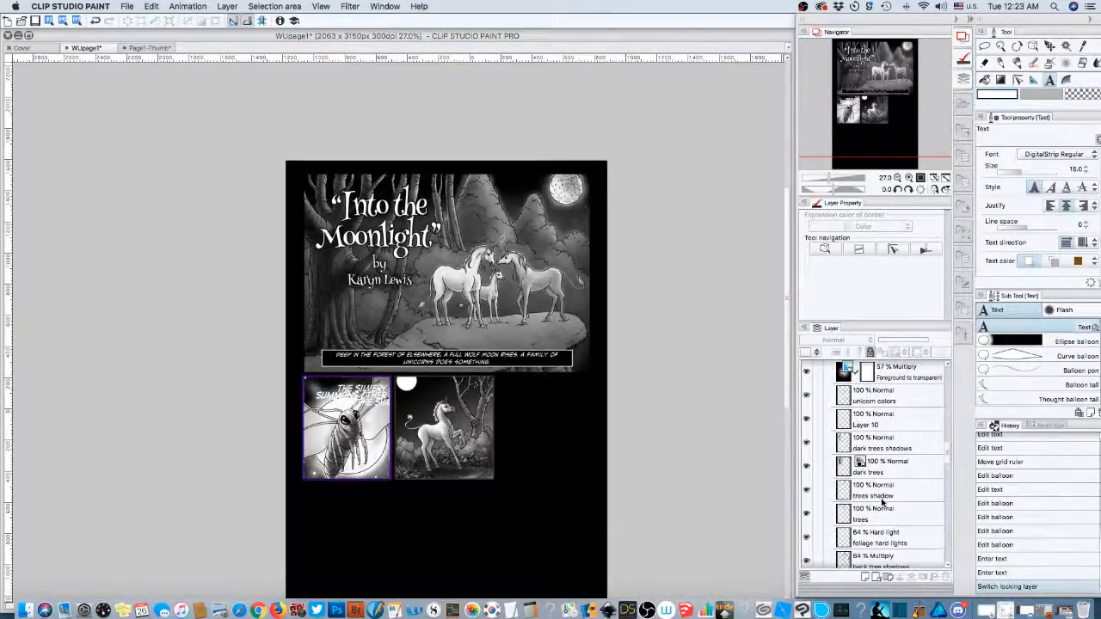
scroll(881, 501, down, 8)
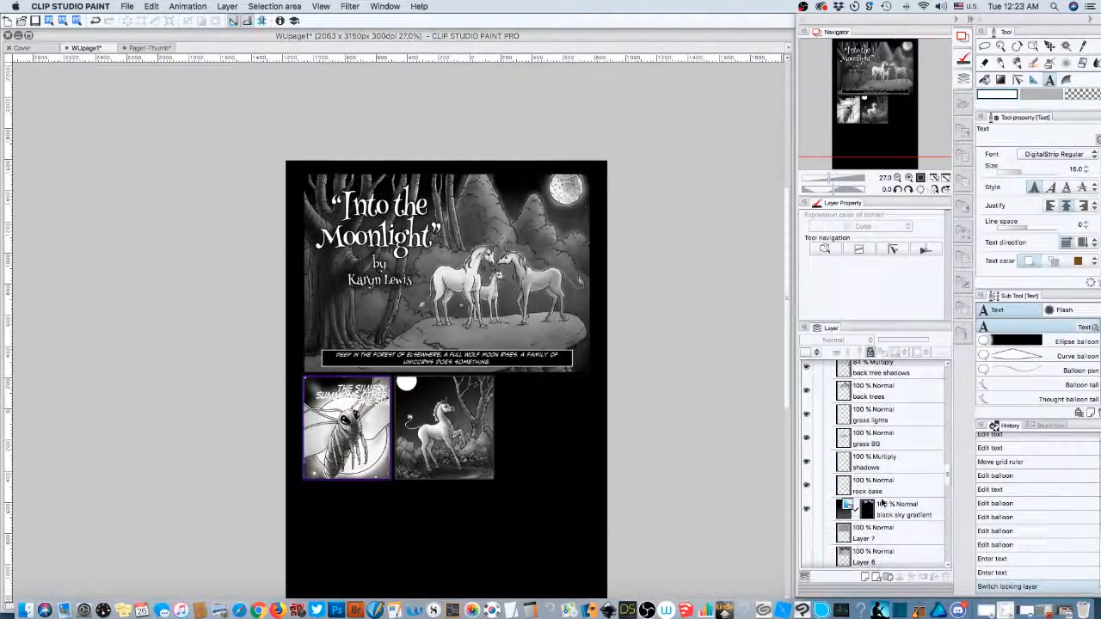
scroll(882, 502, down, 6)
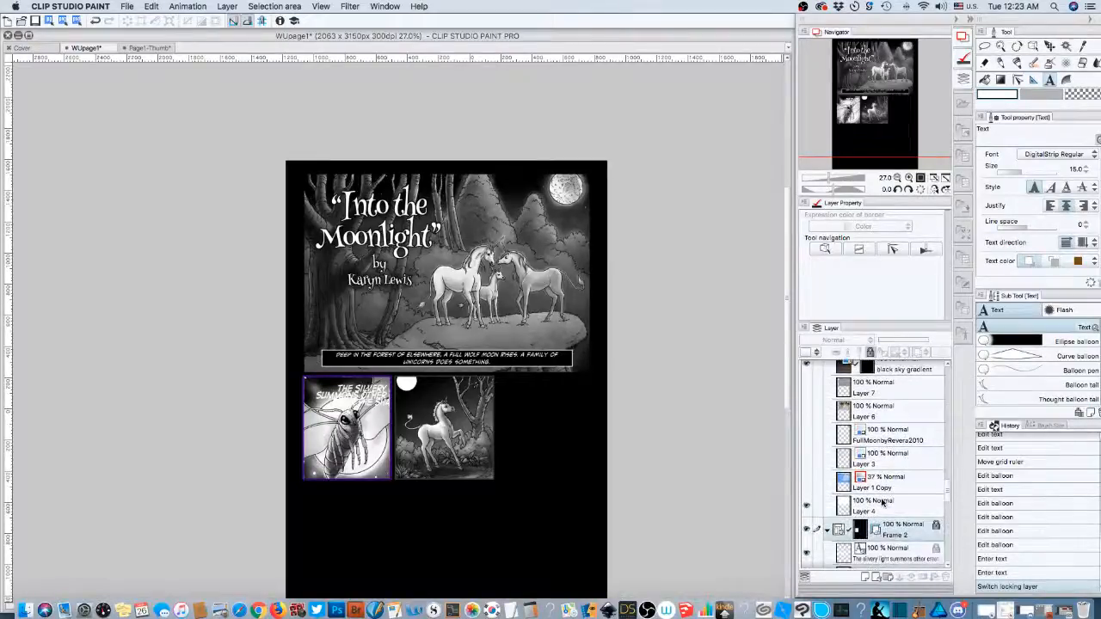
scroll(882, 501, down, 1)
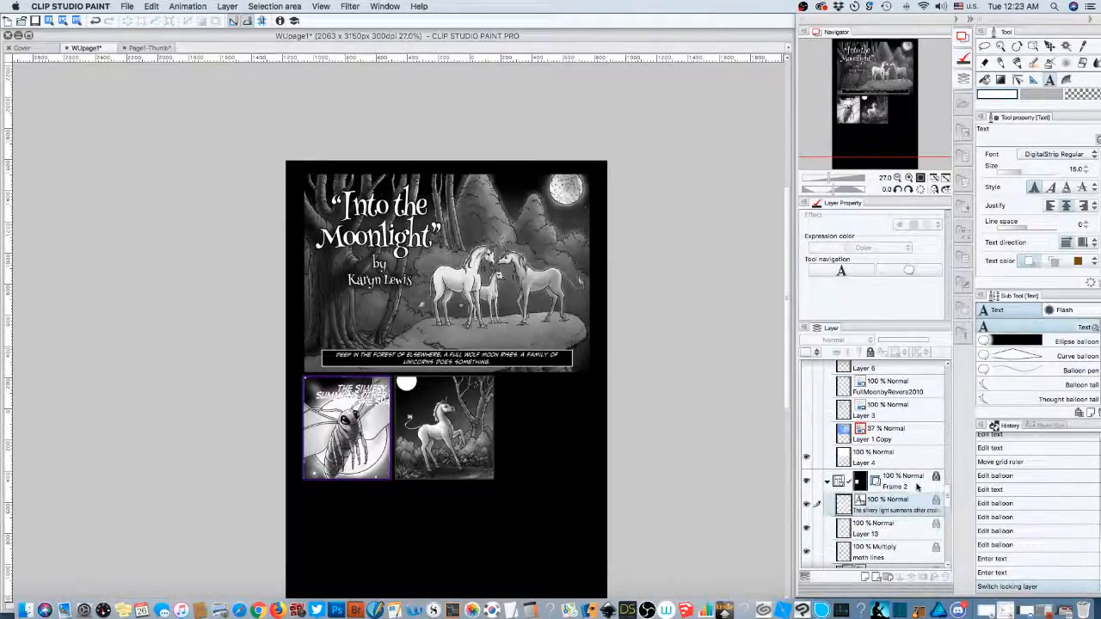
- Unlock Frame 2, pick the caption text layer and narrow its text box within the panel
click(870, 353)
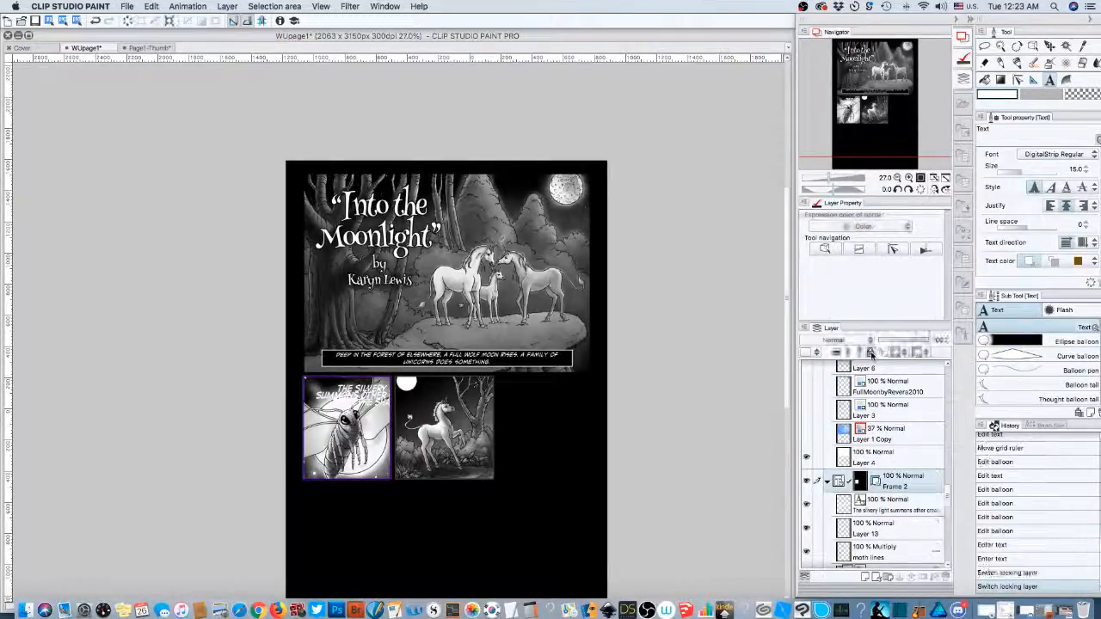
click(889, 509)
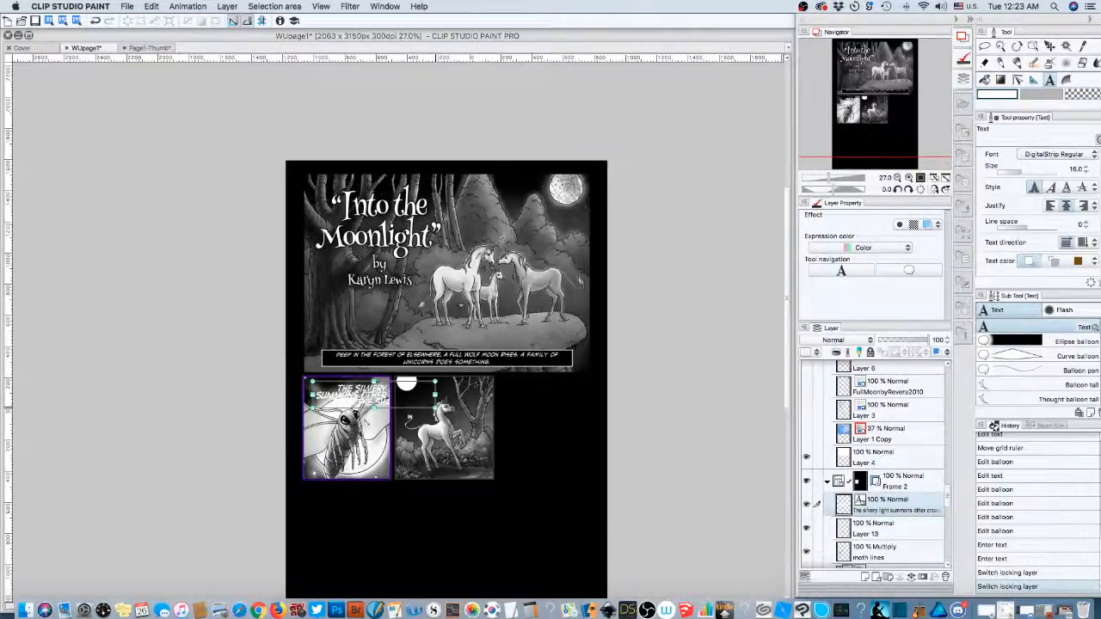
drag(367, 423, 369, 426)
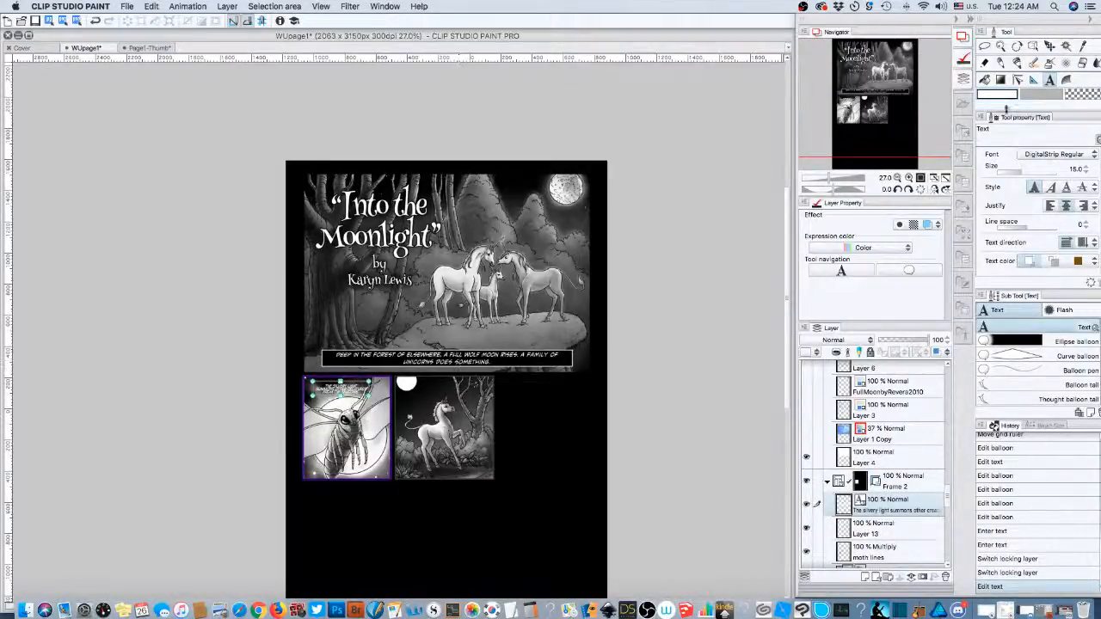
- List the COMIC FONTS by name and choose Unmasked BB Bold for the moth caption
click(1045, 155)
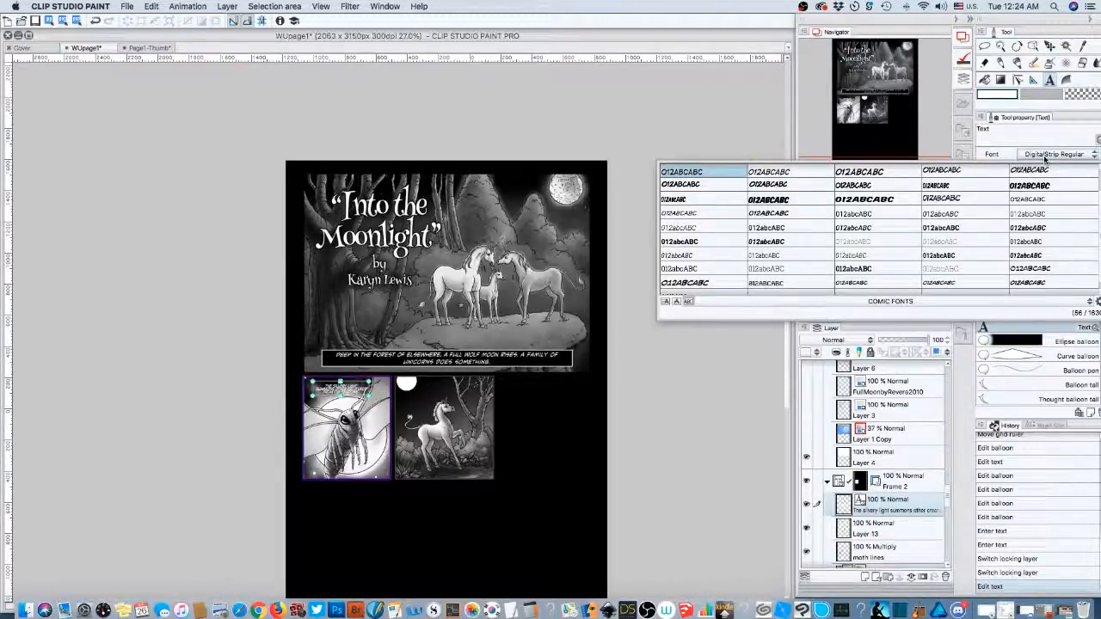
scroll(1031, 220, up, 2)
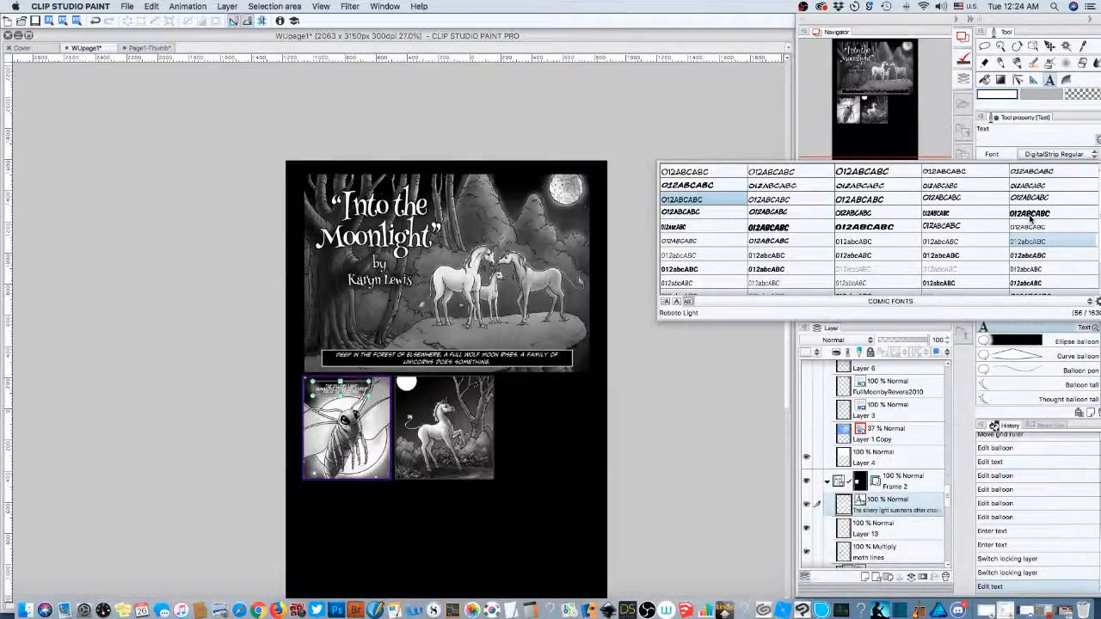
scroll(1029, 218, down, 3)
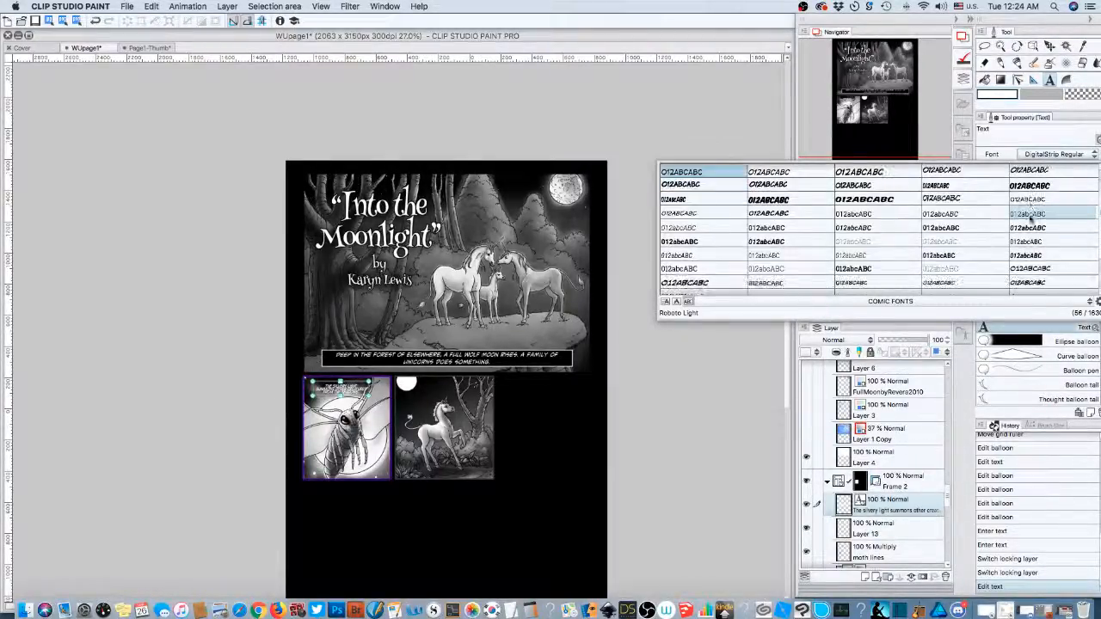
scroll(1030, 218, up, 3)
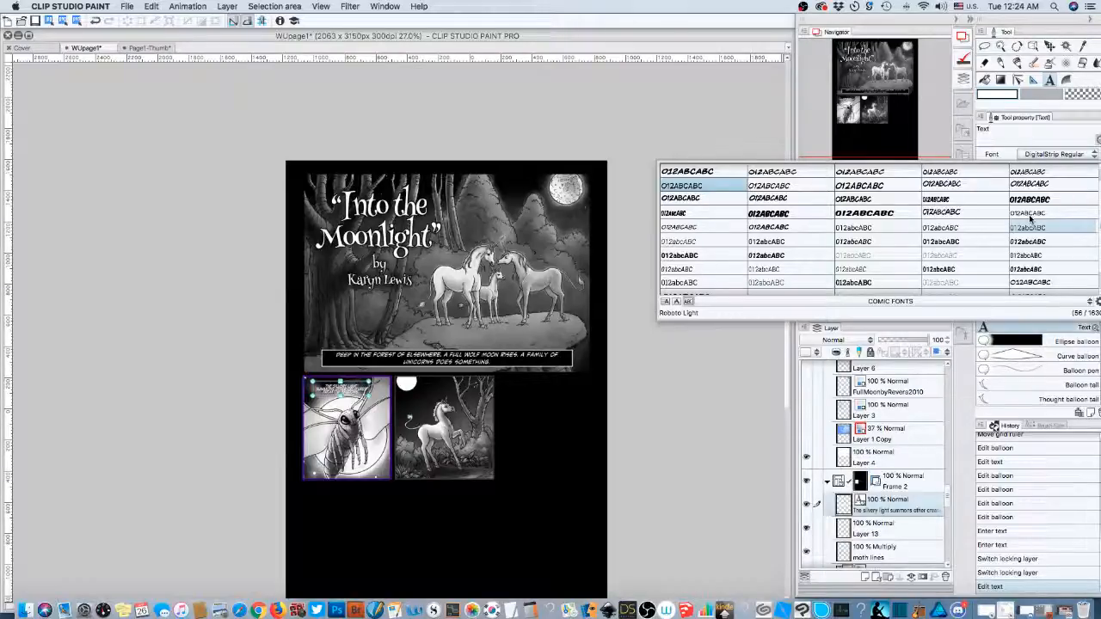
scroll(795, 282, down, 1)
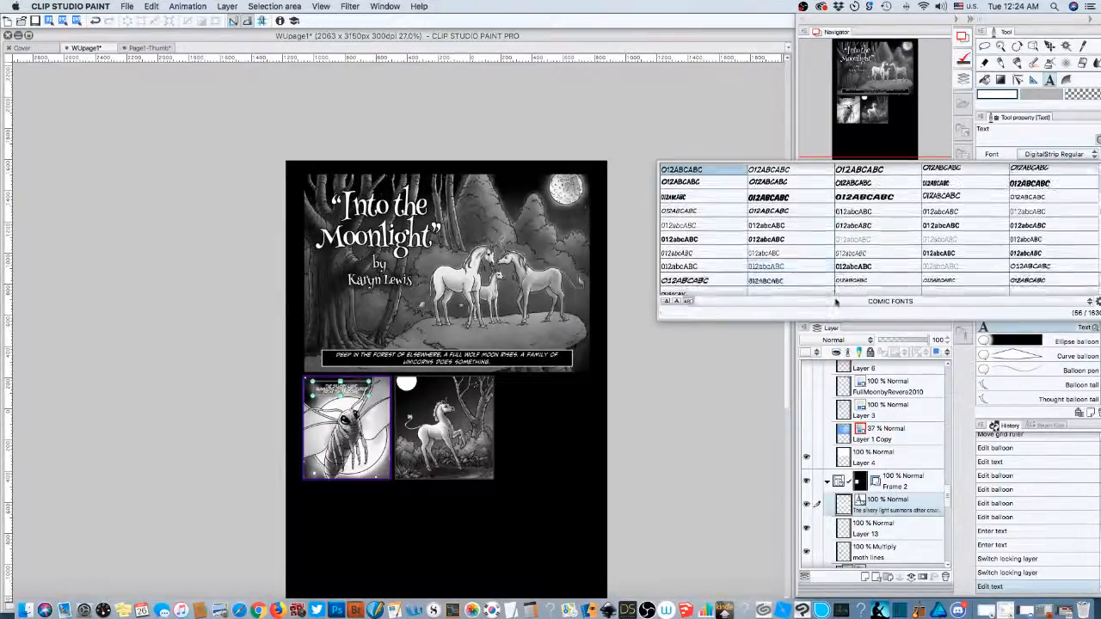
click(677, 302)
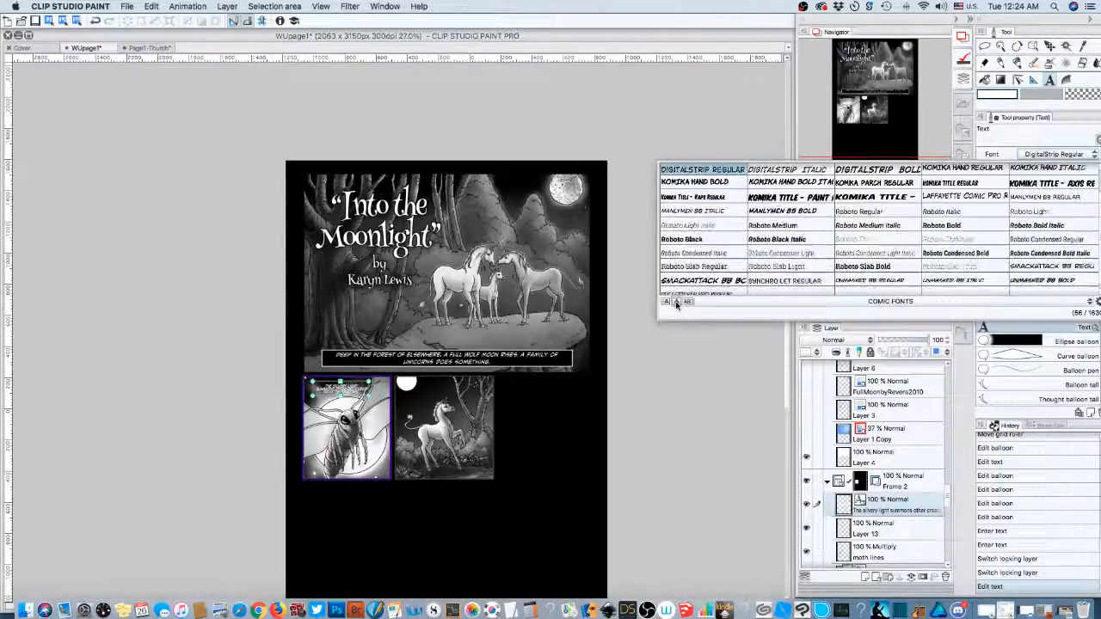
click(688, 302)
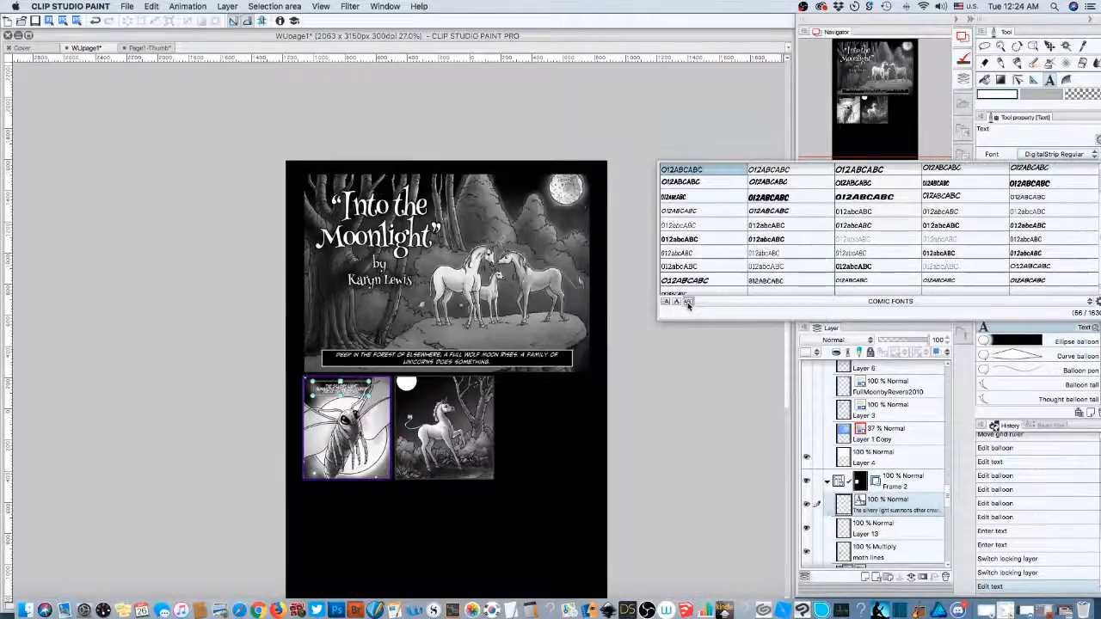
click(676, 302)
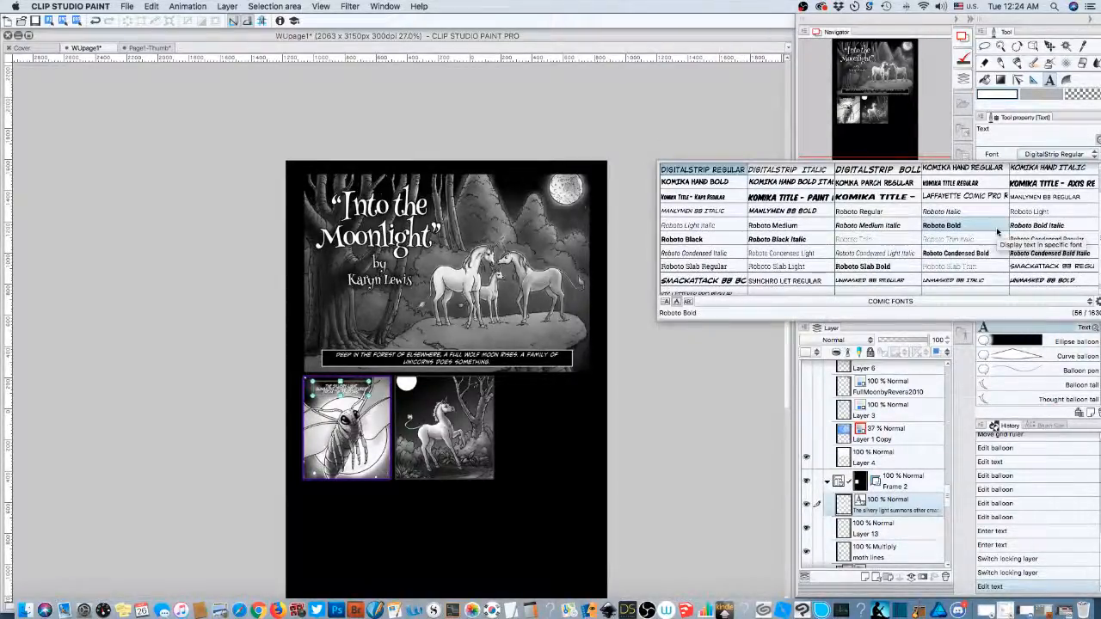
click(1038, 281)
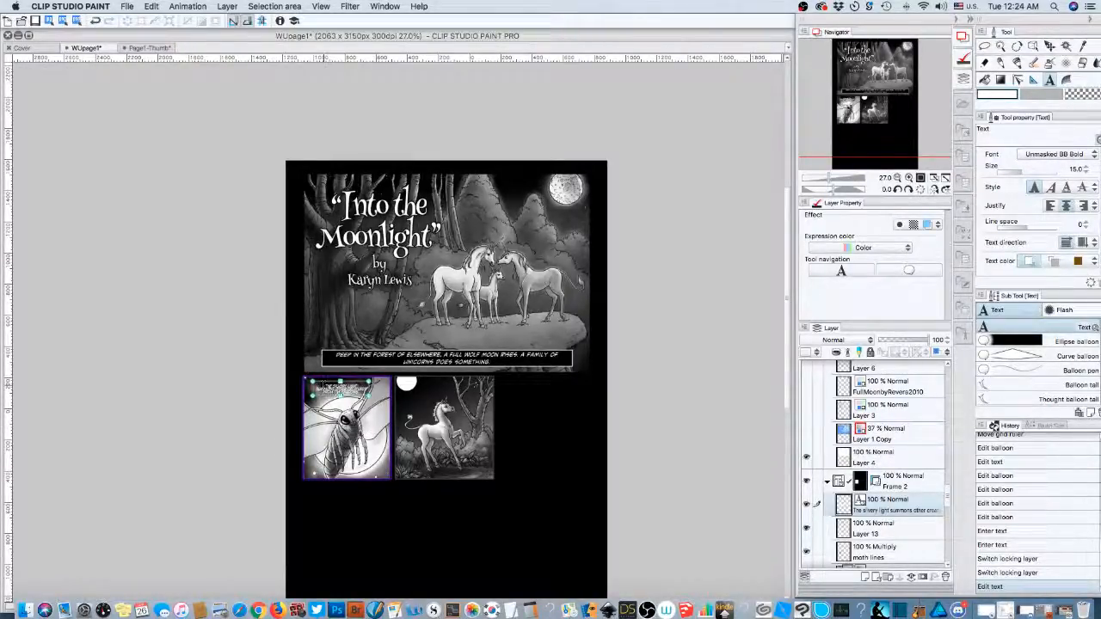
- Select all of the moth caption's text and set it in Unmasked BB Regular
click(342, 392)
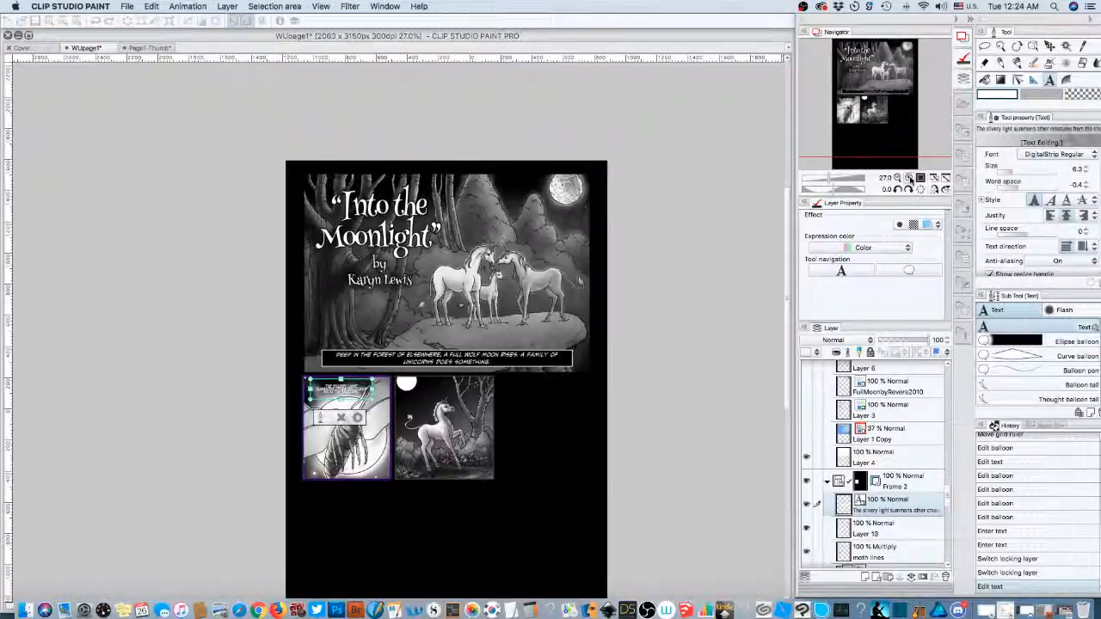
click(910, 178)
click(910, 178)
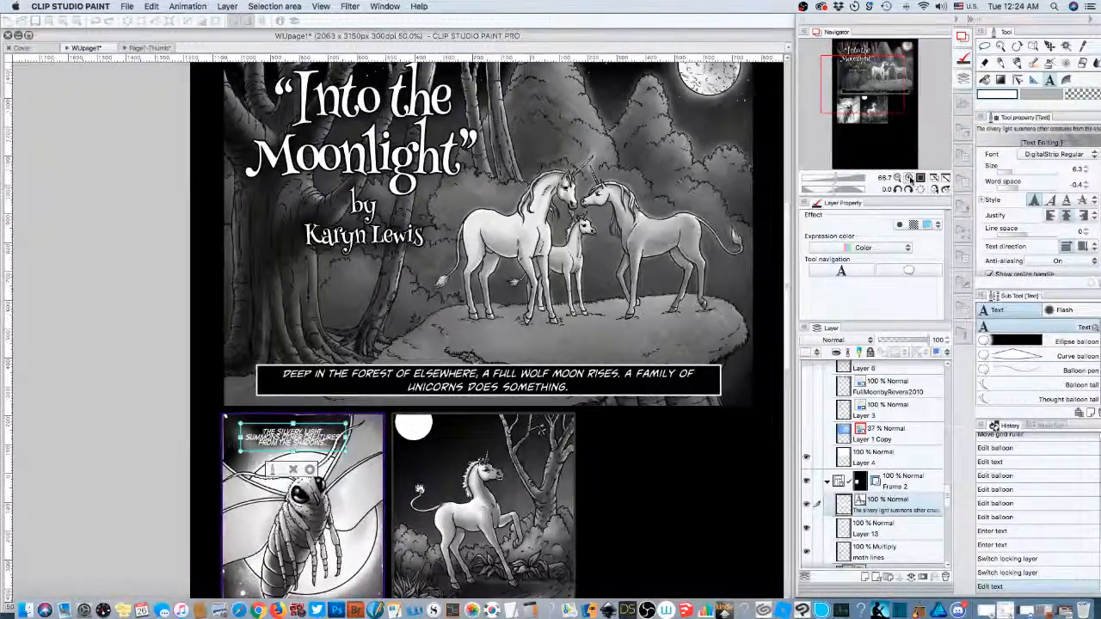
click(910, 178)
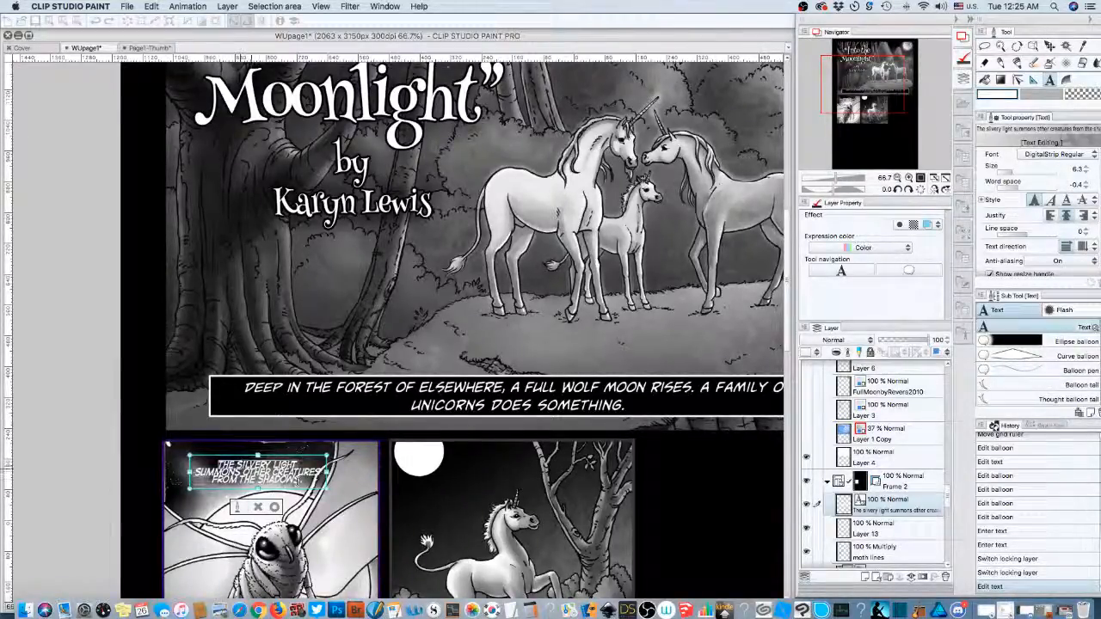
drag(296, 482, 309, 483)
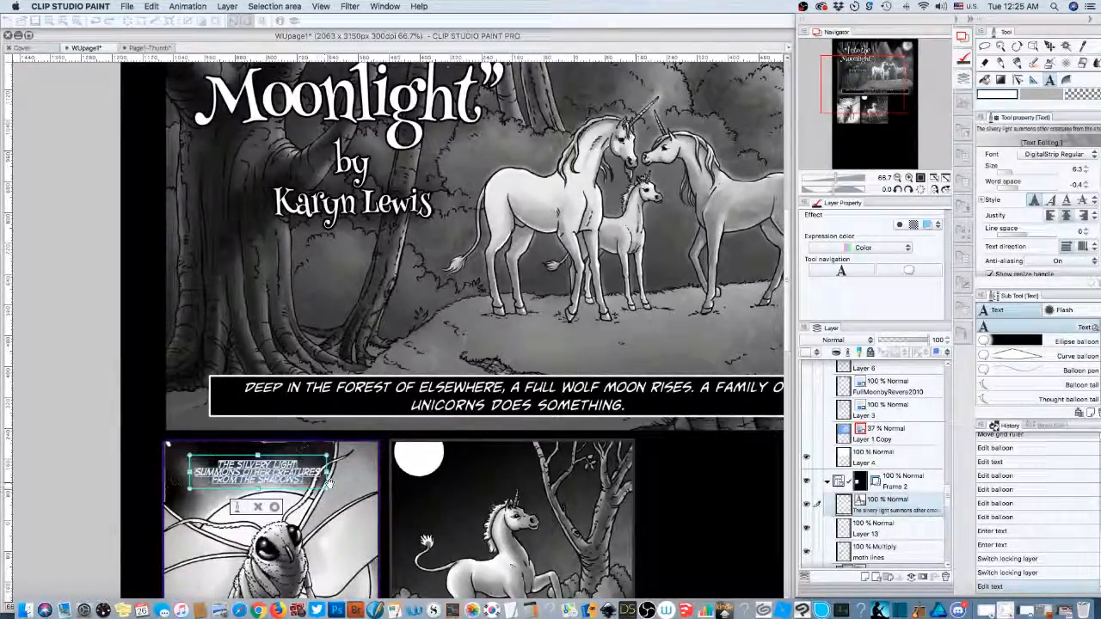
click(1060, 156)
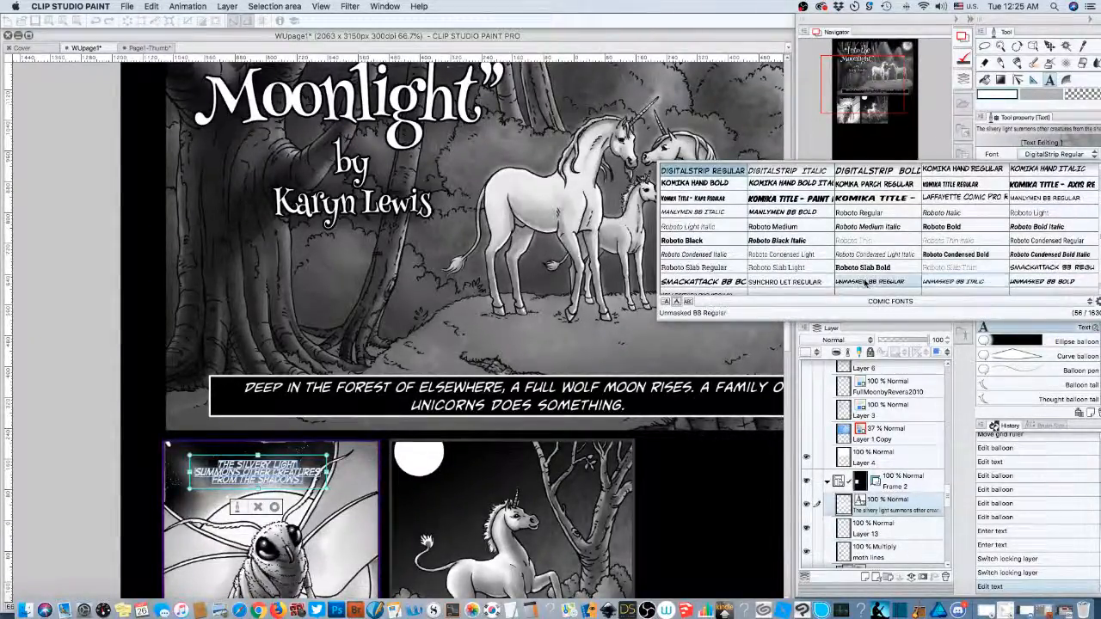
click(865, 284)
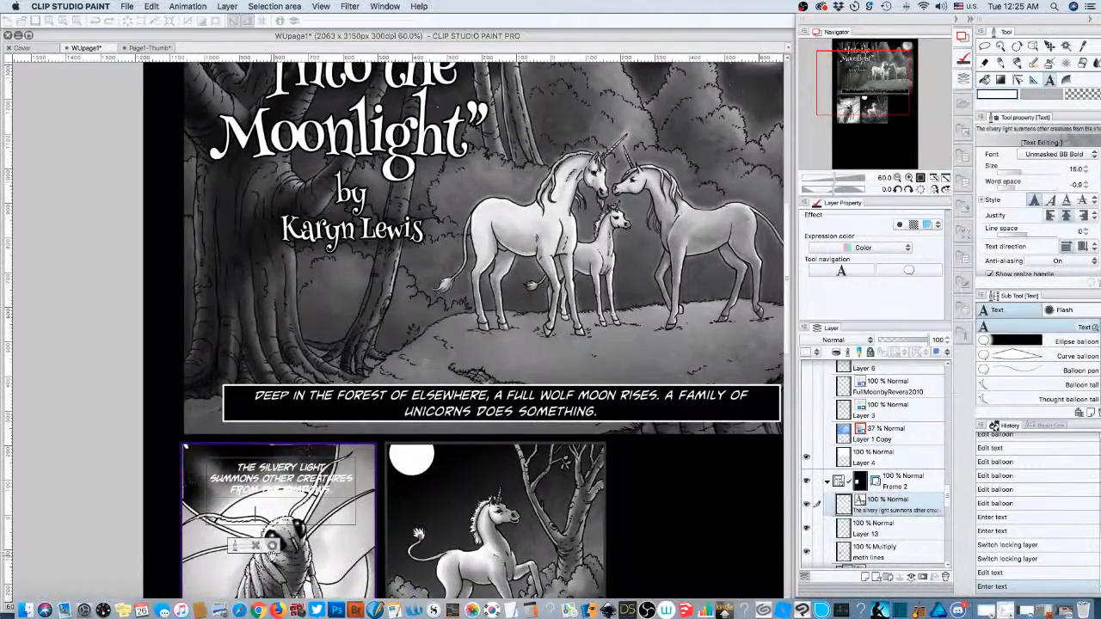
click(272, 548)
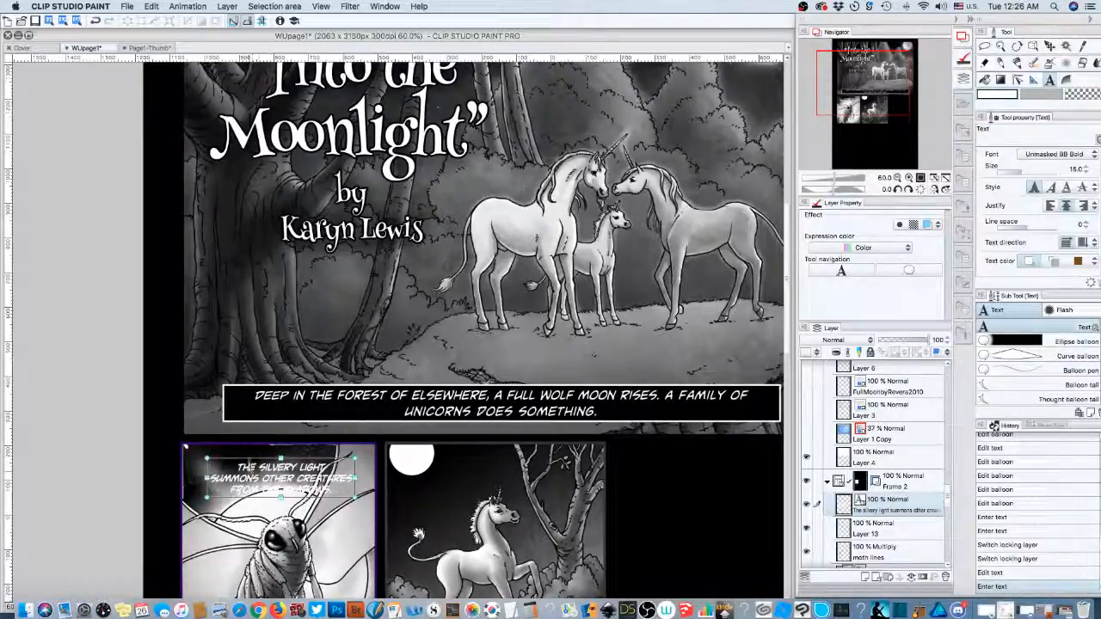
- Nudge the moth caption box slightly right and select its three-line text, keeping the same font
drag(254, 467, 233, 463)
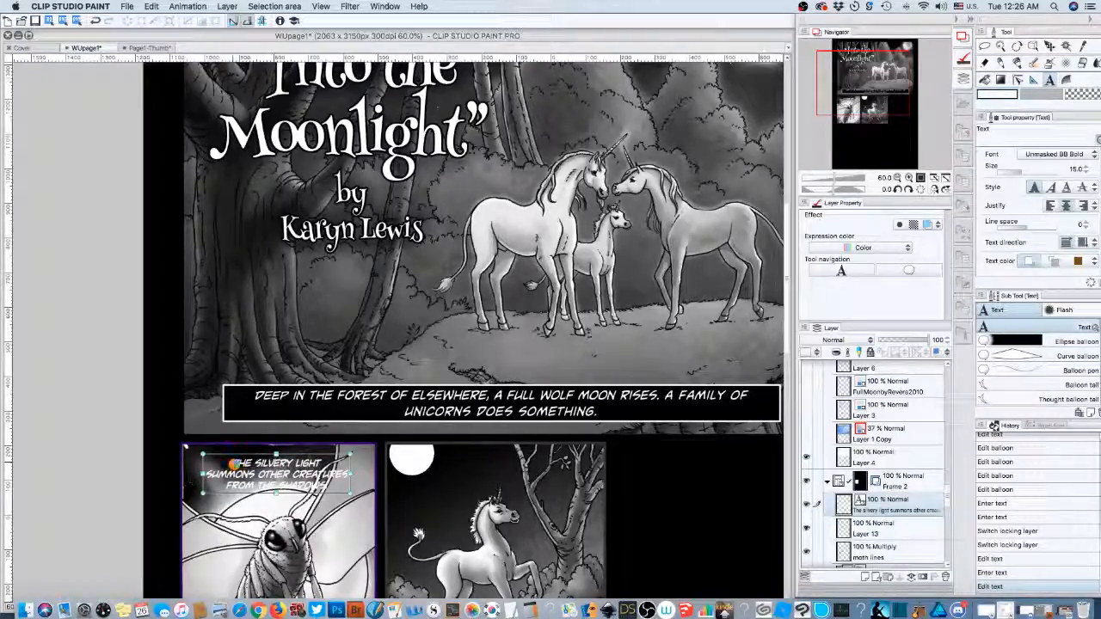
click(234, 462)
drag(251, 464, 353, 497)
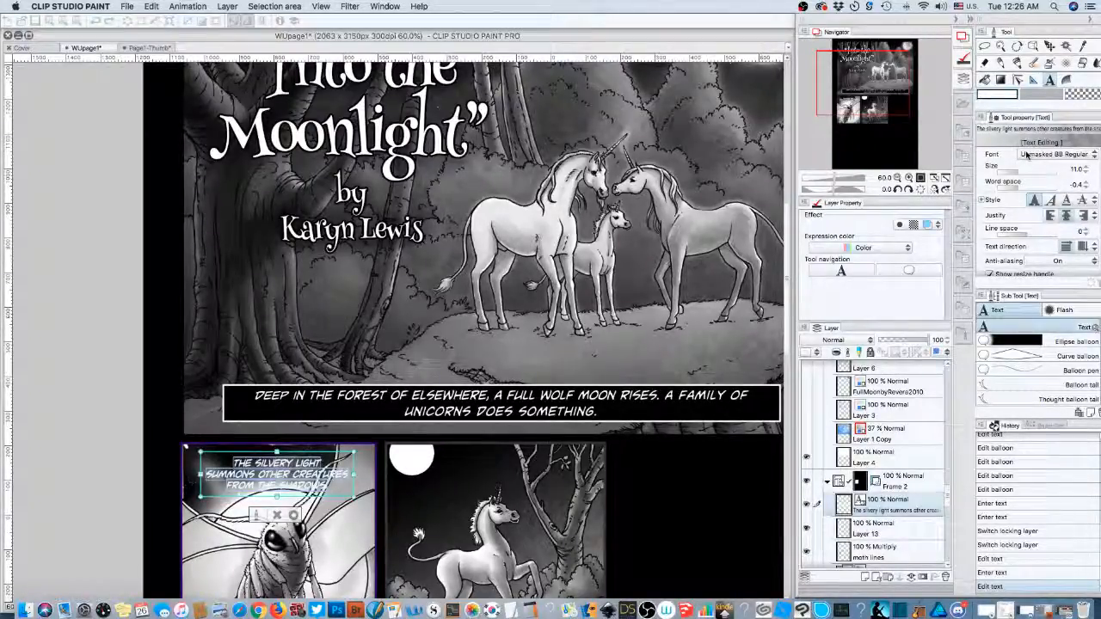
click(1026, 154)
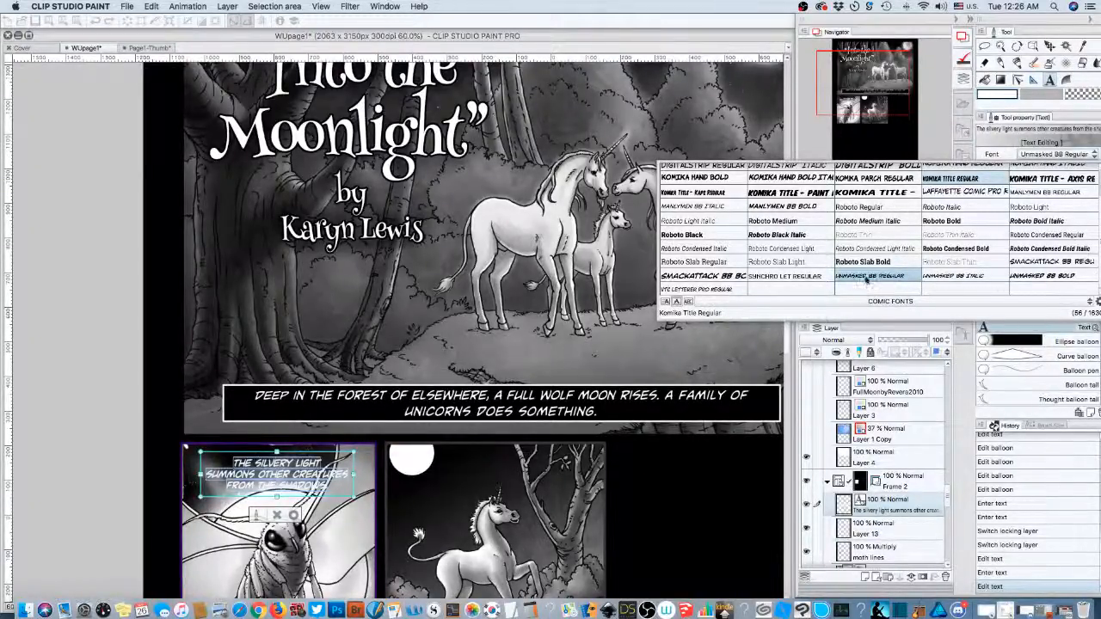
click(868, 276)
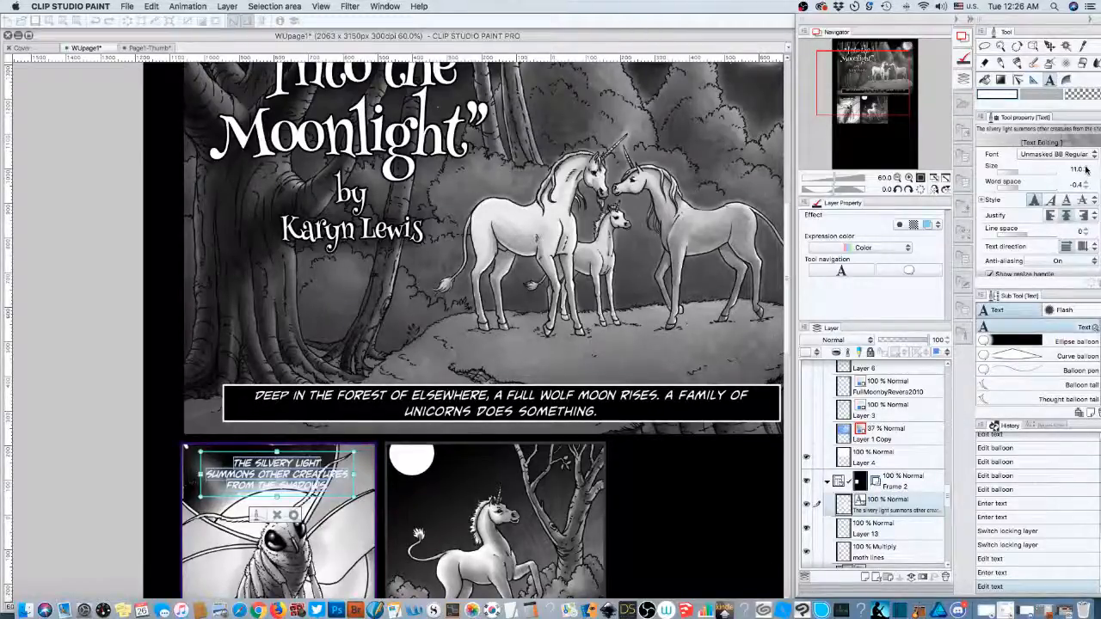
- Raise the caption's font size to 15 and its line spacing to 1.0
click(1085, 169)
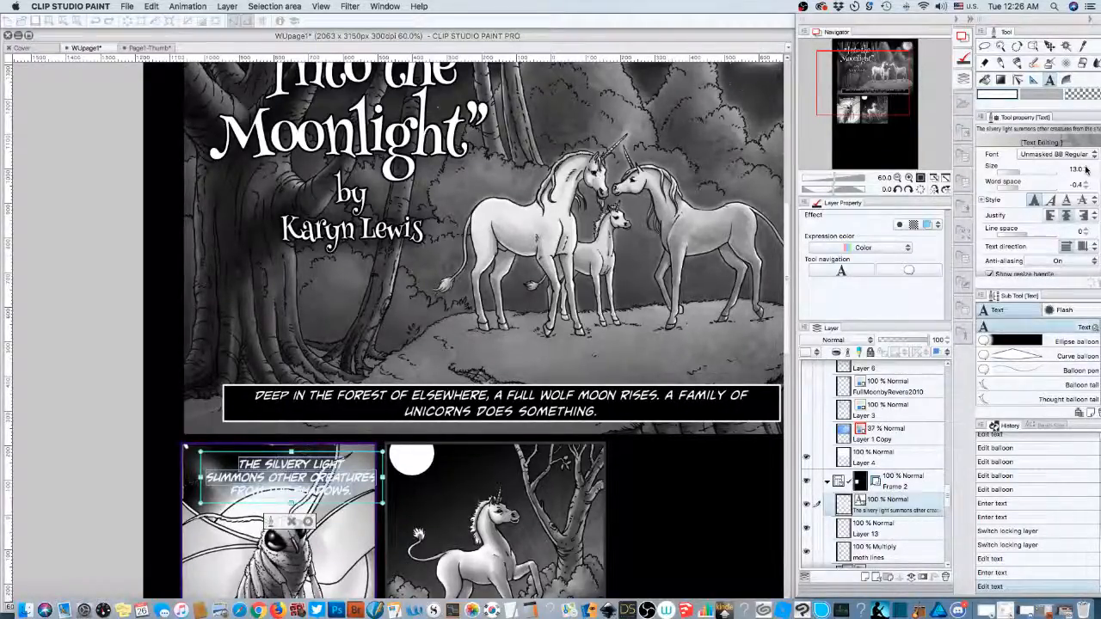
click(1086, 169)
click(1085, 169)
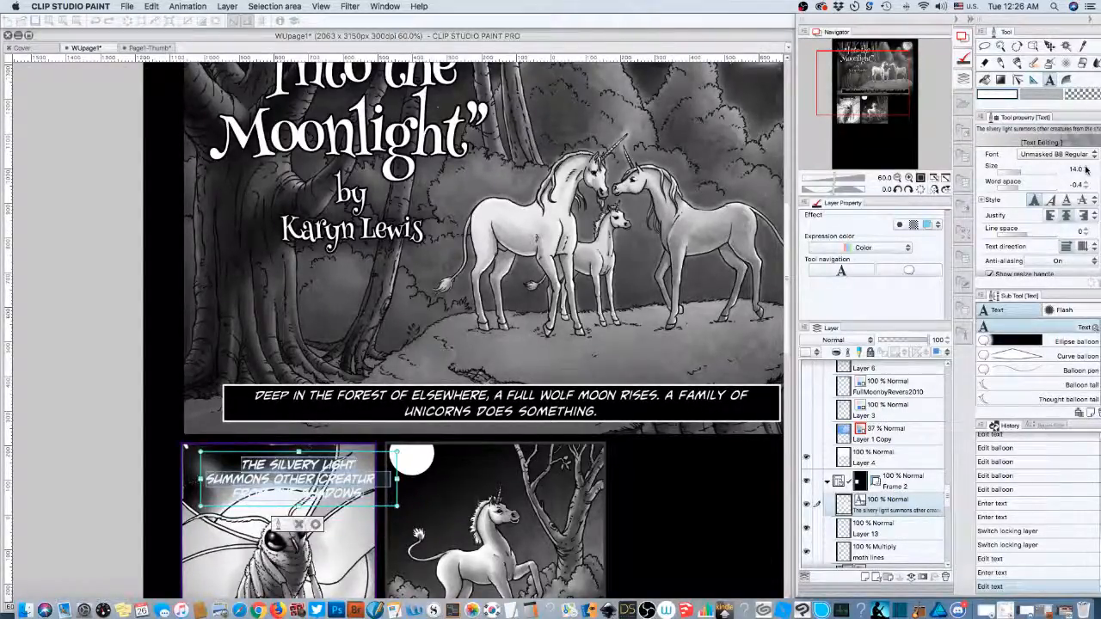
click(1085, 169)
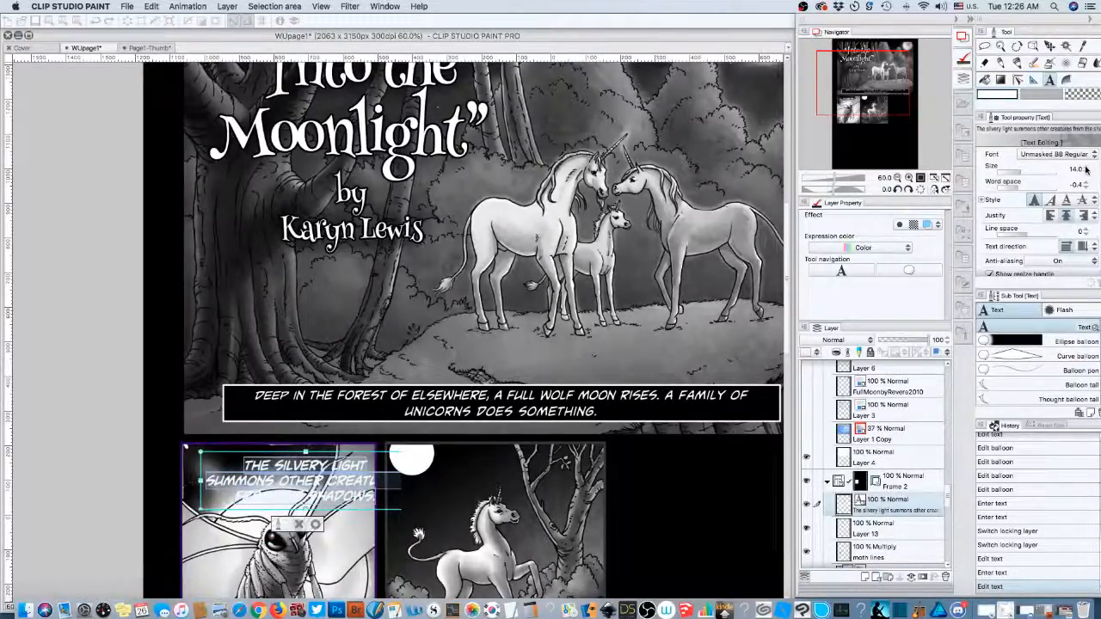
click(1085, 170)
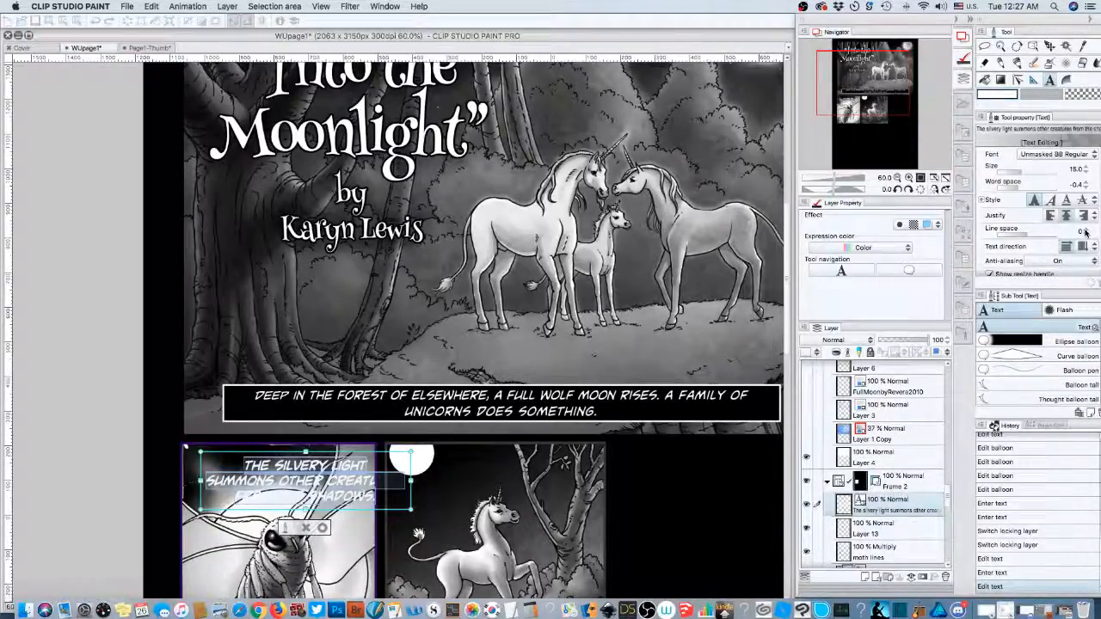
click(1086, 230)
click(1086, 231)
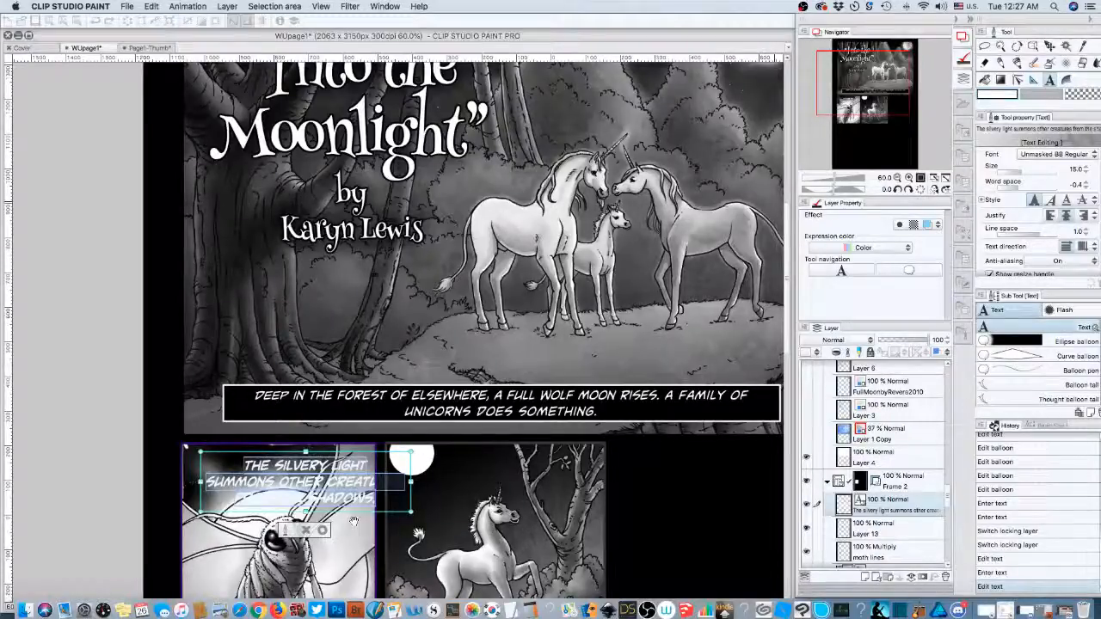
scroll(323, 530, down, 1)
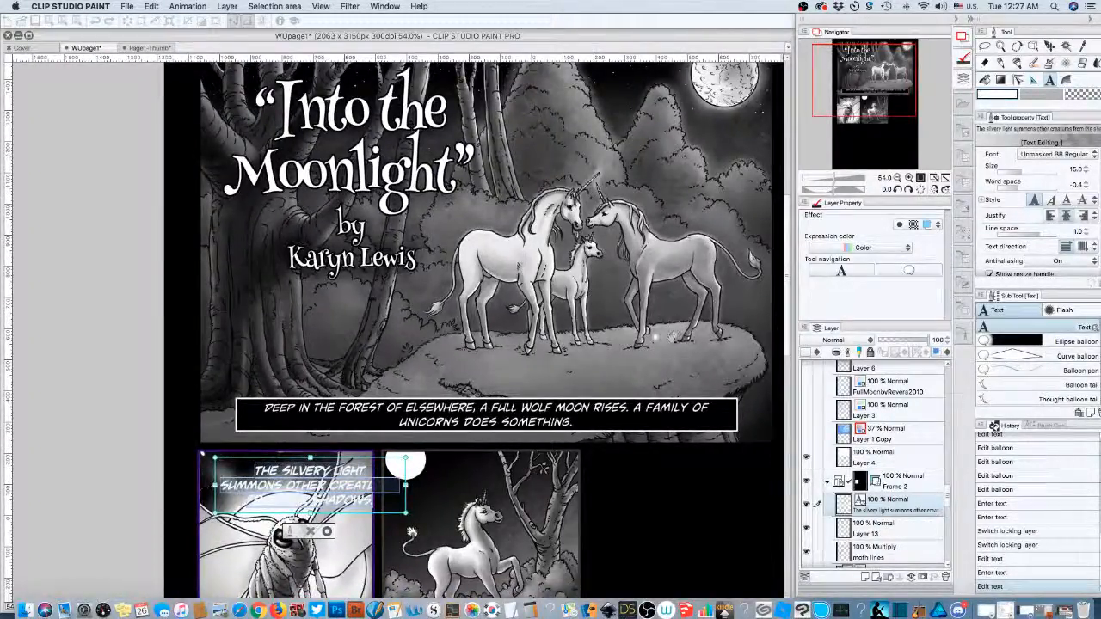
- Commit the caption text, set the main drawing colour to black, and choose the Ellipse balloon sub tool
click(997, 94)
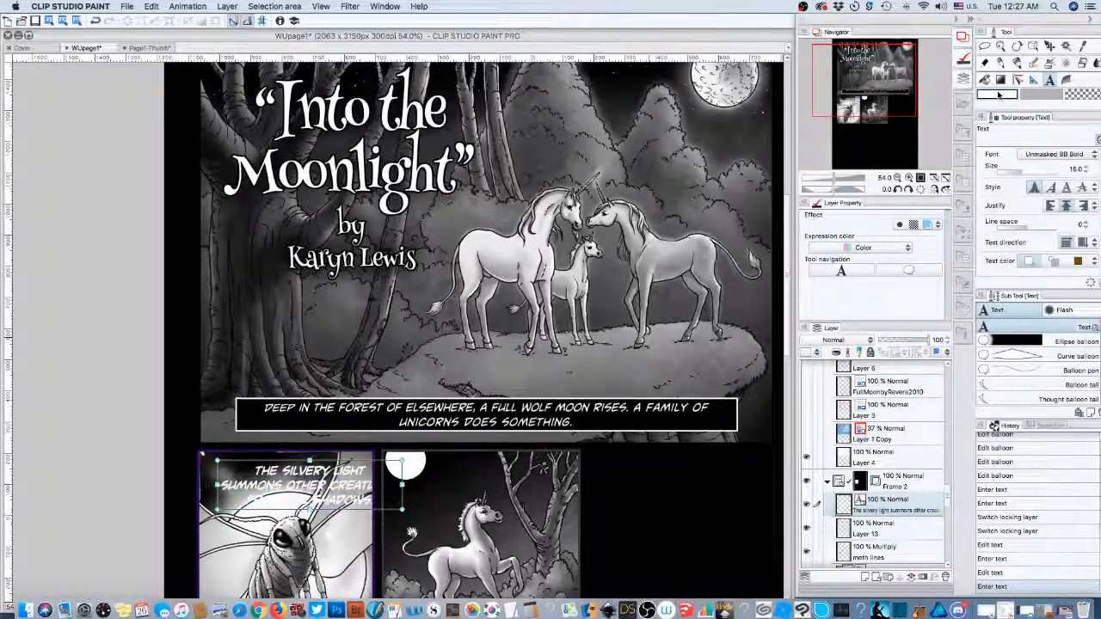
double_click(998, 94)
click(748, 148)
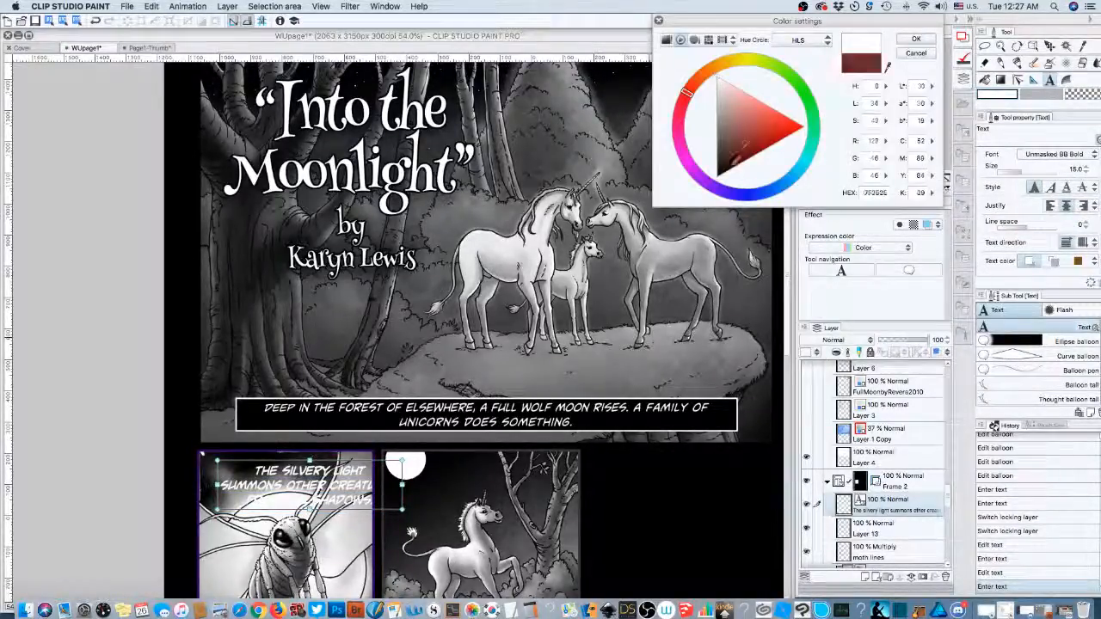
click(722, 174)
click(916, 38)
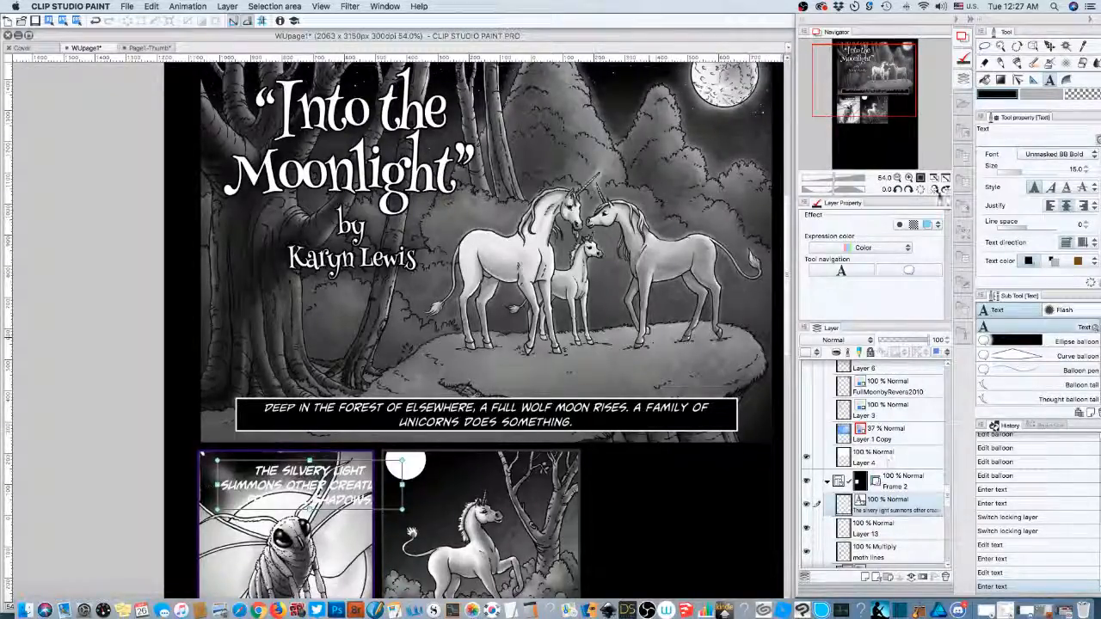
click(908, 270)
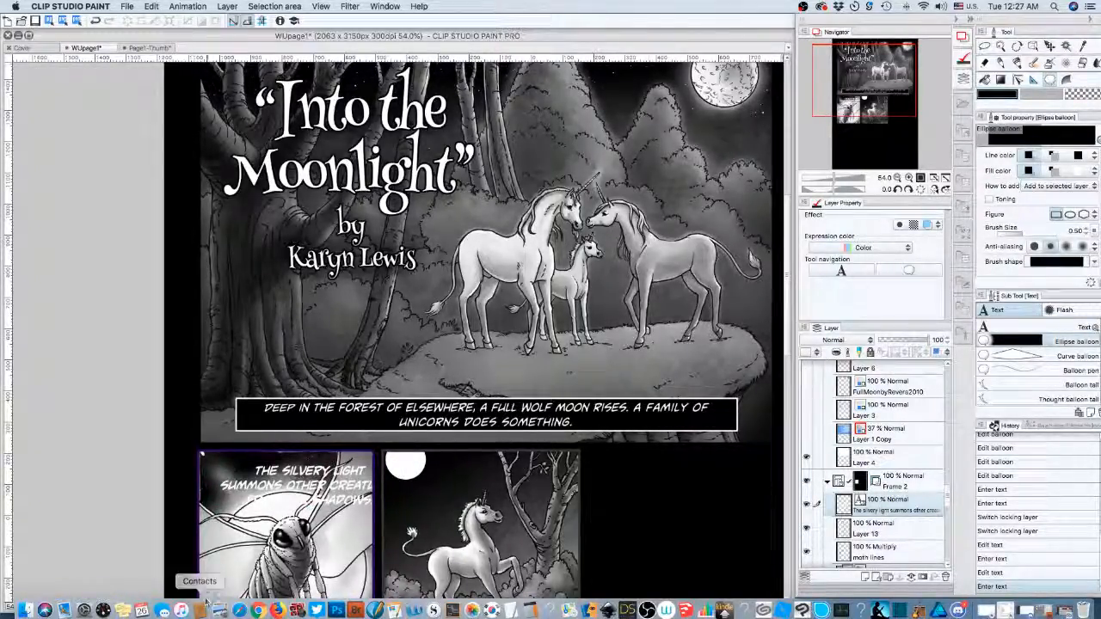
- Draw a black balloon box behind the moth caption, bring the lower panels into view, and hide all palettes
drag(214, 453, 373, 514)
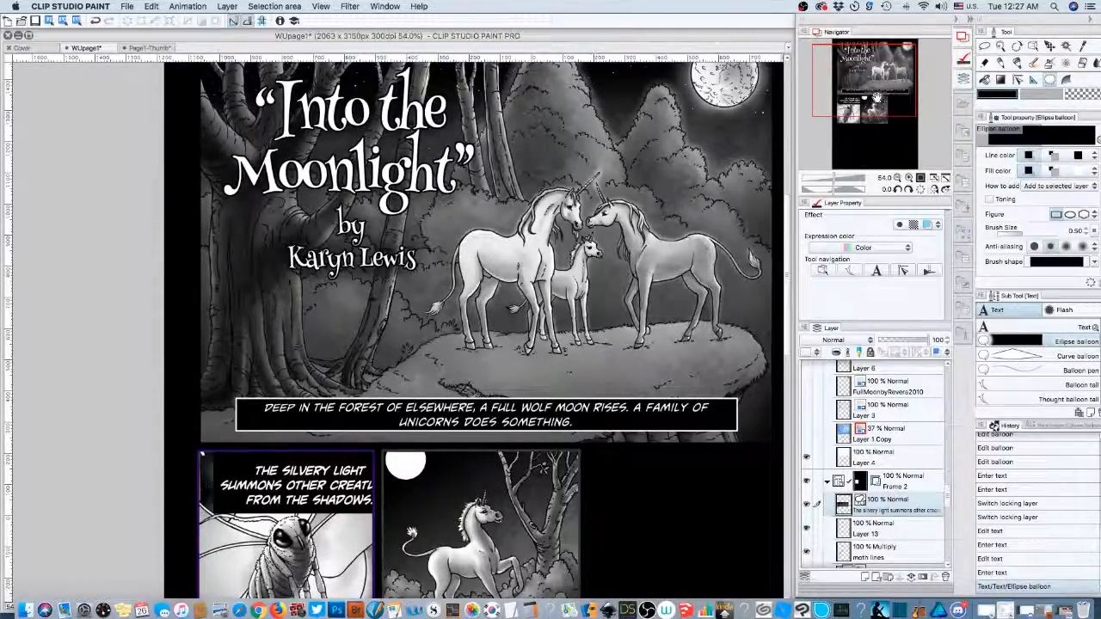
drag(874, 92, 886, 110)
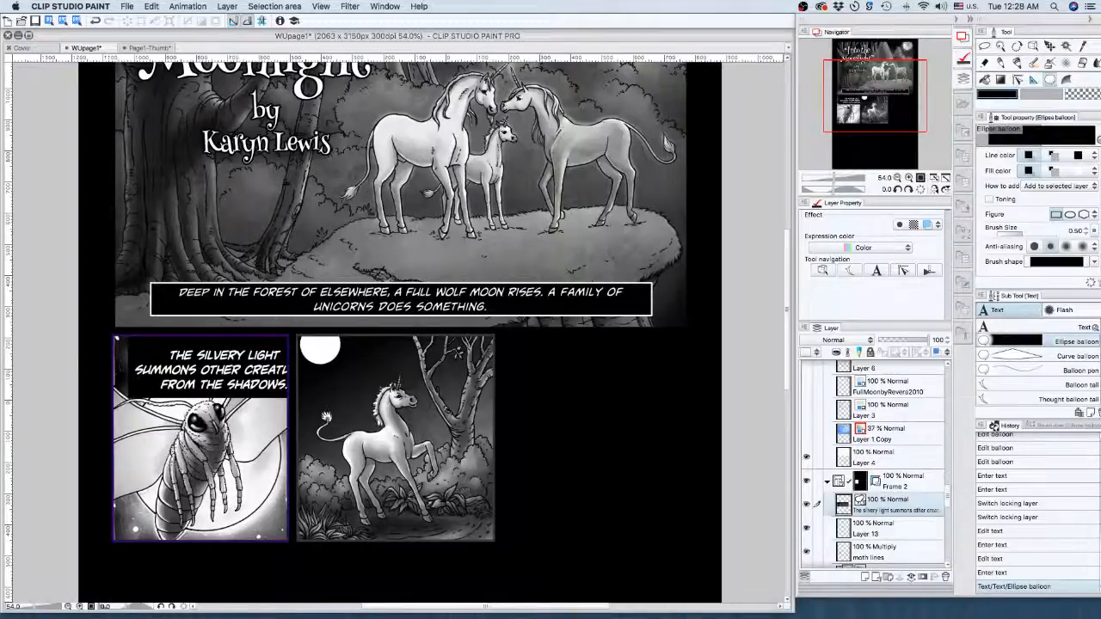
key(Tab)
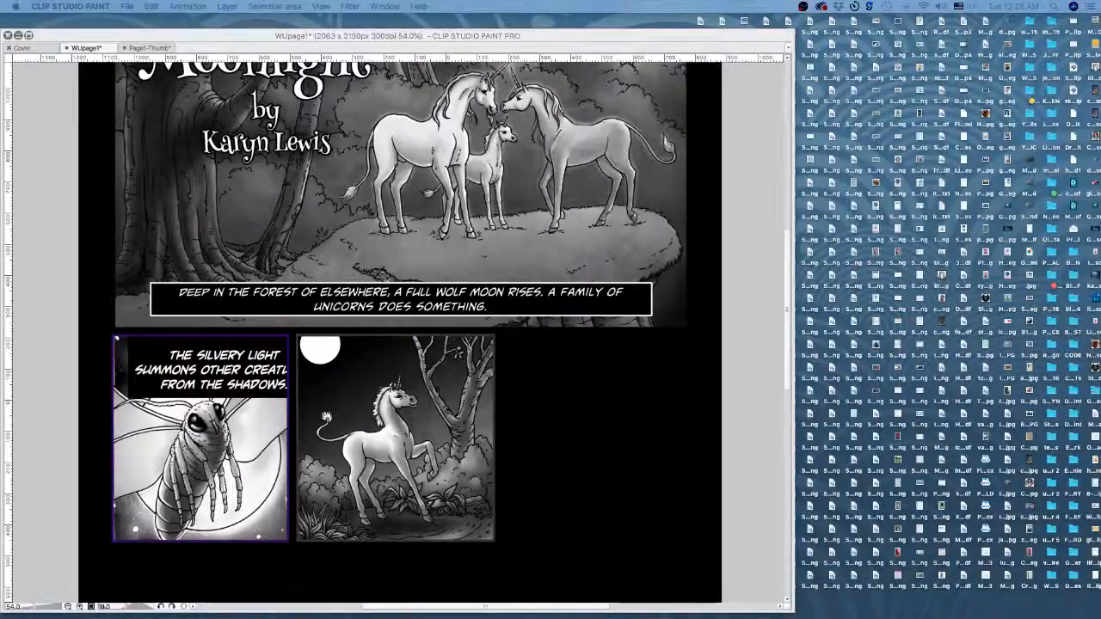